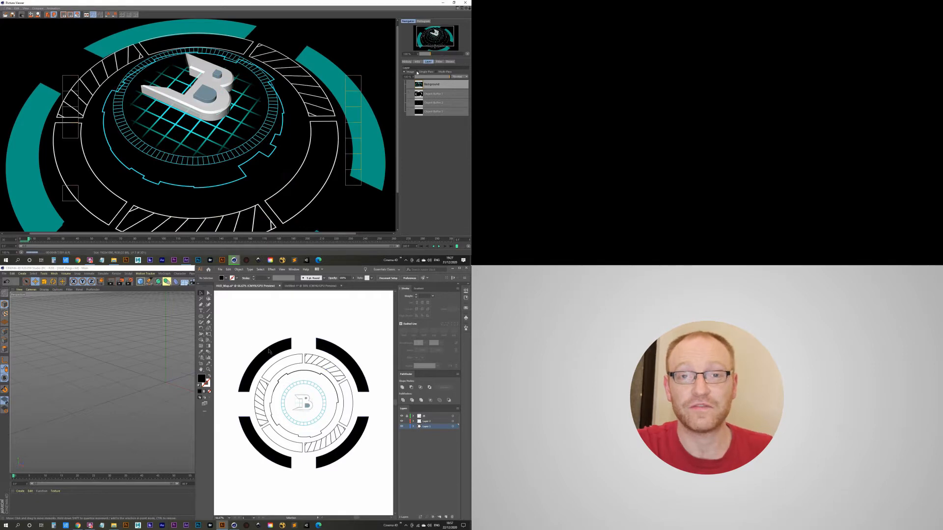
click(429, 71)
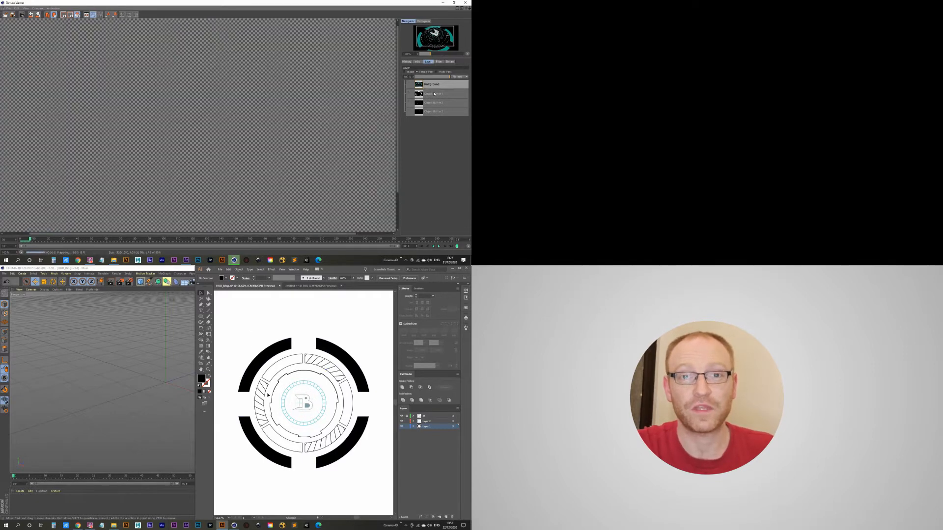
click(433, 93)
click(434, 102)
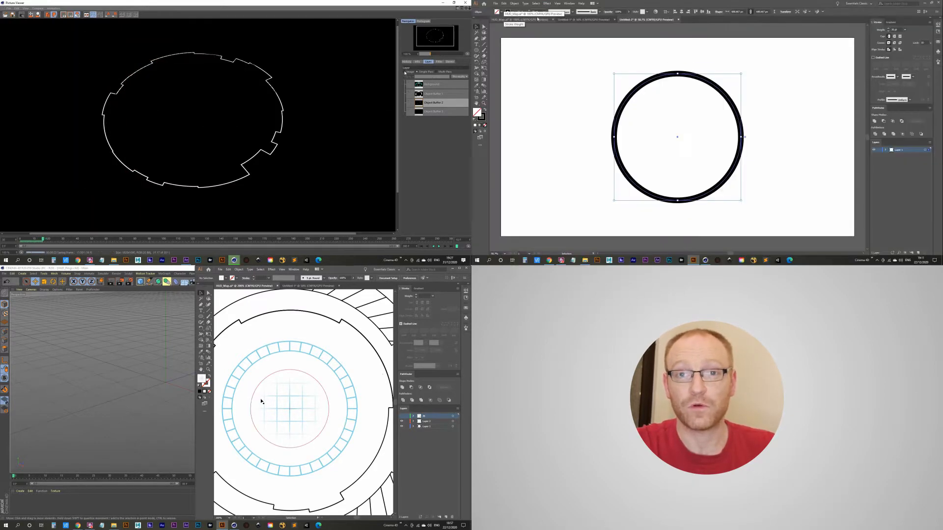
click(514, 2)
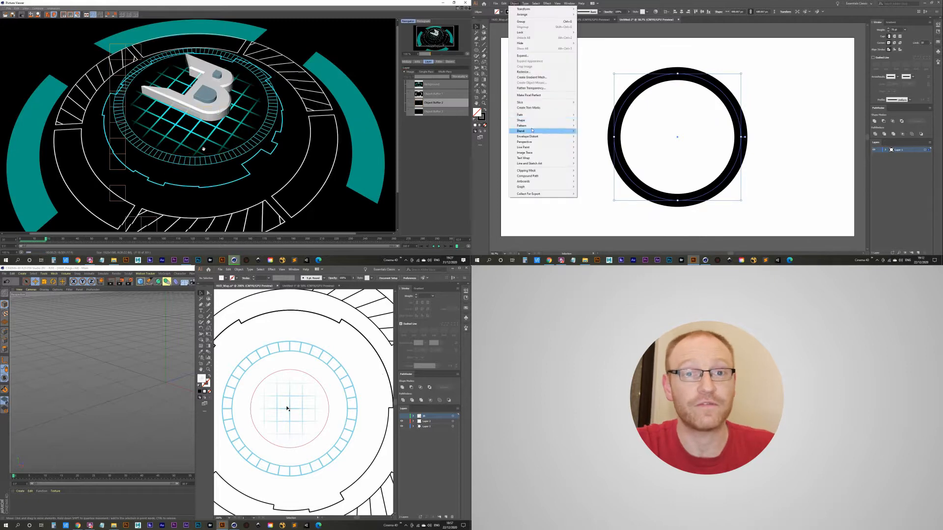
mouse_move(536, 117)
click(587, 128)
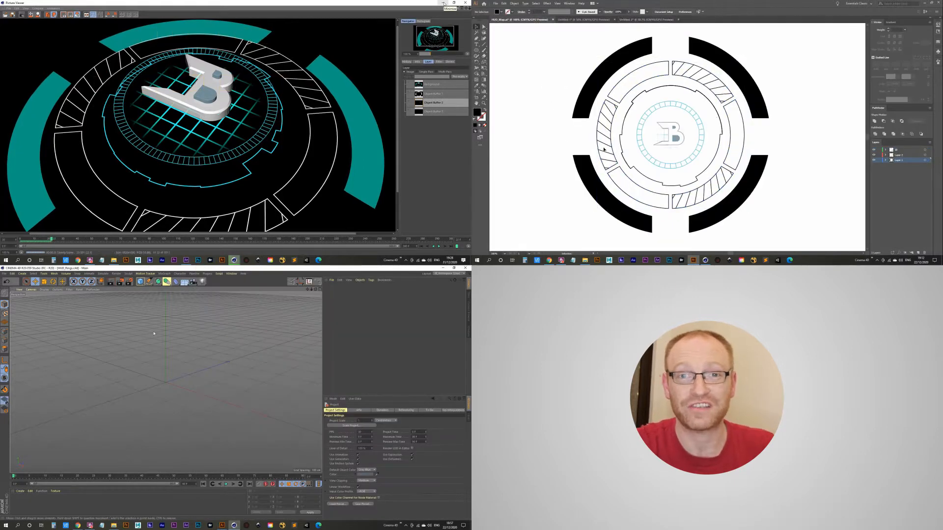
drag(140, 282, 162, 295)
mouse_move(162, 295)
mouse_down()
mouse_move(219, 308)
mouse_move(151, 297)
mouse_up()
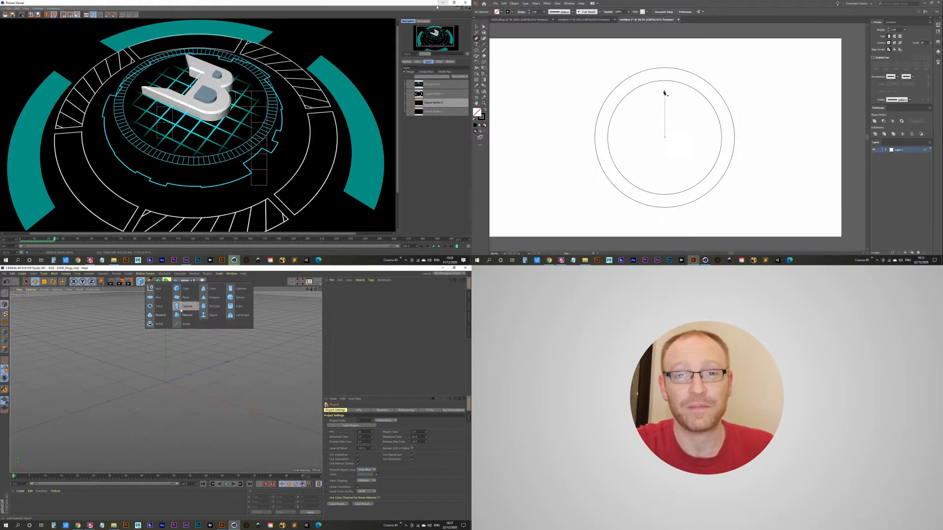
click(187, 261)
click(665, 87)
key(n)
key(b)
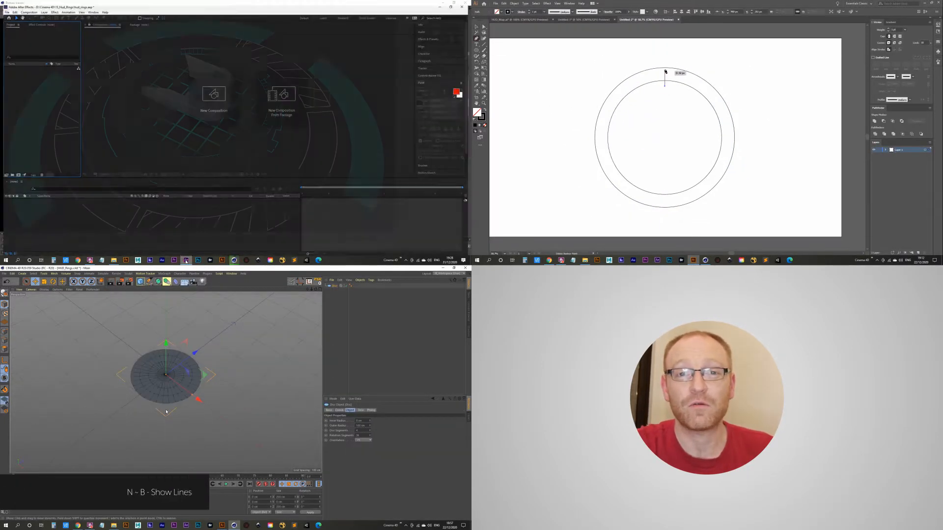
scroll(162, 402, up, 5)
click(665, 62)
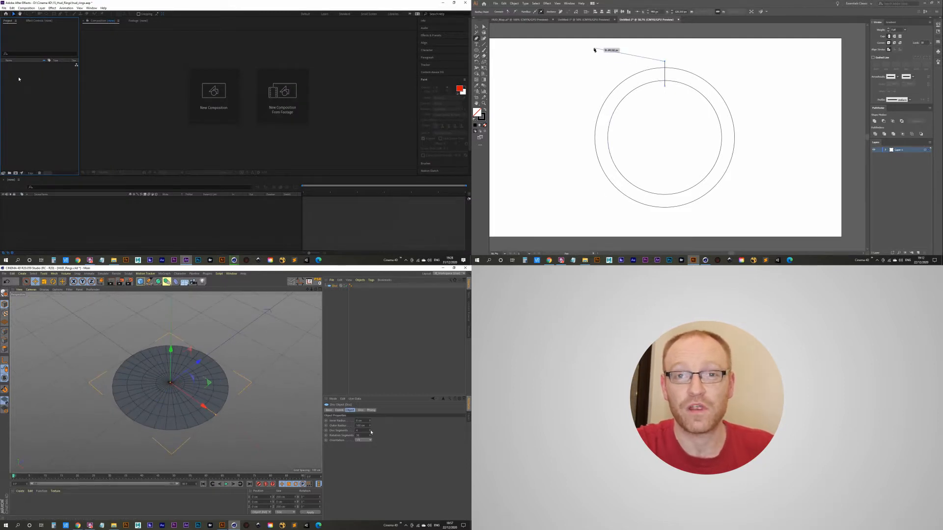
double_click(35, 99)
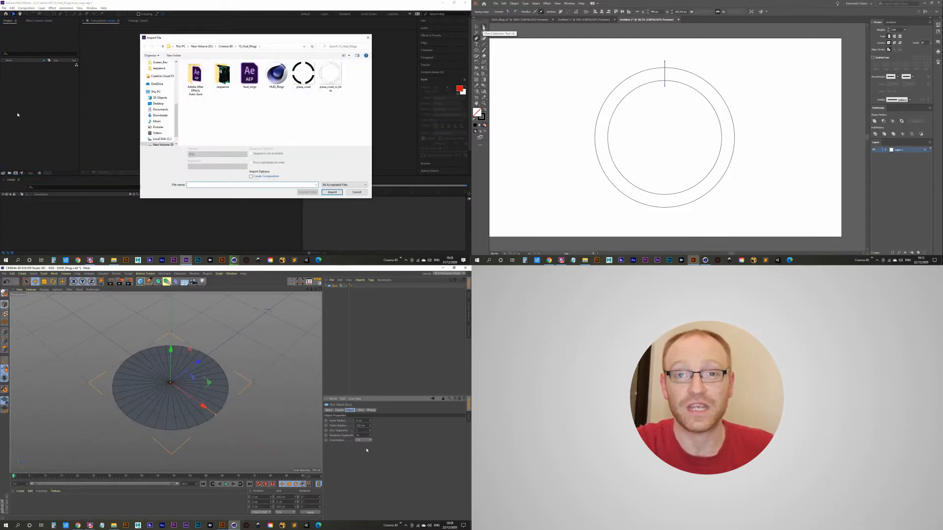
click(483, 27)
alt+drag(172, 400, 172, 379)
alt+middle_drag(172, 379, 168, 375)
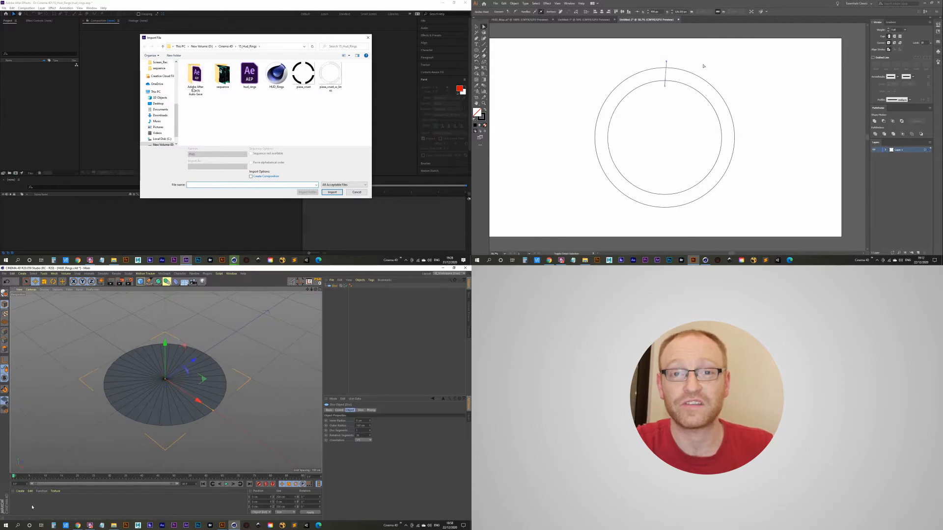
double_click(31, 507)
key(shift+Right)
key(shift+Right)
key(shift+Right)
key(shift+Right)
double_click(221, 83)
double_click(14, 507)
drag(658, 82, 670, 94)
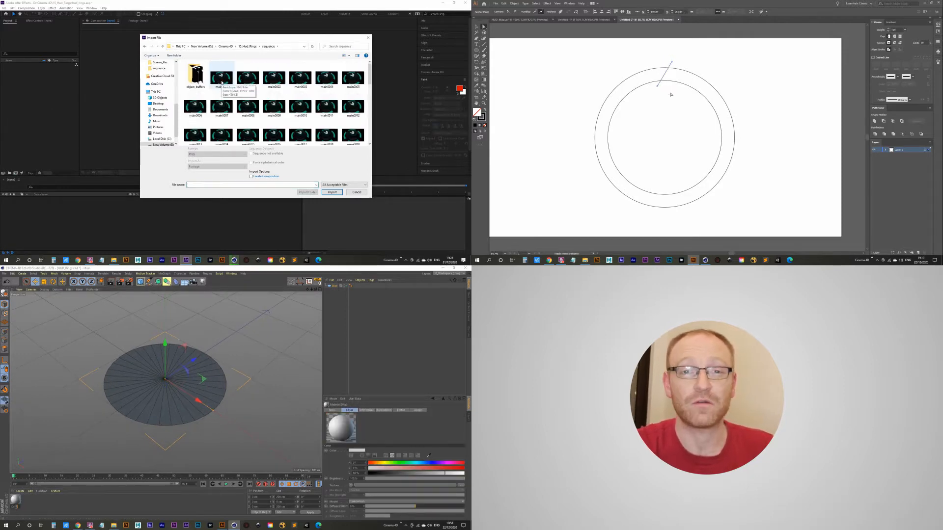
click(221, 83)
click(655, 72)
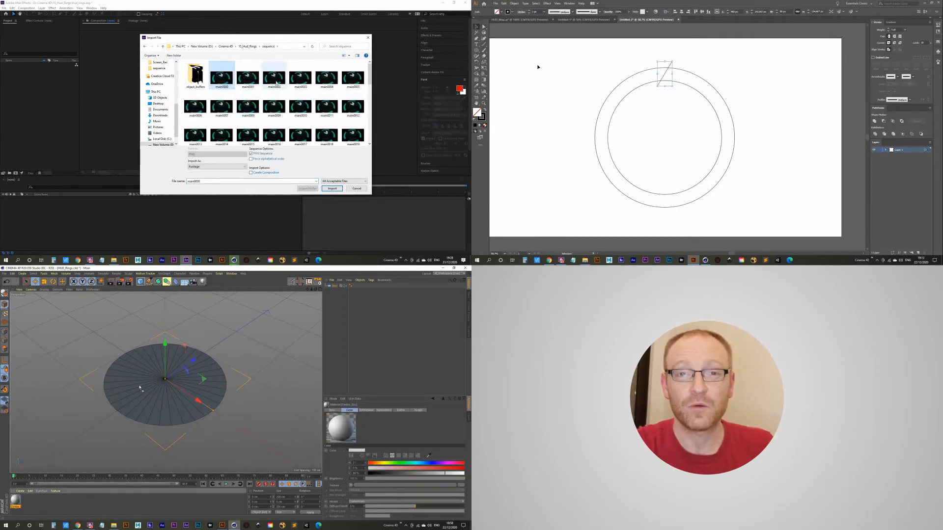
click(273, 106)
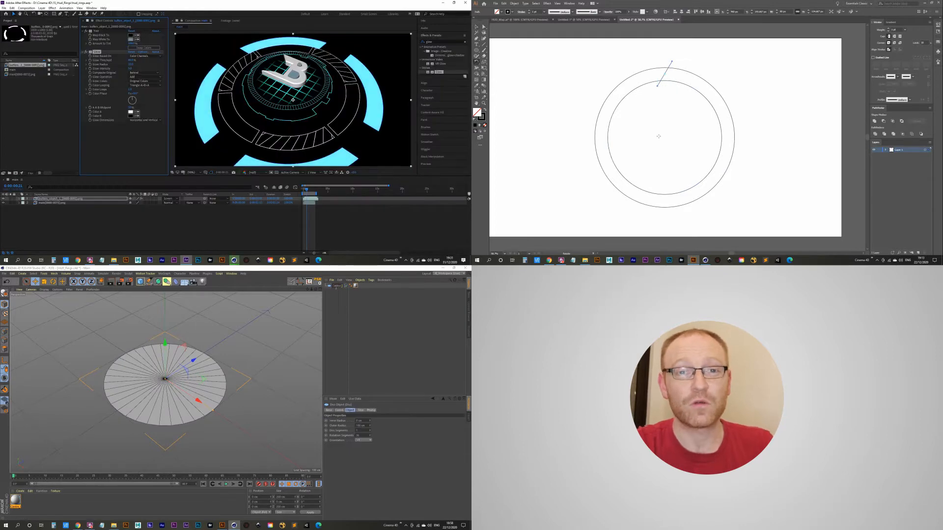
text(_Disc)
key(Return)
double_click(15, 499)
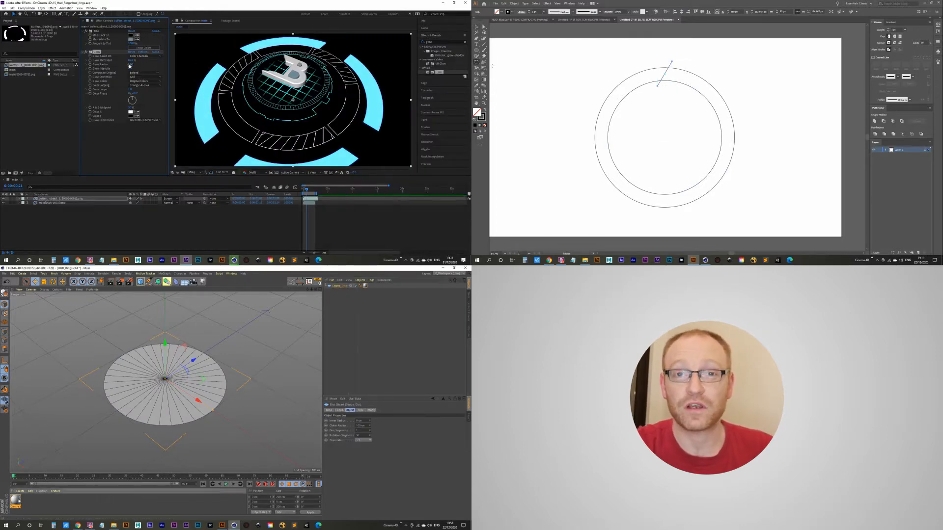
key(l)
click(129, 64)
click(163, 299)
drag(163, 298, 345, 292)
drag(129, 64, 146, 63)
drag(641, 117, 645, 120)
click(282, 344)
key(shift+x)
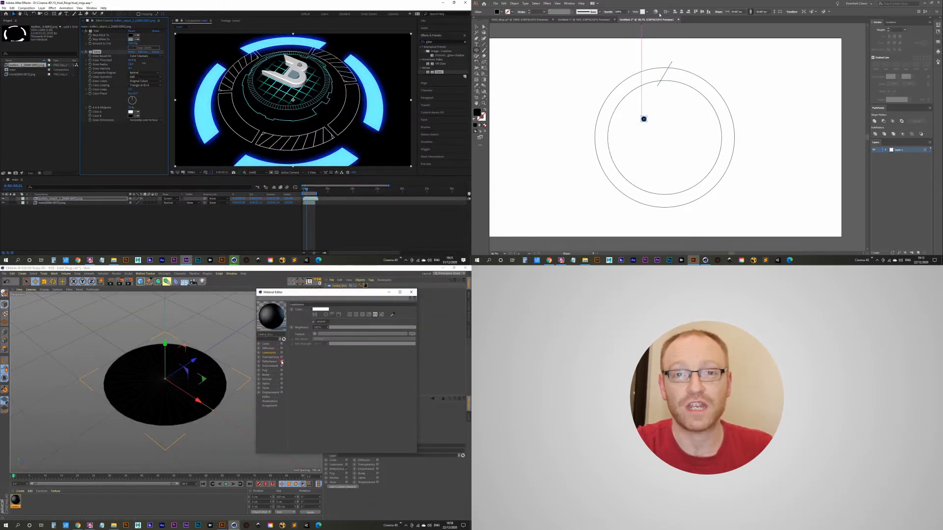
click(282, 361)
click(681, 12)
click(702, 12)
click(281, 384)
key(v)
click(564, 97)
click(662, 79)
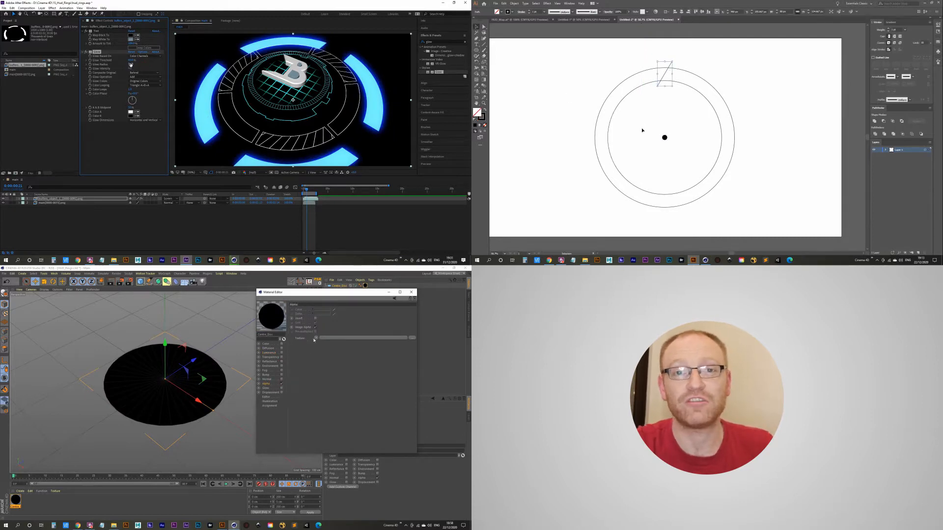
click(131, 64)
click(315, 338)
key(r)
key(v)
mouse_move(323, 443)
text(140)
key(Return)
key(r)
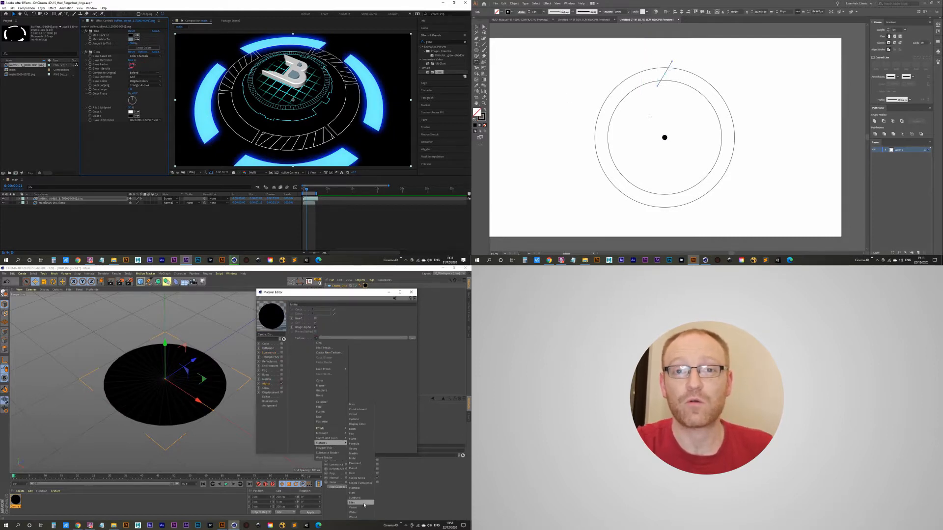
click(360, 502)
drag(144, 62, 131, 65)
click(222, 525)
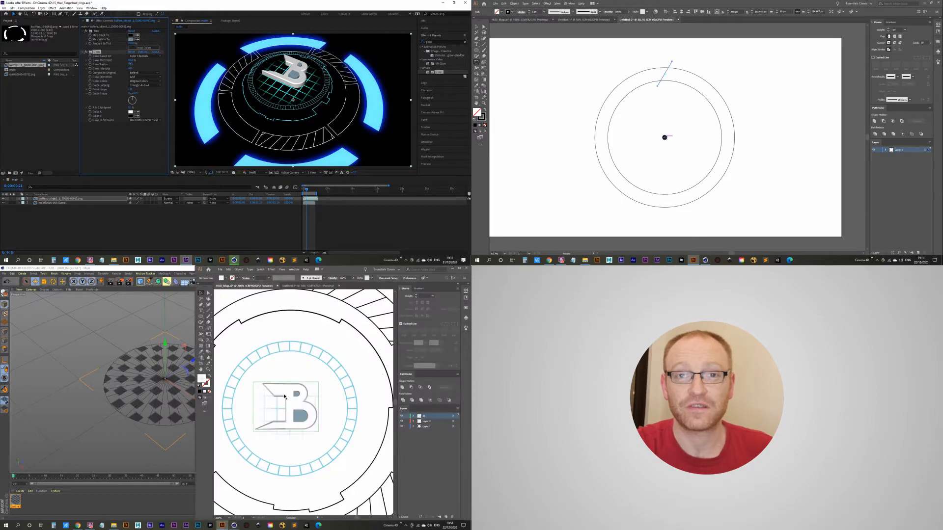
alt+click(664, 137)
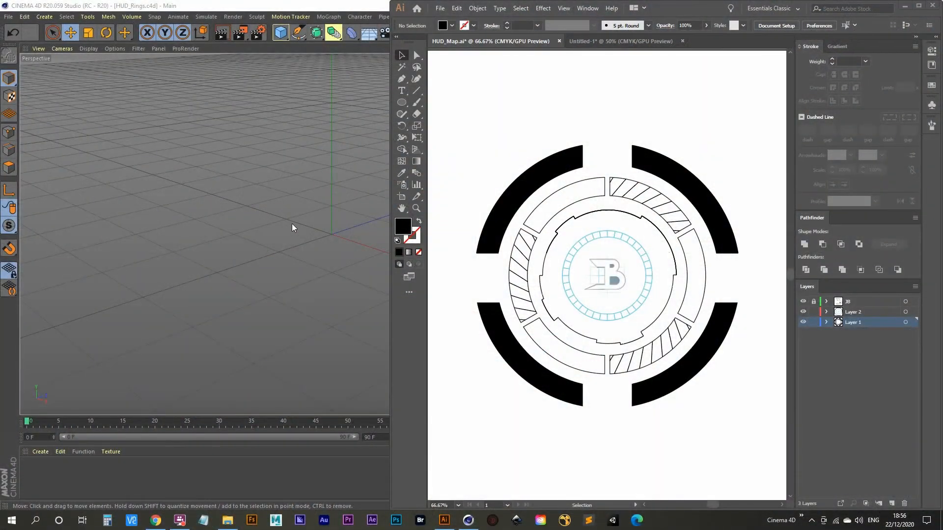
Select all of the HUD ring artwork in Illustrator to review its parts, and clear the selection.
click(463, 101)
drag(452, 111, 753, 446)
click(707, 454)
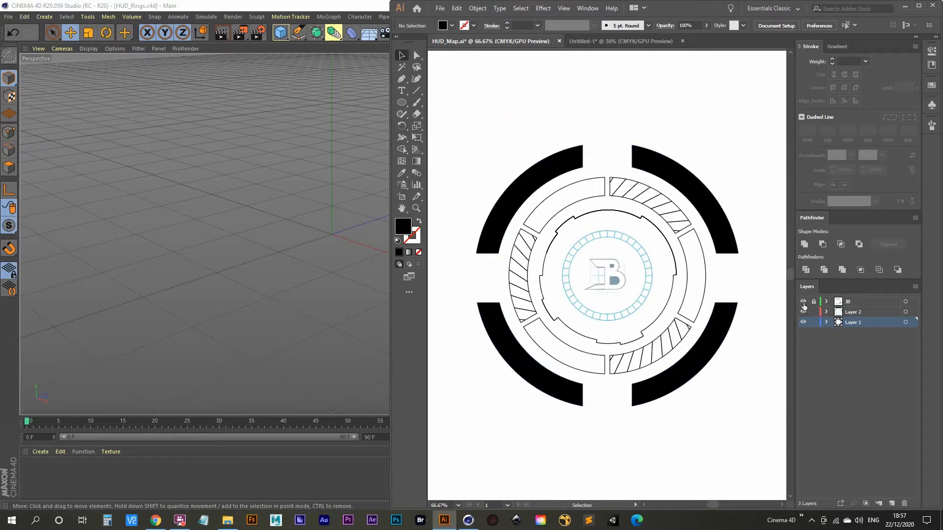
Unlock the JB layer and select the logo image at the centre of the rings.
alt+scroll(609, 289, up, 3)
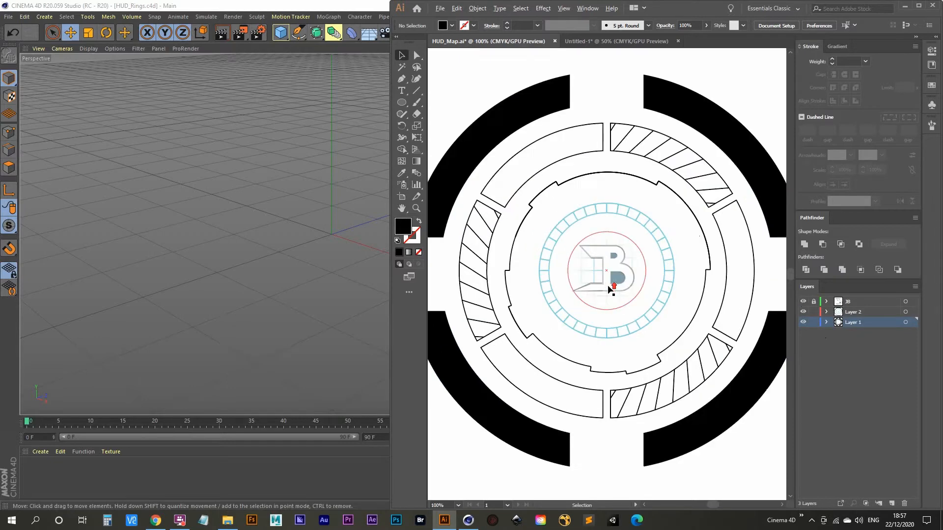
drag(617, 264, 596, 287)
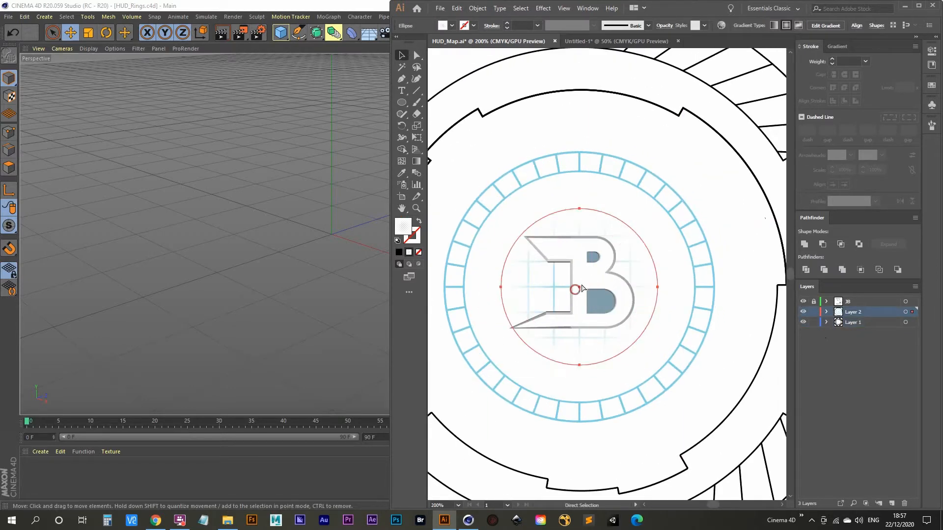
click(812, 302)
click(561, 301)
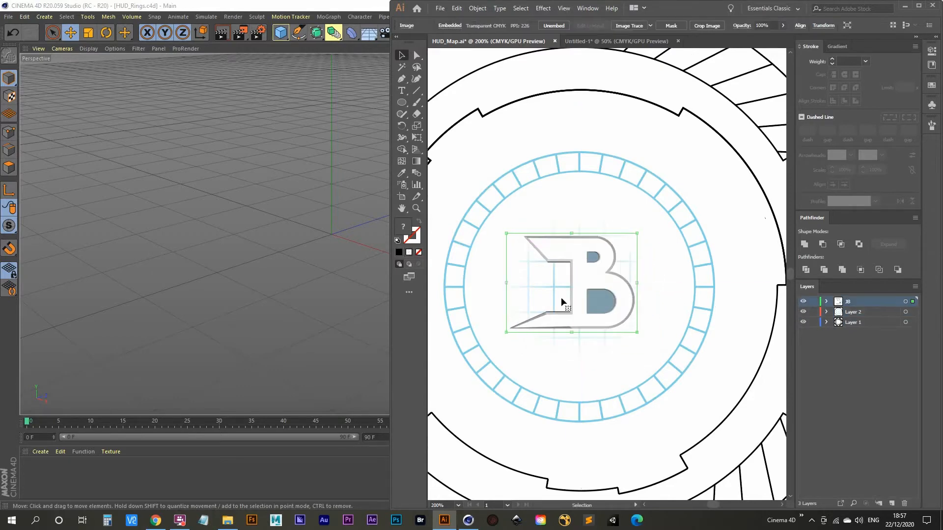
Hide the JB logo layer to examine the grid behind it, and show the layer again.
click(803, 301)
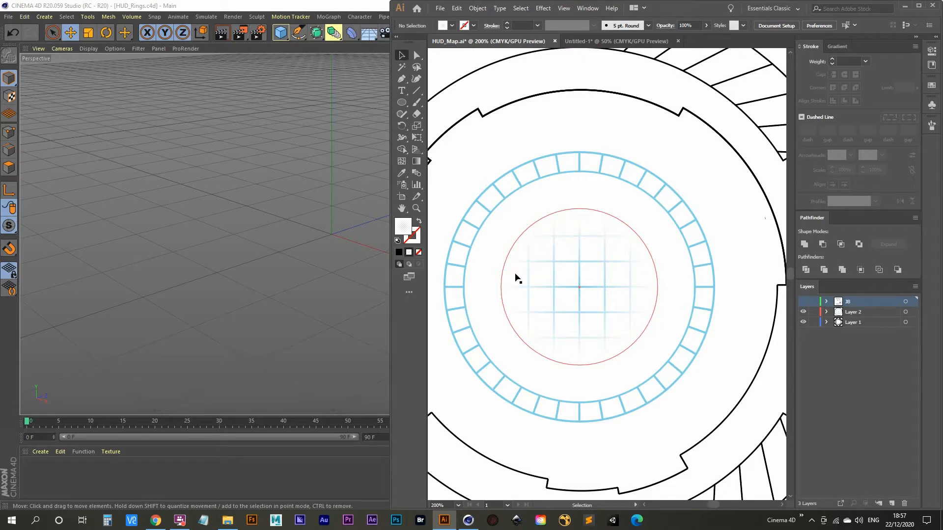
click(804, 301)
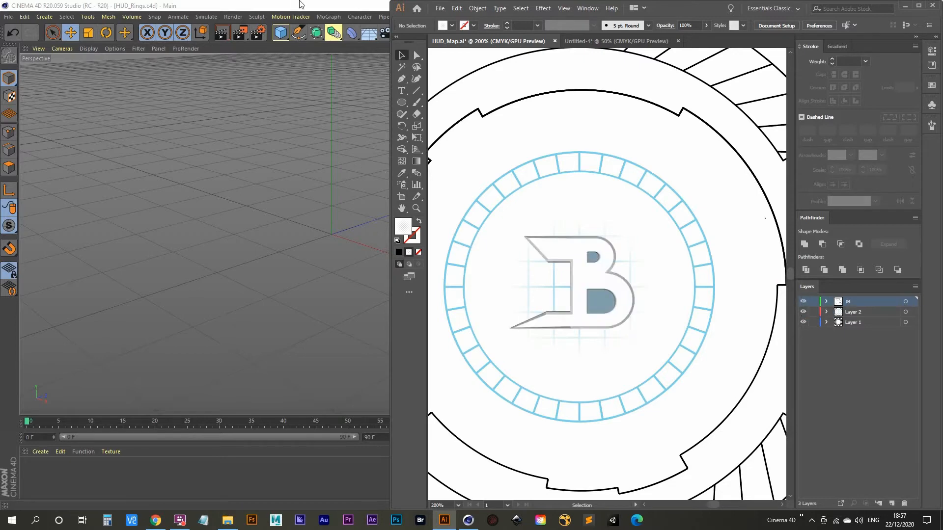
Switch to Cinema 4D, add a Disc primitive at the origin and display the model's shading with lines.
click(301, 4)
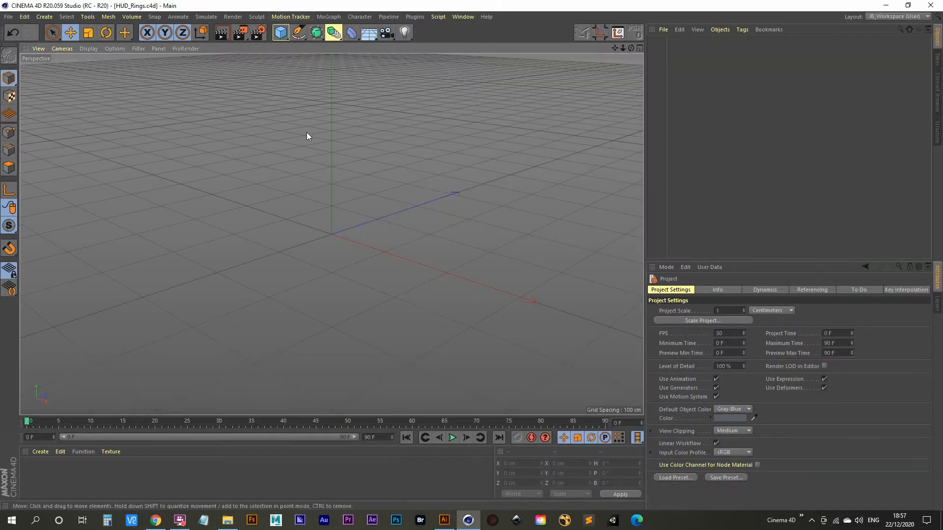
click(280, 32)
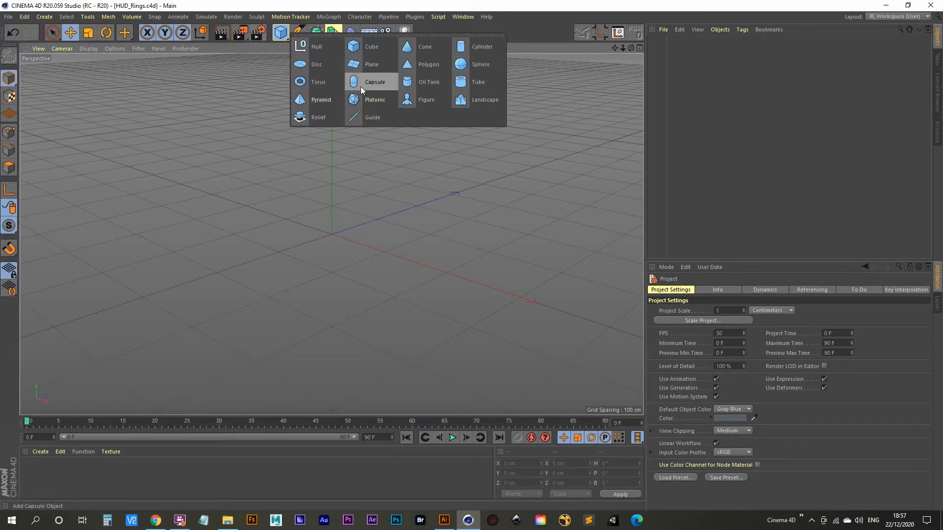
click(312, 64)
alt+drag(331, 248, 331, 305)
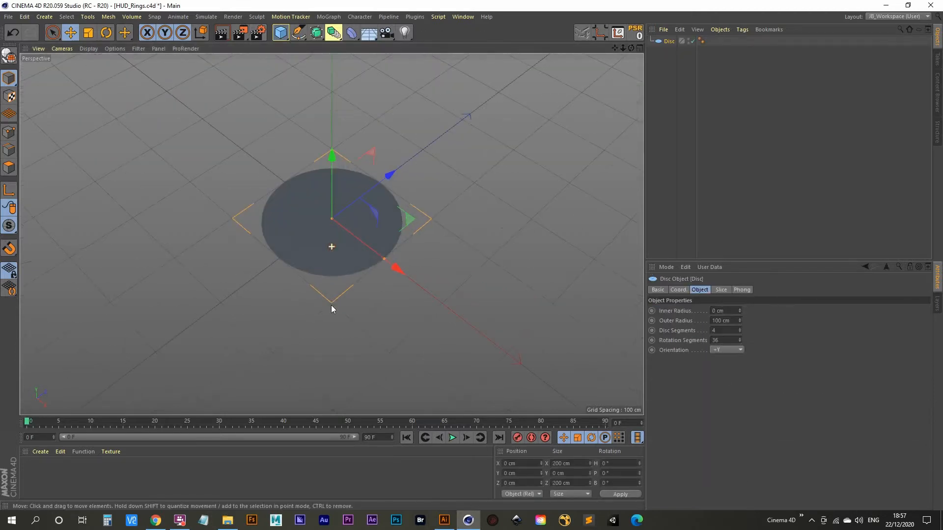
key(n)
key(b)
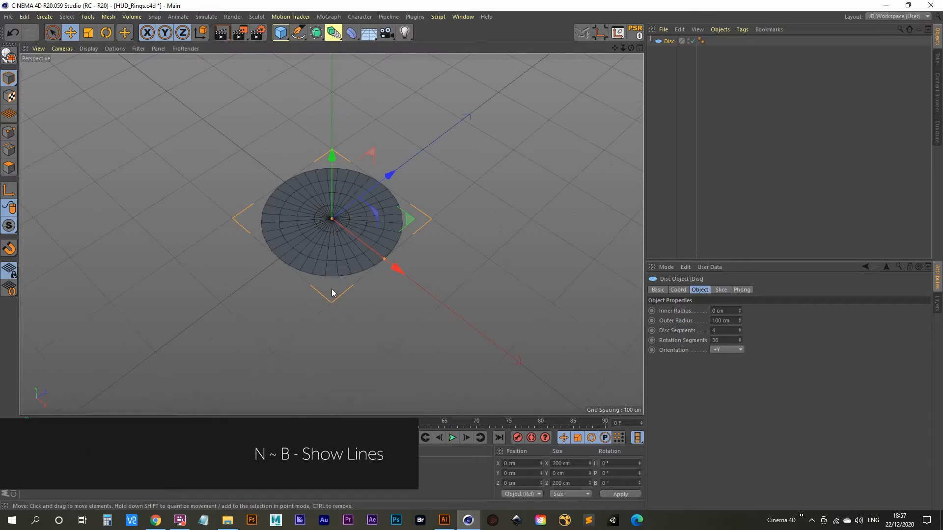
Reduce the disc's Disc Segments to 1.
alt+drag(325, 272, 322, 276)
scroll(322, 276, up, 3)
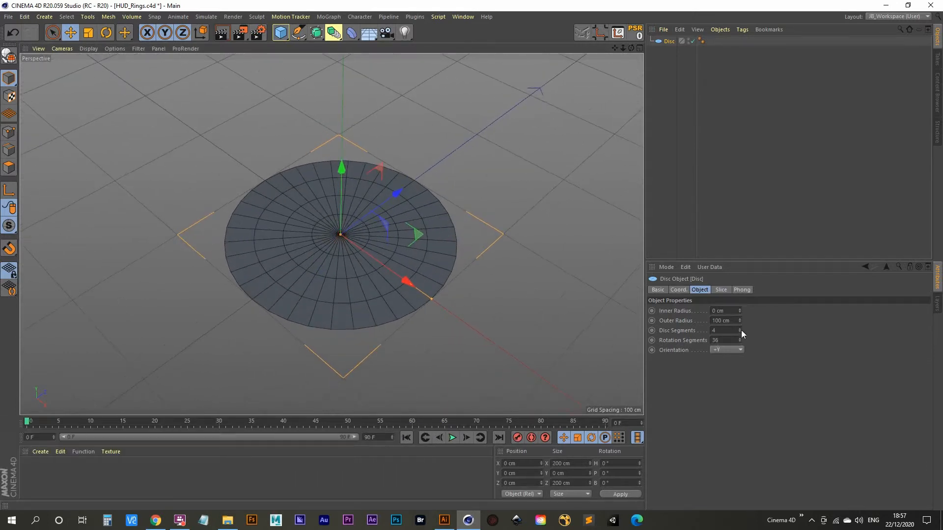
drag(740, 331, 741, 330)
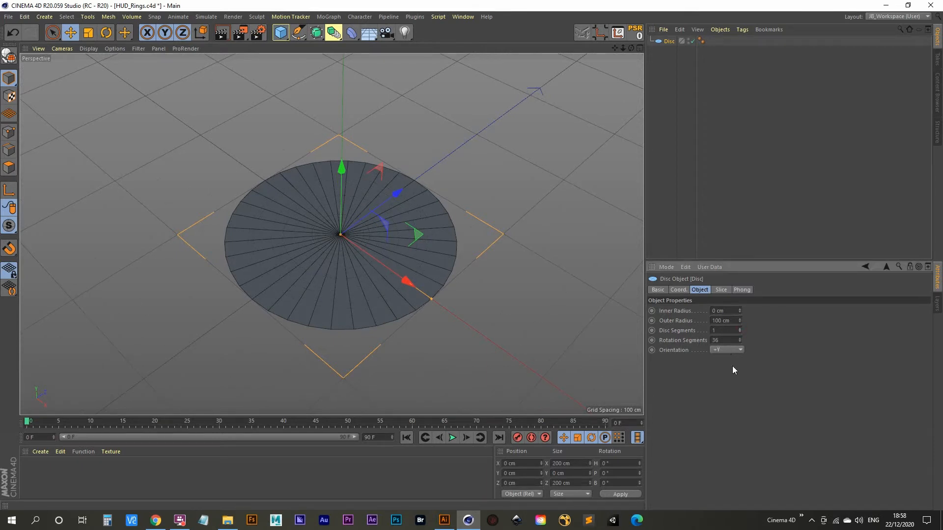
alt+middle_drag(358, 249, 352, 248)
scroll(352, 247, down, 2)
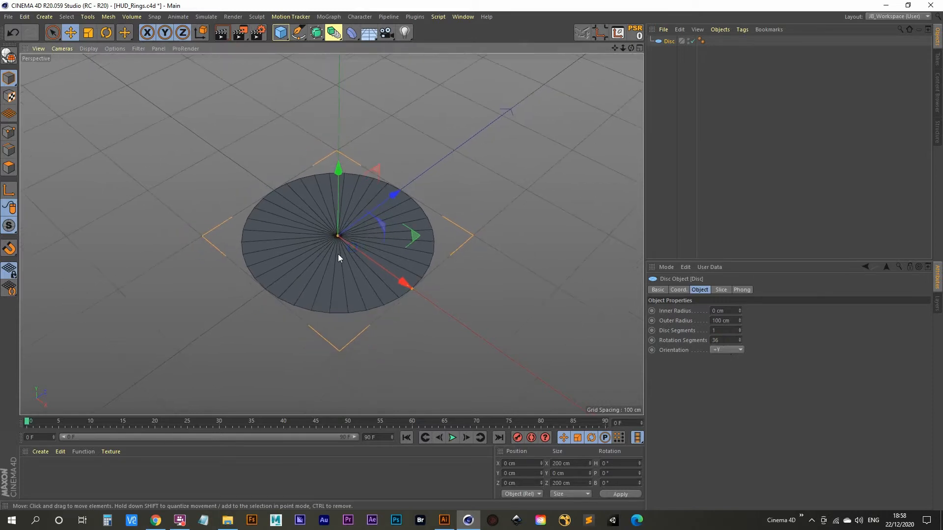
alt+drag(337, 255, 337, 249)
scroll(339, 246, up, 2)
alt+middle_drag(343, 242, 336, 237)
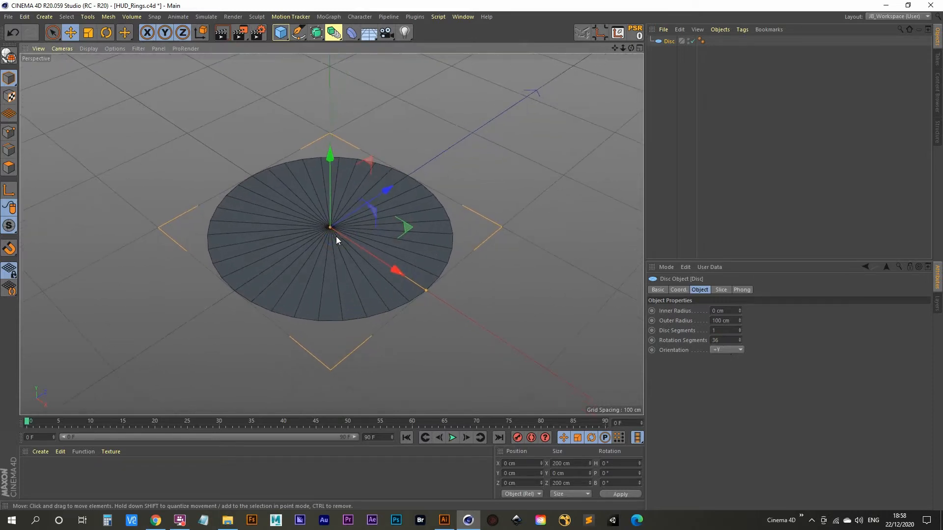
Create a new material named Centre_Disc and apply it to the disc.
double_click(59, 487)
double_click(31, 485)
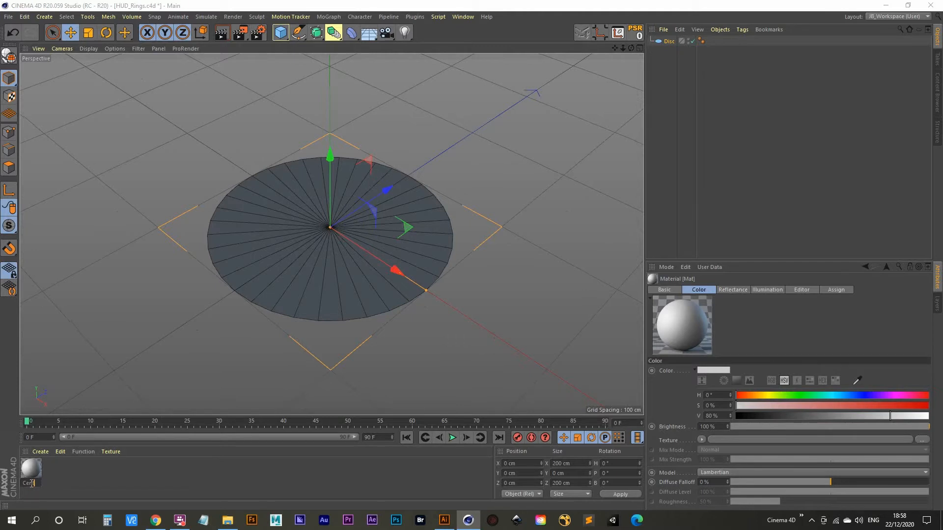
text(Centre_Disc)
key(Return)
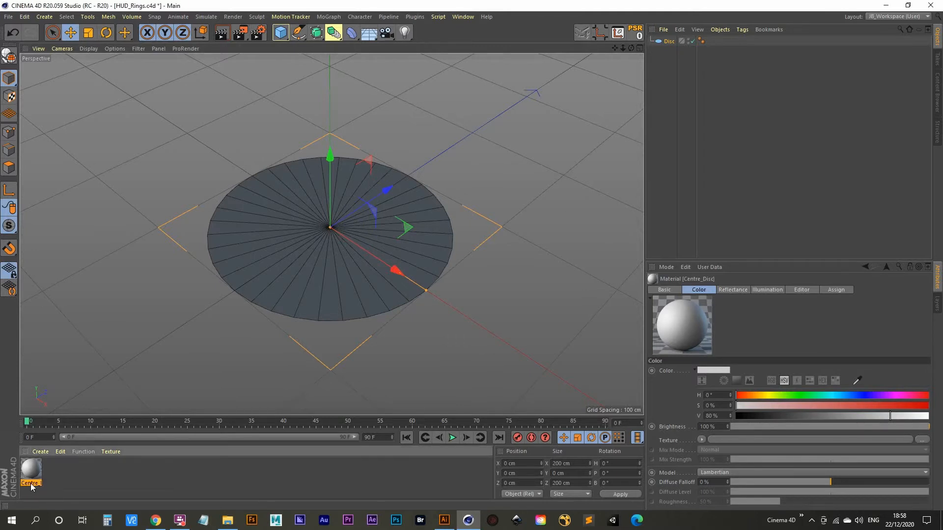
drag(30, 484, 278, 239)
Rename the disc object Centre_Disc.
click(671, 43)
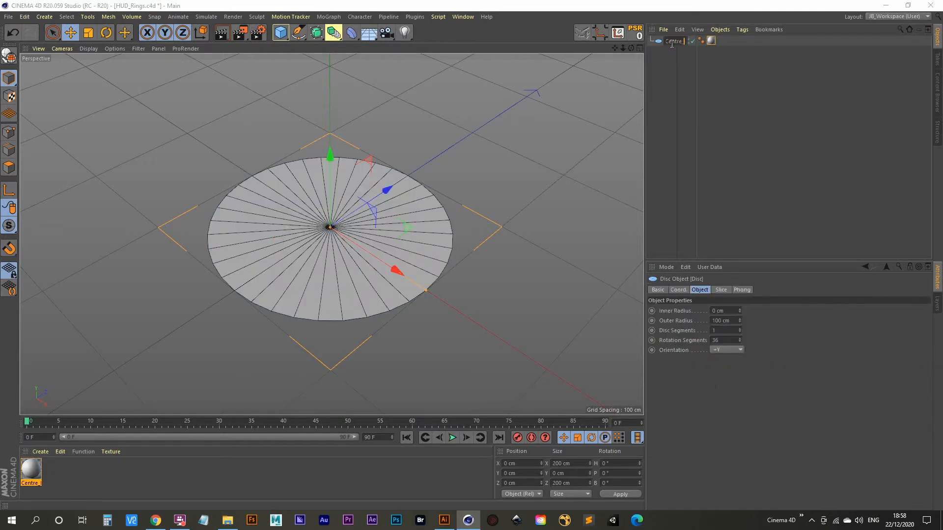
key(Return)
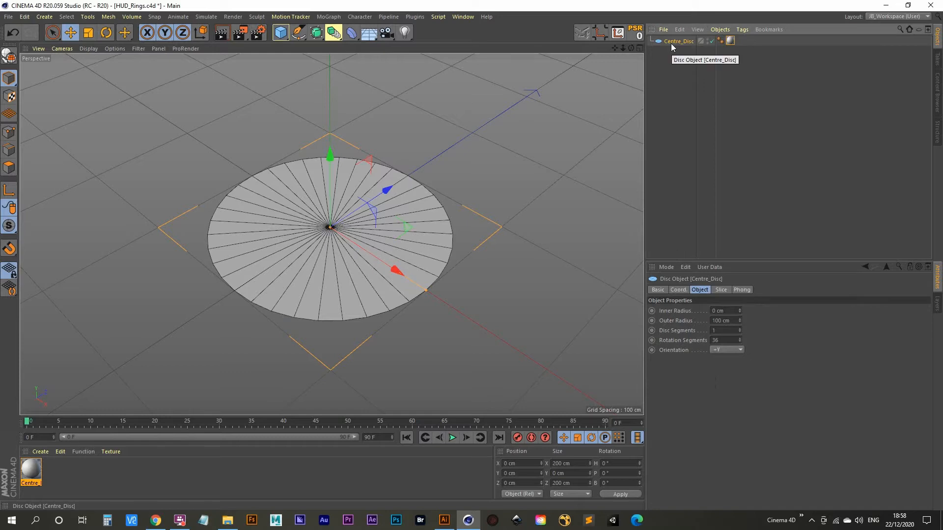
Open the Centre_Disc material for editing and disable its Color and Reflectance channels.
double_click(31, 470)
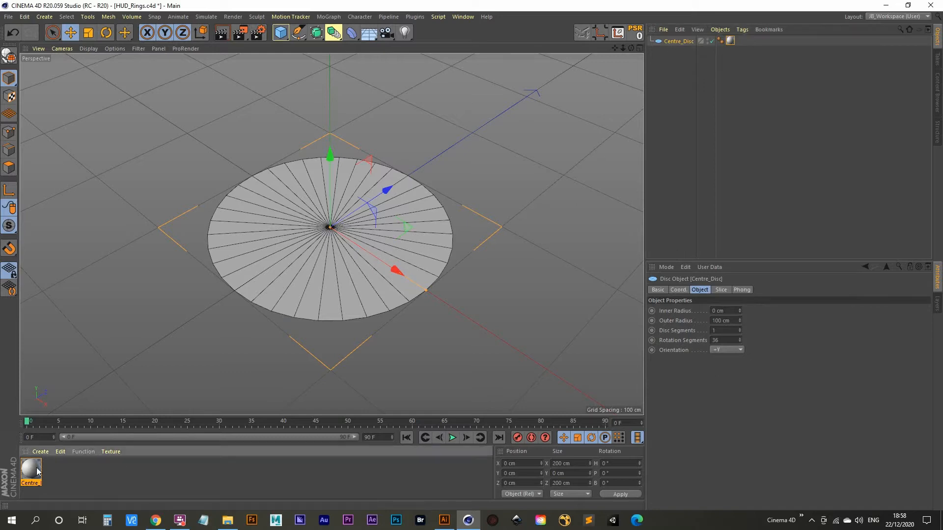
drag(326, 65, 691, 54)
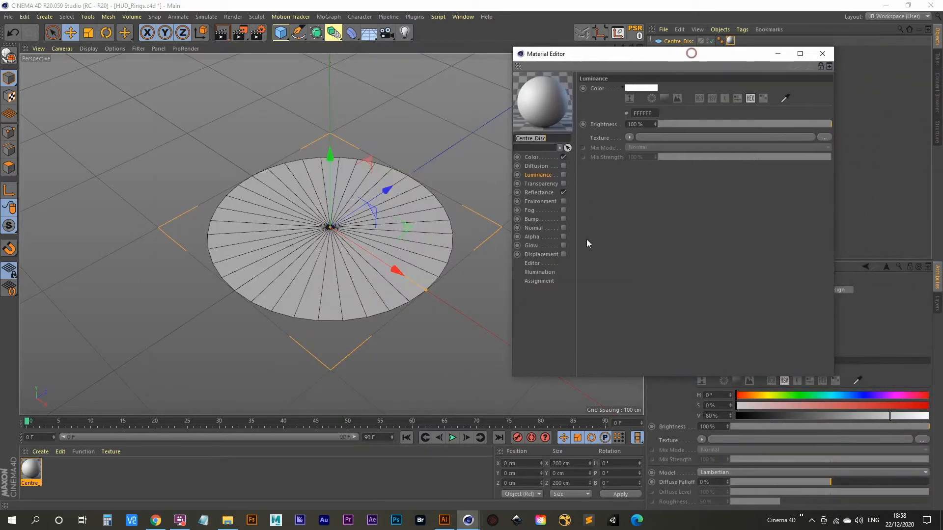
click(563, 157)
click(563, 192)
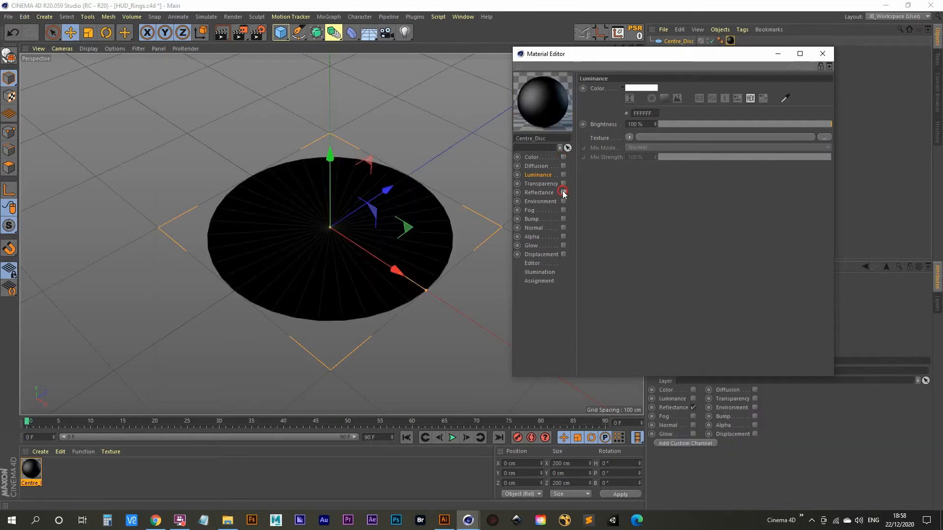
Enable the Centre_Disc material's Alpha channel and load a Tiles surface shader as its texture.
click(534, 237)
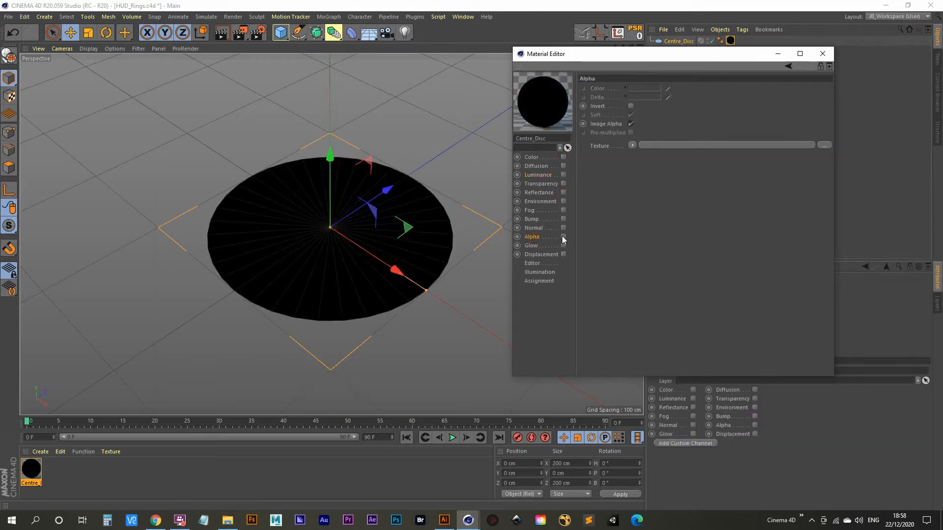
click(632, 145)
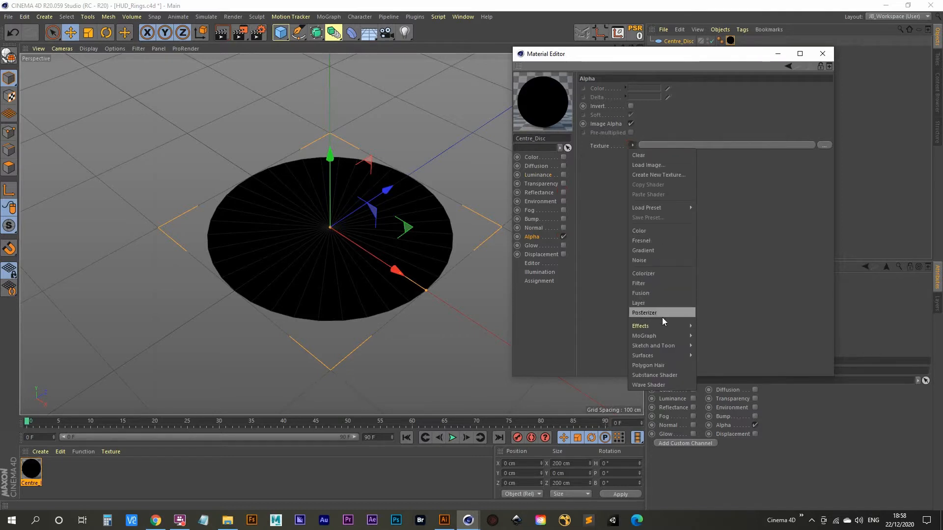
mouse_move(667, 356)
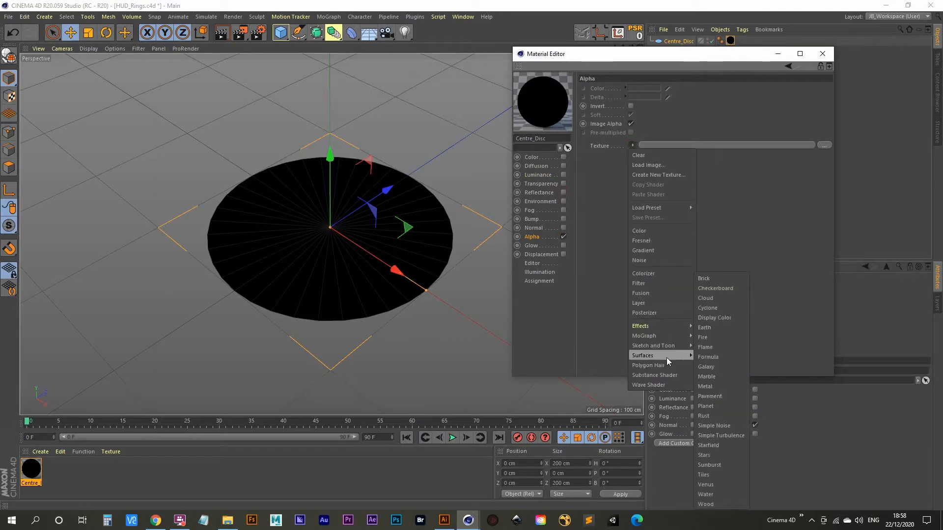
click(726, 477)
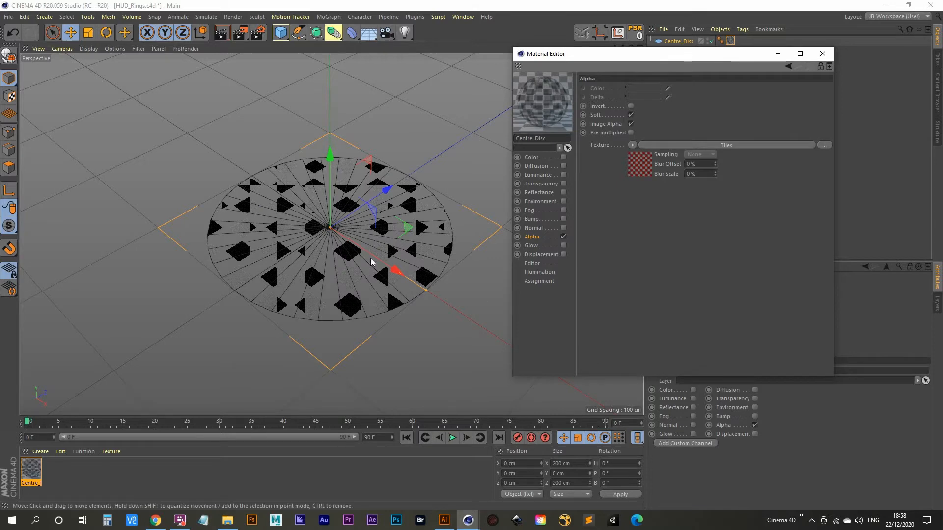
In Illustrator, hide the JB layer to examine the grid lines, show the layer again and return to Cinema 4D.
click(444, 520)
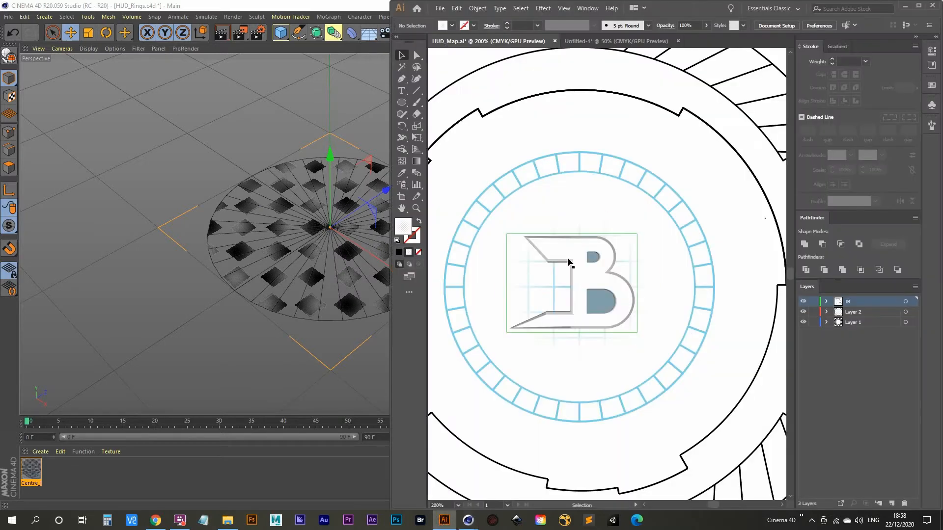
click(803, 301)
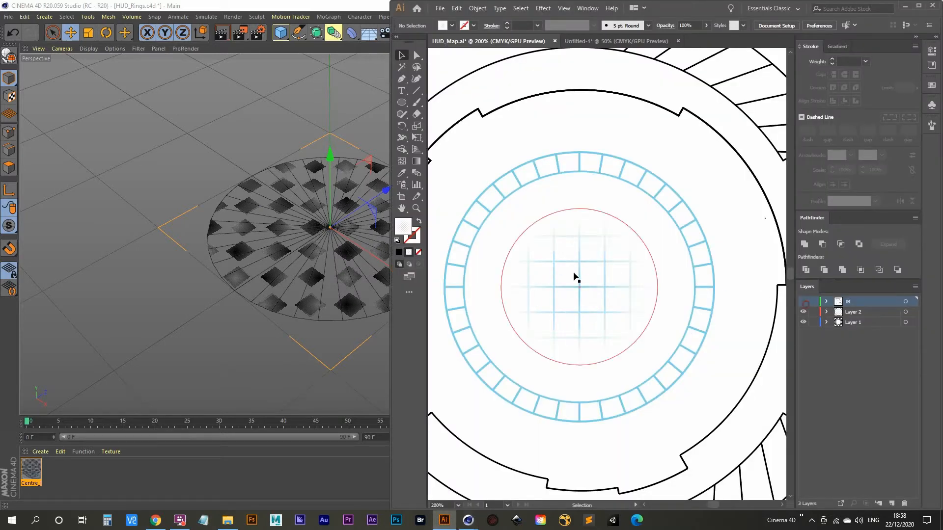
click(803, 302)
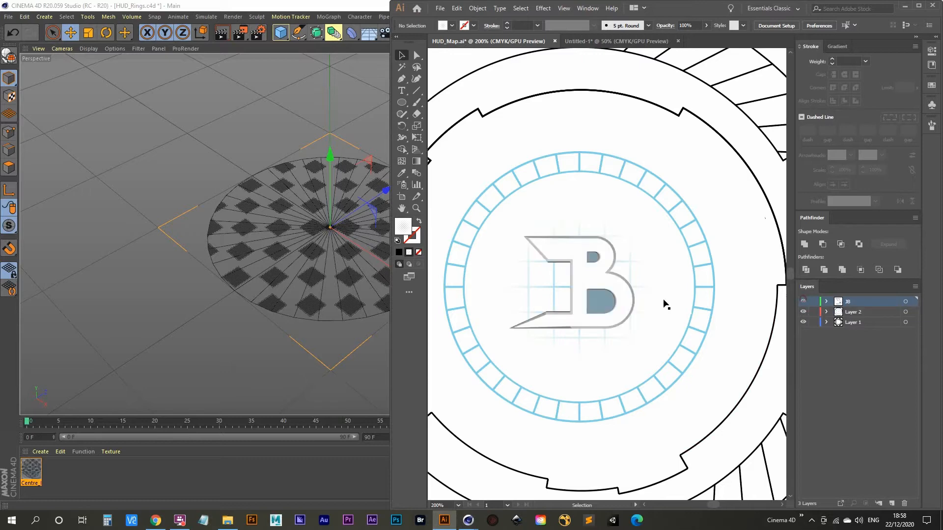
click(902, 7)
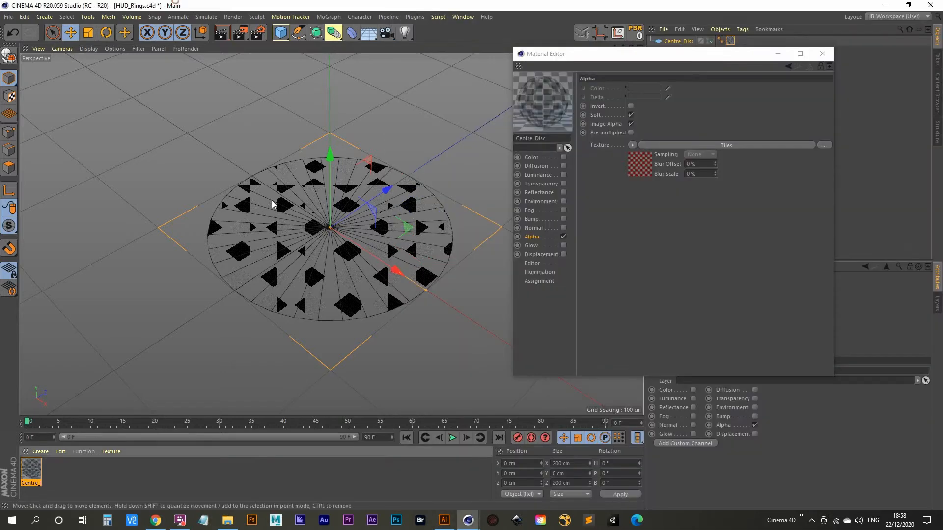
In the Tiles shader, set Tiles Color 1 and Tiles Color 2 to black and the Grout Color to white.
click(635, 164)
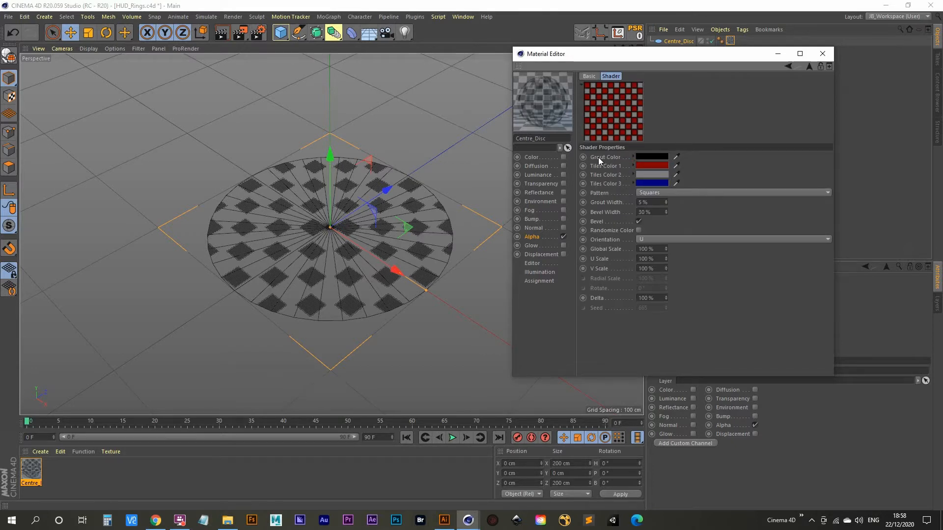
click(656, 165)
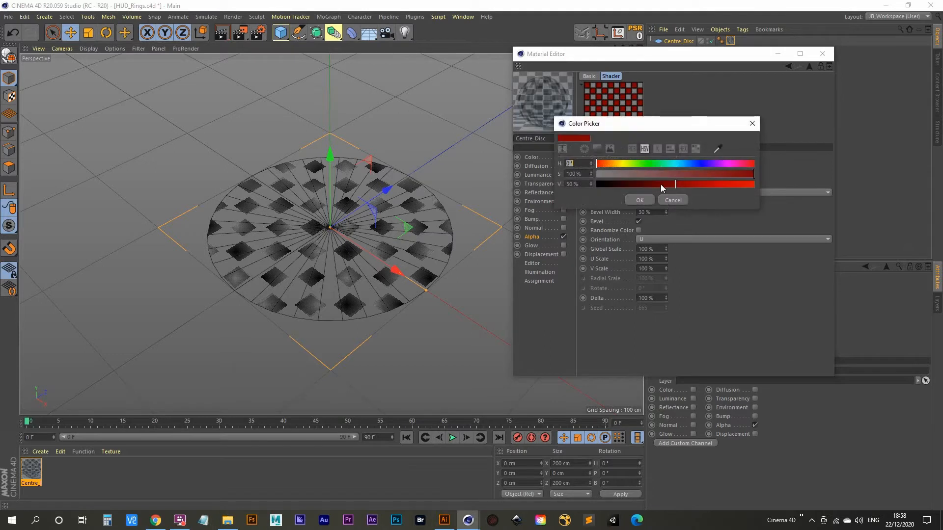
drag(661, 184, 594, 186)
click(639, 200)
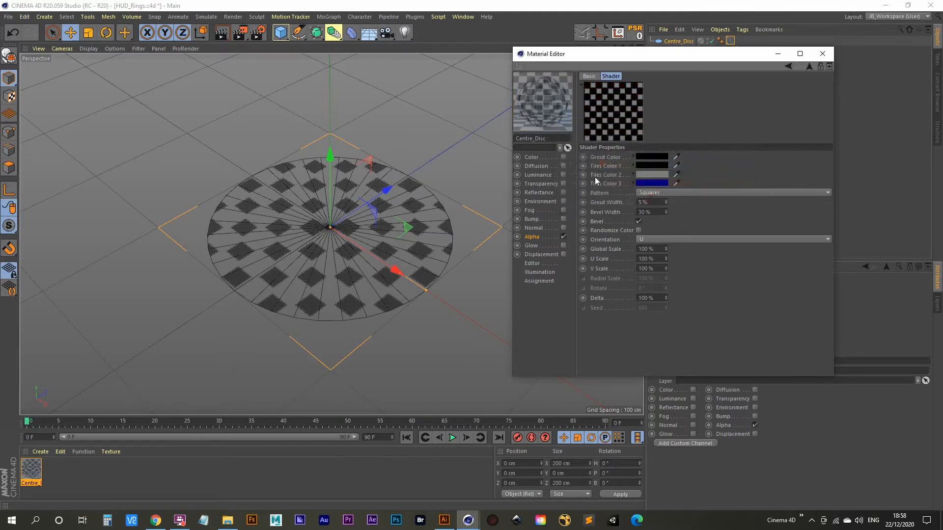
click(656, 175)
drag(663, 193, 420, 220)
click(643, 211)
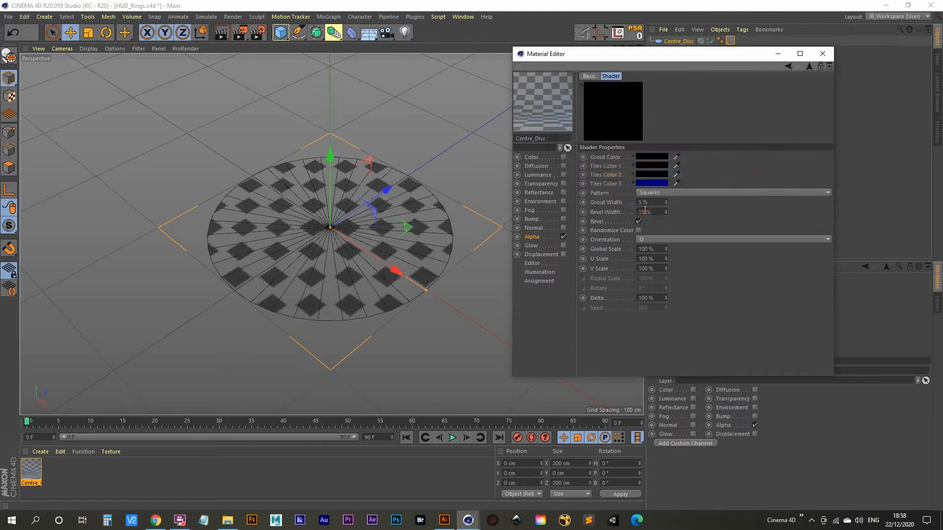
click(651, 155)
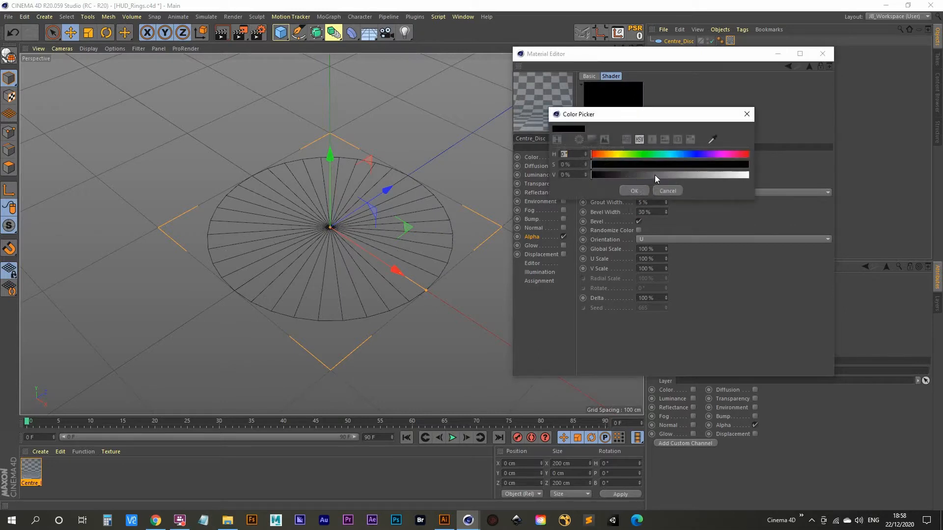
click(629, 192)
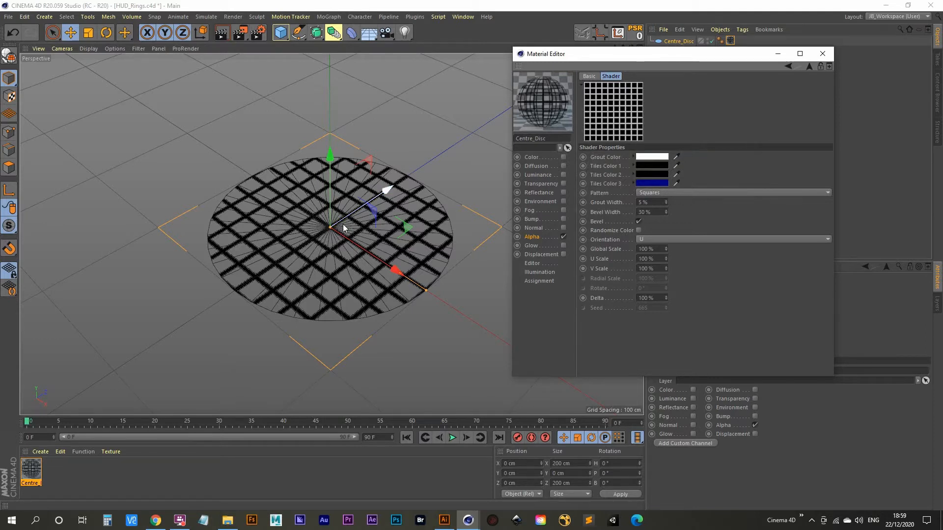
Enable the Centre_Disc material's Luminance channel and render the view to preview the white grid.
click(533, 237)
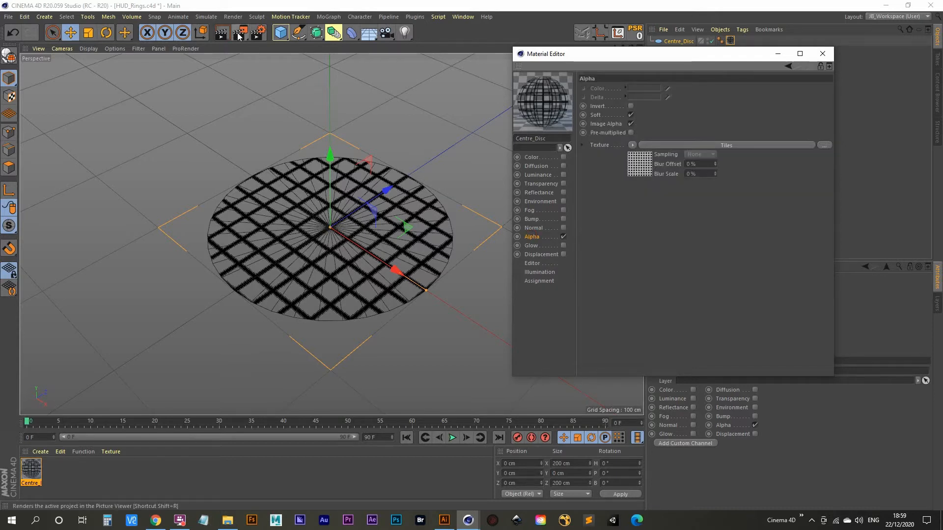
click(547, 176)
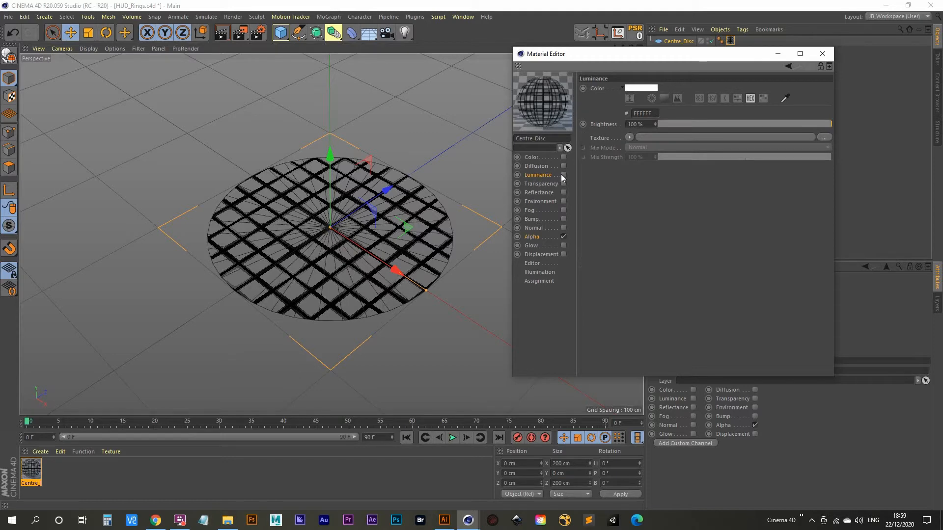
click(224, 34)
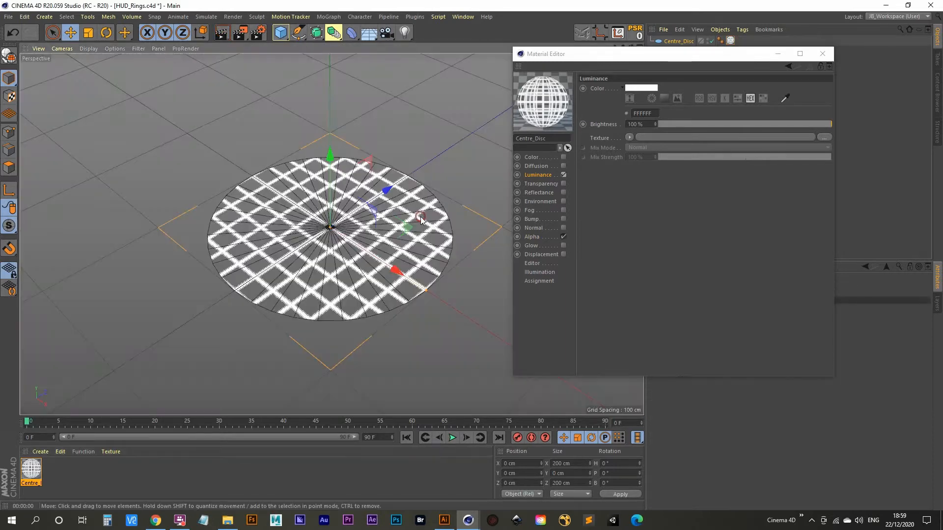
Add a cube, lower it beneath the disc to about -117 cm in Y, and render the view to check the grid's transparency.
click(280, 32)
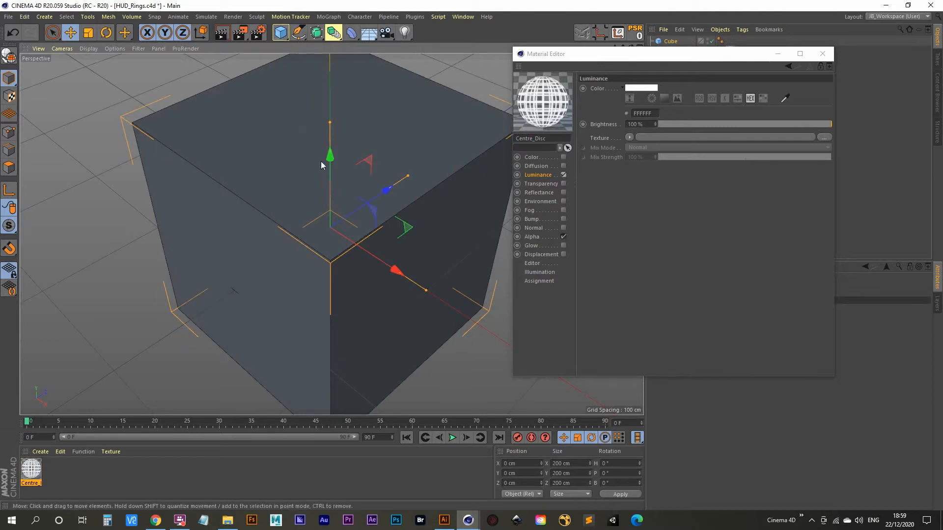
drag(330, 155, 348, 261)
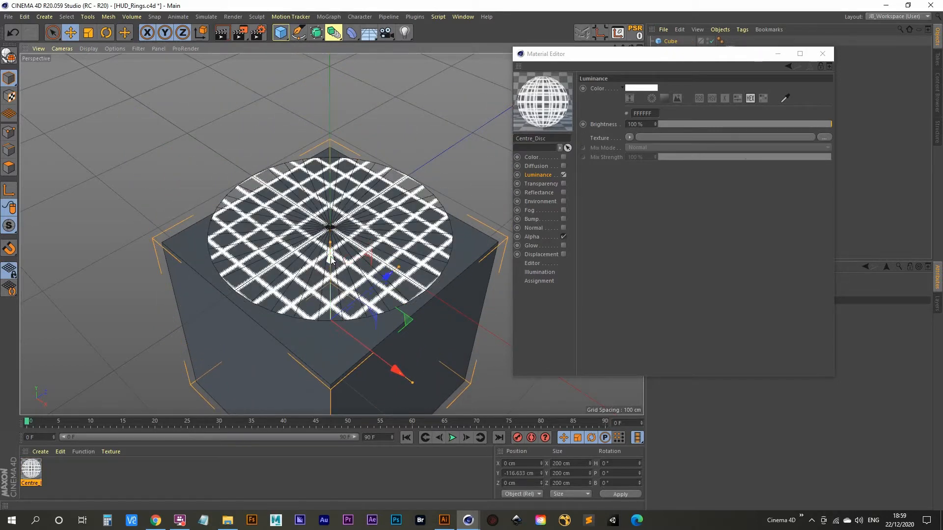
click(221, 32)
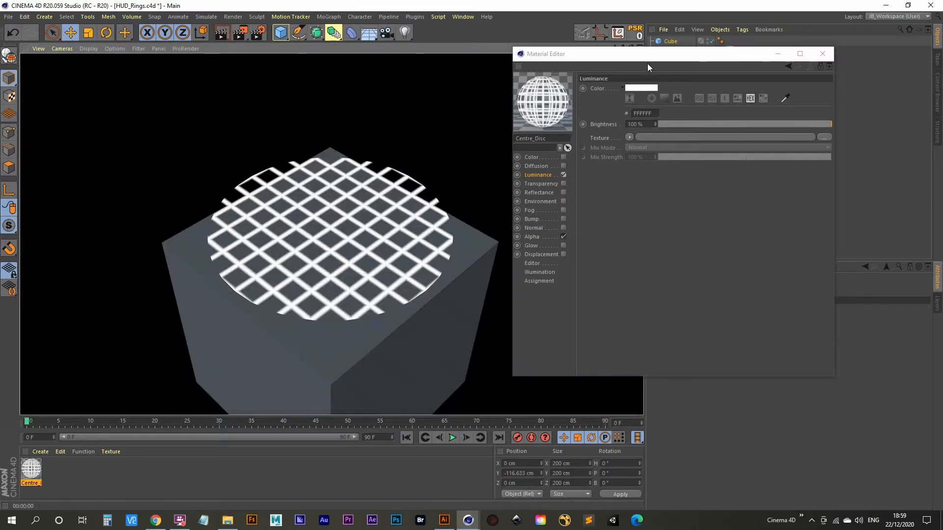
Delete the test cube beneath the disc.
drag(649, 56, 689, 86)
click(672, 42)
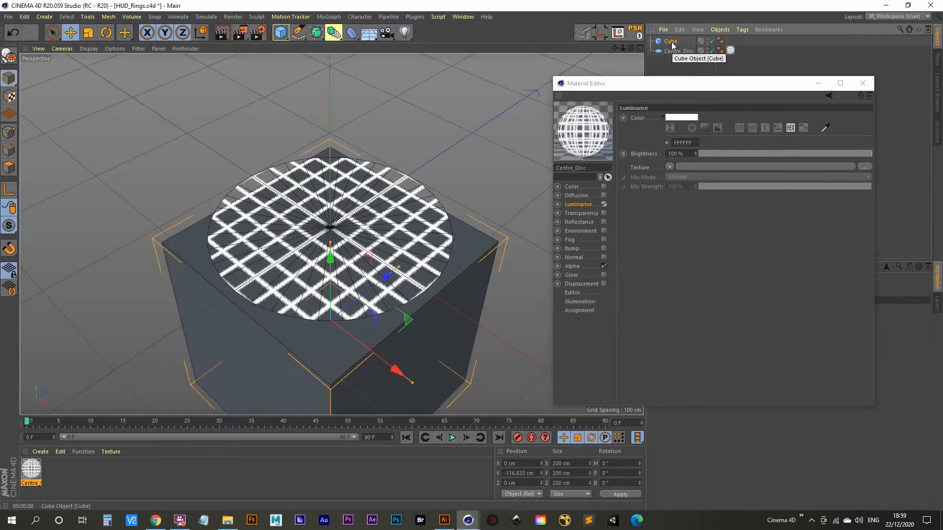
key(Delete)
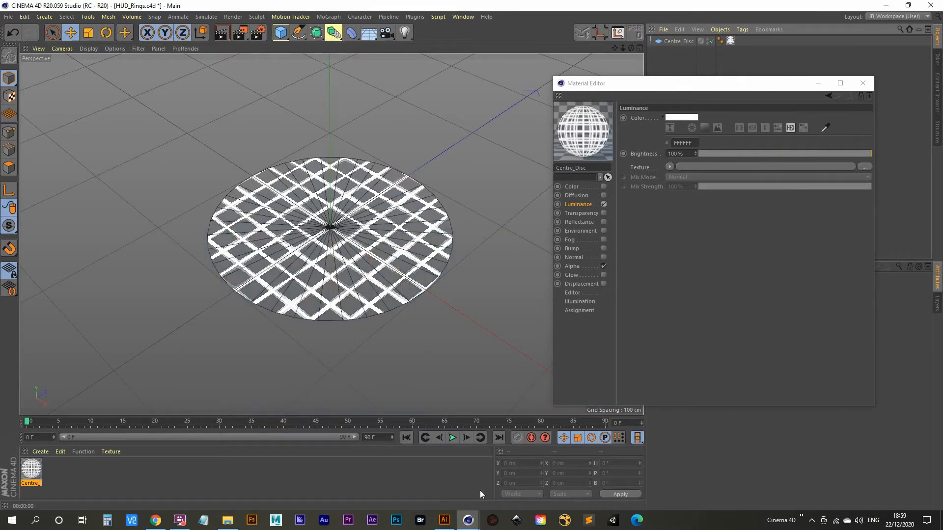
Check the grid design in Illustrator, and in Cinema 4D nest the Centre_Disc material's alpha Tiles texture in a Layer shader.
click(445, 521)
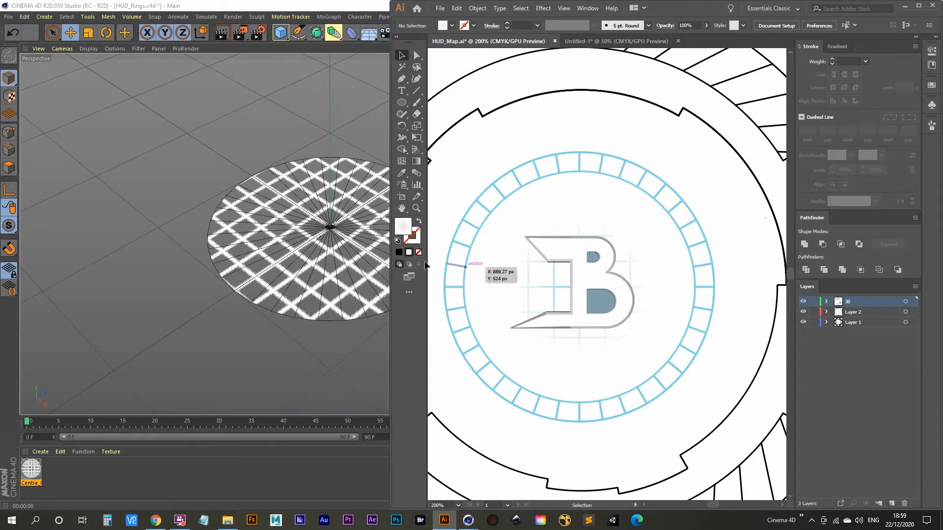
double_click(32, 470)
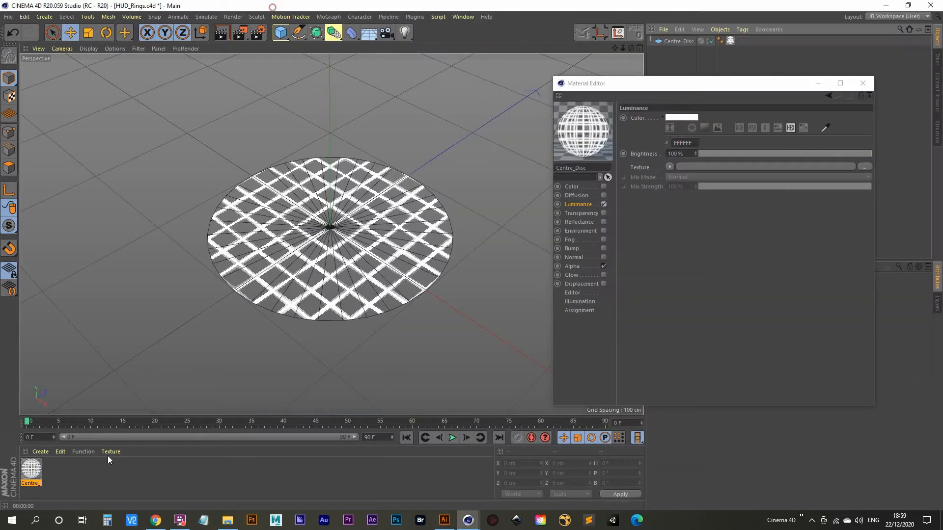
click(572, 266)
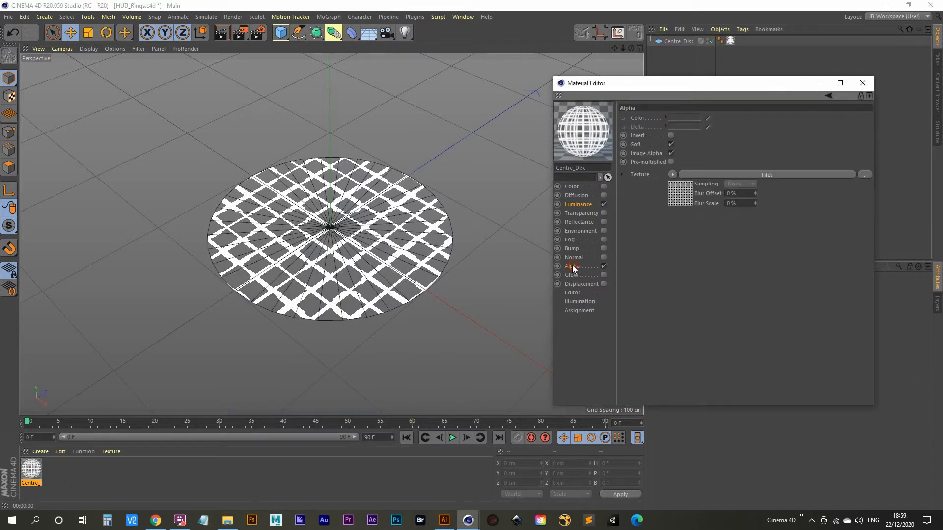
click(673, 174)
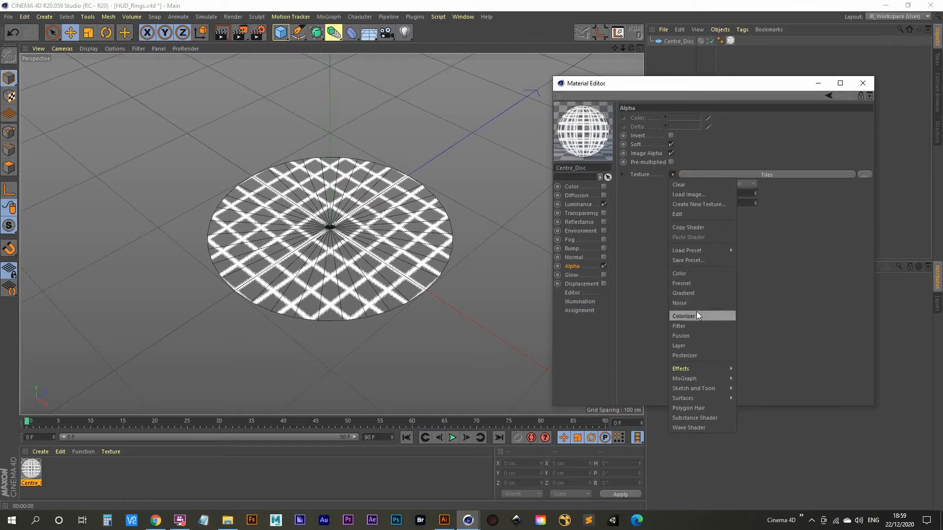
click(693, 347)
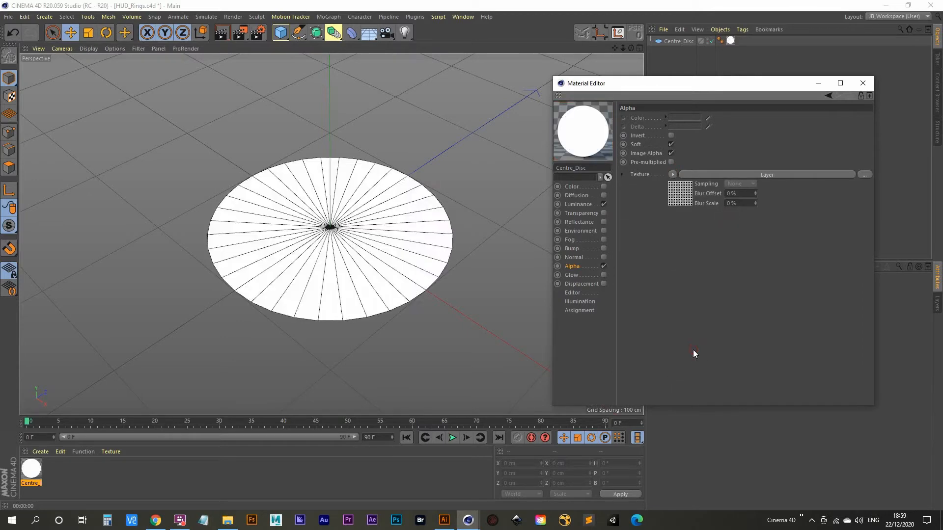
Add a Gradient shader above Tiles in the Layer shader and open the gradient's settings.
click(679, 192)
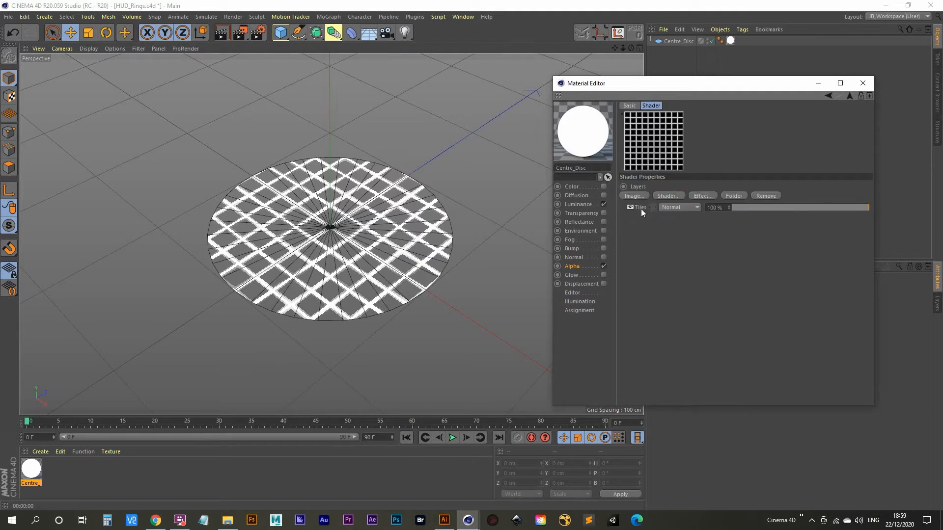
click(674, 195)
click(707, 240)
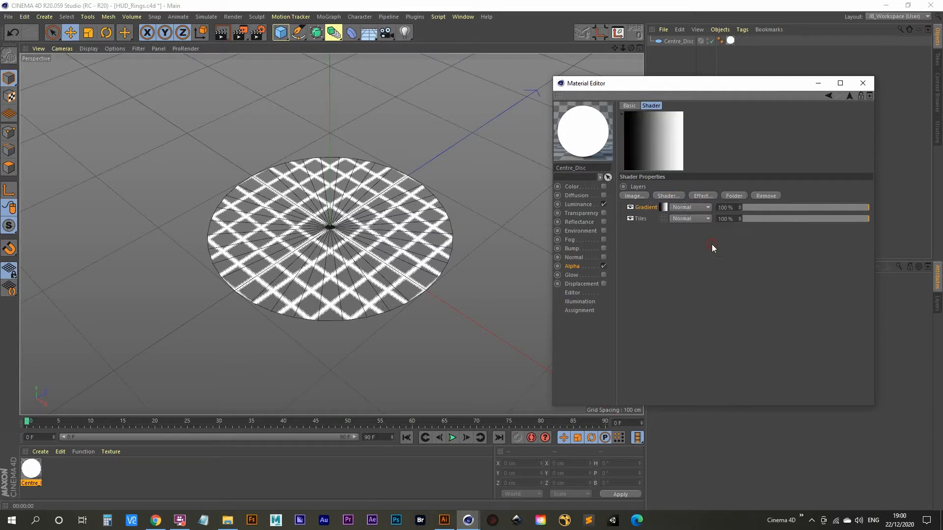
click(666, 210)
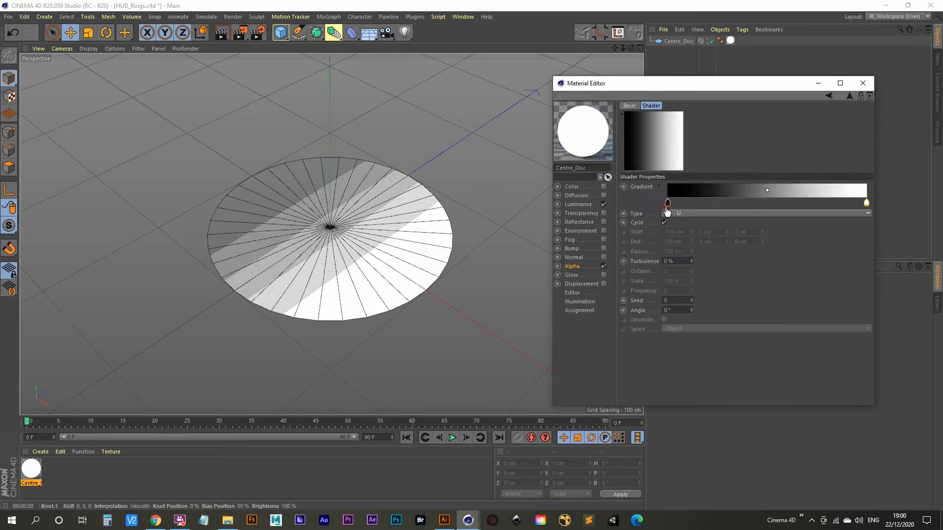
Make the alpha gradient 2D - Circular, invert it to run from white to black, and move the black knot in to about 66%.
click(706, 214)
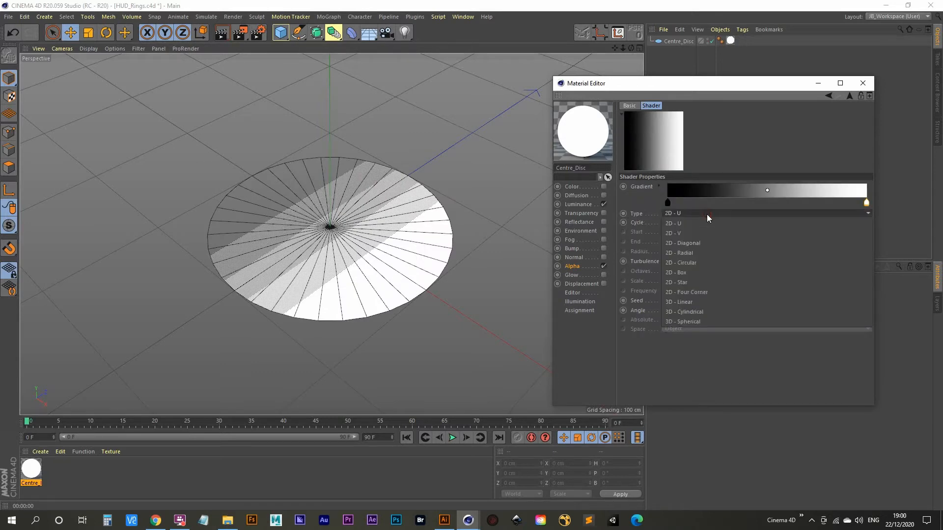
click(704, 261)
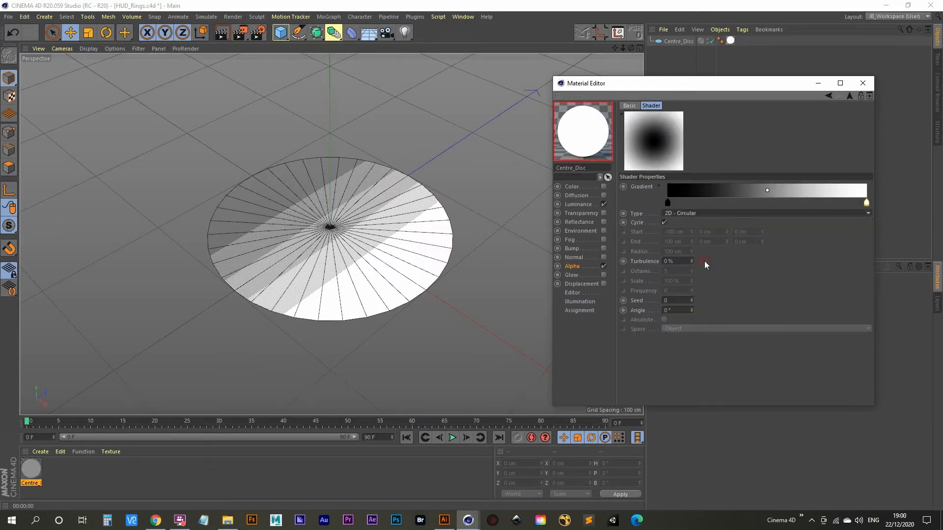
right_click(705, 188)
click(732, 194)
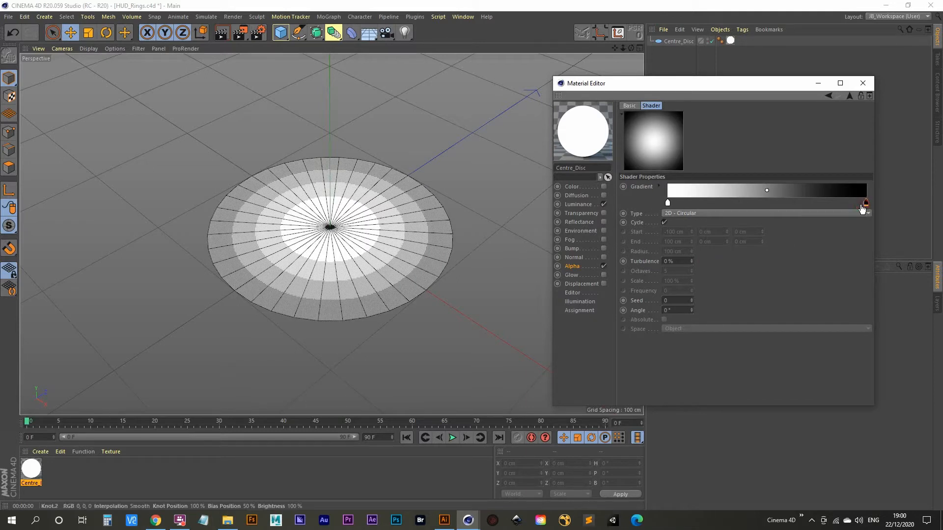
drag(861, 209, 800, 206)
double_click(799, 206)
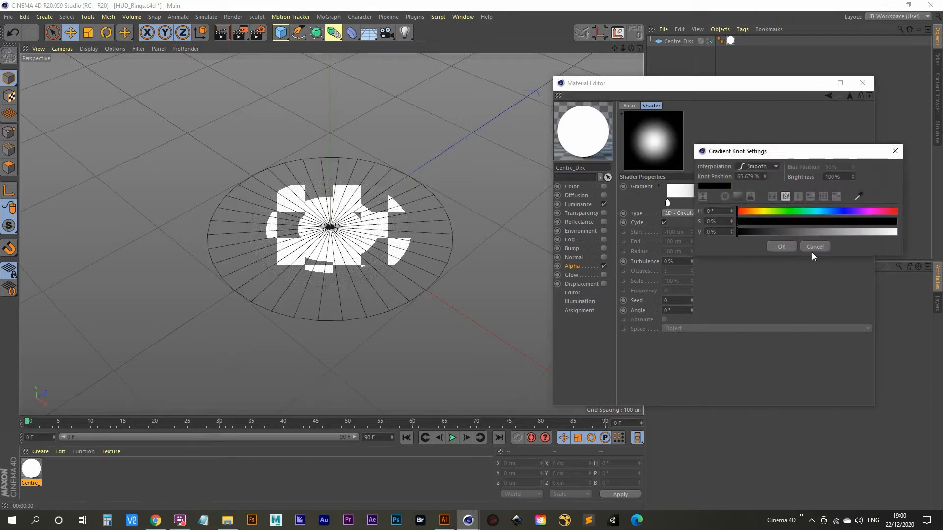
click(815, 247)
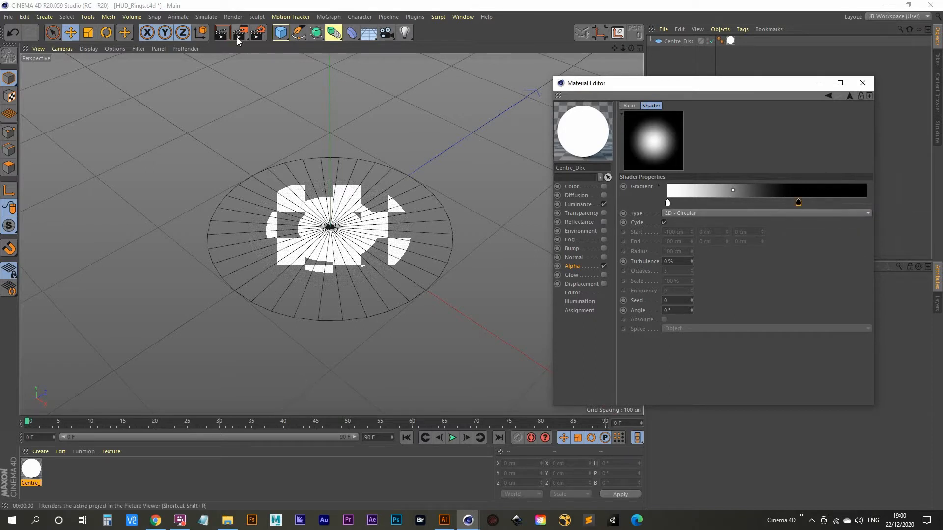
Turn off Image Alpha in the Centre_Disc material's alpha channel and render the view to compare the disc before and after.
click(225, 34)
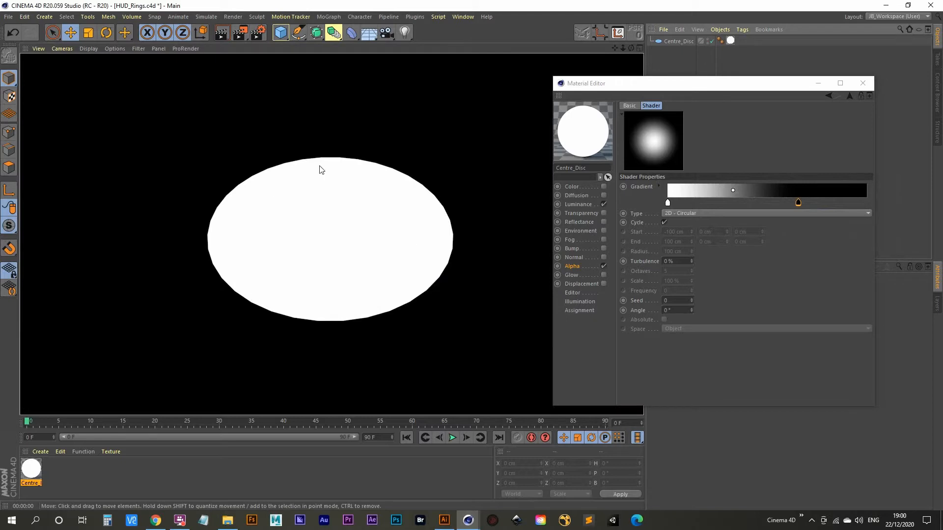
click(848, 97)
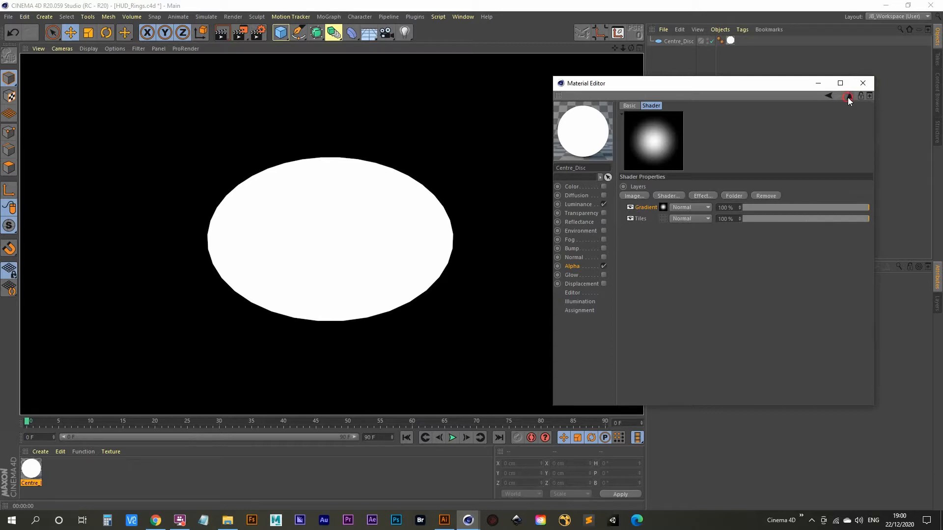
click(848, 96)
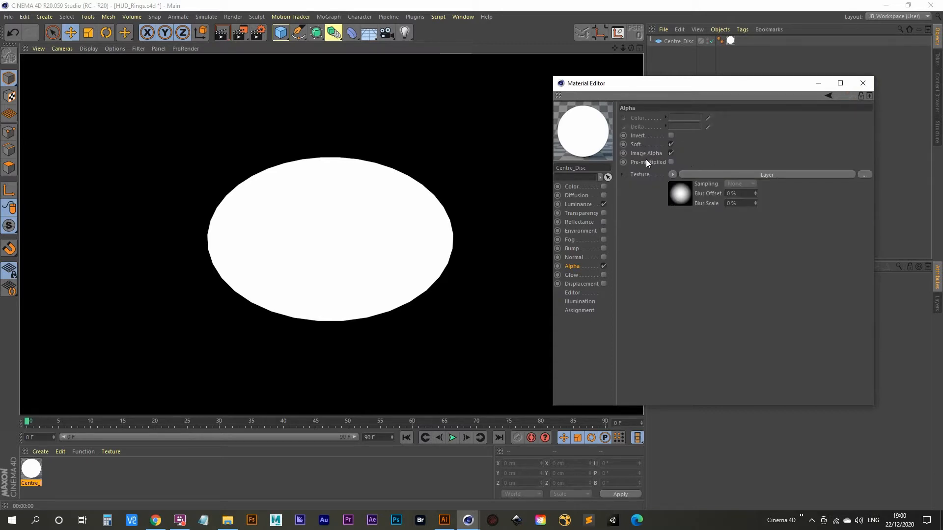
click(670, 153)
click(231, 33)
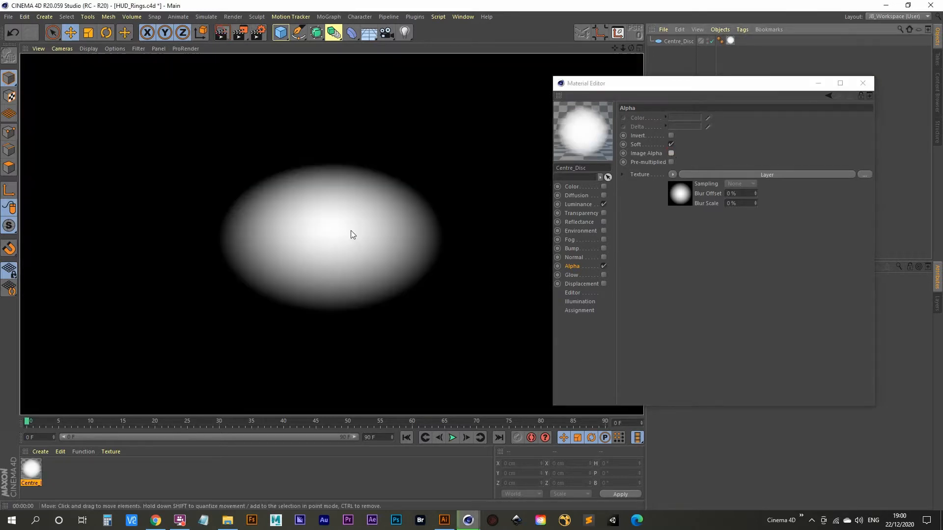
Set the Gradient layer's blend mode to Multiply in the alpha Layer shader and render the view.
click(682, 193)
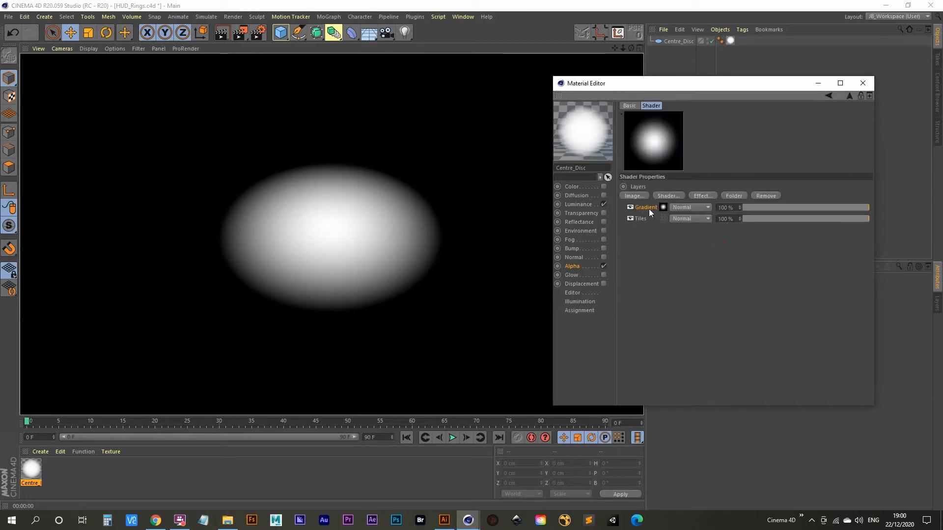
click(690, 208)
click(697, 228)
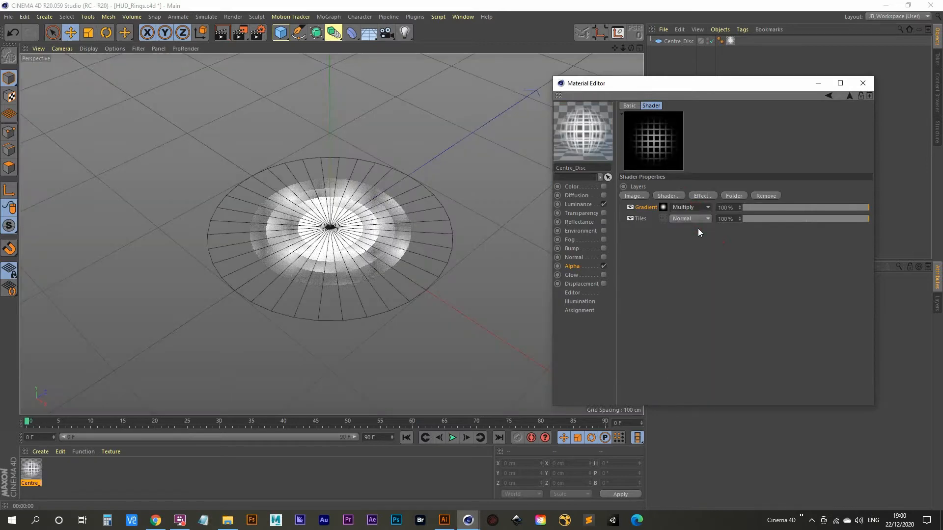
click(221, 33)
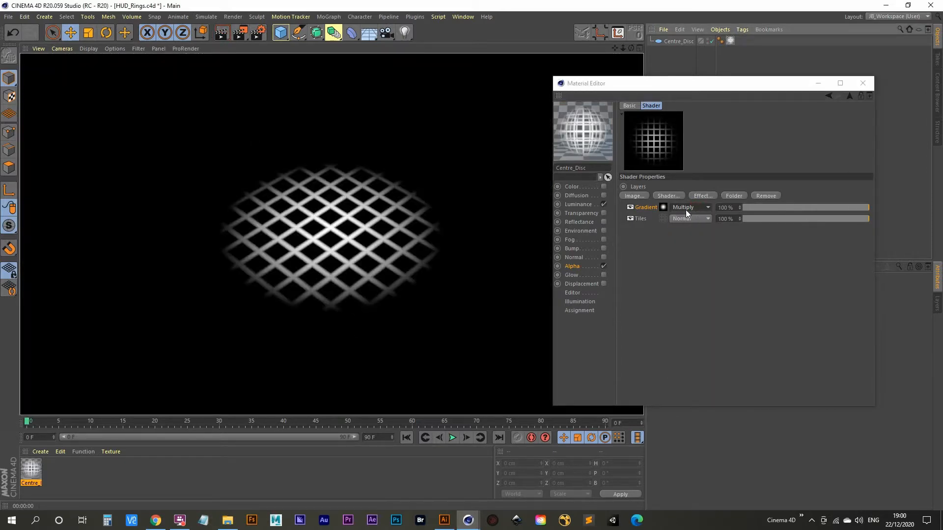
Temporarily re-enable Image Alpha for the material, render the view to compare, and turn the option off again.
click(849, 96)
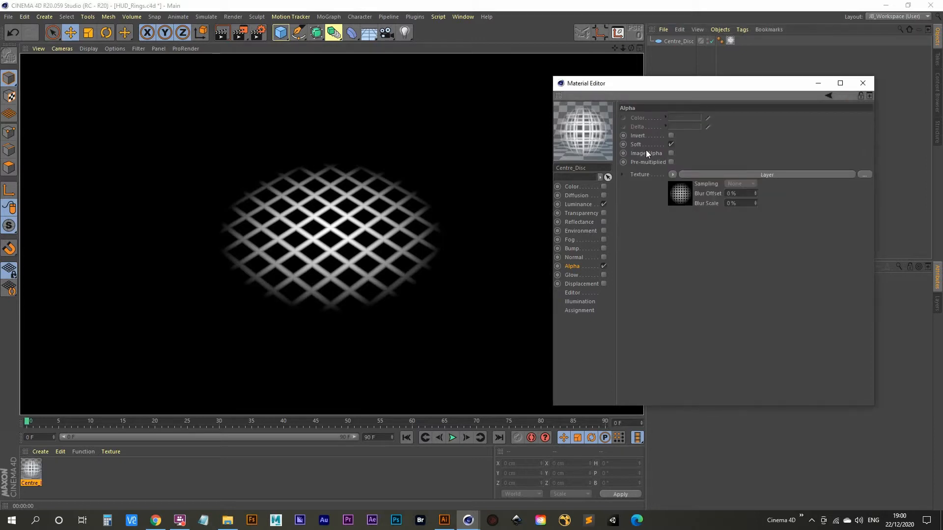
click(670, 153)
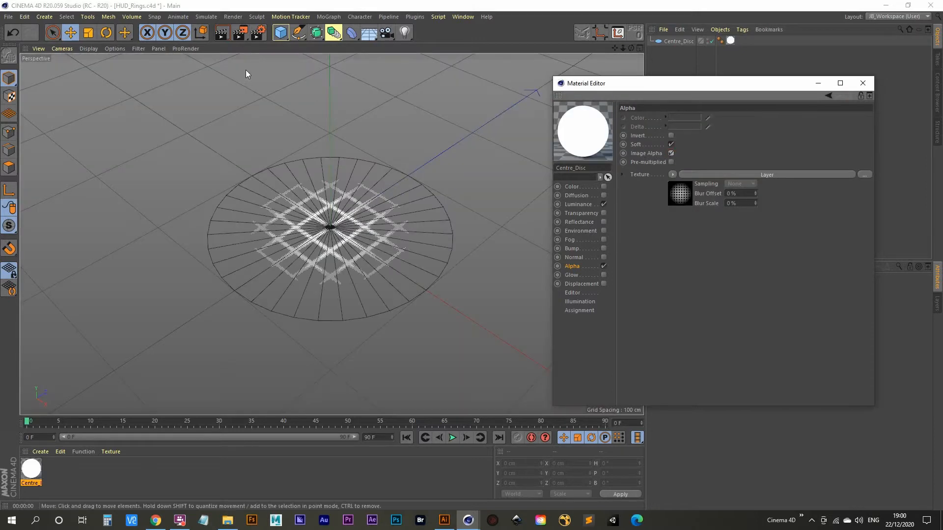
click(222, 33)
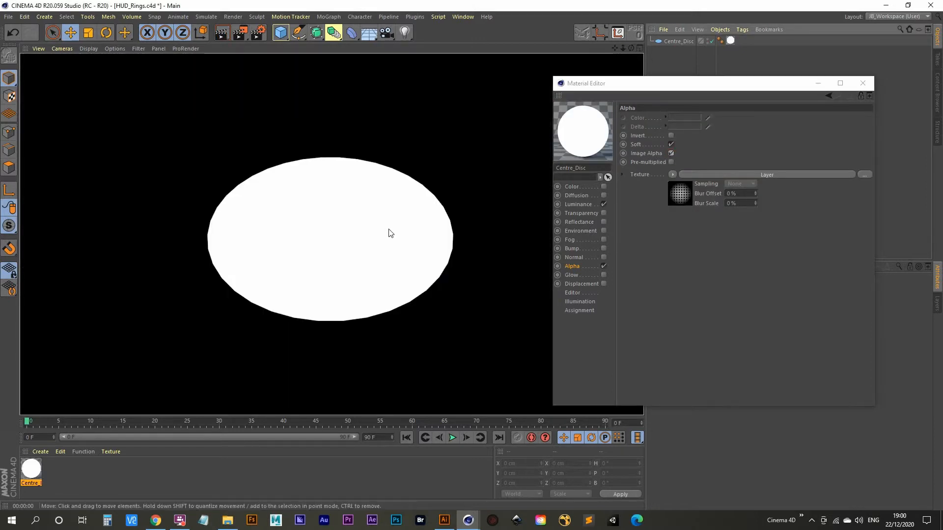
click(670, 153)
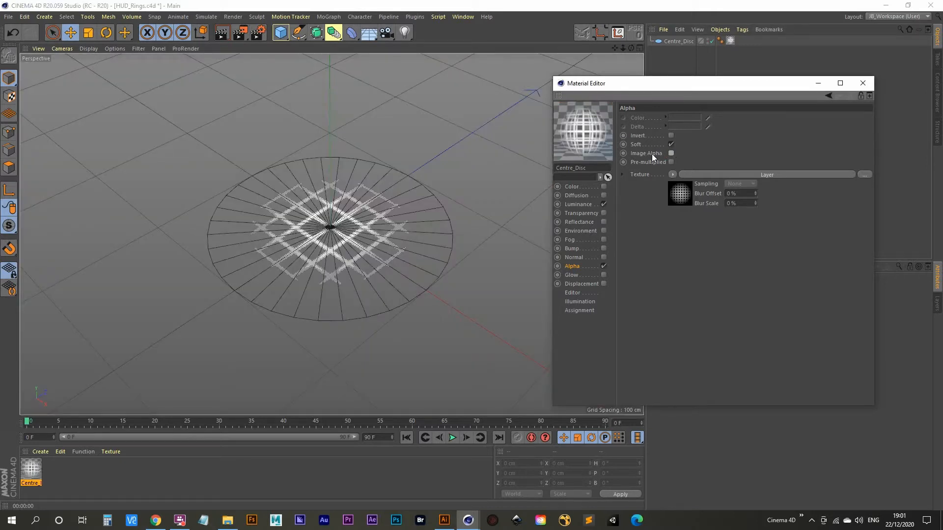
Look up the Image Alpha option in the built-in help, read its description, and close the help.
right_click(652, 154)
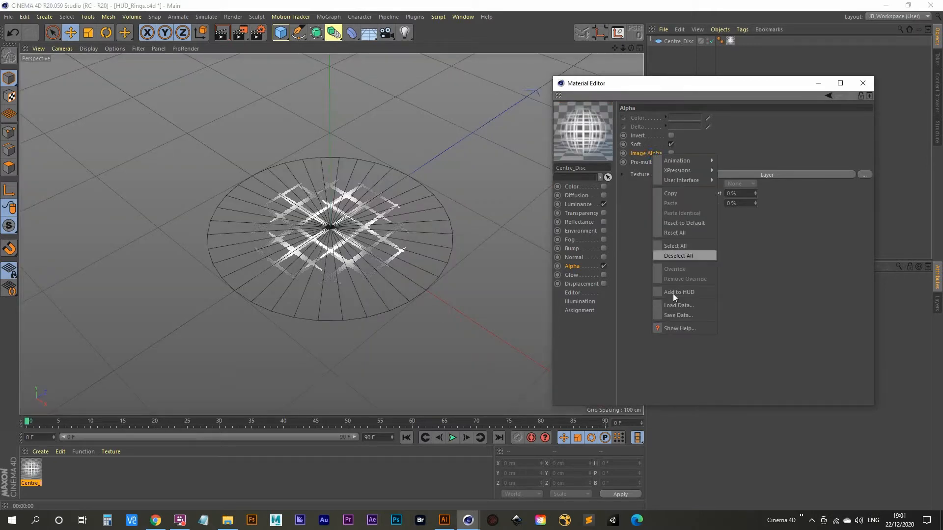
click(692, 328)
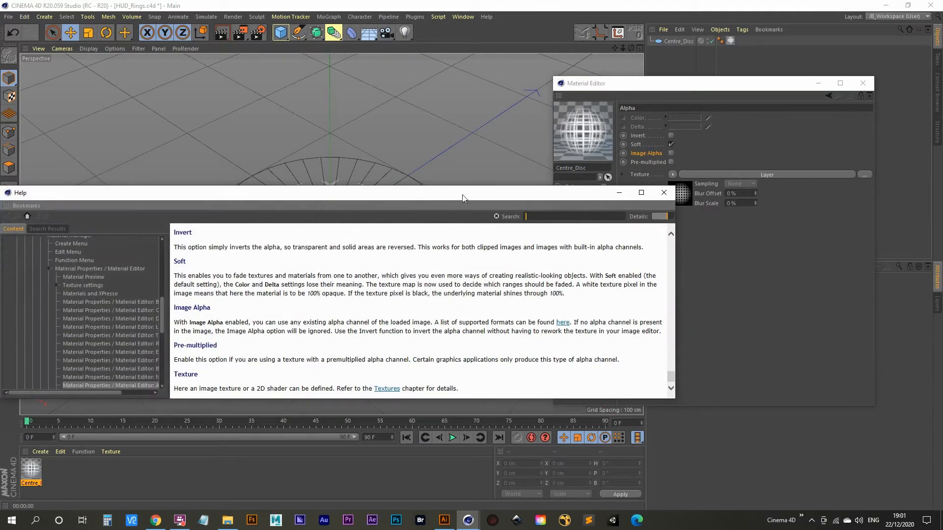
drag(471, 199, 551, 137)
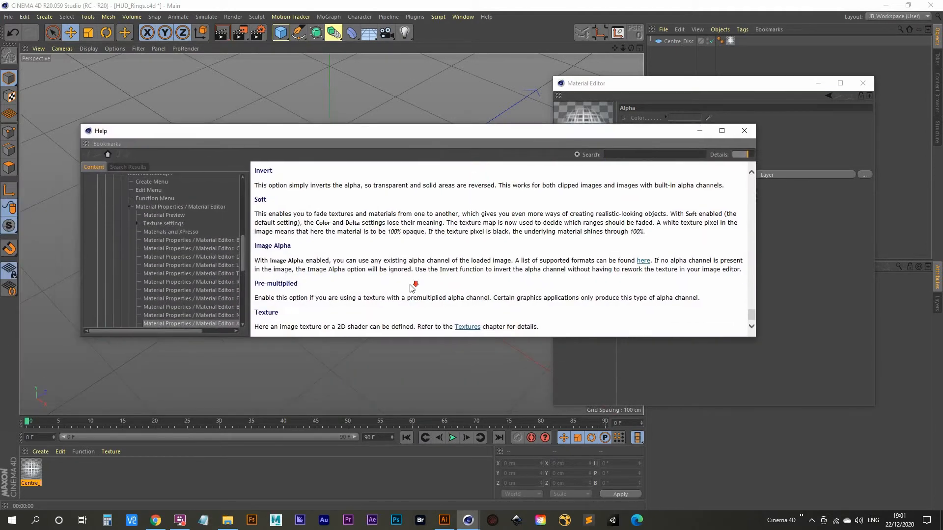
drag(262, 264, 643, 269)
click(746, 133)
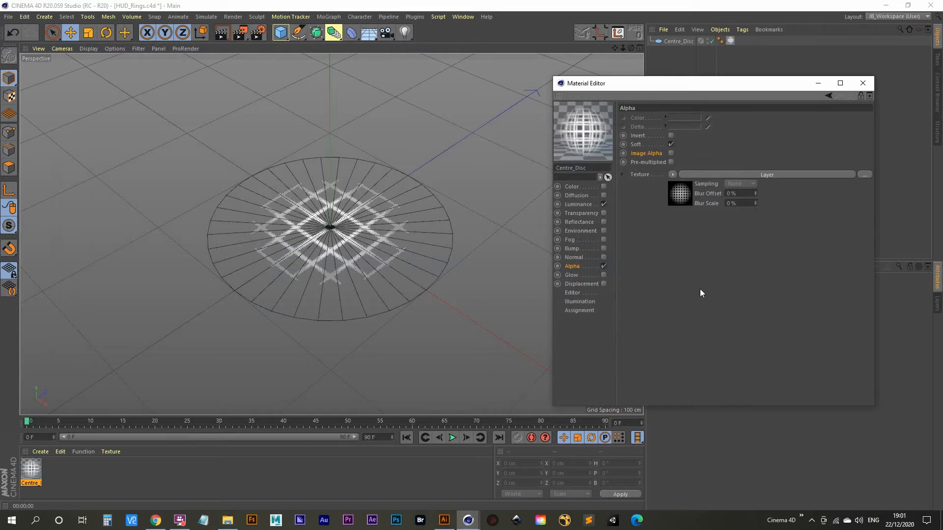
Set the material's luminance colour to turquoise using HSV values of 172° hue, 94% saturation and 100% value.
click(580, 204)
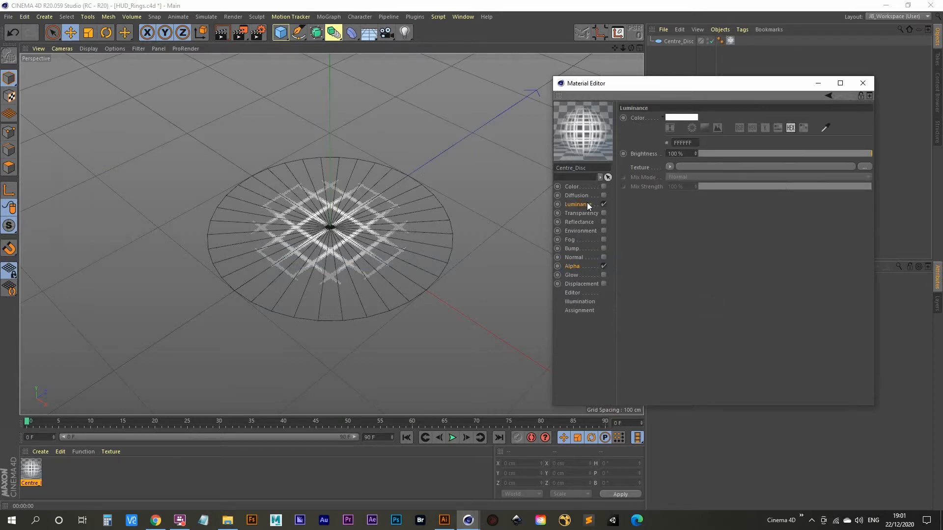
click(739, 128)
click(751, 128)
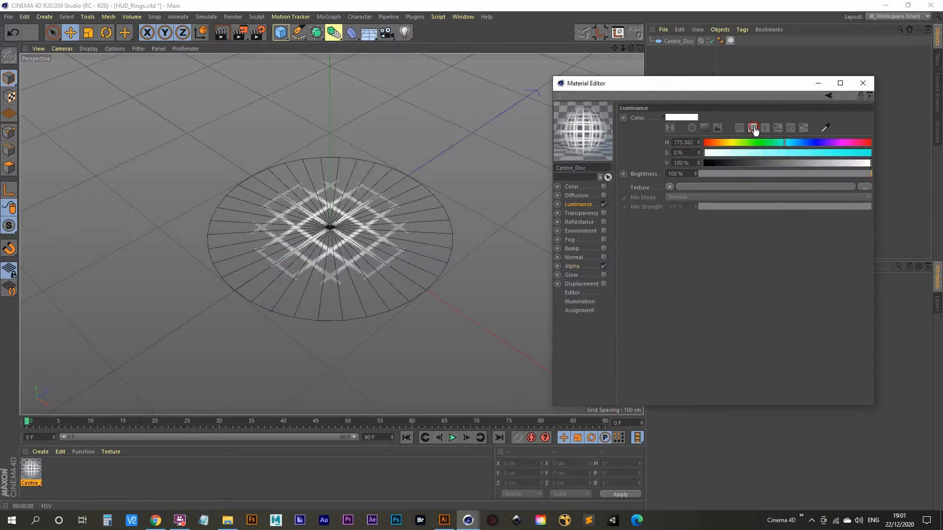
drag(802, 154, 861, 155)
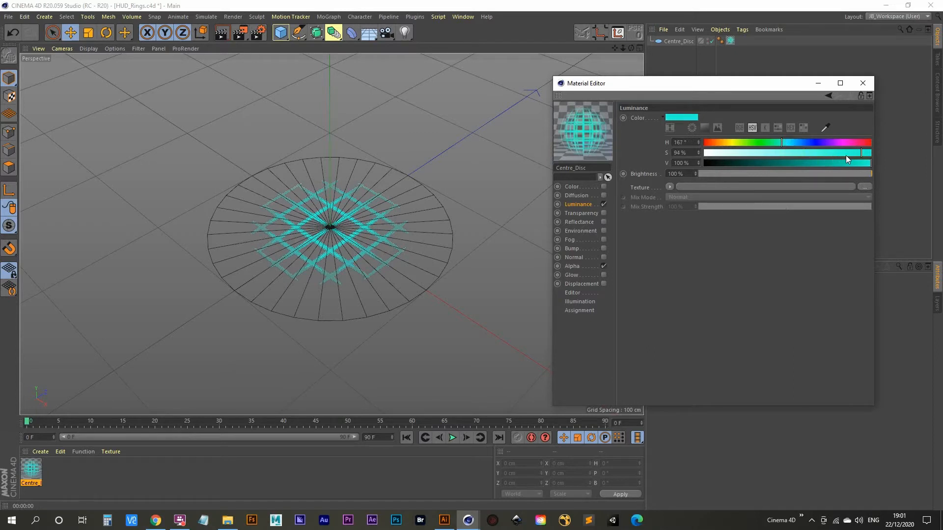
drag(787, 143, 783, 141)
Render the turquoise grid, enable an Interactive Render Region stretched over the whole viewport, and close the Material Editor.
click(222, 32)
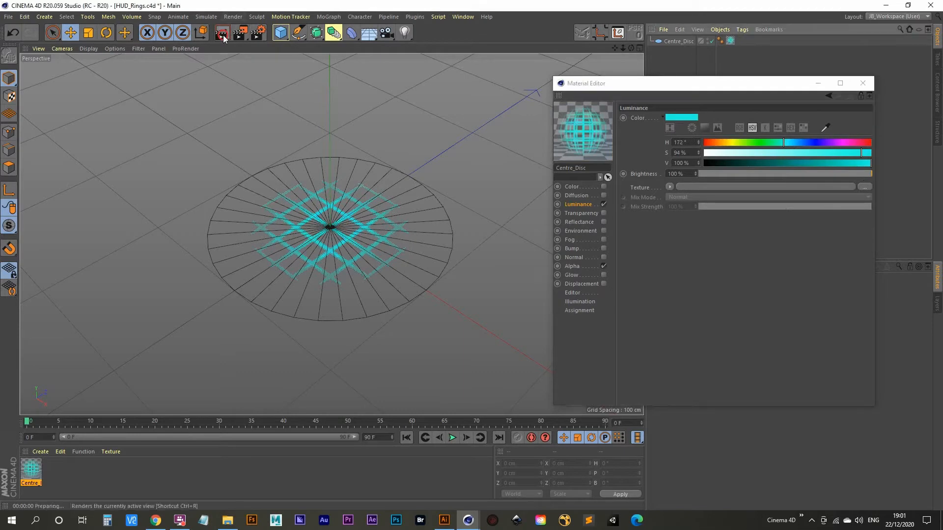
click(452, 169)
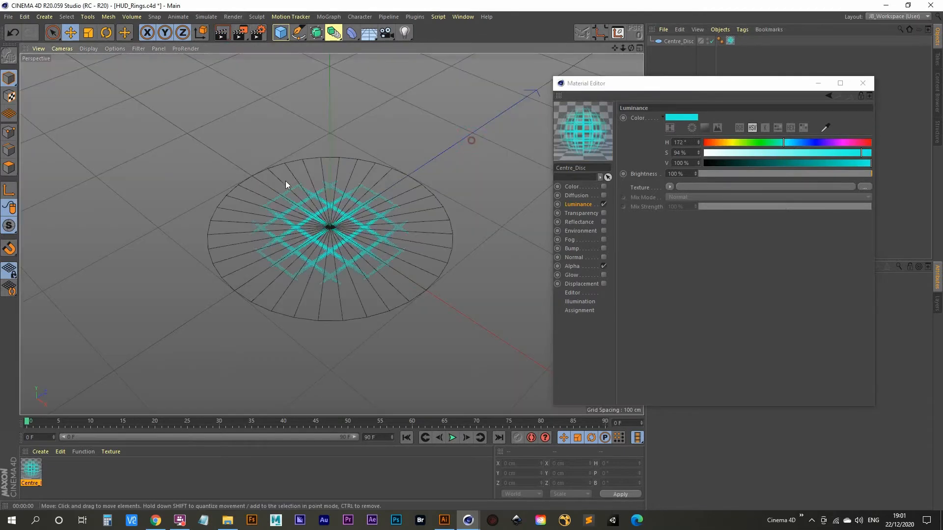
click(245, 37)
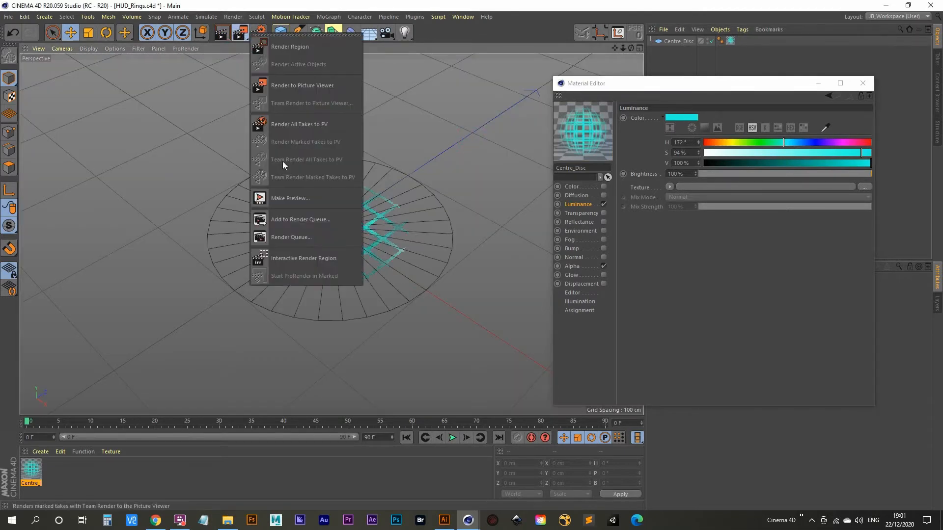
click(314, 260)
drag(175, 146, 2, 48)
drag(485, 323, 644, 416)
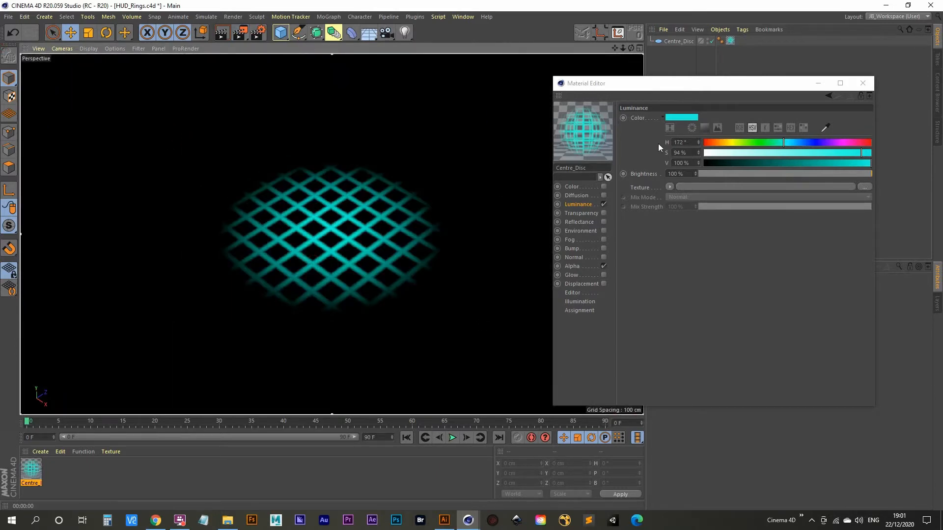
click(869, 81)
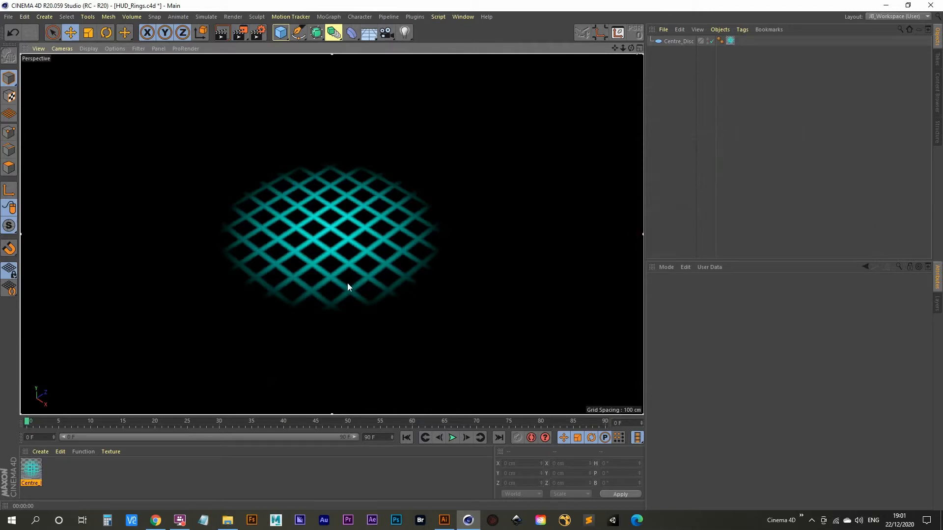
Set the Bevel Width of the Tiles shader in Centre_Disc's alpha to 5%, comparing the grid with the Illustrator design before and after.
click(443, 520)
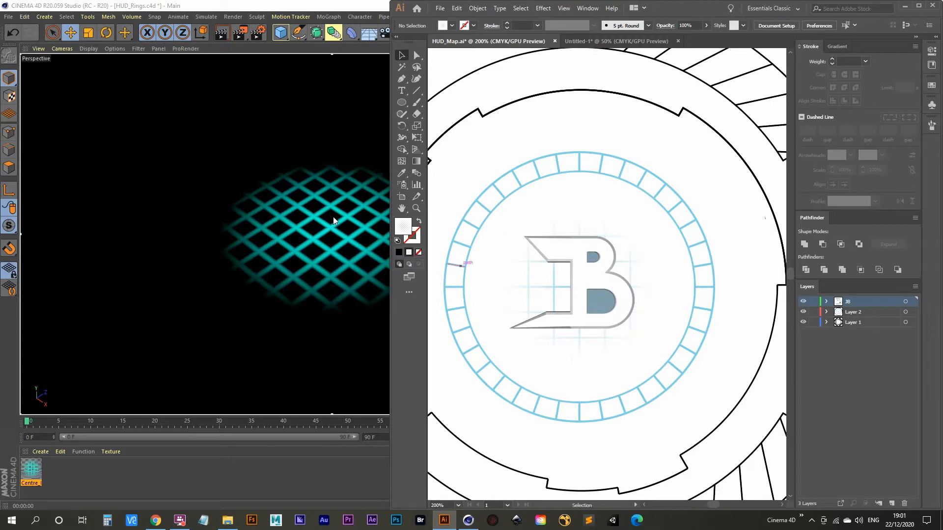
double_click(31, 469)
drag(337, 65, 705, 63)
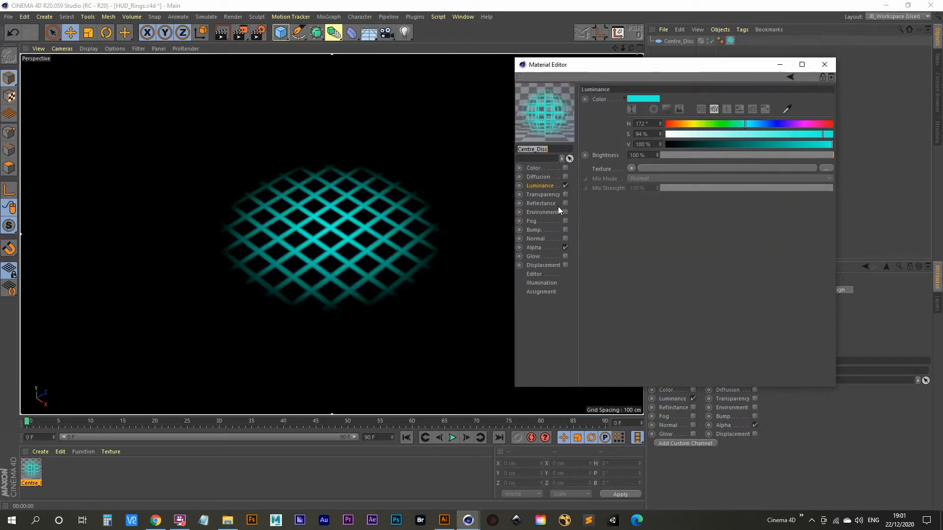
click(534, 248)
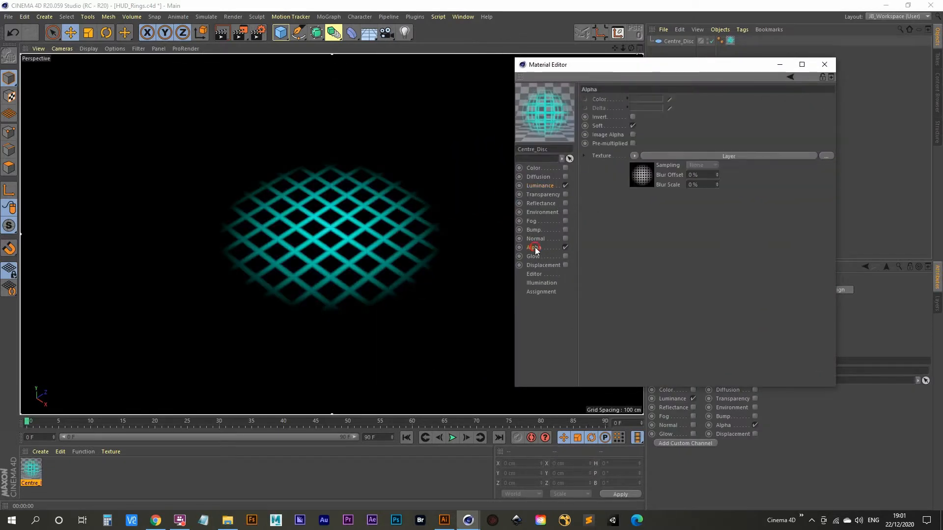
click(636, 178)
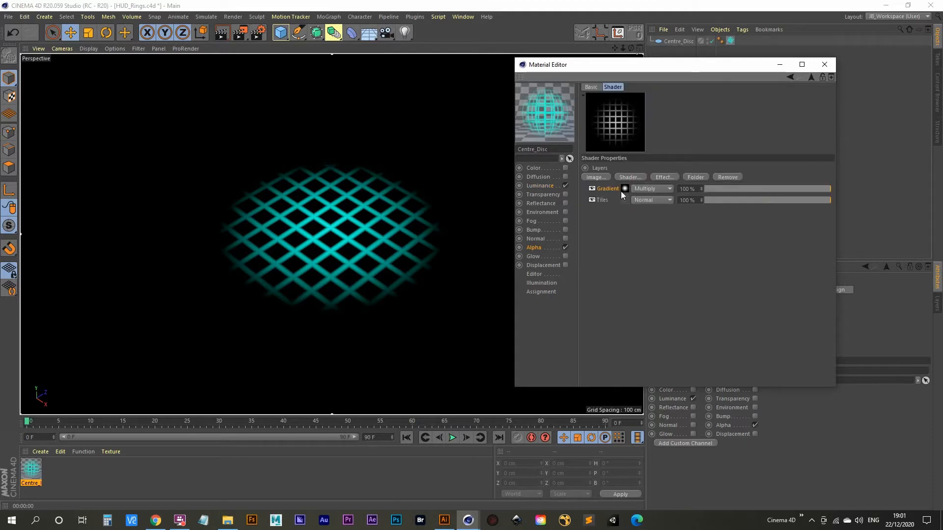
click(625, 199)
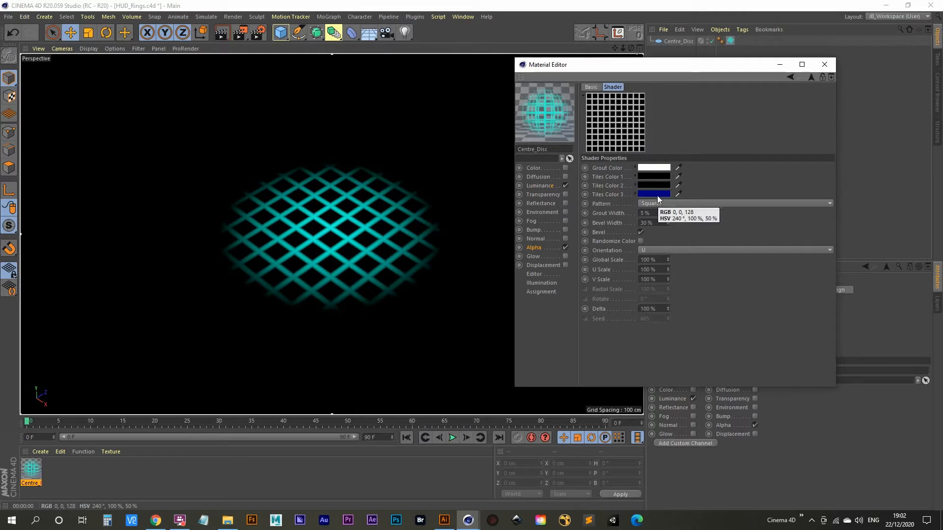
click(658, 223)
text(5)
key(Return)
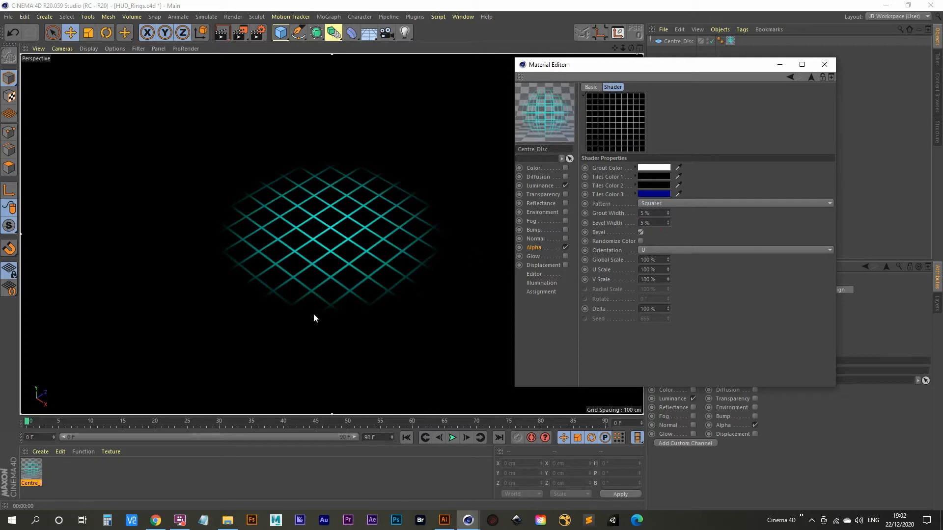
click(446, 521)
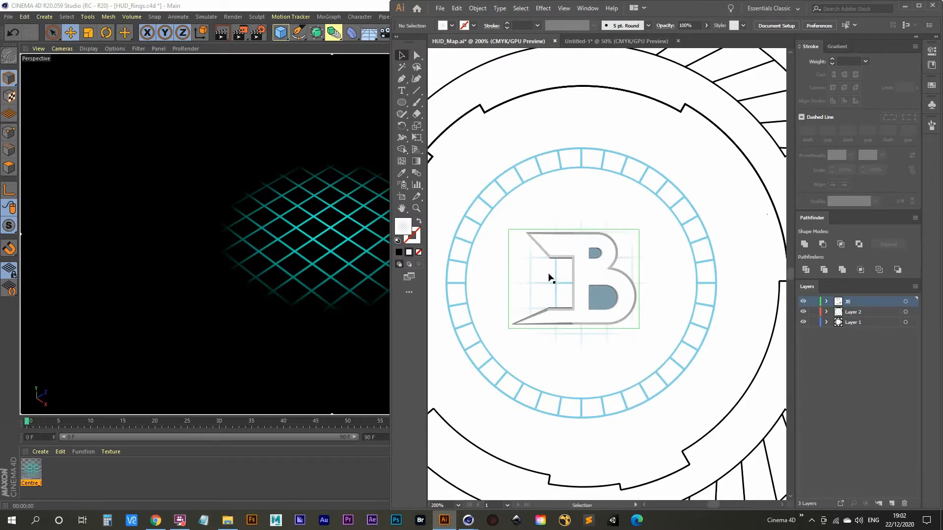
Switch back to Cinema 4D and set the Tiles shader's Global Scale to 120% after trying 150% and 130%, comparing the grid with the Illustrator design.
click(905, 6)
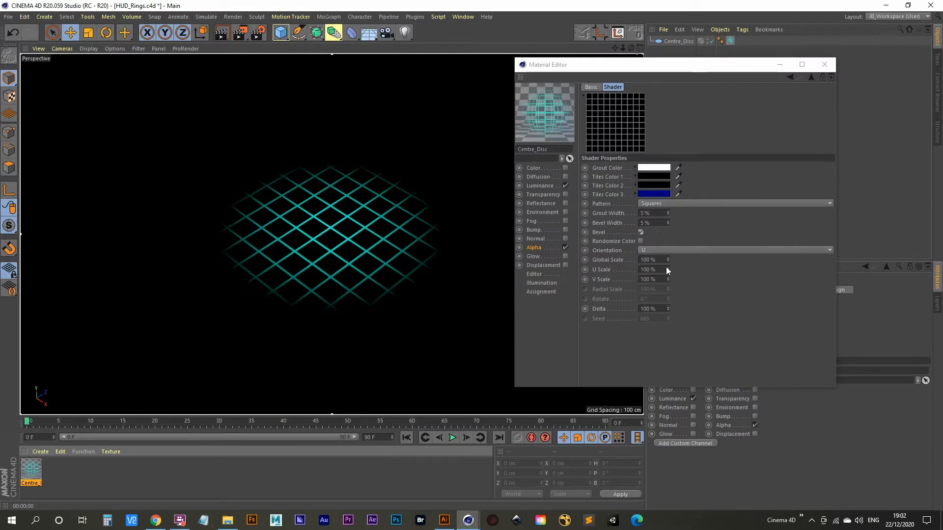
click(650, 259)
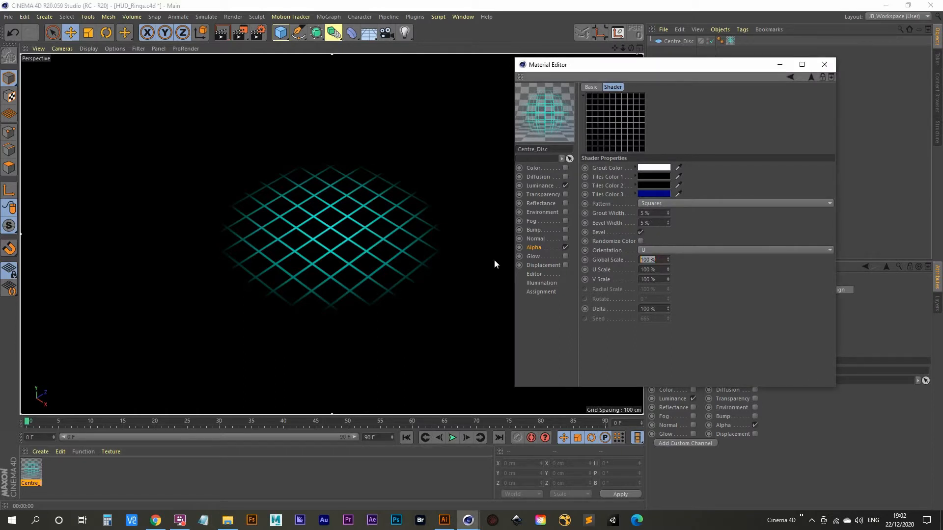
text(150)
key(Return)
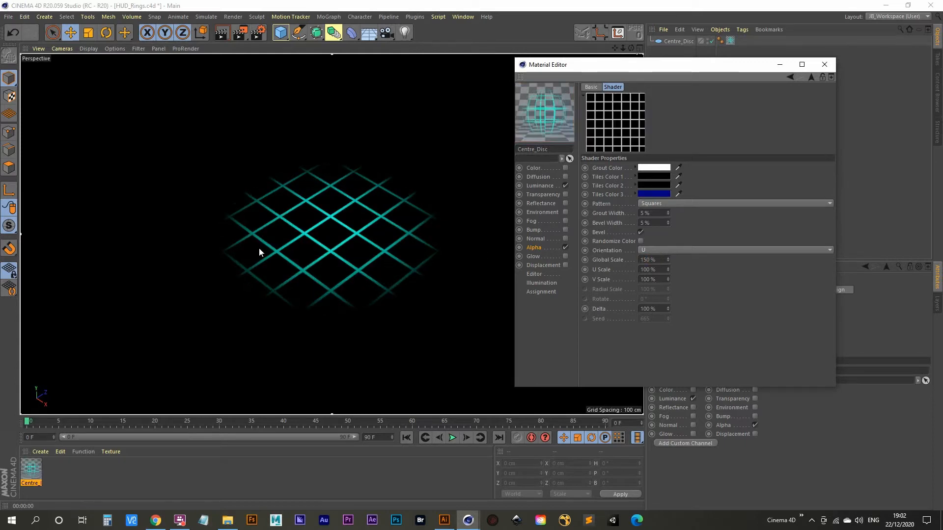
click(651, 260)
text(130)
key(Return)
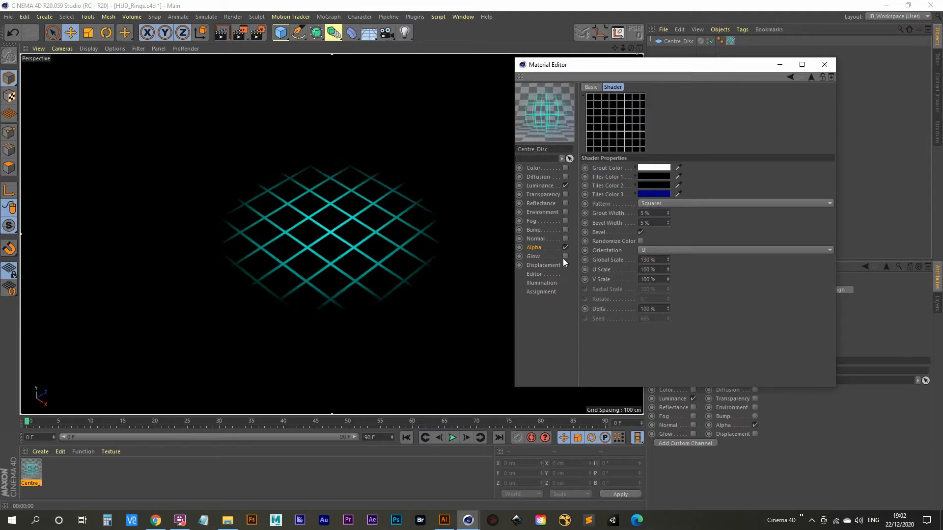
click(663, 259)
text(12)
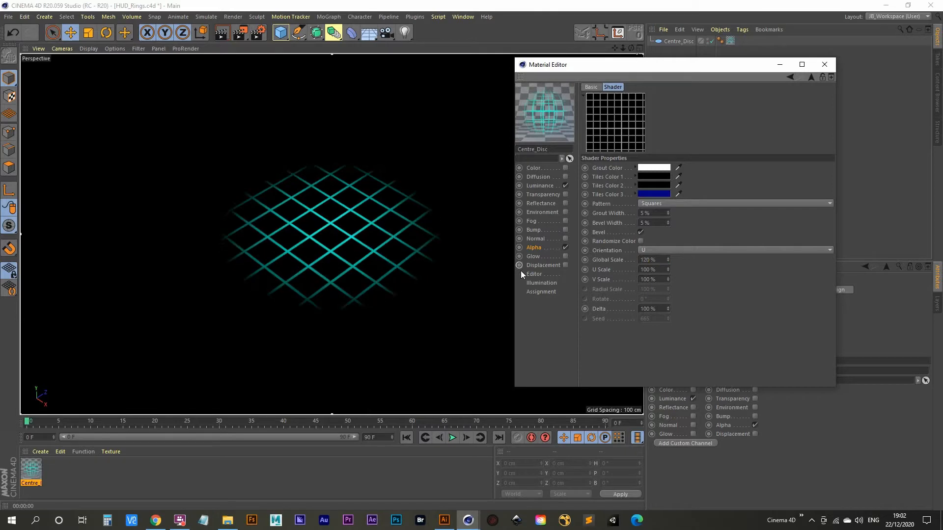
click(444, 520)
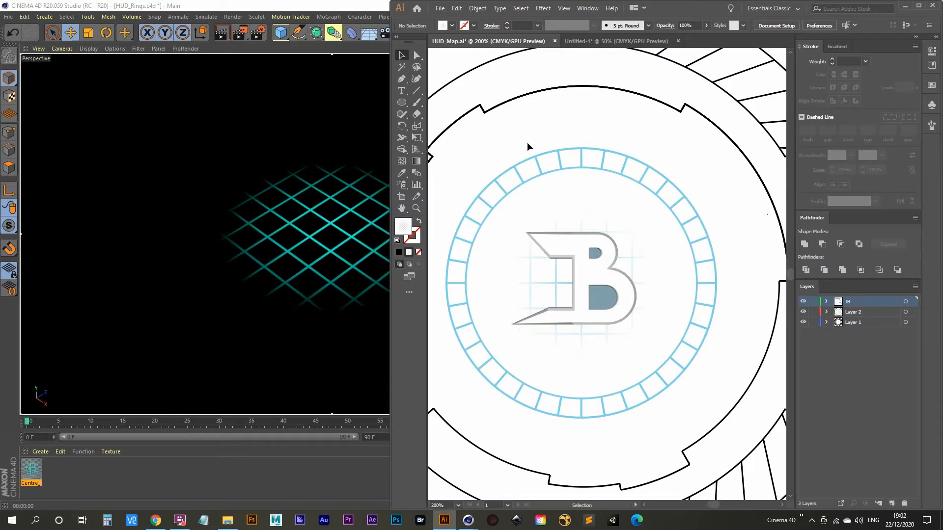
click(290, 5)
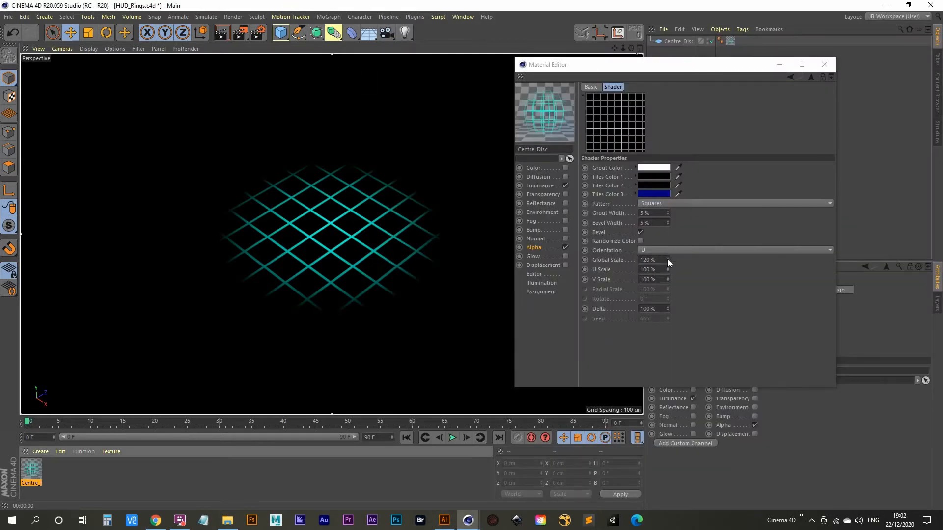
Test the Tiles shader's Global Scale at 325% and 150%, and return it to 120%.
drag(667, 260, 448, 354)
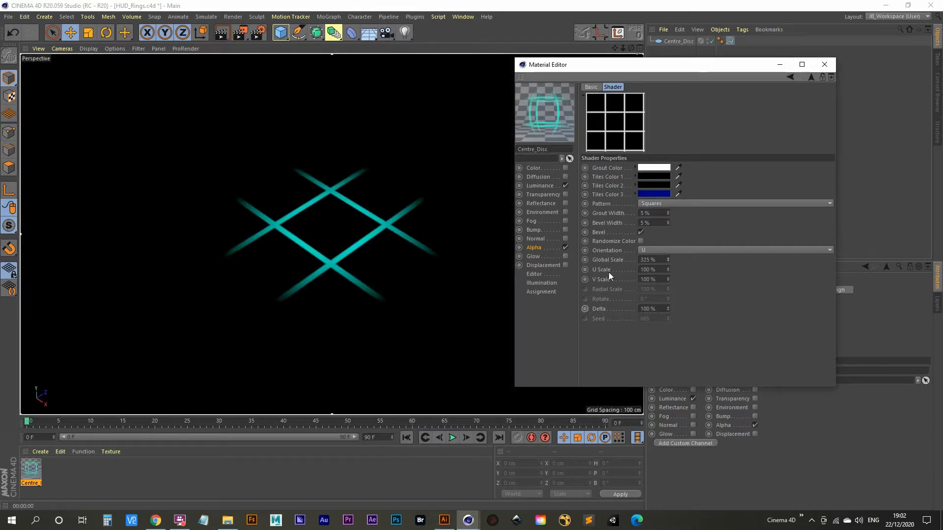
double_click(655, 260)
text(150)
key(Return)
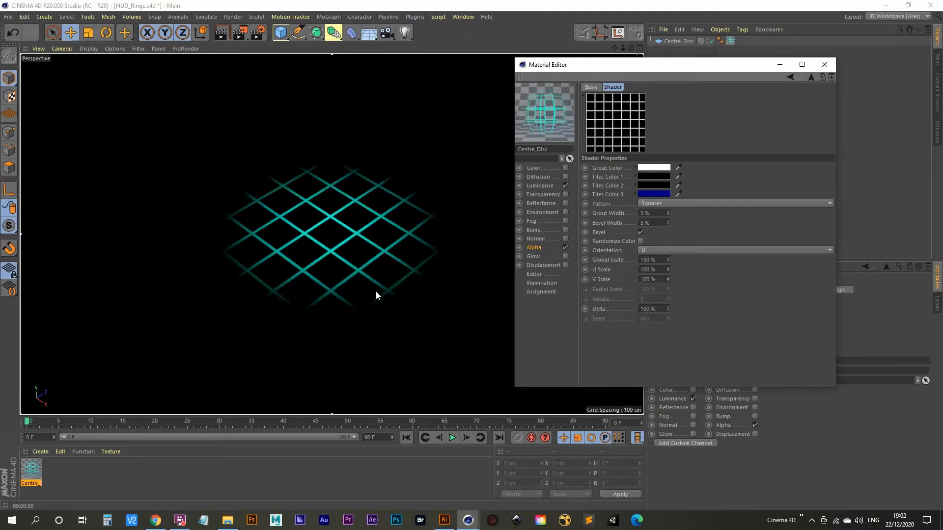
double_click(655, 259)
text(120)
key(Return)
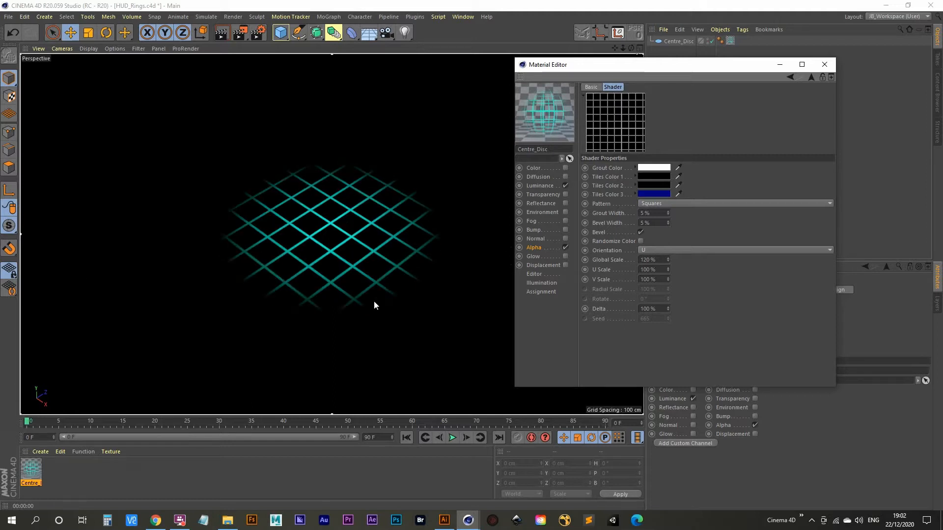
Switch to Illustrator, examine the segmented ring around the logo, and return to Cinema 4D.
click(443, 520)
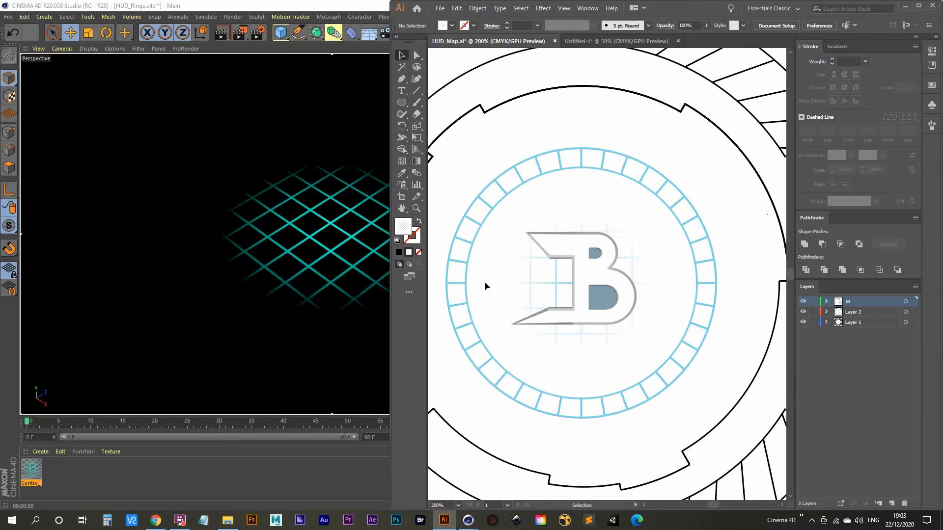
click(479, 230)
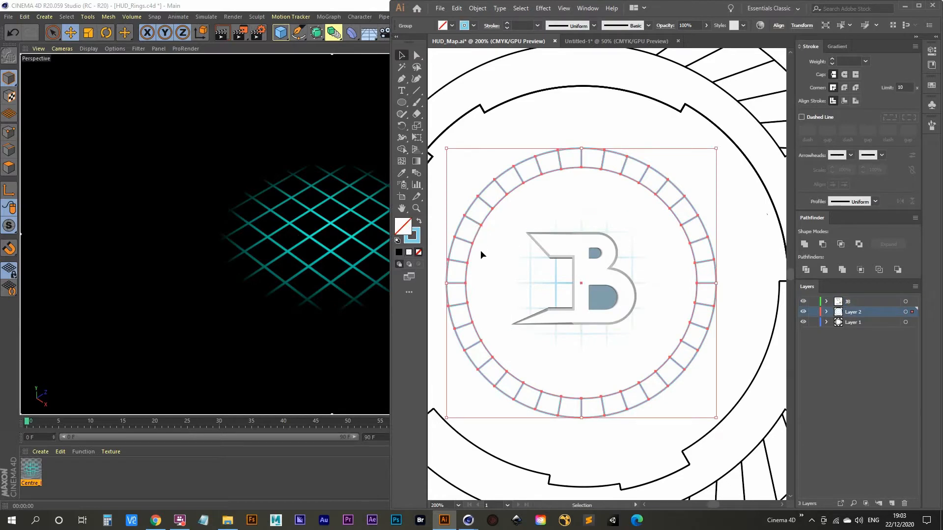
click(282, 6)
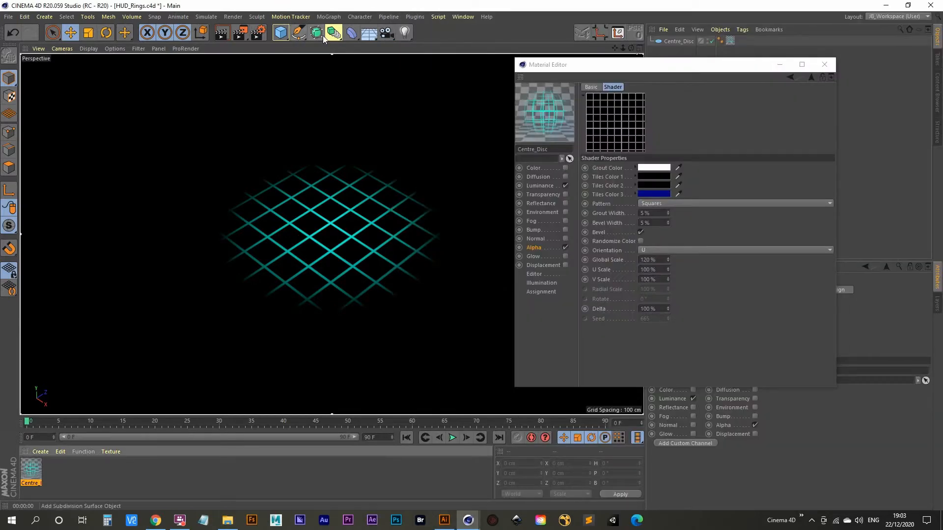
Close the Material Editor and turn off the Interactive Render Region.
click(824, 65)
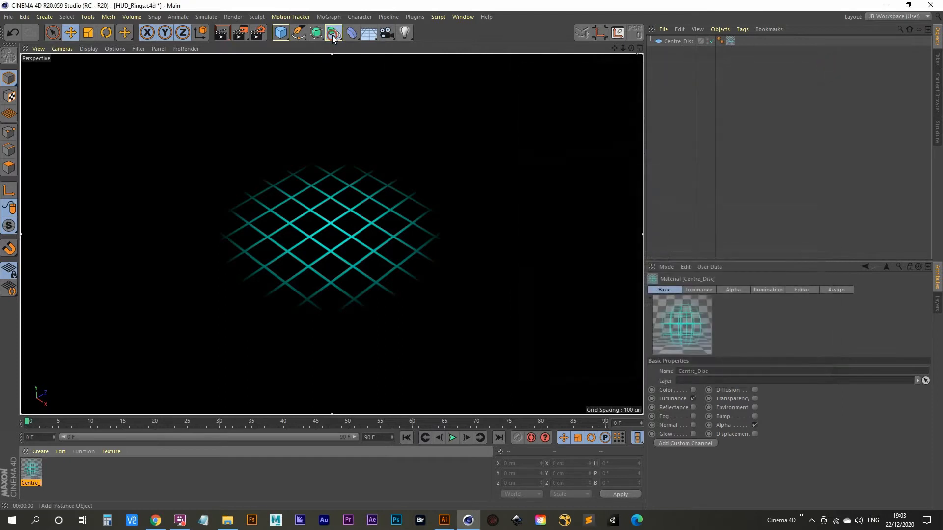
click(333, 34)
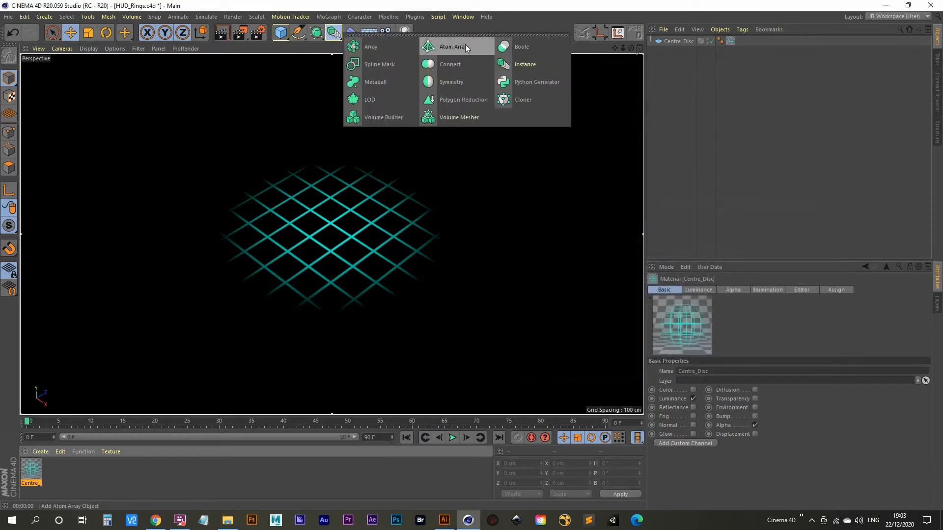
click(336, 33)
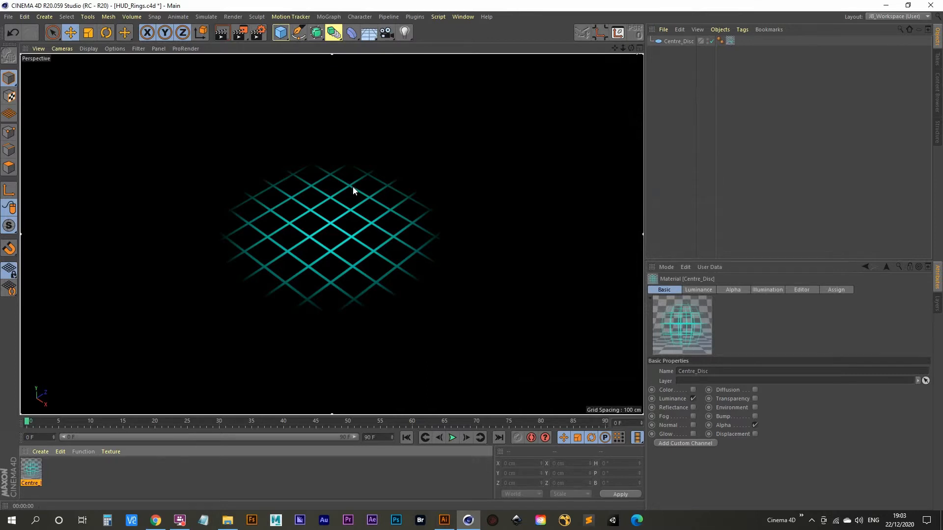
key(alt+r)
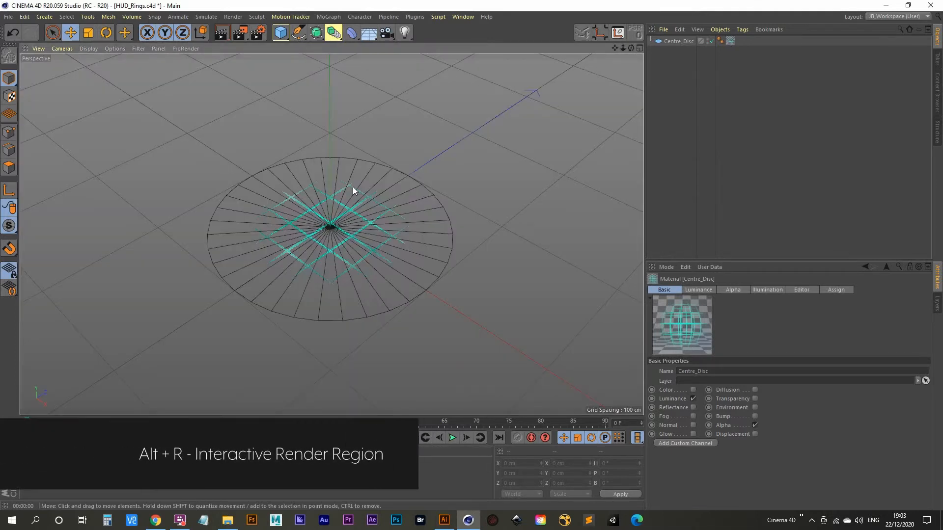
Add a Tube primitive around the central disc and widen its inner radius to about 178 cm.
click(287, 32)
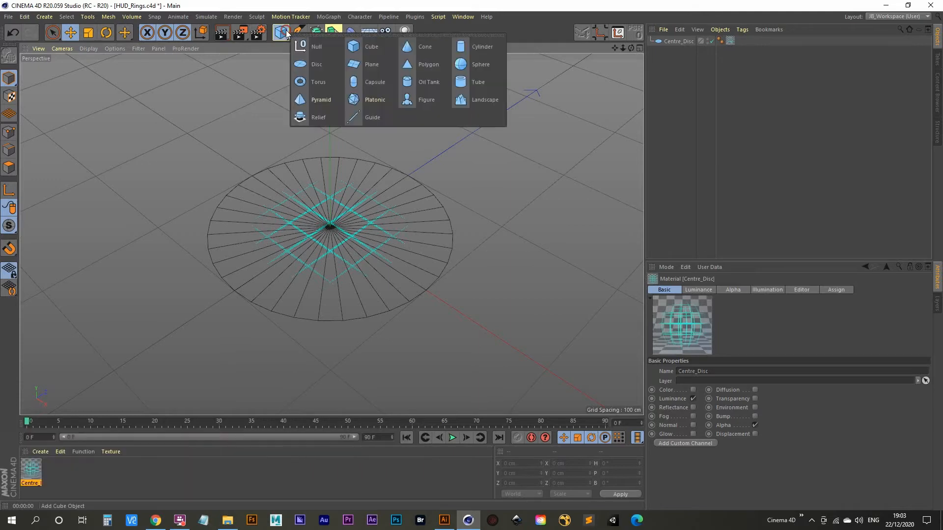
click(490, 81)
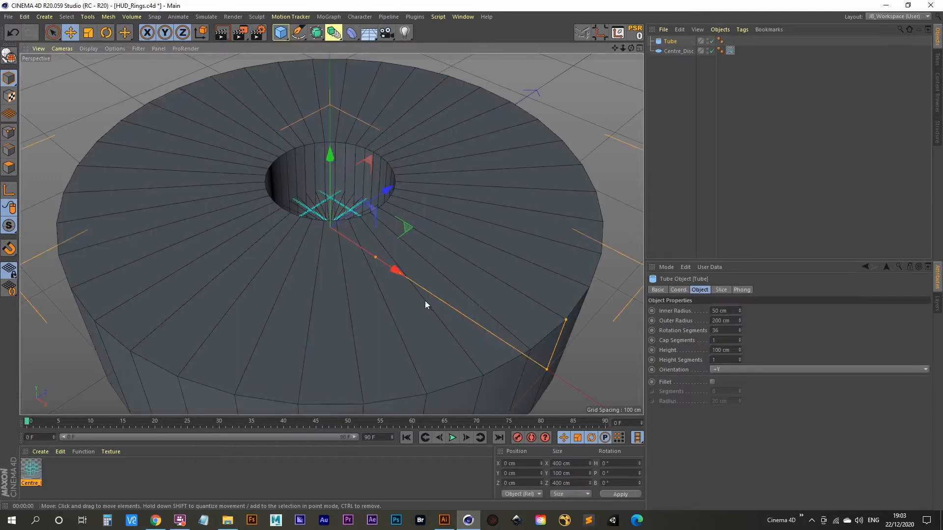
alt+right_drag(425, 300, 352, 323)
alt+middle_drag(352, 323, 288, 292)
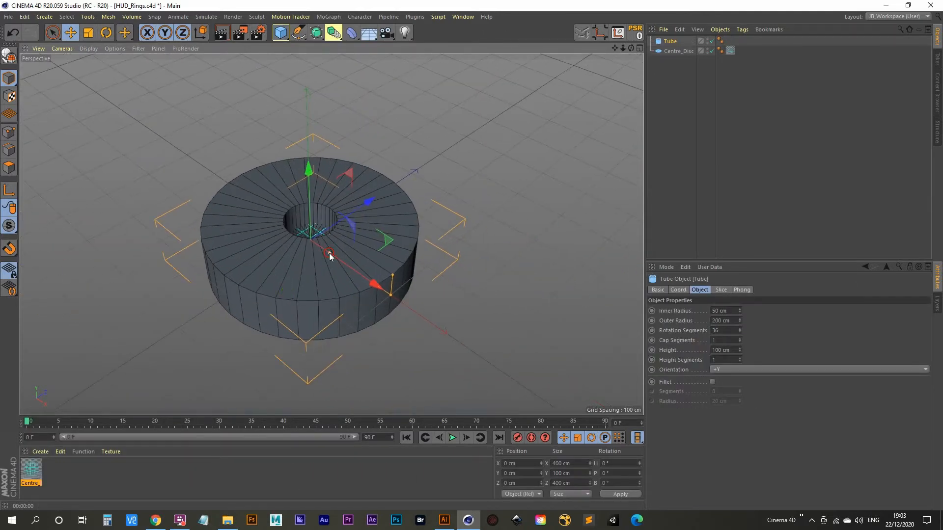
drag(329, 253, 382, 290)
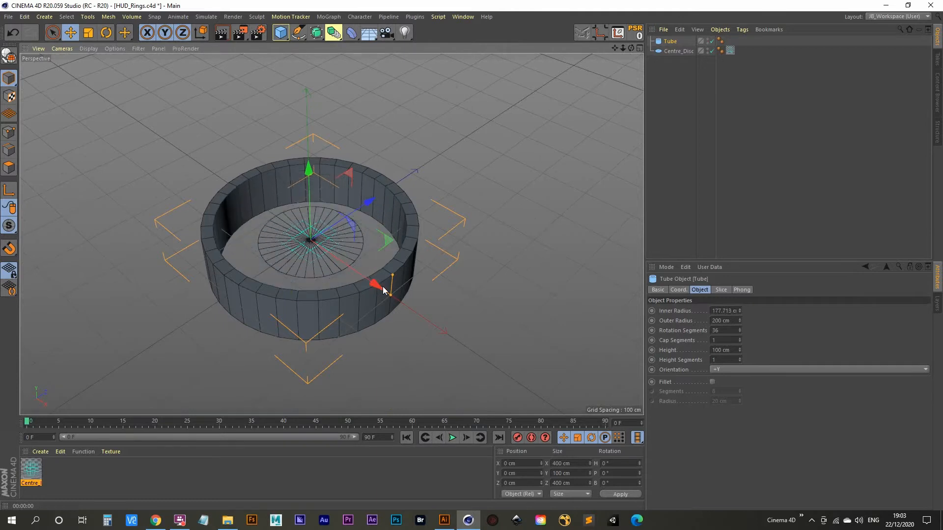
double_click(732, 312)
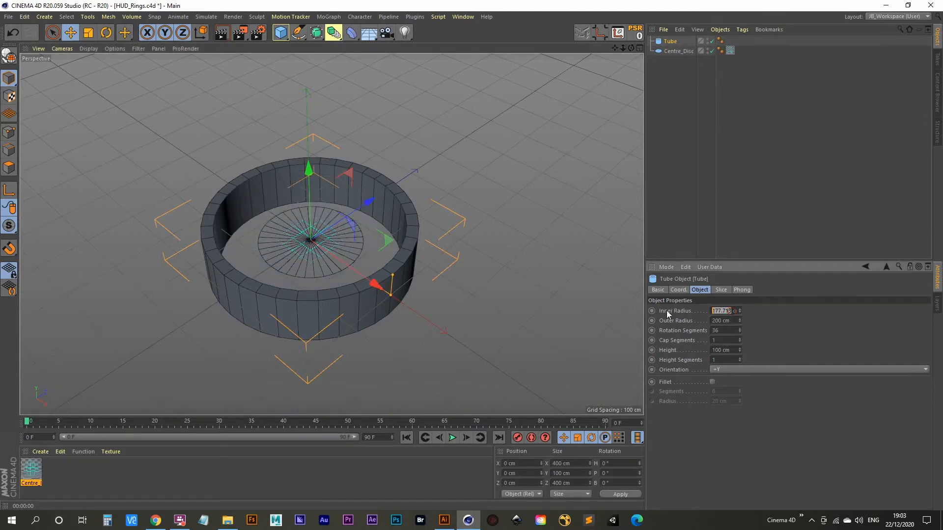
Flatten the Tube by setting its height to 0.1 cm.
double_click(732, 350)
text(0)
key(Return)
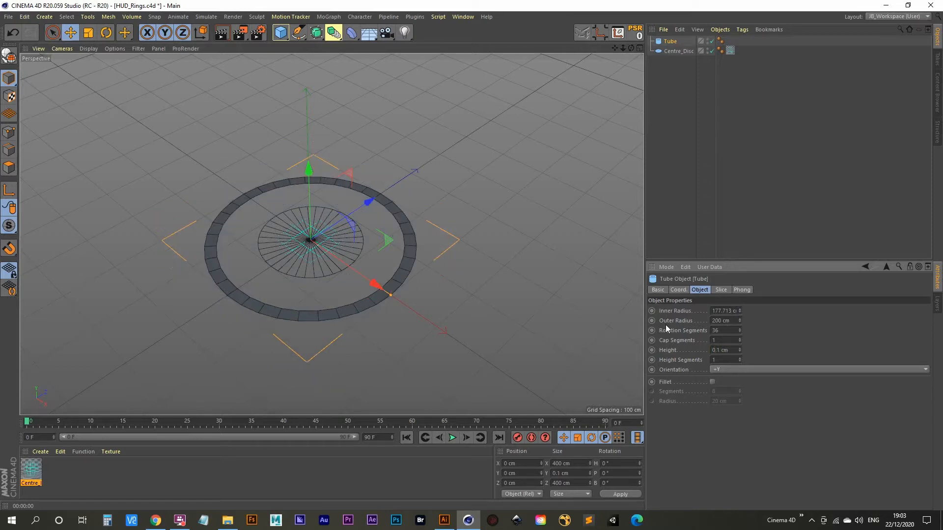
Add an Atom Array as the parent of the Tube and scale the ring down to about 337 cm across.
click(334, 33)
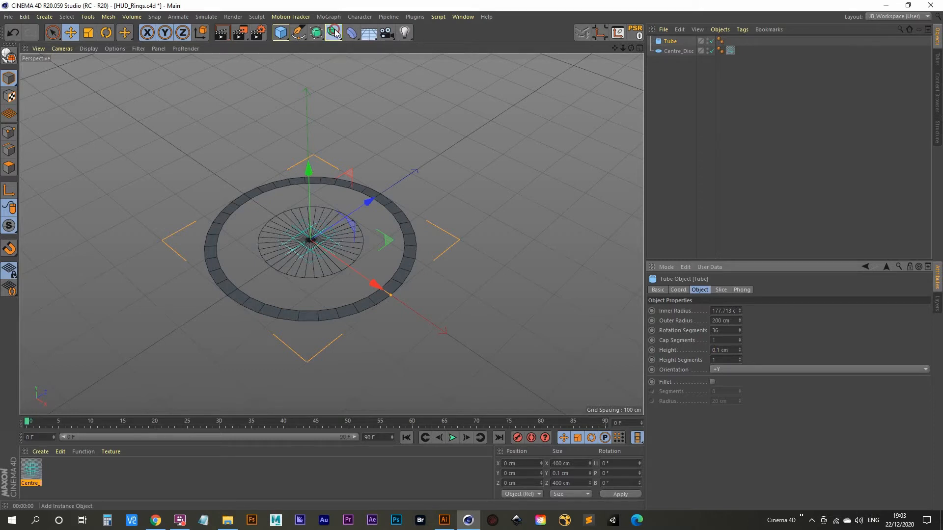
click(662, 116)
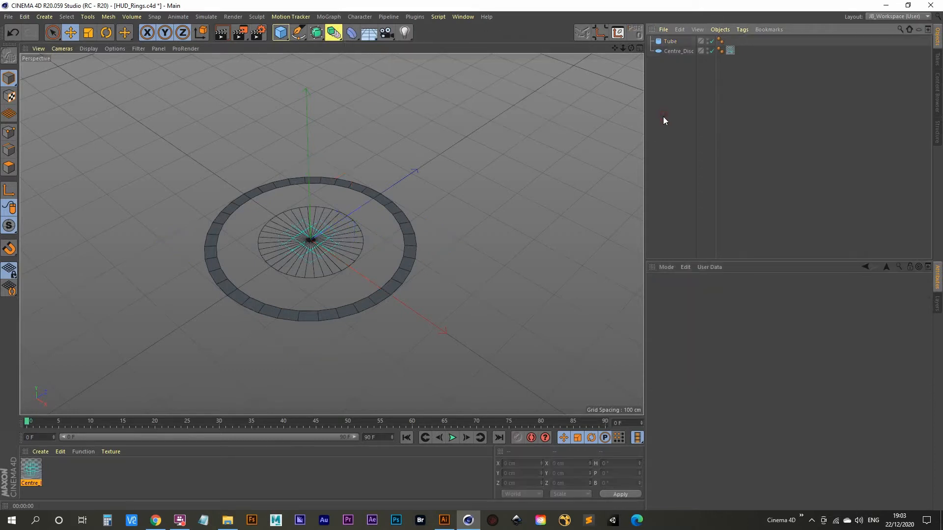
click(670, 42)
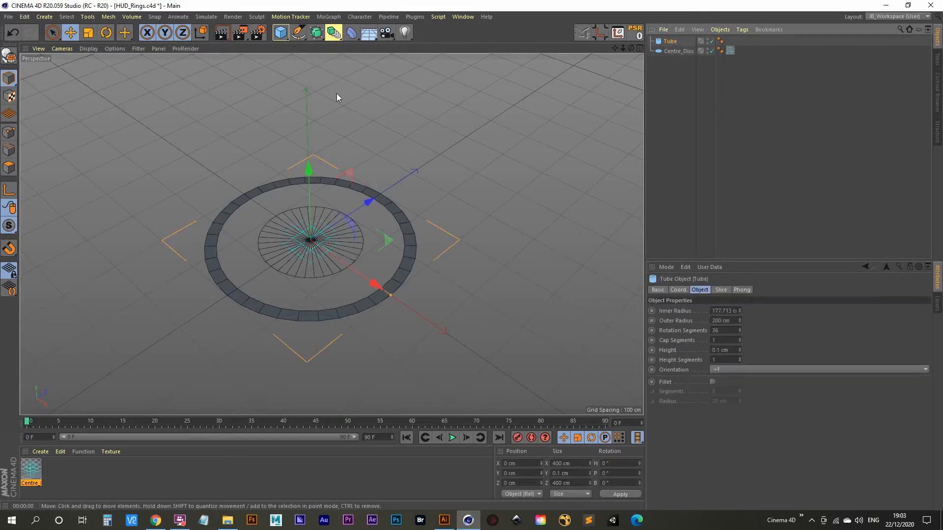
click(333, 38)
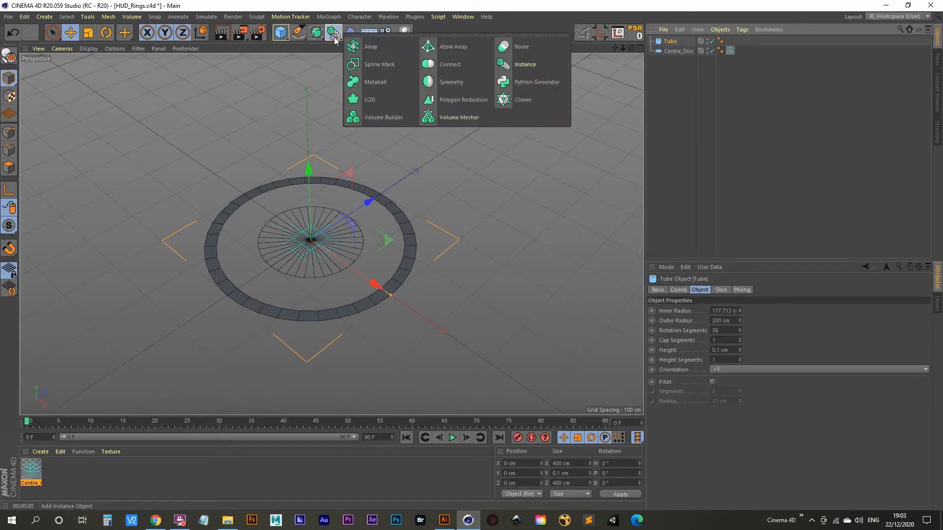
click(480, 53)
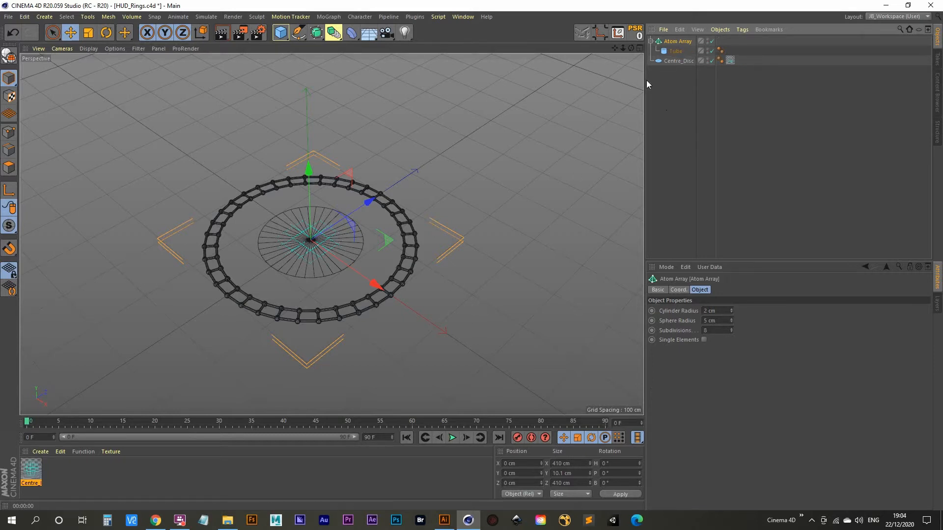
click(88, 33)
drag(154, 145, 126, 203)
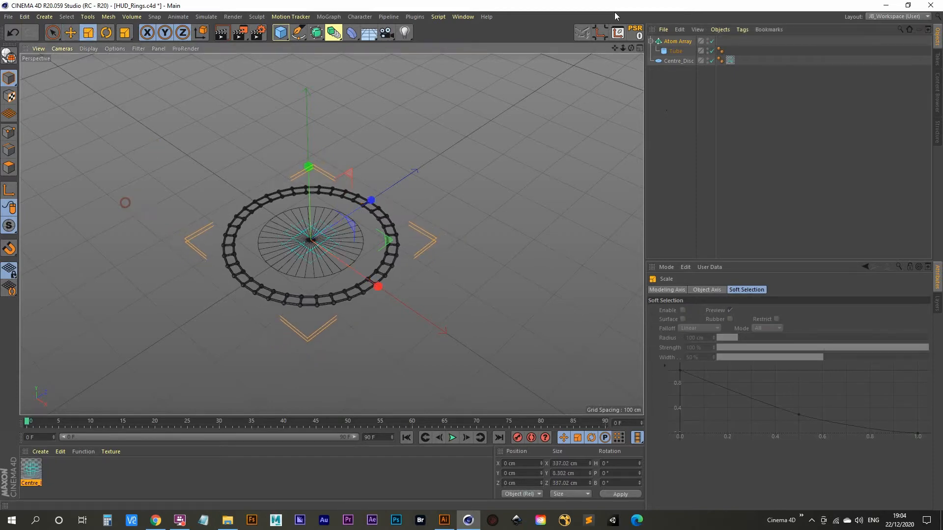
Set the Atom Array's cylinder radius to 0.25 cm.
click(678, 42)
scroll(339, 245, up, 3)
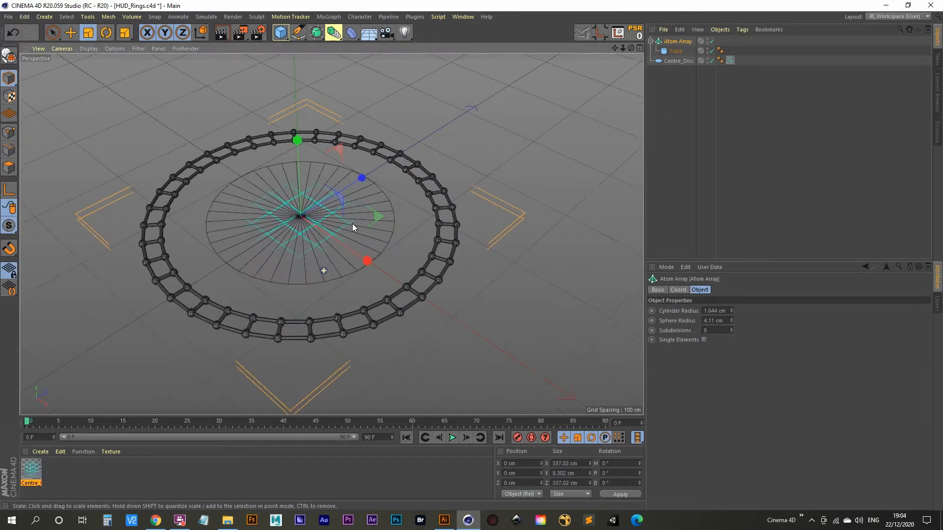
scroll(343, 336, up, 5)
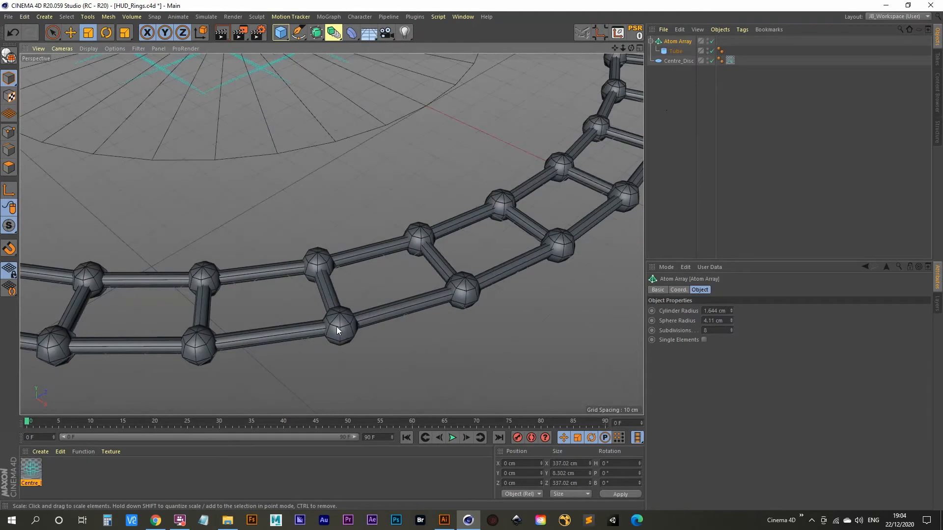
scroll(319, 349, down, 8)
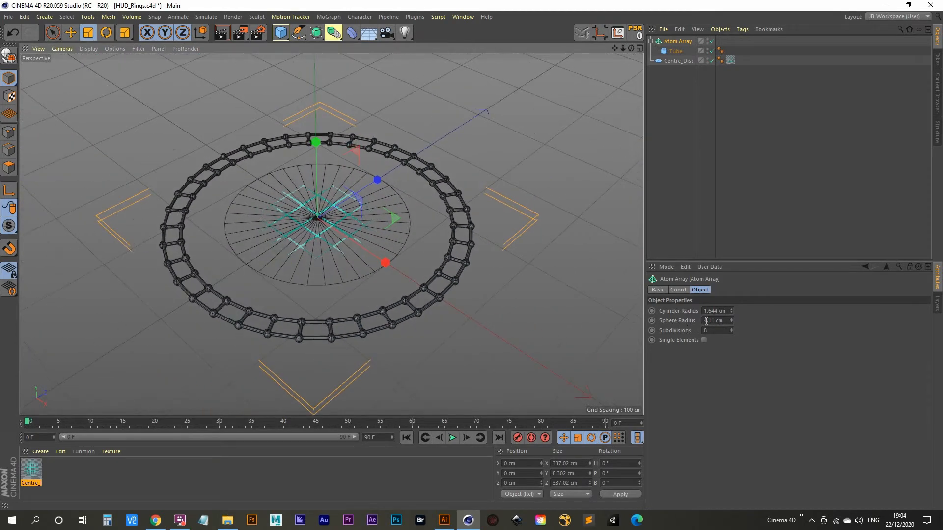
double_click(714, 311)
text(0.25)
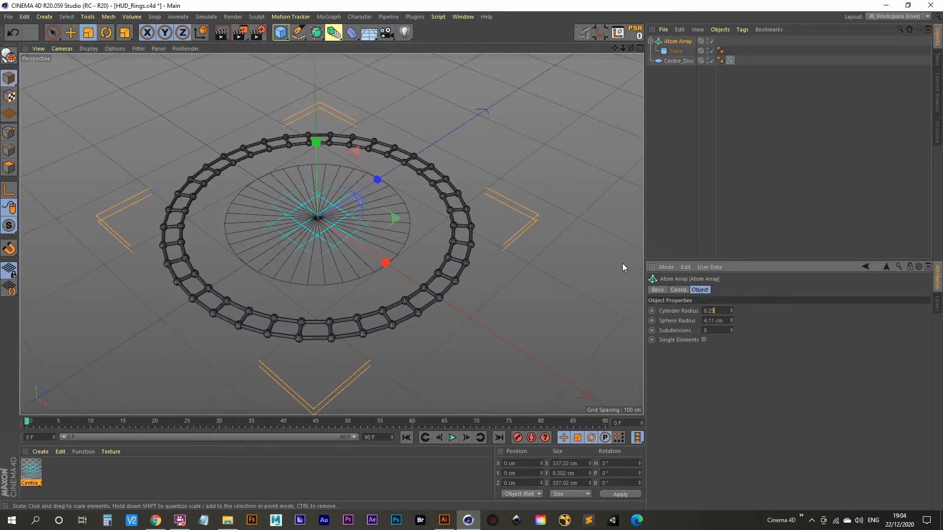
key(Return)
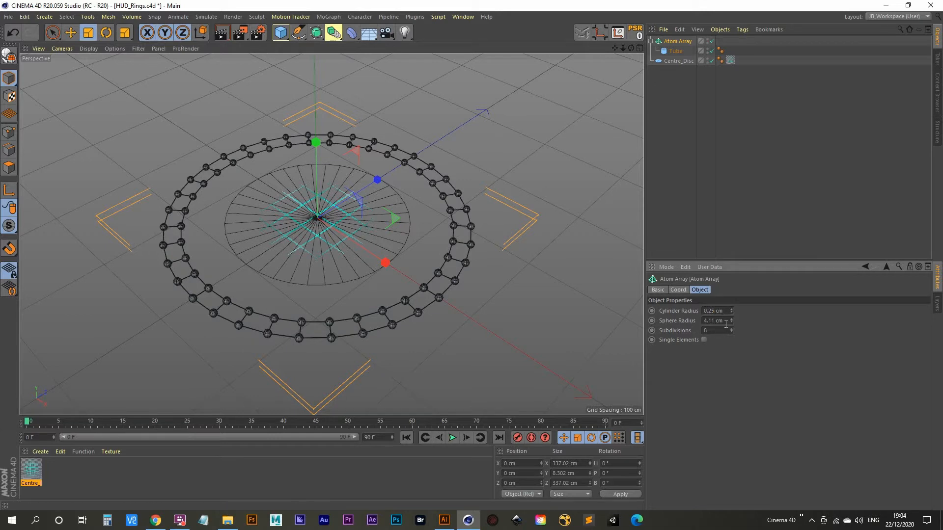
Set the Atom Array's sphere radius to 0.25 cm to match its cylinders.
double_click(725, 321)
text(0)
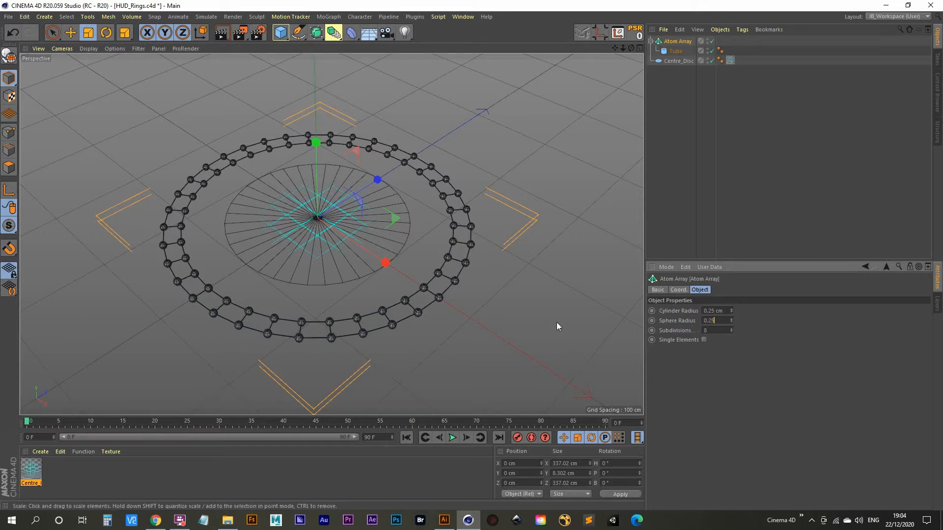
text(.25)
key(Return)
scroll(326, 247, down, 2)
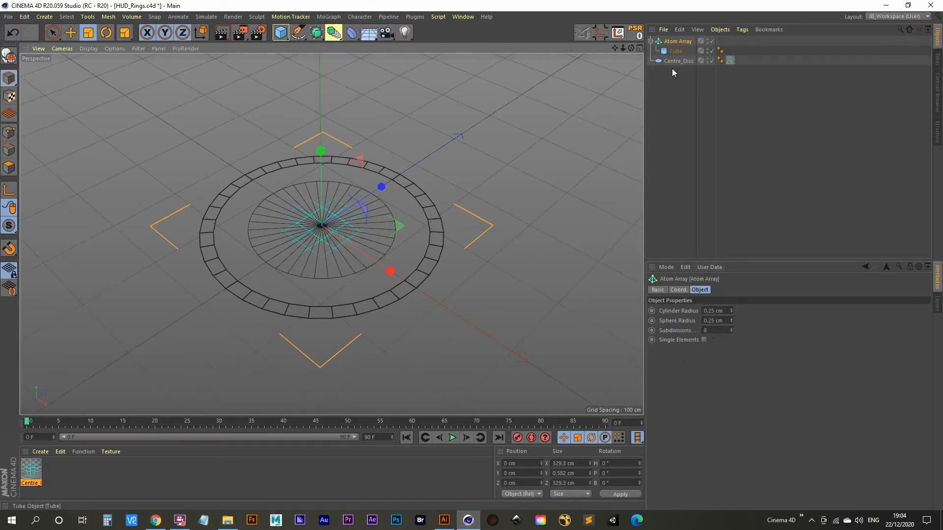
Set the Tube's rotation segments to 50.
click(676, 51)
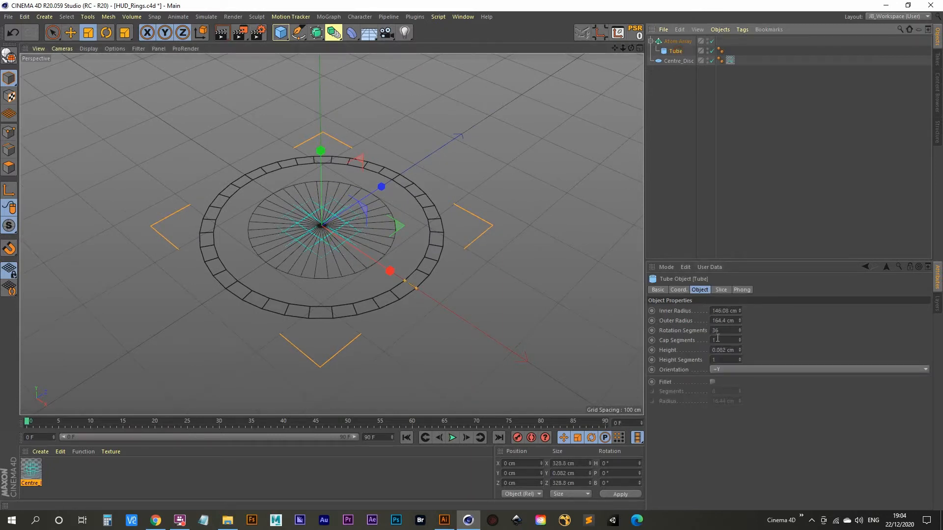
drag(740, 331, 652, 320)
text(50)
key(Return)
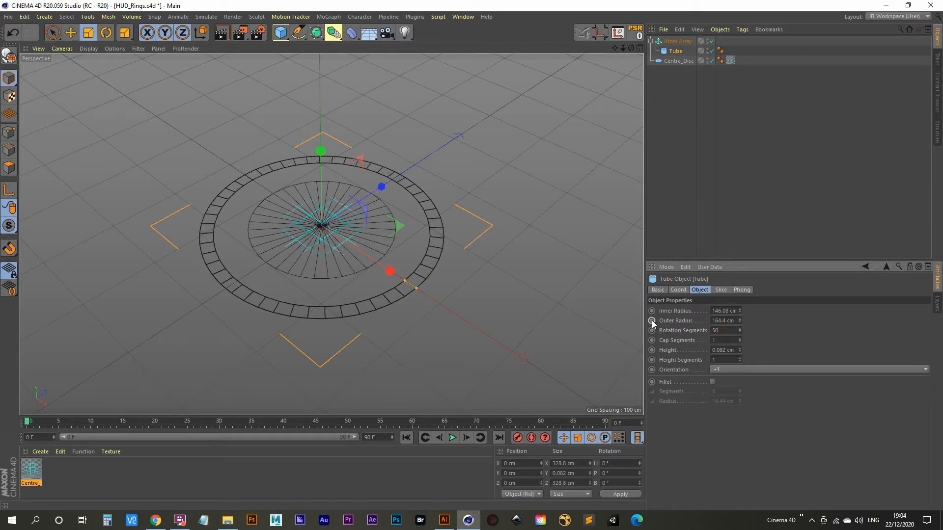
Create a new material and copy the hexadecimal luminance colour code from the Centre_Disc material.
double_click(65, 476)
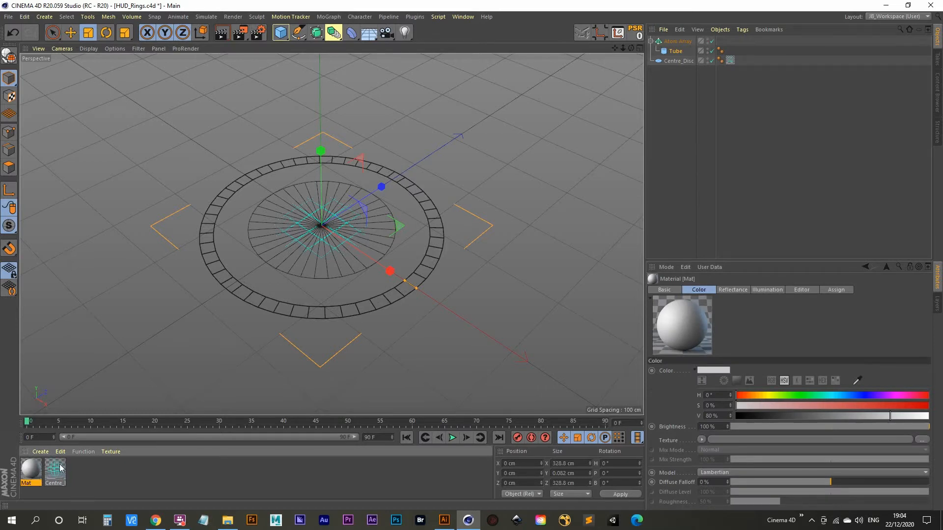
double_click(55, 470)
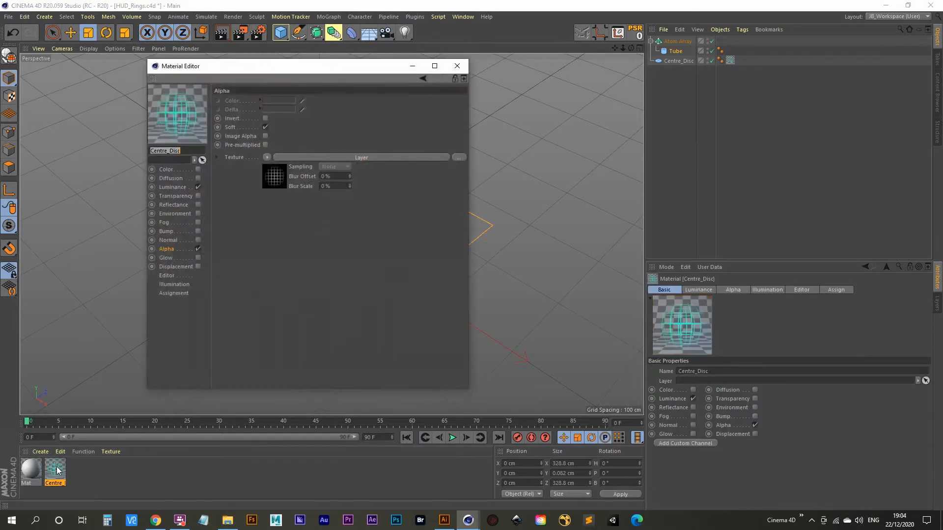
drag(303, 78, 575, 90)
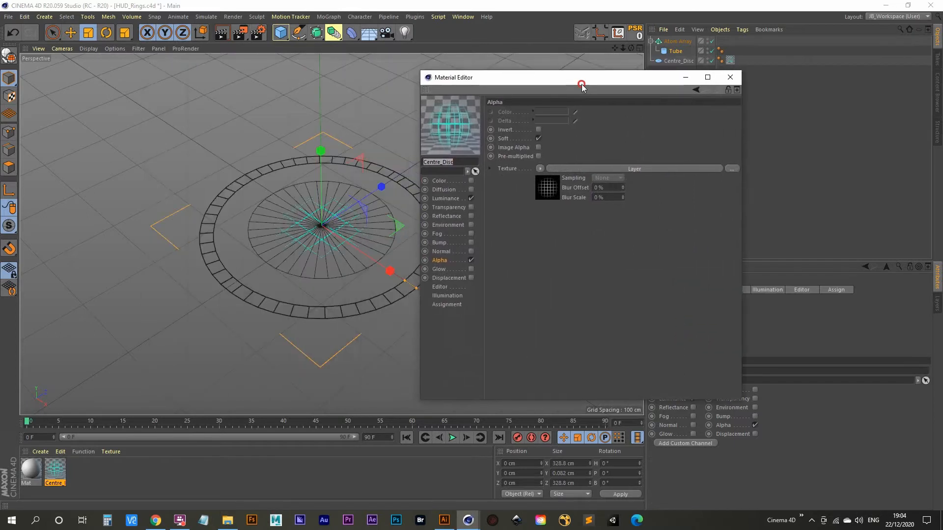
click(445, 199)
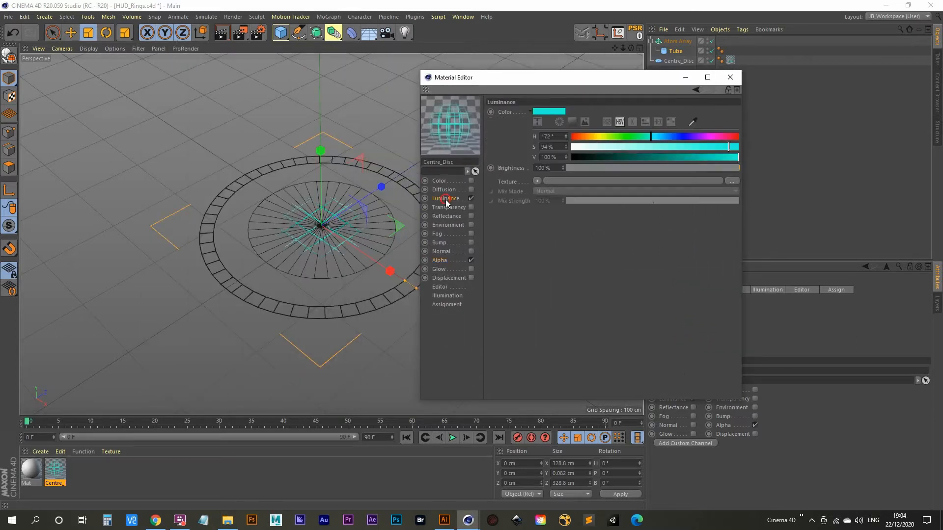
click(658, 122)
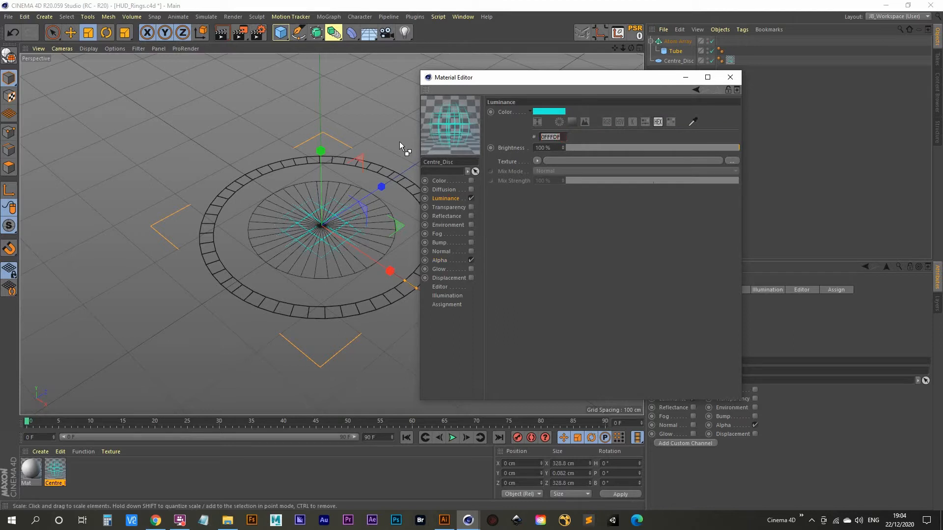
Make the new material luminance-only by disabling Color and Reflectance, and set its luminance colour to hex 0FFFDF.
double_click(28, 467)
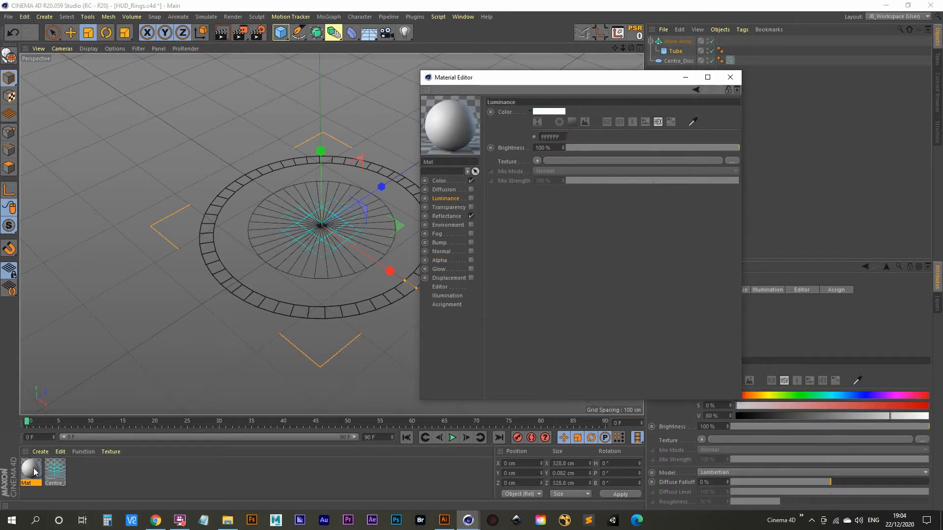
click(471, 180)
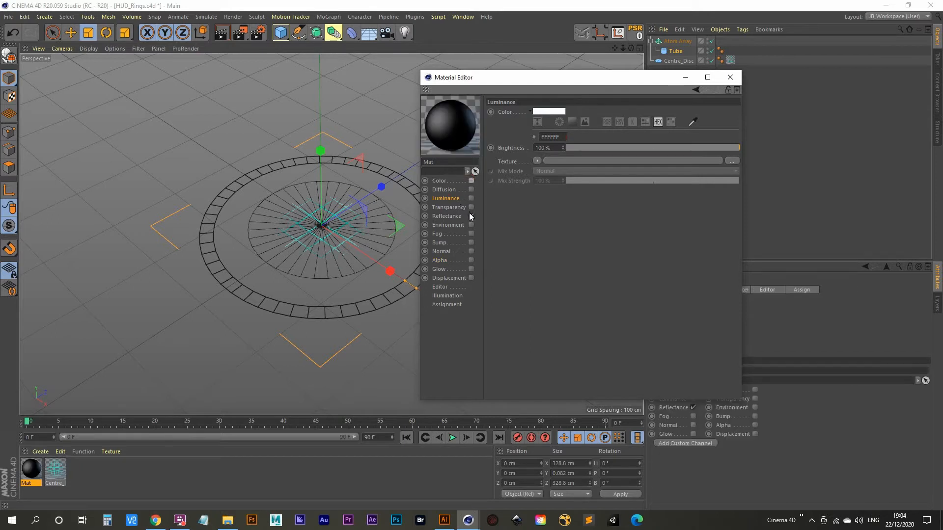
click(470, 216)
click(471, 199)
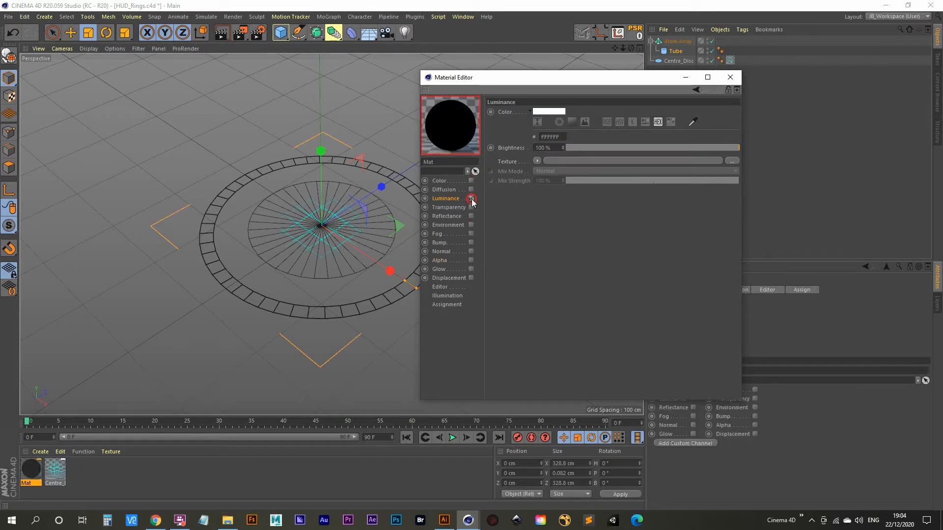
drag(563, 138, 379, 157)
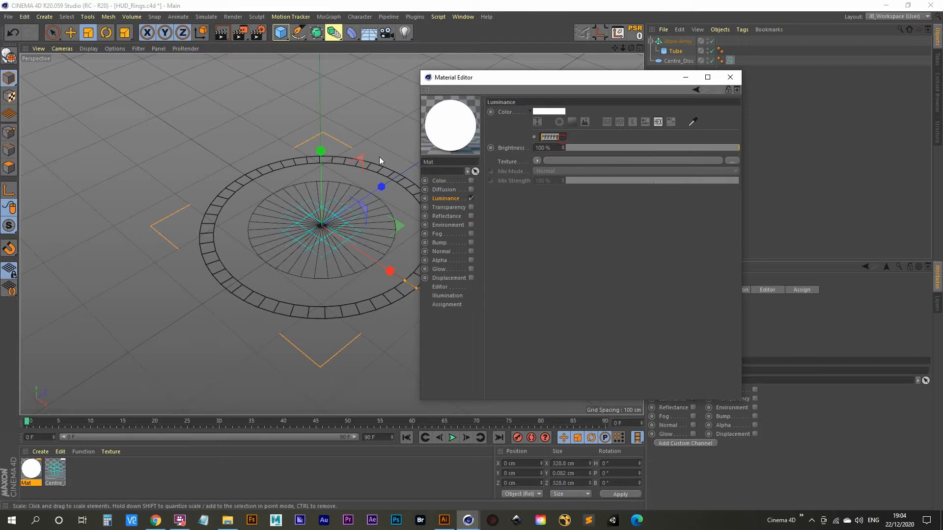
key(ctrl+v)
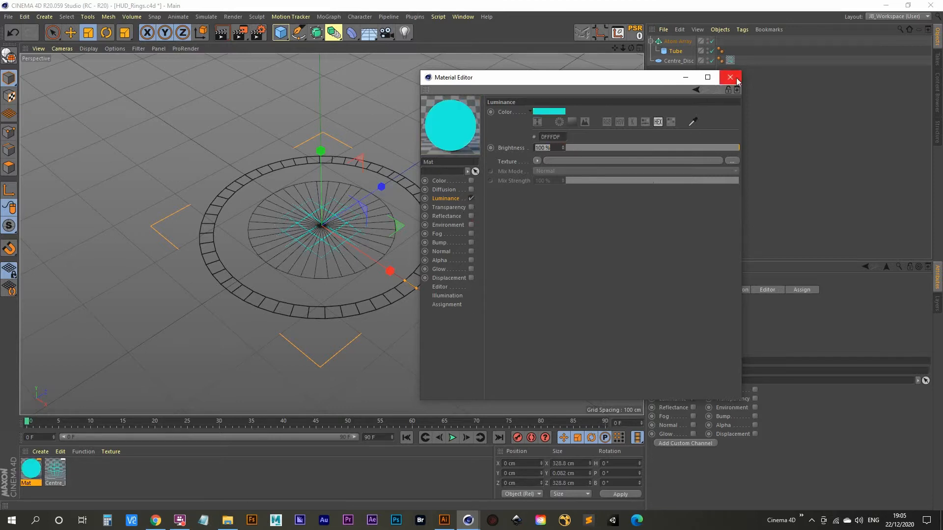
Apply the turquoise luminance material to the Atom Array and preview it with the Interactive Render Region.
click(730, 77)
drag(32, 469, 682, 38)
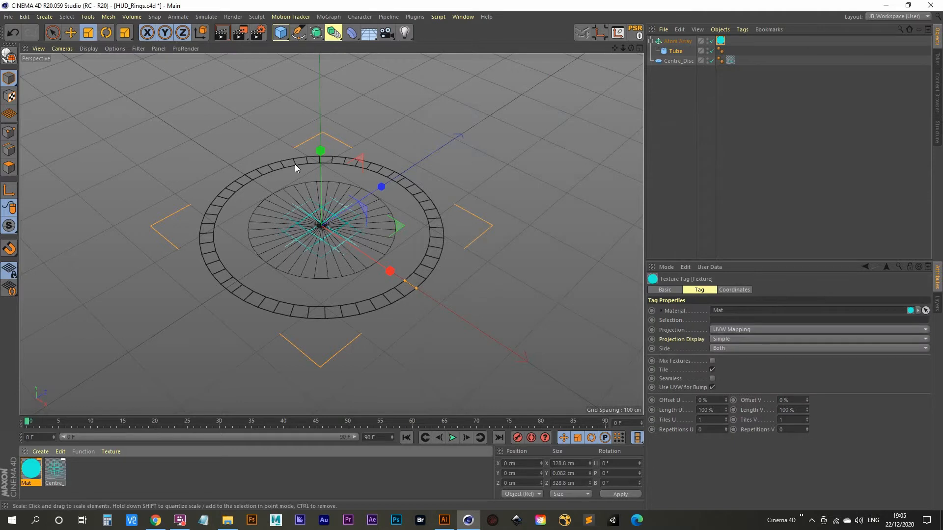
key(ctrl+r)
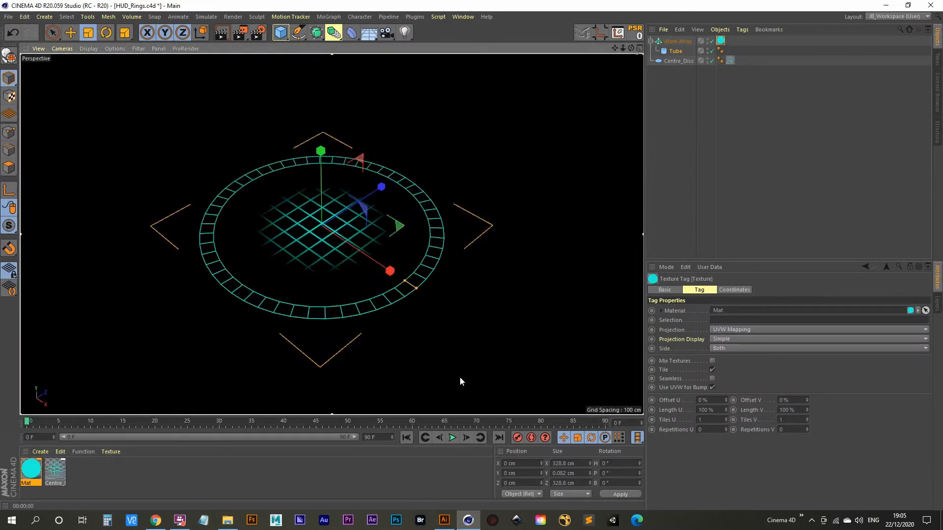
Switch to Illustrator and examine the notched ring outline surrounding the blue segmented ring in HUD_Map.ai.
click(442, 521)
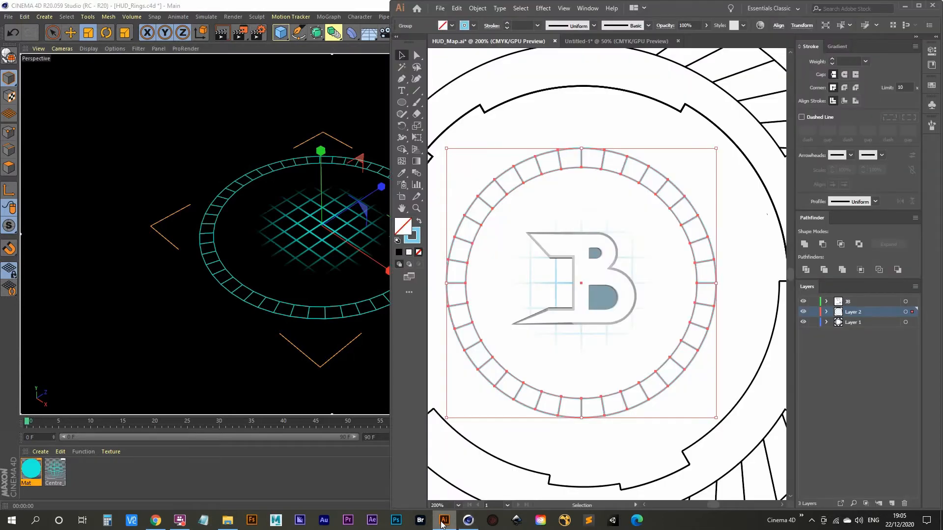
click(442, 522)
click(442, 524)
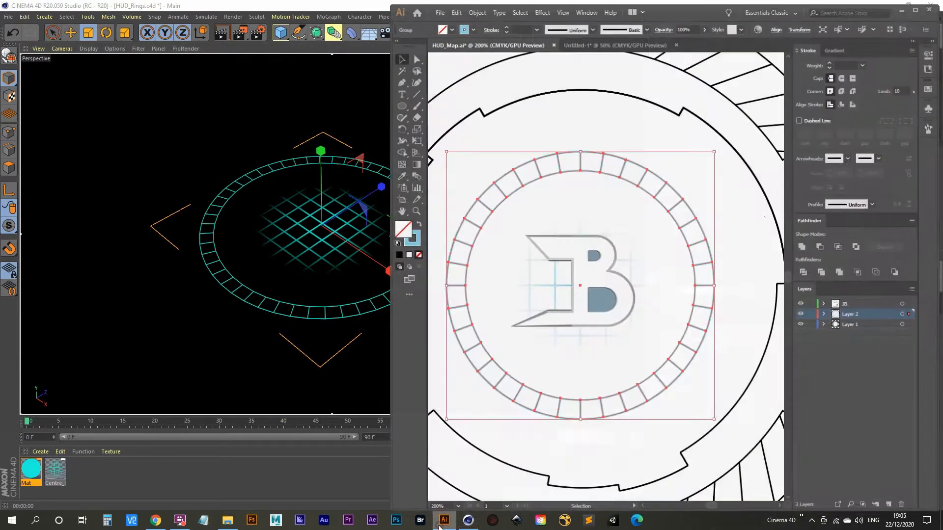
click(587, 111)
alt+scroll(560, 139, down, 1)
drag(560, 149, 583, 160)
alt+scroll(583, 159, down, 1)
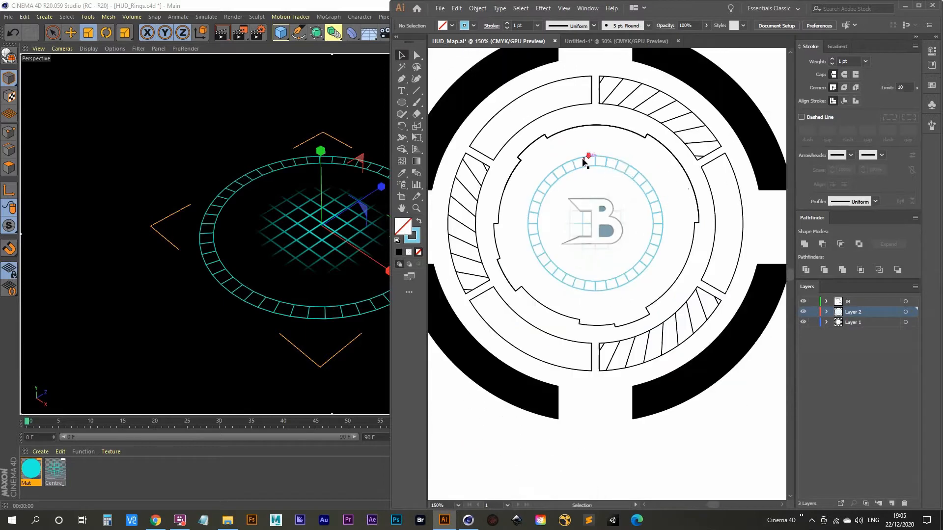
alt+scroll(585, 162, down, 1)
click(581, 170)
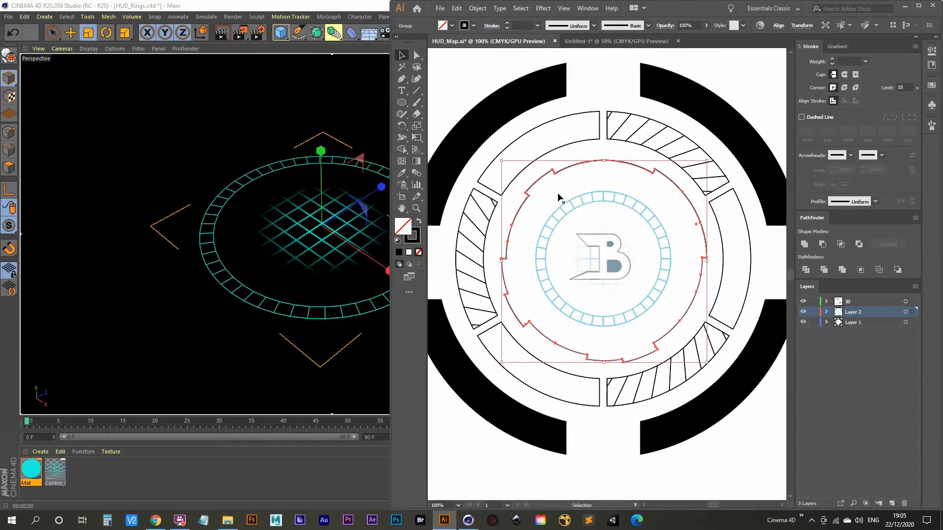
mouse_move(617, 337)
mouse_down()
mouse_move(612, 321)
mouse_move(616, 332)
mouse_up()
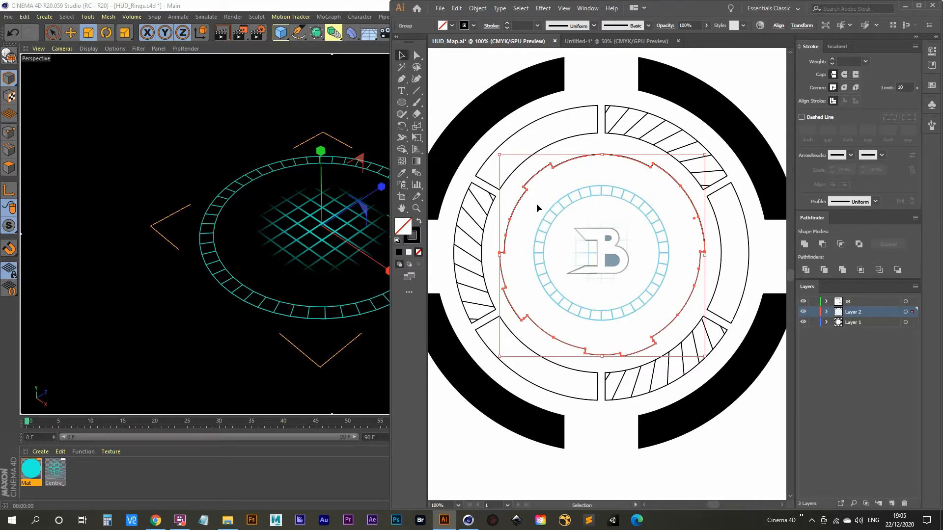
Back in Cinema 4D, add a Circle spline in the XZ plane and turn off the Interactive Render Region.
click(337, 12)
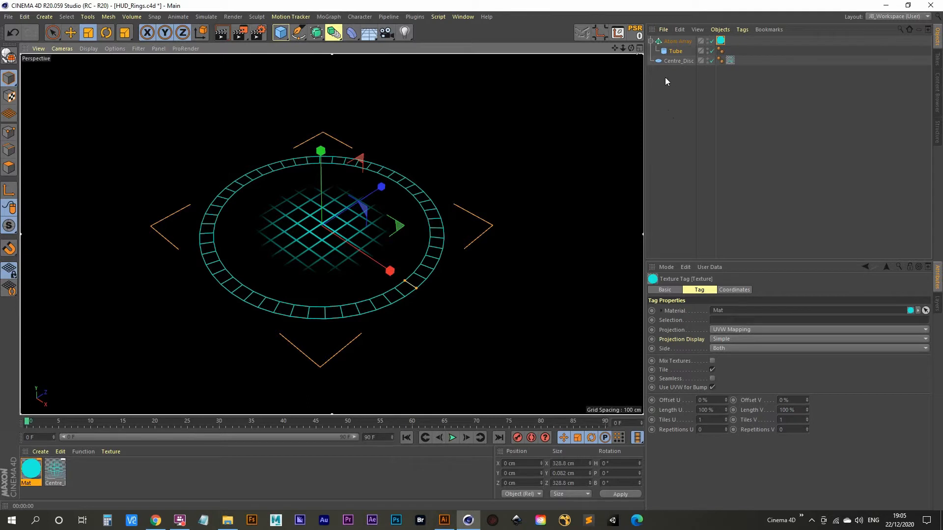
click(299, 33)
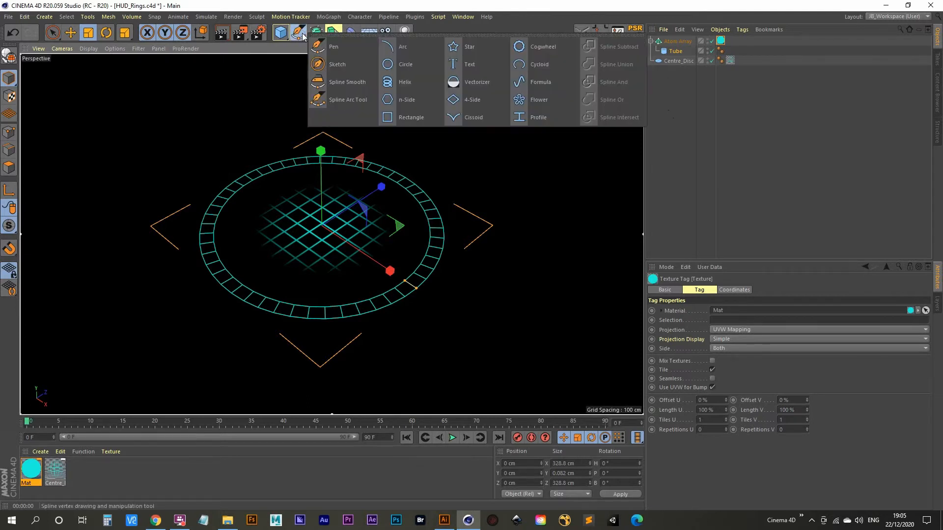
click(412, 64)
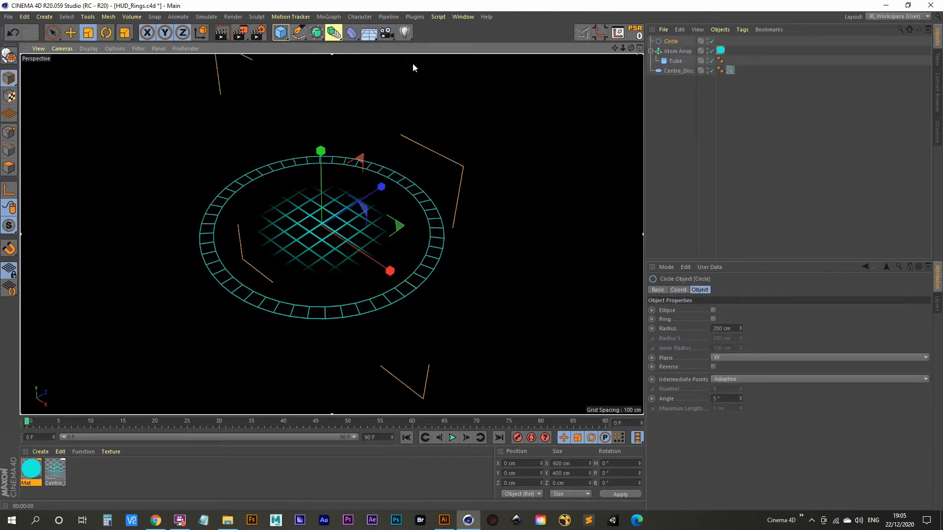
key(alt+r)
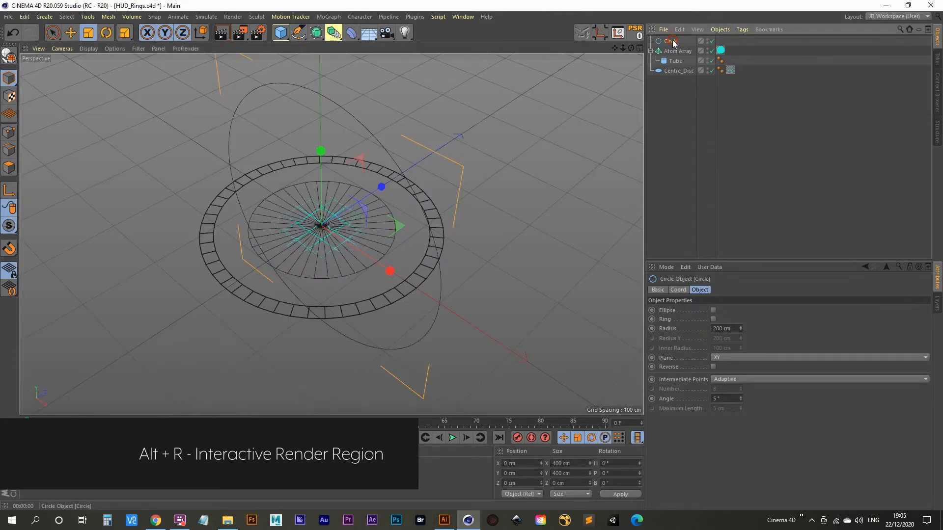
click(737, 356)
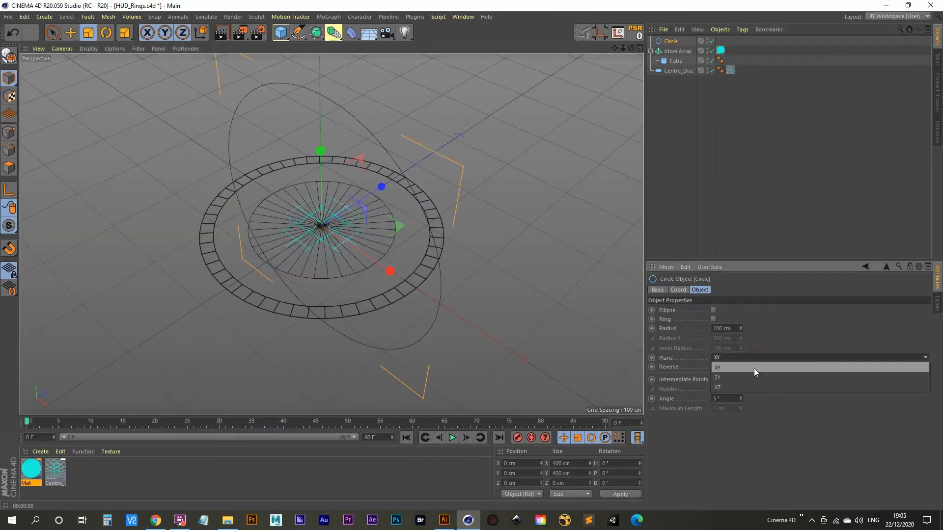
click(747, 384)
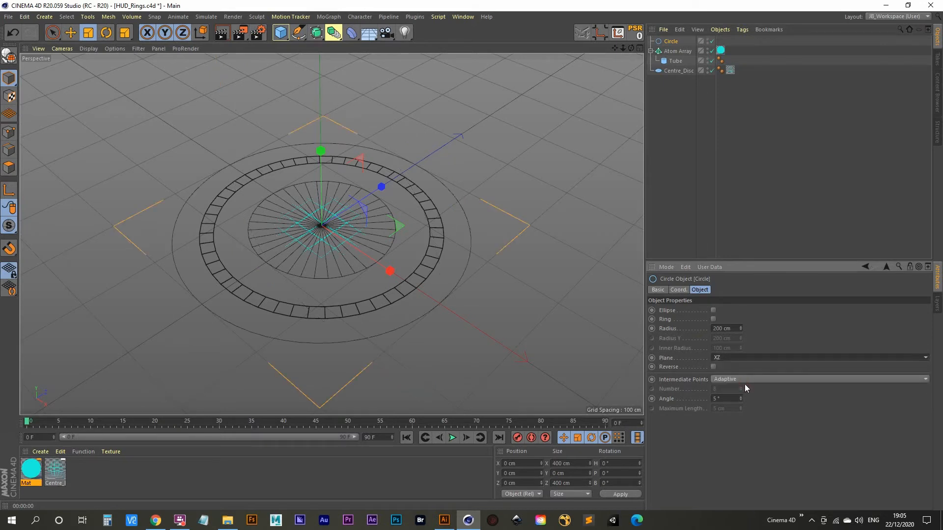
Scale the Circle spline down to about 252 cm across so it sits between the disc and segmented ring.
click(96, 33)
drag(118, 140, 87, 246)
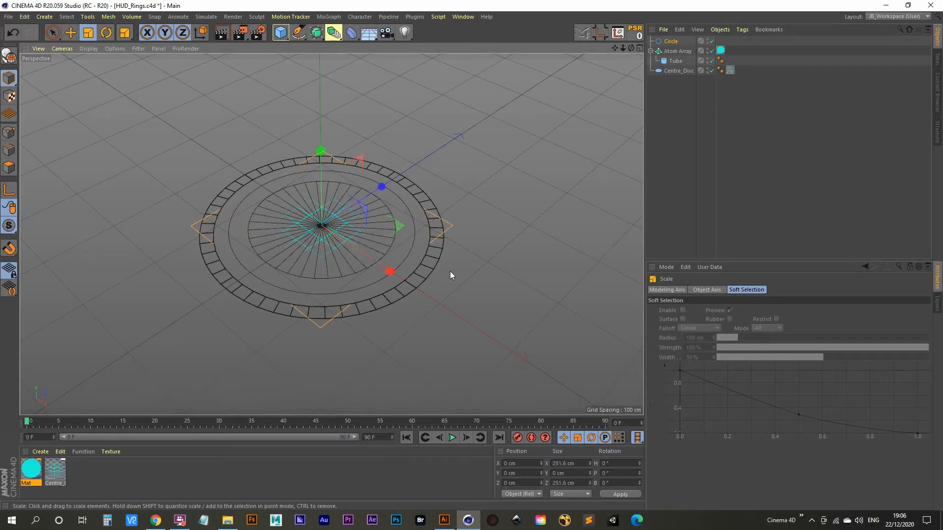
click(394, 261)
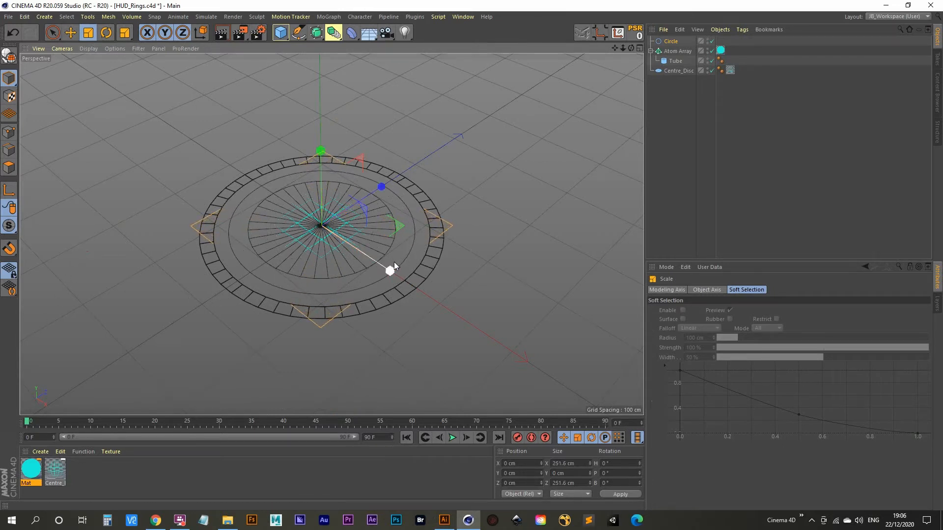
scroll(335, 257, up, 3)
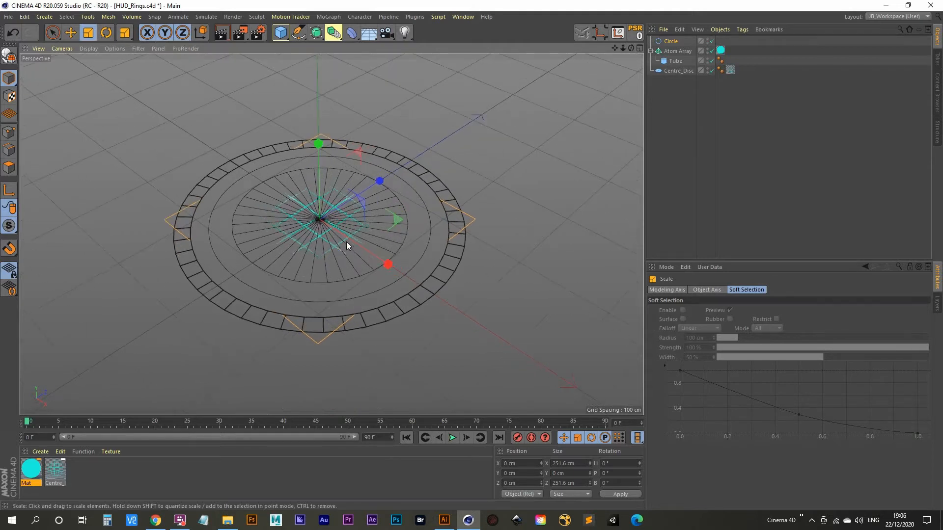
Place the Circle spline inside a Sweep generator and add a Rectangle spline above it as the sweep profile.
click(673, 42)
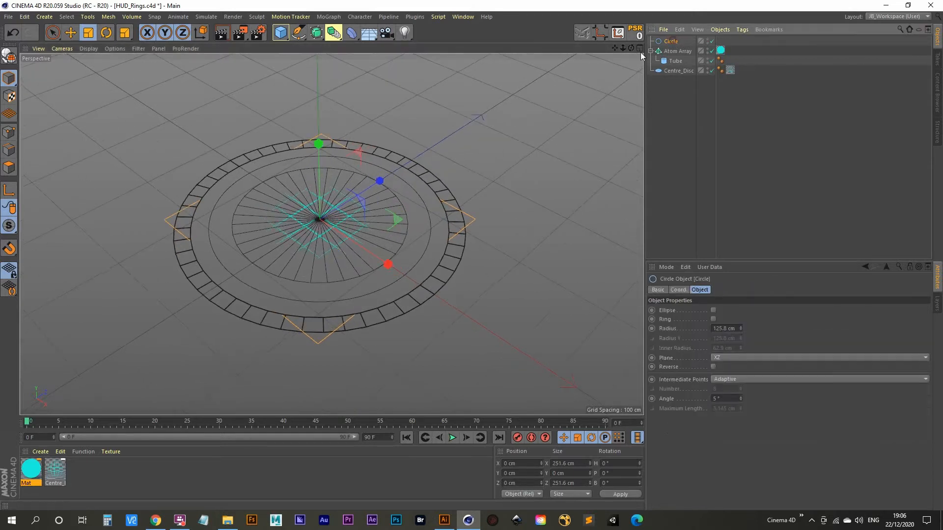
click(320, 33)
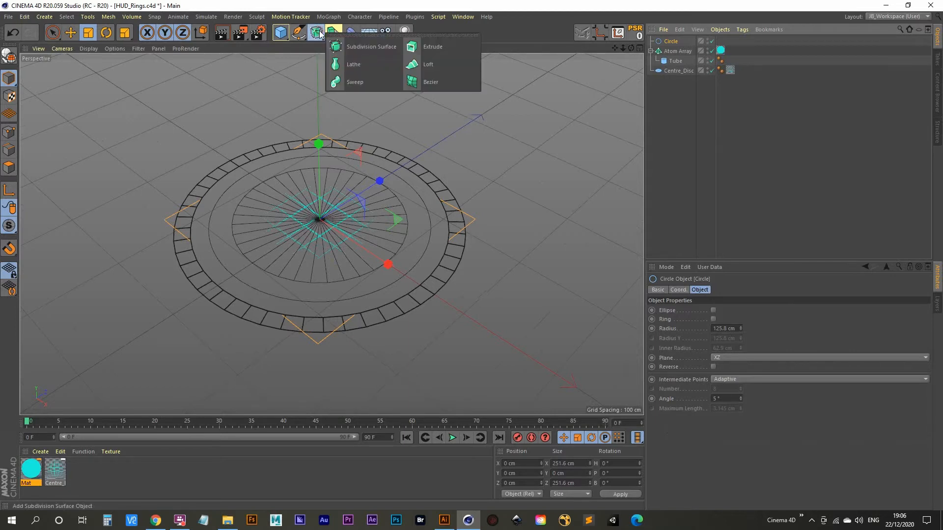
click(348, 86)
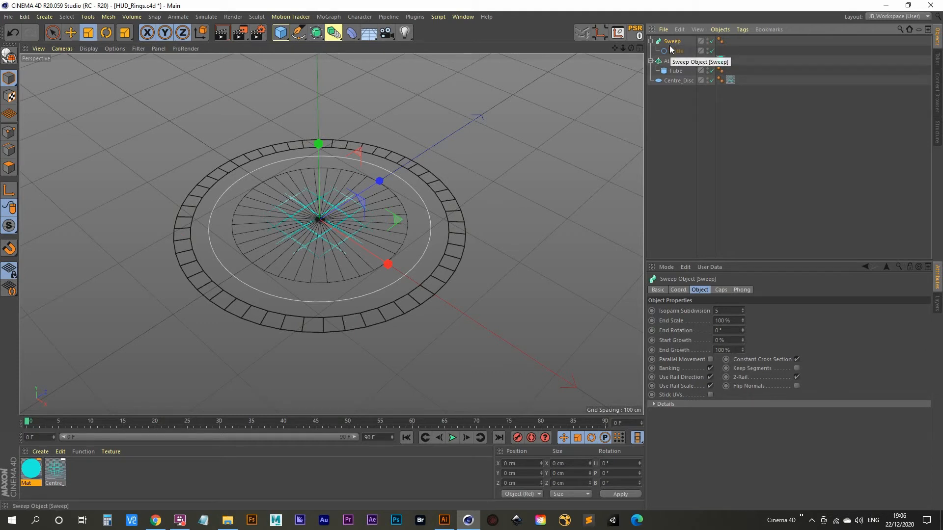
click(301, 39)
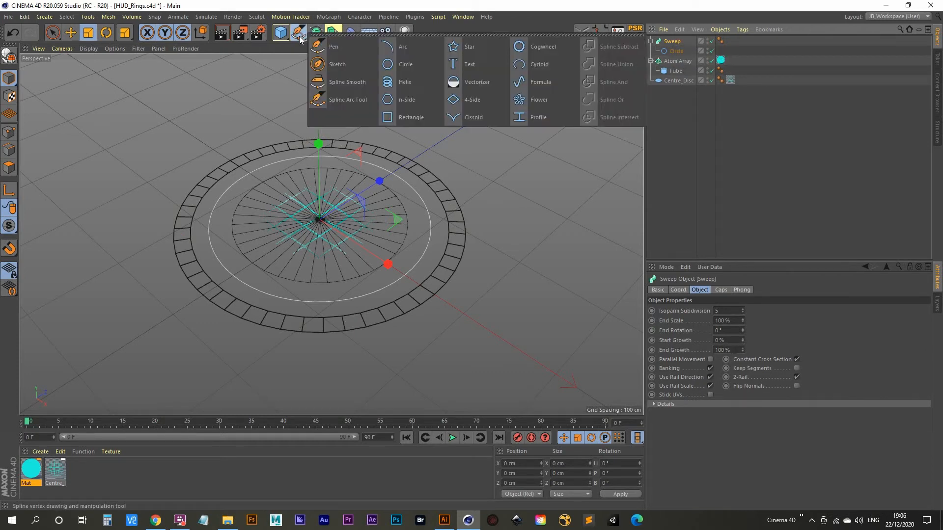
click(426, 119)
drag(673, 42, 677, 52)
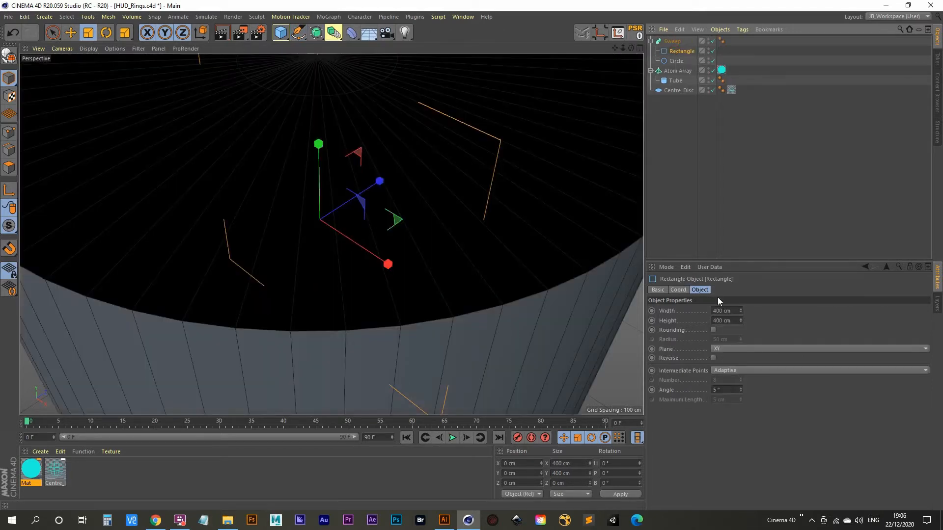
Set the profile Rectangle to 0.1 cm high and 1 cm wide, and apply the turquoise material to the Sweep.
double_click(722, 321)
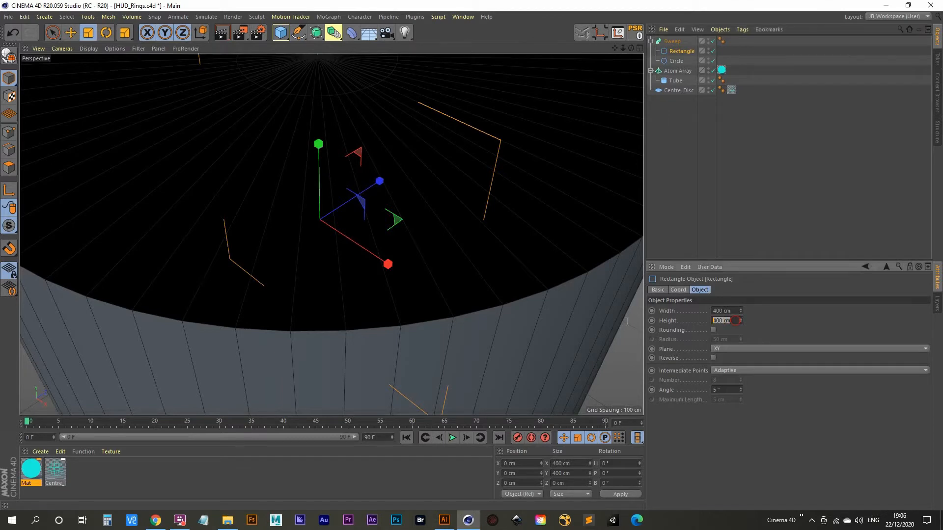
text(0.1)
key(Return)
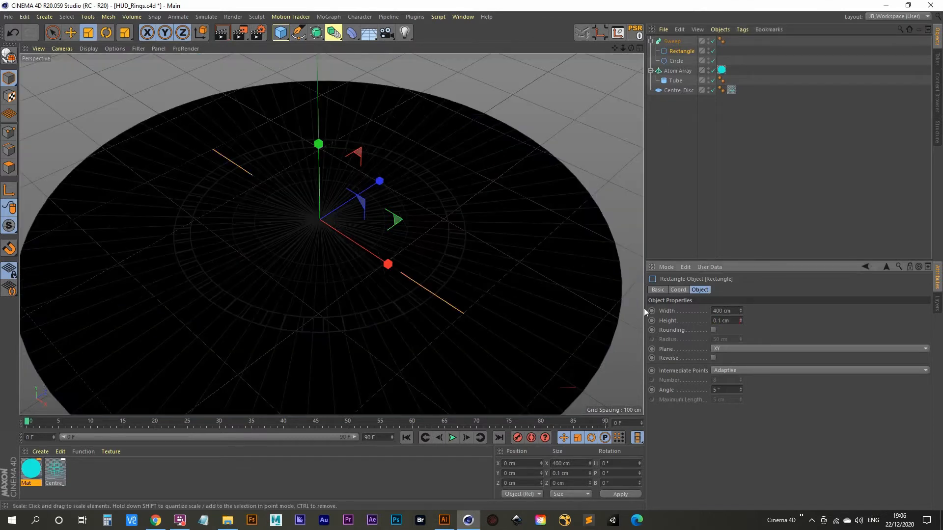
double_click(722, 311)
text(1)
key(Return)
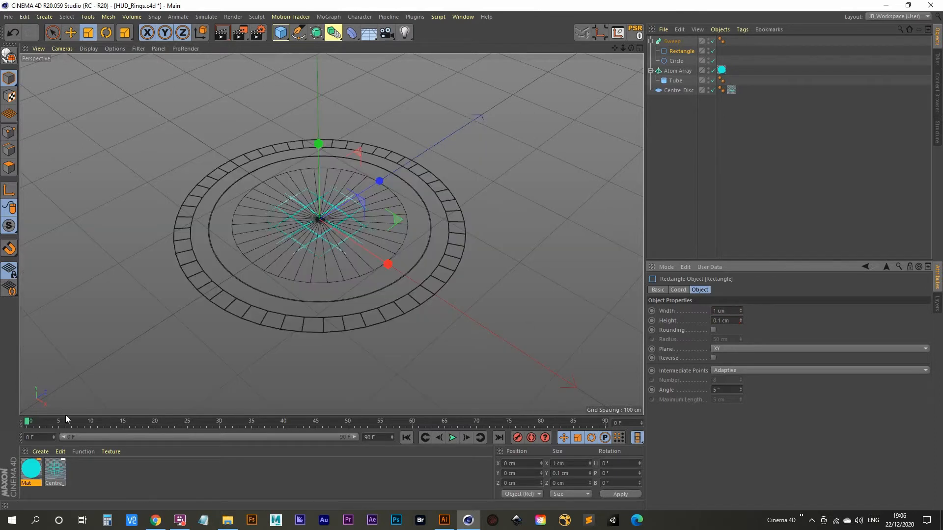
drag(31, 473, 674, 45)
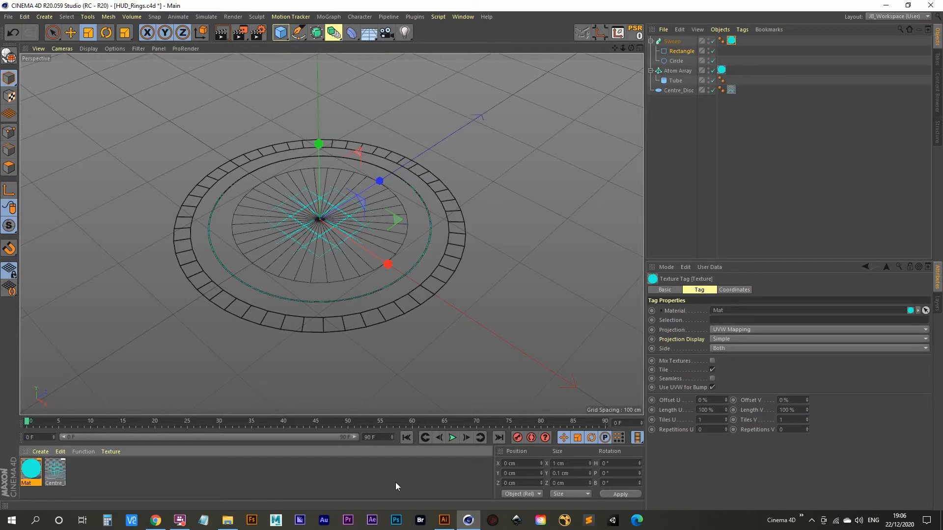
Check the notched outline in Illustrator, return to Cinema 4D and add a Displacer with a Noise shader beneath the Circle.
click(444, 521)
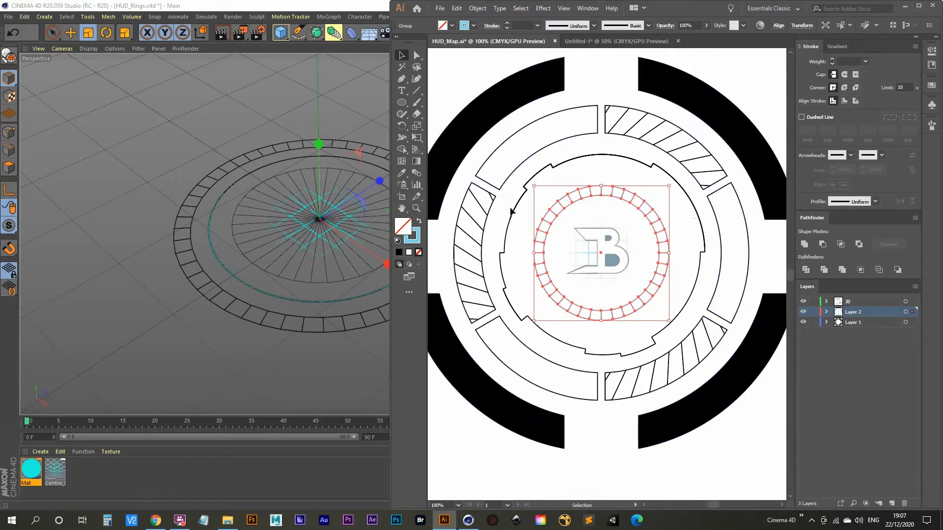
click(269, 3)
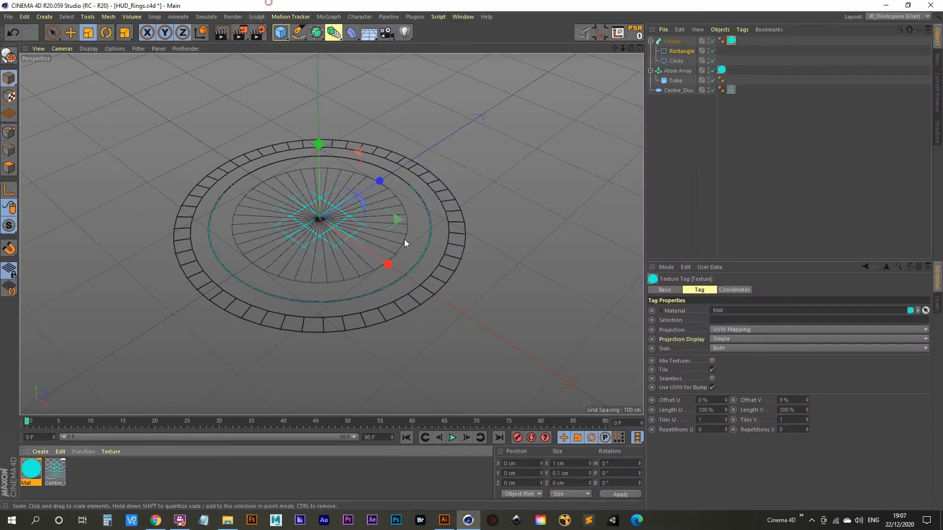
click(671, 41)
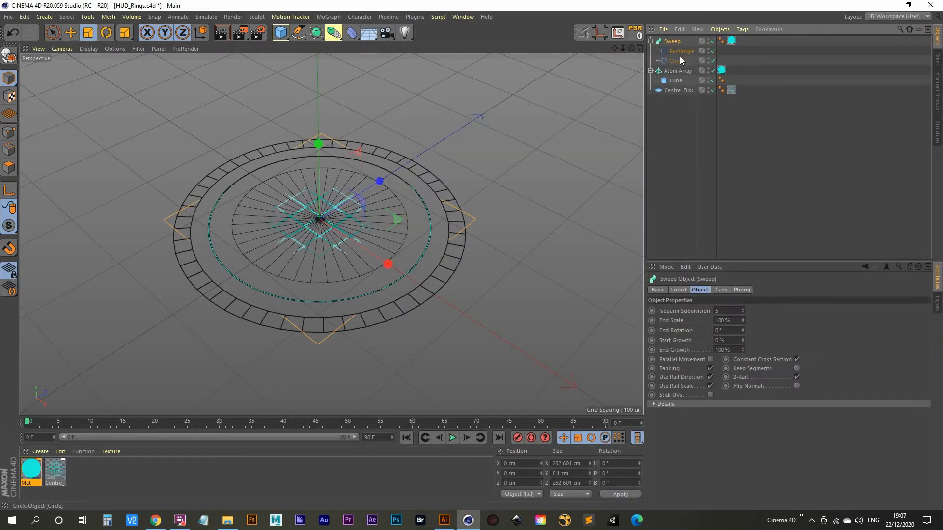
click(679, 62)
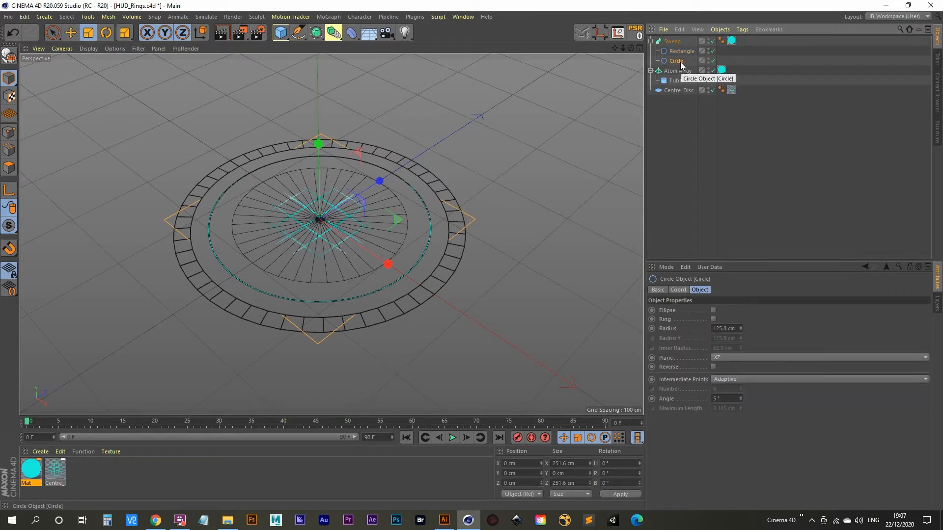
click(349, 32)
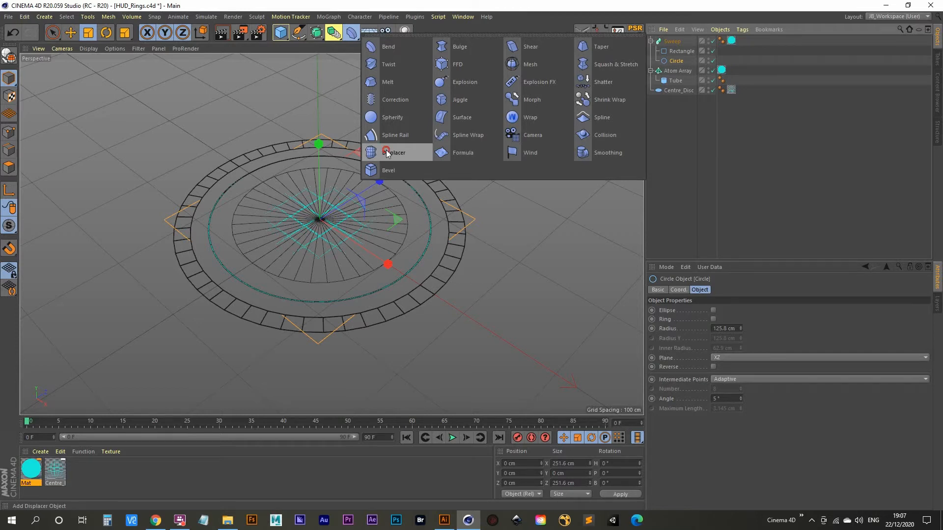
shift+click(388, 154)
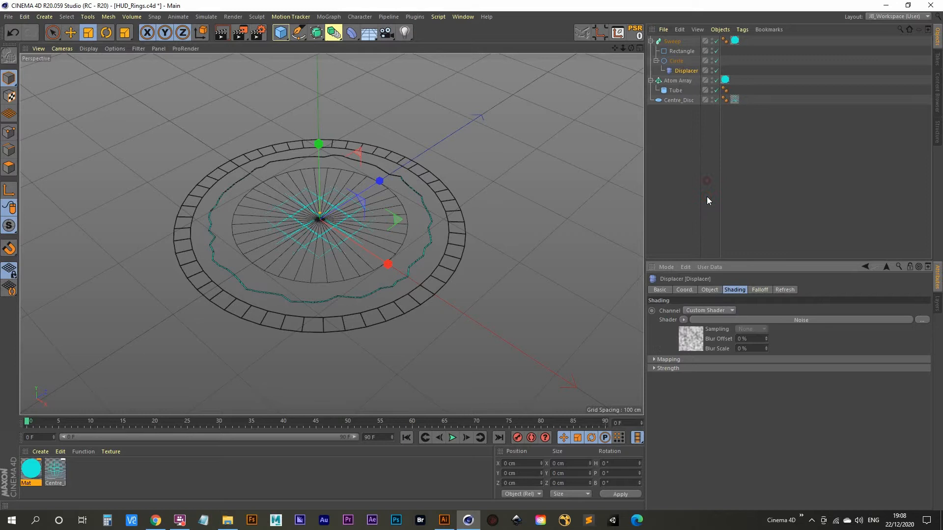
Set the Displacer's noise shader to Mod Noise with a global scale of 500%.
click(686, 344)
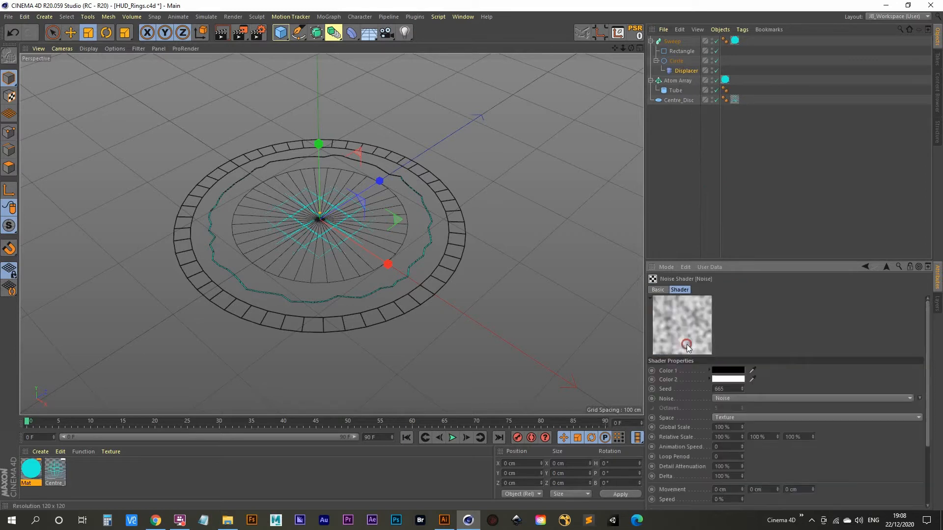
click(771, 398)
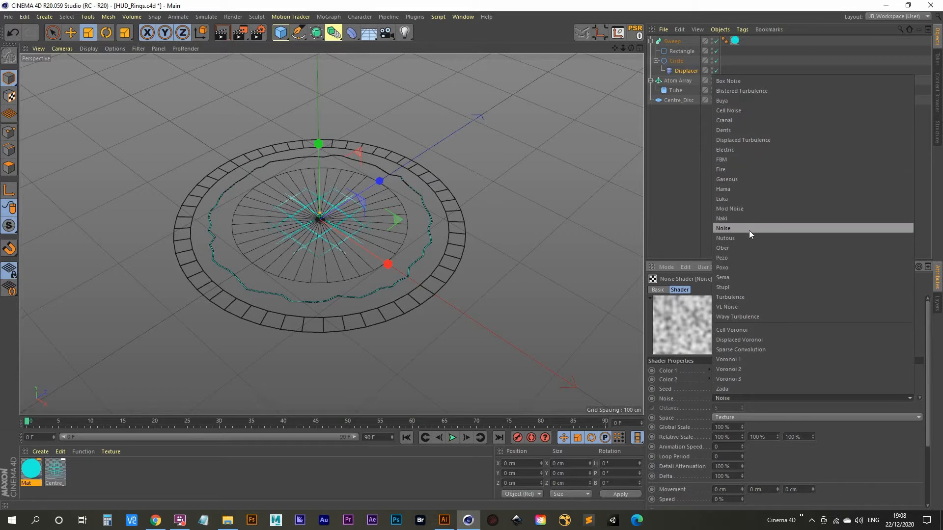
click(746, 208)
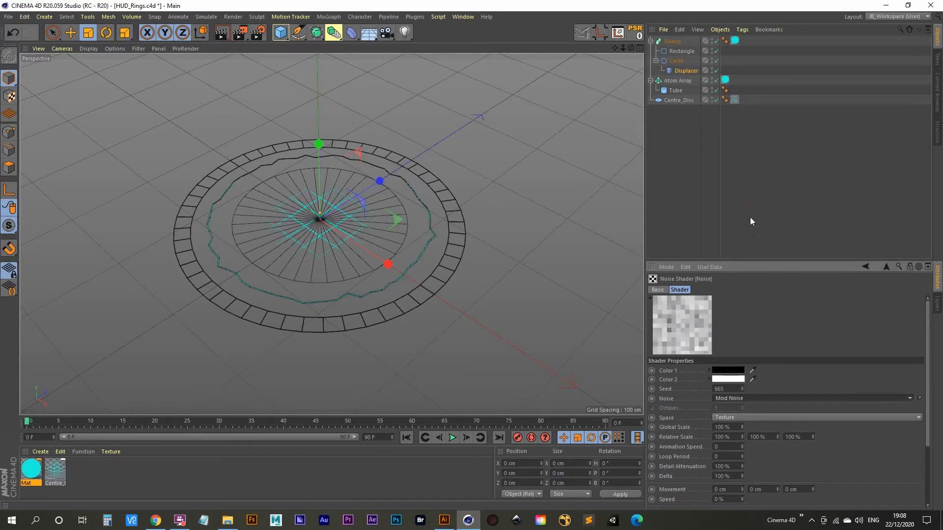
click(737, 428)
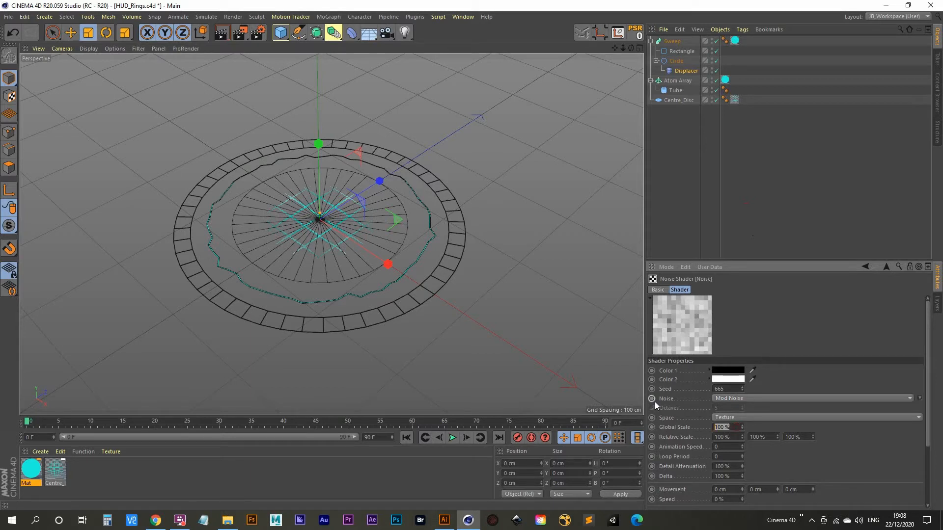
text(500)
key(Return)
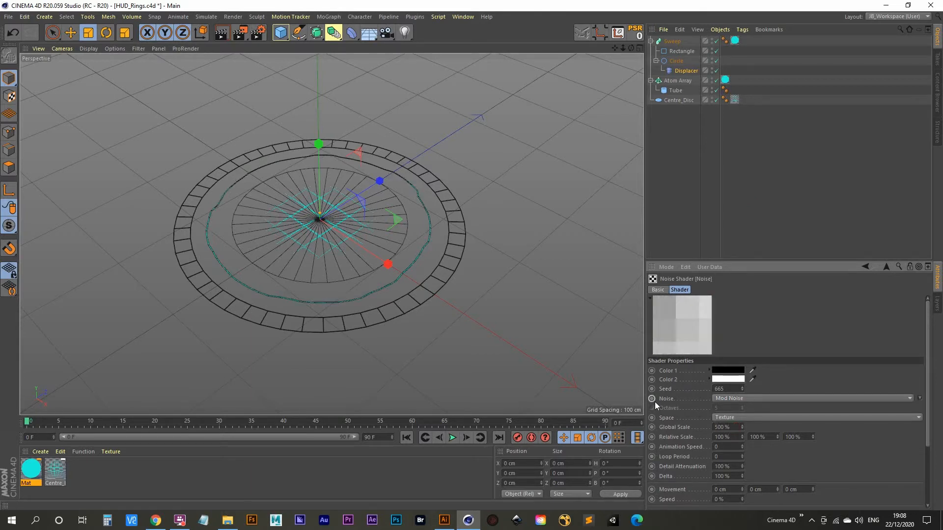
Set the Circle's intermediate point angle to 0° and make the spline editable.
click(677, 62)
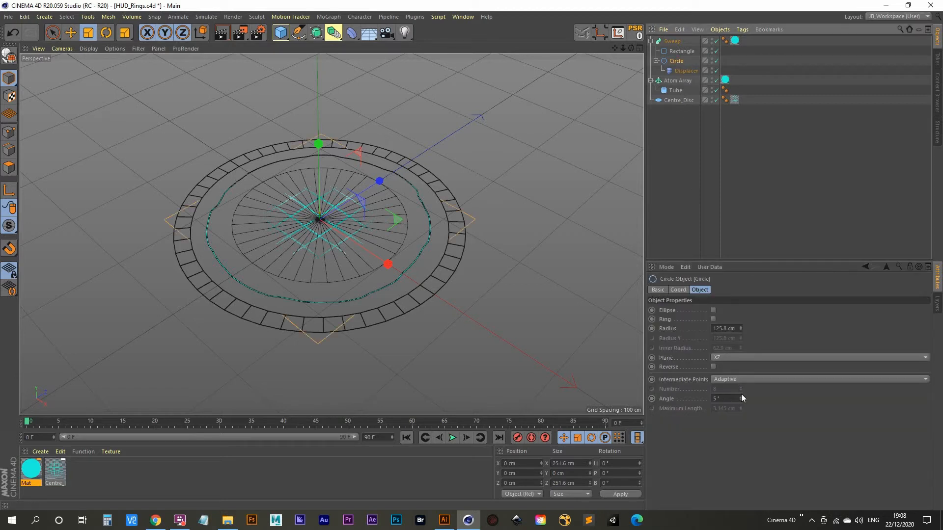
drag(741, 398, 742, 398)
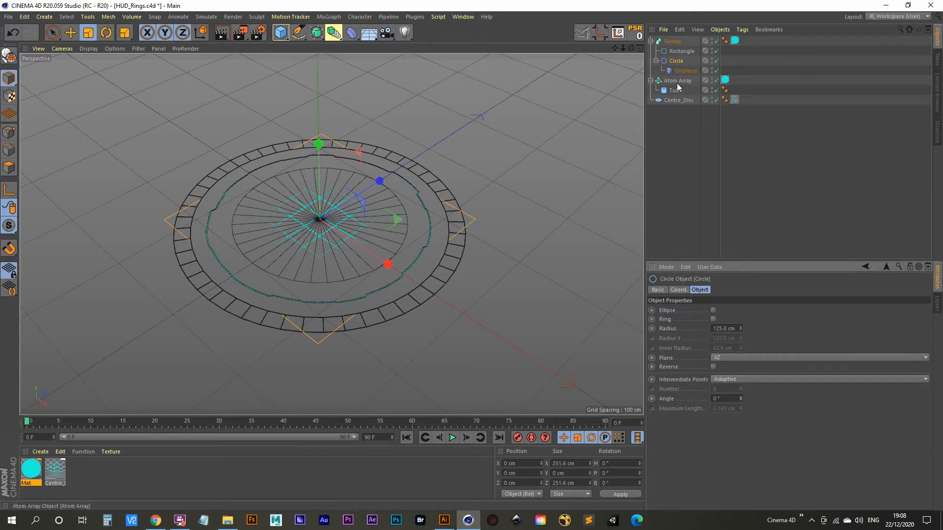
click(675, 64)
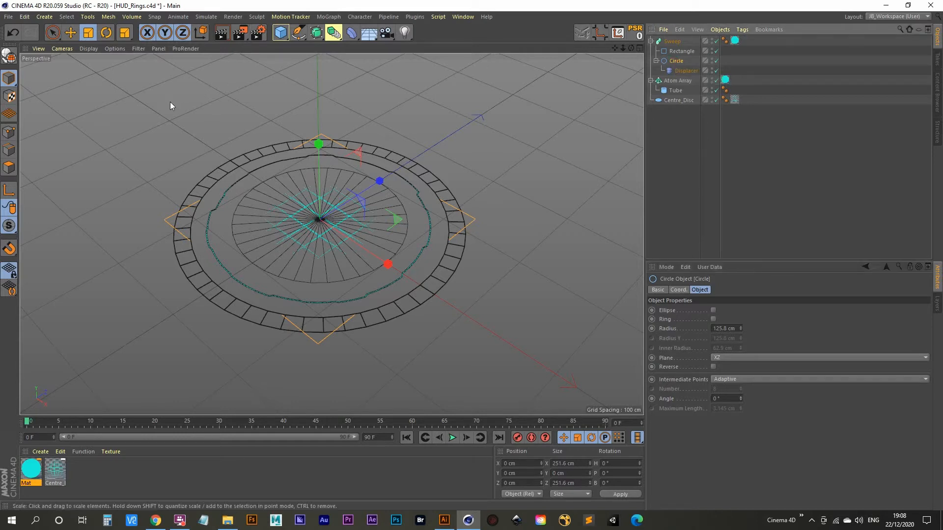
click(11, 57)
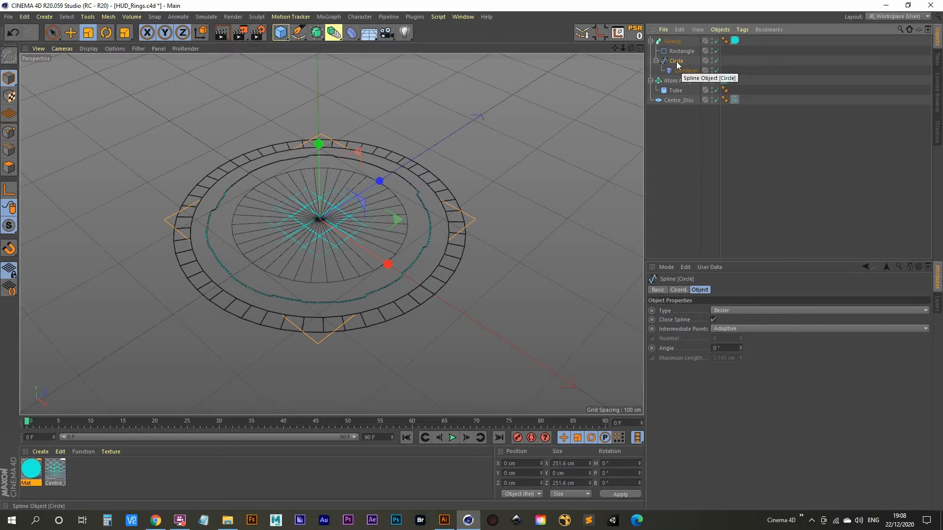
Subdivide the Circle spline four times in point mode so the displacement produces sharper notches.
click(8, 132)
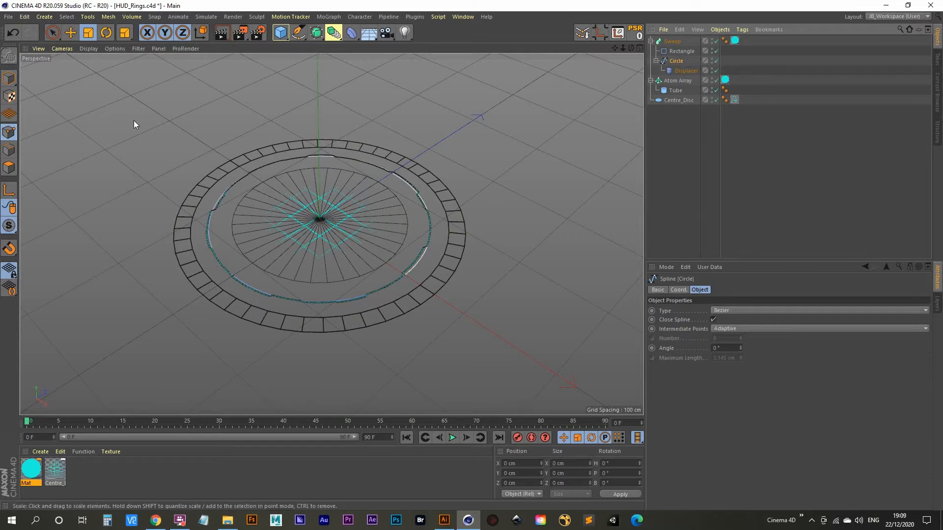
key(u)
key(s)
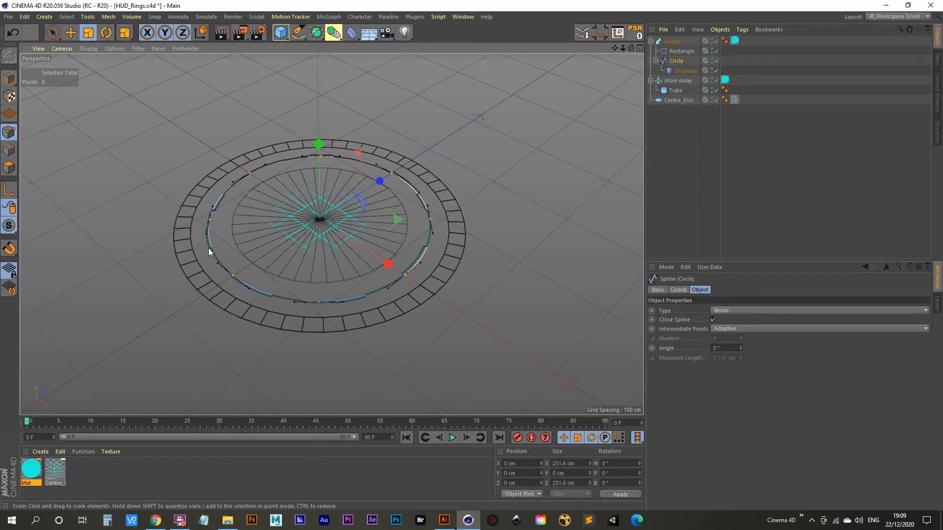
key(u)
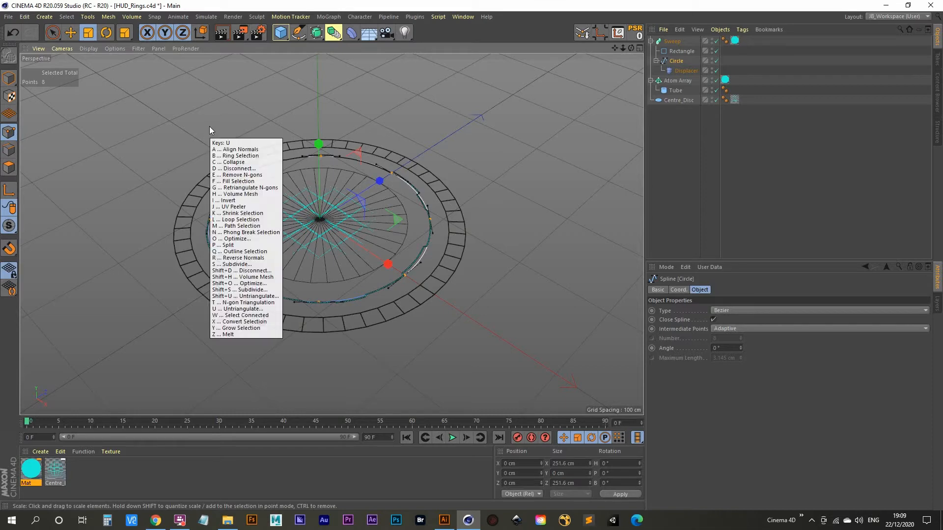
key(s)
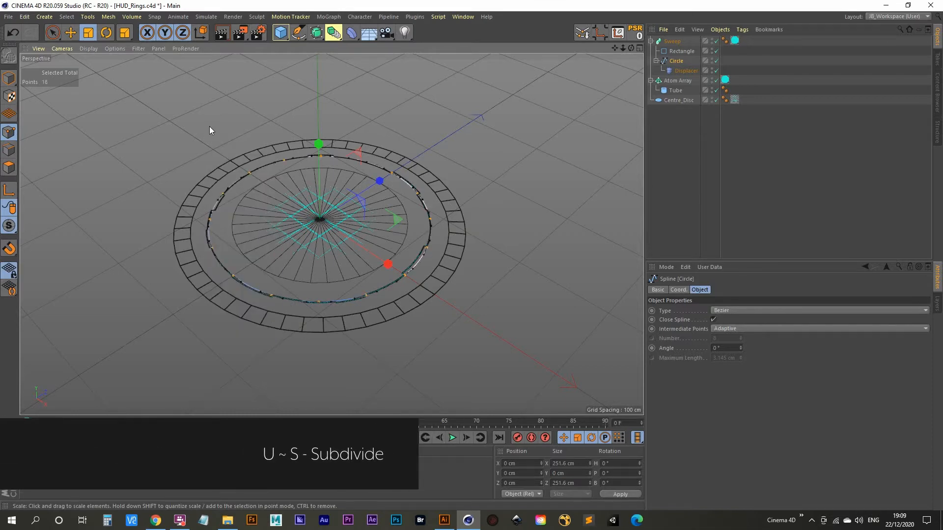
key(u)
key(s)
key(u)
key(s)
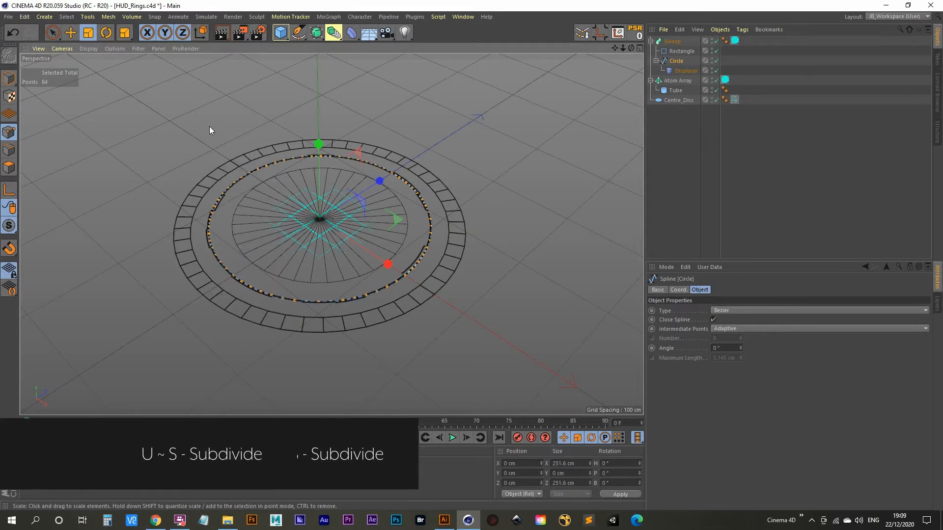
Preview the rings with the Interactive Render Region and scale the Displacer up to a height of about 33.5 cm.
click(695, 147)
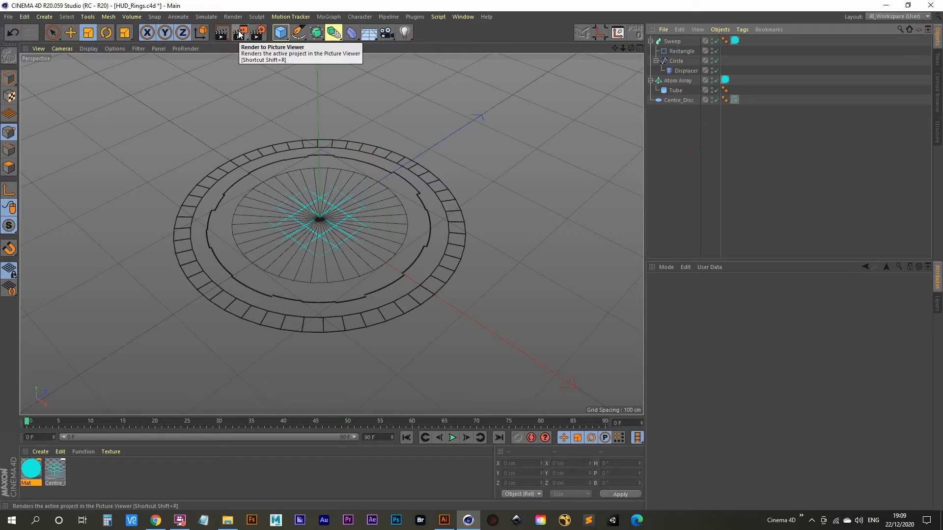
key(alt+r)
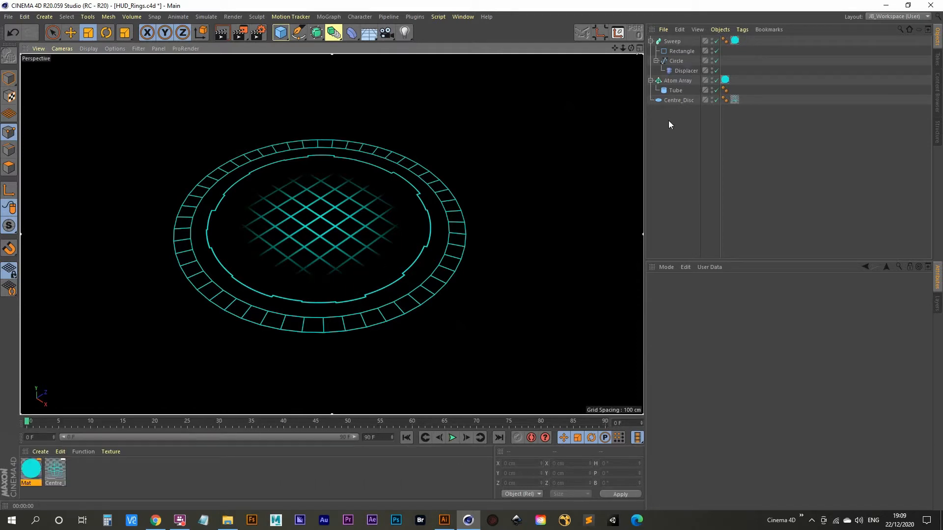
click(685, 71)
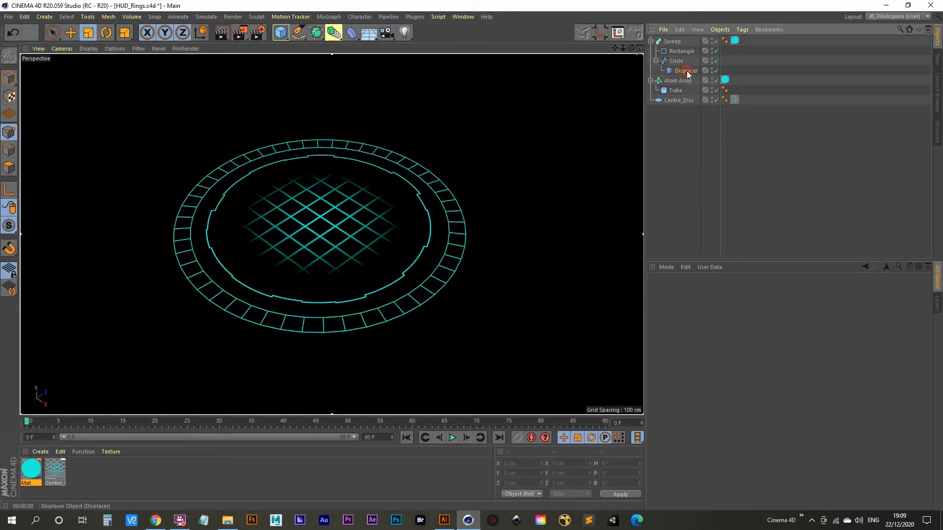
click(89, 32)
mouse_move(95, 212)
mouse_down()
mouse_move(304, 74)
mouse_move(432, 60)
mouse_move(89, 223)
mouse_up()
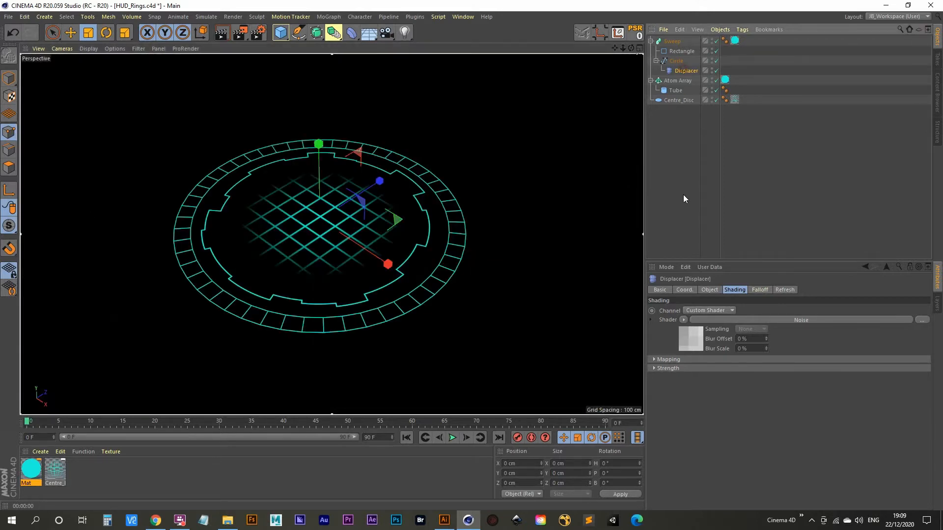
Try a different Displacer height and undo the change.
click(710, 290)
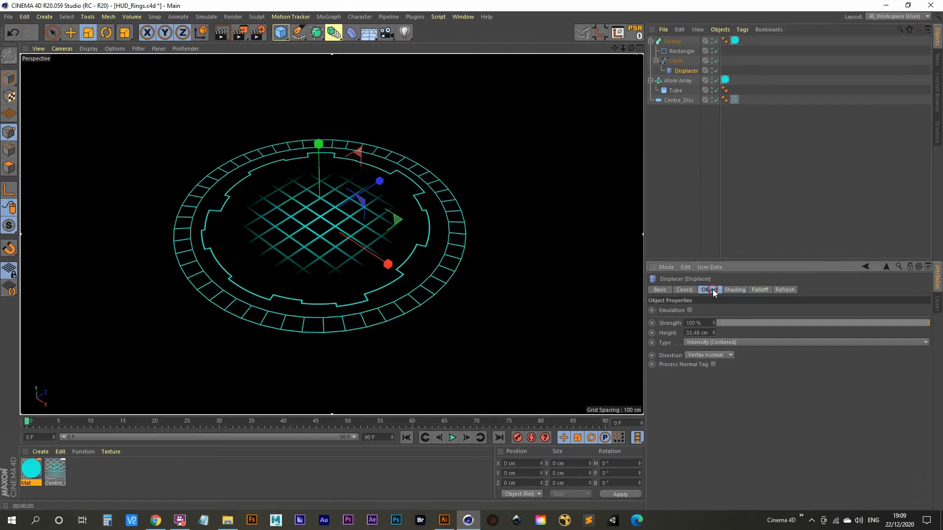
drag(714, 334, 671, 341)
key(ctrl+z)
Check the notched ring against the Illustrator design and raise the Global Scale of the Displacer's noise shader to 658% in Cinema 4D.
click(444, 521)
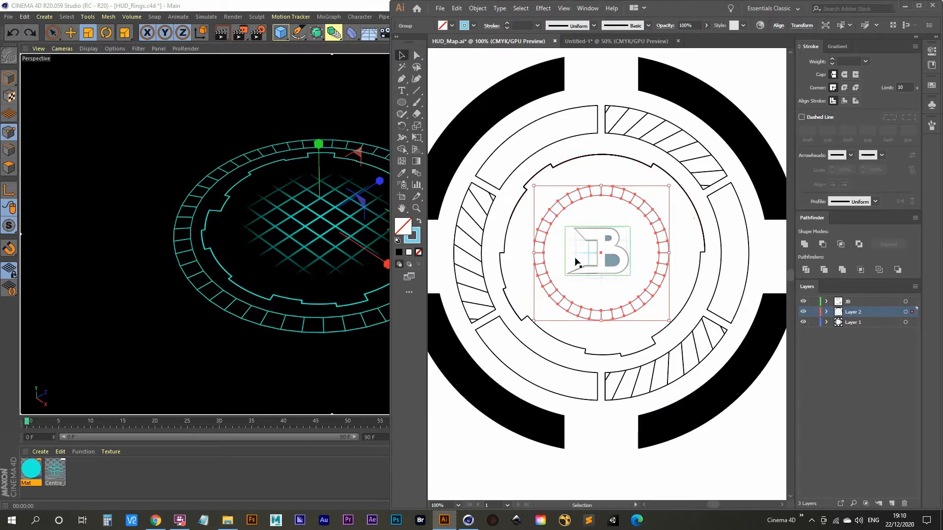
click(903, 7)
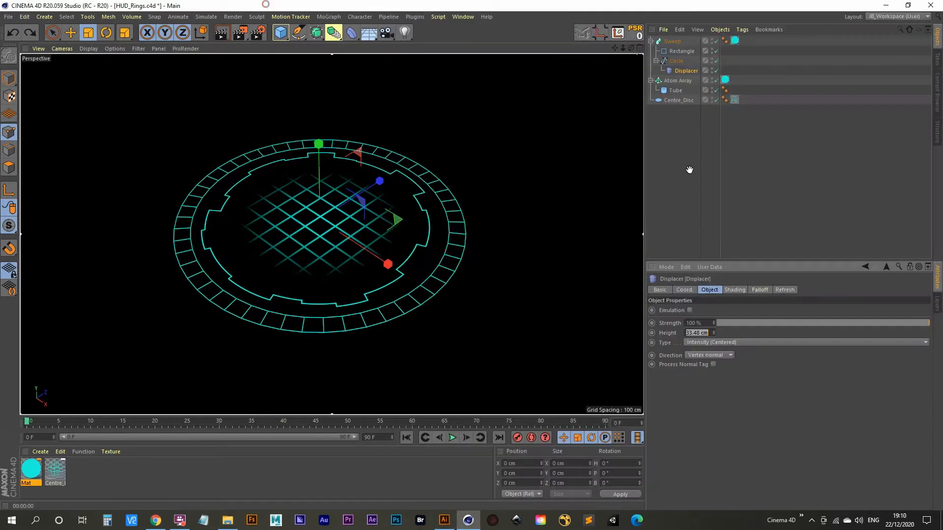
click(686, 72)
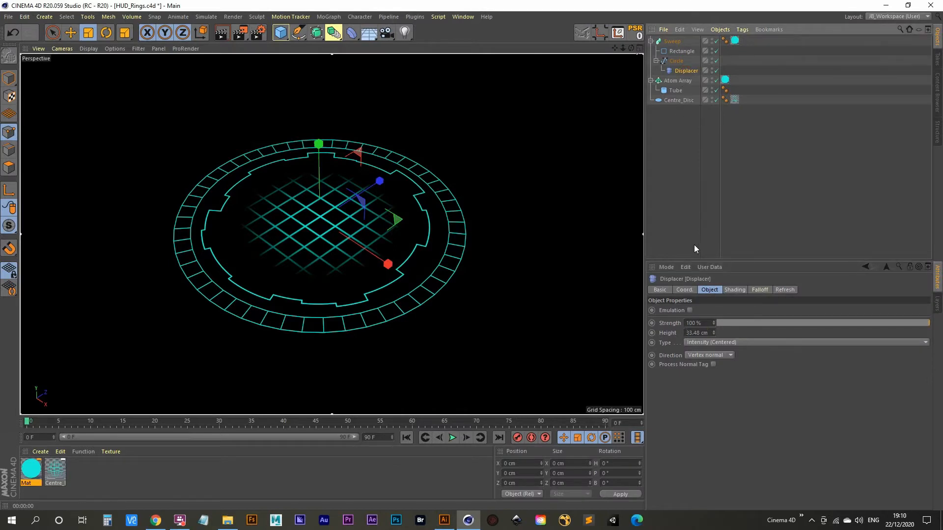
click(735, 290)
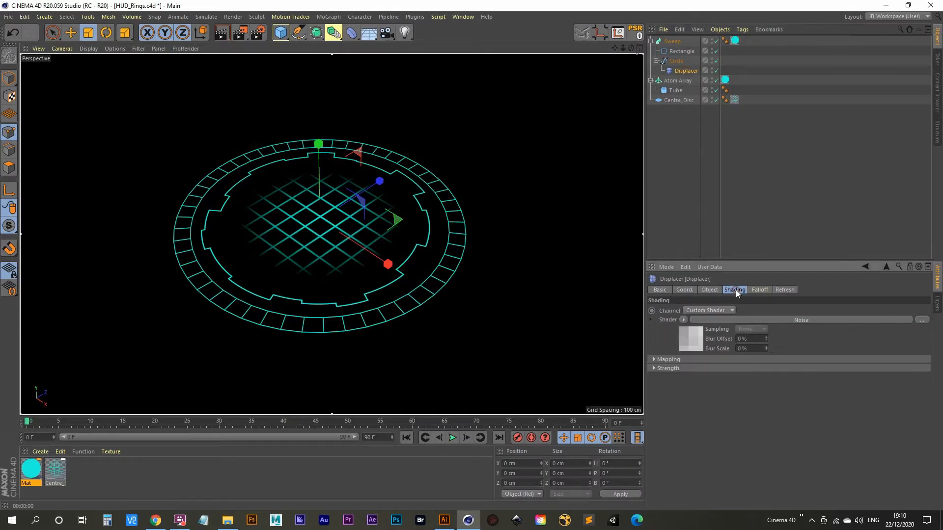
click(687, 343)
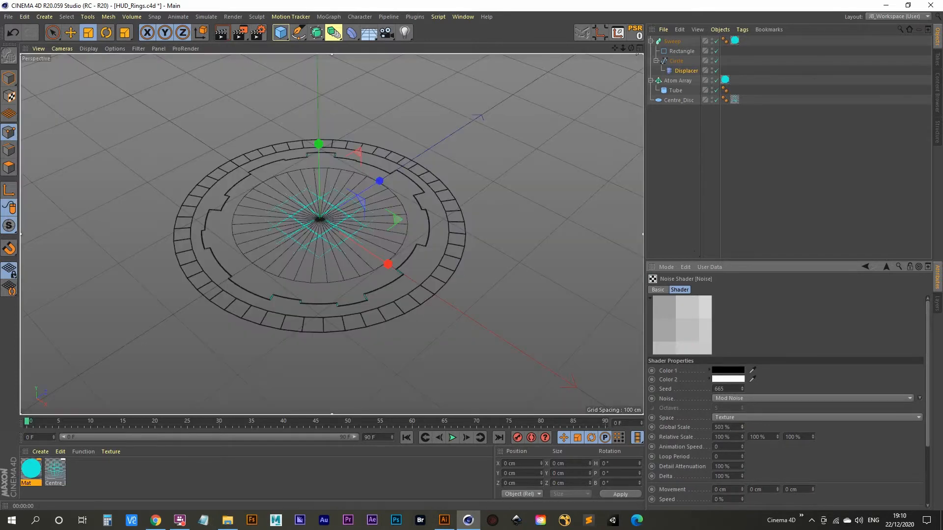
mouse_move(743, 427)
mouse_down()
mouse_move(742, 413)
mouse_move(744, 426)
mouse_up()
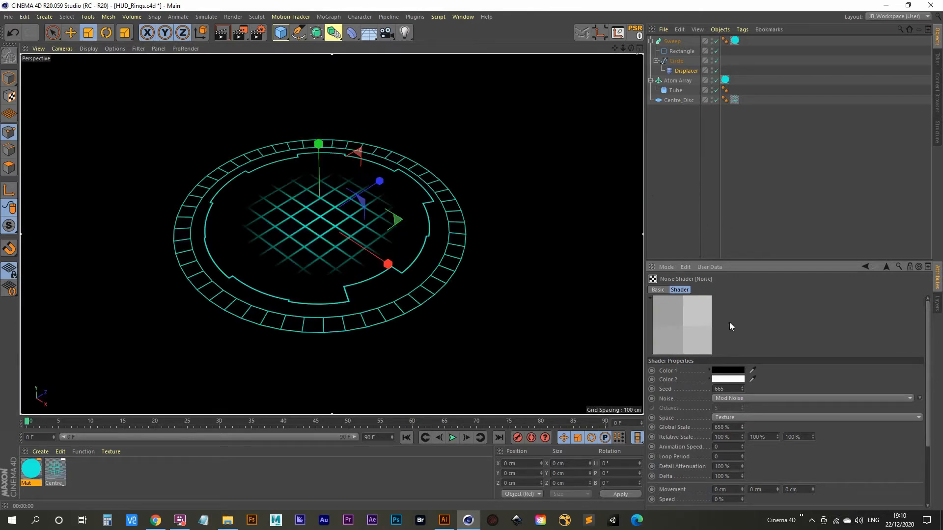
Lower the Displacer's height to about 28.5 cm.
click(680, 70)
click(708, 289)
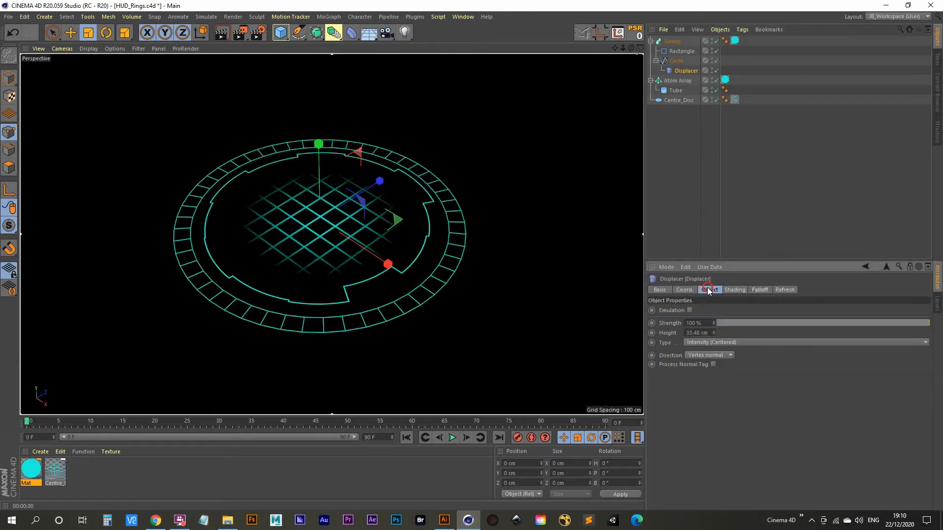
drag(714, 333, 715, 336)
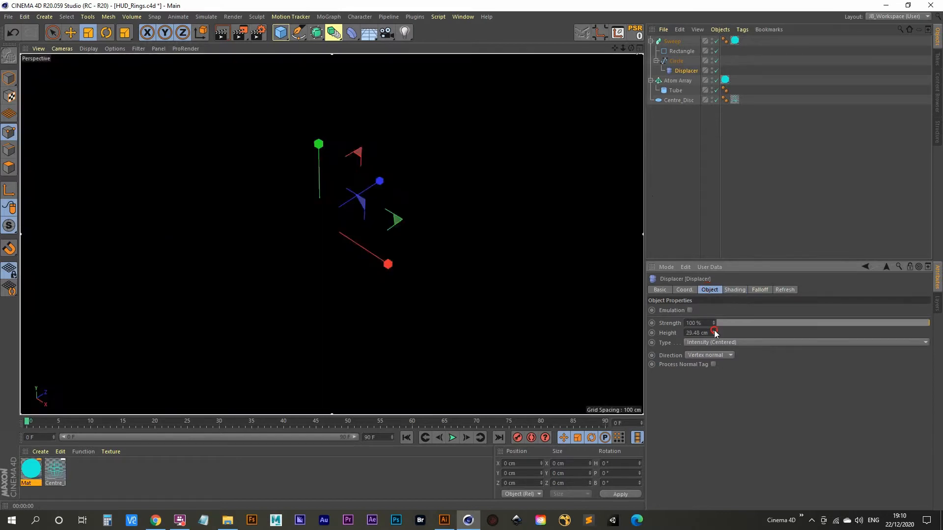
Reduce the Global Scale of the Displacer's noise shader to 620% and deselect everything.
click(736, 290)
click(689, 343)
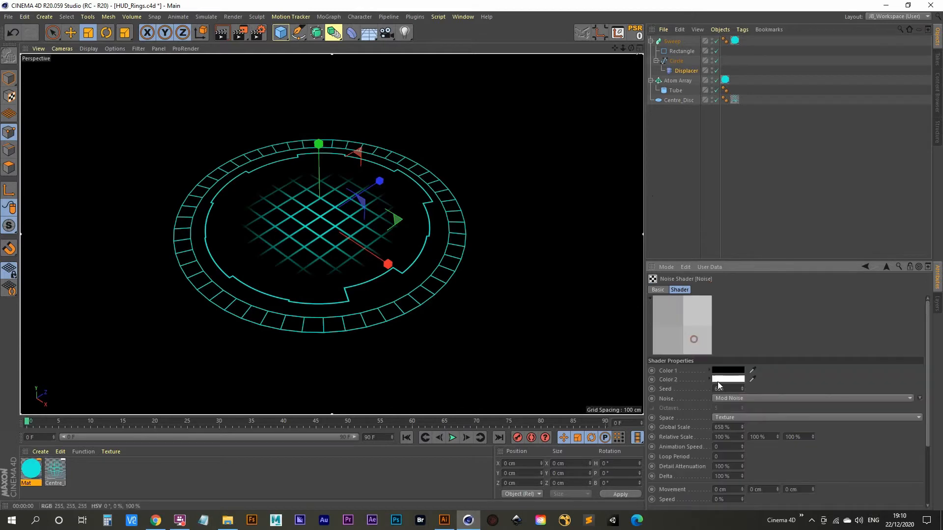
click(741, 426)
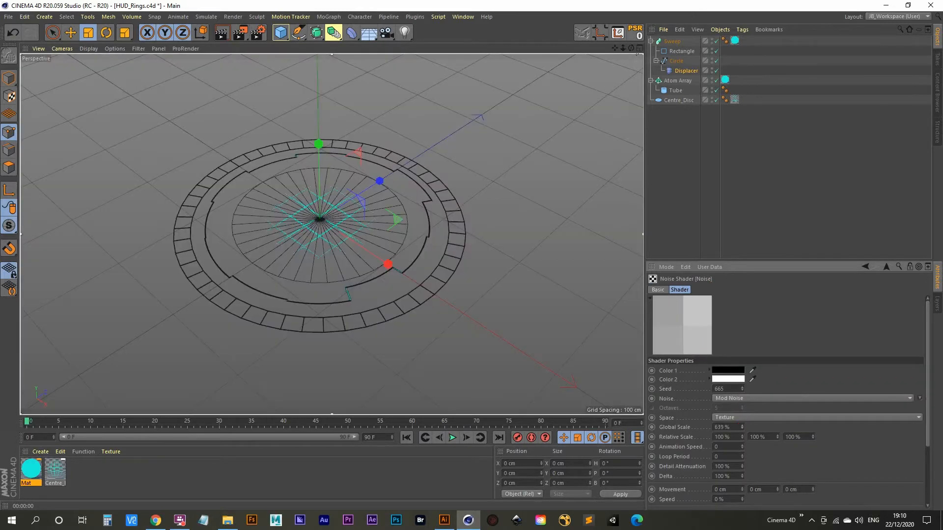
drag(742, 427, 742, 430)
click(671, 156)
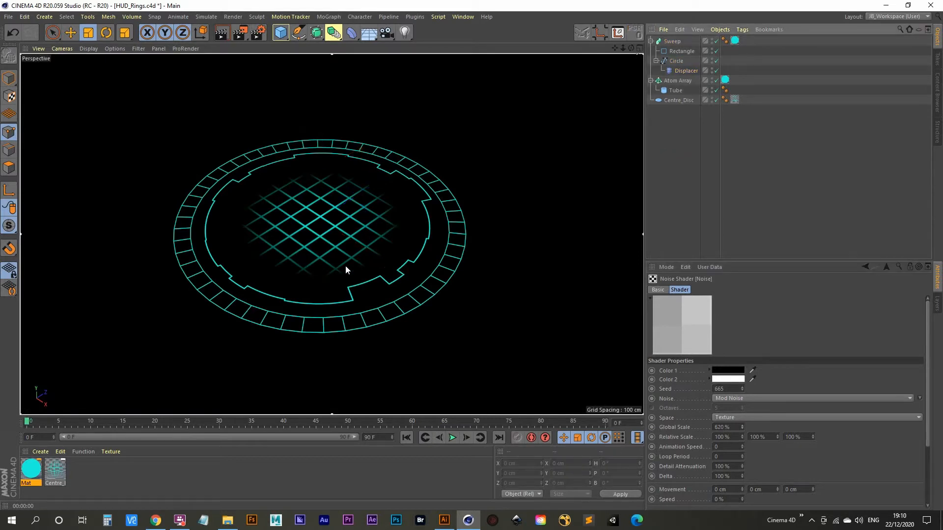
Switch to Illustrator and examine the segmented ring with diagonal hatching in the maximised HUD_Map design.
click(444, 520)
click(496, 216)
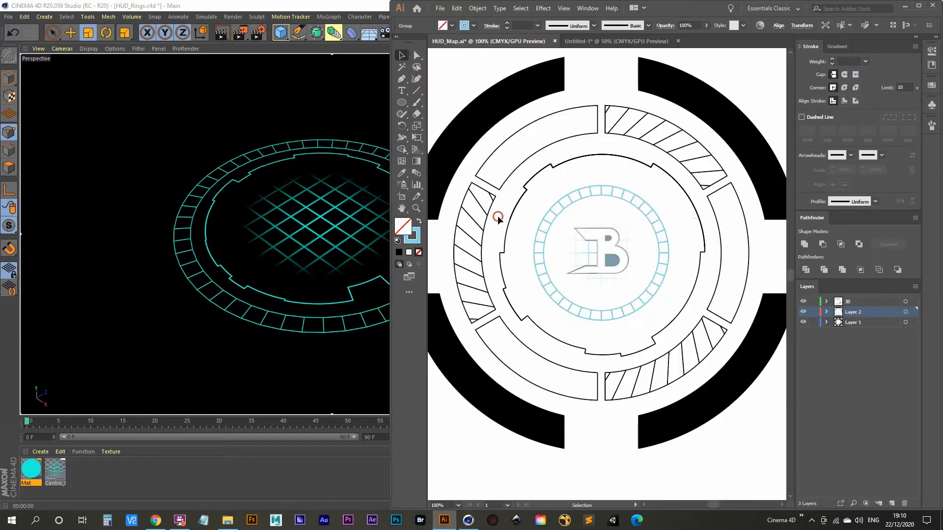
click(533, 153)
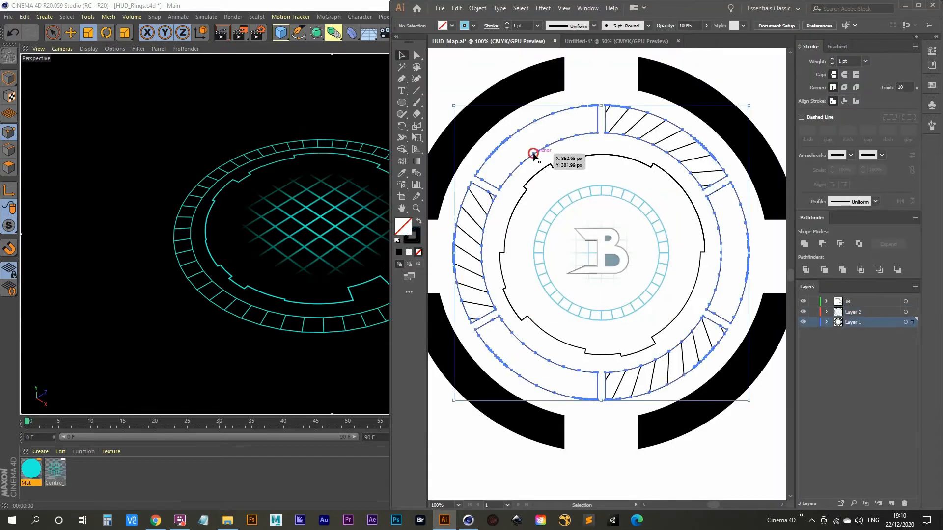
click(918, 6)
drag(416, 233, 581, 254)
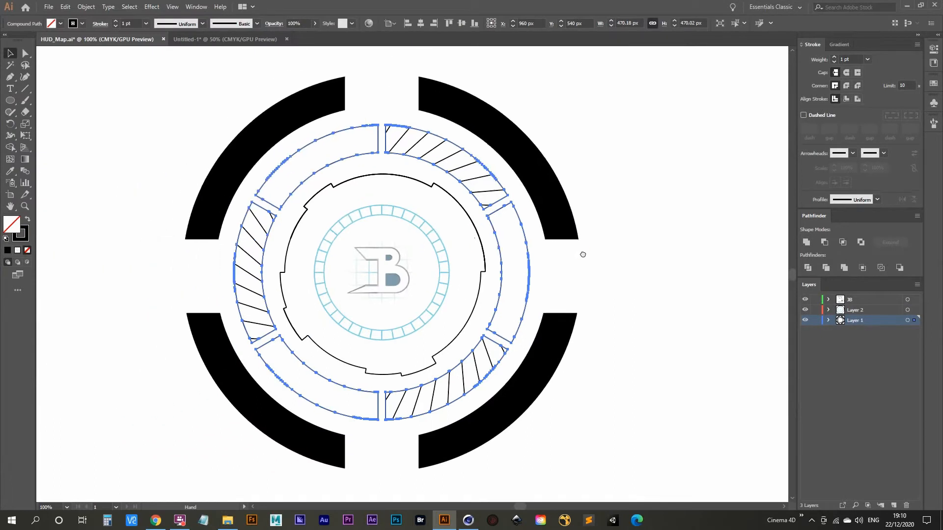
click(131, 193)
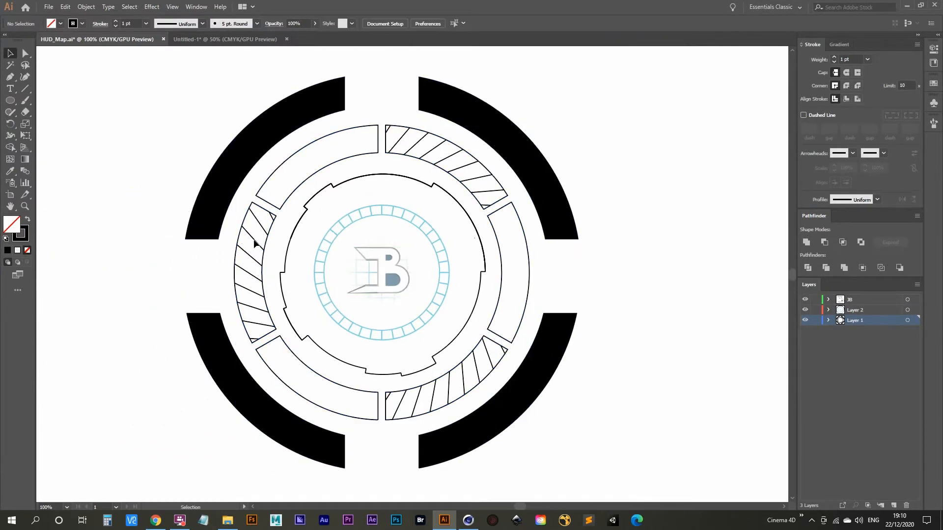
click(248, 255)
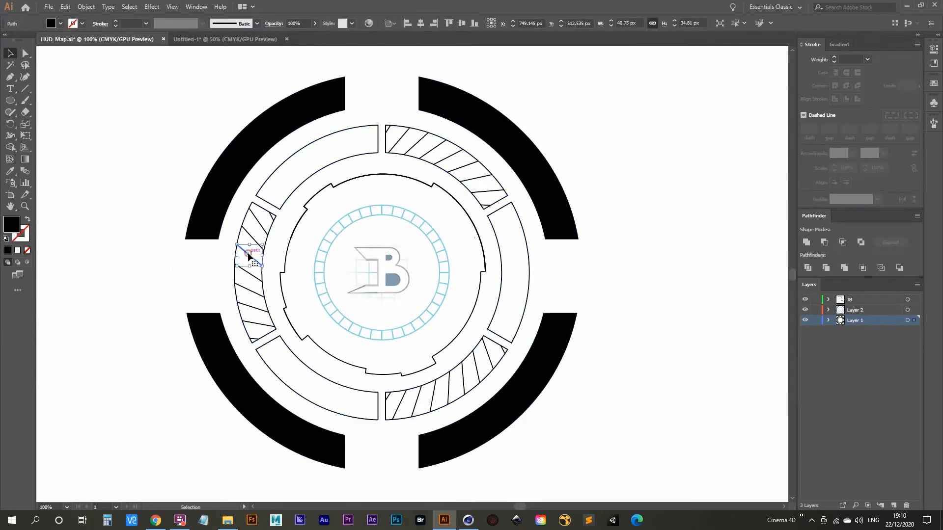
click(388, 176)
click(379, 164)
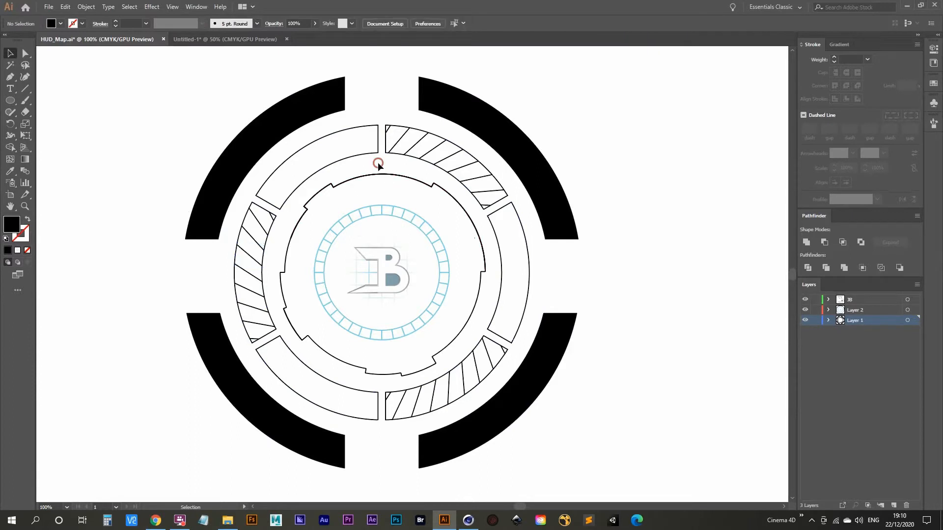
drag(330, 186, 346, 183)
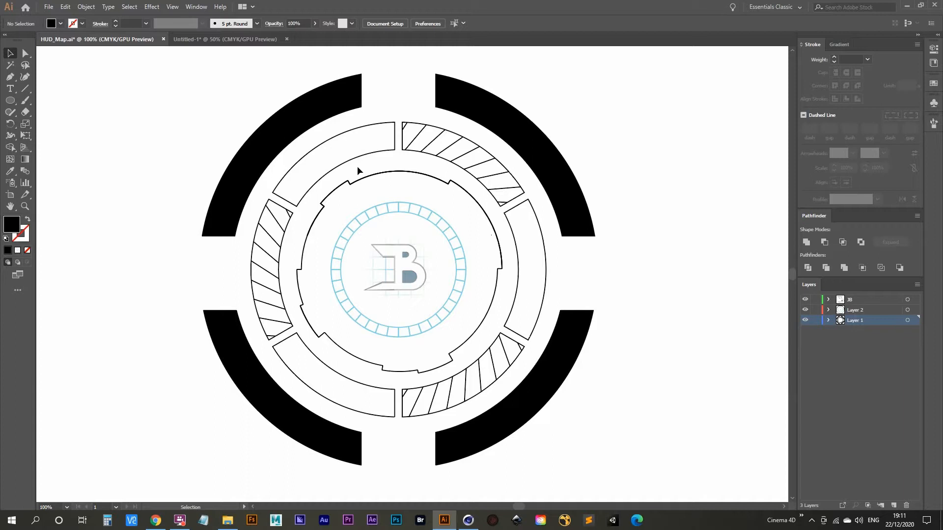
click(418, 149)
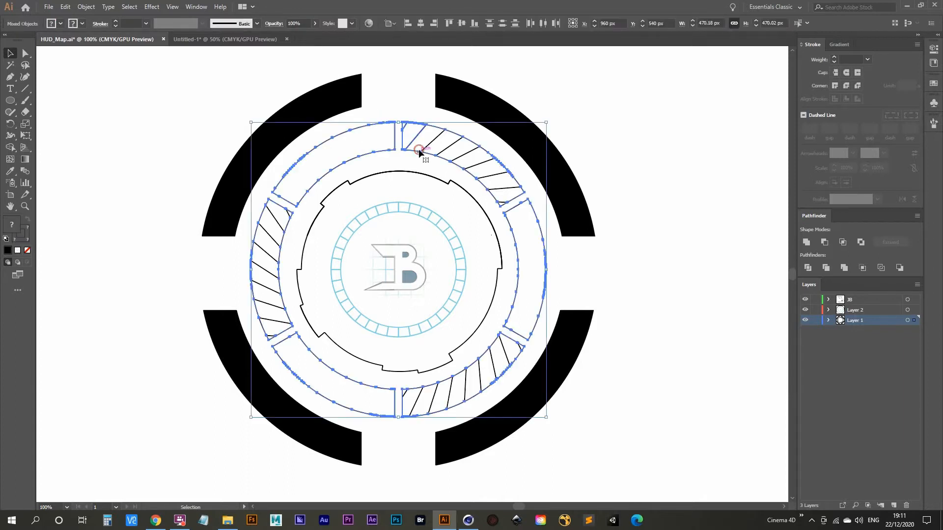
key(a)
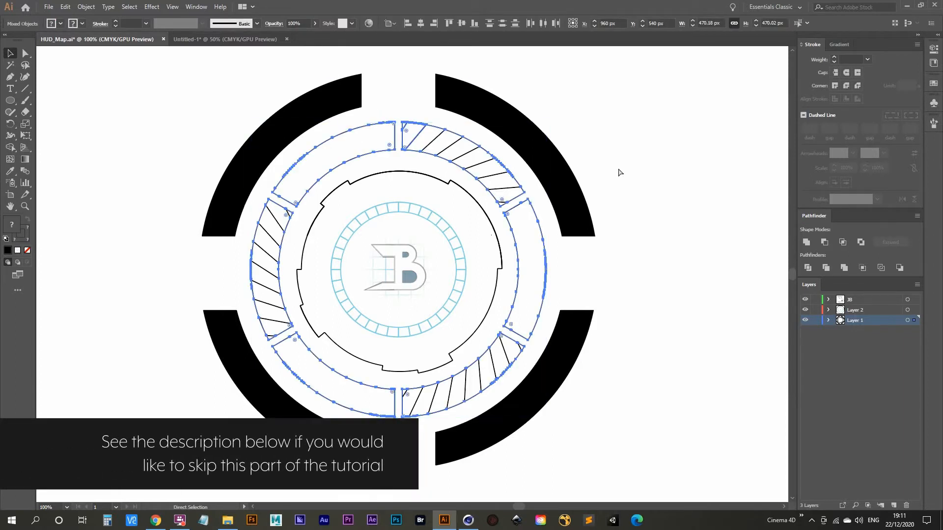
Create a new 1920 x 1080 px document and draw a circle about 689 px in diameter from the artboard's centre.
key(ctrl+n)
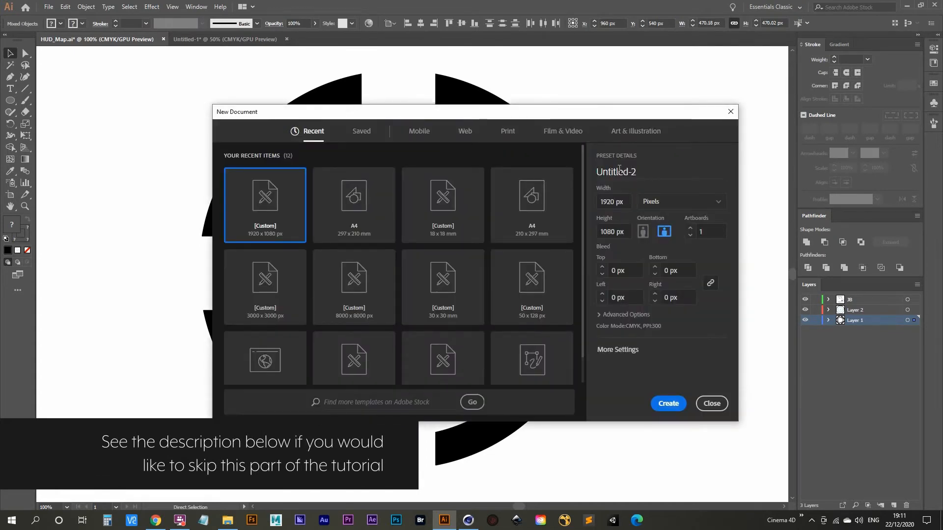
key(Return)
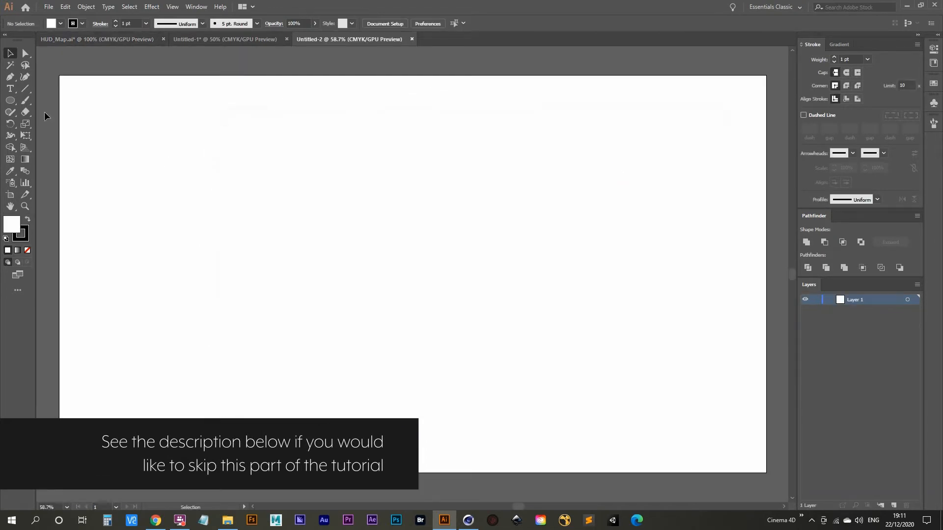
key(l)
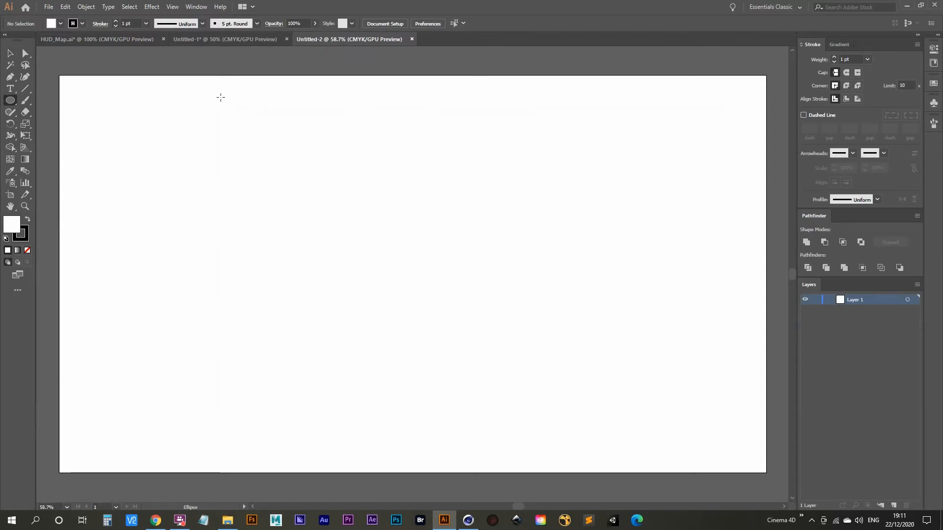
click(175, 7)
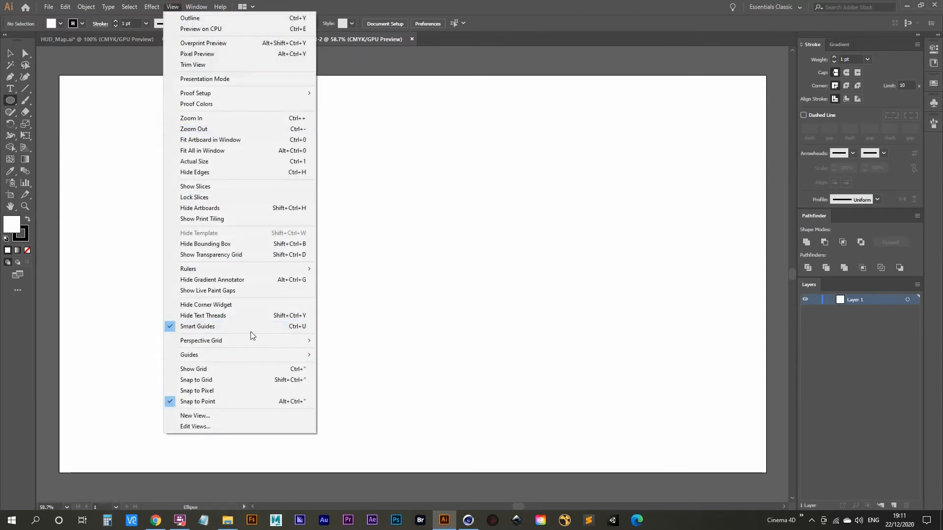
click(413, 274)
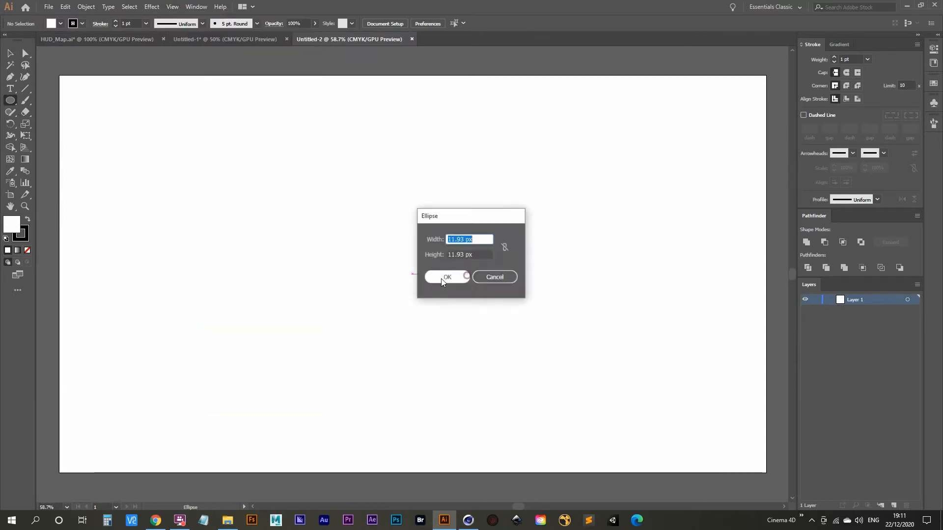
click(494, 277)
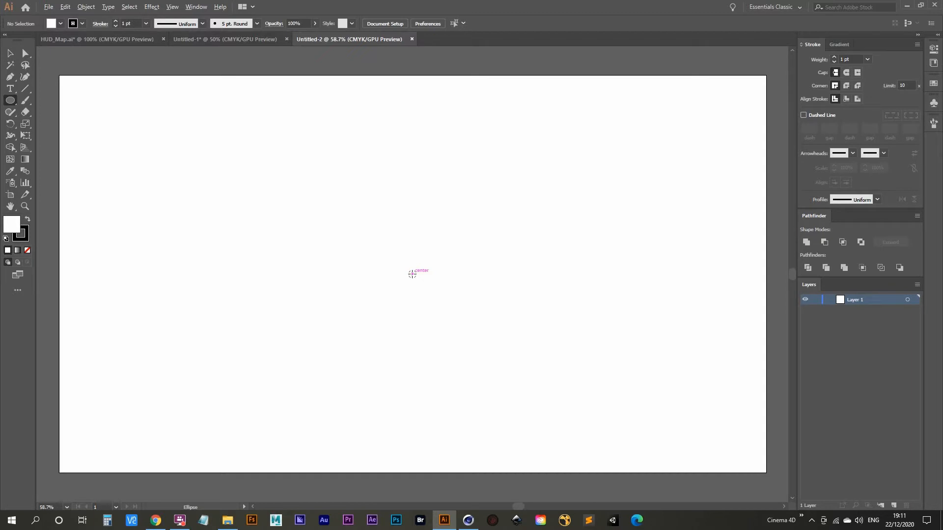
mouse_move(412, 274)
alt+mouse_down()
mouse_move(446, 307)
mouse_move(389, 342)
mouse_move(540, 281)
mouse_move(596, 320)
mouse_move(467, 324)
mouse_move(550, 319)
mouse_move(539, 319)
alt+mouse_up()
key(v)
click(211, 214)
click(441, 268)
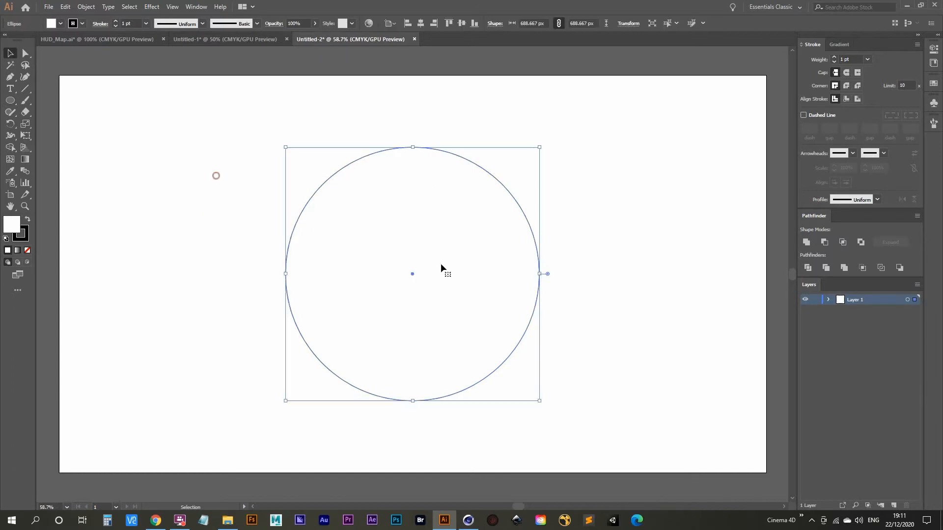
Remove the circle's fill and set its stroke weight to 70 pt after trying 30 pt and 80 pt.
click(13, 228)
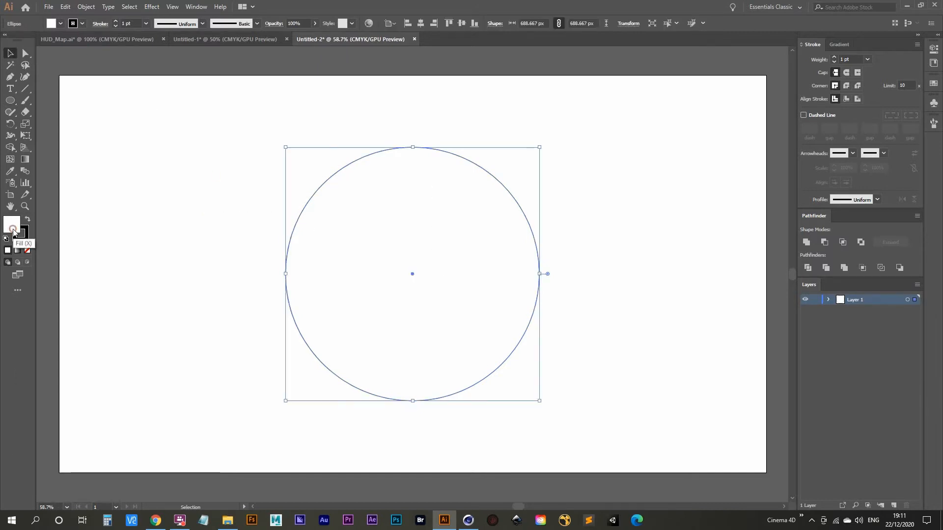
click(27, 250)
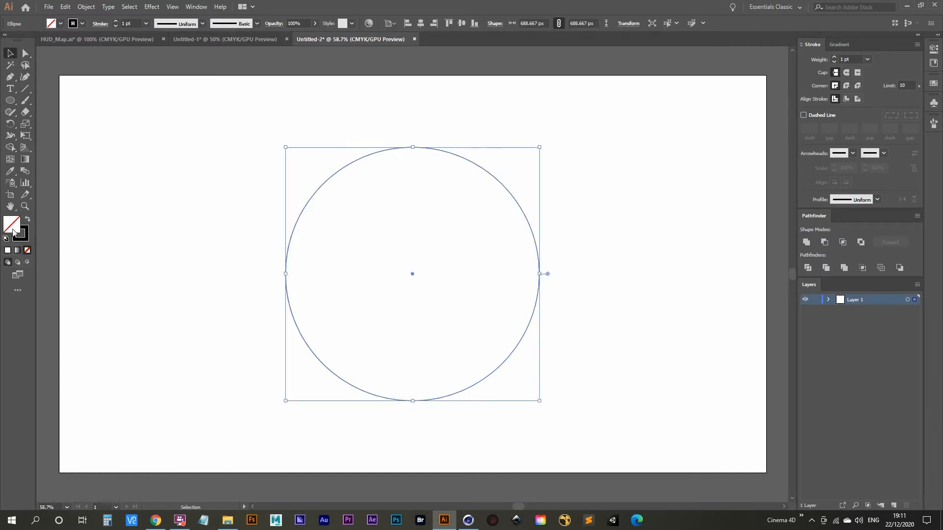
click(129, 23)
text(30)
key(Return)
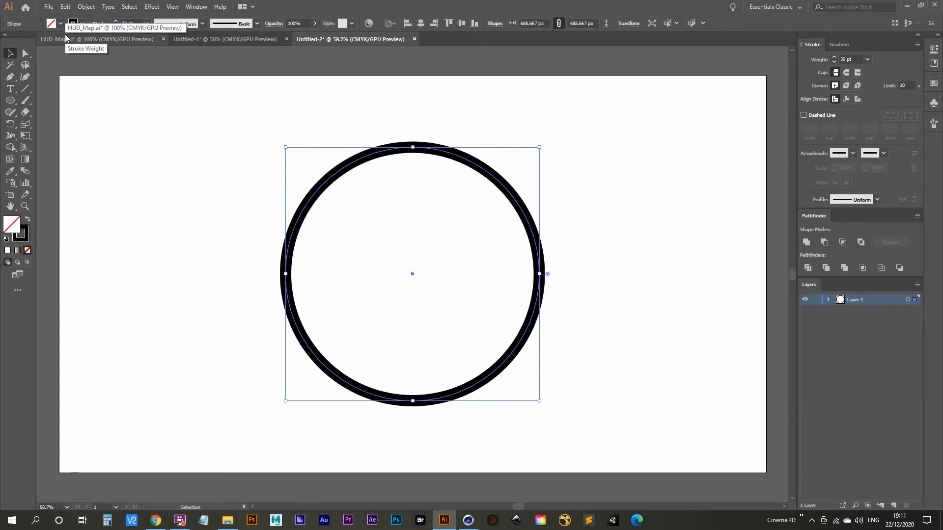
text(80)
key(Return)
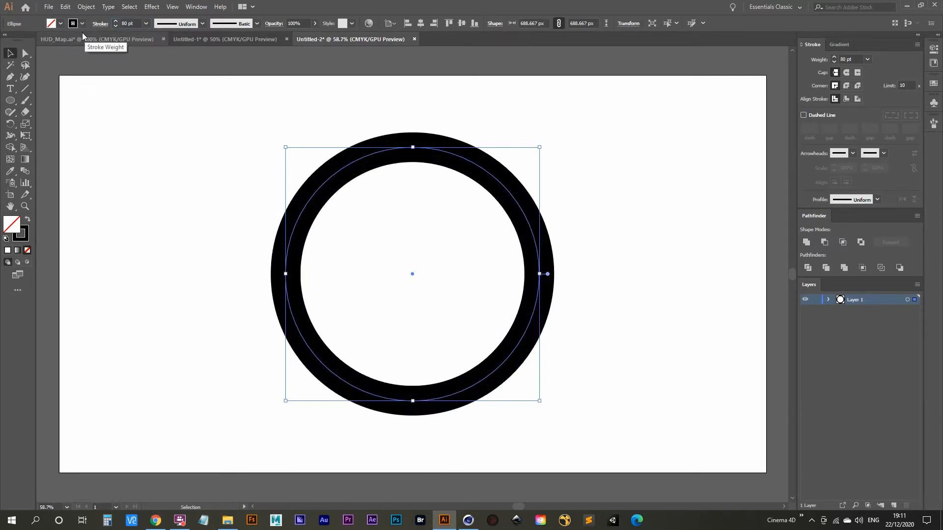
text(70)
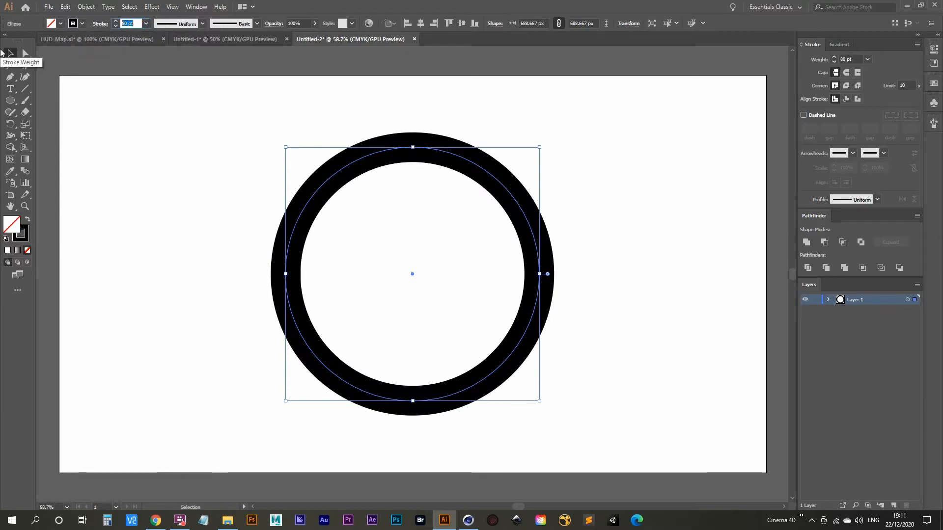
key(Return)
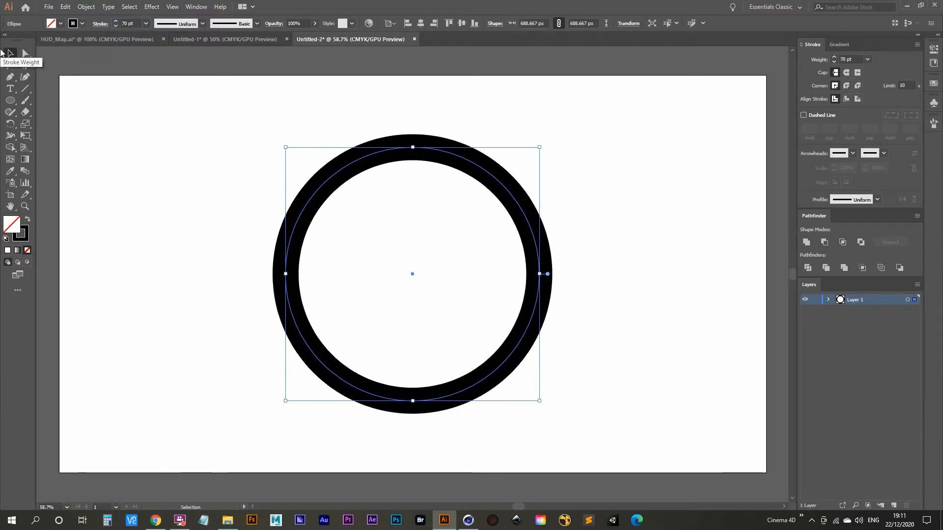
Convert the circle's thick stroke to a compound path with Outline Stroke.
click(86, 7)
mouse_move(158, 231)
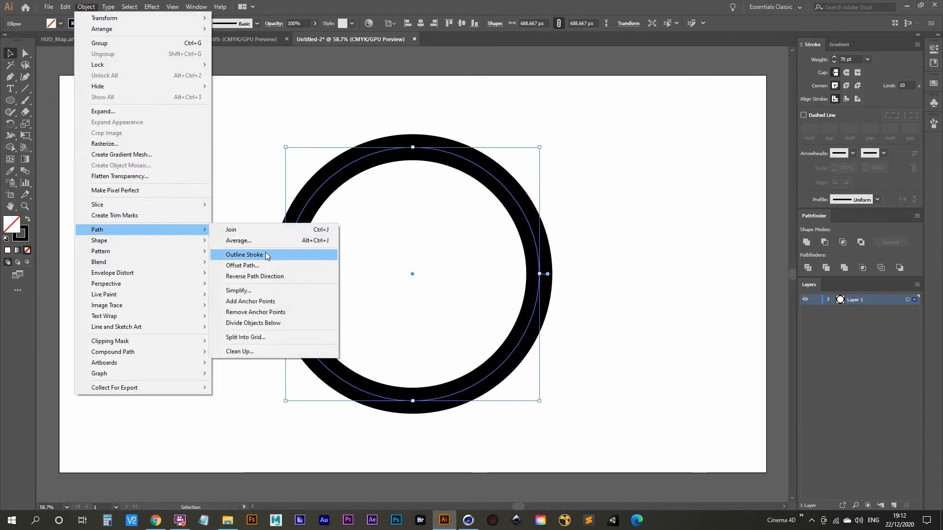
click(267, 256)
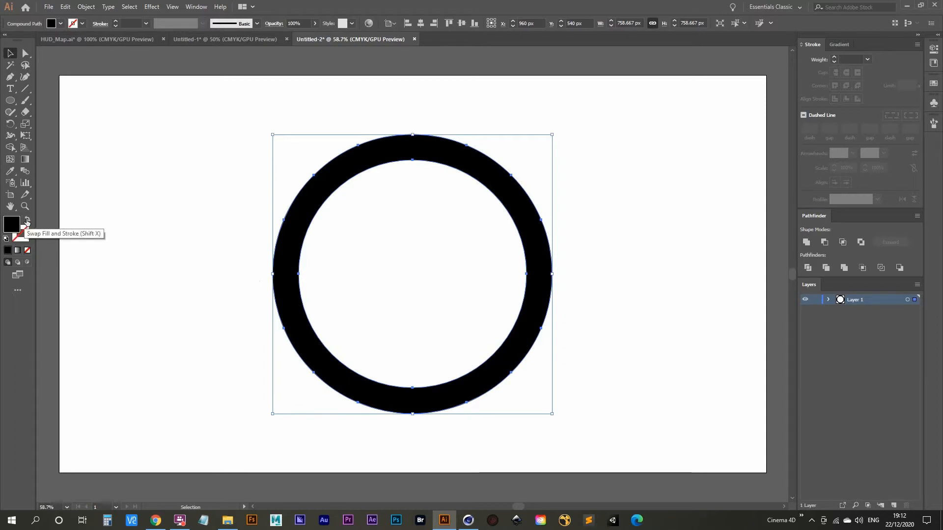
Swap the ring's fill and stroke so it has no fill and a 1 pt black outline.
click(27, 222)
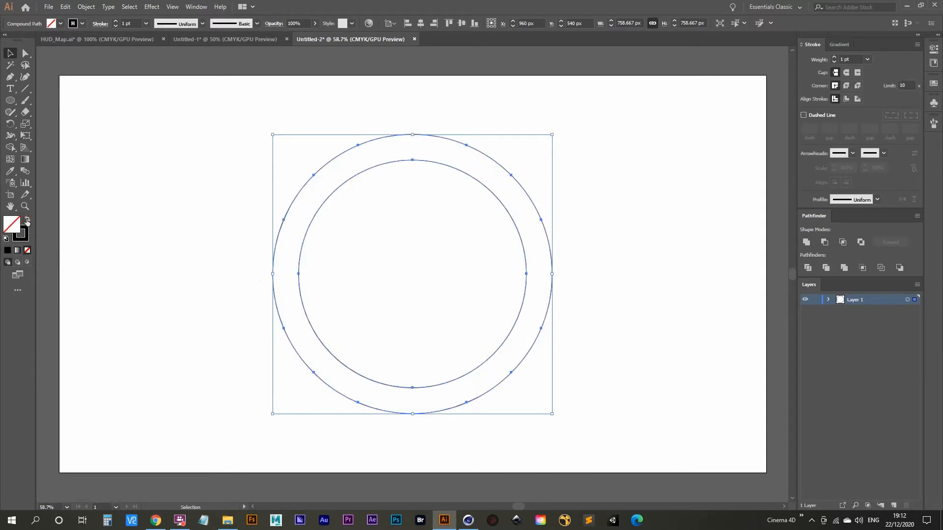
click(27, 222)
click(27, 221)
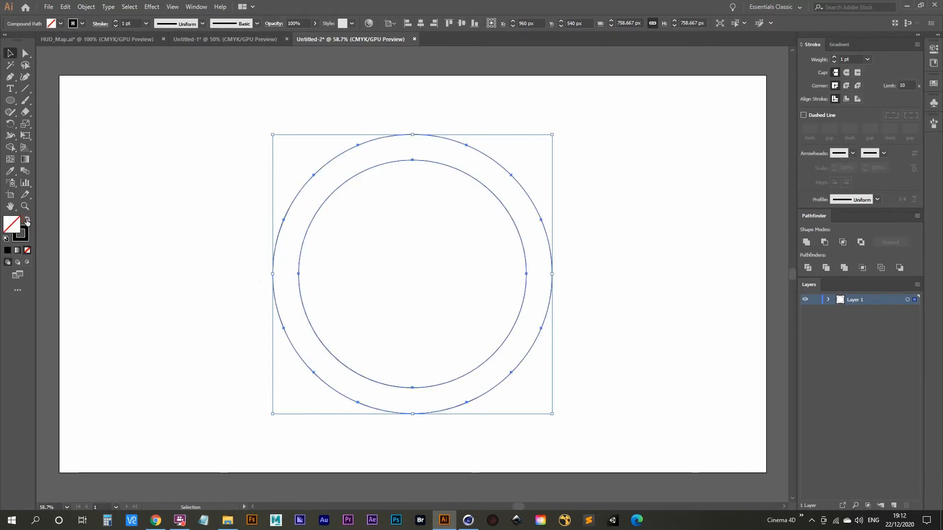
drag(193, 179, 408, 264)
Check the hatched segments of the ring in the HUD_Map document and return to the Untitled-2 document.
click(154, 43)
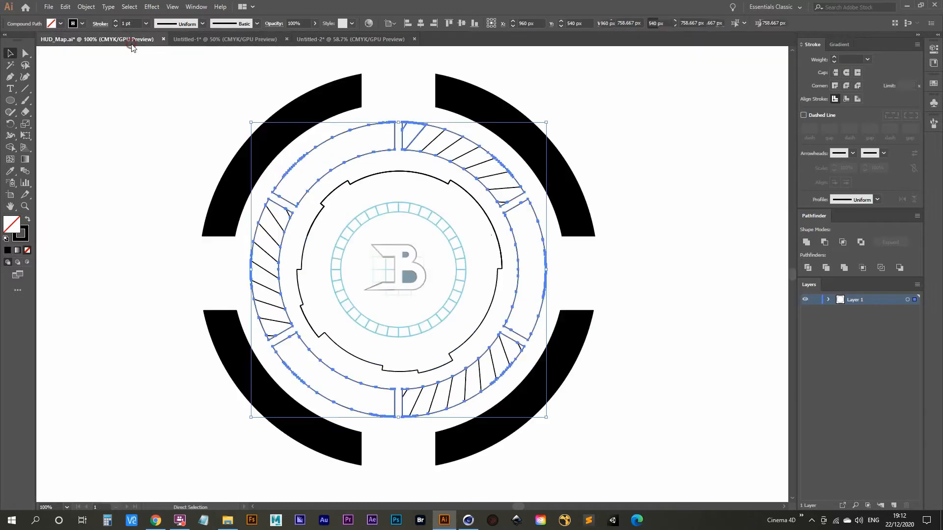
click(158, 198)
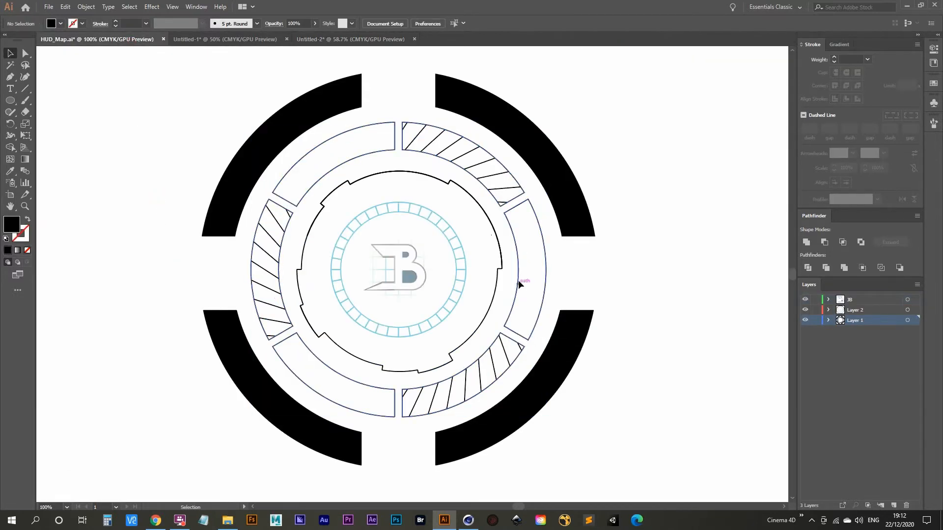
click(358, 42)
click(375, 235)
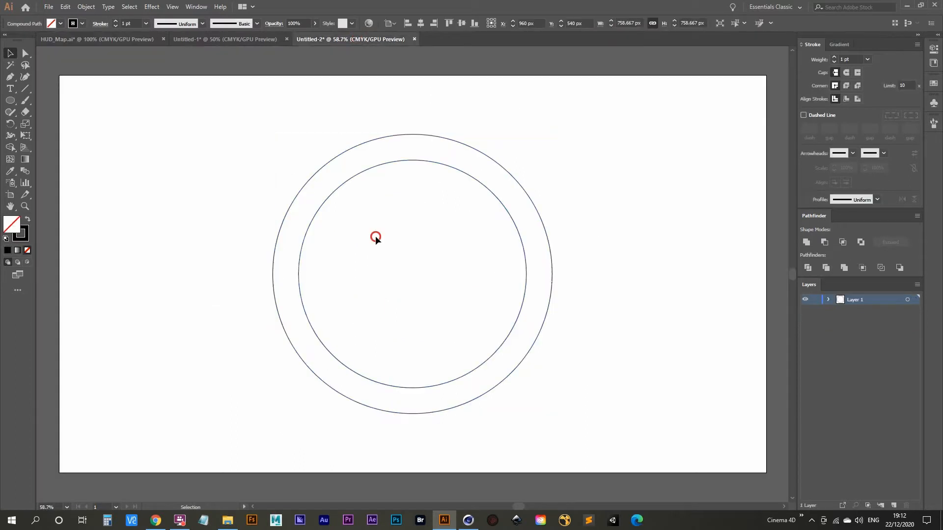
Draw a vertical line about 135 px long across the top of the ring with the Pen tool.
drag(389, 244, 366, 255)
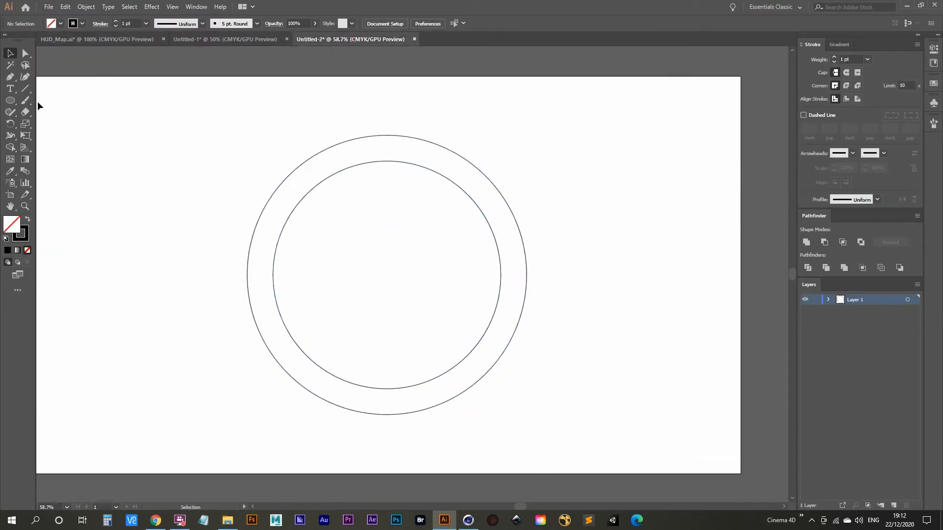
click(10, 77)
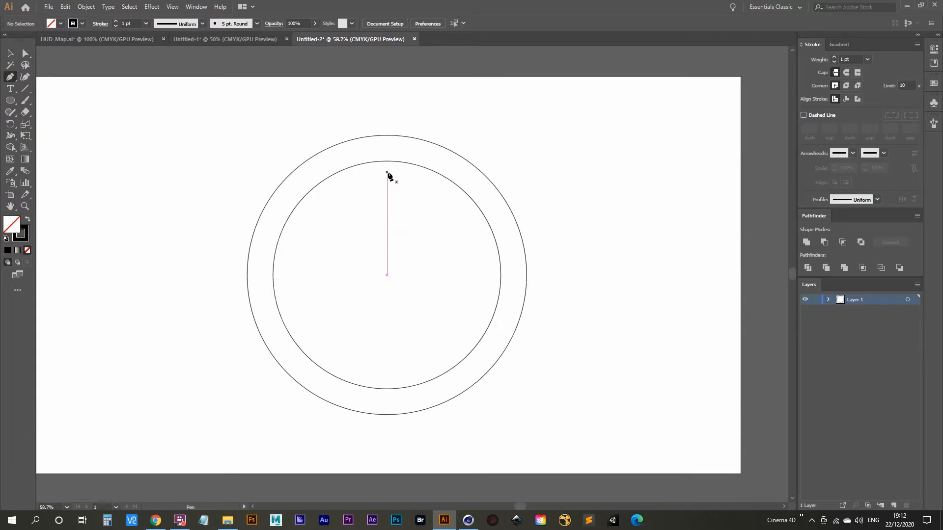
click(387, 173)
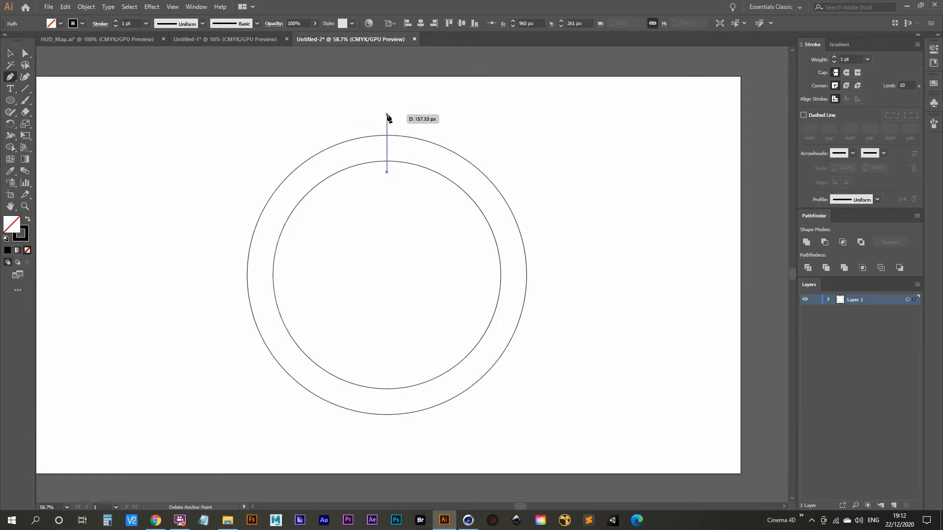
click(387, 123)
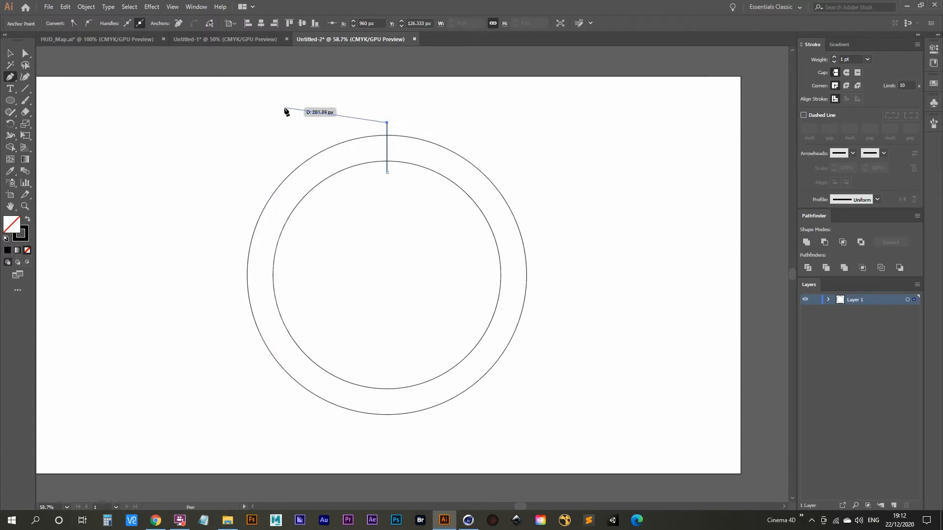
key(Escape)
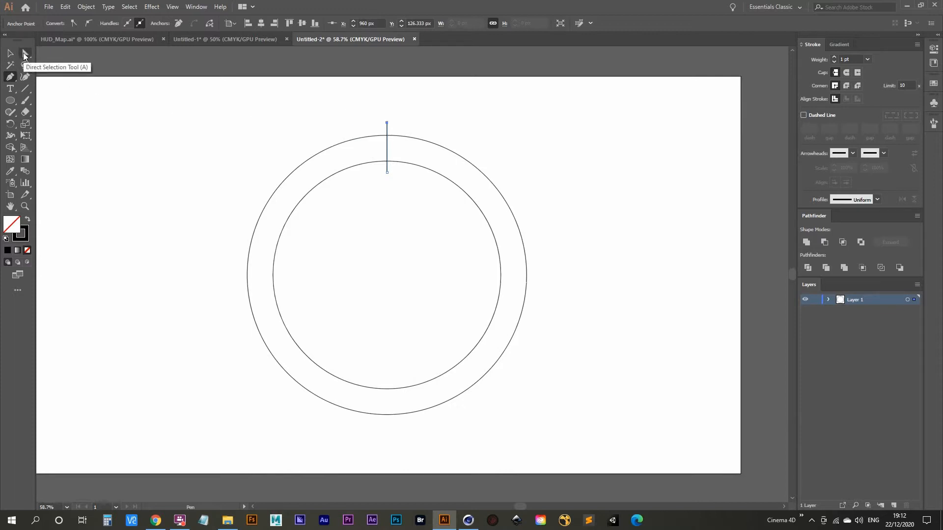
Slant the line by moving its upper anchor point 40 px right and its lower one 40 px left.
click(24, 54)
drag(357, 107, 426, 129)
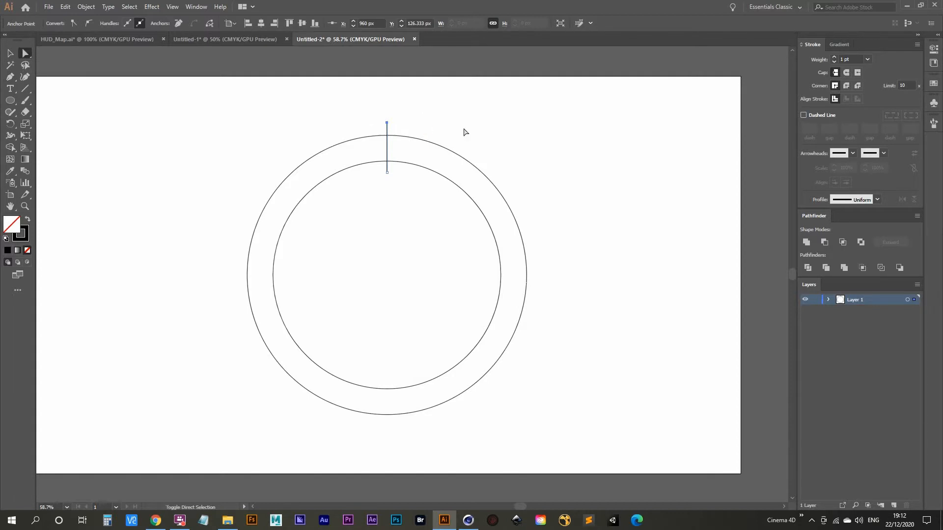
key(shift+Right)
key(shift+Right)
key(shift+Right)
key(shift+Right)
drag(378, 168, 398, 187)
key(shift+Left)
key(shift+Left)
key(shift+Left)
key(shift+Left)
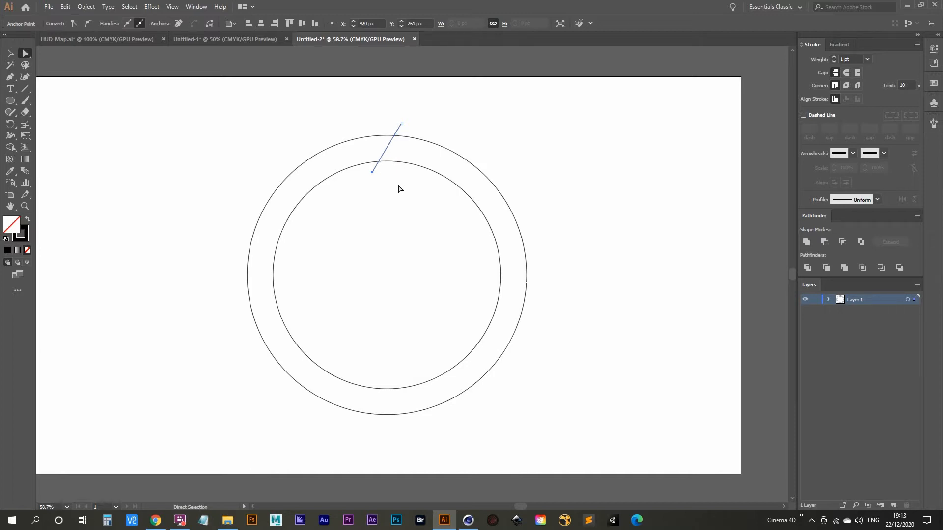
click(398, 242)
key(v)
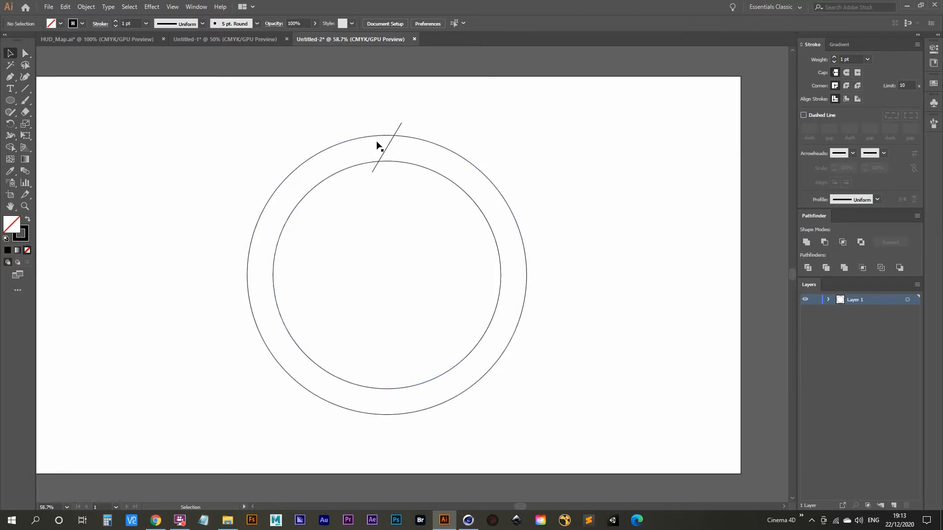
Draw a black-filled circle about 27 px in diameter and align it to the centre of the artboard.
click(389, 150)
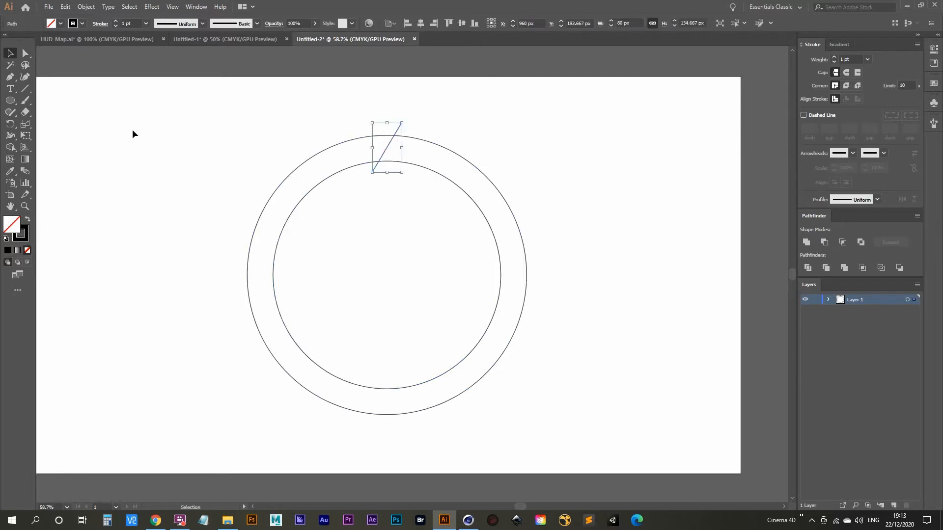
click(11, 128)
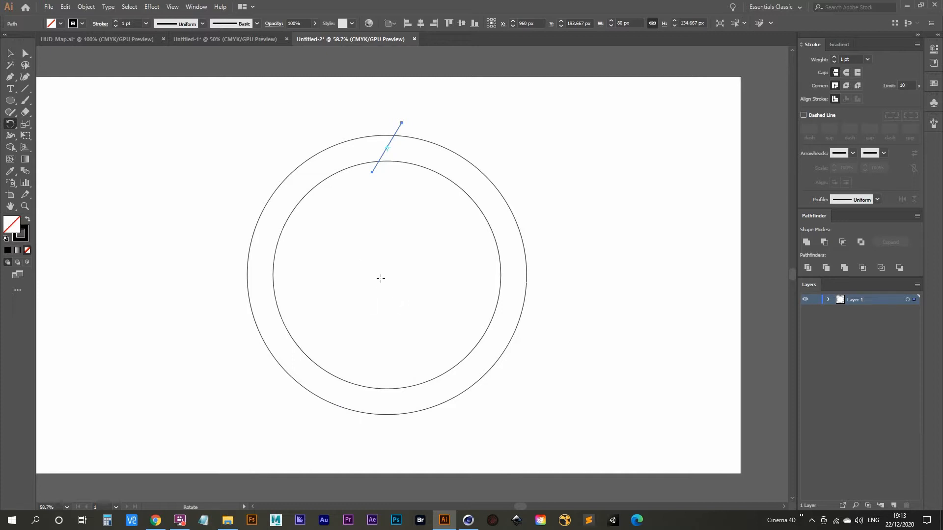
click(10, 100)
drag(342, 235, 349, 239)
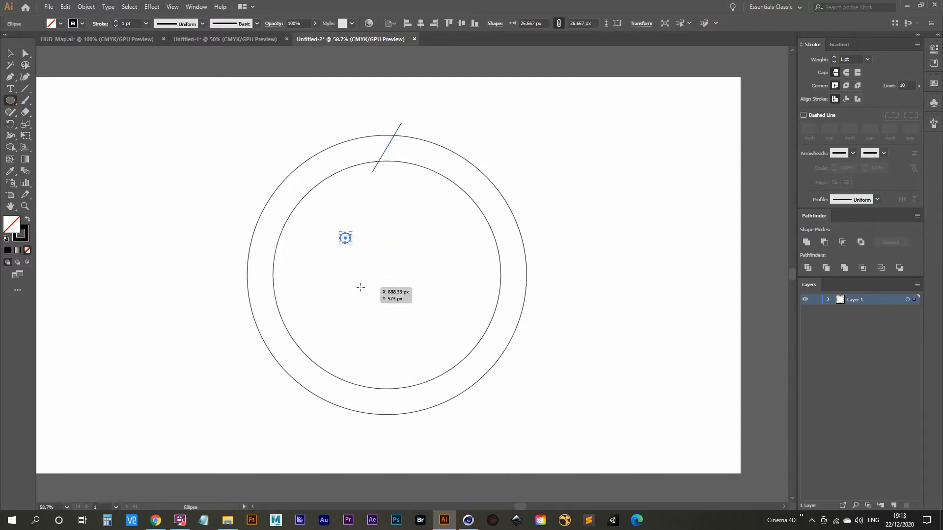
key(shift+x)
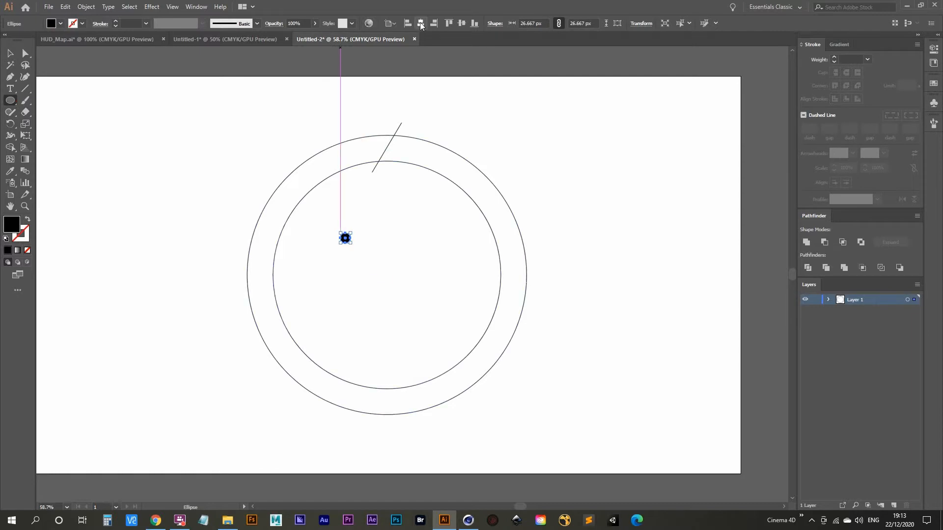
click(421, 23)
click(461, 23)
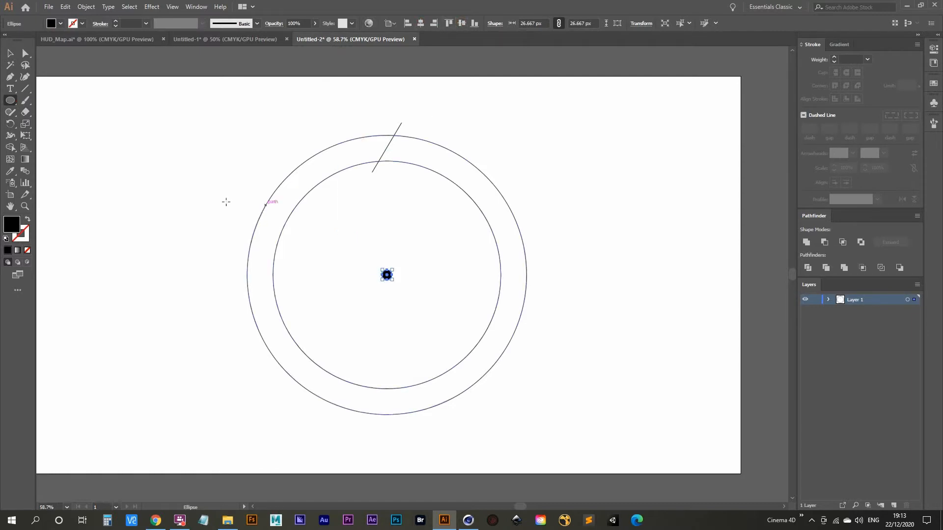
key(v)
click(190, 196)
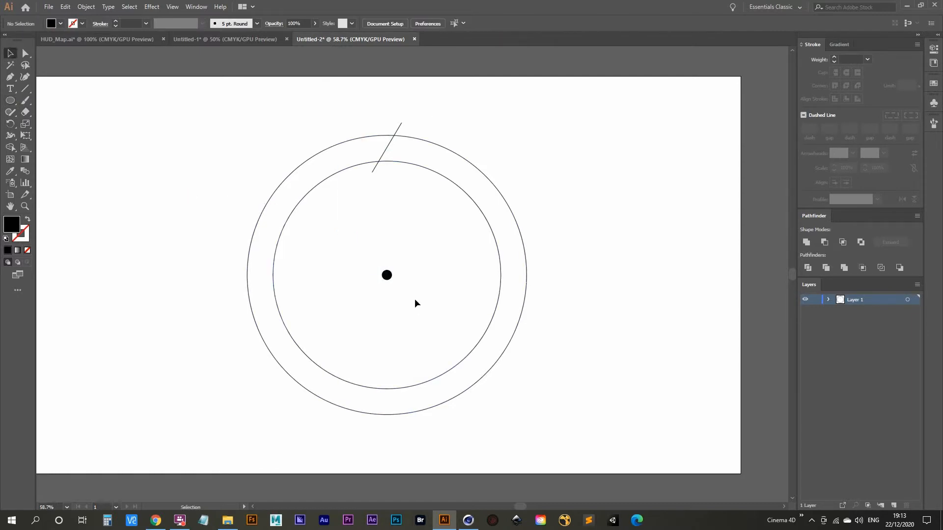
Create a copy of the slanted line rotated by 360/60 degrees around the centre dot.
click(389, 145)
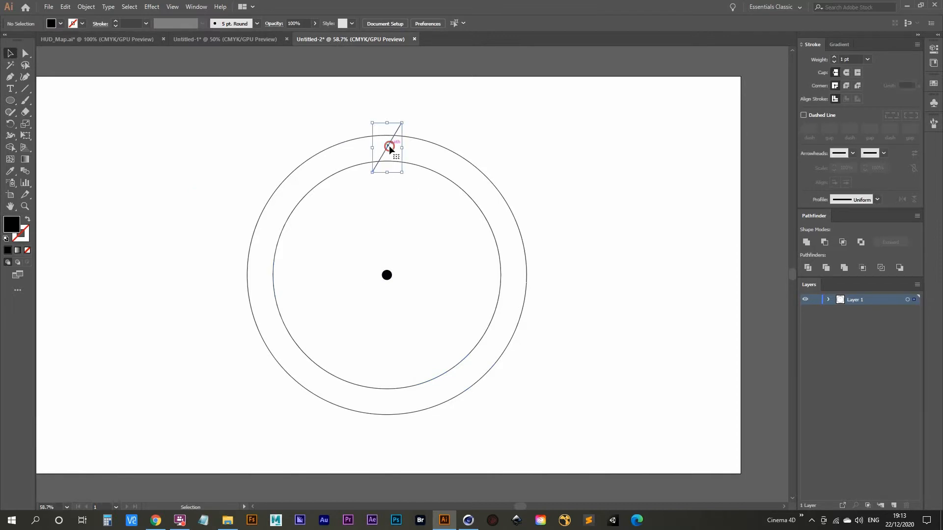
key(r)
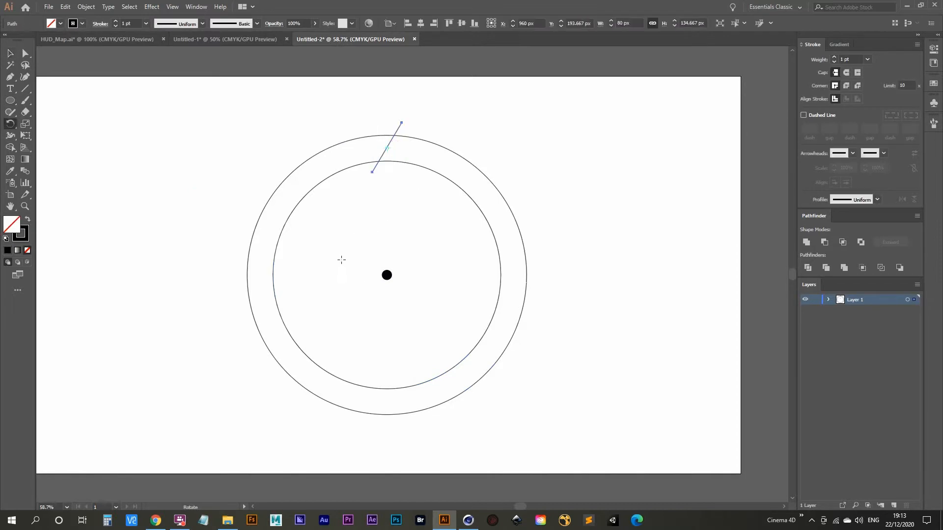
key(v)
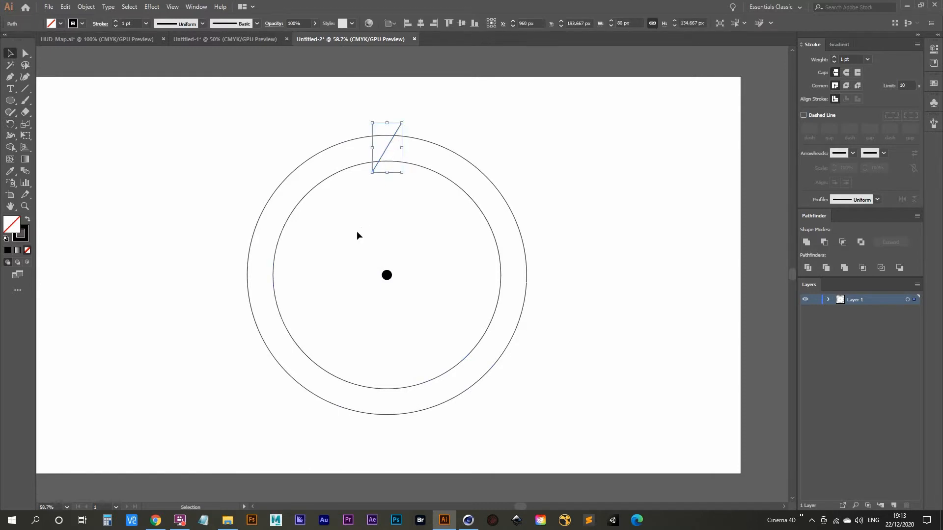
key(r)
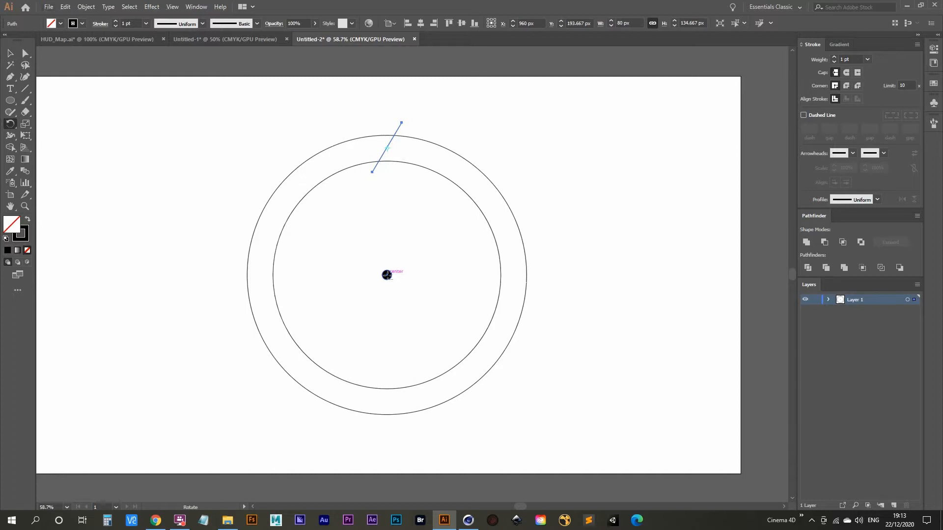
alt+click(387, 275)
drag(619, 144, 616, 114)
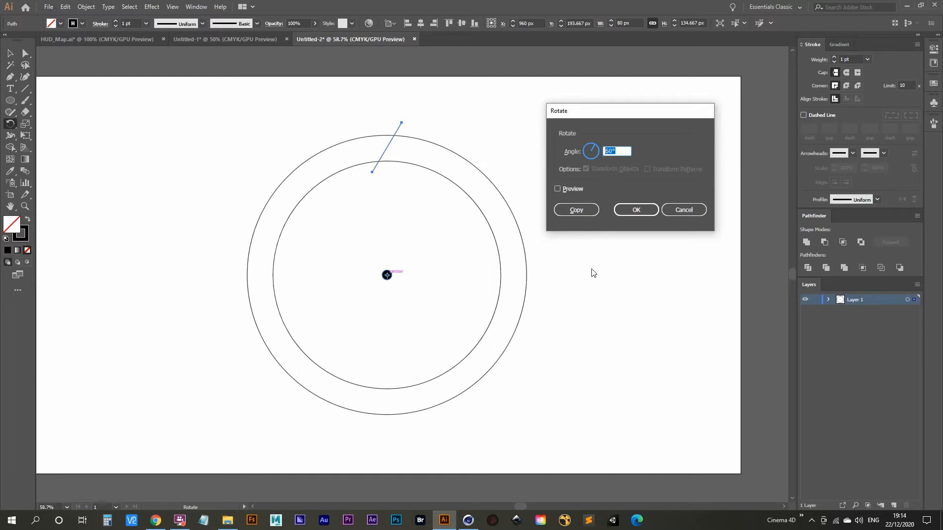
text(360/60)
click(577, 210)
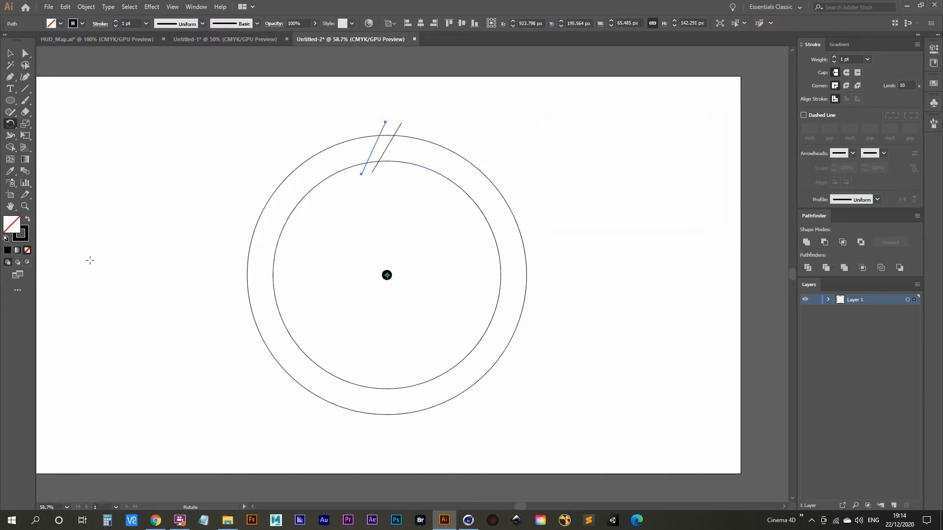
Repeat the rotated copy until slanted hatch lines run around almost the whole ring.
key(v)
key(ctrl+d)
key(ctrl+d)
key(ctrl+d)
key(ctrl+d)
key(ctrl+d)
key(ctrl+d)
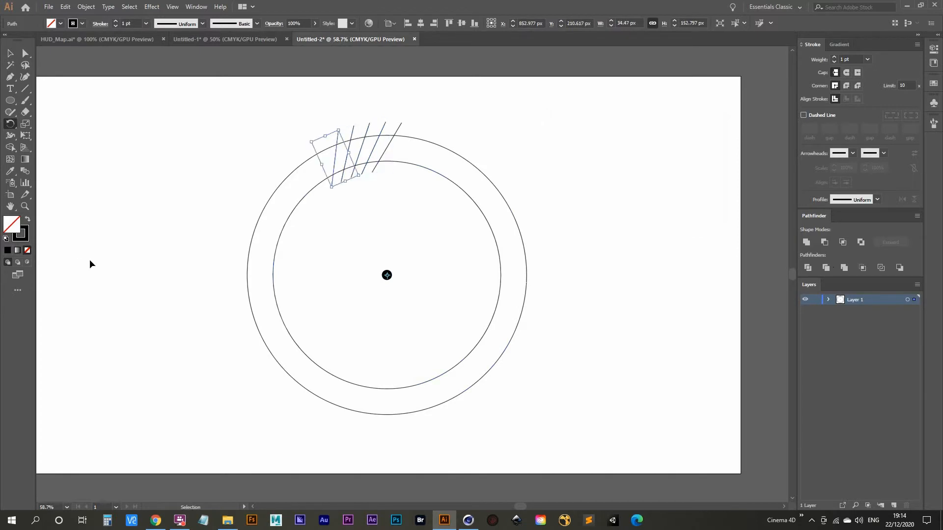
key(ctrl+d)
key(ctrl+d)
key(ctrl+d)
key(ctrl+d)
key(ctrl+d)
key(ctrl+d)
key(ctrl+d)
key(ctrl+d)
key(ctrl+d)
key(ctrl+d)
key(ctrl+d)
key(ctrl+d)
key(ctrl+d)
key(ctrl+d)
key(ctrl+d)
key(ctrl+d)
key(ctrl+d)
key(ctrl+d)
key(ctrl+d)
key(ctrl+d)
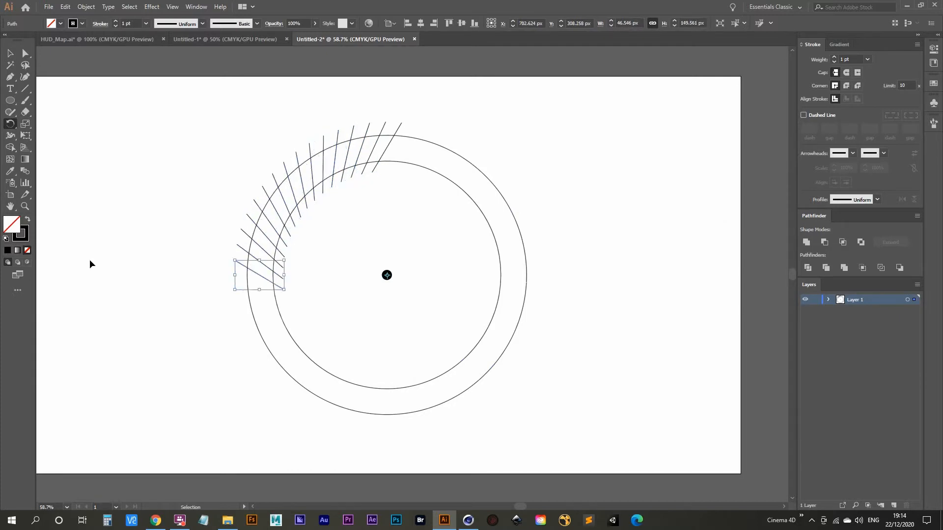
key(ctrl+d)
key(ctrl+d)
key(ctrl+d)
key(ctrl+d)
key(ctrl+d)
key(ctrl+d)
key(ctrl+d)
key(ctrl+d)
key(ctrl+d)
key(ctrl+d)
key(ctrl+d)
key(ctrl+d)
key(ctrl+d)
key(ctrl+d)
key(ctrl+d)
key(ctrl+d)
key(ctrl+d)
key(ctrl+d)
key(ctrl+d)
key(ctrl+d)
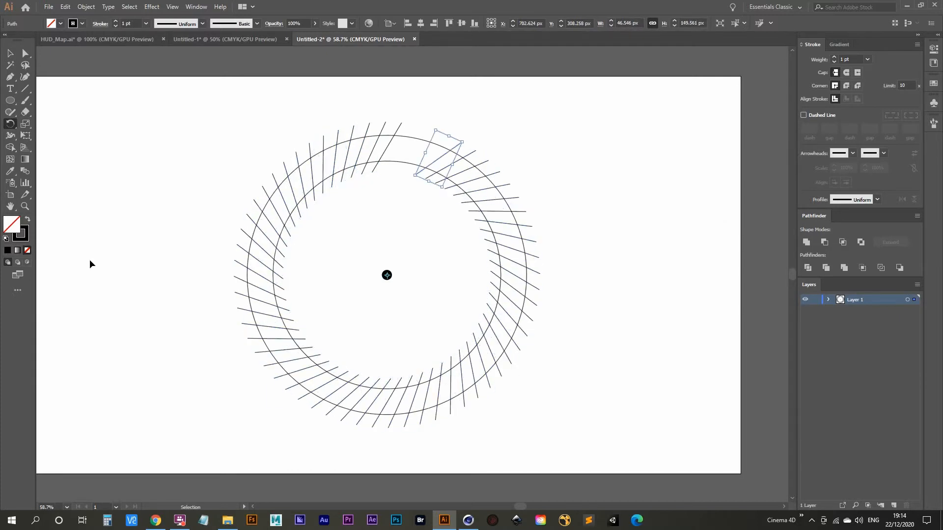
Undo the surplus copies so hatch lines cover only the ring's upper-left section, and deselect everything.
key(ctrl+z)
key(ctrl+z)
key(ctrl+z)
key(ctrl+z)
key(ctrl+z)
key(ctrl+z)
key(ctrl+z)
key(ctrl+z)
key(ctrl+z)
key(ctrl+z)
key(ctrl+z)
key(ctrl+z)
key(ctrl+z)
key(ctrl+z)
key(ctrl+z)
key(ctrl+z)
key(ctrl+z)
key(ctrl+z)
key(ctrl+z)
key(ctrl+z)
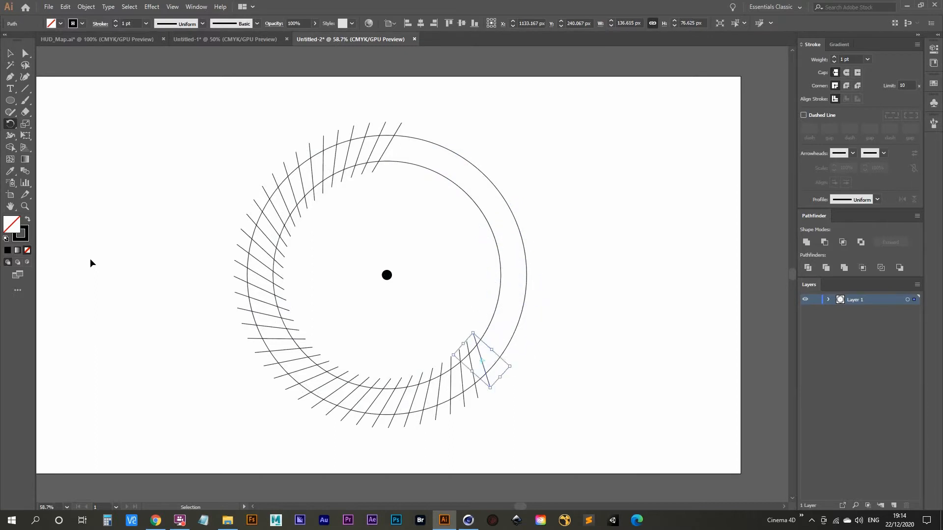
key(ctrl+z)
key(ctrl+z)
key(ctrl+z)
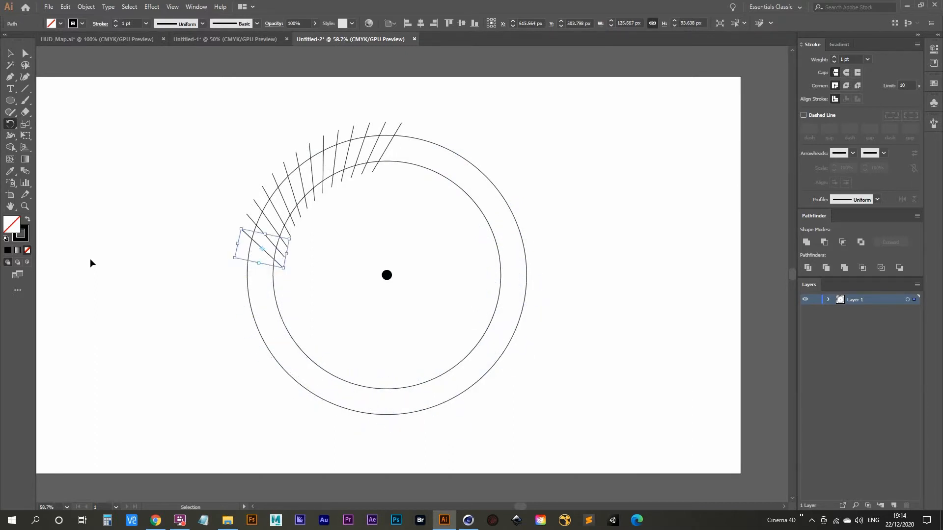
key(r)
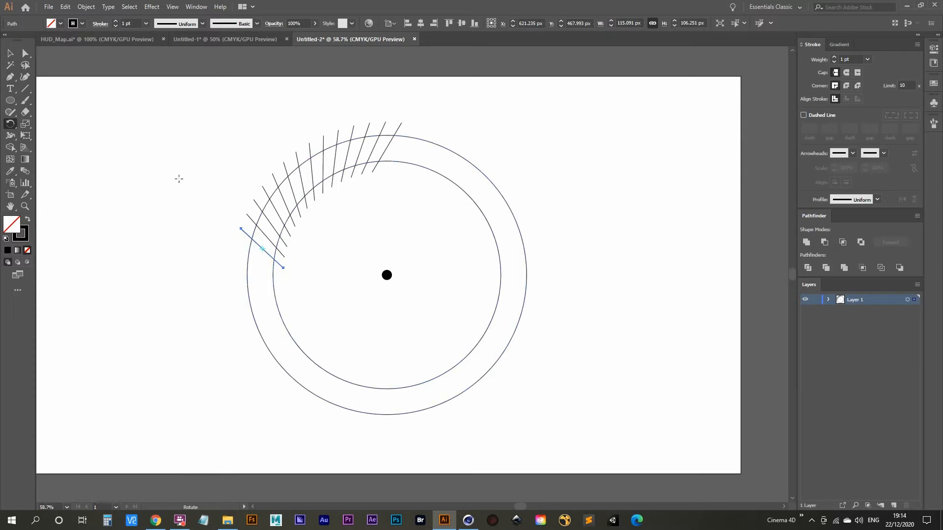
key(v)
click(164, 182)
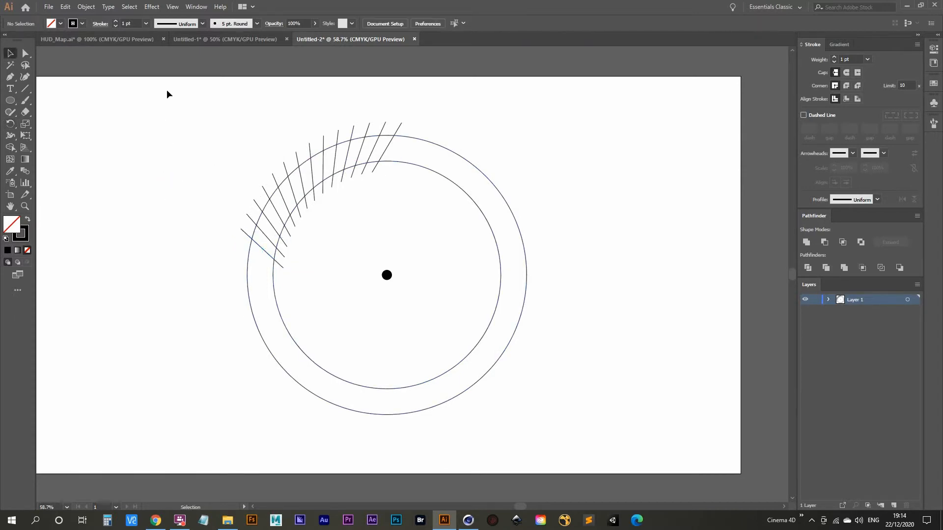
Select the circles and hatch lines and trim off the line ends outside the outer circle with the Shape Builder.
drag(167, 89, 558, 429)
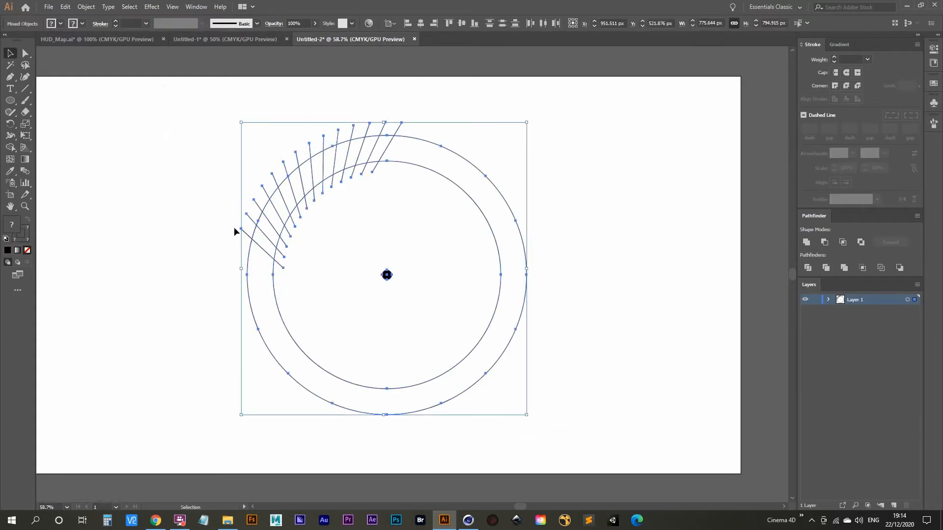
drag(142, 116, 605, 452)
key(shift+m)
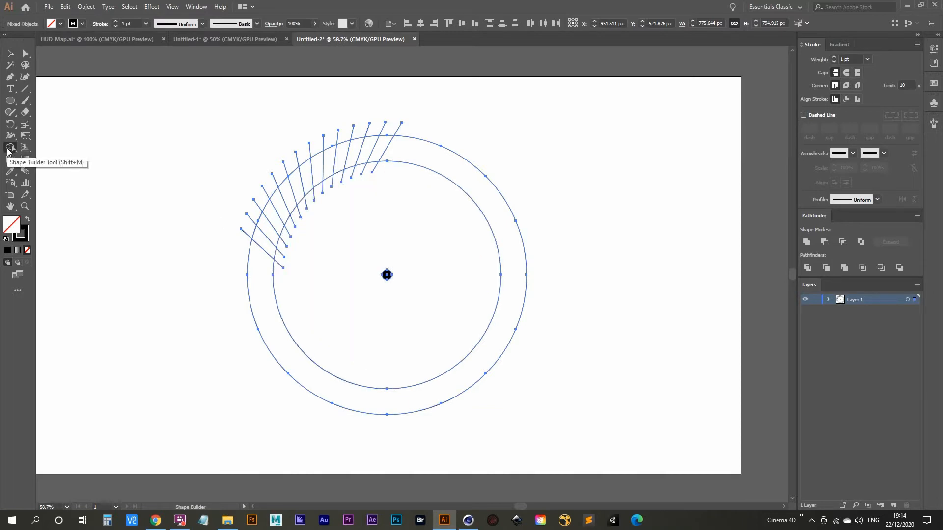
alt+scroll(247, 237, up, 3)
drag(246, 243, 171, 396)
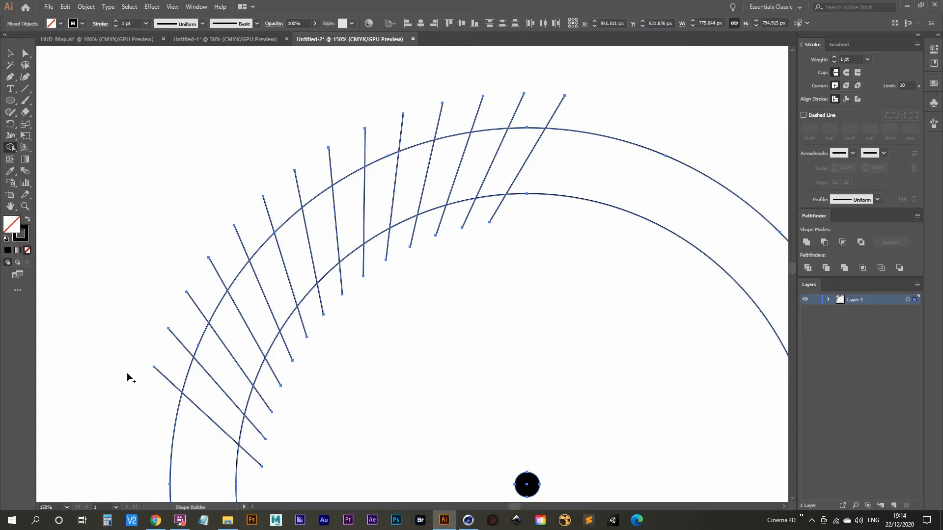
mouse_move(148, 396)
mouse_down()
mouse_move(169, 333)
mouse_move(242, 242)
mouse_move(374, 143)
mouse_move(602, 113)
mouse_up()
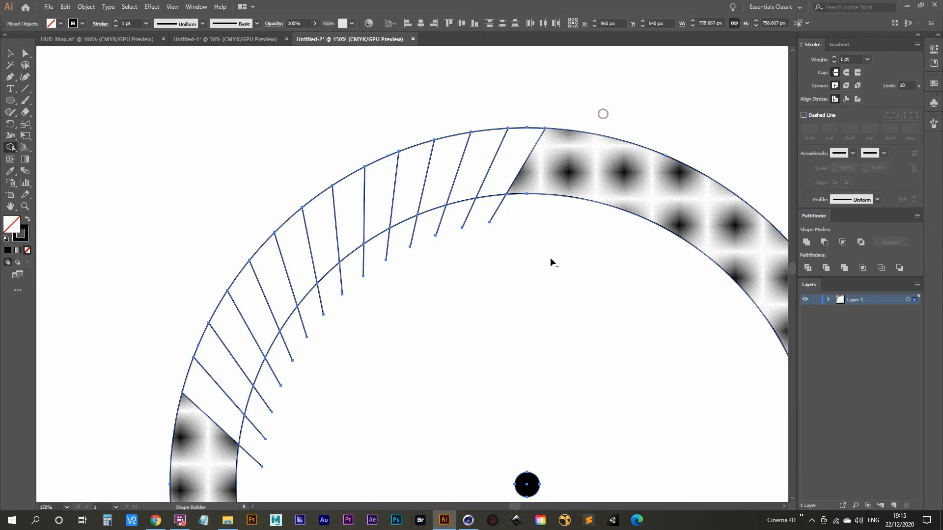
Try to trim the hatch line ends inside the inner circle with the Shape Builder, and deselect the artwork.
mouse_move(520, 213)
mouse_down()
mouse_move(394, 255)
mouse_move(322, 309)
mouse_move(271, 402)
mouse_move(253, 467)
mouse_move(263, 390)
mouse_move(371, 279)
mouse_move(506, 205)
mouse_move(401, 236)
mouse_move(394, 249)
mouse_up()
alt+scroll(409, 294, down, 2)
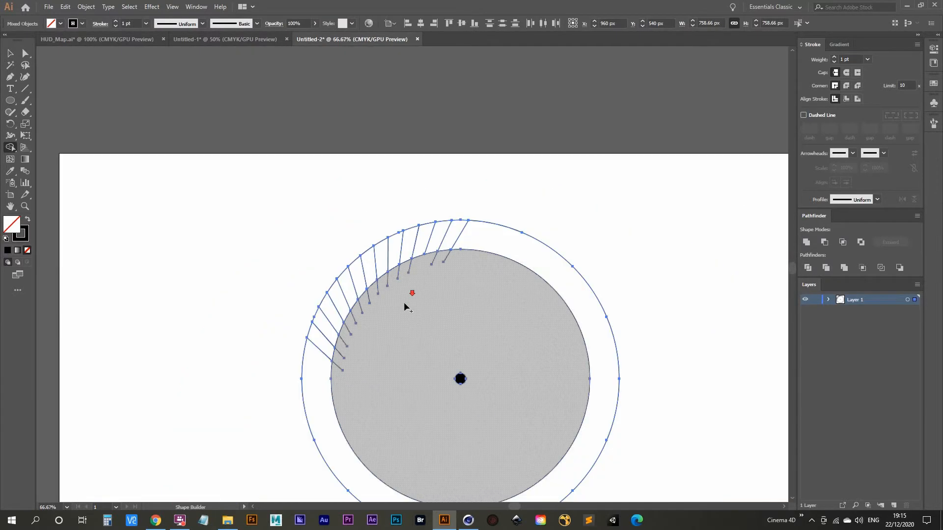
drag(408, 337, 393, 291)
key(v)
click(227, 269)
drag(251, 300, 216, 290)
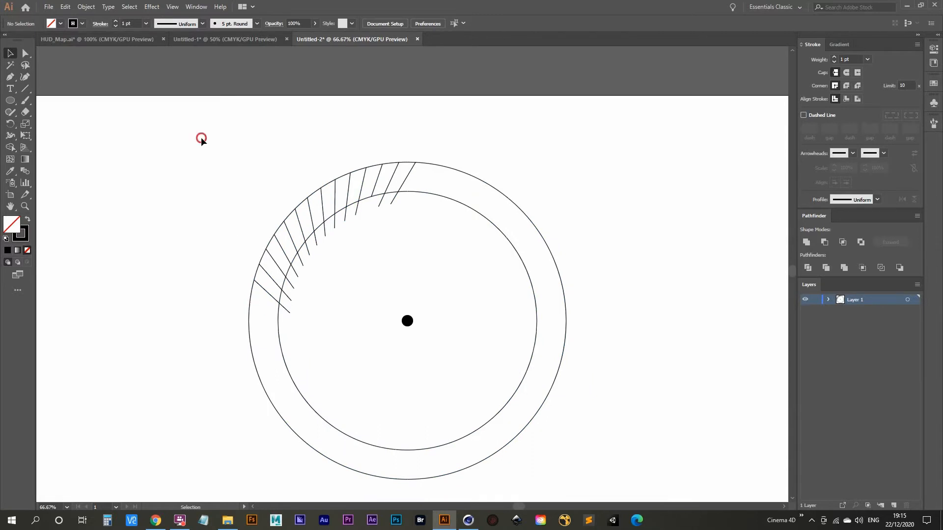
Select all circles, the centre dot and the hatch lines, and apply Outline Stroke to their paths.
drag(201, 137, 646, 489)
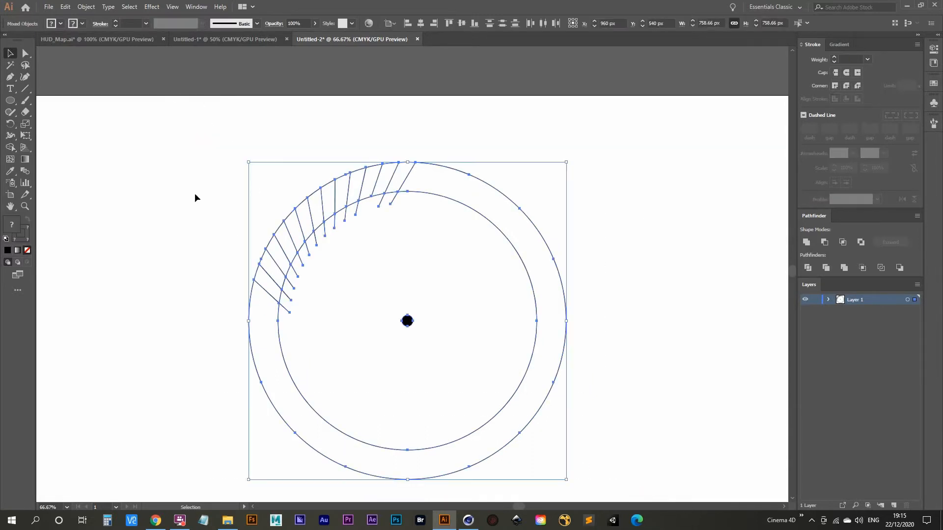
alt+scroll(272, 236, up, 1)
drag(152, 247, 116, 192)
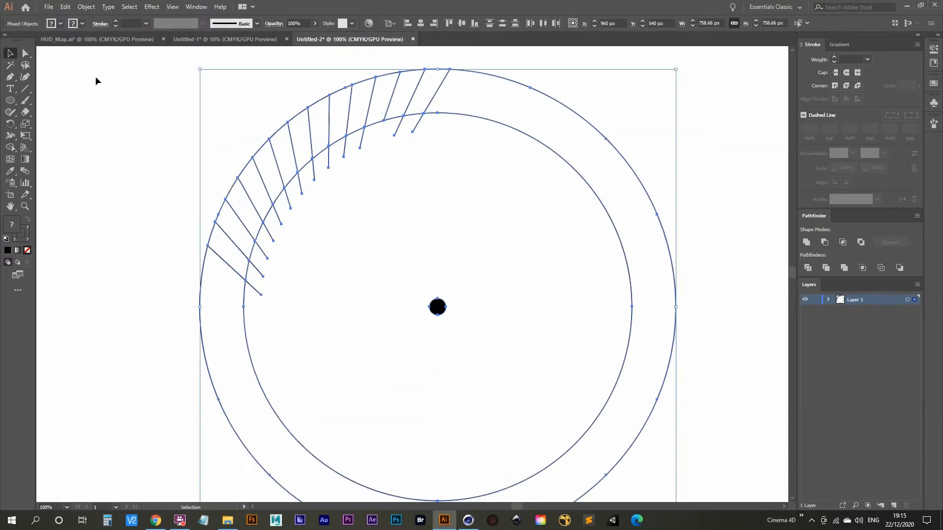
click(93, 8)
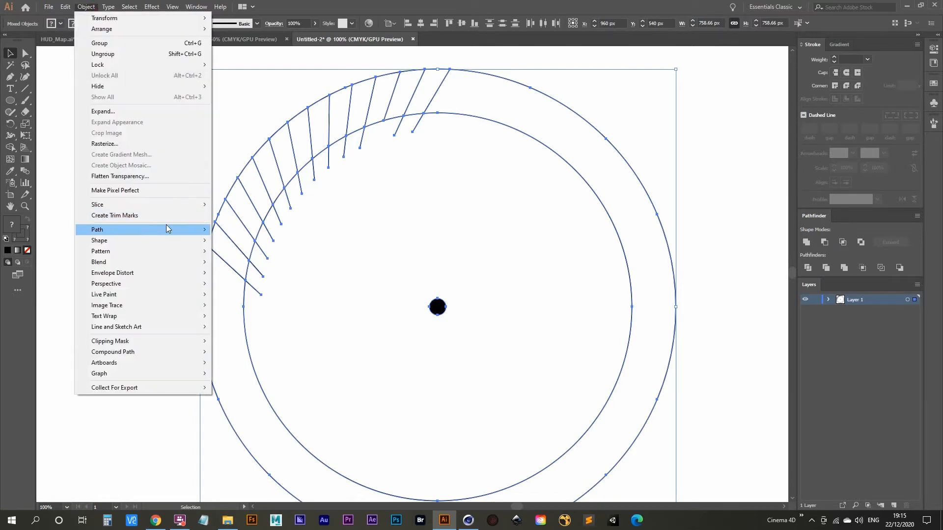
mouse_move(127, 227)
click(248, 254)
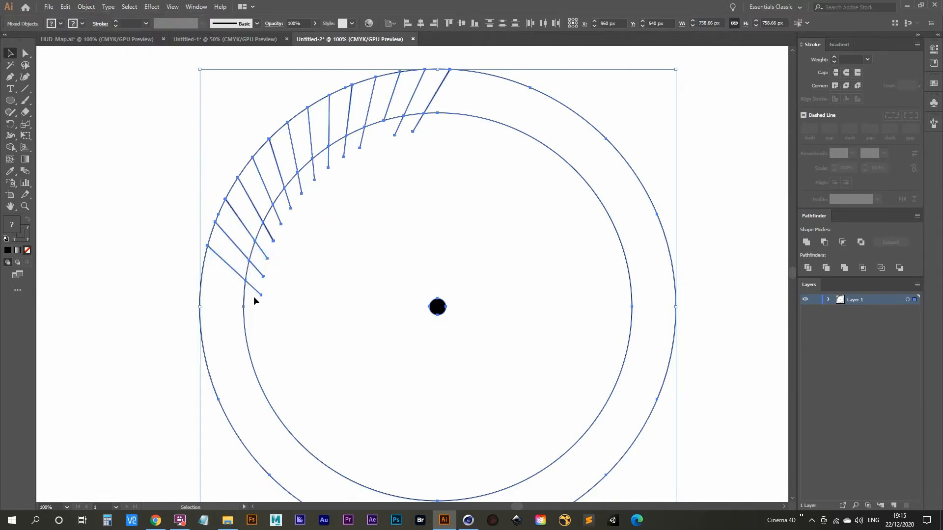
Remove the hatch line ends protruding inside the inner circle with the Shape Builder and deselect everything.
key(shift+m)
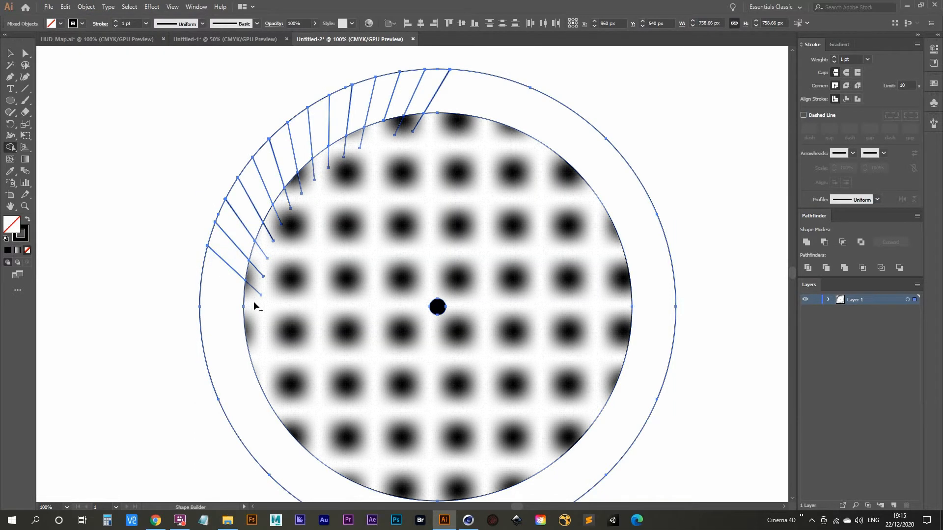
mouse_move(254, 301)
alt+mouse_down()
mouse_move(256, 266)
mouse_move(281, 208)
mouse_move(329, 154)
mouse_move(427, 126)
alt+mouse_up()
key(v)
click(132, 227)
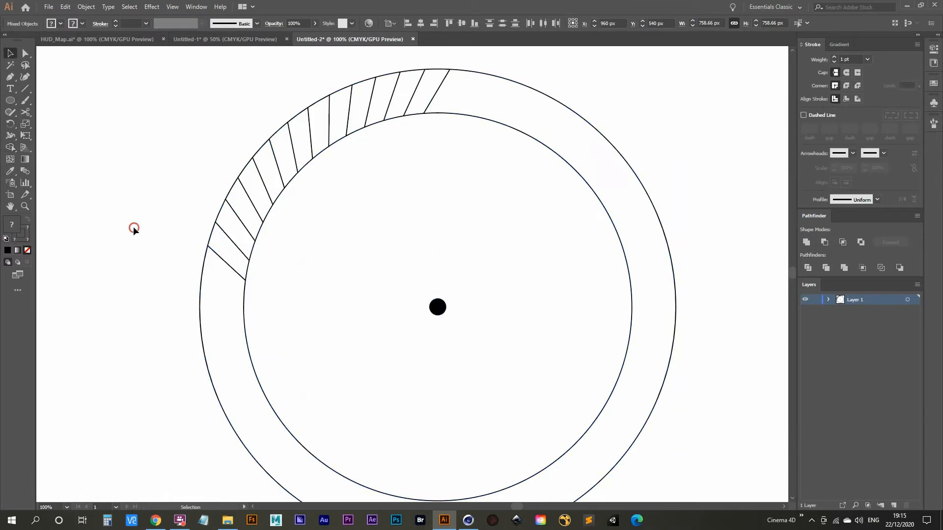
Switch to the HUD_Map.ai document and examine the hatched segments of its ring up close.
key(ctrl+minus)
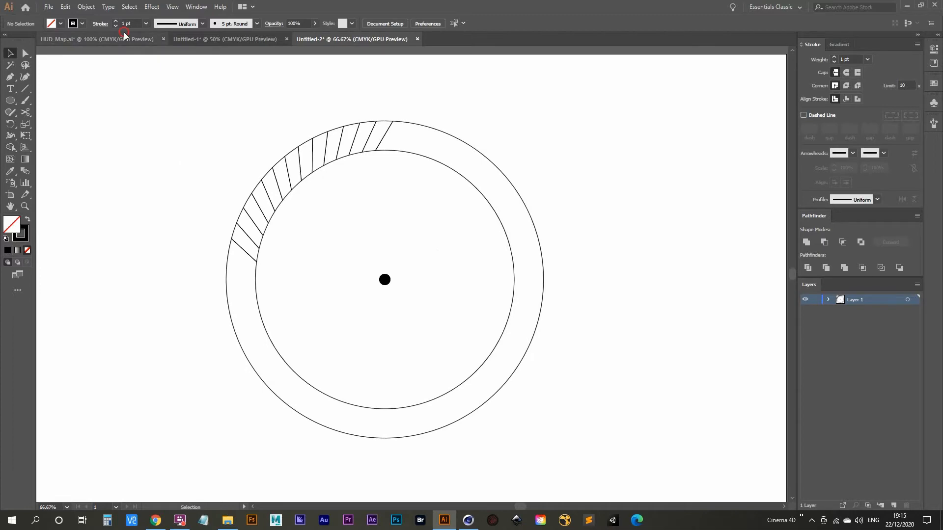
click(74, 39)
alt+scroll(395, 147, up, 2)
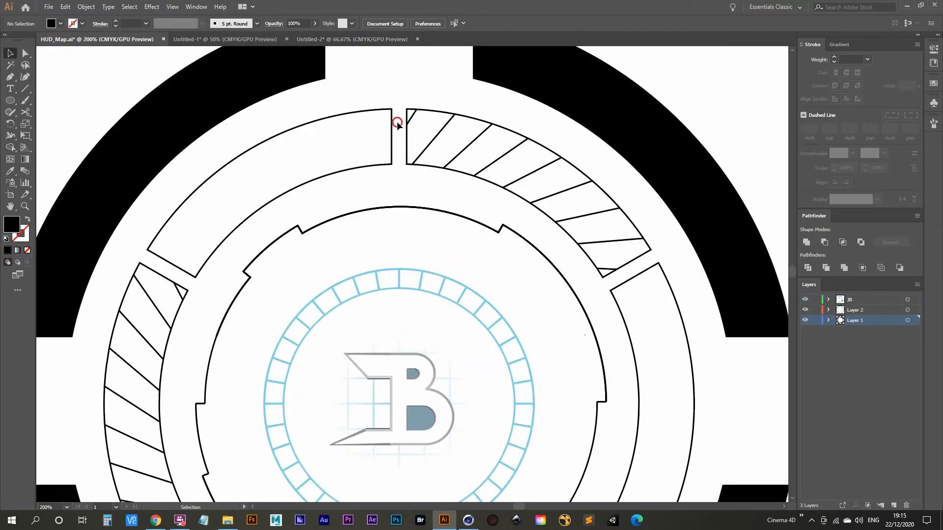
click(155, 265)
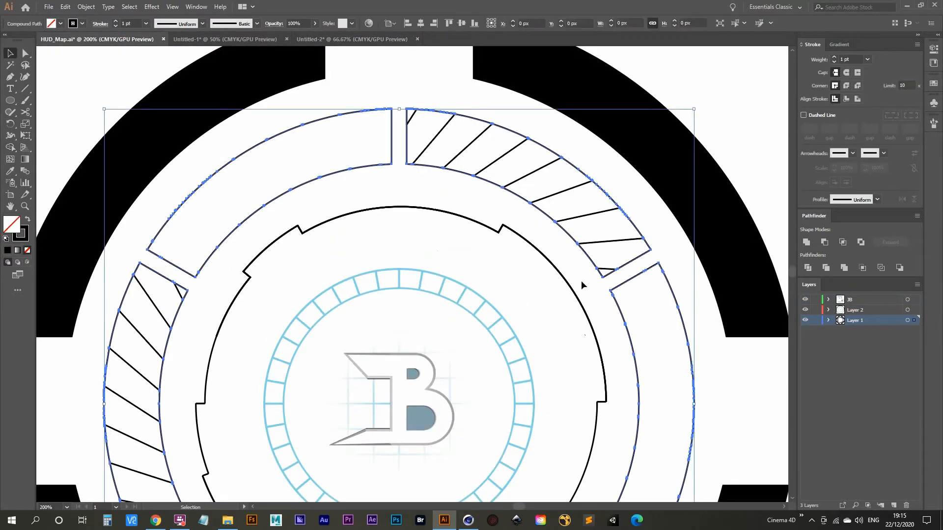
click(604, 275)
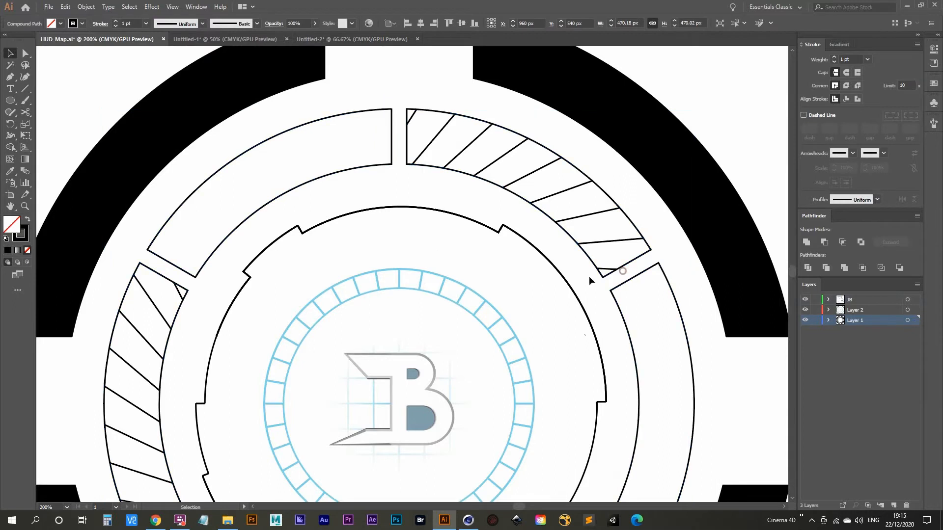
In the Untitled-2 document, draw a narrow vertical rectangle about 33 by 939 px through the centre of the two circles.
click(329, 38)
scroll(320, 295, down, 1)
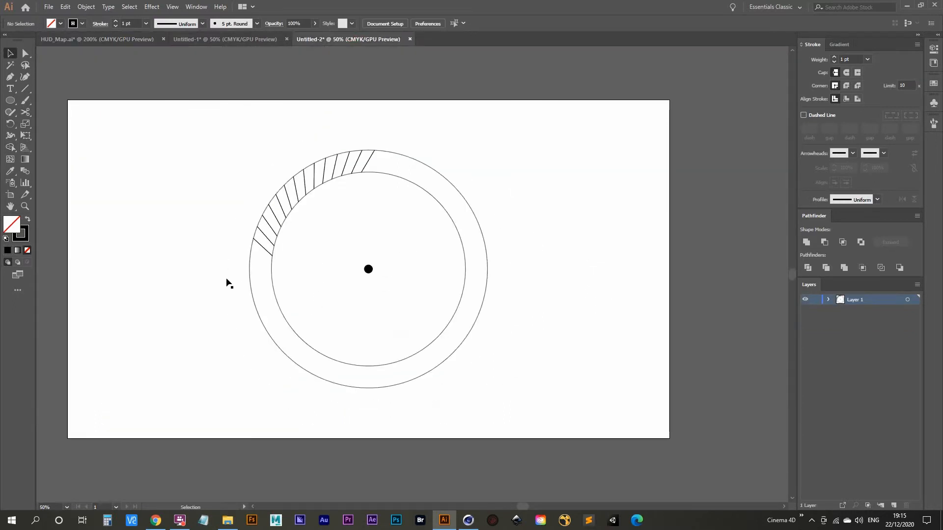
click(10, 100)
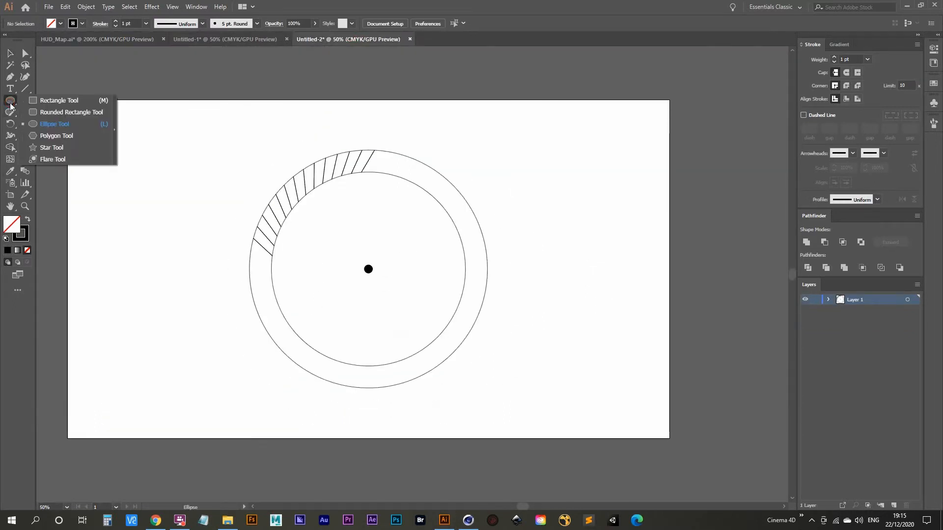
click(59, 99)
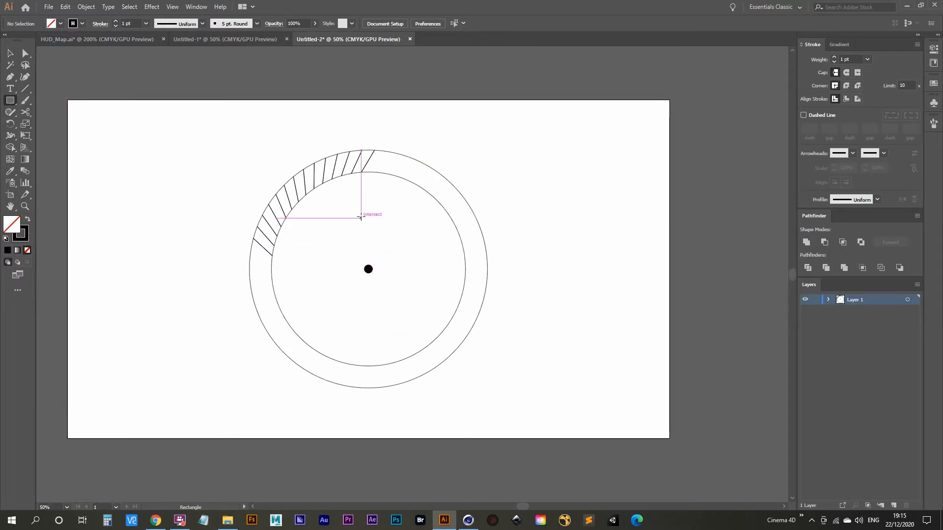
mouse_move(365, 122)
mouse_down()
mouse_move(367, 269)
mouse_move(379, 276)
mouse_move(375, 417)
mouse_up()
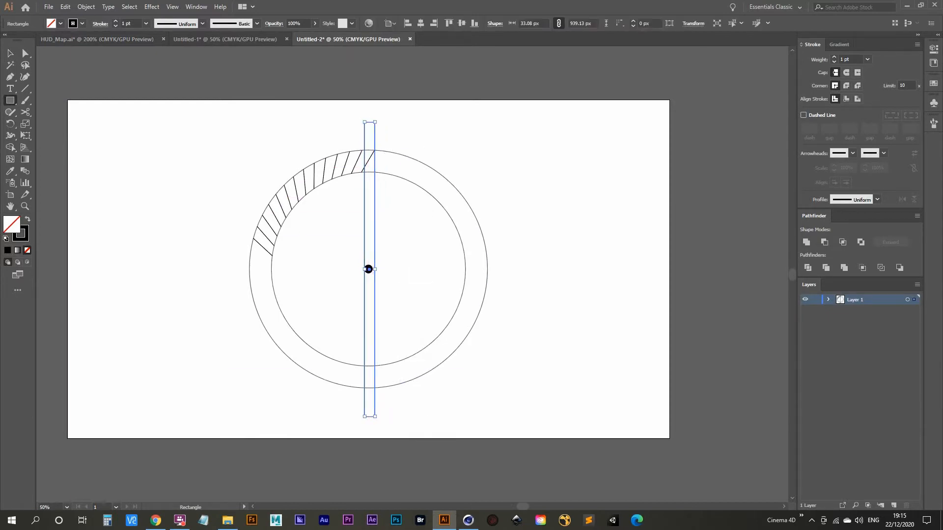
Swap the rectangle's fill and stroke to make it a solid black bar, and centre it on the artboard.
click(28, 222)
key(v)
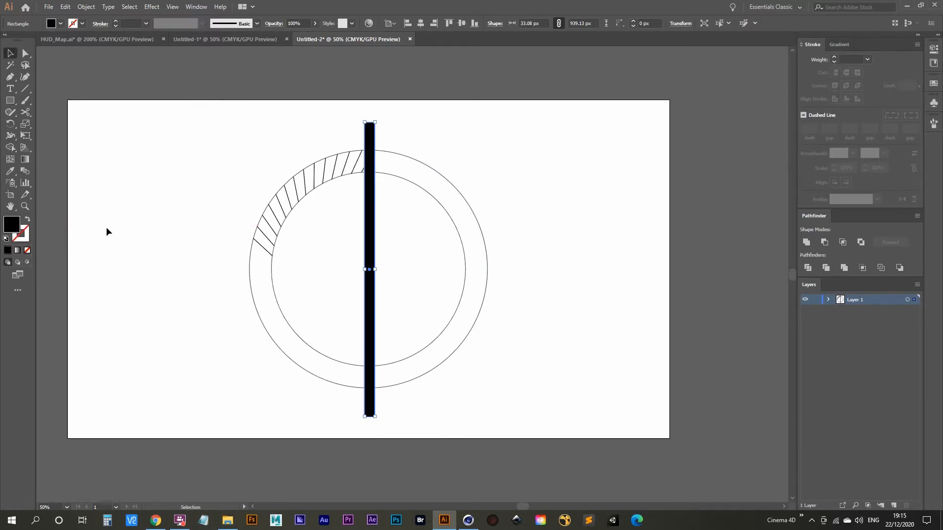
click(343, 225)
click(369, 212)
click(421, 23)
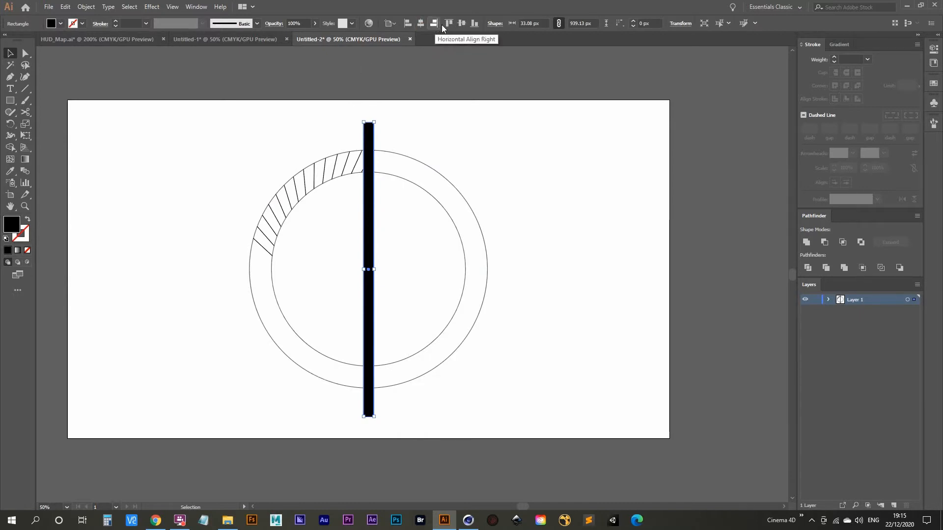
click(207, 145)
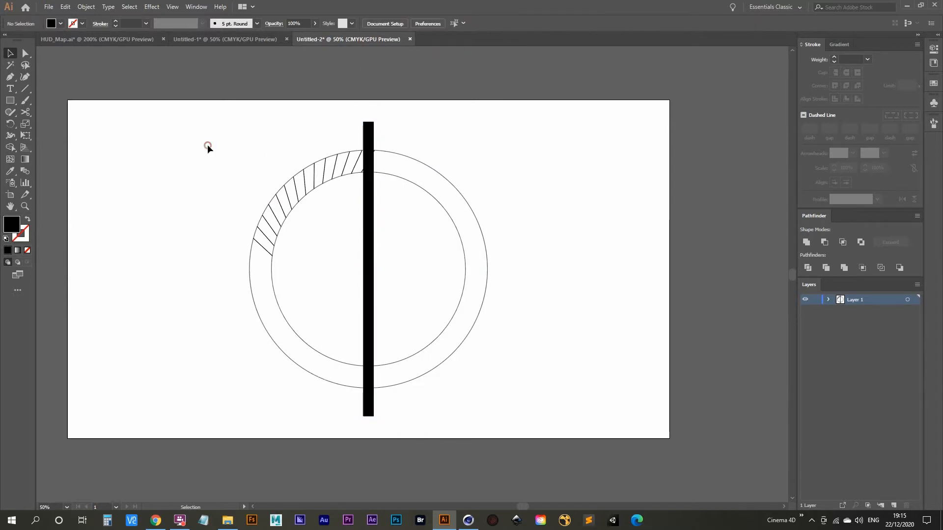
Make a rotated copy of the bar by 360/6 degrees about the circle centre, and repeat the transformation once for a third bar.
click(371, 254)
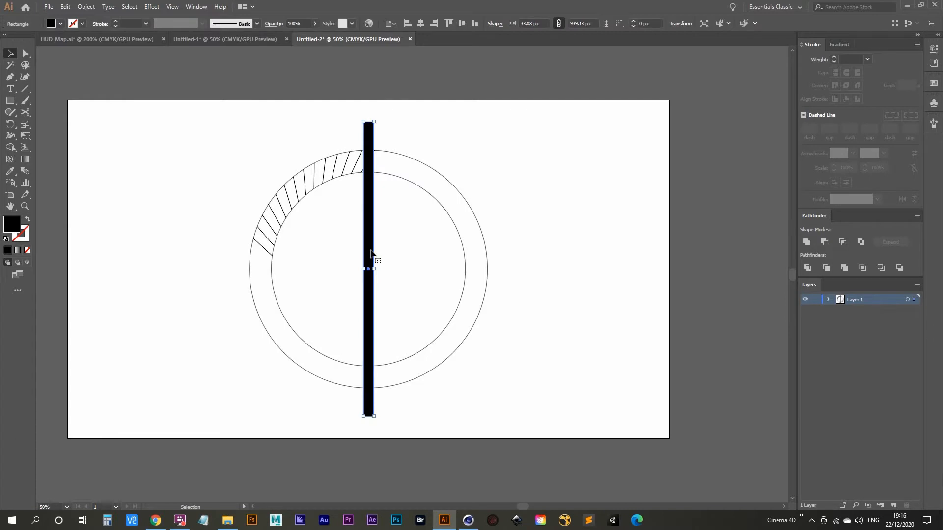
click(14, 126)
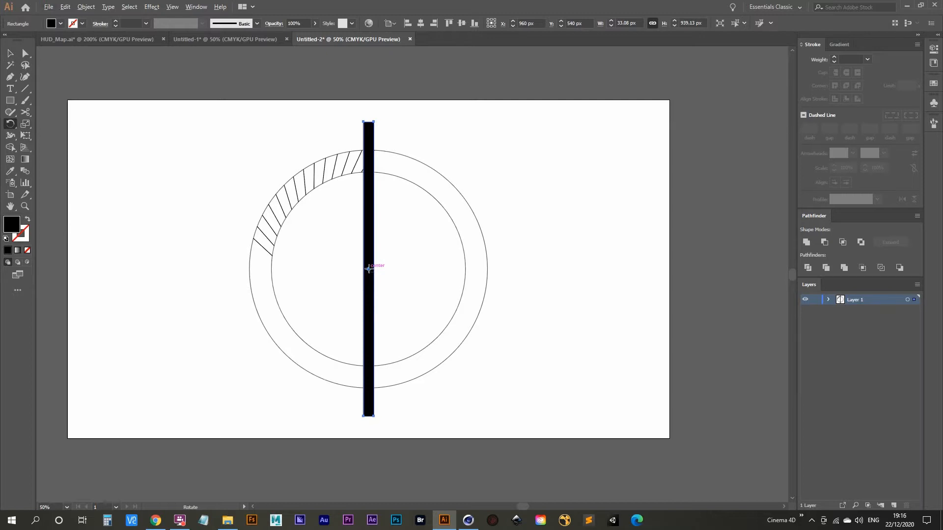
alt+click(369, 269)
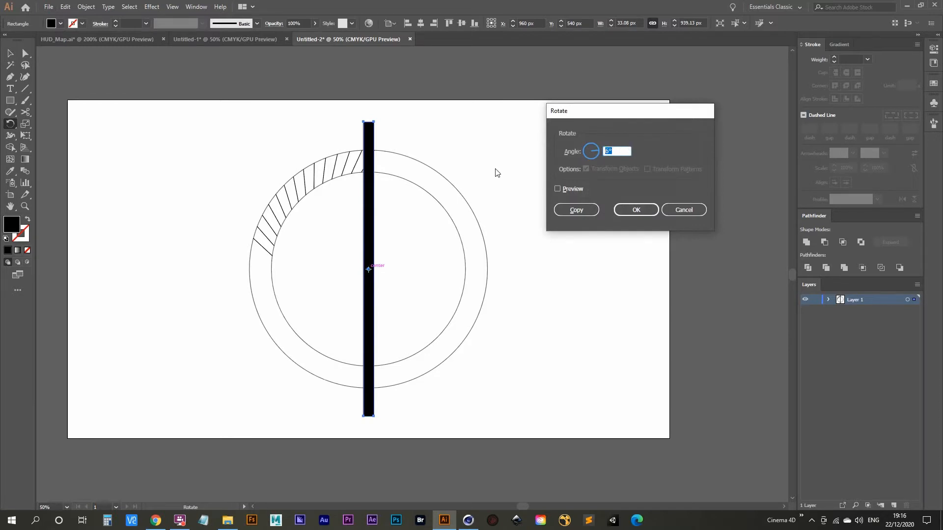
text(360/6)
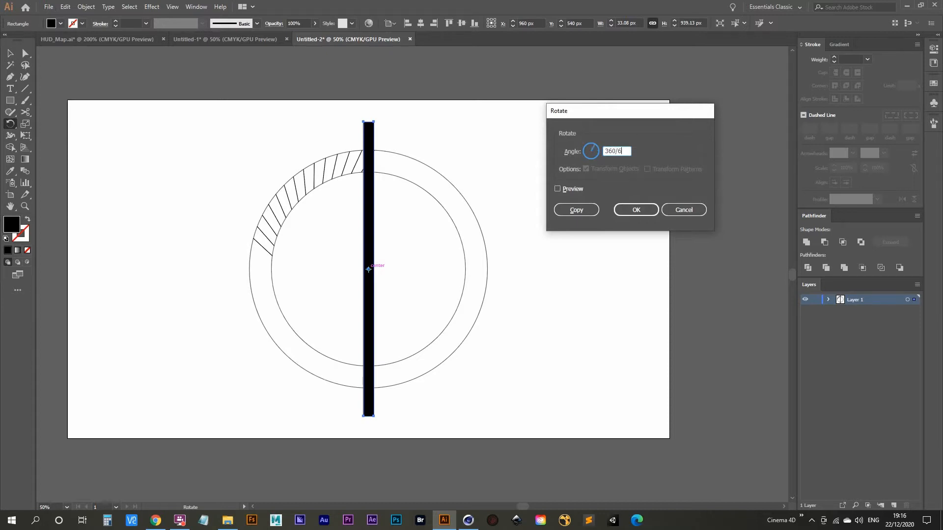
click(585, 210)
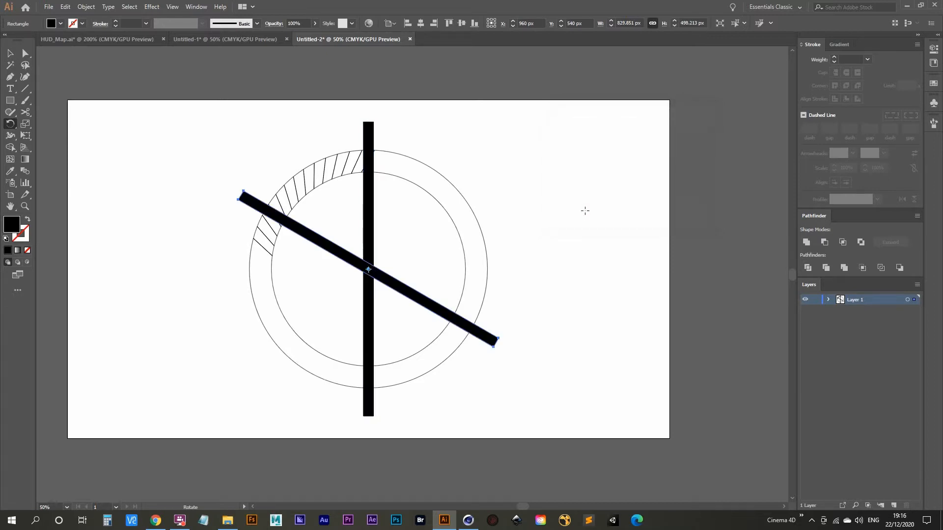
key(ctrl+d)
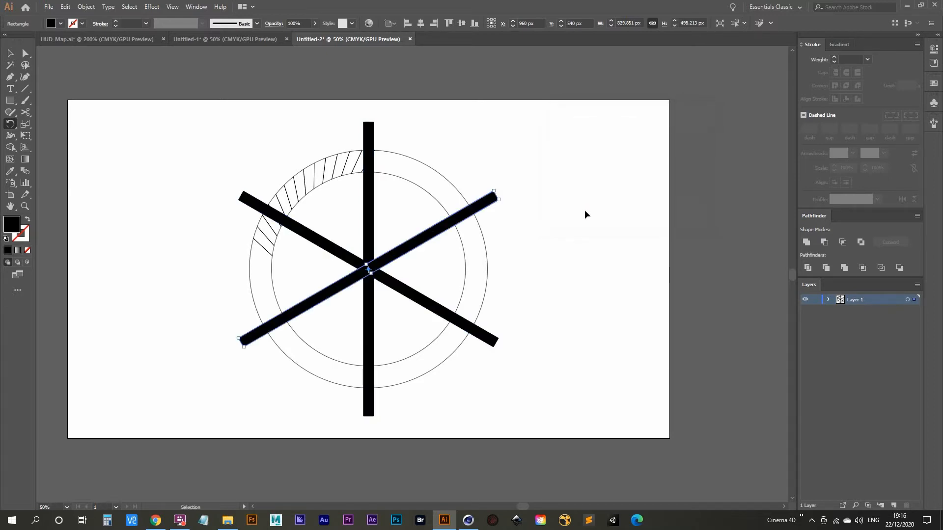
key(r)
key(v)
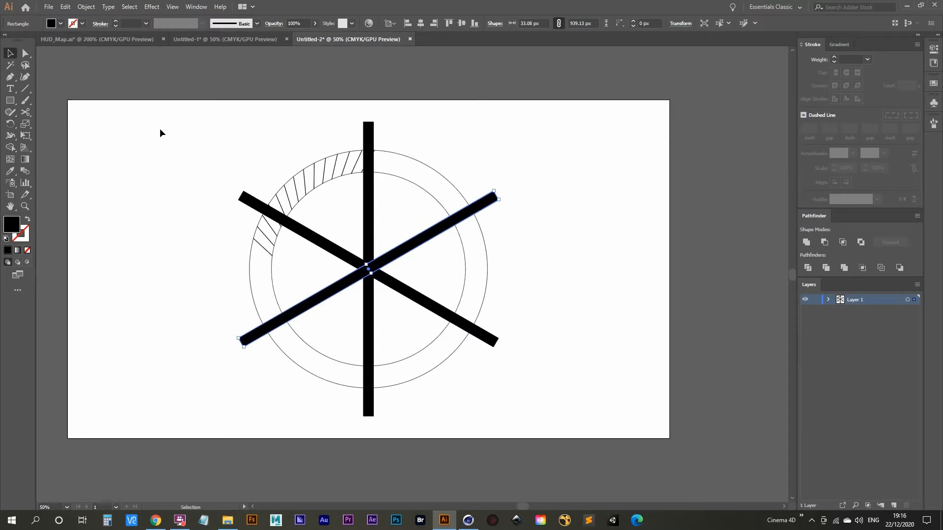
Select all the artwork and subtract the upper half of the vertical bar from the ring with the Shape Builder.
drag(158, 110, 570, 415)
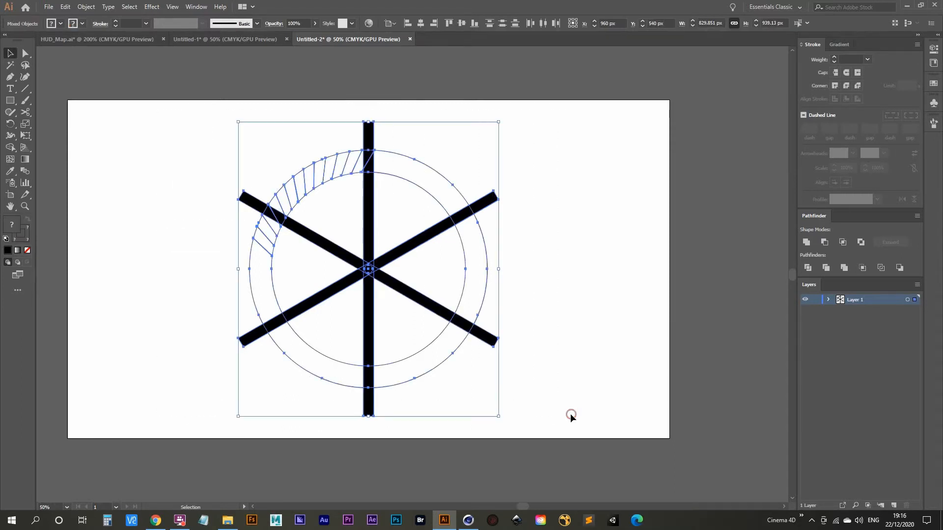
key(shift+m)
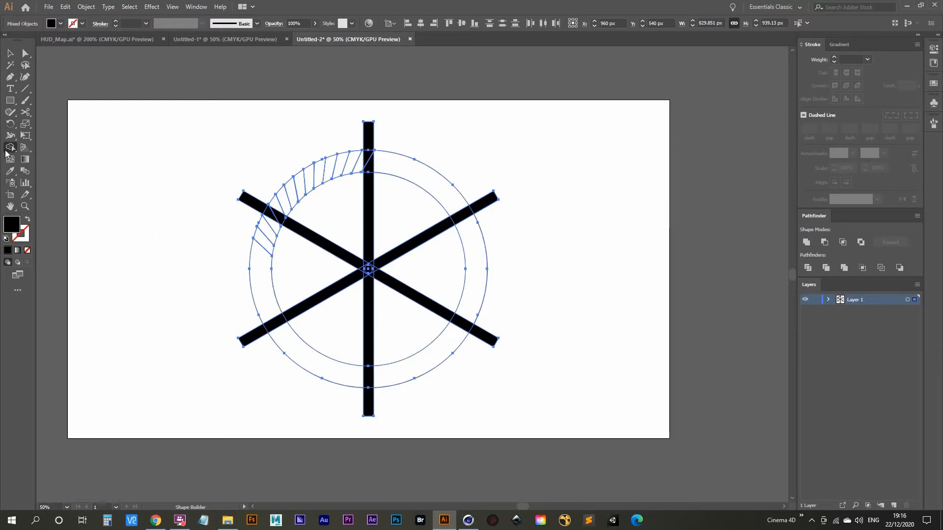
alt+scroll(351, 165, up, 3)
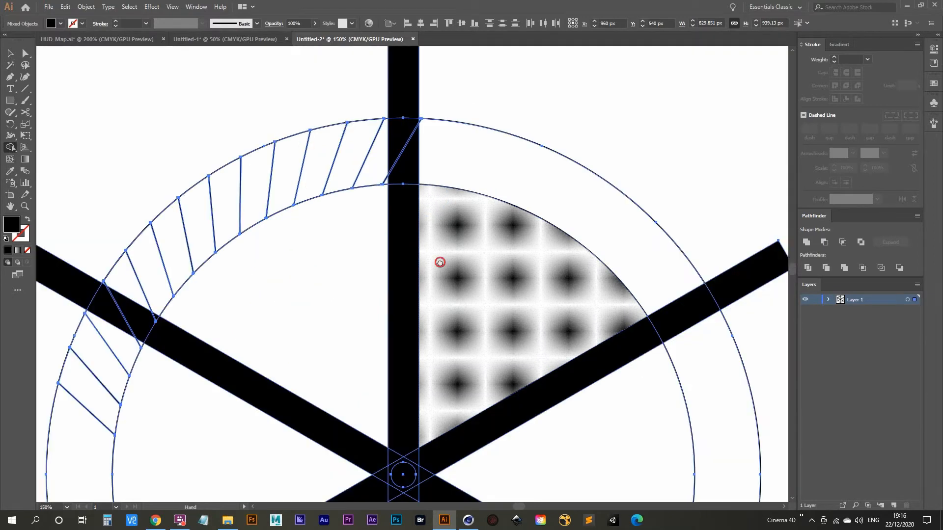
drag(440, 263, 371, 326)
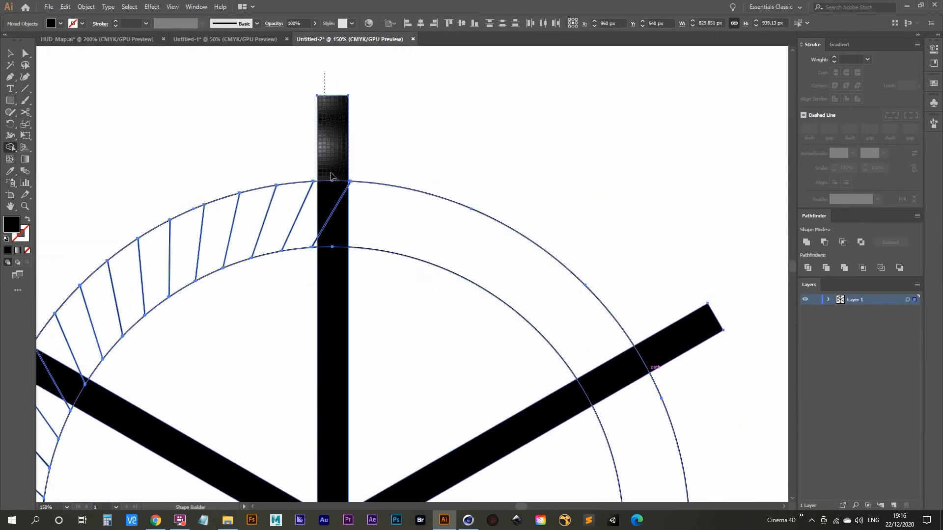
mouse_move(338, 229)
alt+mouse_down()
mouse_move(330, 274)
mouse_move(359, 141)
alt+mouse_up()
Subtract the upper-left bar and its leftover slivers from the ring to open a gap in the hatching.
alt+scroll(328, 267, down, 2)
alt+drag(81, 106, 208, 178)
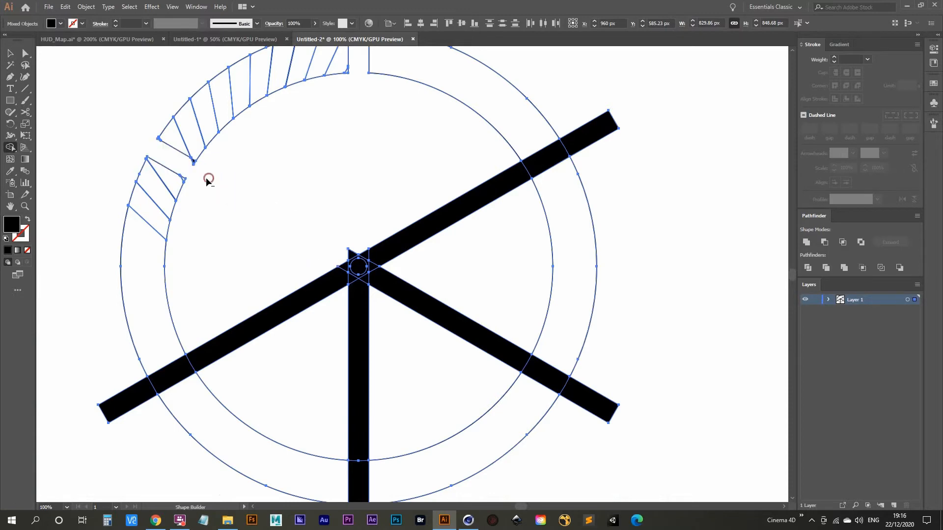
alt+scroll(192, 170, up, 2)
alt+drag(175, 151, 195, 154)
alt+scroll(235, 241, down, 2)
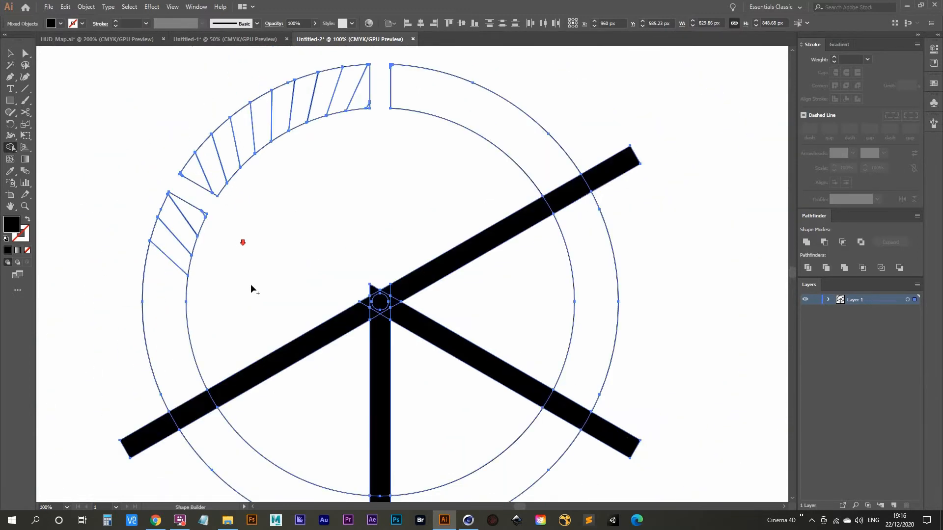
Remove the remaining bar pieces and the small dot inside the inner circle with the Shape Builder.
drag(256, 281, 241, 212)
mouse_move(320, 212)
alt+mouse_down()
mouse_move(459, 186)
mouse_move(364, 221)
mouse_move(343, 269)
mouse_move(379, 220)
mouse_move(363, 225)
mouse_move(358, 246)
alt+mouse_up()
mouse_move(412, 305)
mouse_down()
mouse_move(364, 277)
mouse_move(315, 363)
mouse_up()
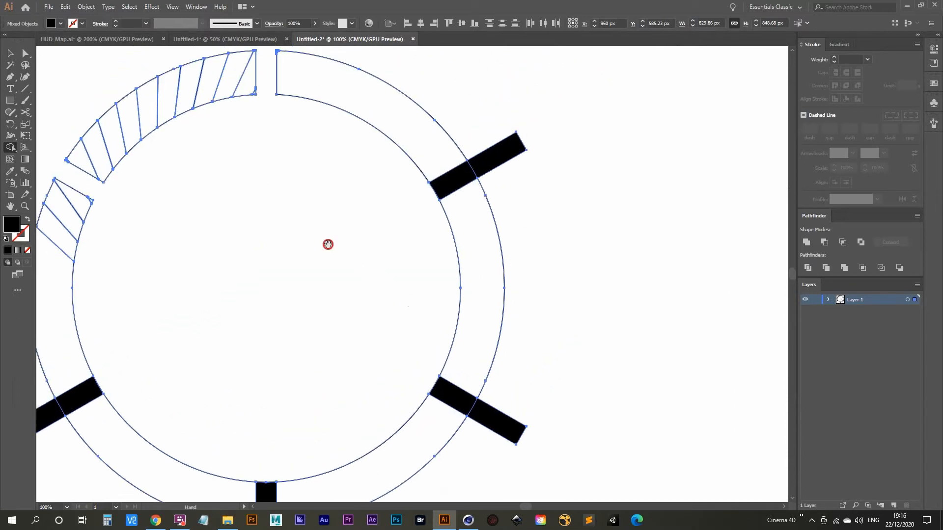
Remove the unhatched ring section on the upper right and right side, along with parts of the upper-right bar.
drag(328, 245, 370, 288)
alt+drag(419, 111, 415, 211)
alt+drag(504, 249, 530, 233)
alt+drag(580, 171, 432, 241)
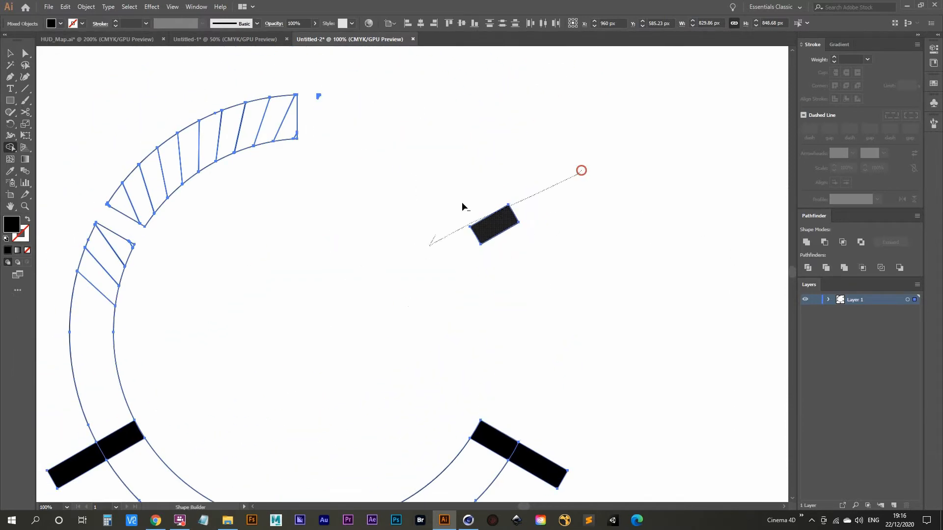
Remove the lower ring sections, the small hatched section below the upper-left gap and most of the lower bar pieces.
drag(431, 368, 414, 222)
alt+drag(464, 317, 543, 229)
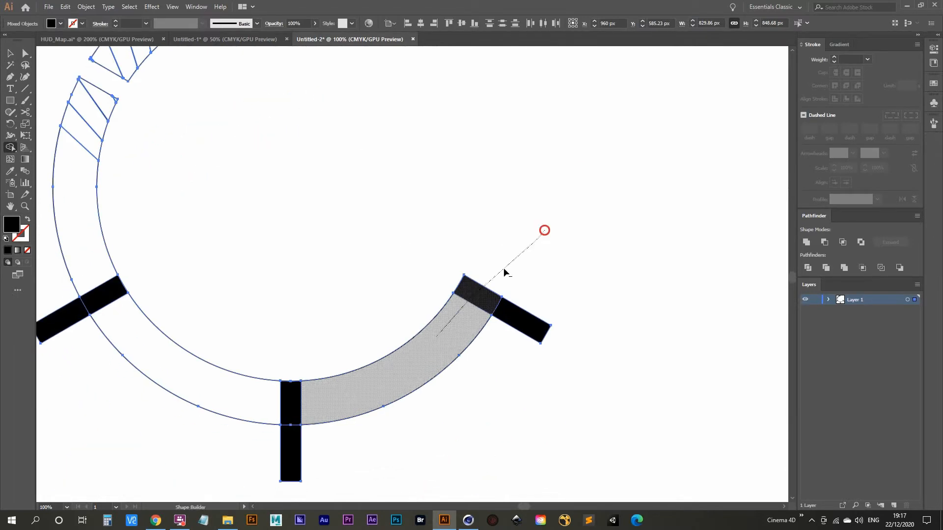
alt+drag(543, 294, 491, 344)
drag(318, 411, 528, 360)
mouse_move(583, 349)
alt+mouse_down()
mouse_move(488, 346)
mouse_move(285, 233)
mouse_move(171, 202)
alt+mouse_up()
mouse_move(444, 212)
mouse_down()
mouse_move(284, 374)
mouse_move(340, 384)
mouse_up()
mouse_move(206, 270)
mouse_down()
mouse_move(227, 217)
mouse_move(205, 245)
mouse_move(214, 337)
mouse_up()
alt+scroll(215, 337, down, 1)
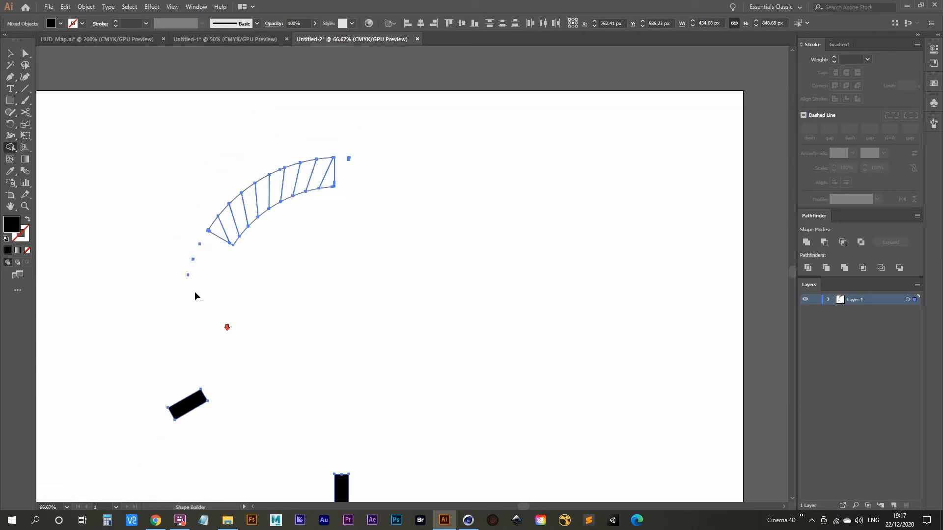
Erase the leftover bar pieces and stray fragments with the Eraser so only the large hatched arc segment remains, and deselect it.
key(shift+e)
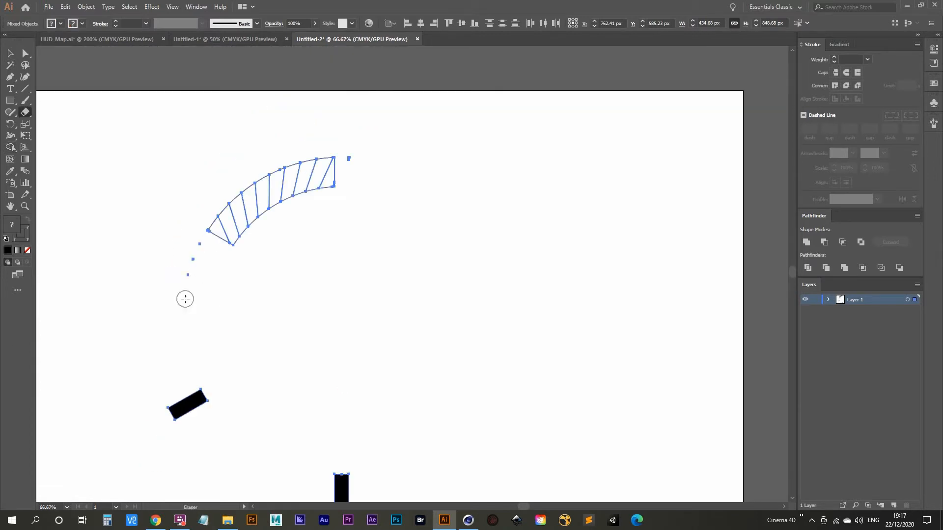
alt+scroll(170, 271, up, 2)
alt+drag(226, 210, 198, 305)
alt+scroll(255, 281, down, 1)
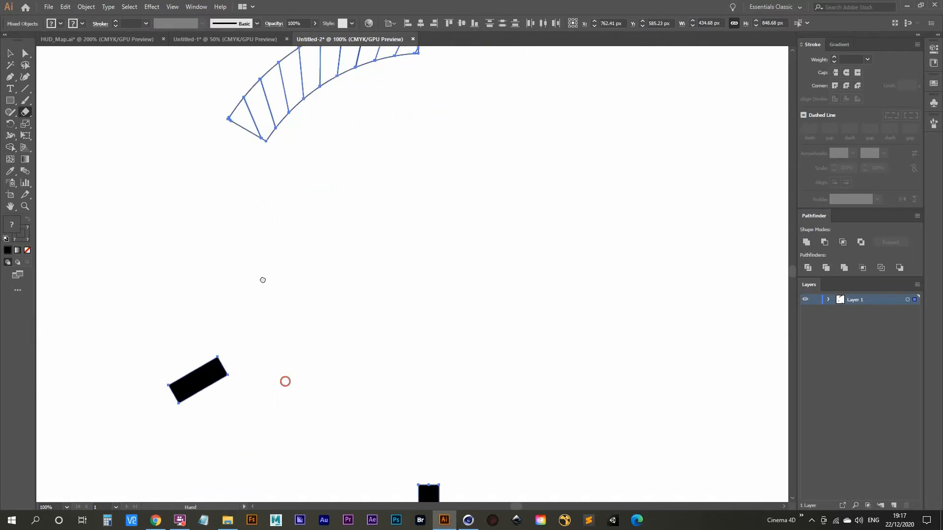
alt+drag(121, 320, 408, 436)
mouse_move(352, 415)
mouse_down()
mouse_move(318, 281)
mouse_move(312, 295)
mouse_move(474, 410)
mouse_up()
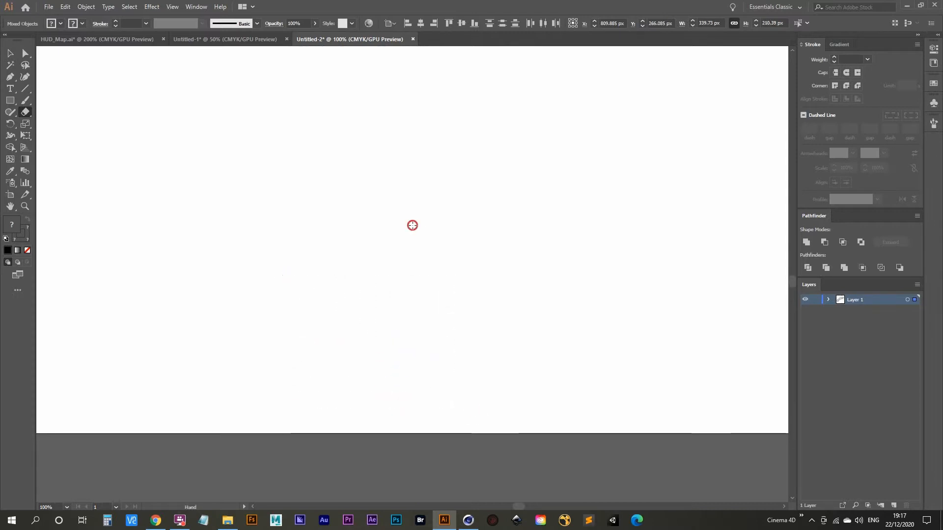
scroll(319, 257, up, 5)
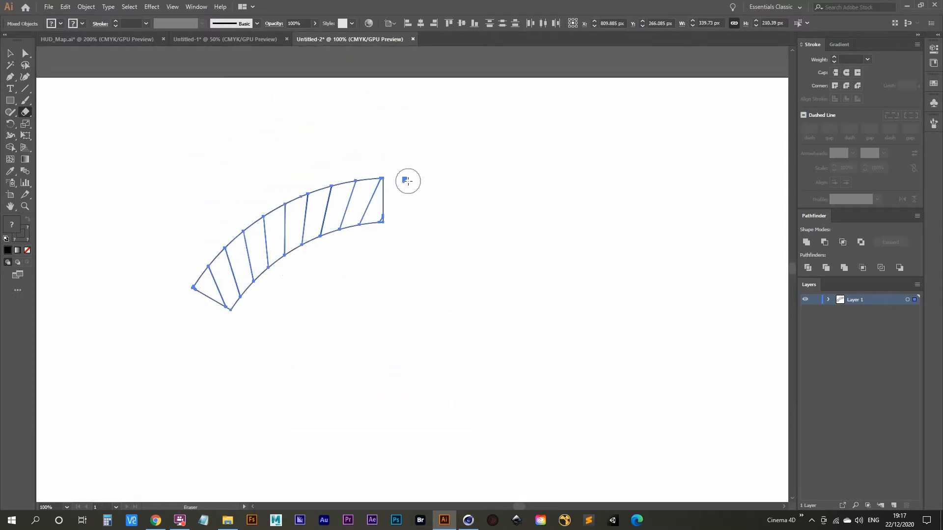
click(407, 180)
alt+scroll(375, 335, down, 2)
drag(355, 364, 326, 278)
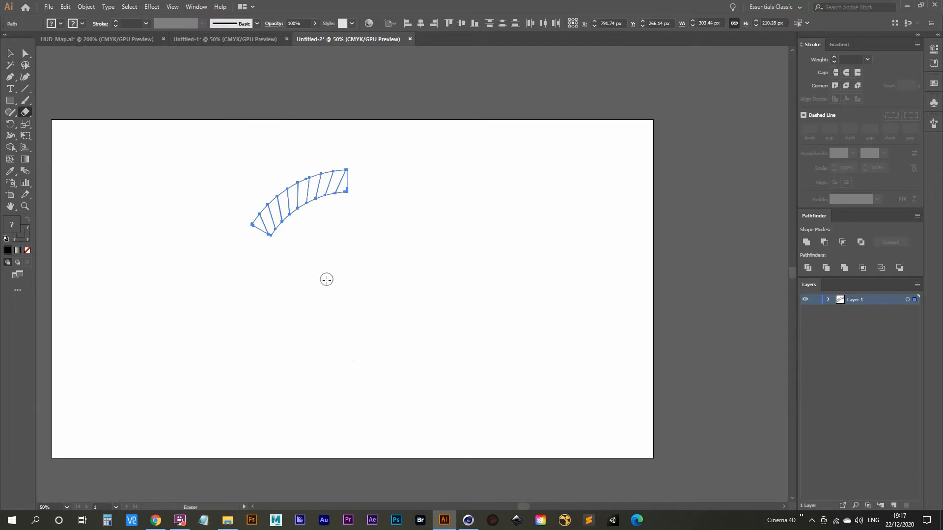
key(v)
click(328, 348)
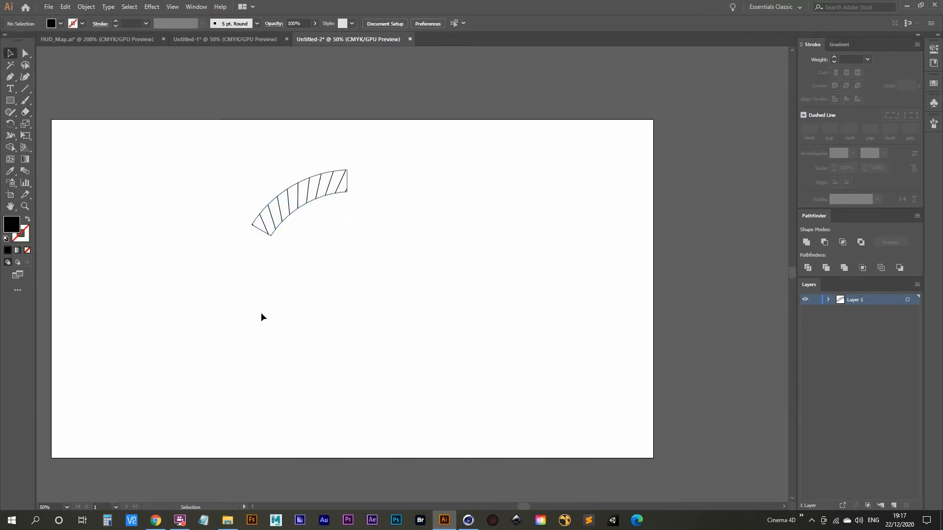
Examine the hatched arc segment's separate pieces, including the first hatch line and the tiny corner piece at its lower-left end.
drag(199, 136, 467, 272)
click(375, 246)
drag(257, 240, 319, 372)
alt+scroll(305, 262, up, 2)
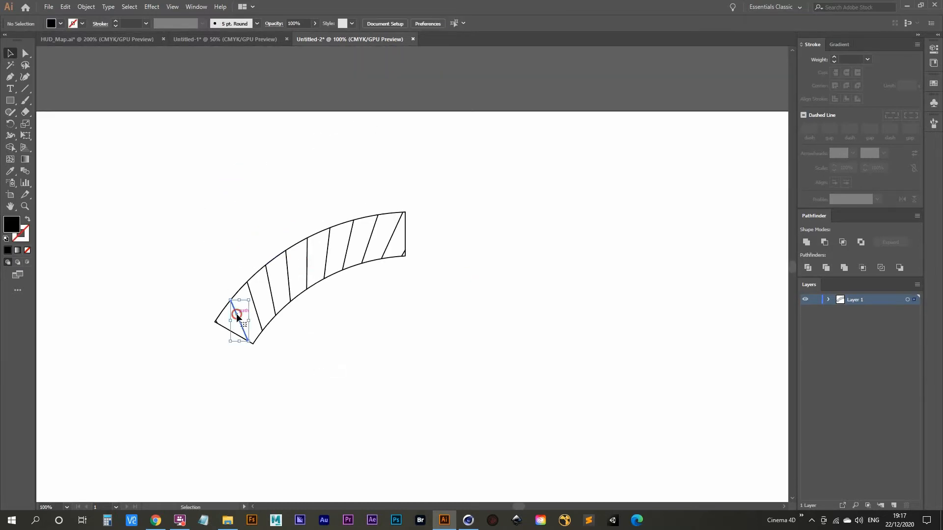
alt+scroll(237, 314, up, 3)
shift+click(179, 335)
alt+scroll(232, 302, down, 3)
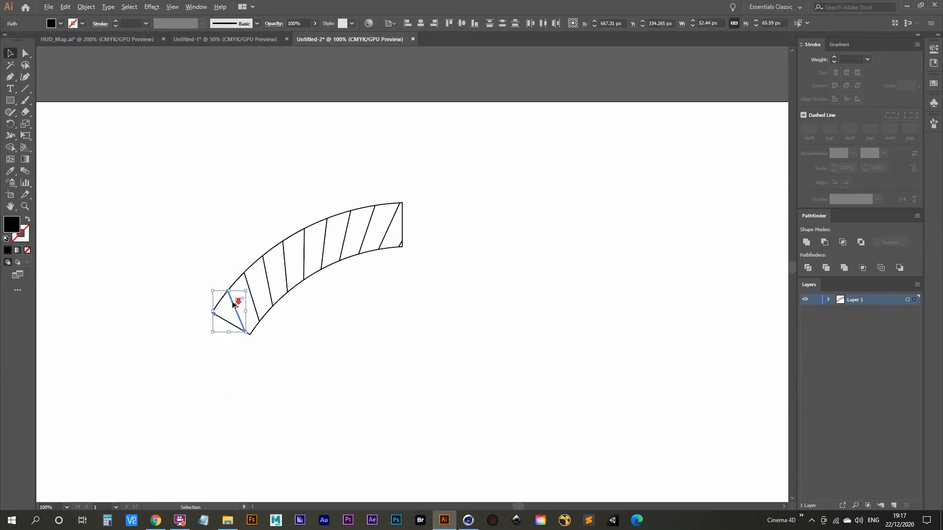
Try to delete all hatch lines inside the arc segment while keeping its outline, and undo the deletion.
drag(166, 162, 511, 372)
drag(315, 319, 379, 358)
alt+scroll(381, 347, up, 2)
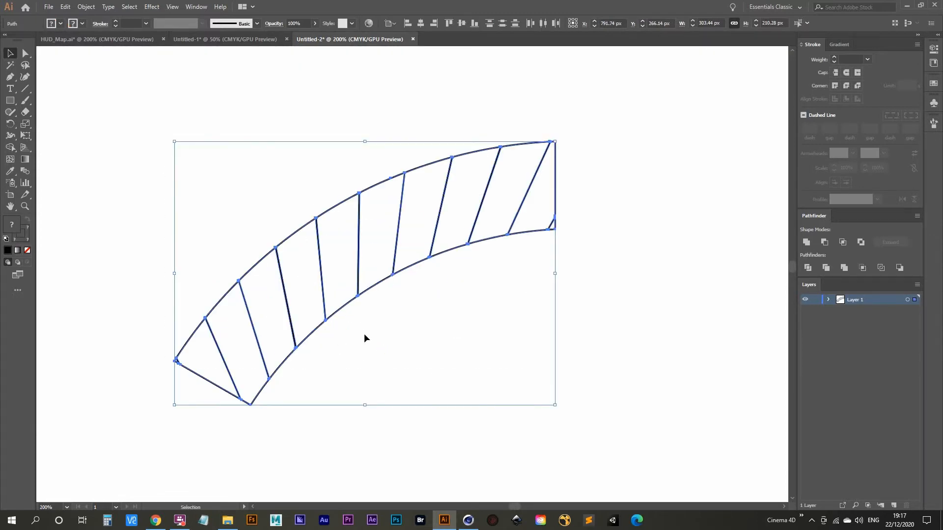
shift+click(343, 305)
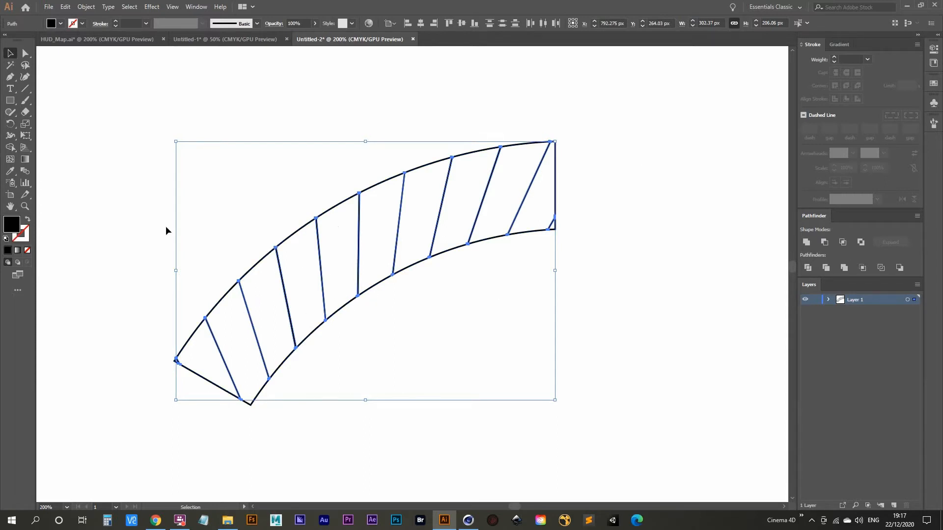
key(Delete)
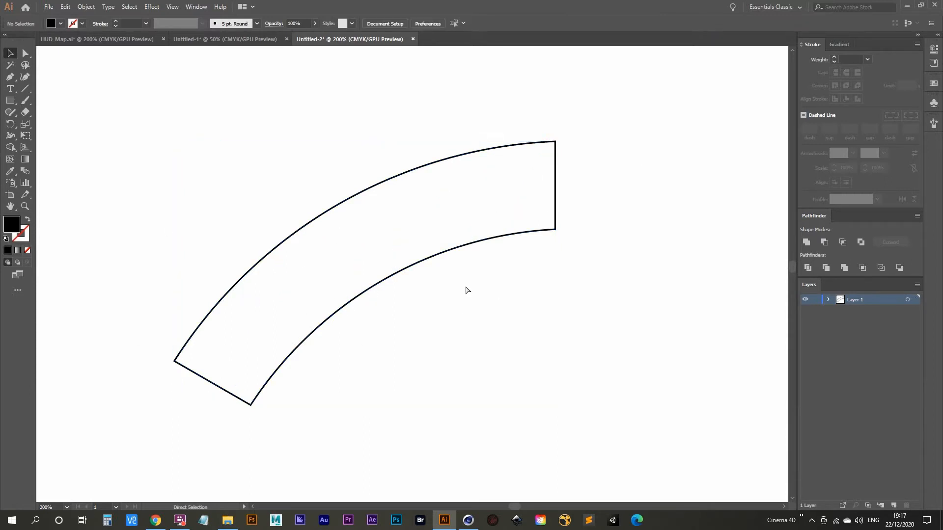
key(ctrl+z)
key(Delete)
key(ctrl+z)
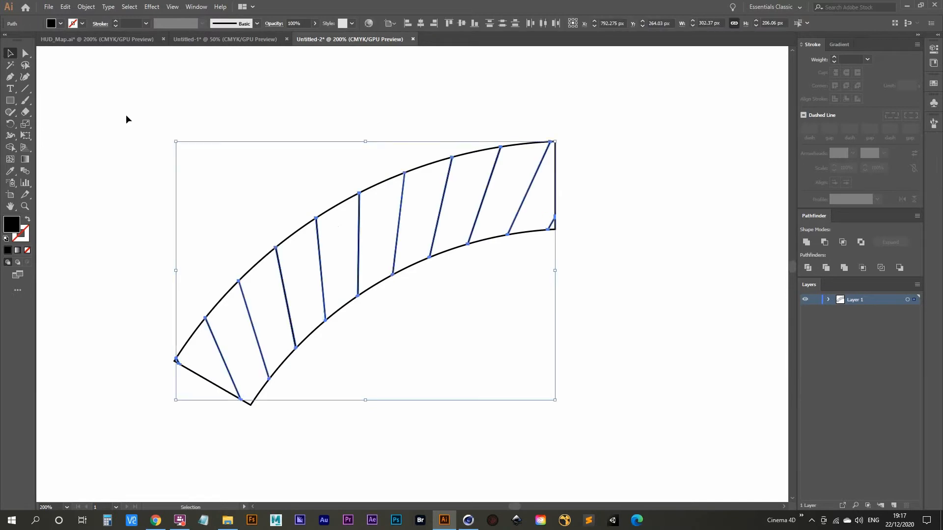
Select only the hatch lines inside the arc segment, without its outline, and group them.
drag(113, 104, 630, 399)
alt+scroll(431, 280, up, 2)
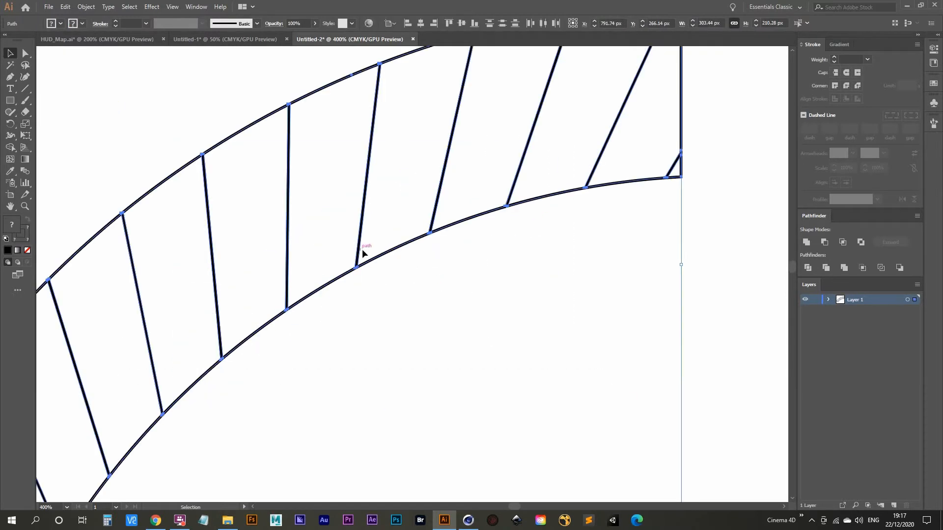
key(shift)
shift+click(399, 247)
scroll(429, 333, down, 1)
alt+scroll(430, 333, down, 4)
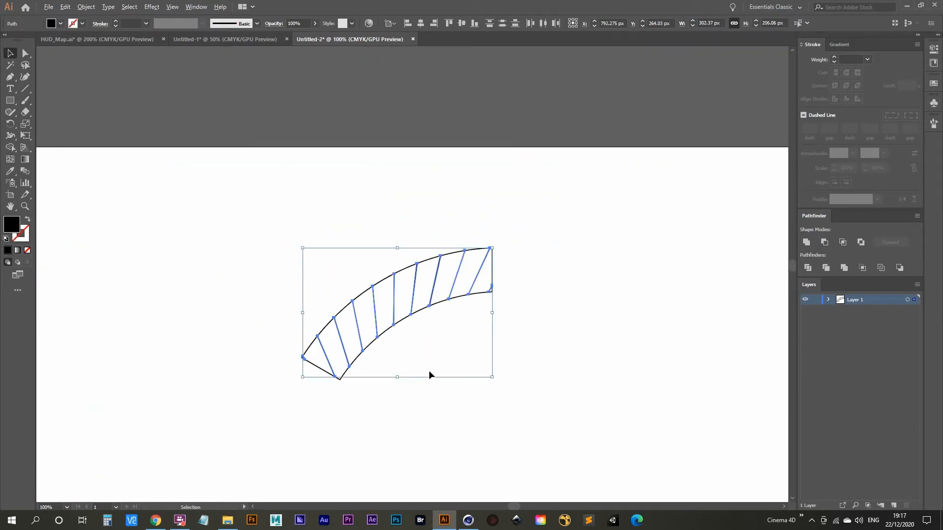
key(space)
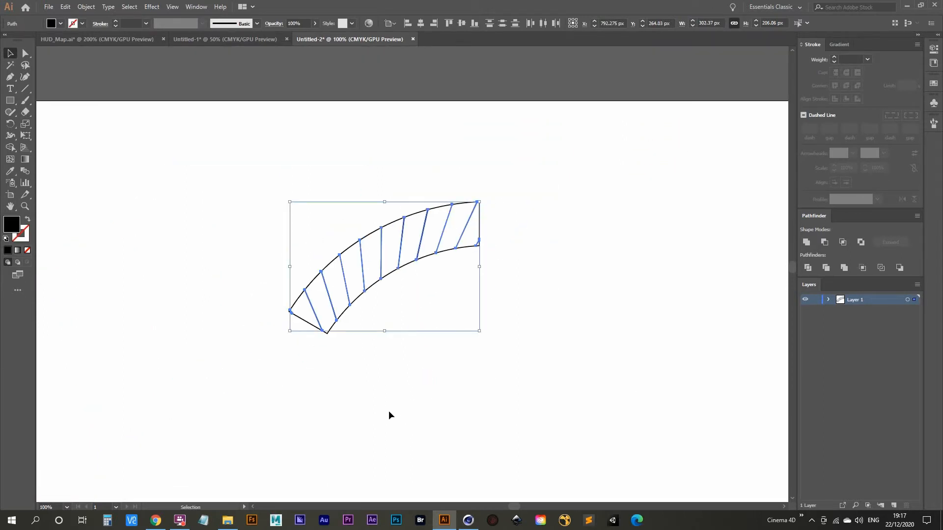
key(a)
key(ctrl+g)
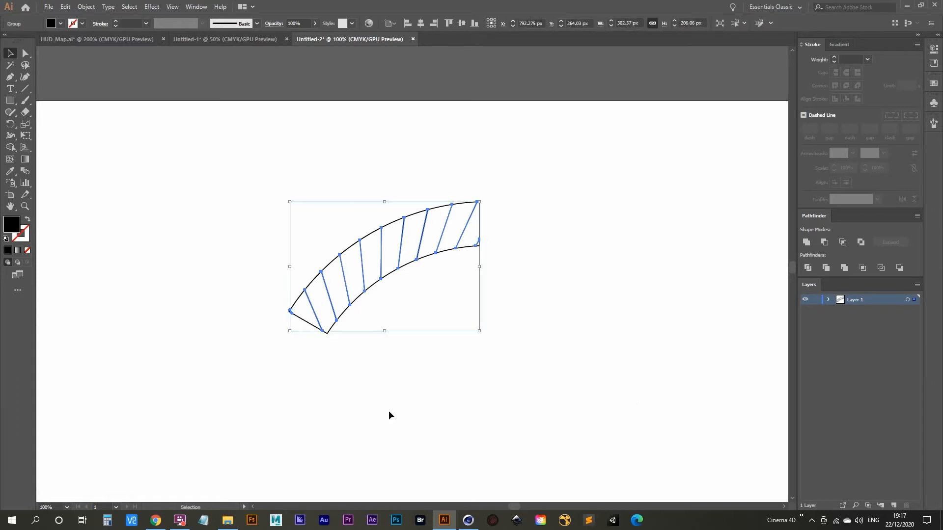
Draw a small black circle about 12 px wide and centre it horizontally and vertically on the artboard.
drag(399, 420, 349, 388)
alt+scroll(351, 369, down, 1)
drag(352, 353, 349, 265)
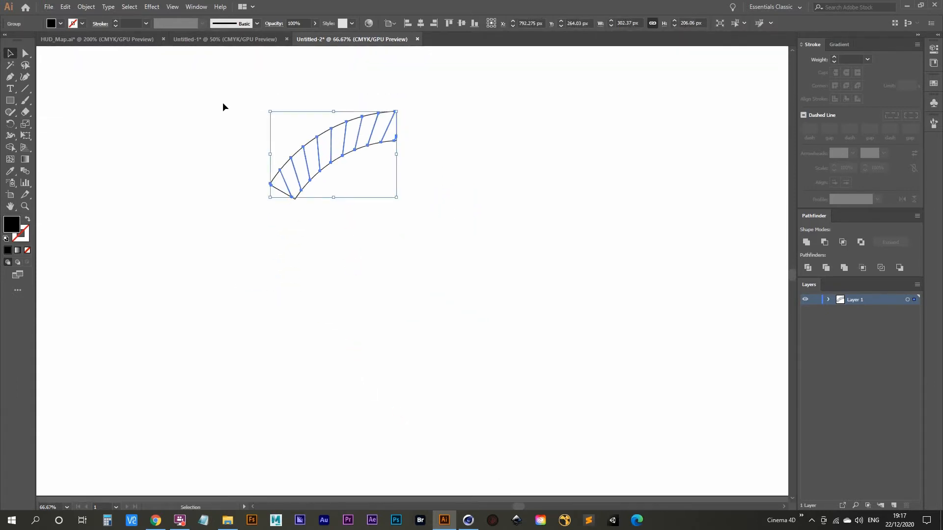
drag(10, 101, 57, 124)
drag(422, 255, 428, 261)
key(v)
drag(368, 217, 510, 301)
click(420, 23)
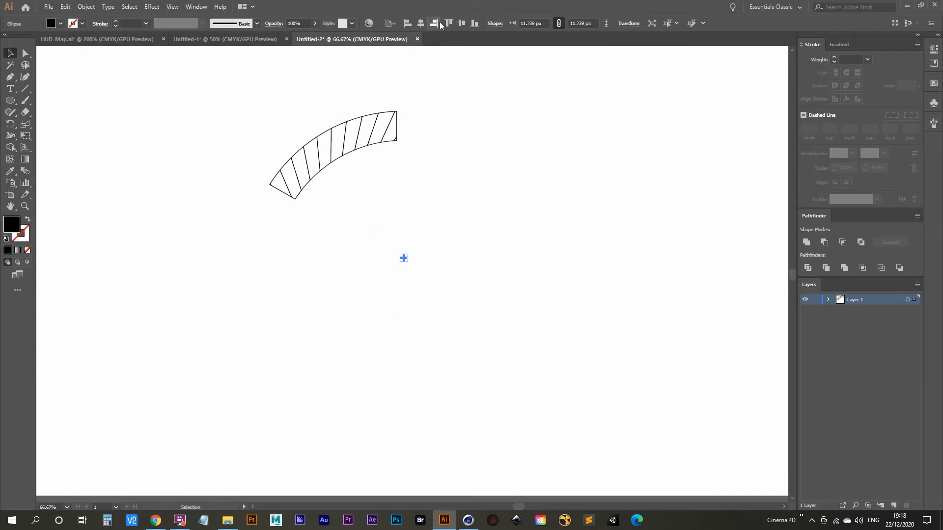
click(461, 23)
click(399, 320)
drag(373, 231, 448, 312)
Make a rotated copy of the whole hatched arc around the small circle's centre at an angle of 360/6.
drag(203, 83, 509, 234)
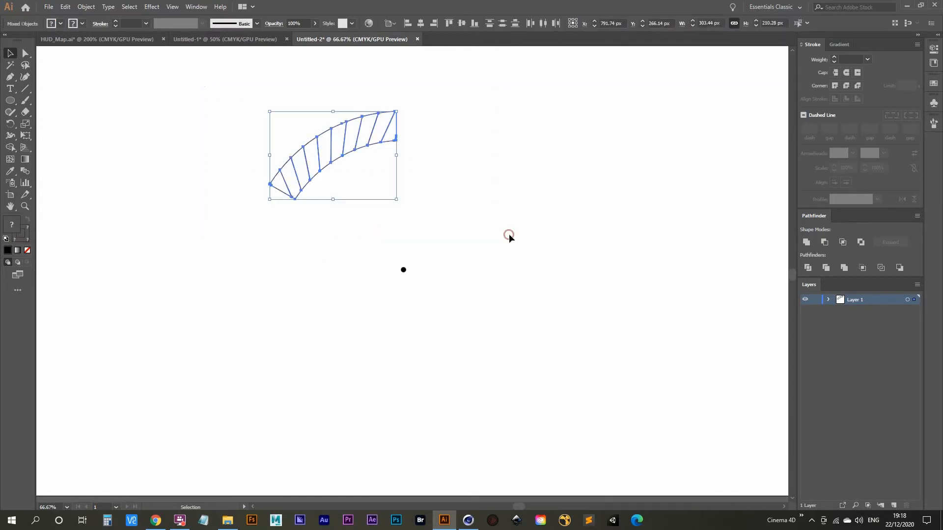
click(10, 124)
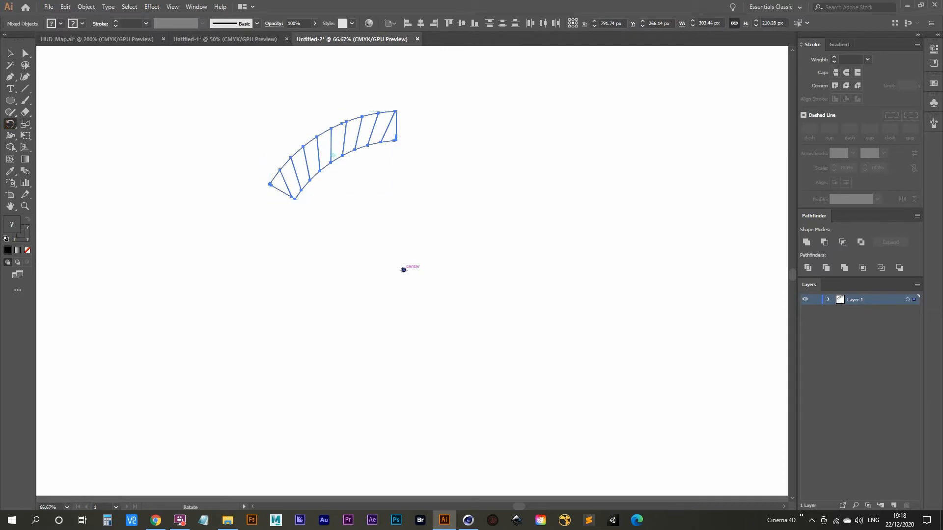
alt+click(404, 269)
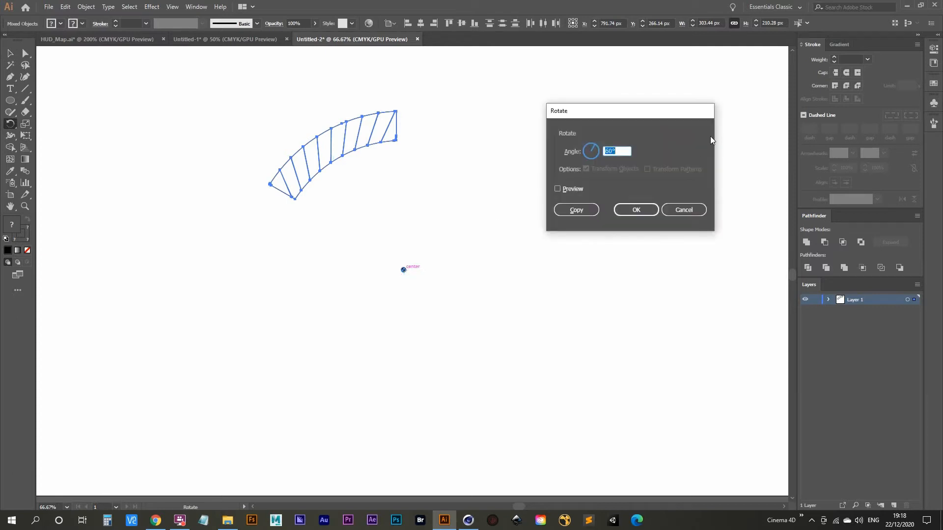
text(360/6)
click(577, 209)
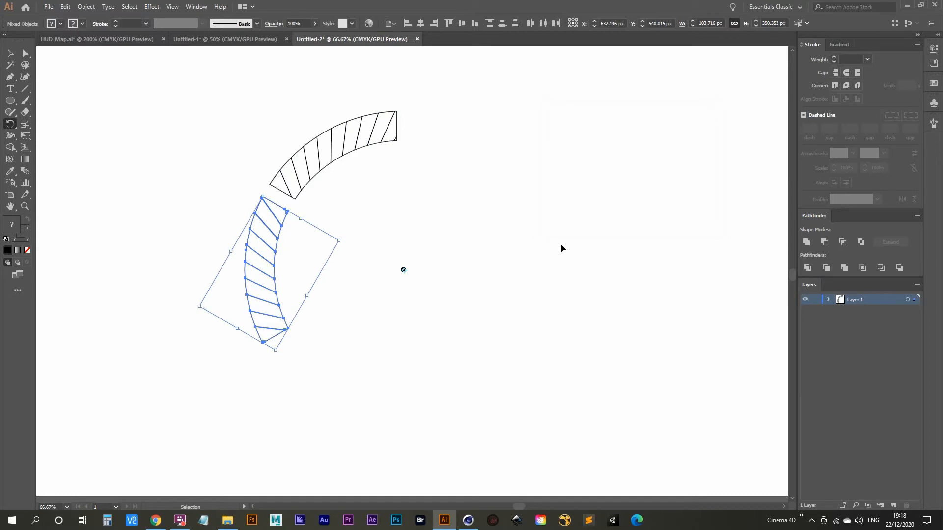
Repeat the rotated copy four more times to complete the six-segment ring, and deselect it.
key(ctrl+d)
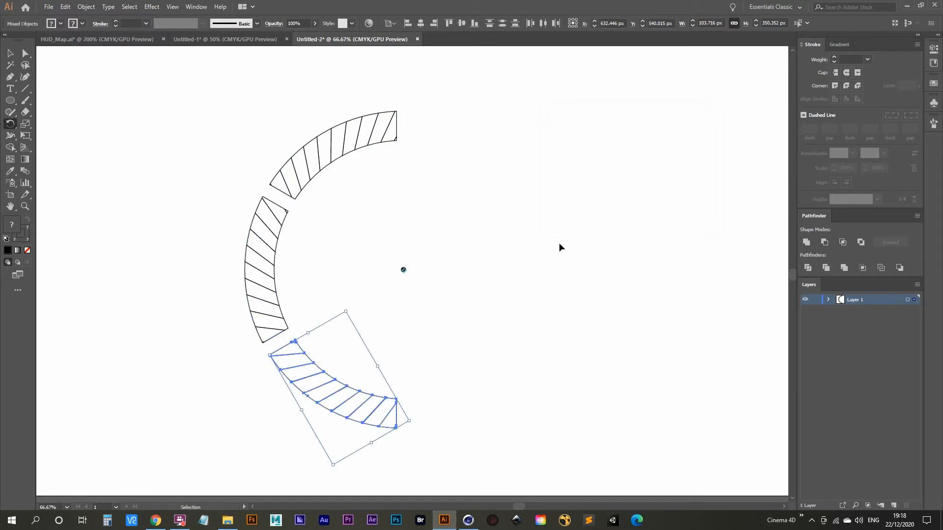
key(ctrl+d)
key(ctrl+d)
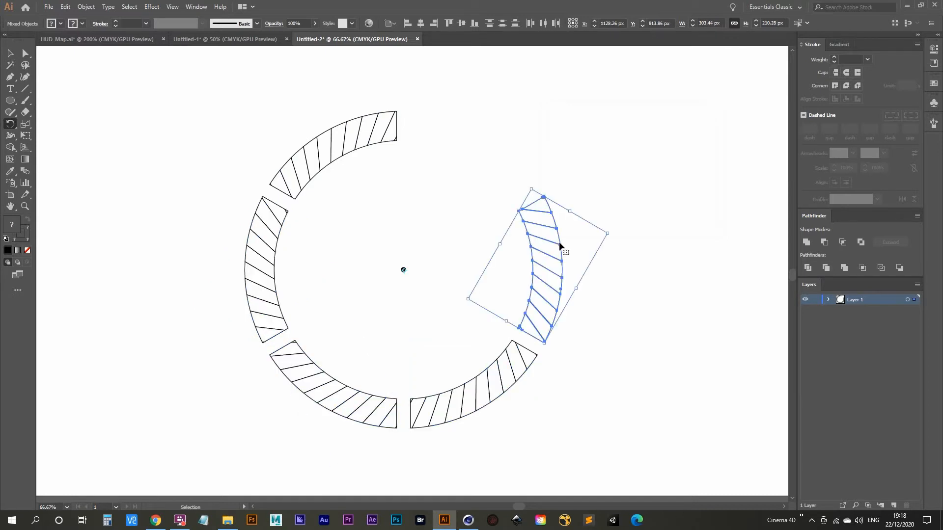
key(ctrl+d)
key(v)
click(390, 253)
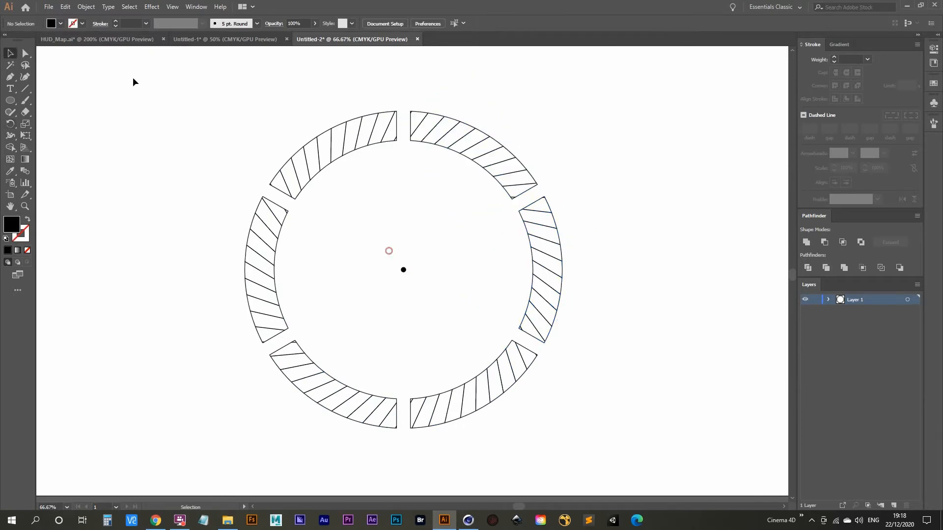
Examine the arrangement of hatched and plain ring segments in HUD_Map.ai and return to the Untitled-2 document.
click(96, 39)
drag(302, 340, 330, 221)
alt+scroll(330, 220, down, 2)
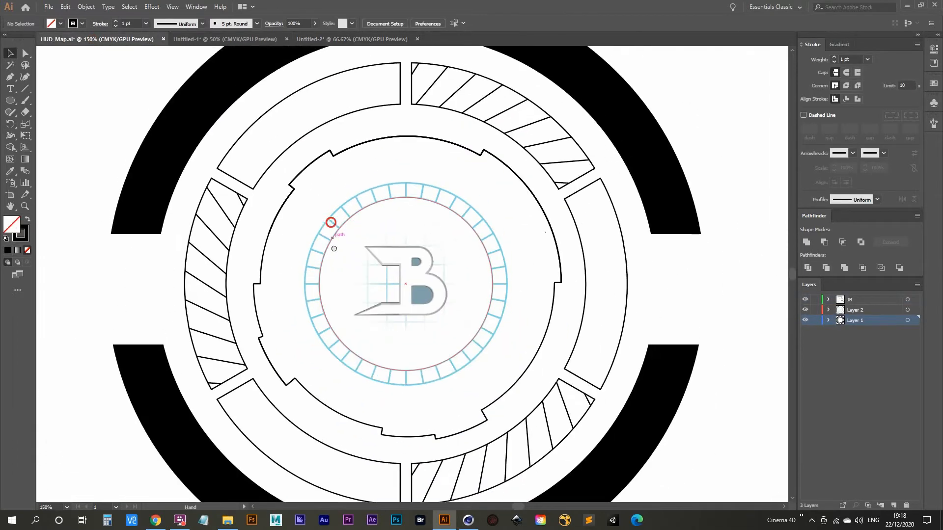
alt+scroll(330, 221, up, 1)
click(380, 298)
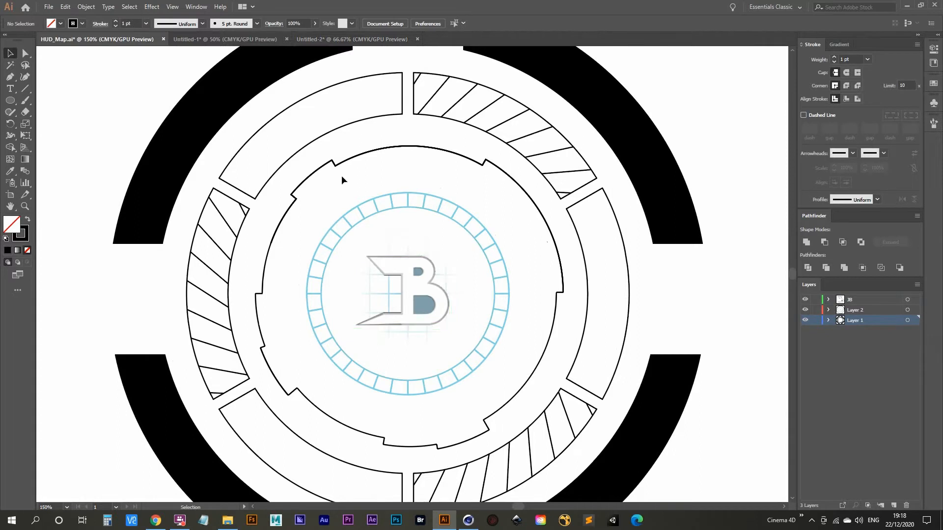
click(344, 39)
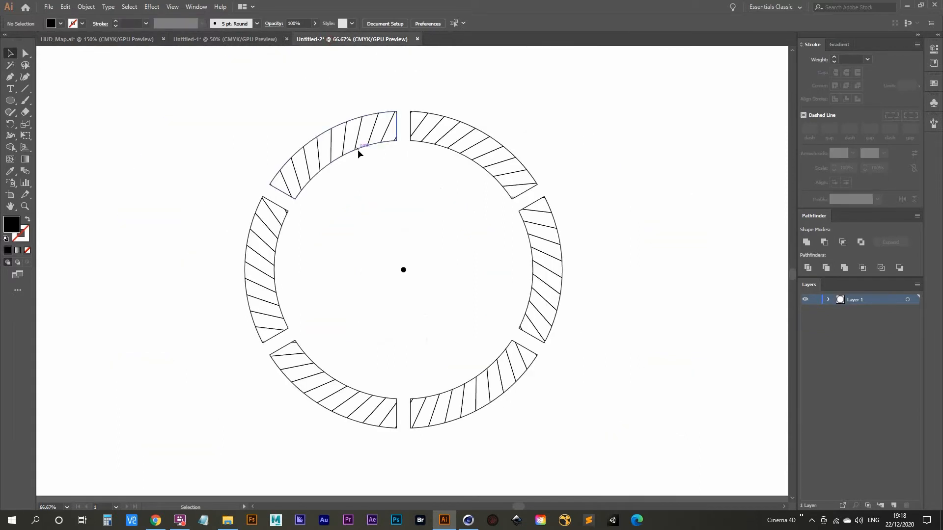
Delete the hatch lines from the ring's upper-right, left and lower-right segments, and remove the small centre circle.
shift+click(431, 134)
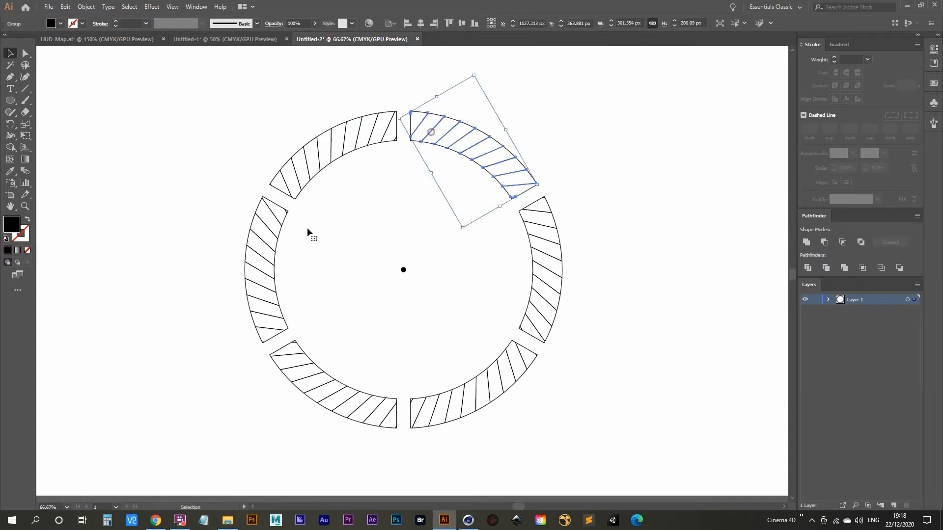
shift+click(274, 216)
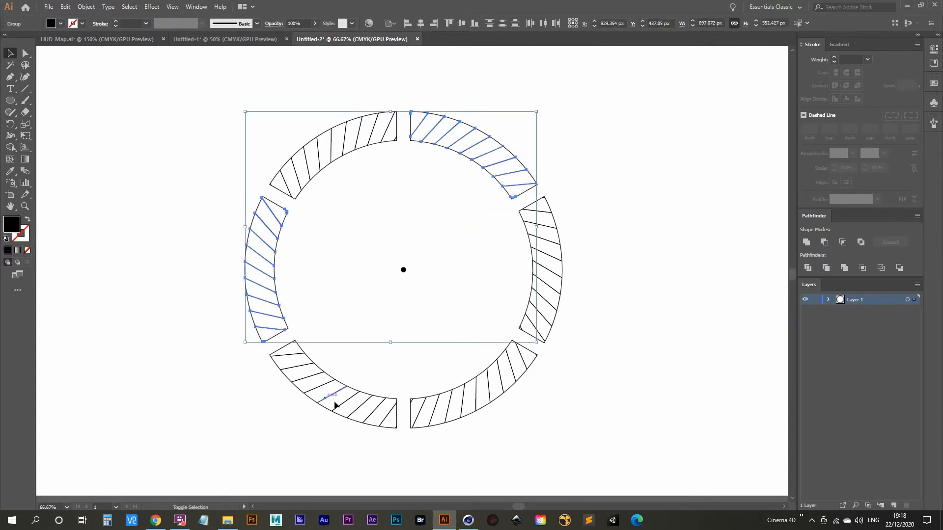
shift+click(452, 399)
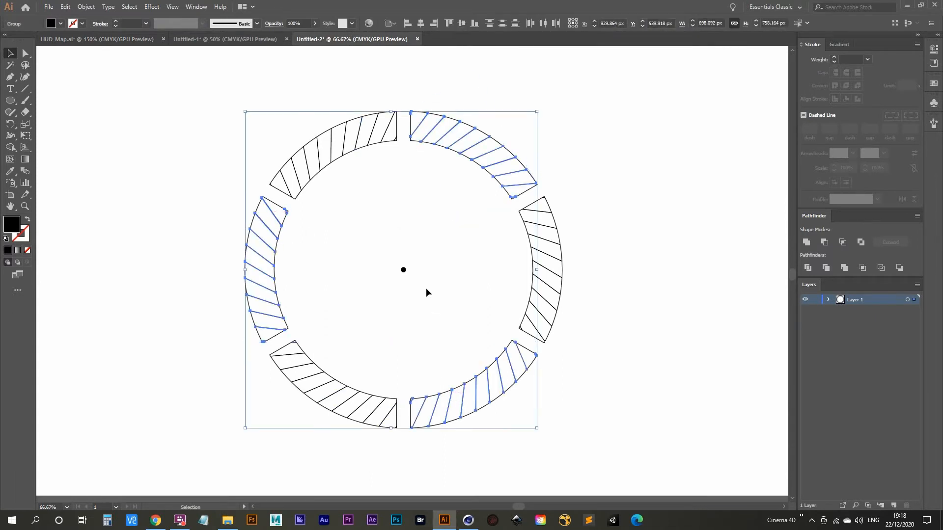
key(Delete)
alt+scroll(435, 287, down, 1)
drag(431, 286, 378, 263)
drag(348, 235, 364, 277)
key(Delete)
alt+scroll(359, 240, up, 1)
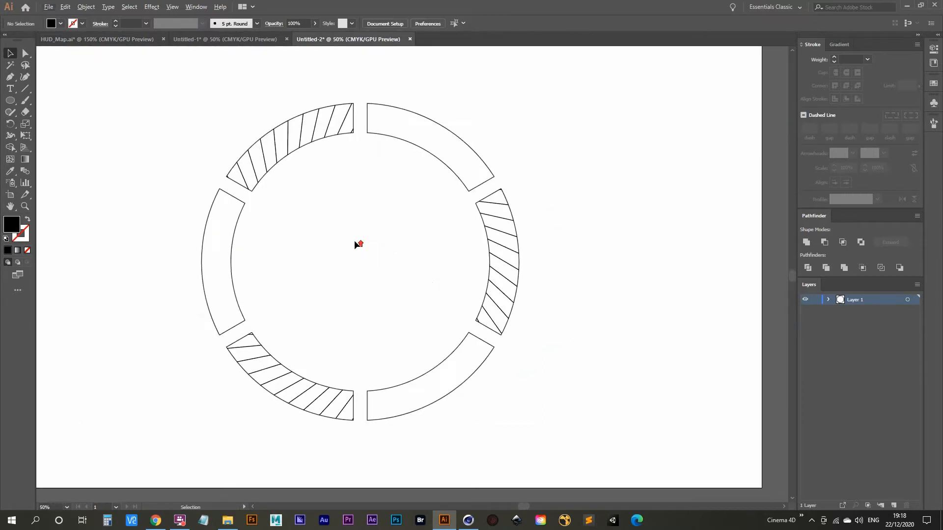
Select all six segments of the alternating hatched ring and switch to the HUD_Map.ai document.
drag(355, 242, 352, 269)
drag(143, 98, 605, 485)
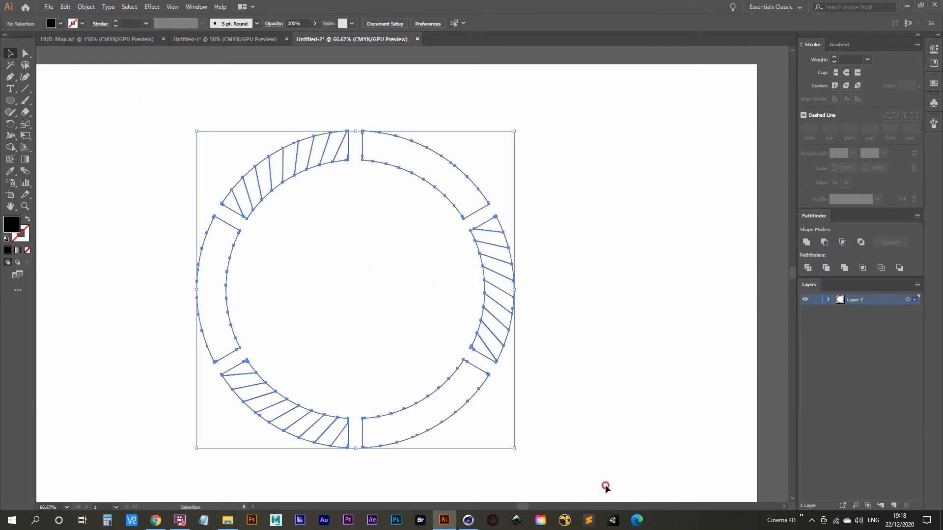
drag(362, 300, 397, 300)
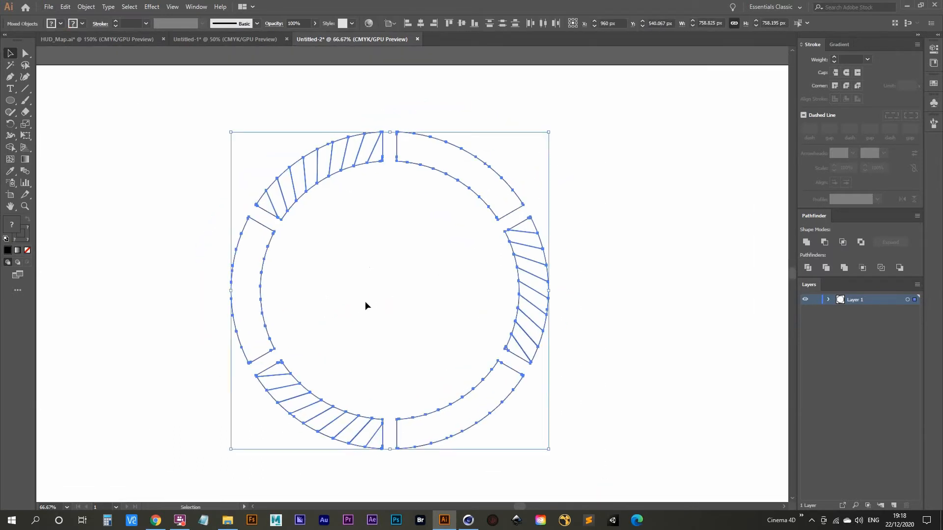
click(104, 39)
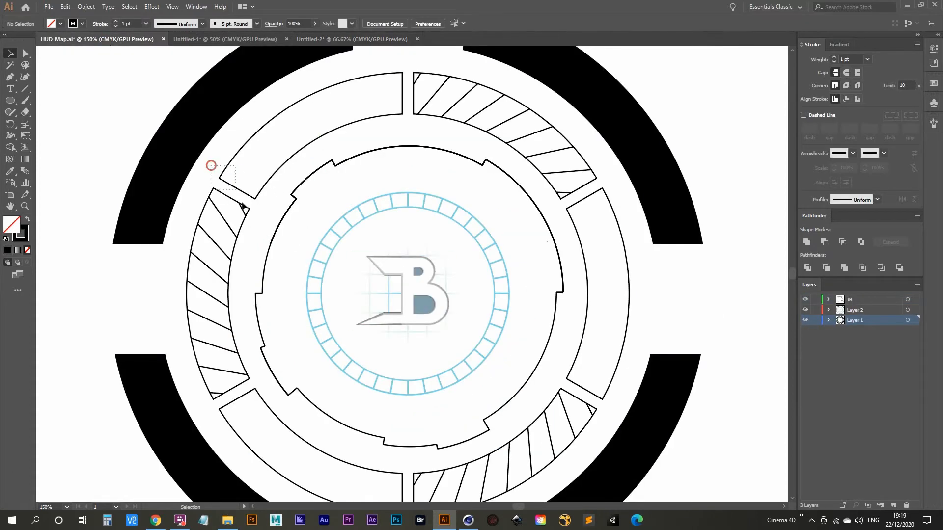
Try to delete the segmented ring around the logo, and undo the deletion.
drag(242, 205, 255, 224)
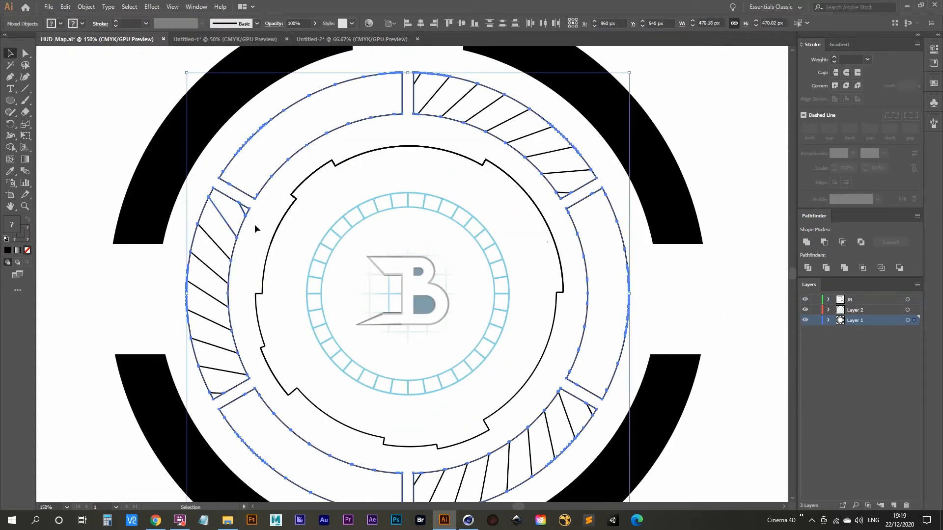
key(Delete)
key(ctrl+z)
shift+click(215, 273)
click(806, 320)
click(808, 319)
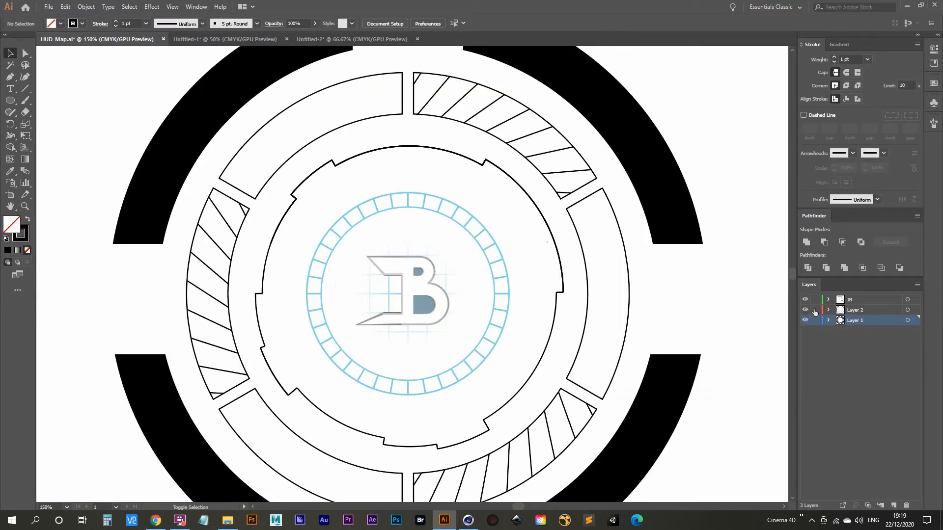
Lock Layer 2 and the logo layer above it, and select only the complete segmented ring inside the black arcs.
drag(815, 311, 815, 299)
key(ctrl+minus)
key(ctrl+minus)
drag(204, 116, 648, 444)
shift+drag(312, 110, 380, 149)
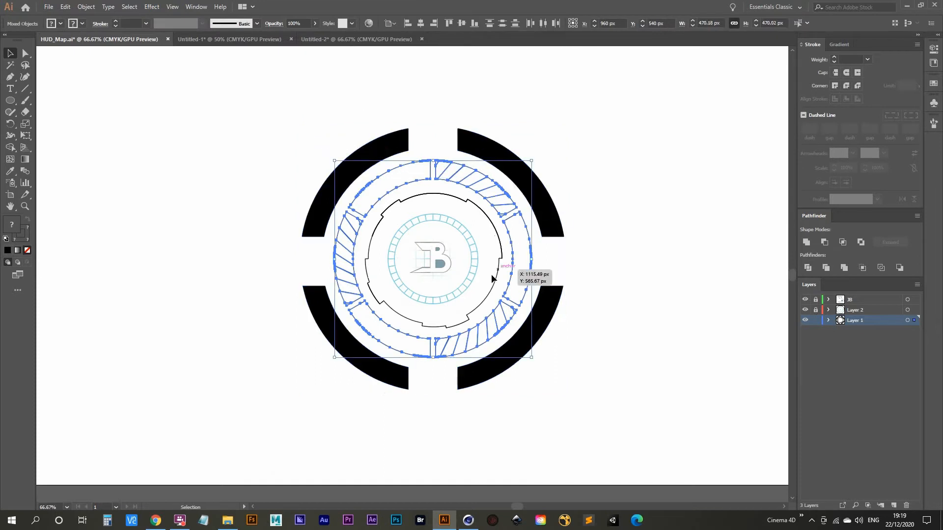
Copy the selected segmented ring into a new document and scale it up from its centre to about 968 px wide.
alt+scroll(491, 275, up, 1)
drag(408, 281, 402, 302)
key(Delete)
key(ctrl+z)
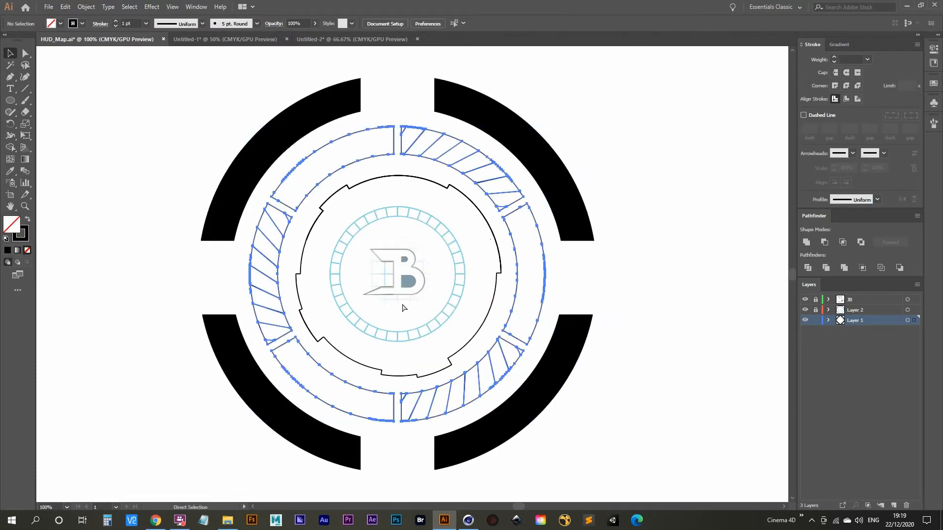
key(v)
key(a)
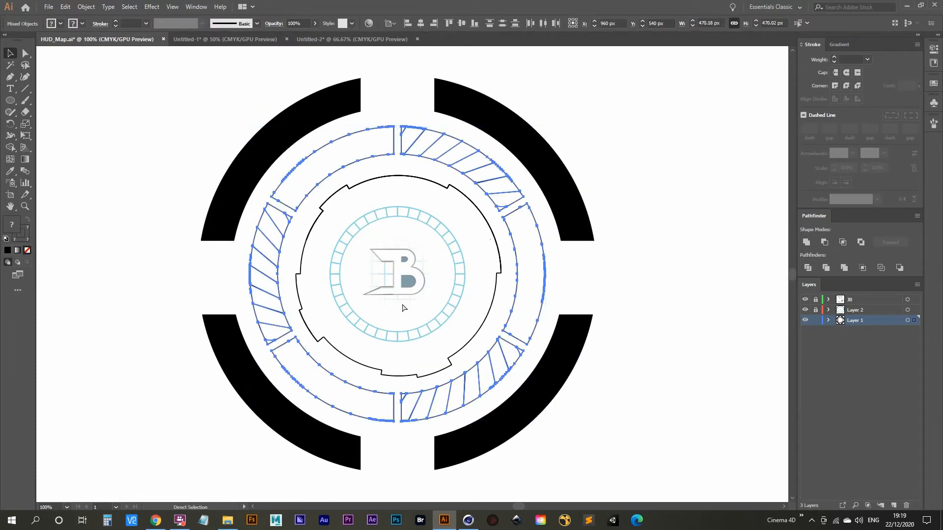
key(ctrl+n)
key(Return)
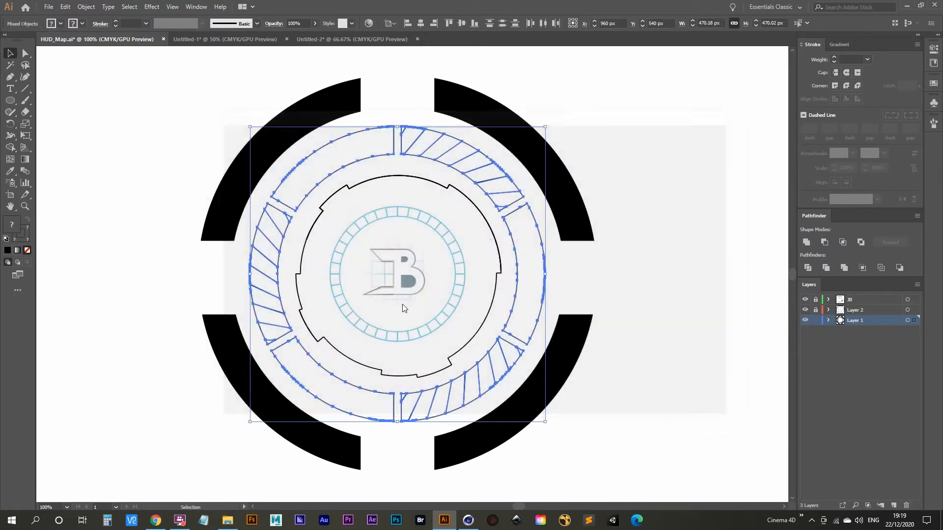
key(v)
key(ctrl+v)
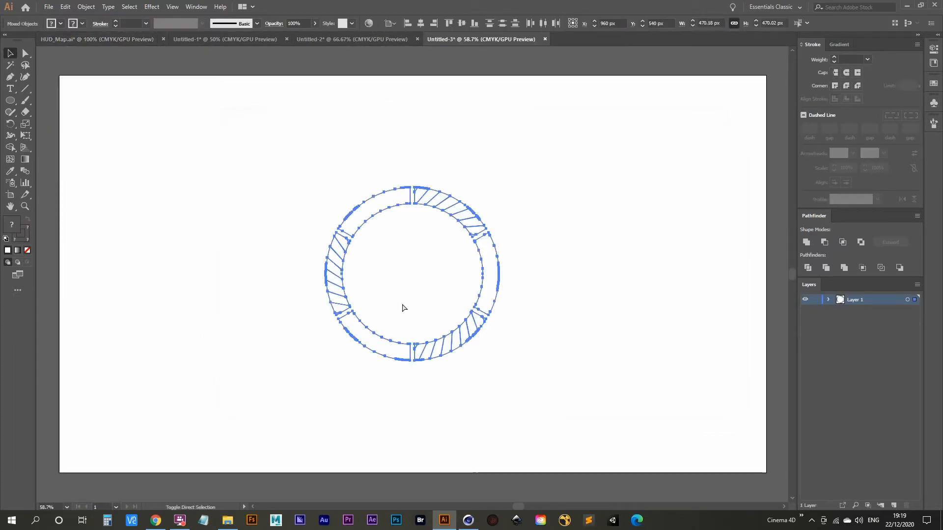
drag(499, 363, 607, 452)
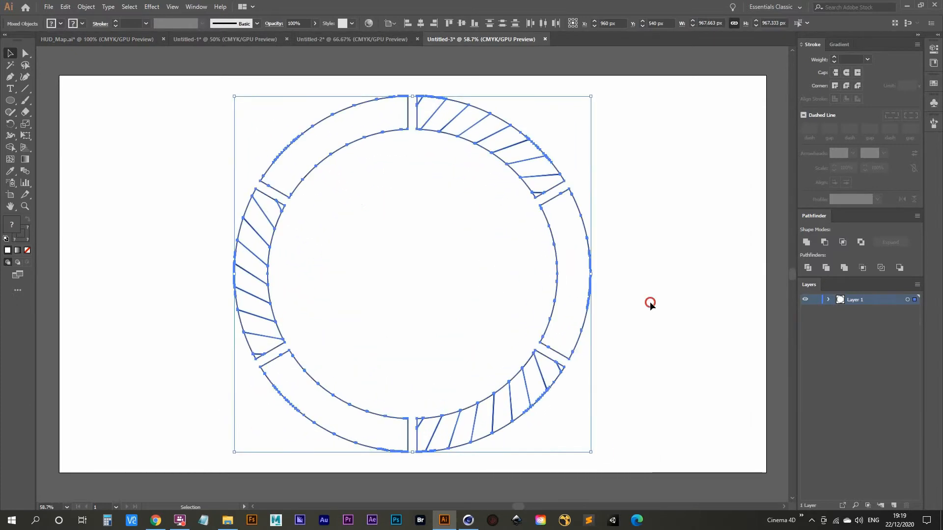
Deselect the ring and export the artwork as a PNG named pizza_crust_w_lines into the Cinema 4D folder's 15_Hud_Rings subfolder.
click(648, 302)
alt+scroll(619, 294, down, 1)
mouse_move(604, 298)
mouse_down()
mouse_move(568, 309)
mouse_move(586, 300)
mouse_up()
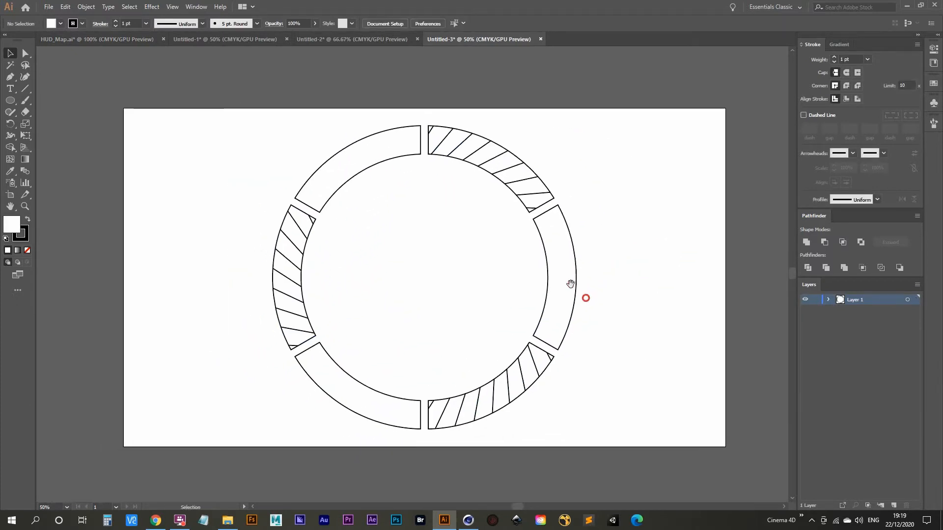
click(48, 7)
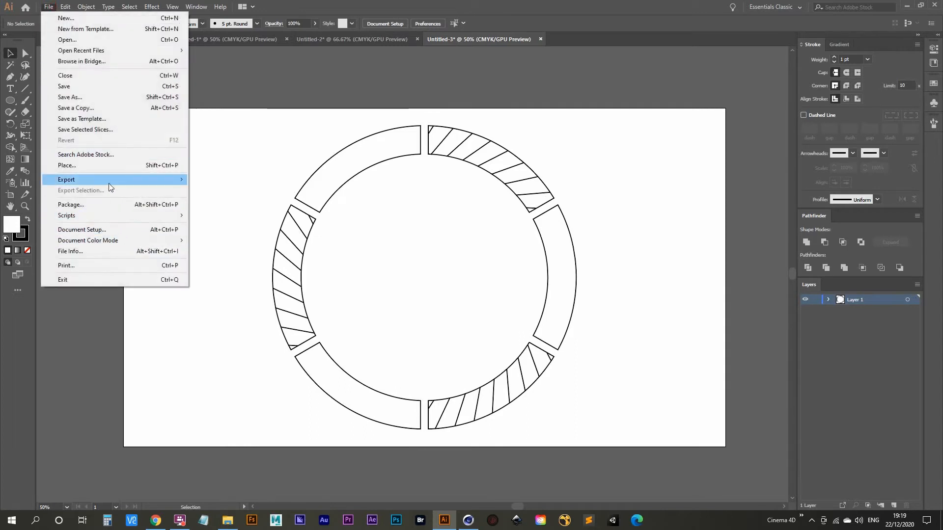
mouse_move(111, 181)
click(235, 190)
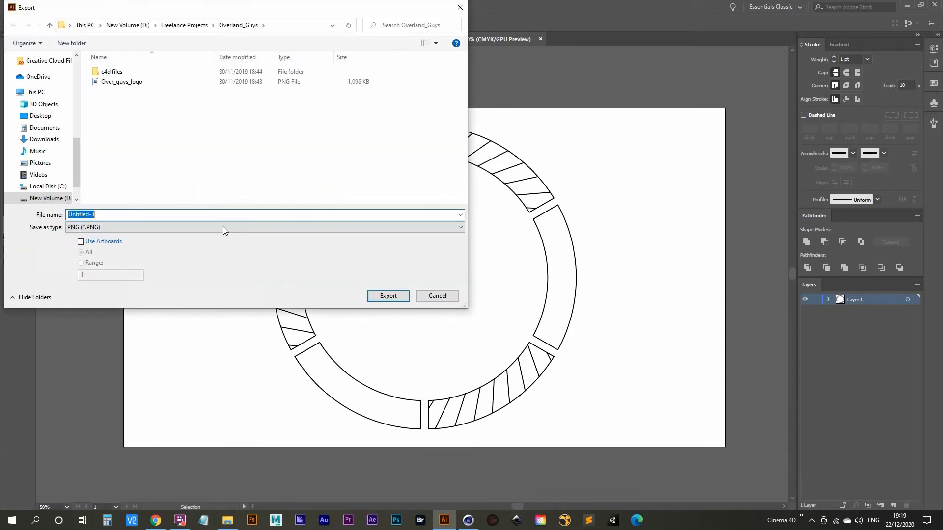
click(118, 27)
click(129, 145)
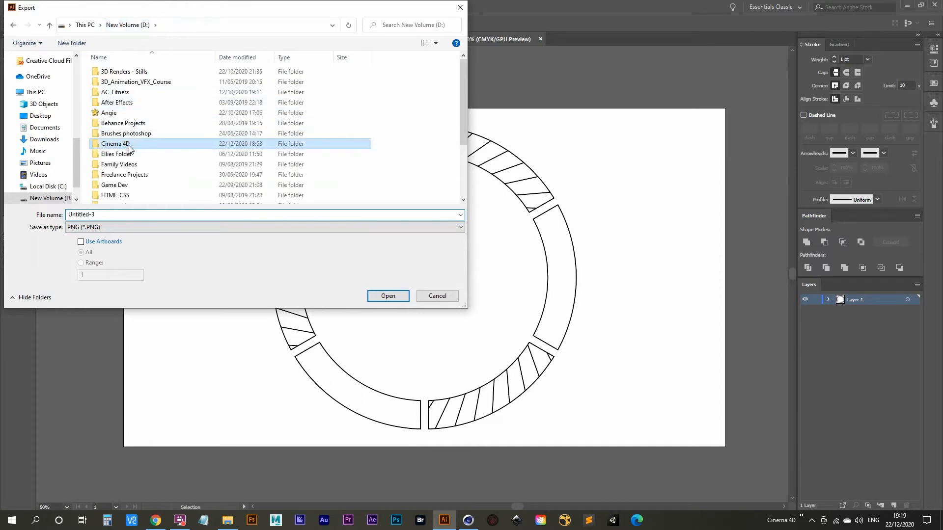
double_click(129, 144)
double_click(129, 147)
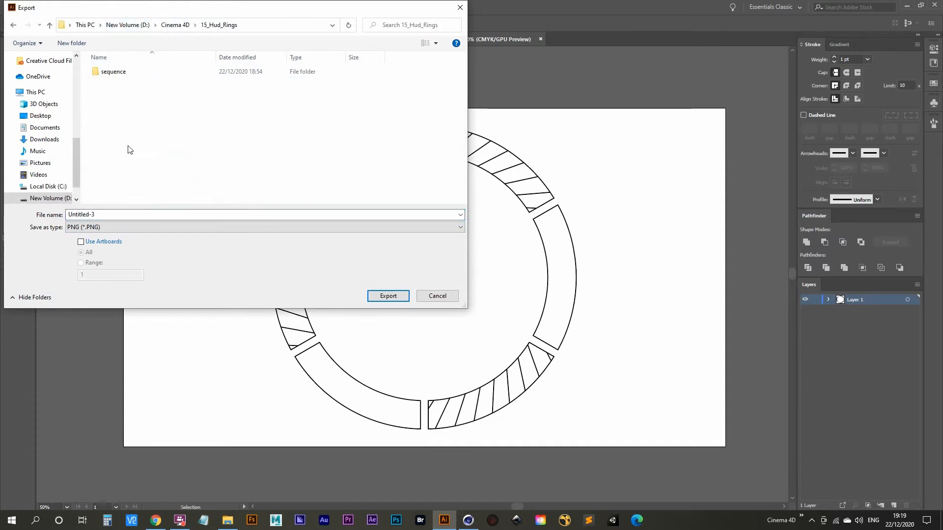
double_click(116, 215)
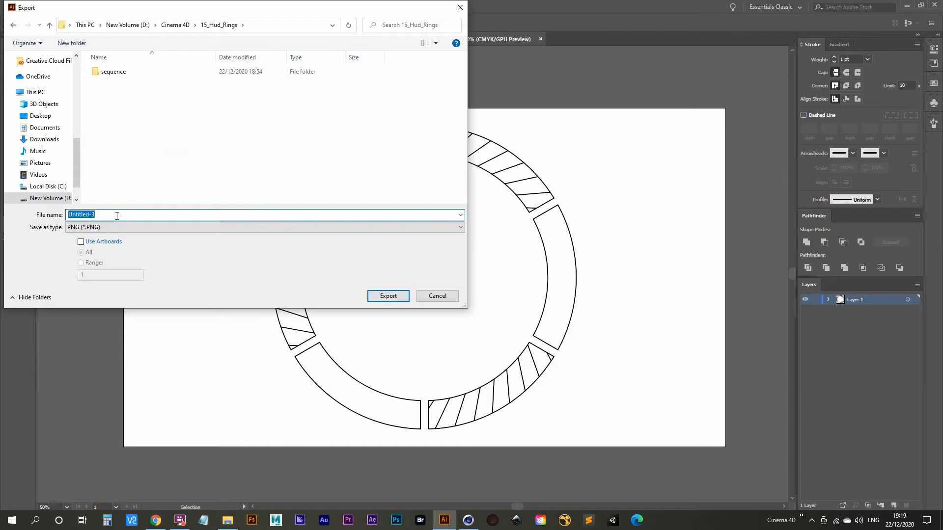
text(pizza_crust_w_lines)
key(Return)
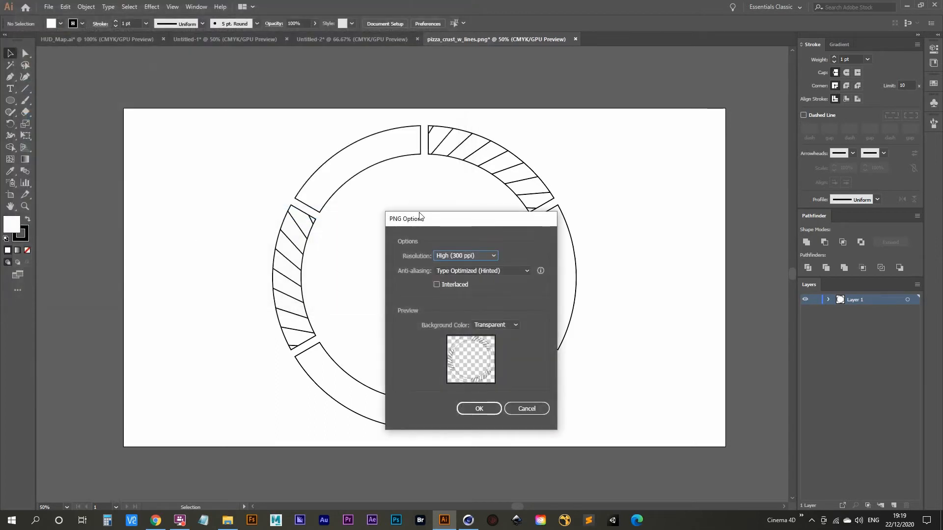
Finish the PNG export at High (300 ppi) resolution with a transparent background.
drag(467, 217, 403, 123)
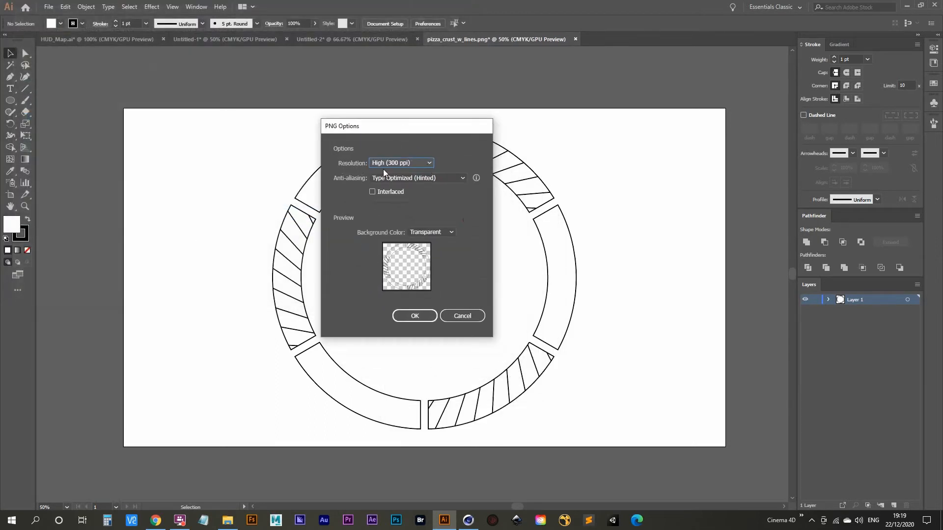
click(397, 164)
click(399, 165)
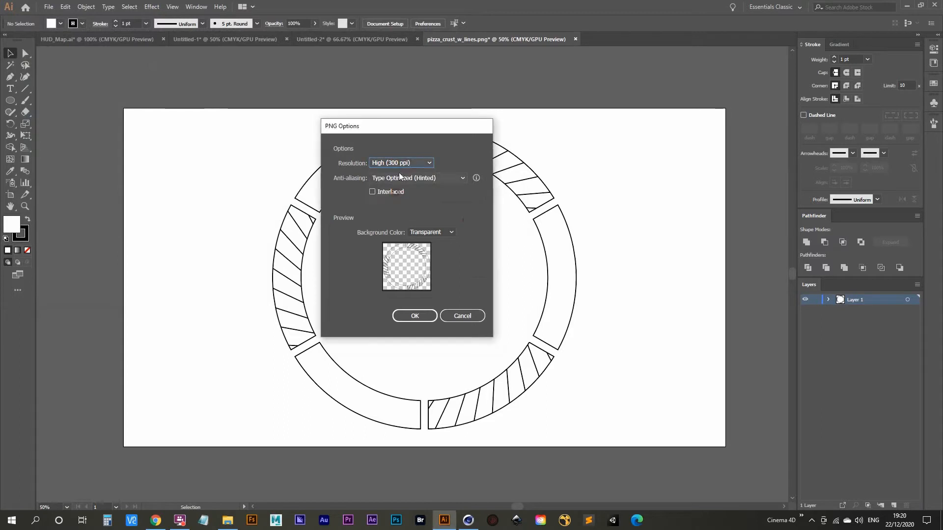
click(400, 164)
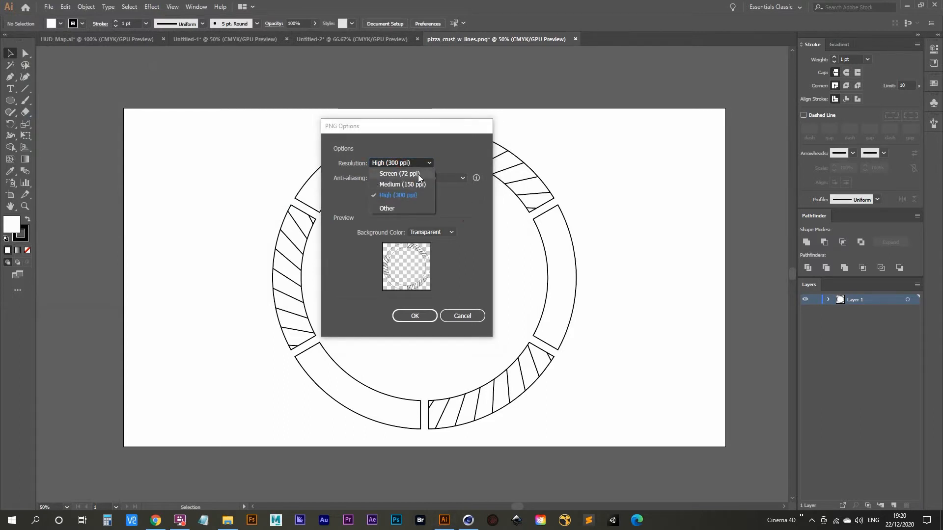
click(397, 163)
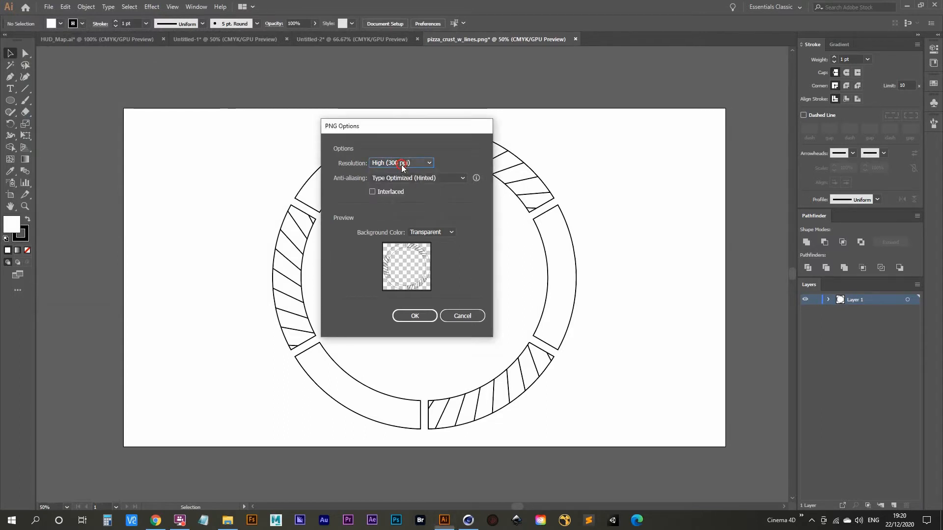
click(396, 163)
click(391, 163)
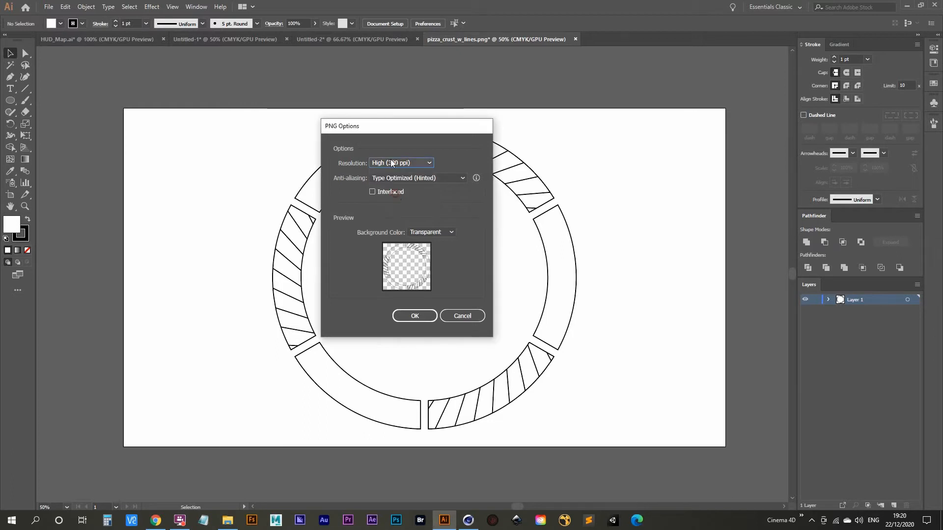
click(415, 316)
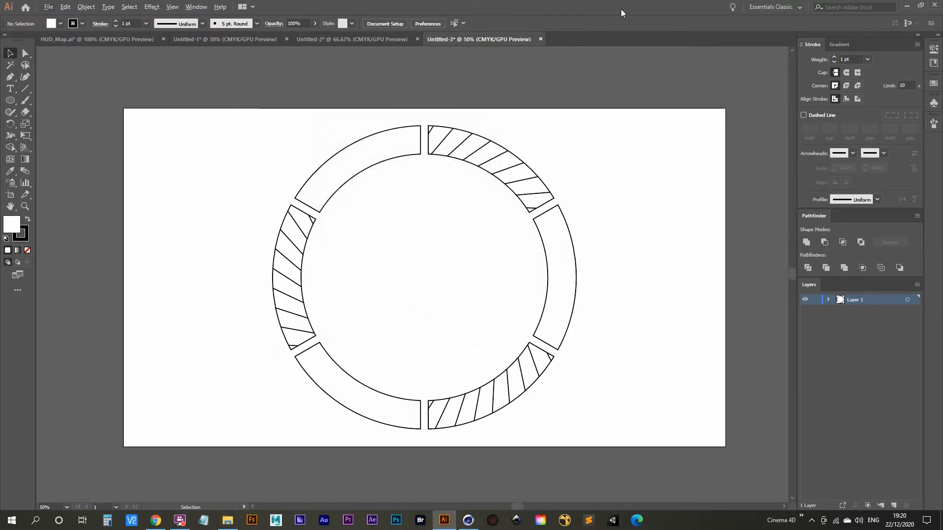
Switch to the HUD_Rings scene in Cinema 4D, maximize its window and turn off the interactive render region.
key(super+Right)
key(Return)
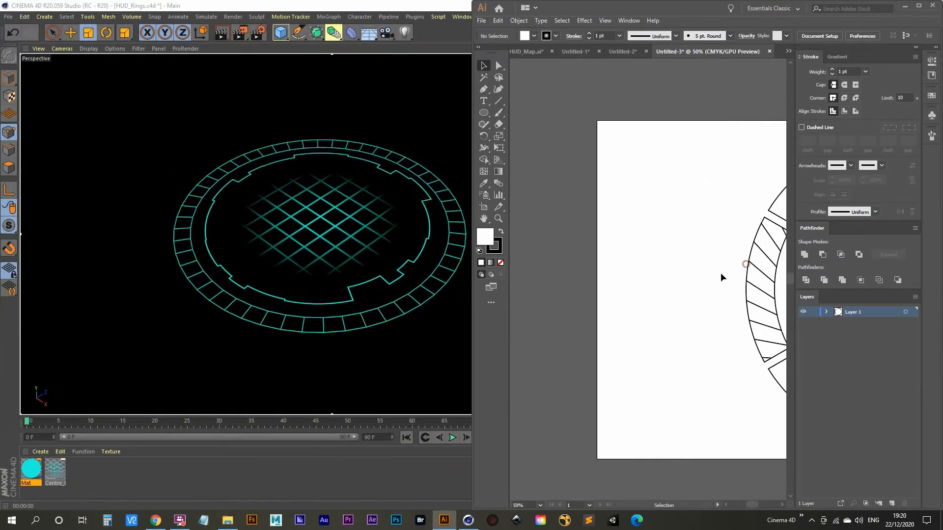
drag(720, 273, 525, 270)
double_click(296, 4)
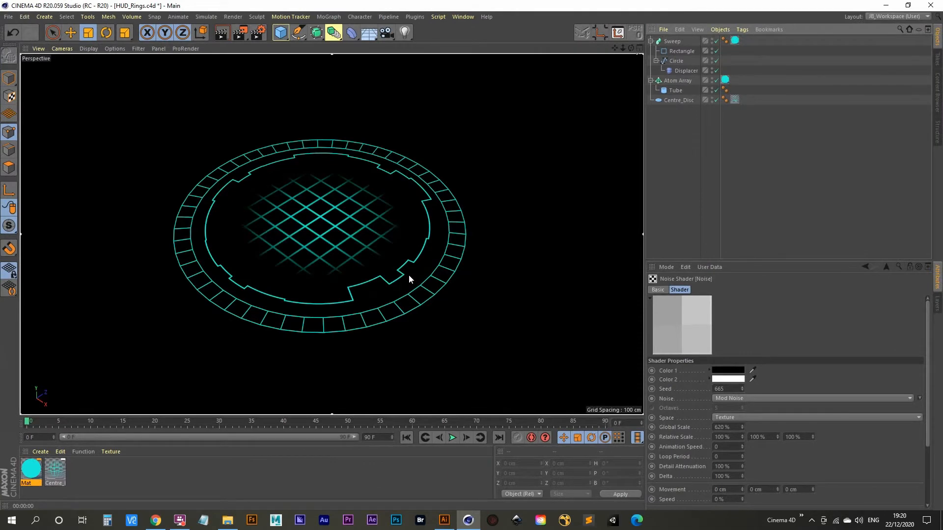
key(alt+r)
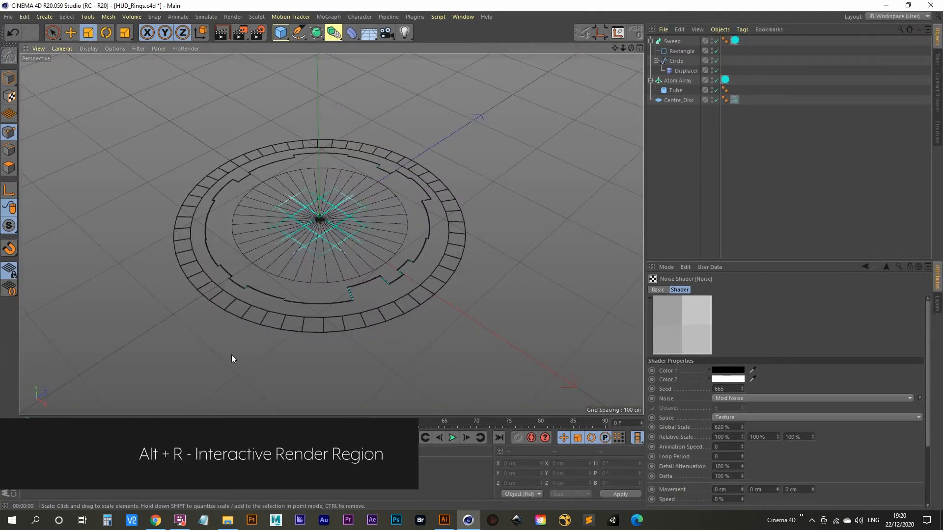
Create a new material named pizza_crust_w_lines and disable its Reflectance and Color channels.
click(31, 471)
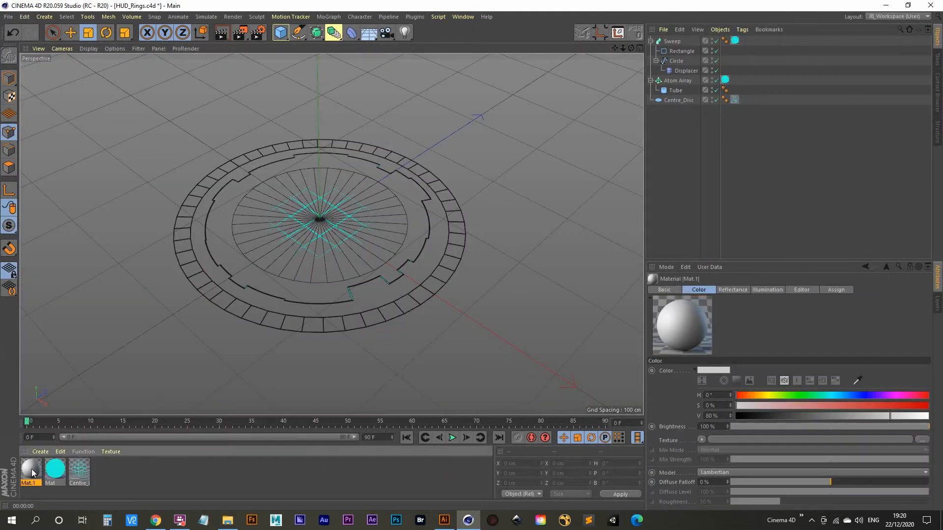
double_click(32, 469)
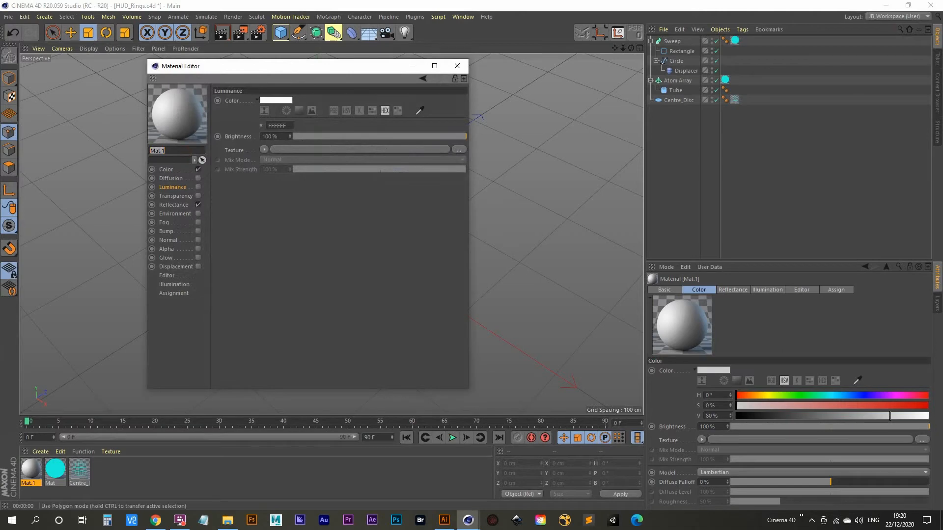
text(pizza_crust_w_lines)
click(198, 204)
click(198, 170)
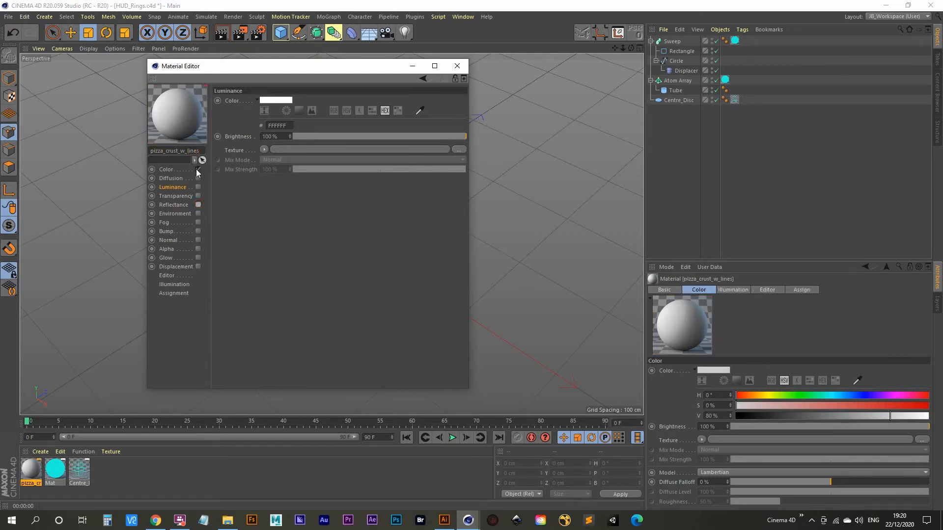
Enable the material's Alpha channel, load pizza_crust_w_lines.png from the 15_Hud_Rings folder as its texture, and close the material editor.
click(166, 250)
click(197, 249)
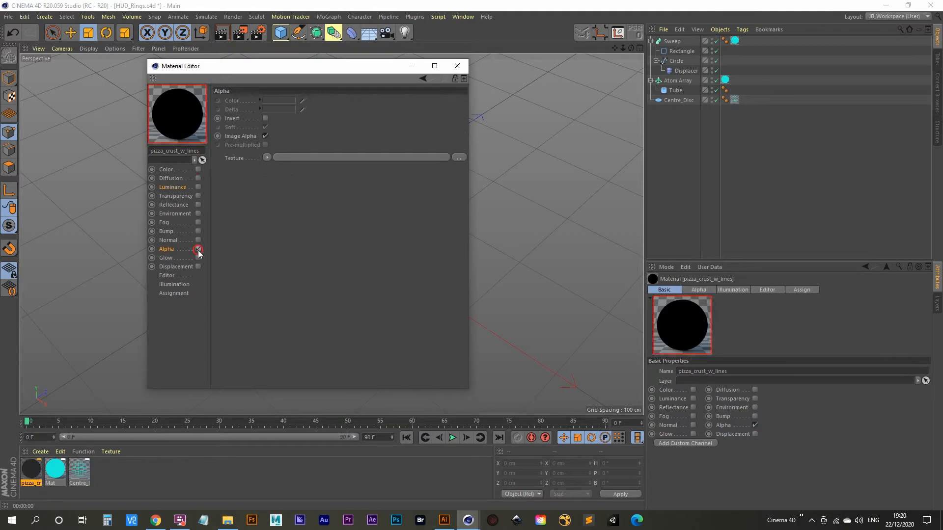
click(269, 158)
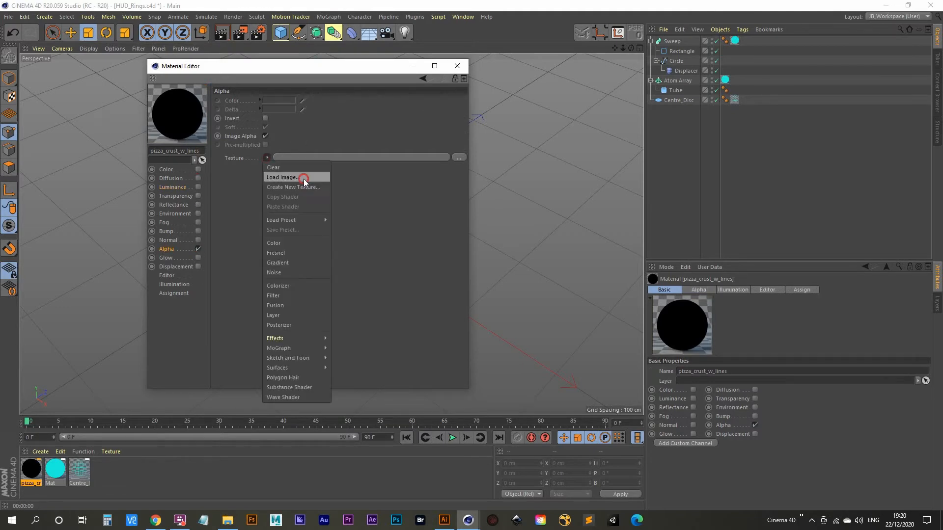
click(305, 179)
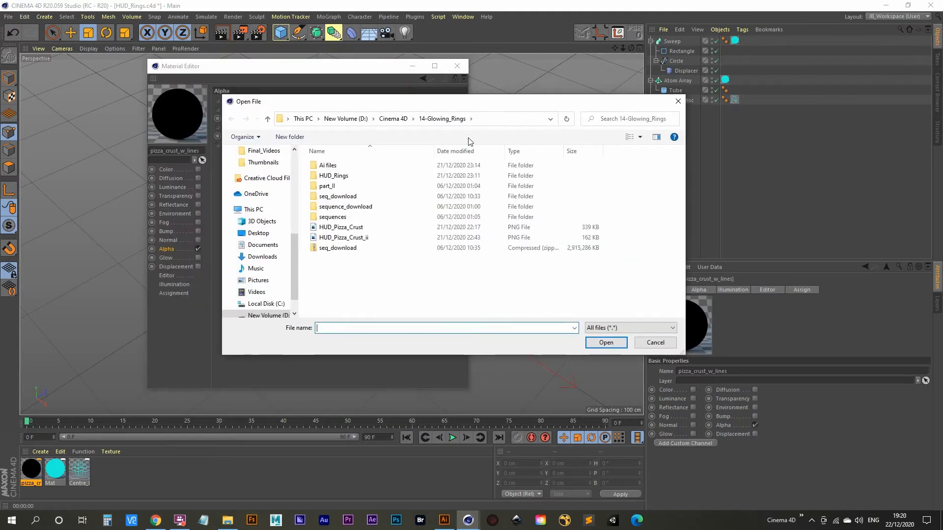
click(393, 118)
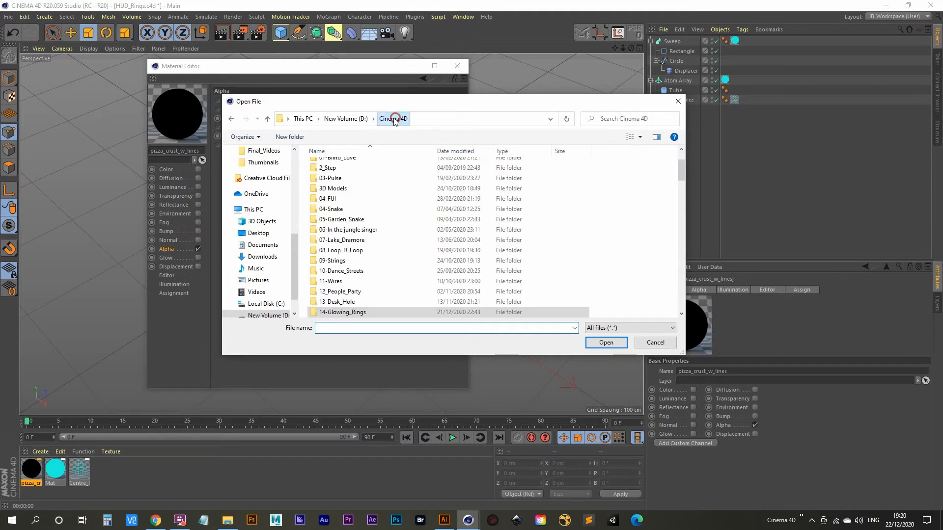
click(360, 221)
text(15)
key(Return)
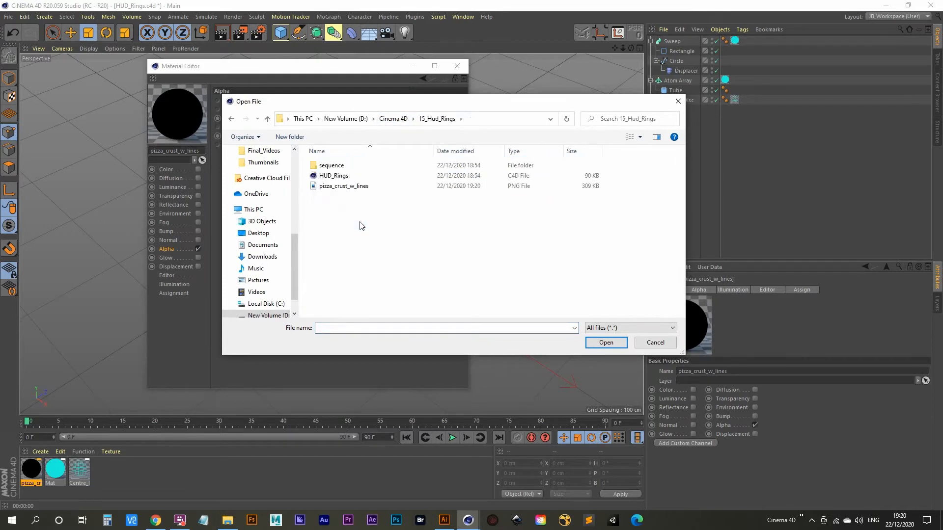
double_click(342, 187)
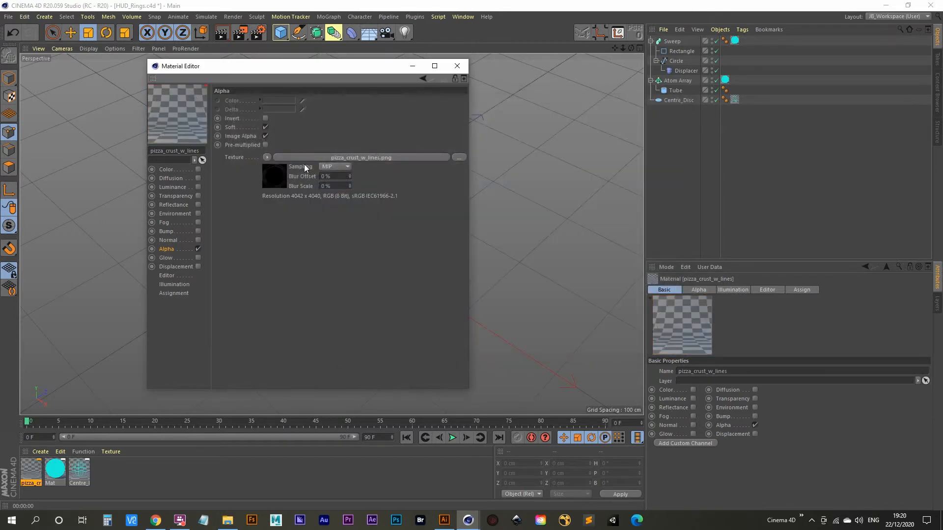
drag(314, 65, 657, 66)
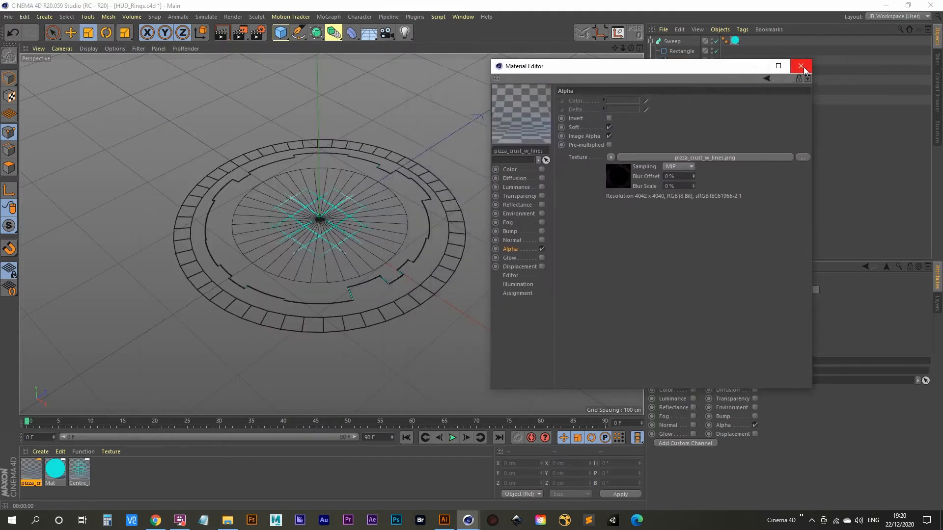
click(802, 66)
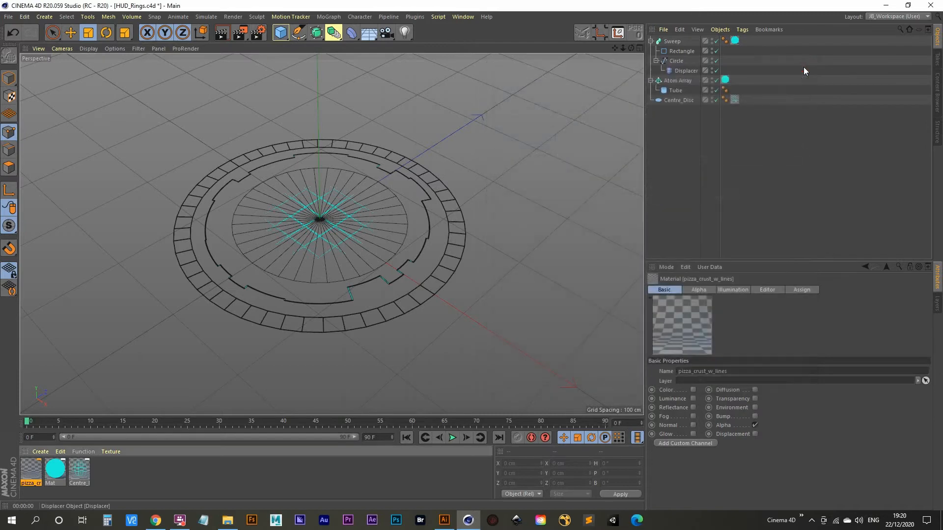
Add a plane to the scene and set its width and height segments to 1.
drag(280, 33, 357, 64)
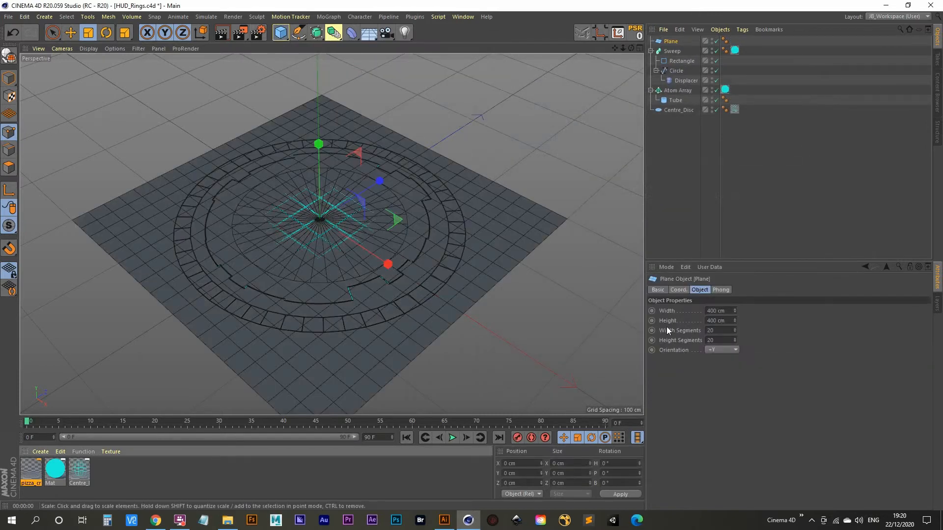
drag(724, 330, 681, 334)
text(1)
key(Tab)
text(1)
key(Return)
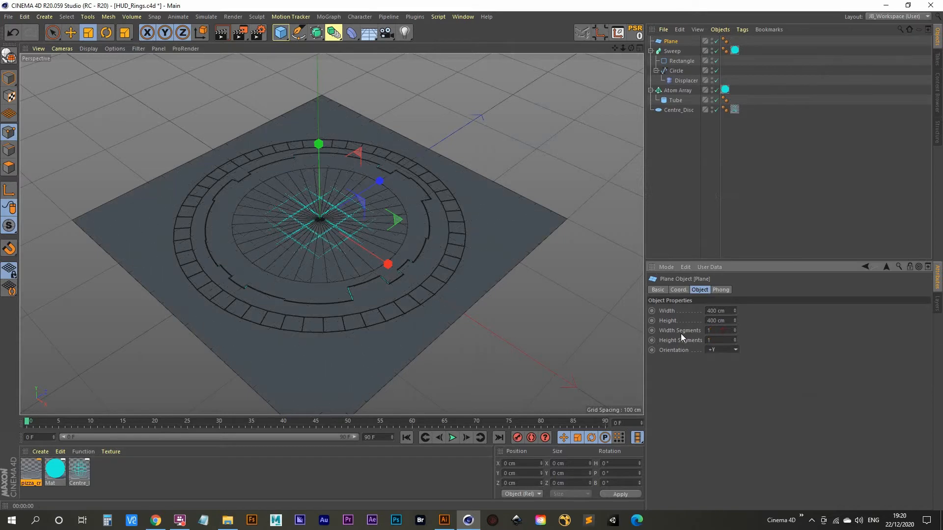
Apply the pizza_crust_w_lines material to the plane.
alt+drag(283, 243, 338, 259)
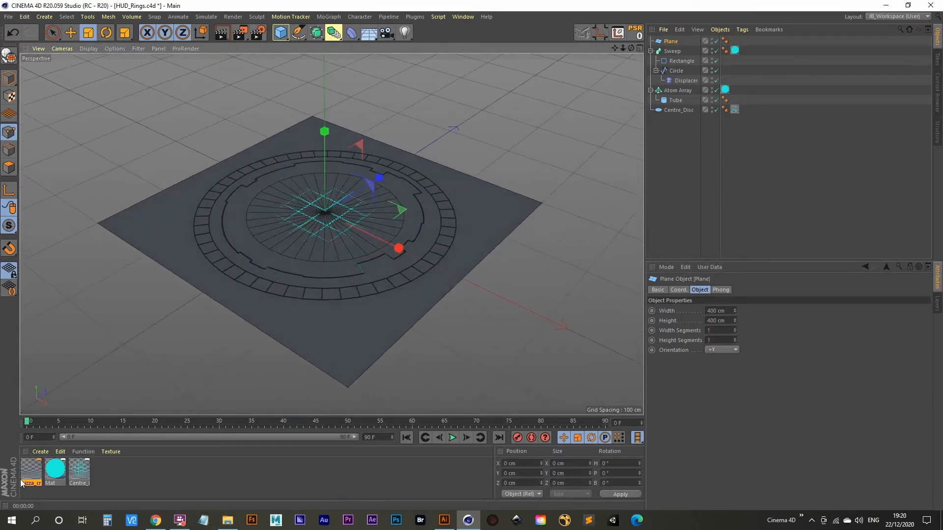
drag(31, 470, 161, 222)
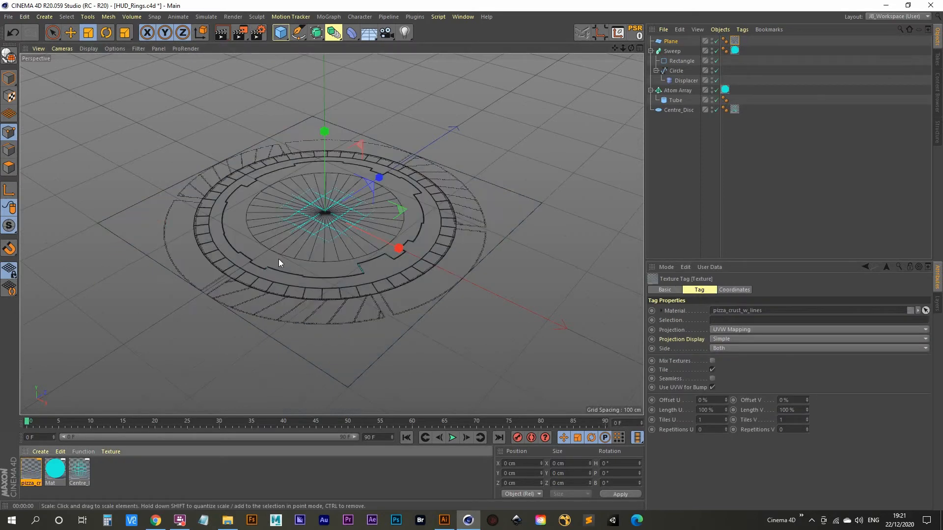
alt+drag(300, 297, 307, 222)
alt+right_drag(307, 222, 313, 208)
alt+drag(313, 209, 311, 233)
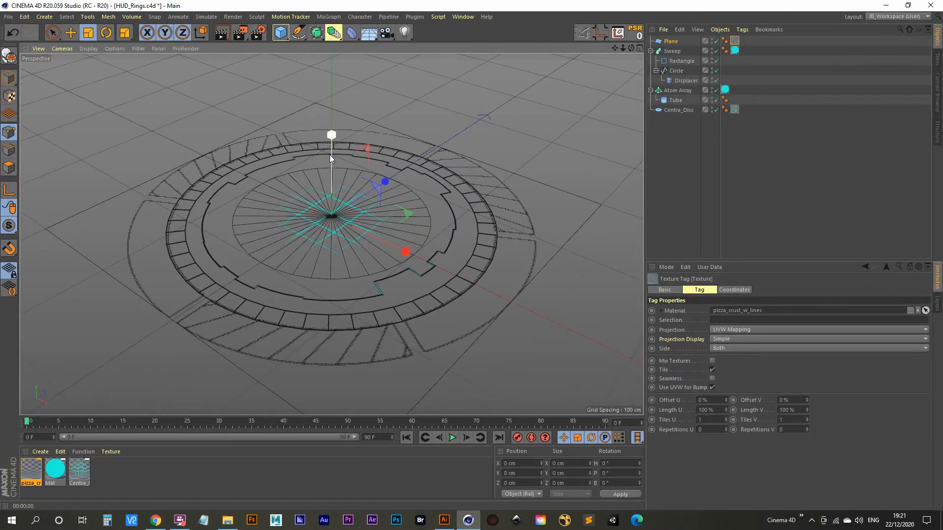
Lower the plane slightly along Y, and preview the deselected scene with the interactive render region.
key(space)
alt+drag(331, 143, 332, 158)
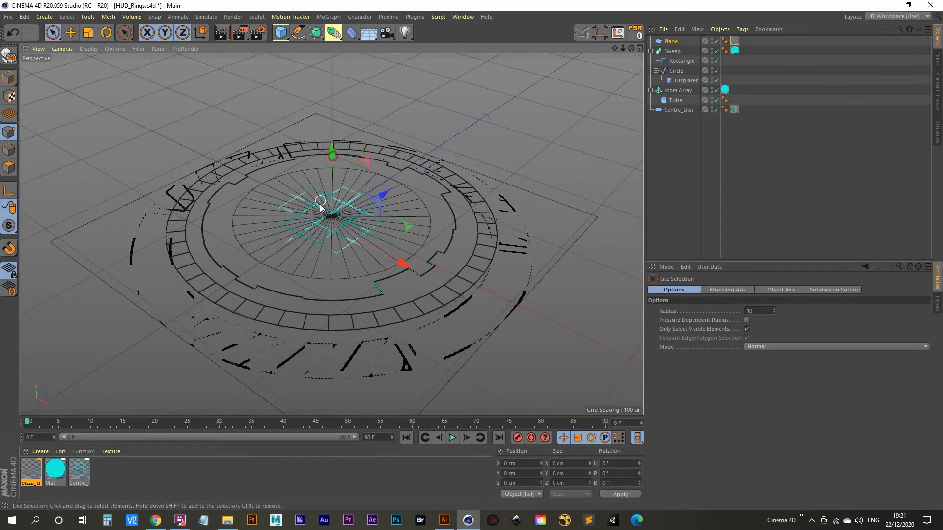
key(alt+r)
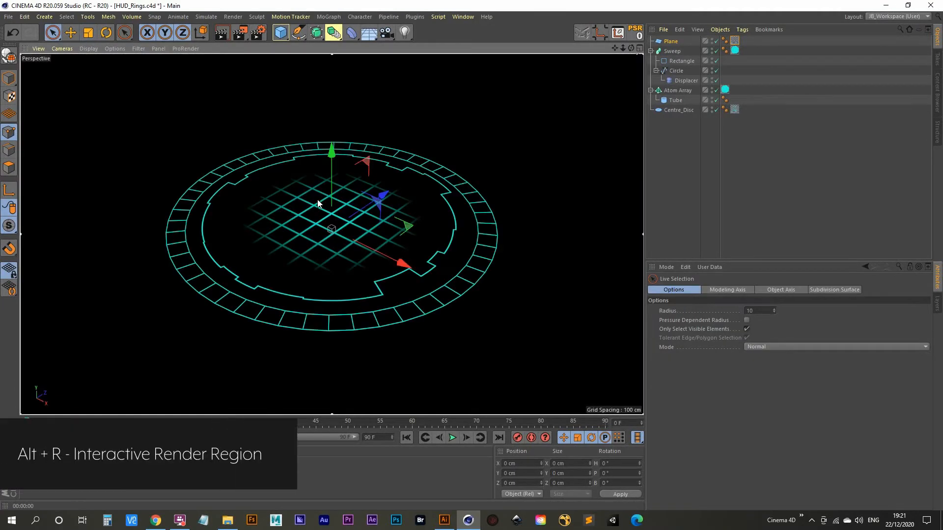
click(703, 138)
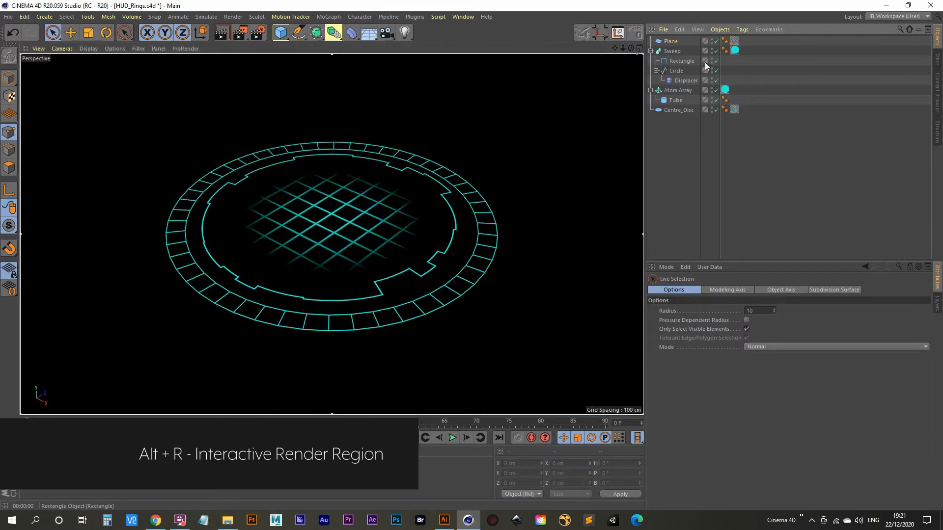
Open the pizza_crust_w_lines material for editing and enable its Luminance channel.
double_click(31, 469)
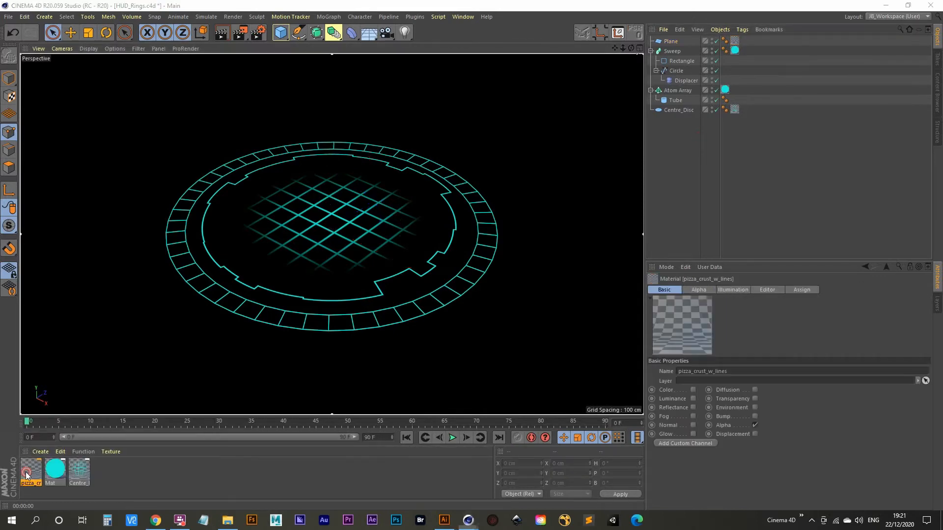
drag(315, 69, 704, 69)
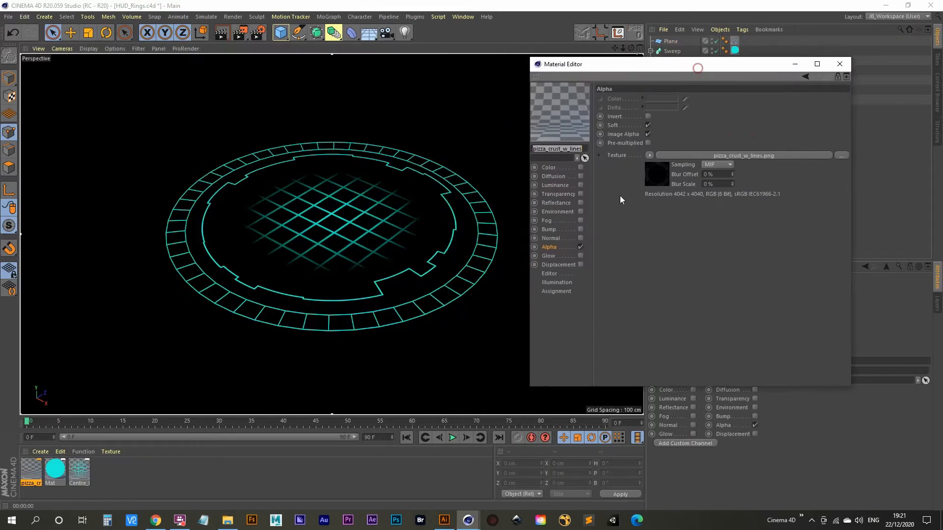
click(582, 185)
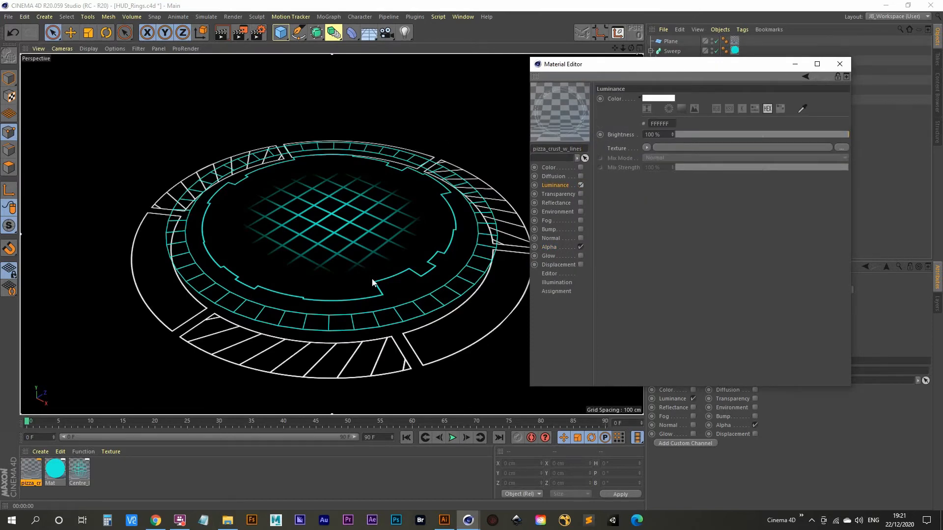
Copy the cyan hex colour from the Mat material and set pizza_crust_w_lines' luminance colour to 0FFFDF.
click(55, 469)
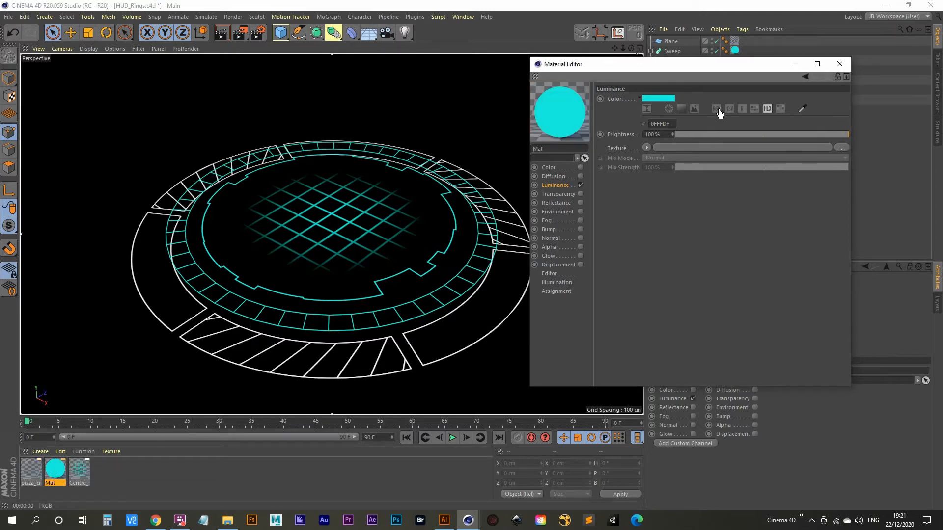
drag(672, 122, 619, 125)
click(31, 470)
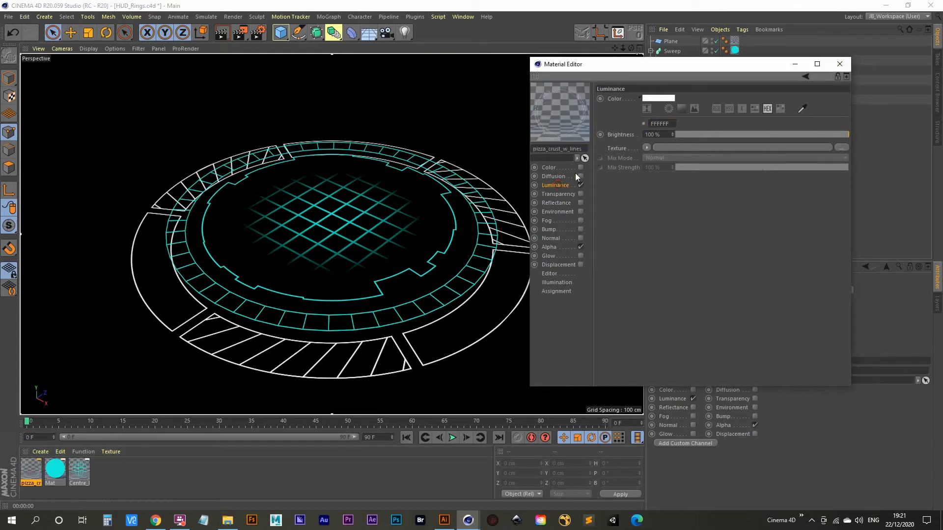
double_click(586, 148)
click(669, 124)
text(0FFFDF)
key(Tab)
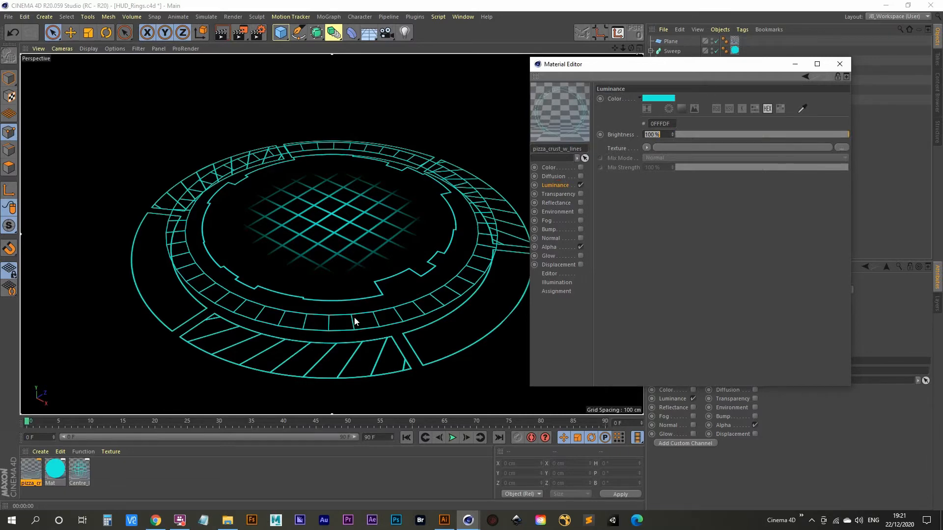
Show pizza_crust_w_lines' luminance colour as HSV, lower its saturation to 3%, and close the material editor.
click(553, 186)
click(665, 98)
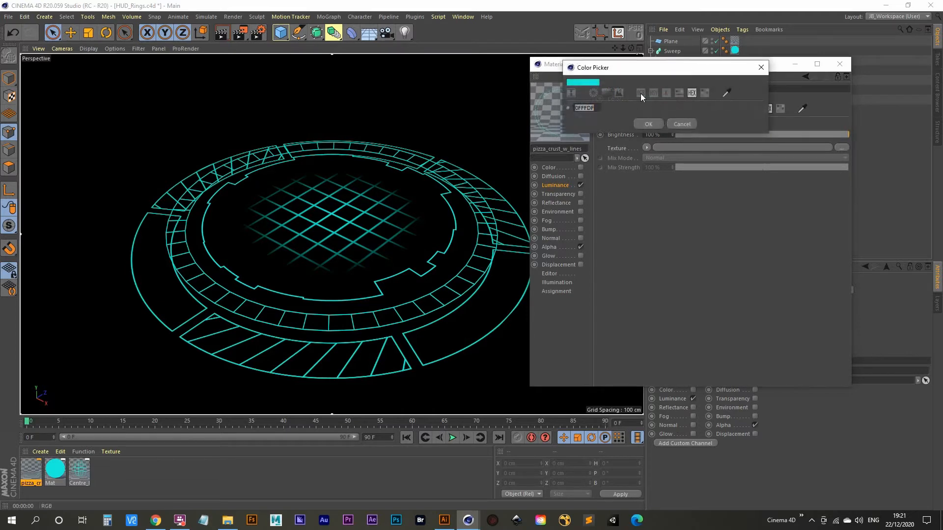
click(652, 94)
click(648, 120)
click(649, 142)
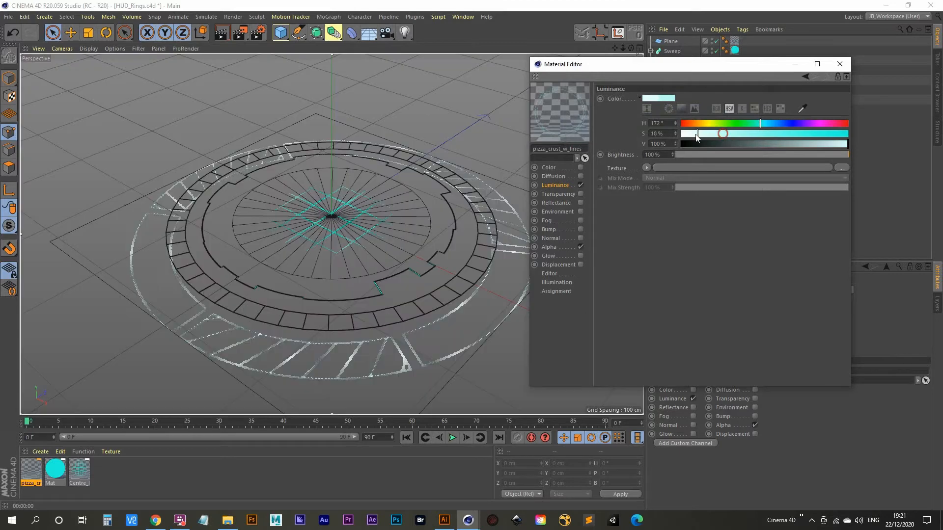
drag(725, 133, 687, 212)
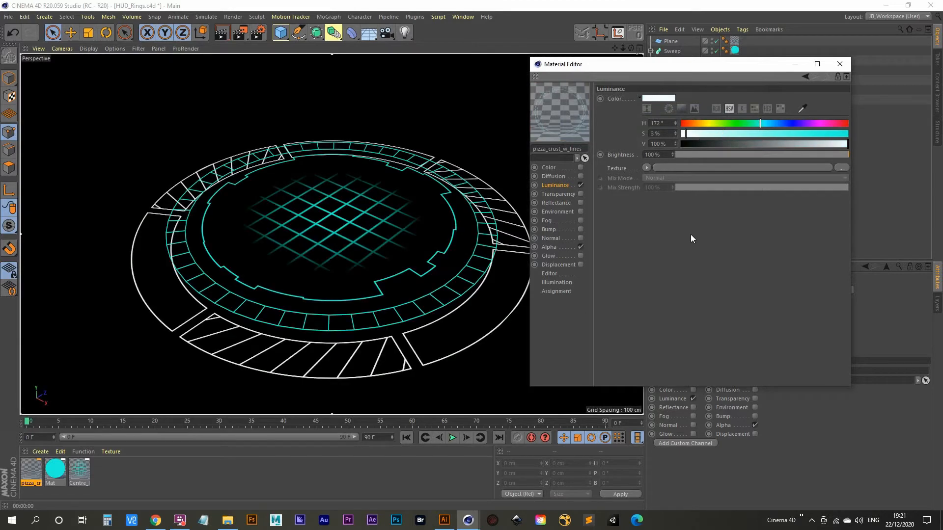
click(839, 64)
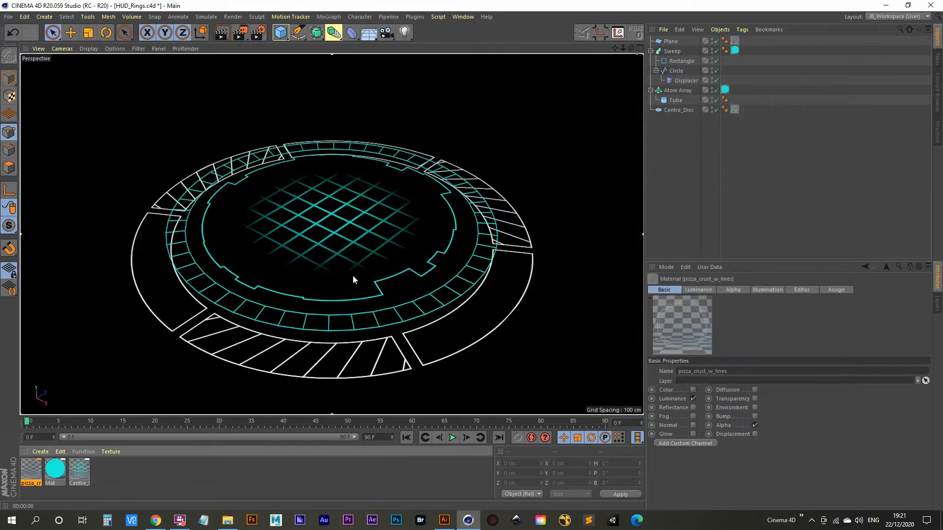
Set the render anti-aliasing to Best with a 4x4 max level, and preview the HUD rings from farther away.
click(257, 32)
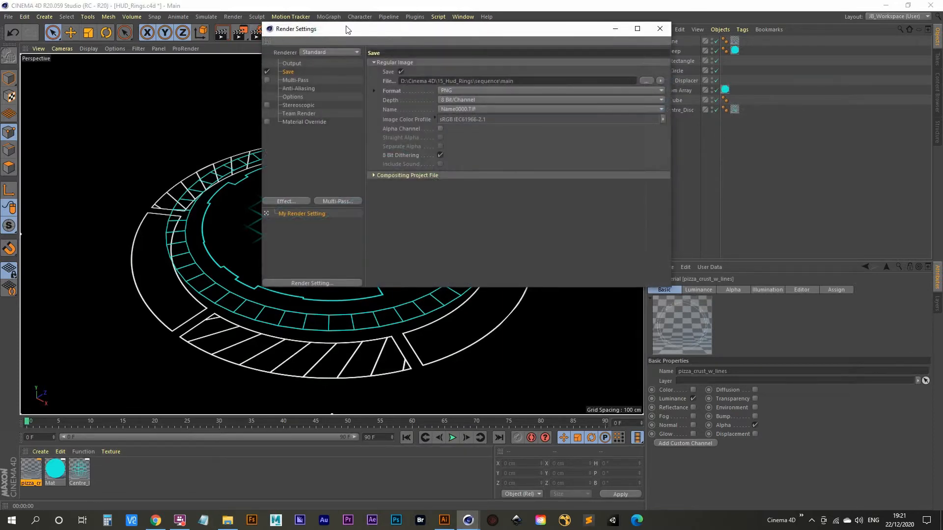
drag(347, 27, 551, 59)
click(500, 118)
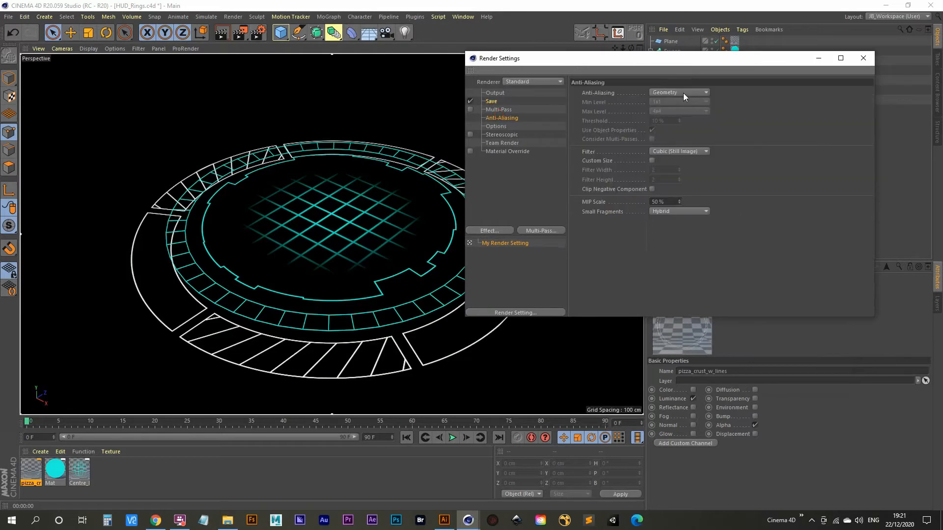
click(675, 122)
click(680, 111)
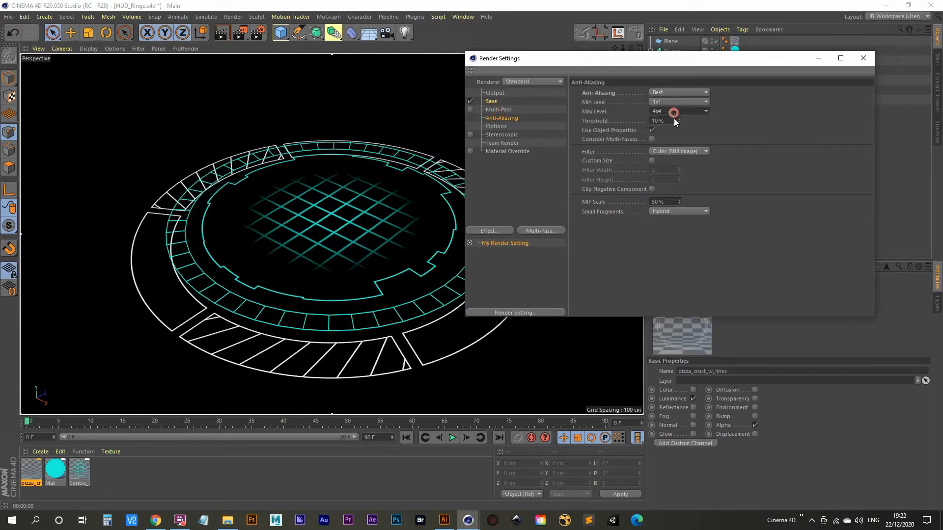
click(674, 141)
click(863, 59)
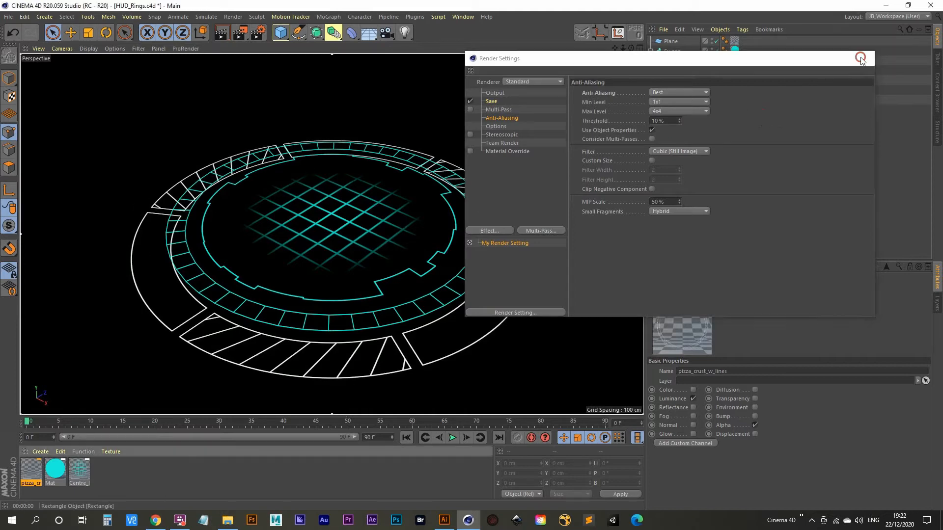
scroll(270, 241, down, 8)
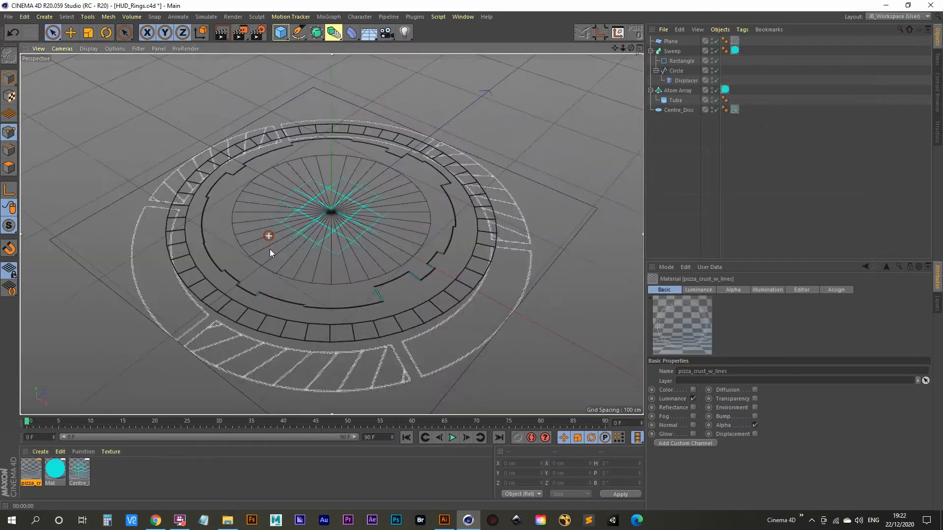
alt+drag(342, 247, 399, 272)
key(ctrl+r)
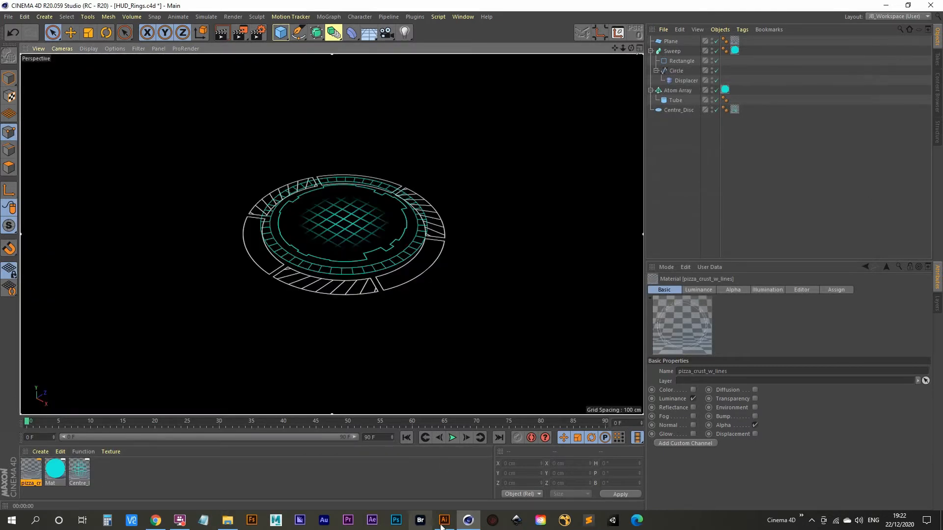
Switch to Illustrator's HUD_Map.ai document and copy the compound path of four thick black outer arcs.
click(443, 520)
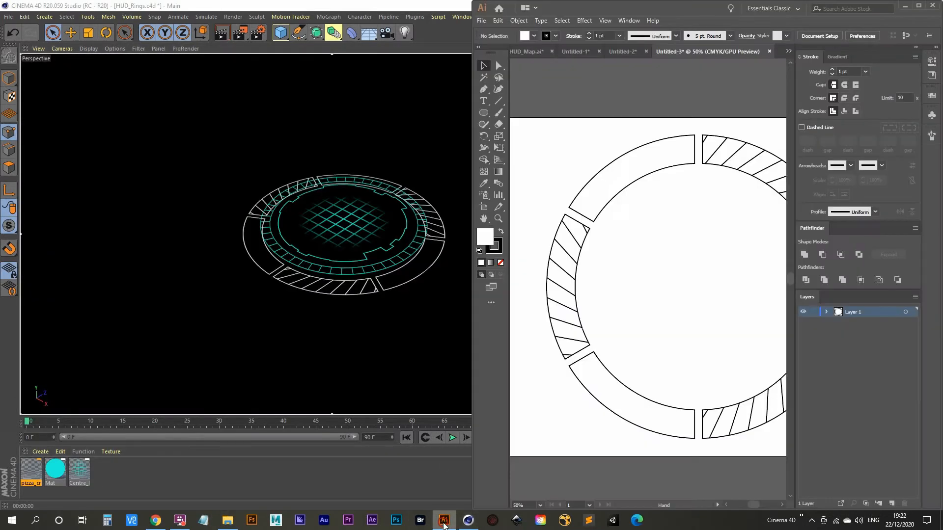
click(544, 51)
click(608, 220)
alt+scroll(614, 238, down, 2)
drag(629, 256, 529, 272)
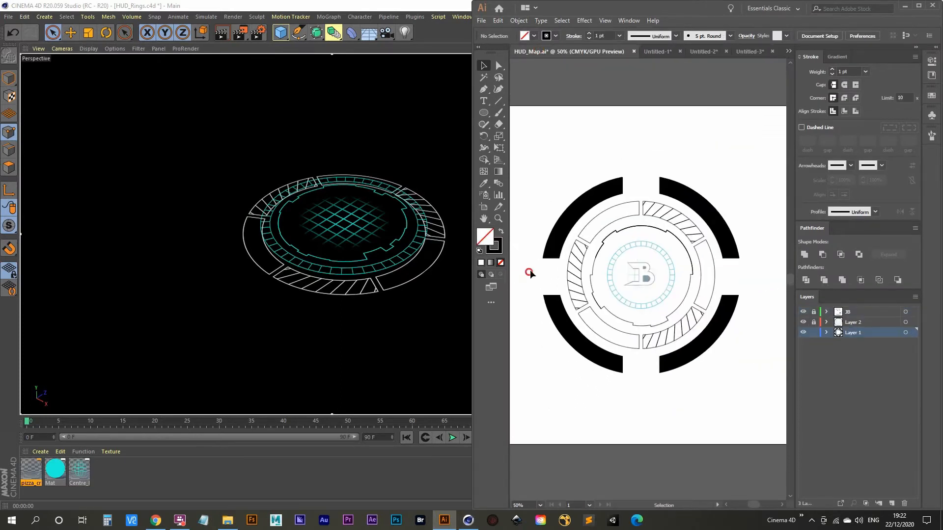
click(574, 212)
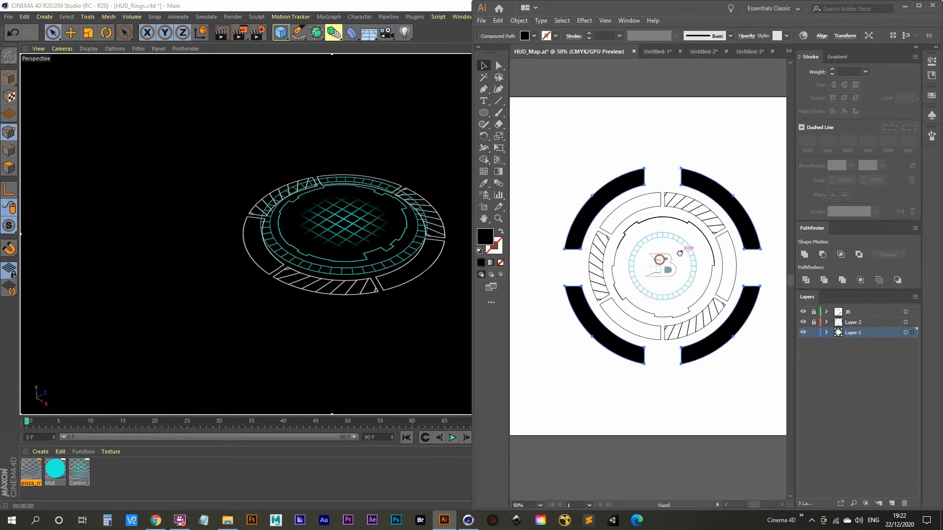
alt+scroll(658, 227, up, 1)
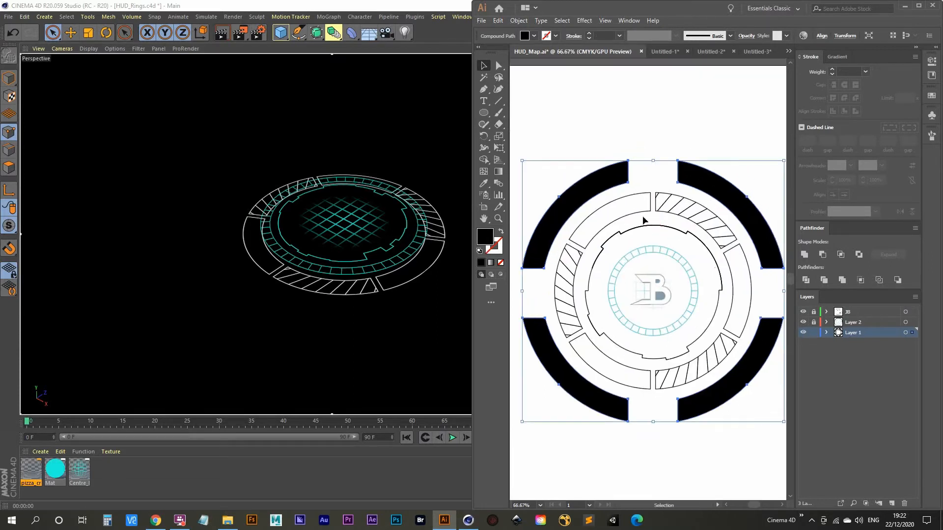
click(638, 215)
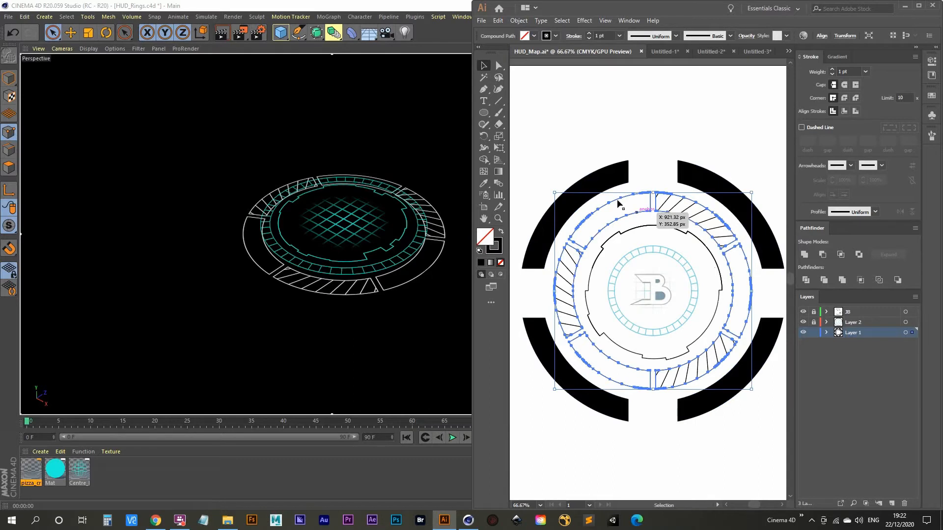
click(592, 186)
alt+scroll(618, 230, down, 1)
drag(618, 230, 641, 220)
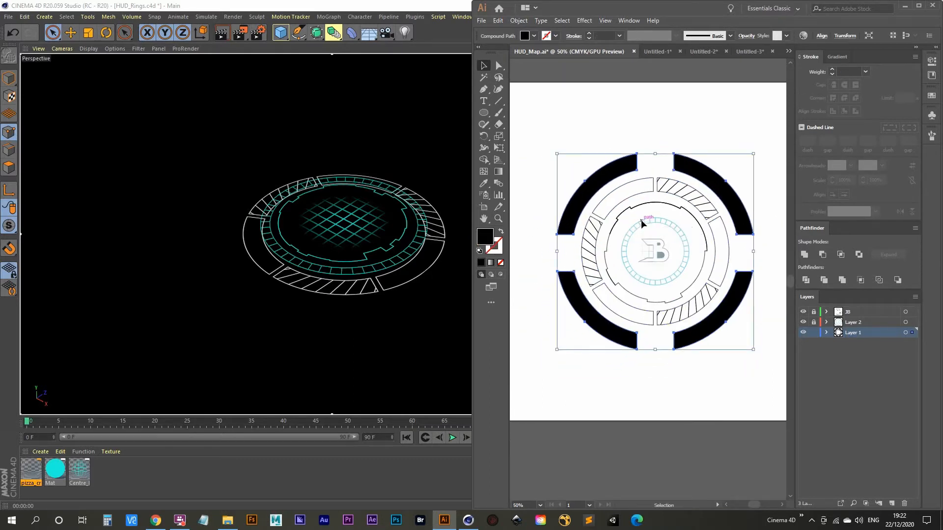
key(a)
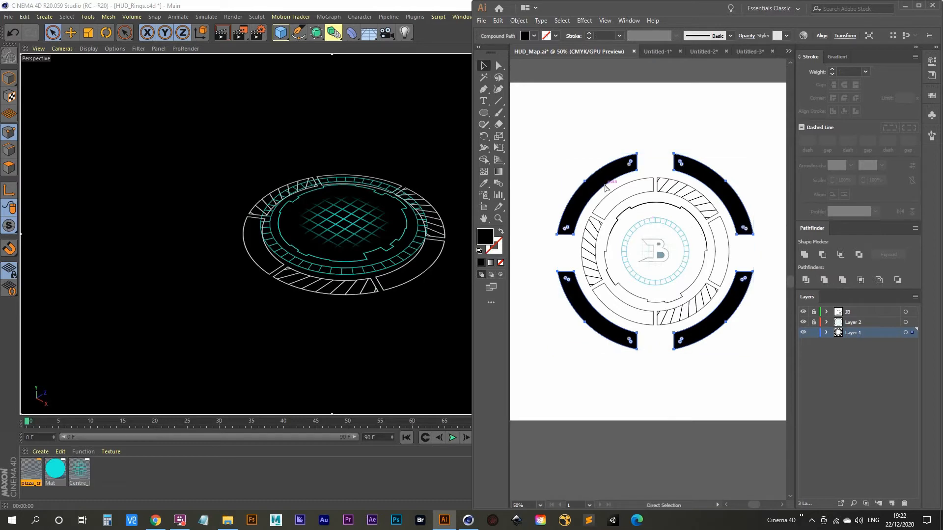
Paste the four arcs into a new document and scale them up proportionally from the centre to nearly fill the artboard's height.
key(ctrl+n)
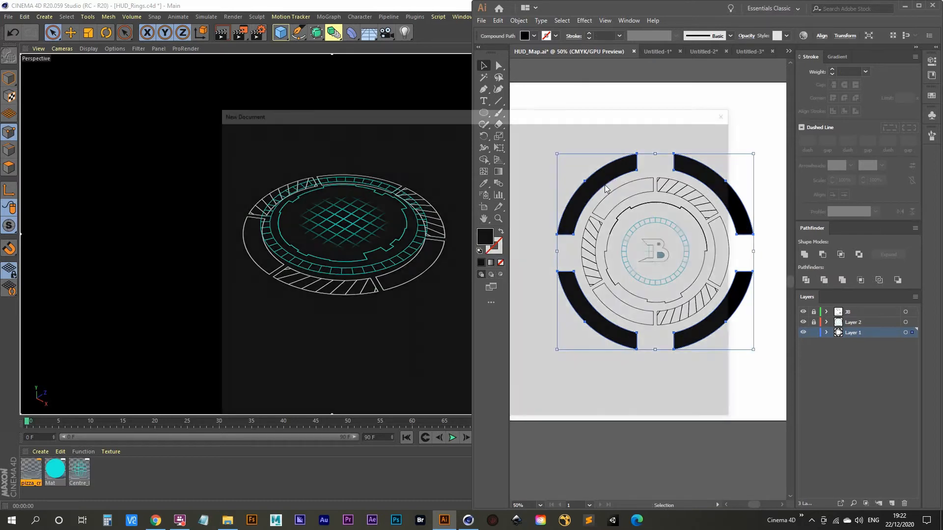
key(Return)
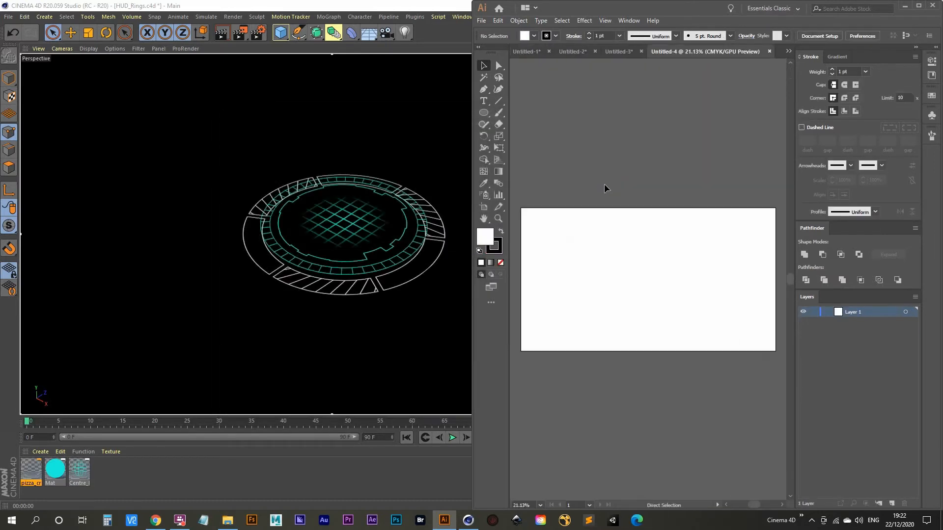
key(ctrl+v)
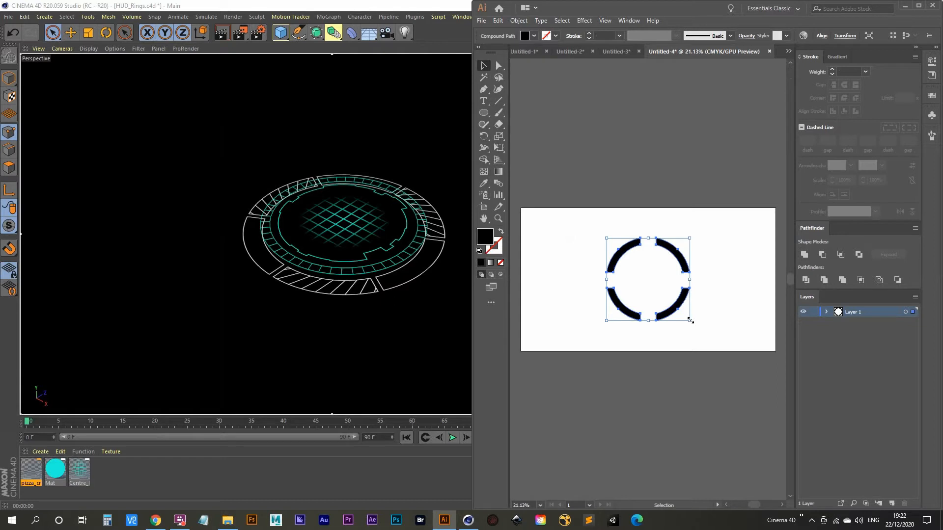
alt+shift+drag(690, 320, 716, 348)
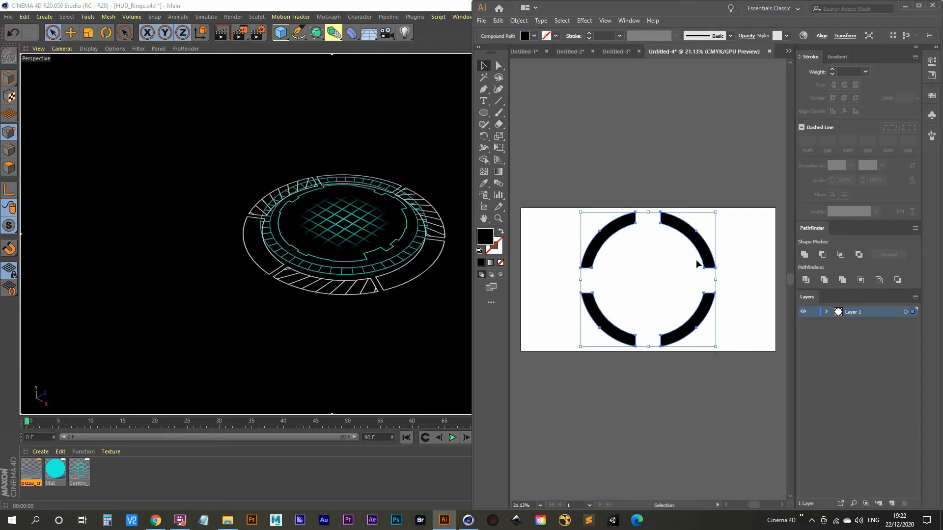
click(676, 285)
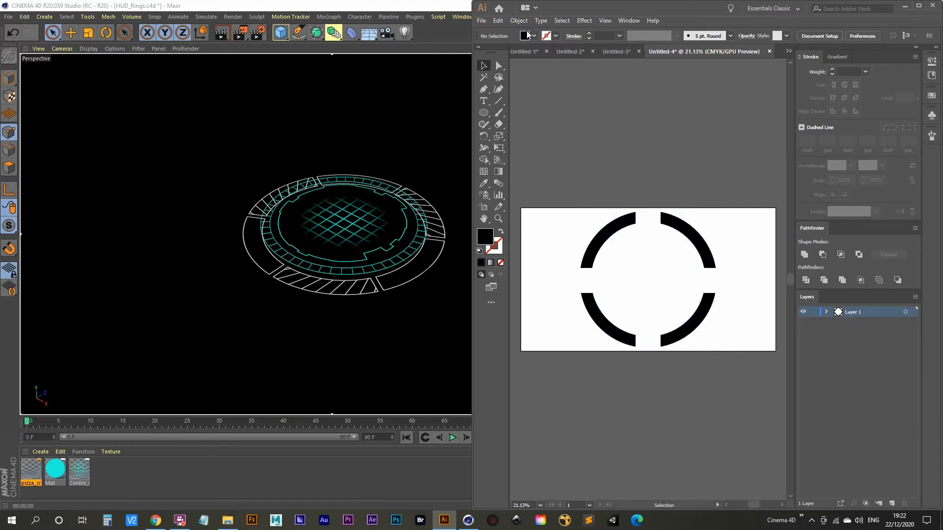
Export the arcs as a PNG named pizza_crust in the 15_Hud_Rings folder, at High (300 ppi) with a transparent background.
click(481, 21)
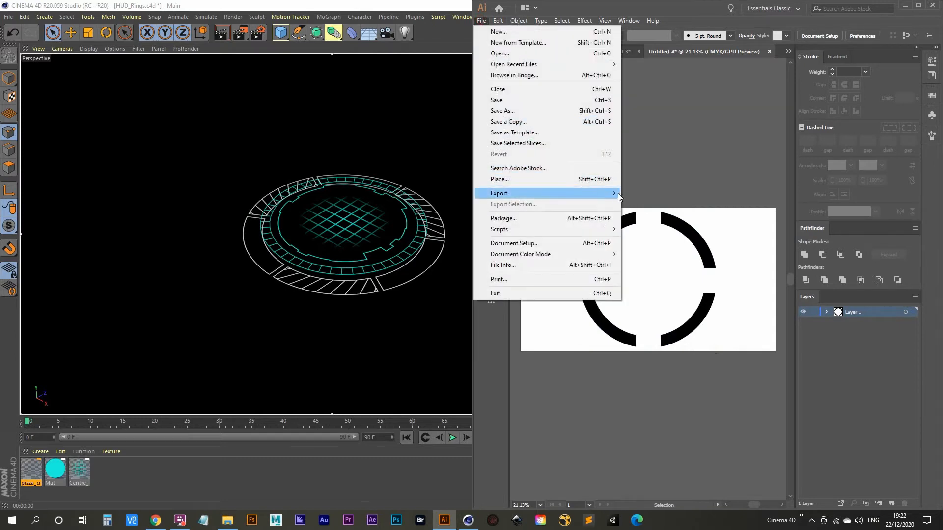
mouse_move(618, 197)
click(652, 210)
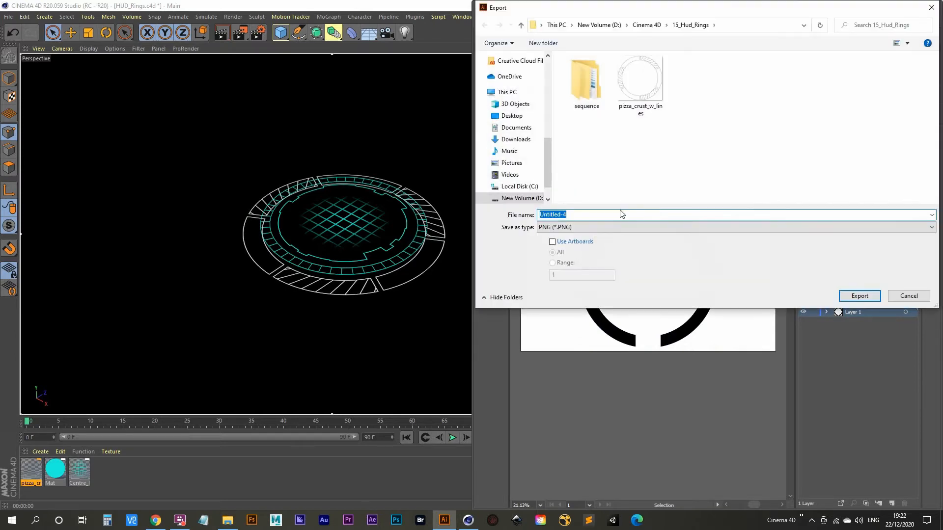
click(640, 83)
click(628, 215)
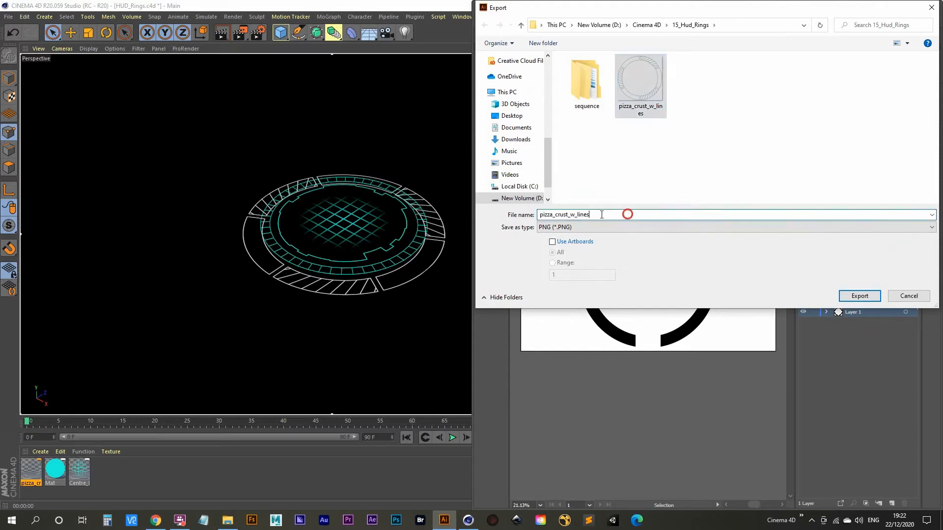
key(BackSpace)
key(BackSpace)
key(BackSpace)
key(BackSpace)
key(BackSpace)
key(BackSpace)
key(BackSpace)
key(BackSpace)
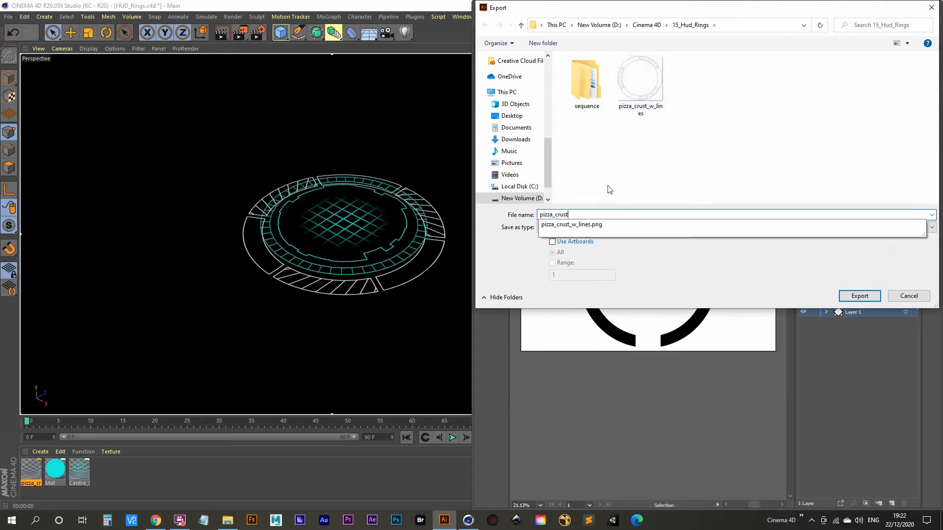
key(Return)
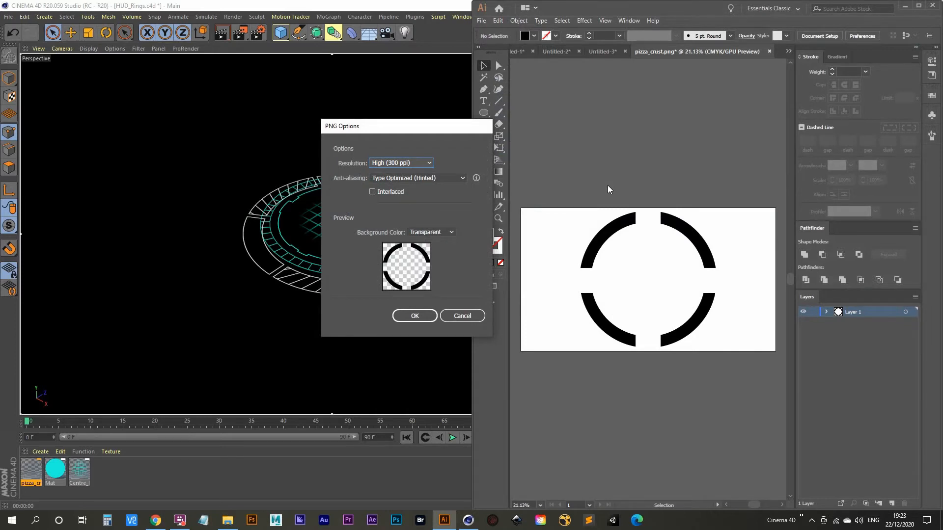
key(Return)
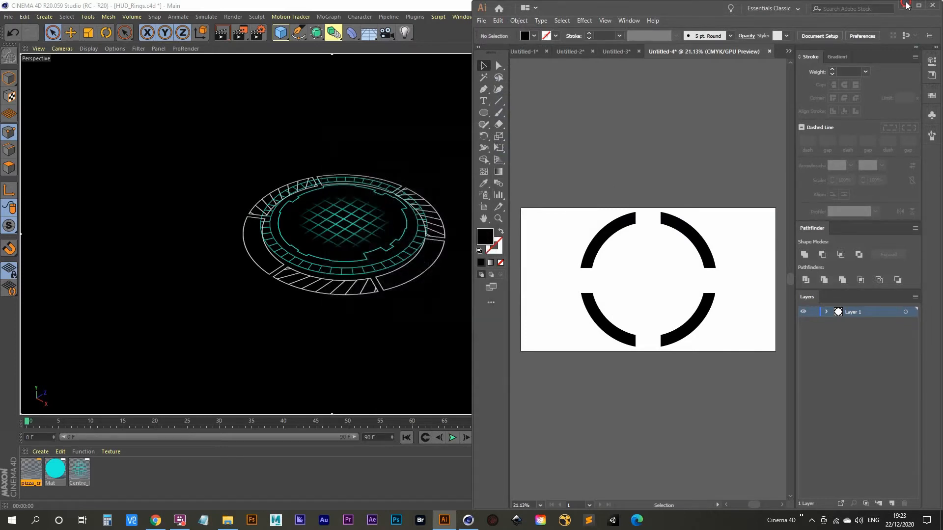
Switch back to Cinema 4D and create a new material.
click(904, 6)
double_click(130, 476)
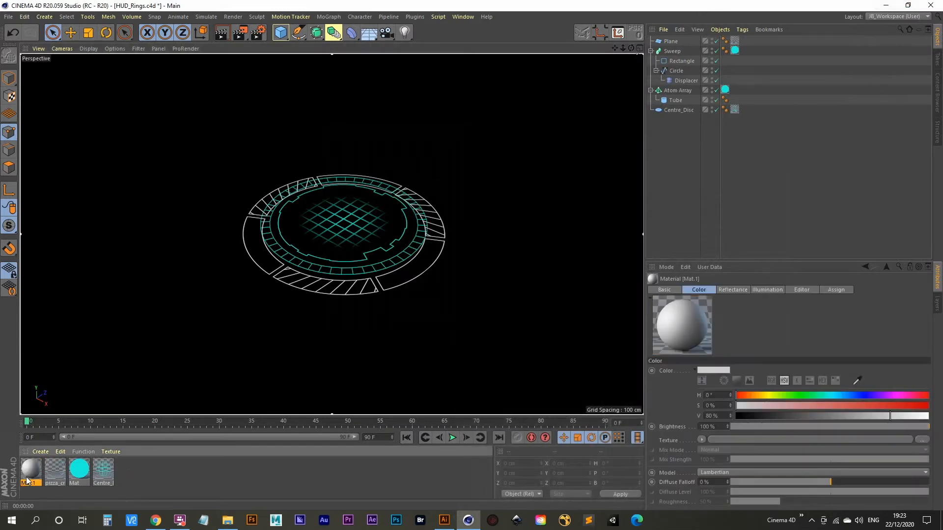
Rename the new material p_crust and turn off its Color and Reflectance channels.
double_click(31, 482)
text(p_crust)
double_click(31, 469)
drag(298, 66, 564, 88)
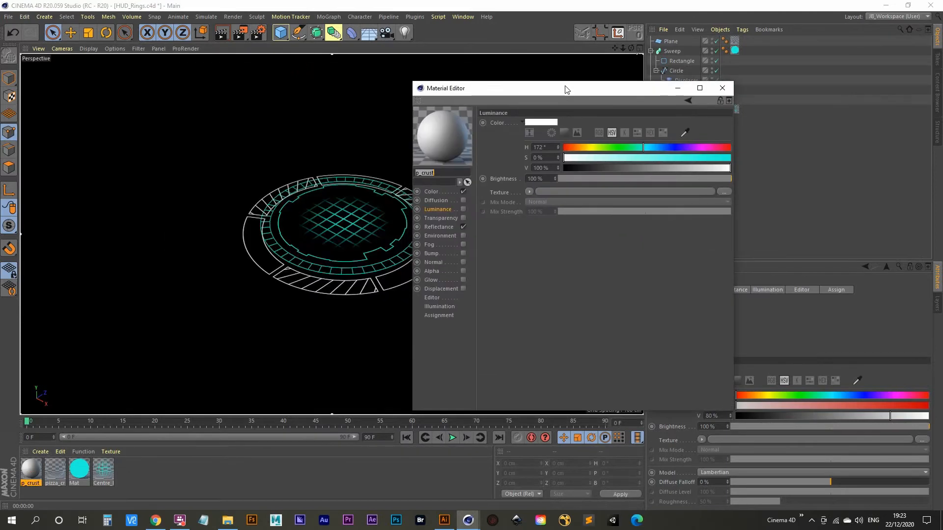
click(432, 191)
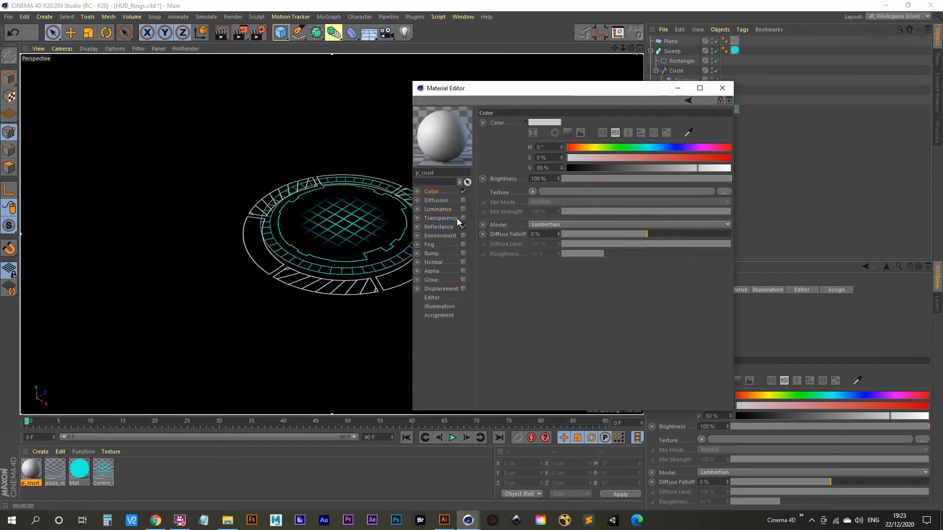
click(463, 191)
click(462, 226)
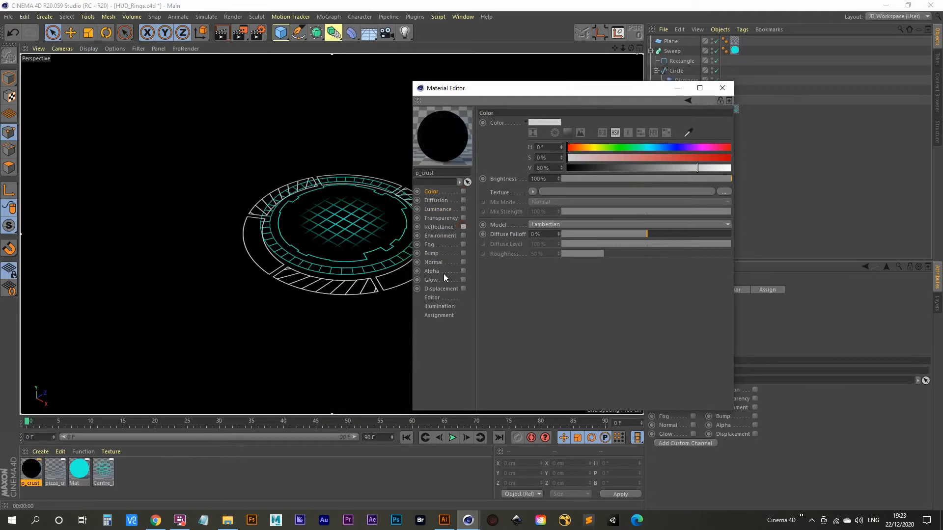
Load pizza_crust.png as the p_crust material's alpha texture and enable its Luminance channel.
click(463, 271)
click(532, 179)
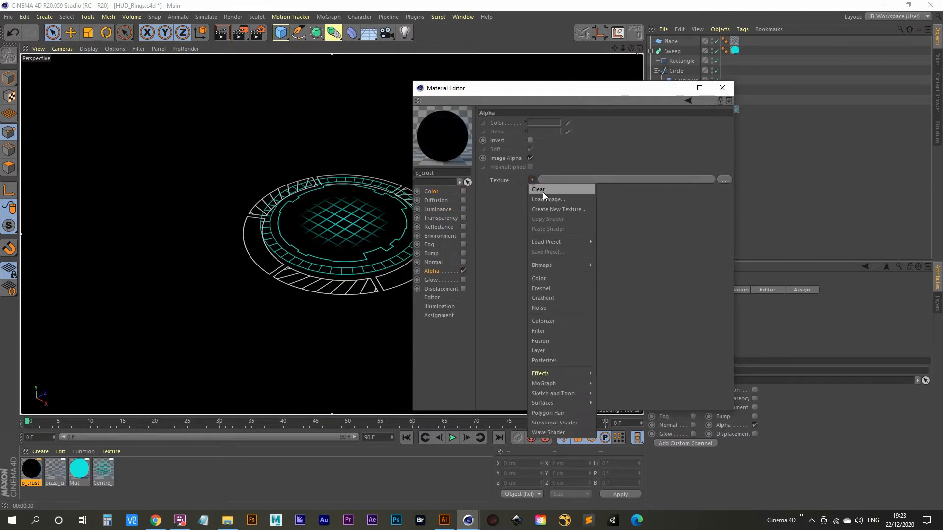
click(555, 200)
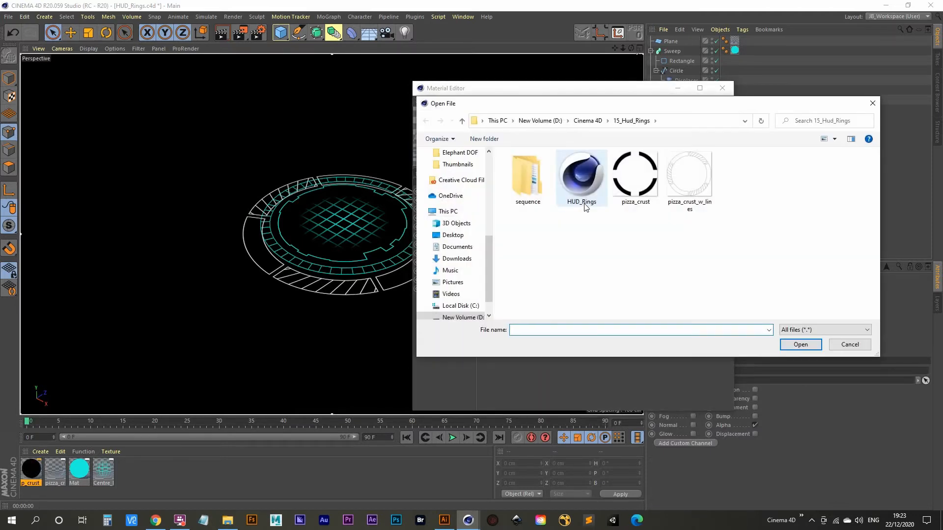
double_click(635, 175)
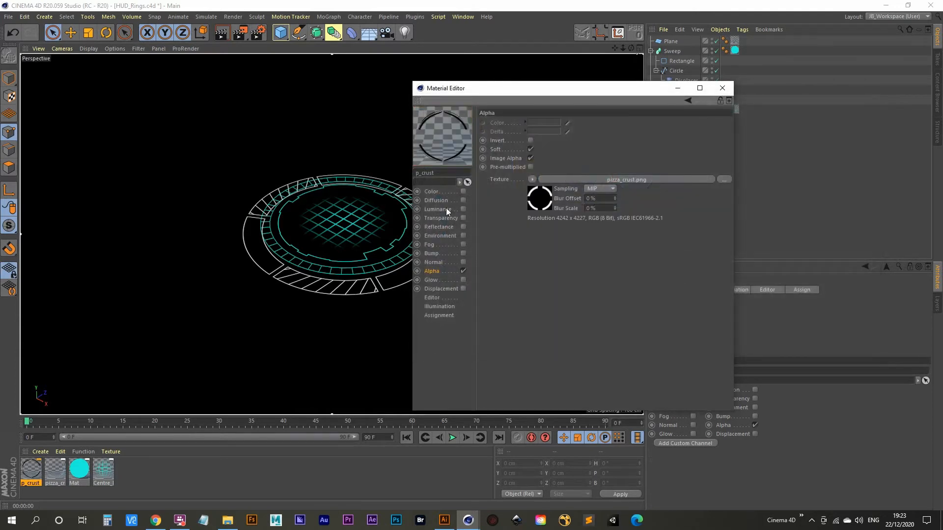
click(448, 209)
click(463, 210)
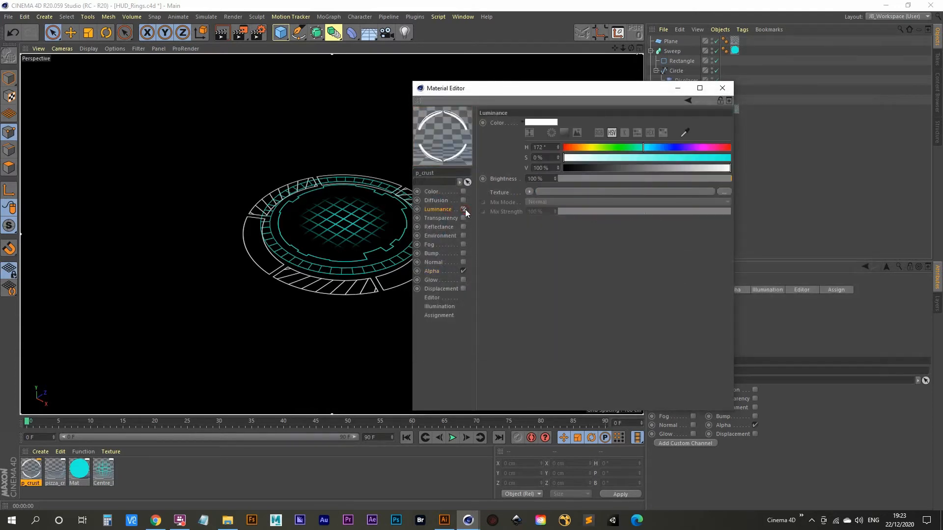
Copy the hex code of the cyan Mat material's luminance colour.
click(78, 470)
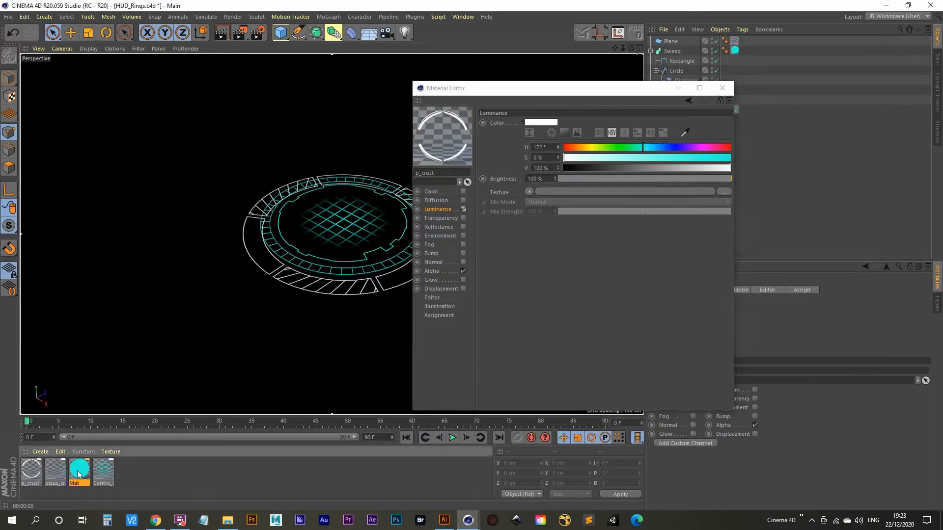
click(649, 133)
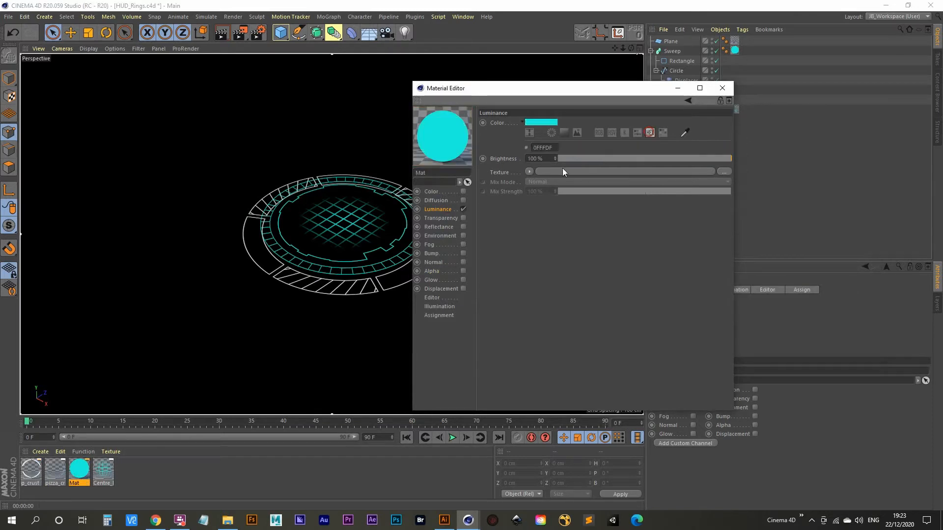
double_click(554, 149)
key(ctrl+c)
click(599, 133)
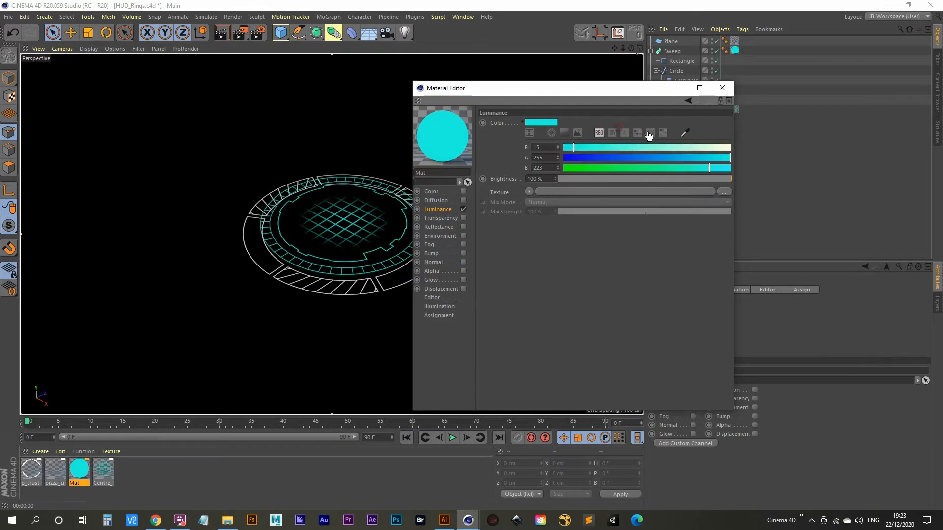
click(649, 134)
click(722, 88)
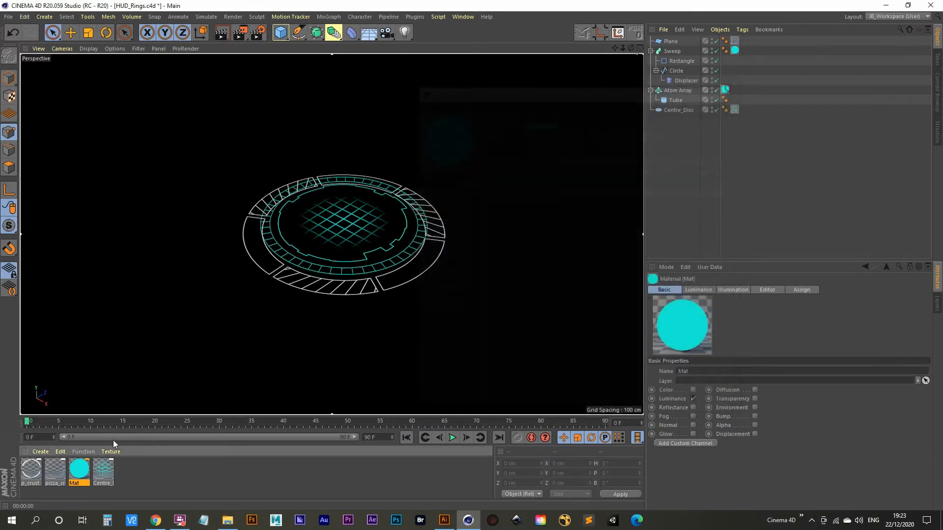
Set the p_crust material's luminance colour to hex 0FFFDF.
click(36, 468)
double_click(35, 468)
drag(252, 67, 651, 77)
key(ctrl+v)
key(Tab)
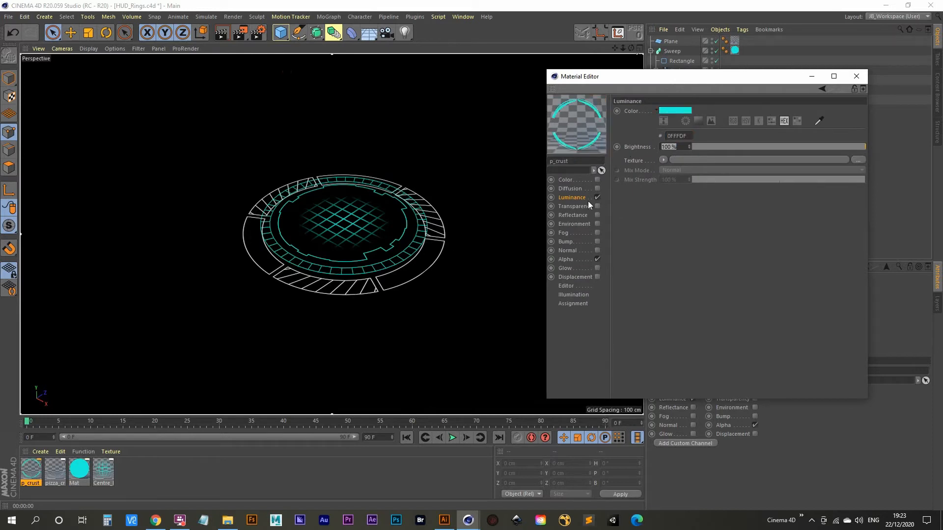
click(856, 77)
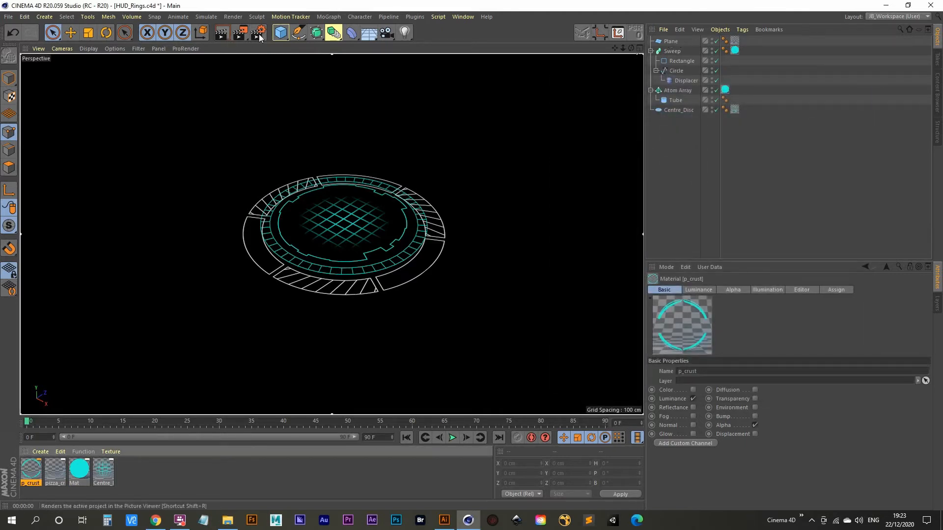
Add a plane slightly below the existing rings and scale it up to about 575 cm square.
drag(279, 36, 373, 65)
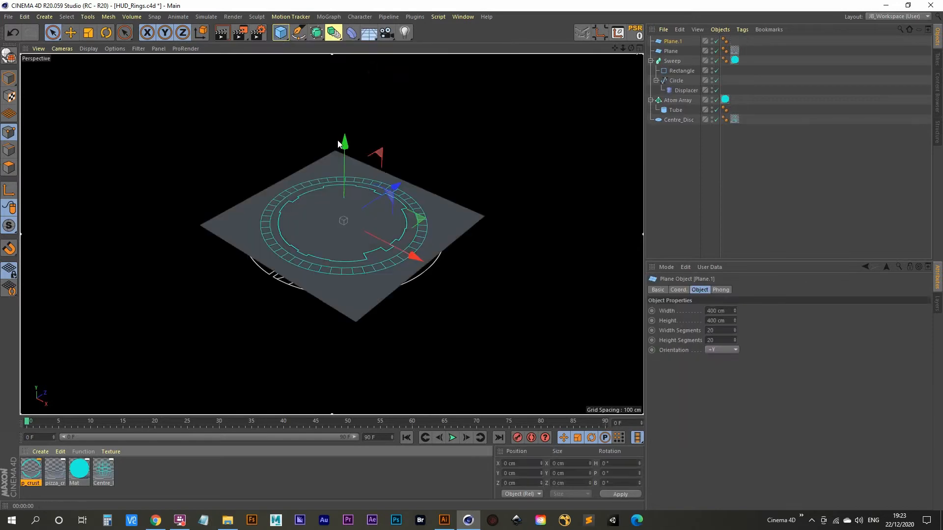
drag(347, 147, 347, 159)
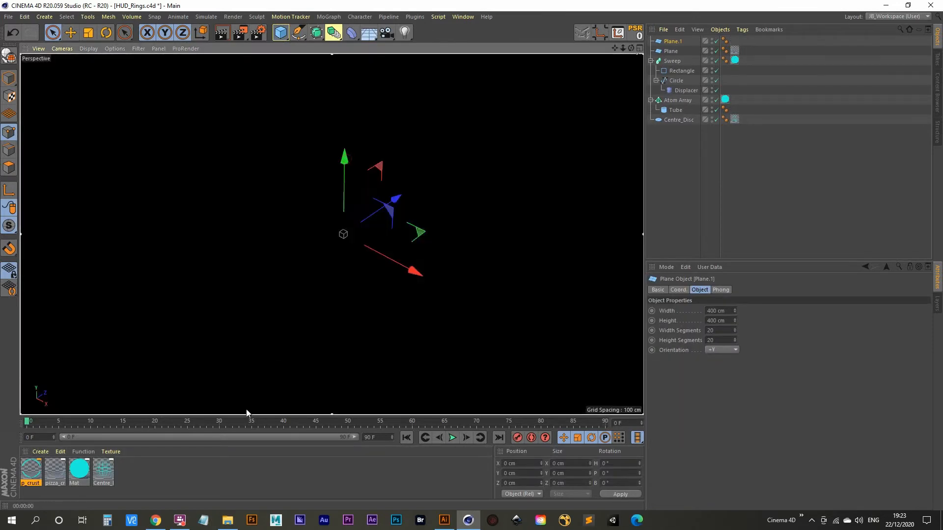
click(89, 34)
drag(78, 125, 187, 204)
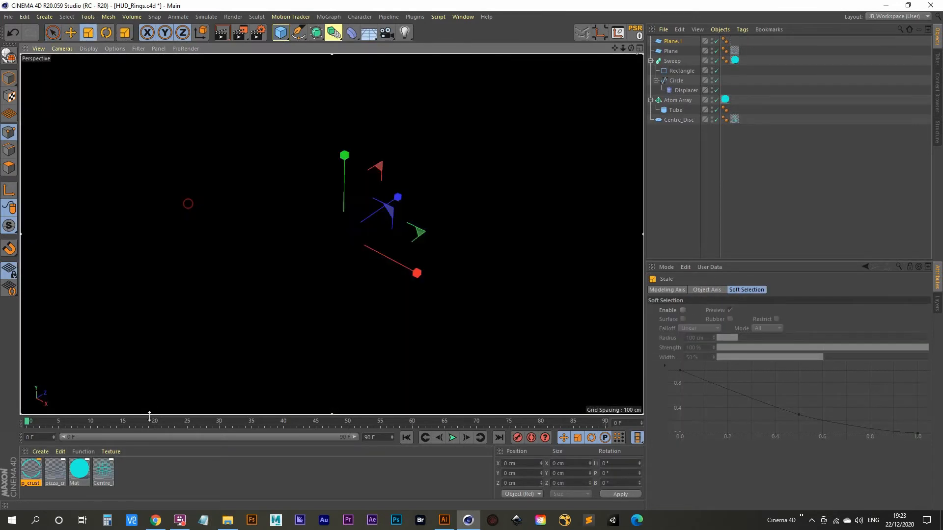
Set the new plane's width segments and height segments to 1.
click(673, 42)
click(710, 330)
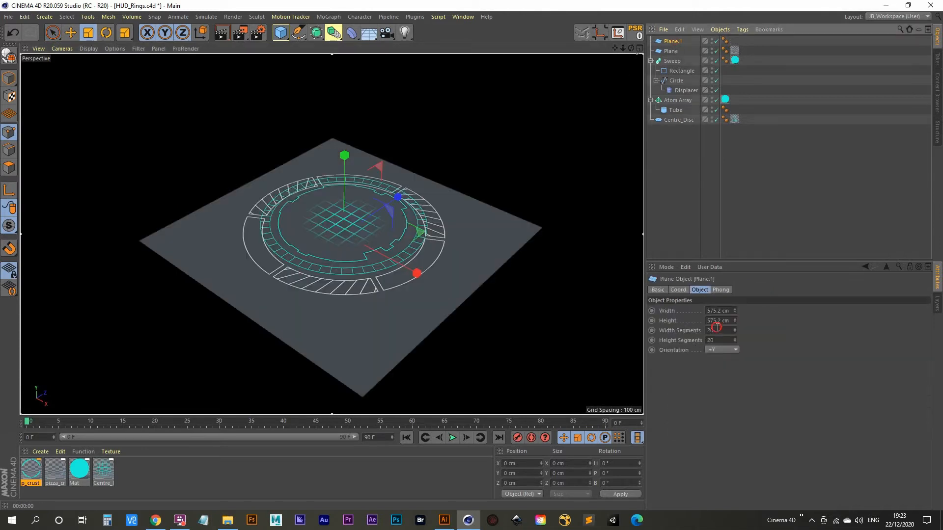
text(1)
key(Tab)
text(1)
key(Tab)
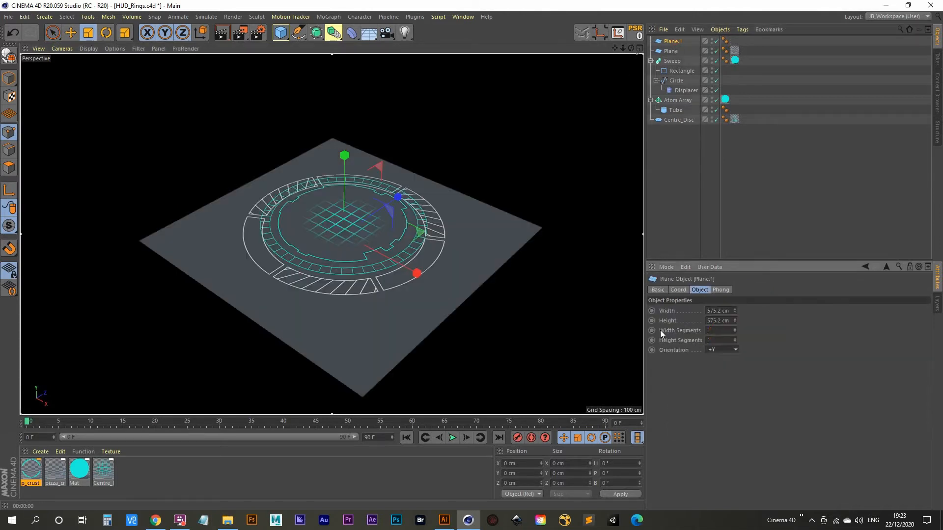
Apply the p_crust material to the new plane and rescale the plane so its arcs surround the white outer ring.
drag(31, 470, 193, 246)
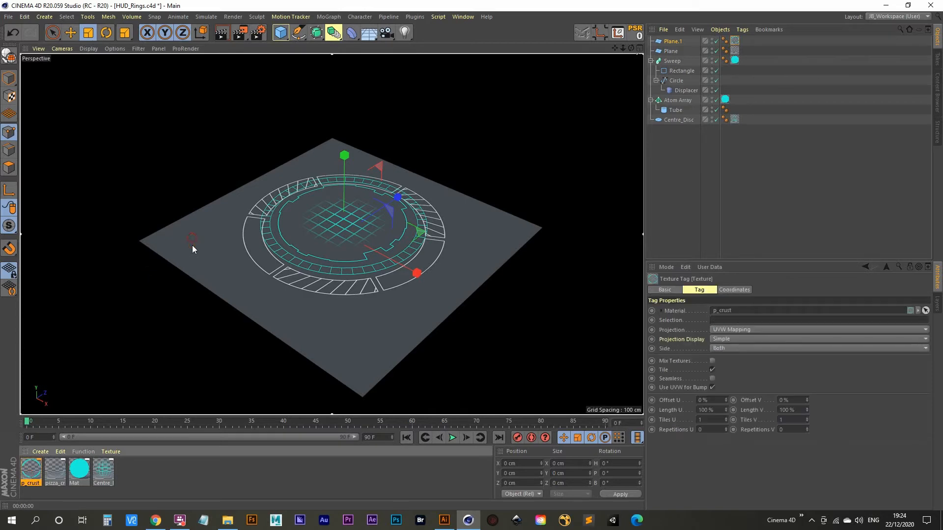
click(88, 32)
mouse_move(120, 188)
mouse_down()
mouse_move(137, 205)
mouse_move(42, 307)
mouse_move(93, 273)
mouse_up()
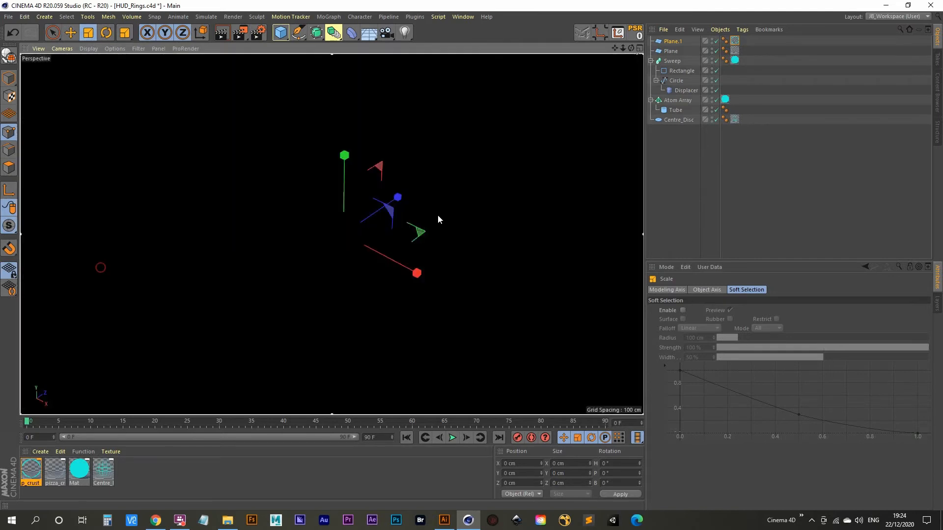
click(689, 171)
scroll(375, 217, up, 5)
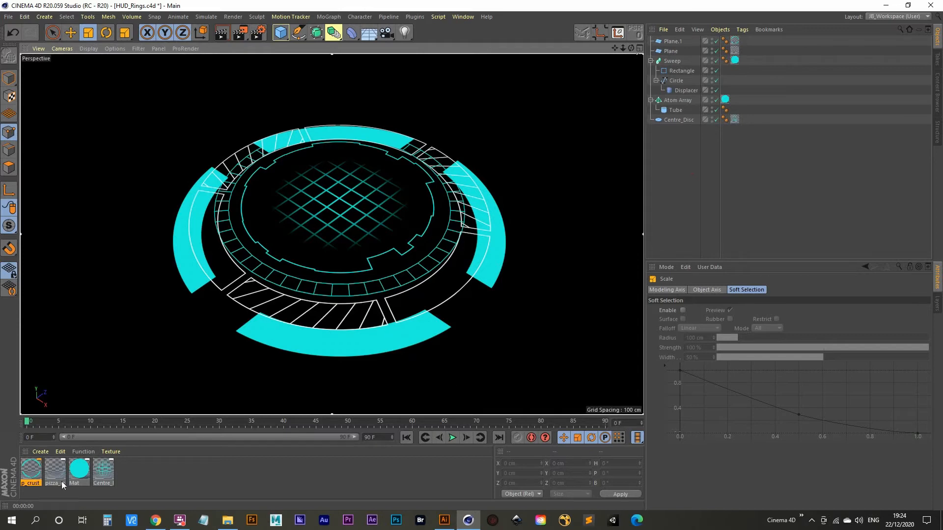
Set the p_crust material's luminance brightness to 60%.
double_click(30, 474)
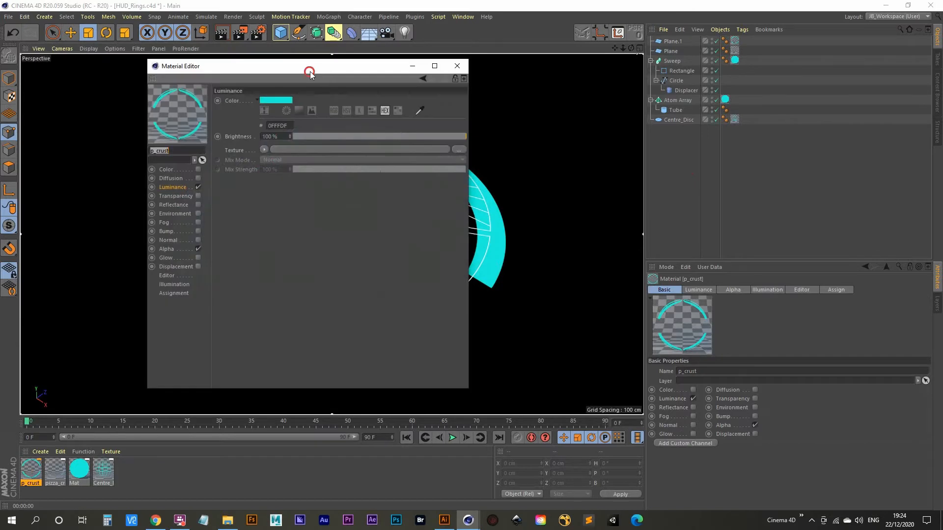
drag(312, 69, 705, 72)
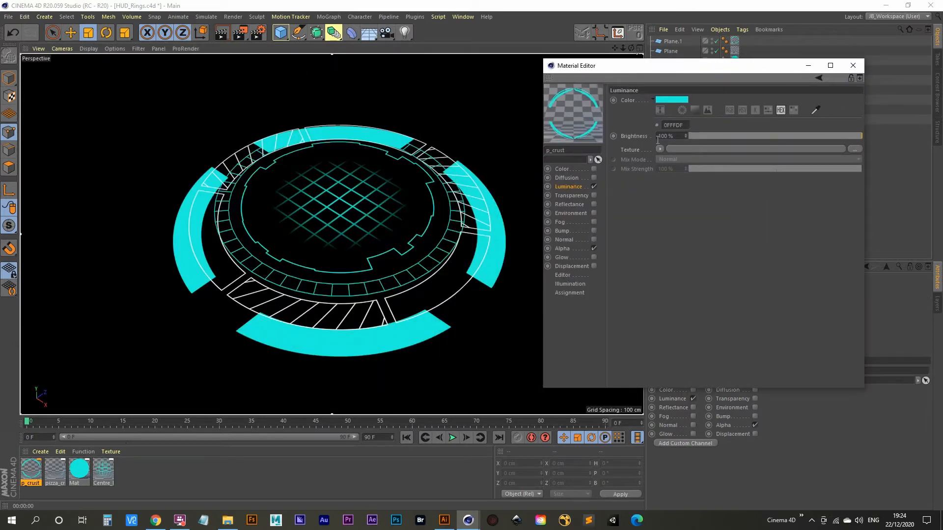
click(674, 136)
text(60)
key(Return)
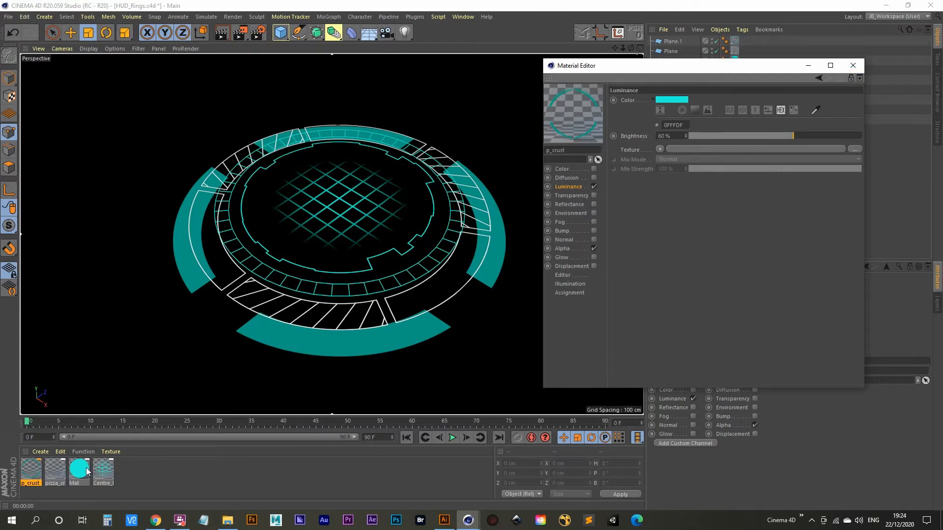
Set the Centre_Disc material's luminance brightness to 150%.
click(101, 470)
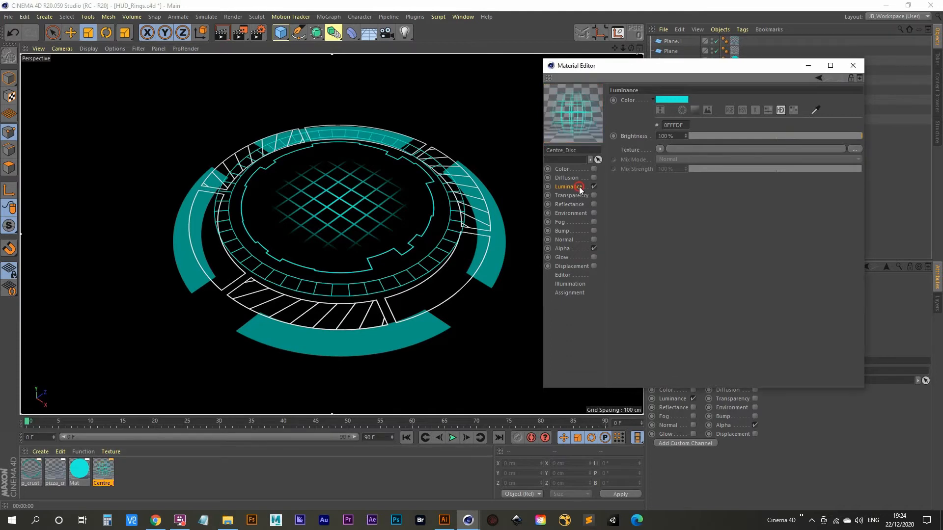
double_click(669, 136)
text(150)
key(Return)
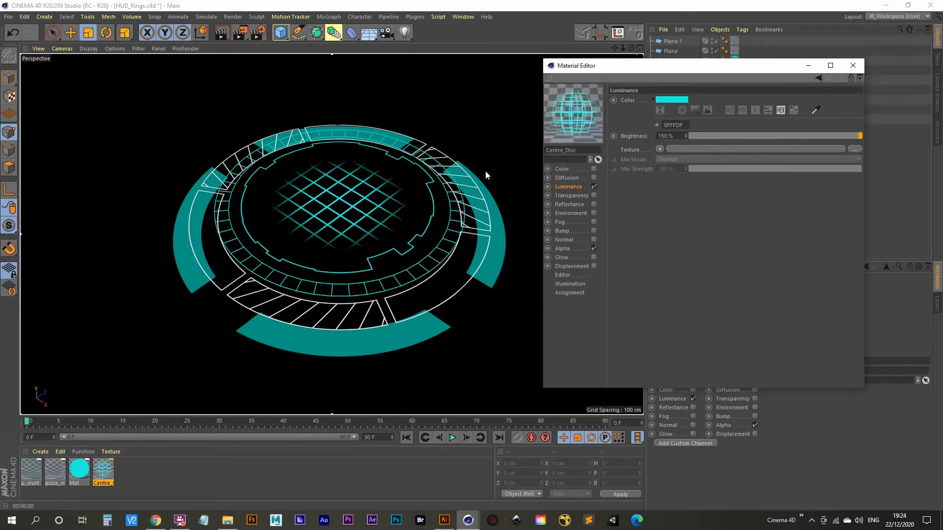
Set the Mat material's luminance brightness to 120% and render the view of the rings from a higher angle.
click(79, 470)
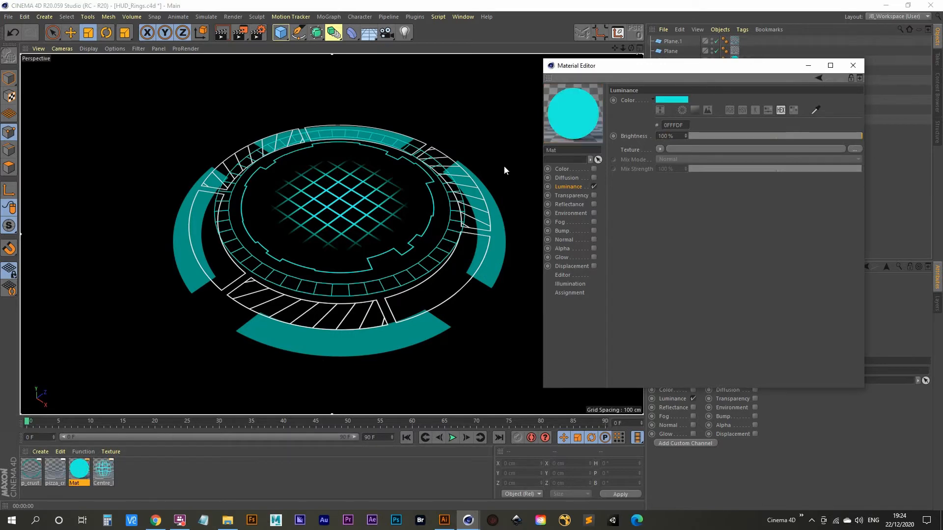
double_click(676, 136)
text(120)
key(Return)
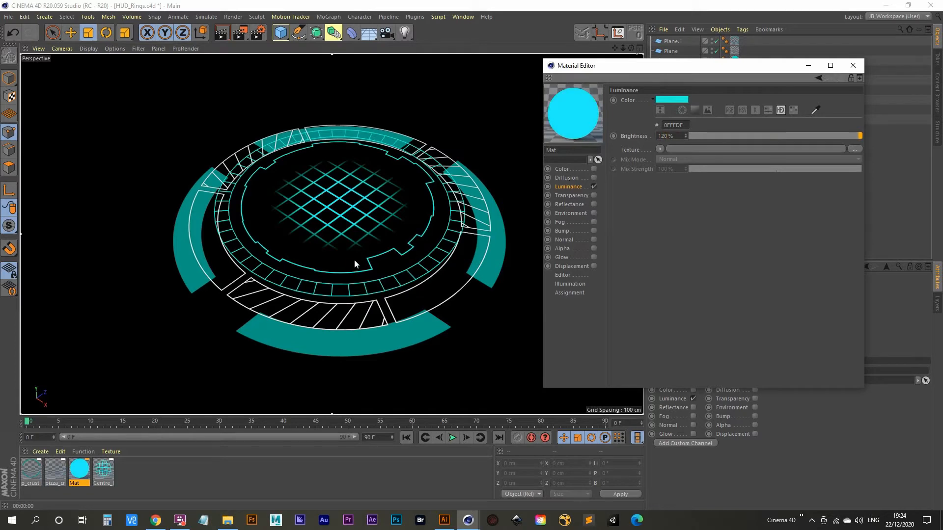
click(859, 66)
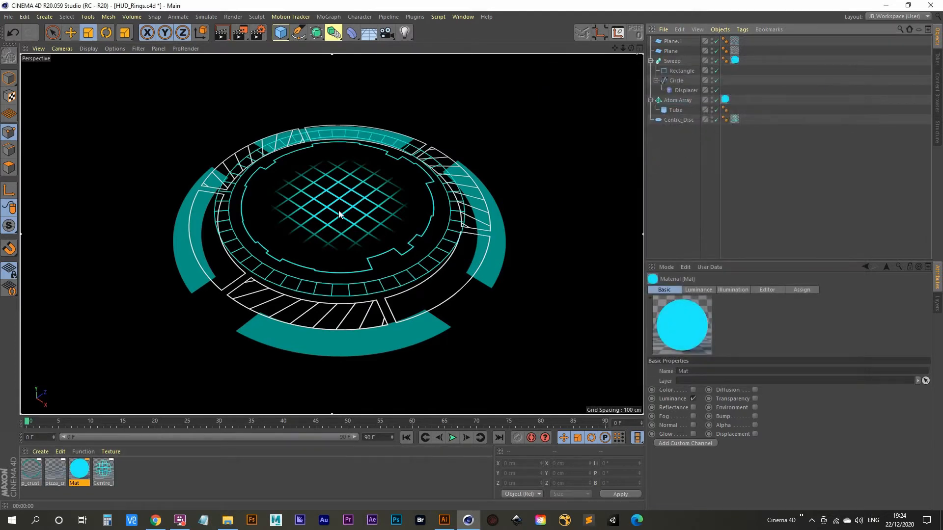
alt+drag(339, 214, 330, 270)
key(ctrl+r)
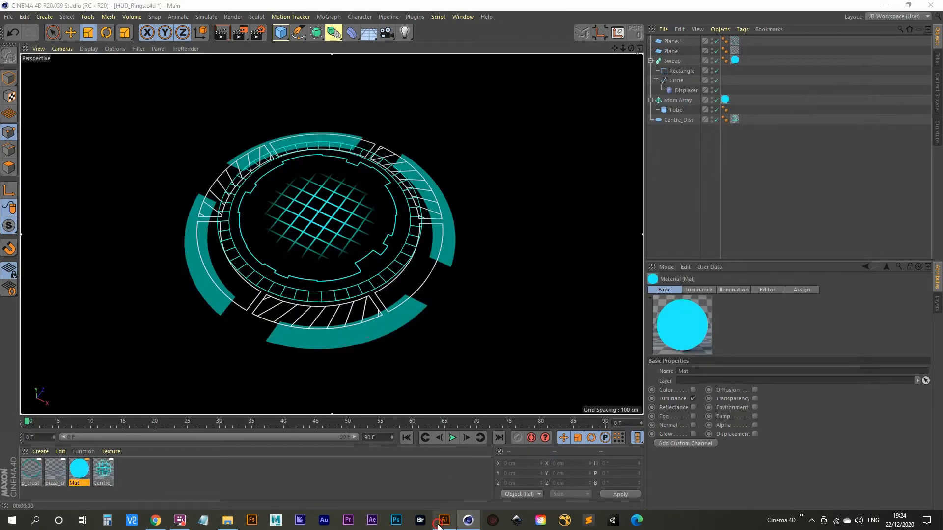
Switch to Illustrator's HUD_Map.ai document, examine the logo at the centre of the rings, and return to Cinema 4D.
click(442, 521)
click(529, 51)
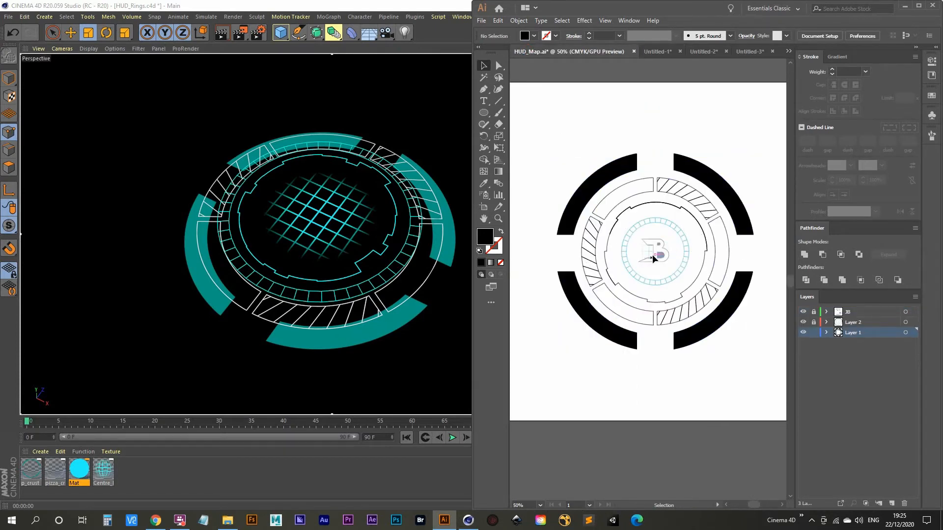
alt+scroll(663, 255, up, 5)
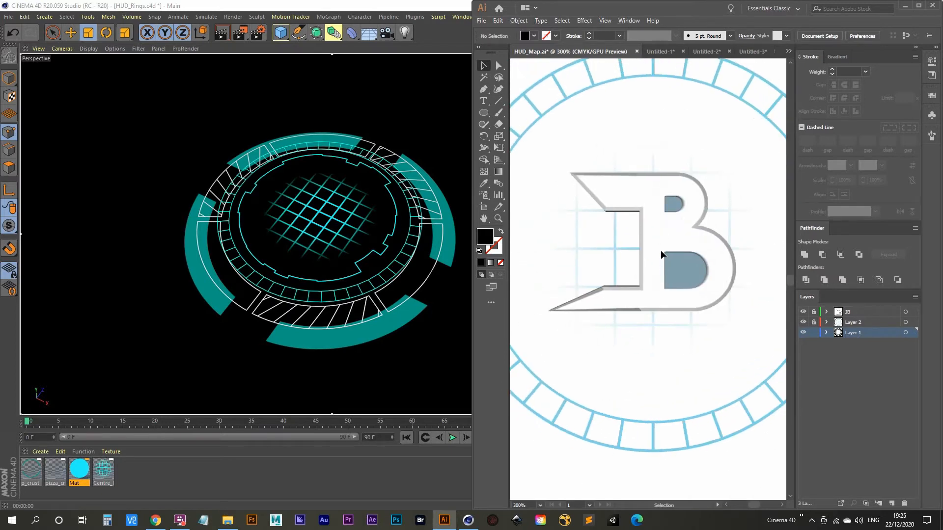
alt+scroll(661, 250, down, 4)
scroll(670, 216, down, 1)
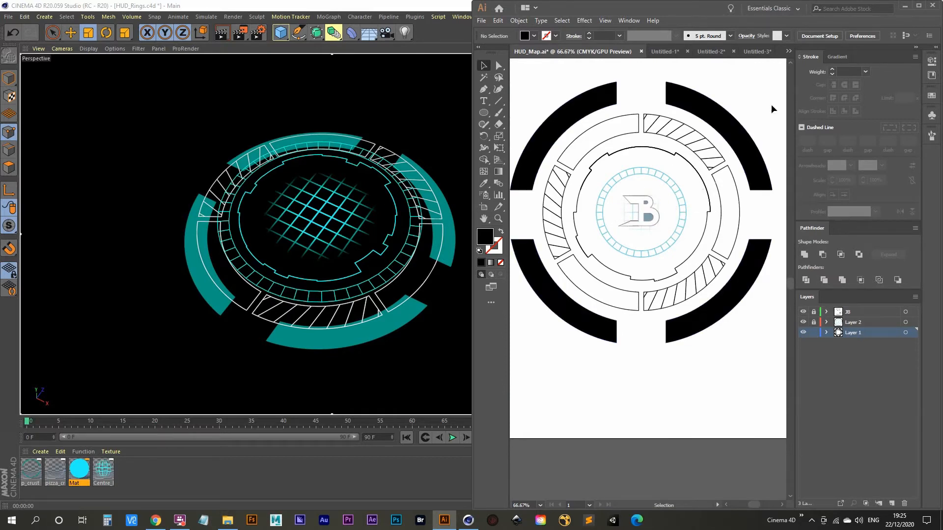
alt+scroll(642, 216, up, 4)
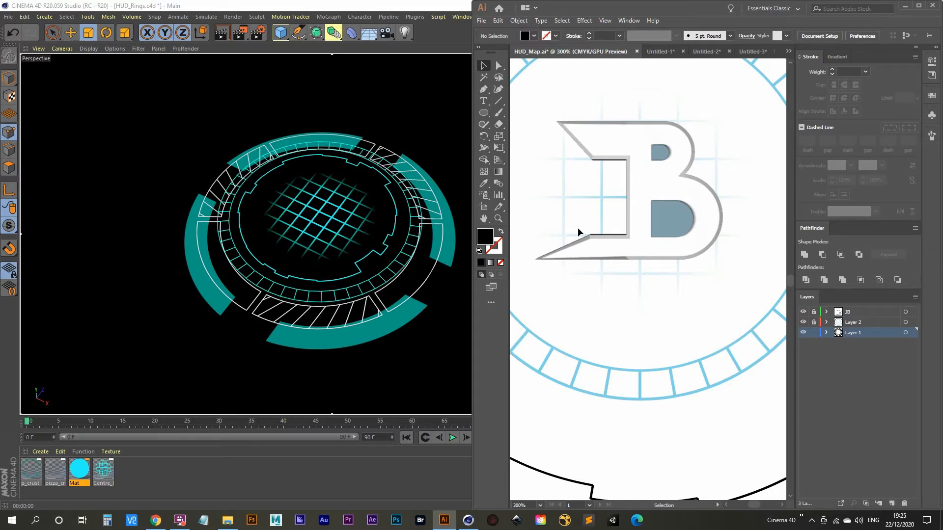
click(904, 5)
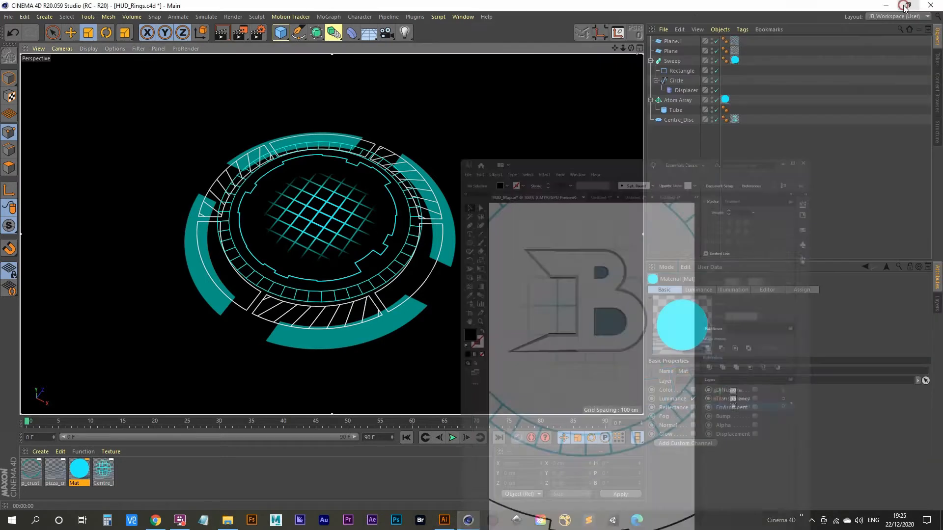
Copy the JB_MOCEAN_LOGO null from the Untitled 5 project and paste it into HUD_Rings.c4d.
click(462, 16)
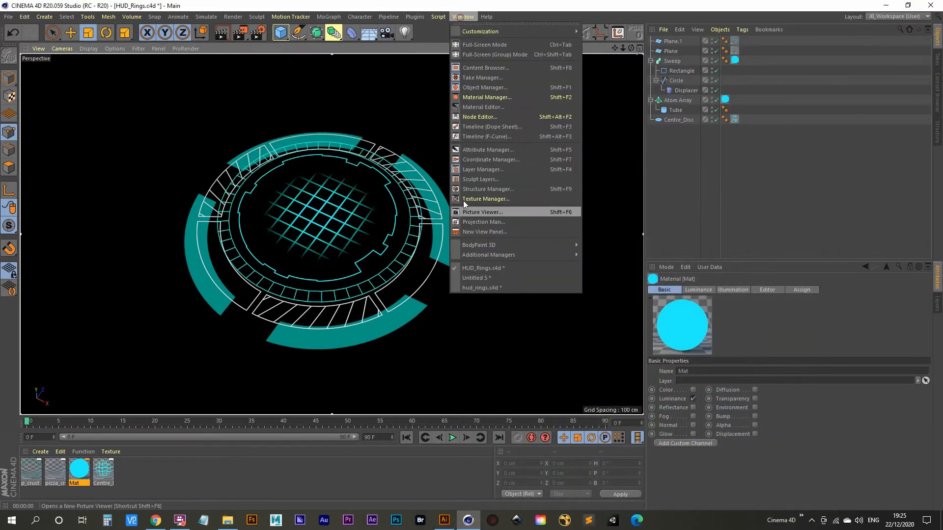
click(489, 278)
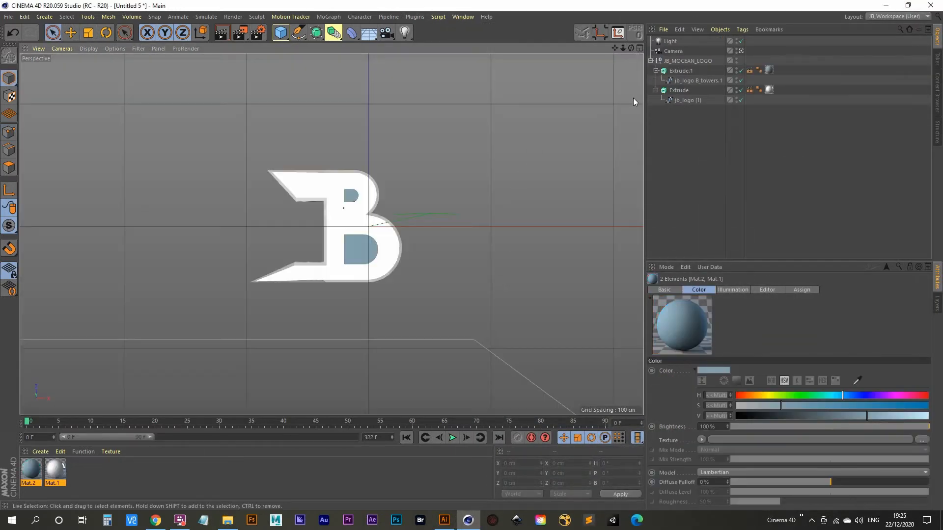
click(648, 60)
click(649, 60)
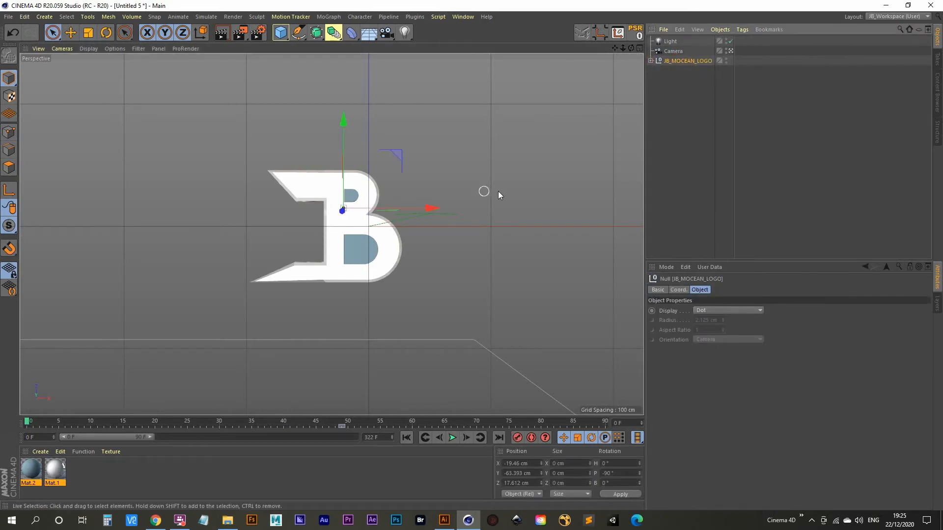
key(v)
mouse_move(514, 212)
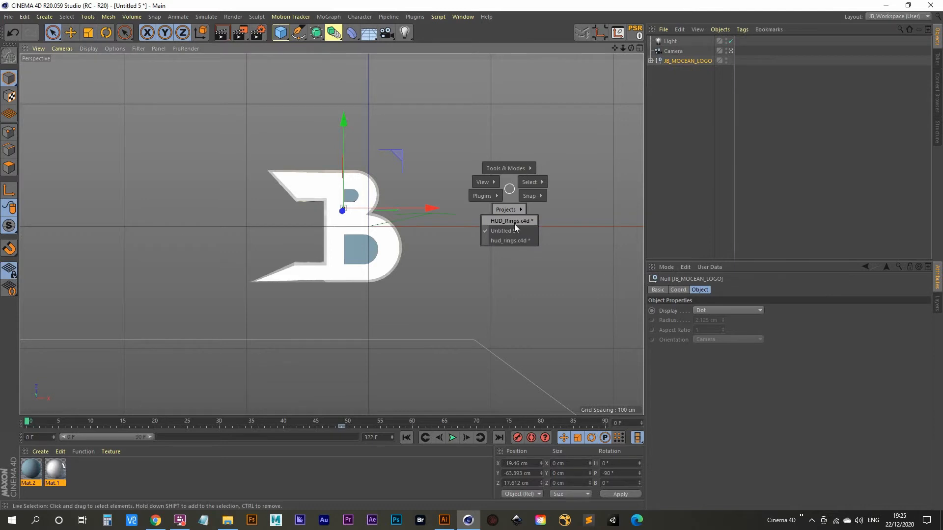
click(511, 221)
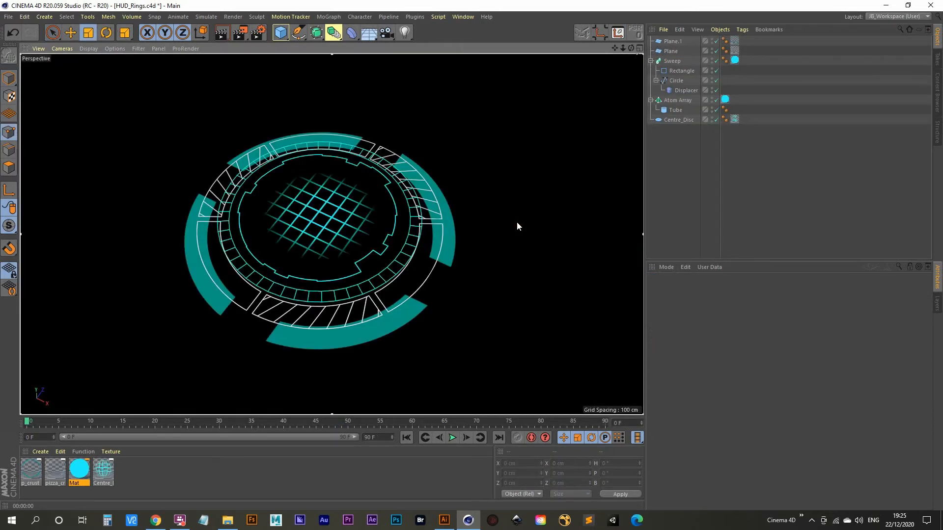
key(ctrl+v)
Move the pasted logo across in the top view so it sits inside the inner circle of the rings.
key(space)
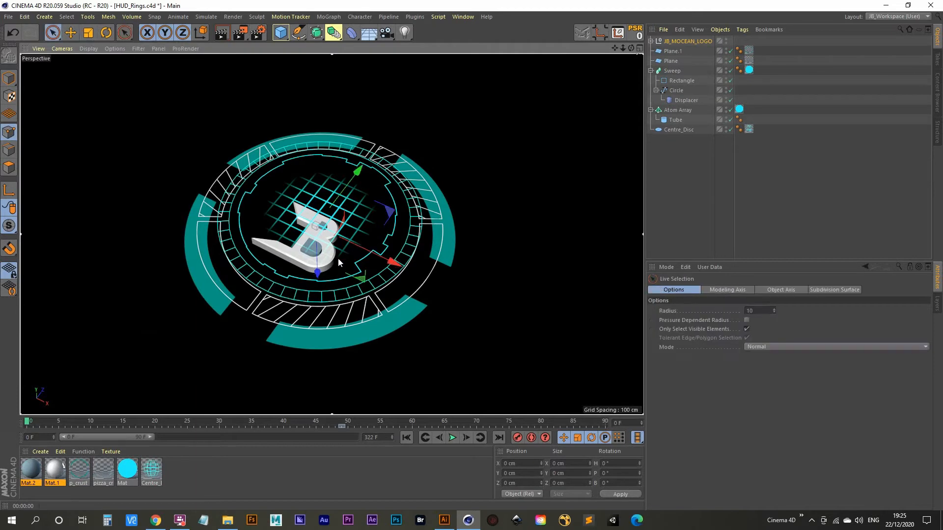
middle_click(355, 231)
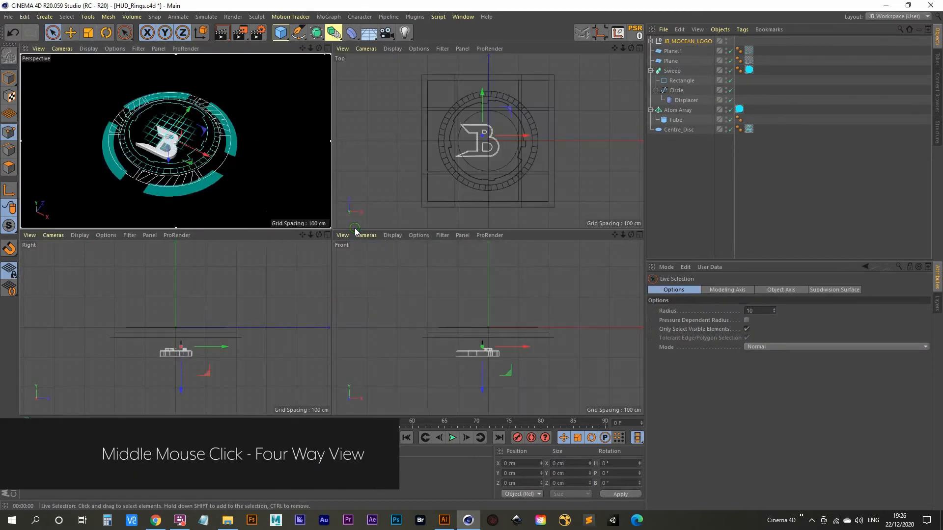
middle_click(356, 229)
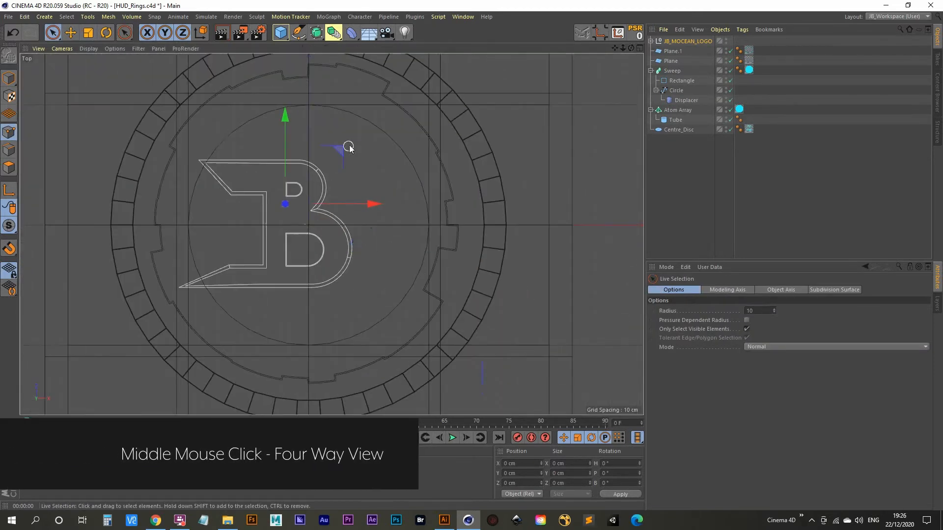
drag(340, 154, 384, 151)
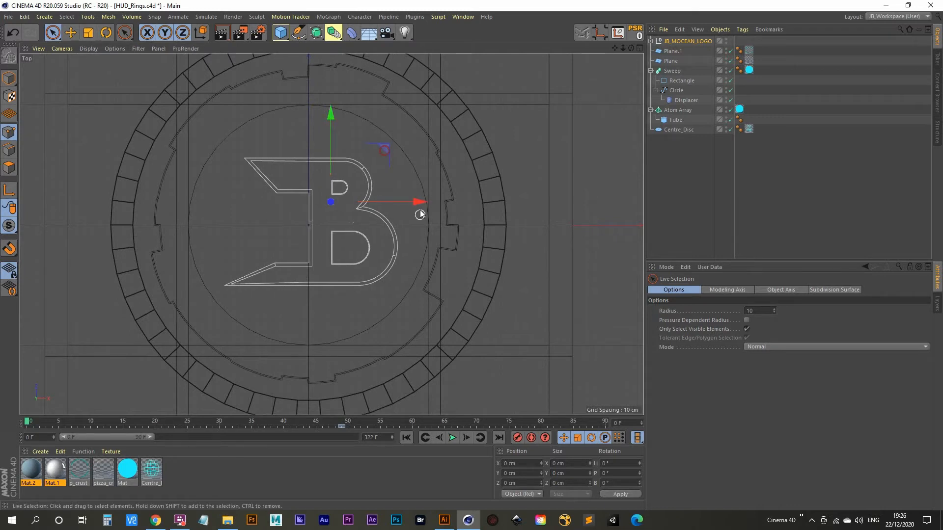
Scale the logo down slightly, re-centre it inside the inner circle and compare its placement with the Illustrator artwork.
click(89, 33)
mouse_move(491, 185)
mouse_down()
mouse_move(529, 132)
mouse_move(500, 182)
mouse_up()
key(space)
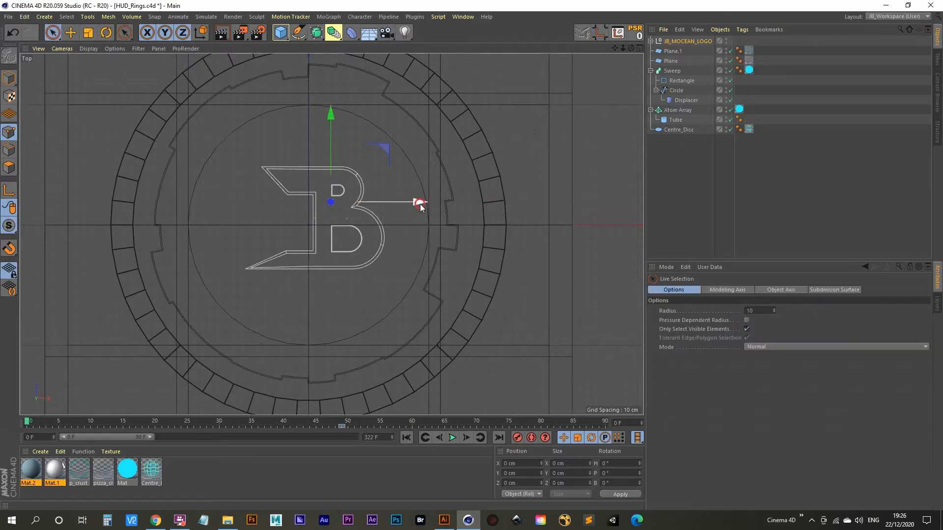
drag(419, 204, 417, 204)
drag(326, 112, 331, 130)
drag(420, 206, 413, 208)
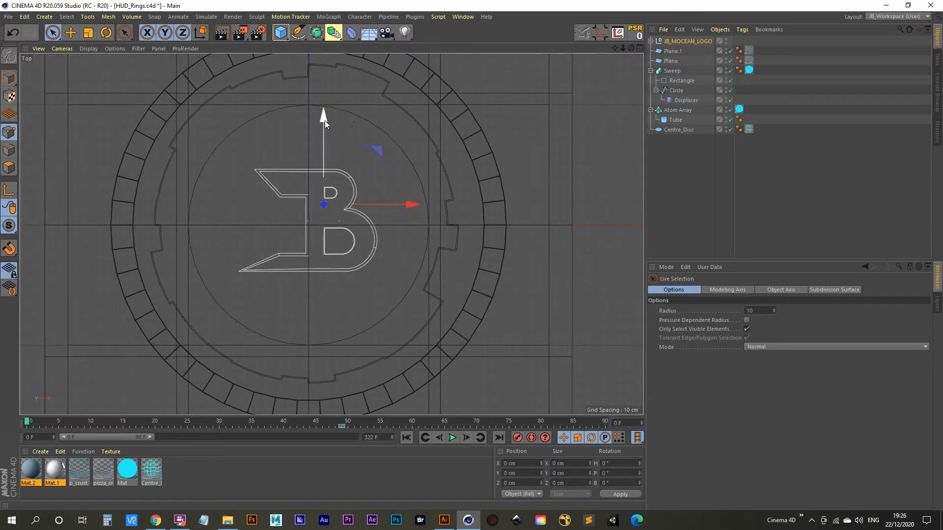
drag(325, 119, 324, 117)
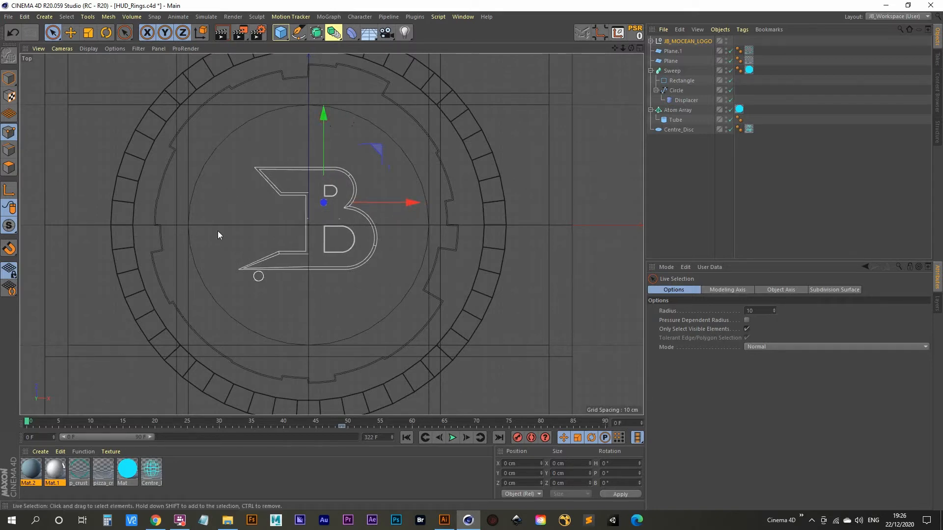
click(444, 520)
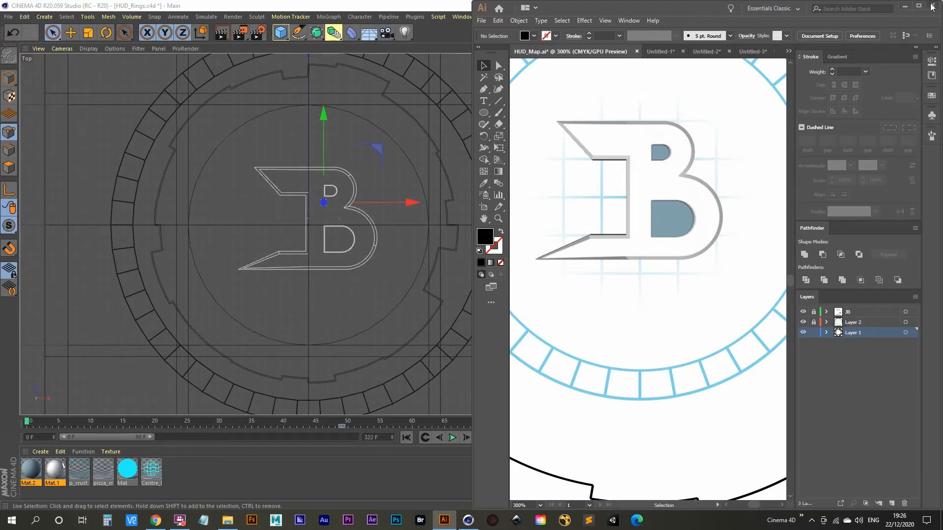
click(905, 6)
Raise the logo above the centre grid in the perspective view, deselect it and render the view.
middle_click(490, 197)
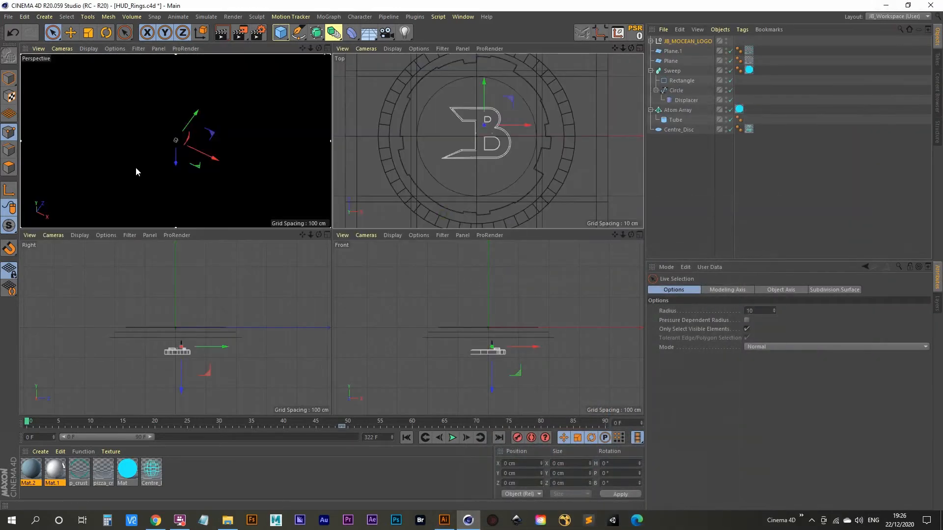
middle_click(201, 172)
drag(333, 282, 335, 247)
key(ctrl+r)
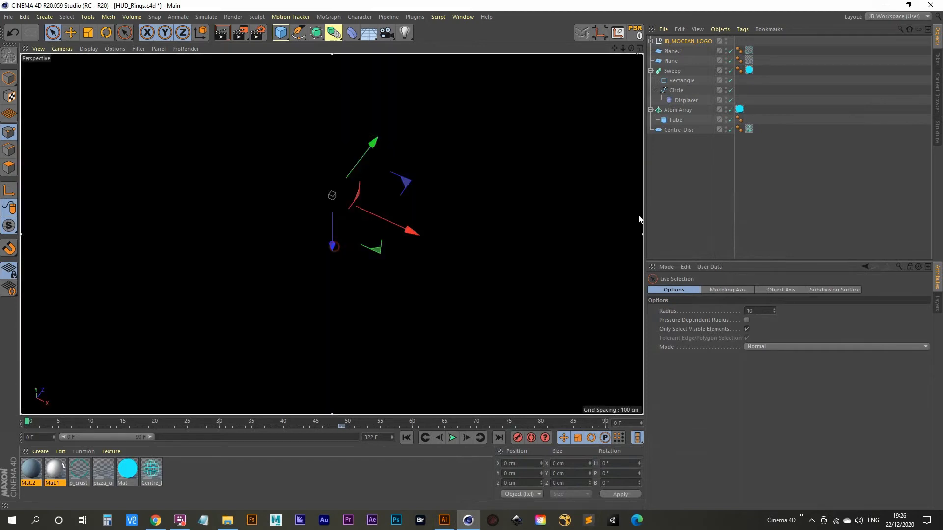
click(695, 186)
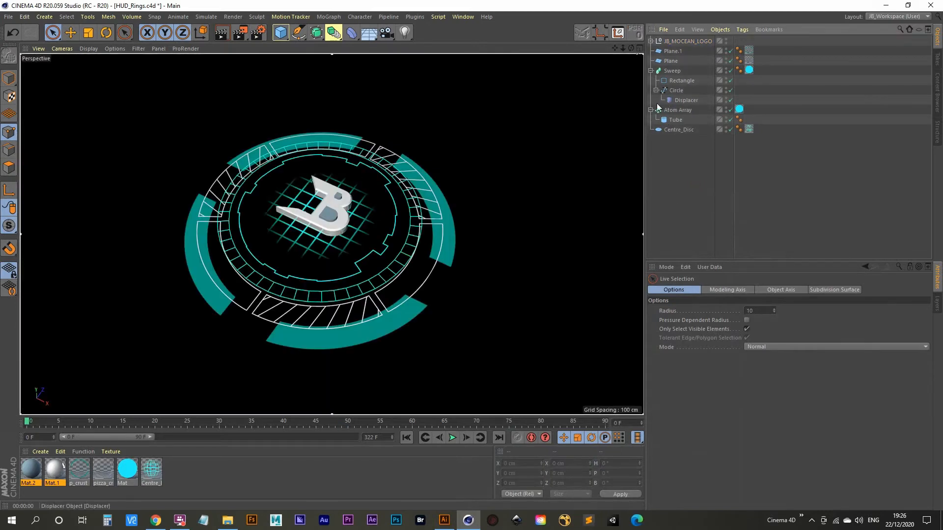
Raise JB_MOCEAN_LOGO about 14 cm further above the rings, nudge it slightly towards the back and render the view.
click(693, 41)
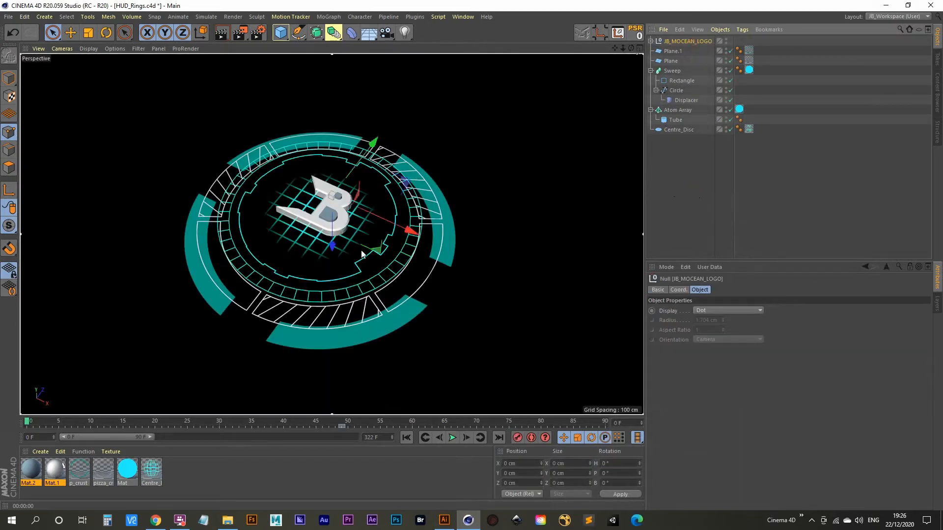
drag(332, 247, 332, 240)
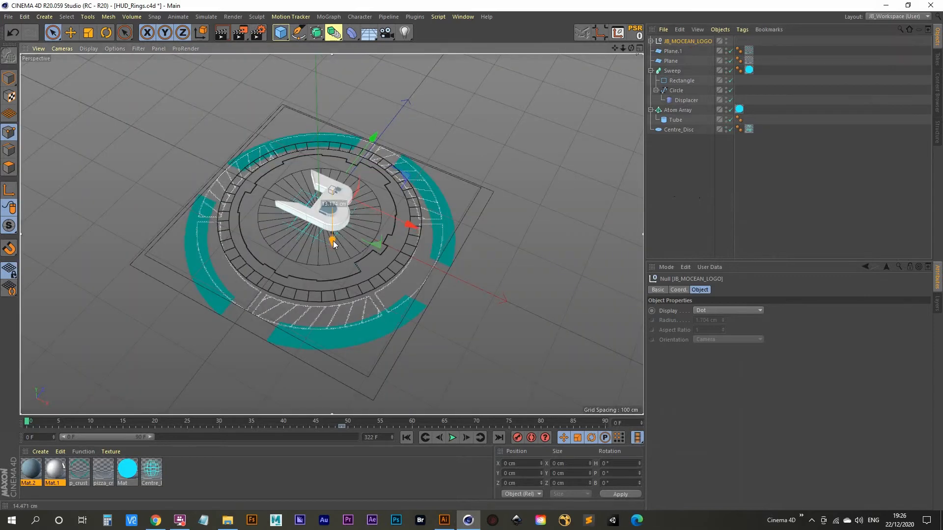
key(ctrl+r)
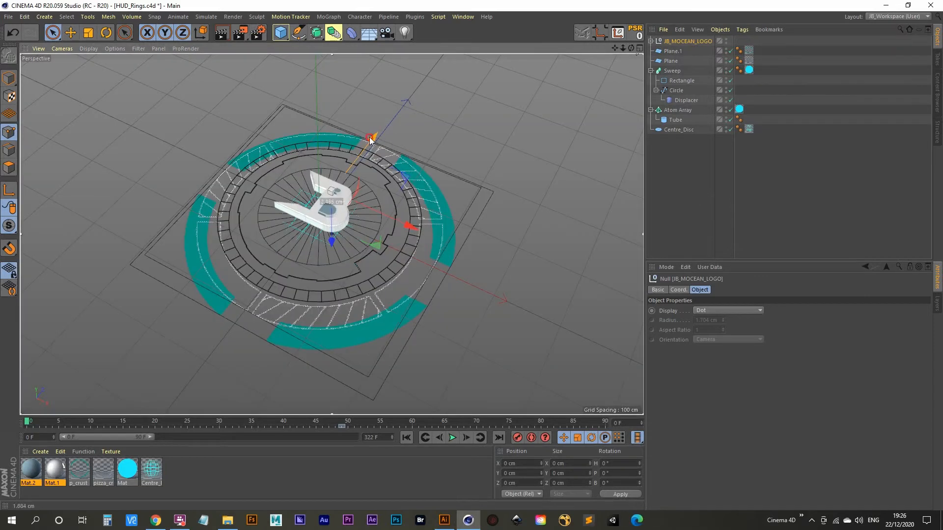
click(676, 178)
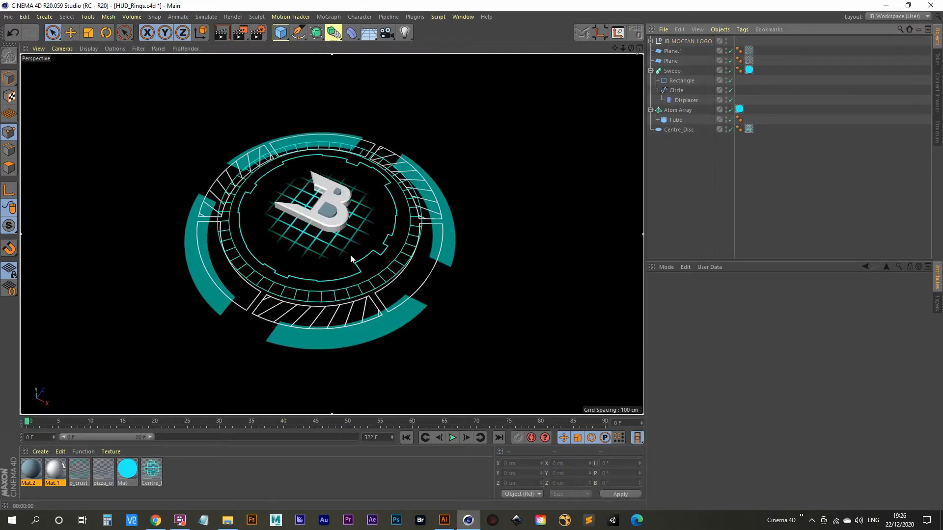
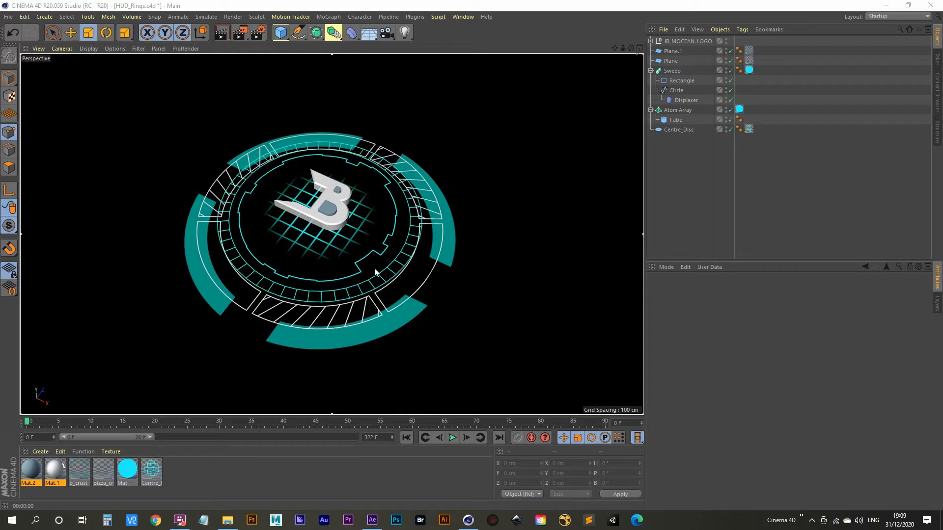
Toggle the Plane.1 object off and on to check which ring it holds.
click(670, 51)
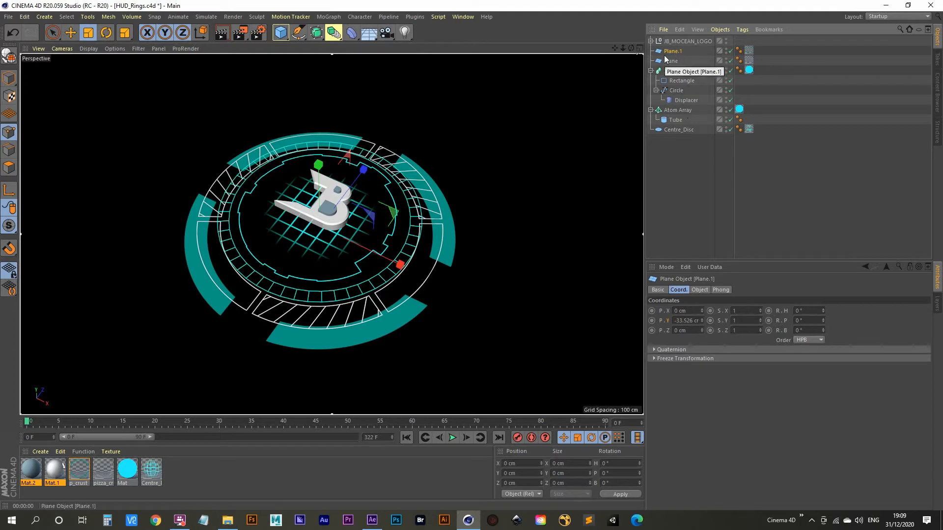
click(729, 50)
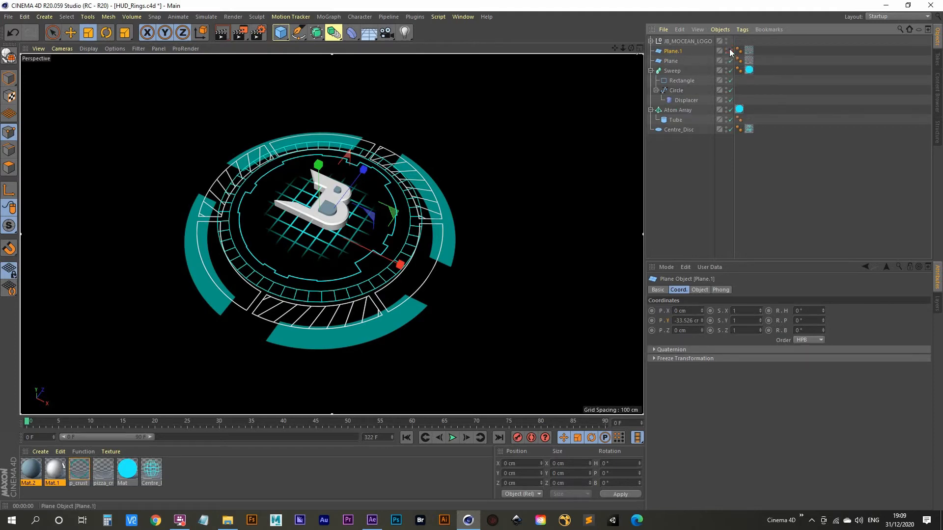
click(729, 50)
click(730, 51)
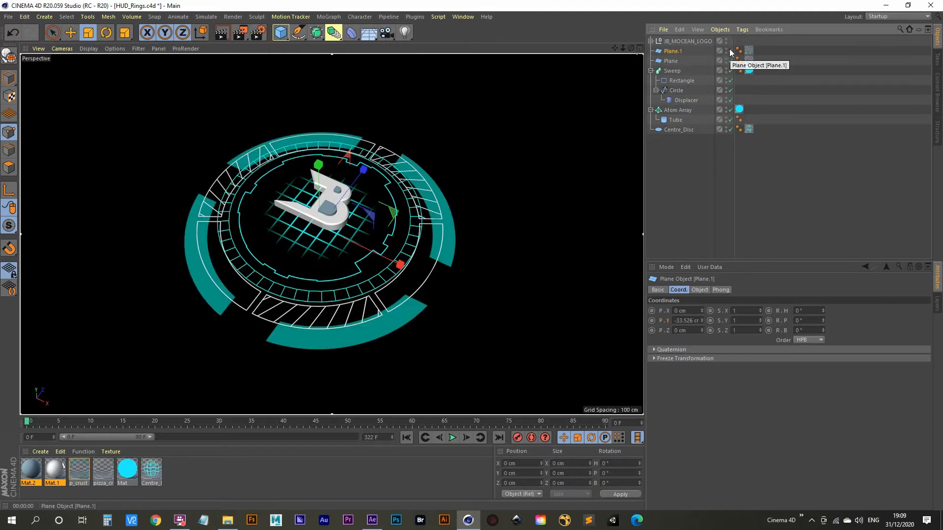
click(730, 50)
click(729, 50)
Try rotating the Plane.1 ring with its heading (R.H) value and undo the rotation.
click(674, 51)
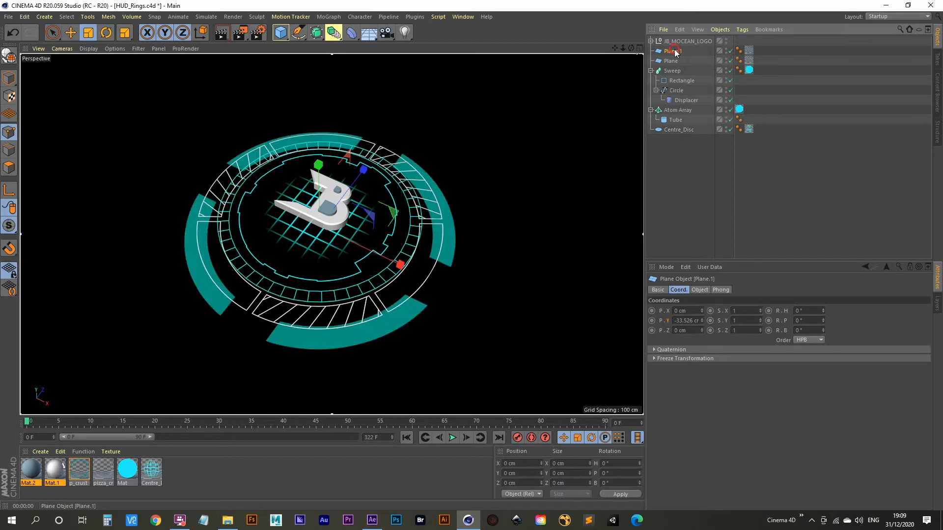
click(681, 290)
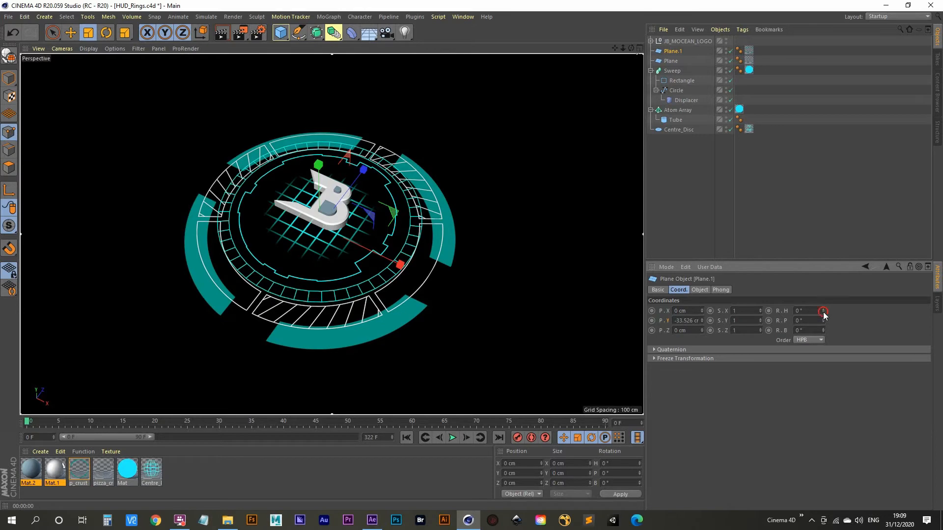
mouse_move(823, 315)
mouse_down()
mouse_move(858, 302)
mouse_move(824, 314)
mouse_up()
key(ctrl+z)
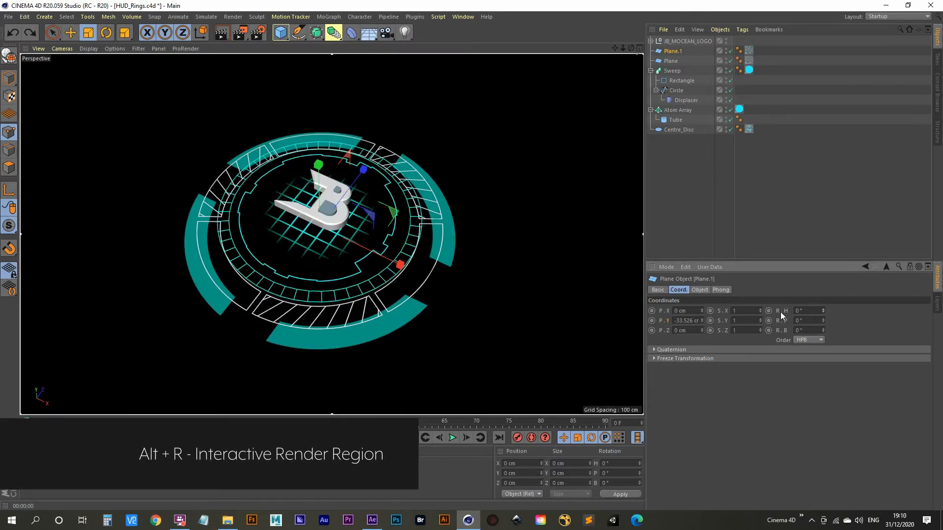
Expand the timeline's preview range to the full project length and set the project end to frame 300.
key(alt+r)
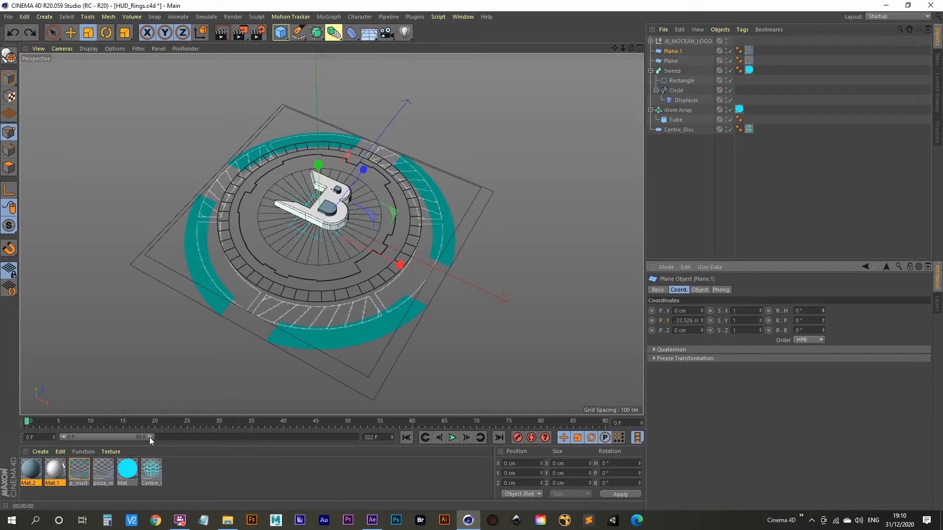
drag(150, 437, 376, 440)
double_click(372, 437)
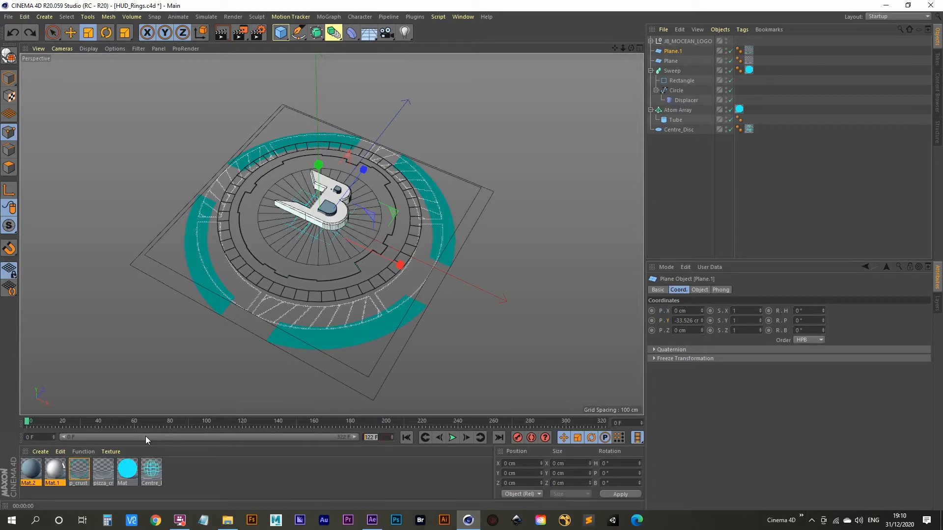
text(300)
key(Return)
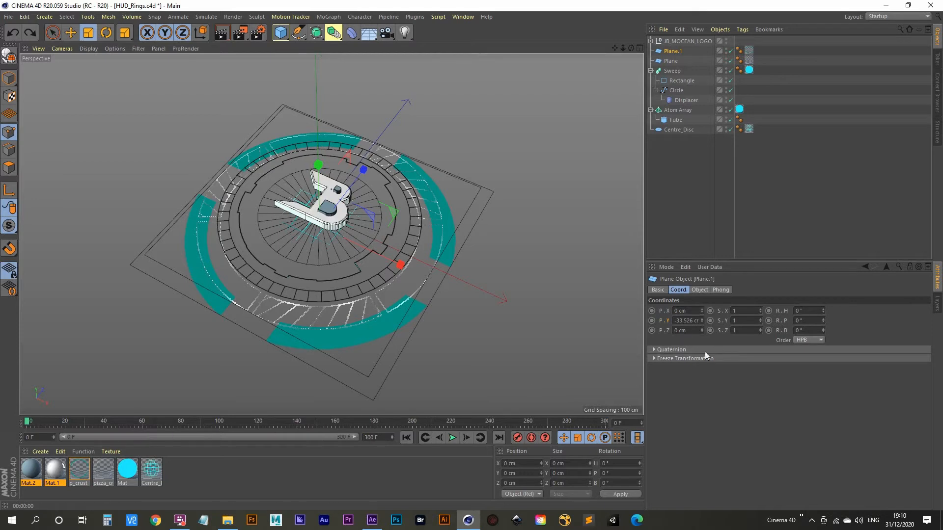
Keyframe Plane.1's heading (R.H) at 0° on frame 0 and -120° on frame 300, and play the animation.
click(768, 311)
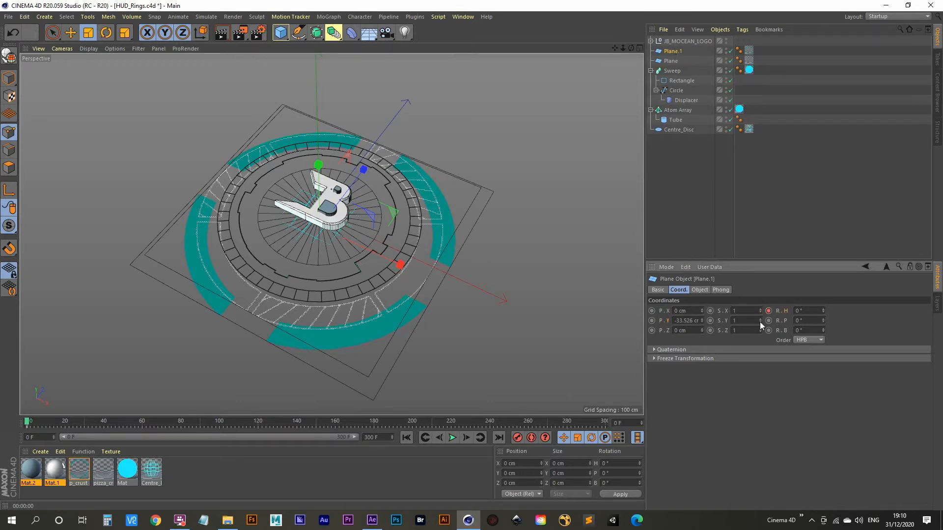
click(500, 438)
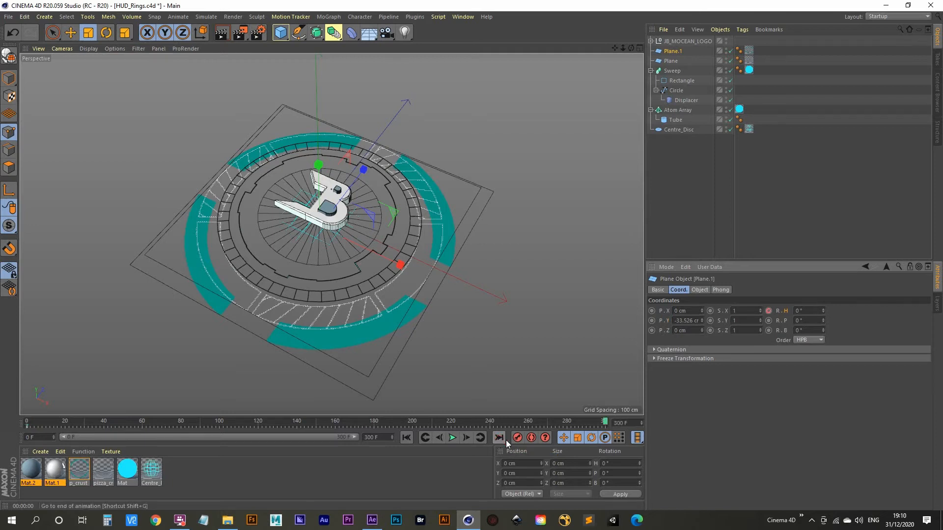
drag(823, 311, 823, 353)
double_click(809, 311)
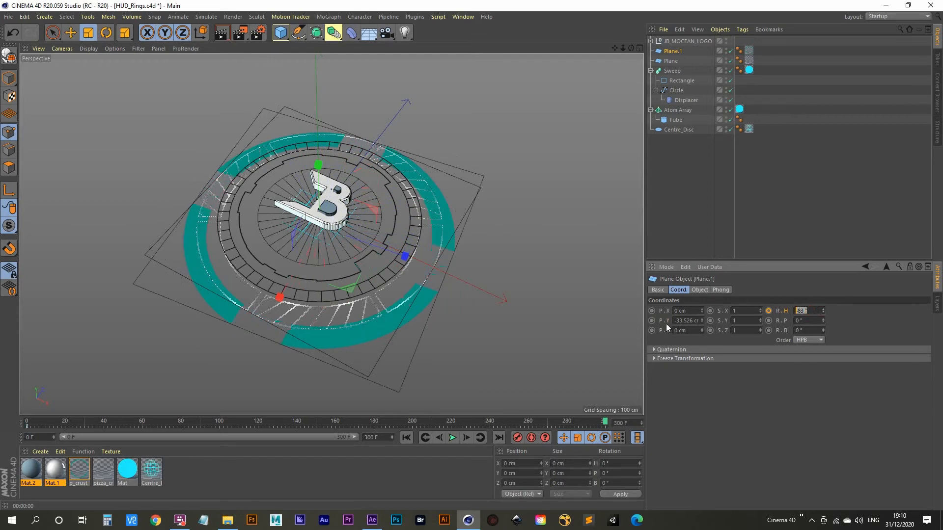
text(-120)
key(Return)
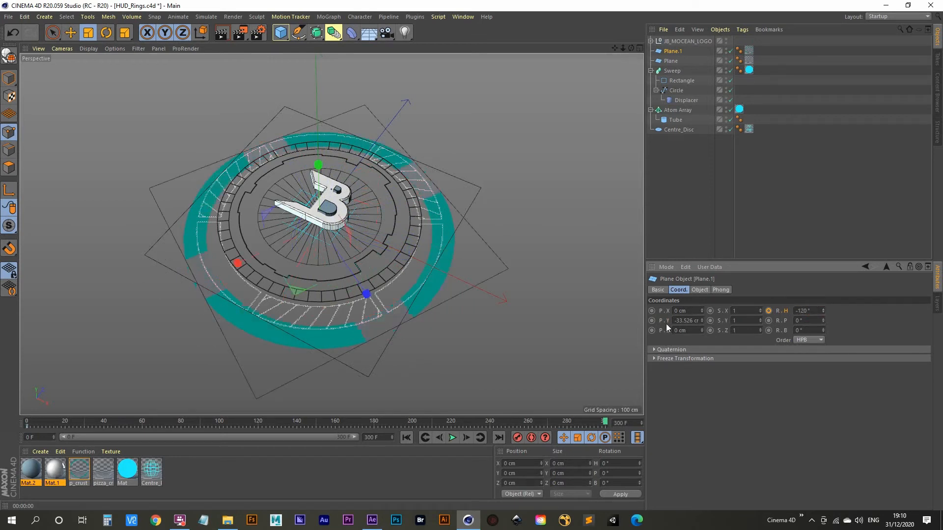
ctrl+click(768, 312)
click(452, 438)
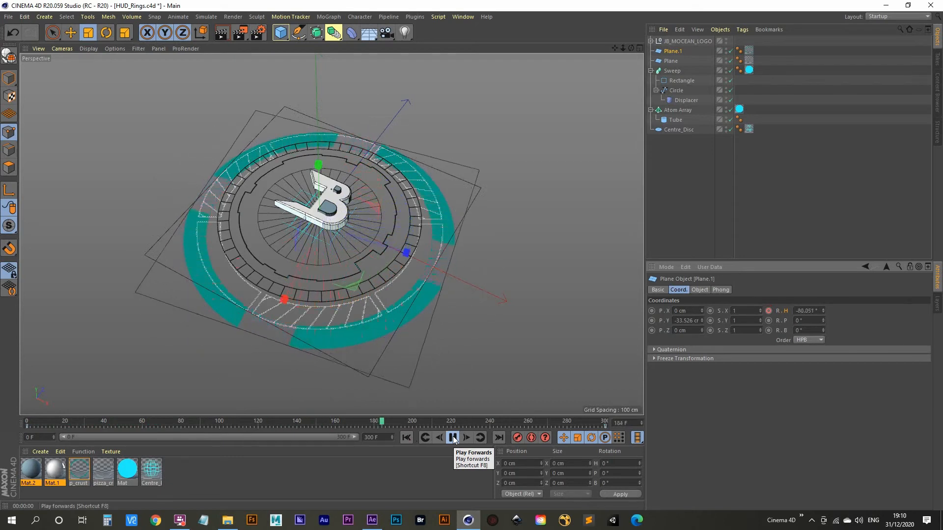
Play the animation from the start and stop it to review Plane.1's rotation speed.
click(453, 438)
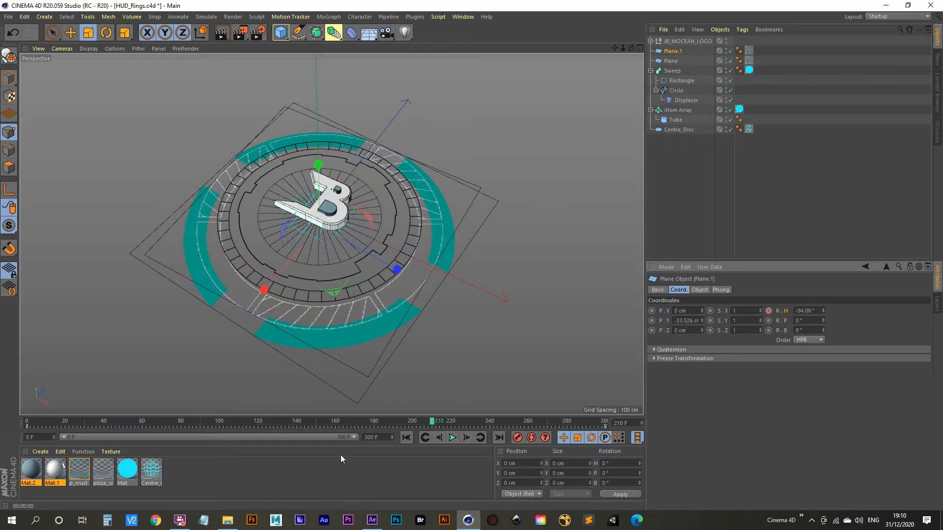
click(453, 438)
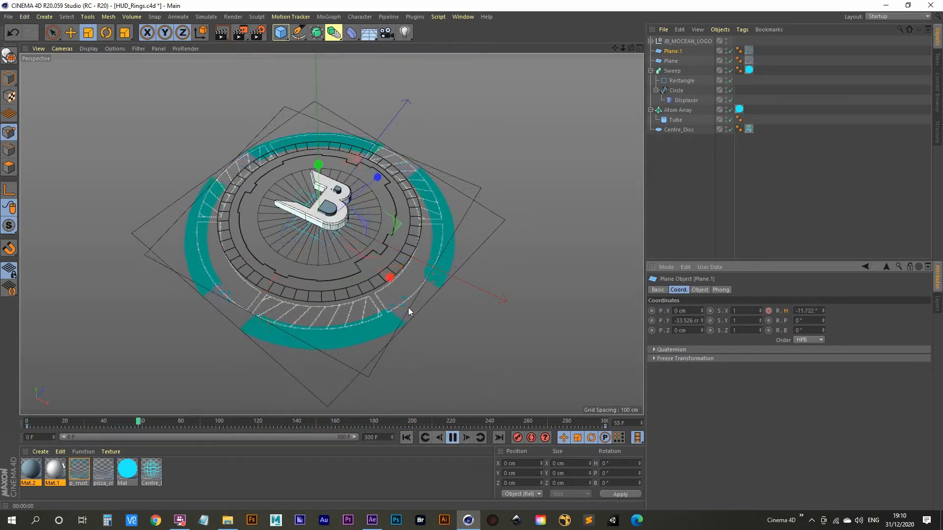
click(406, 437)
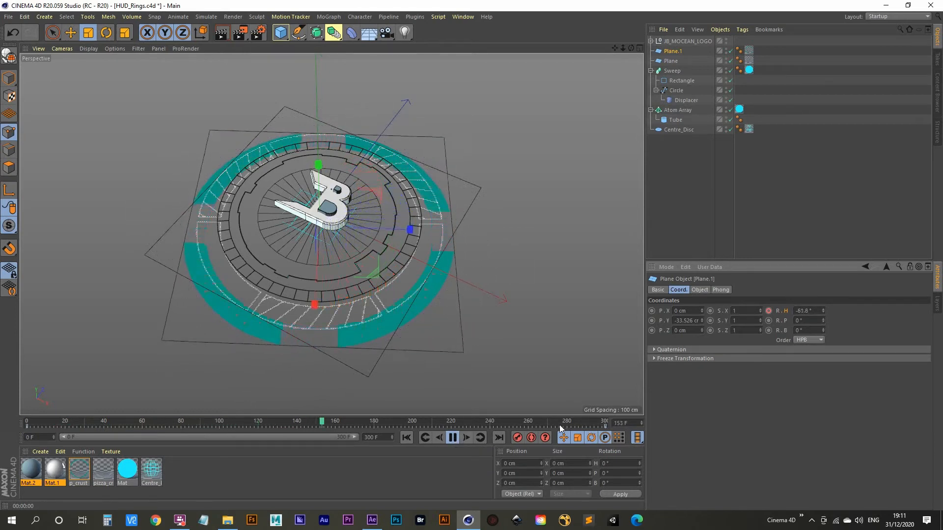
click(452, 437)
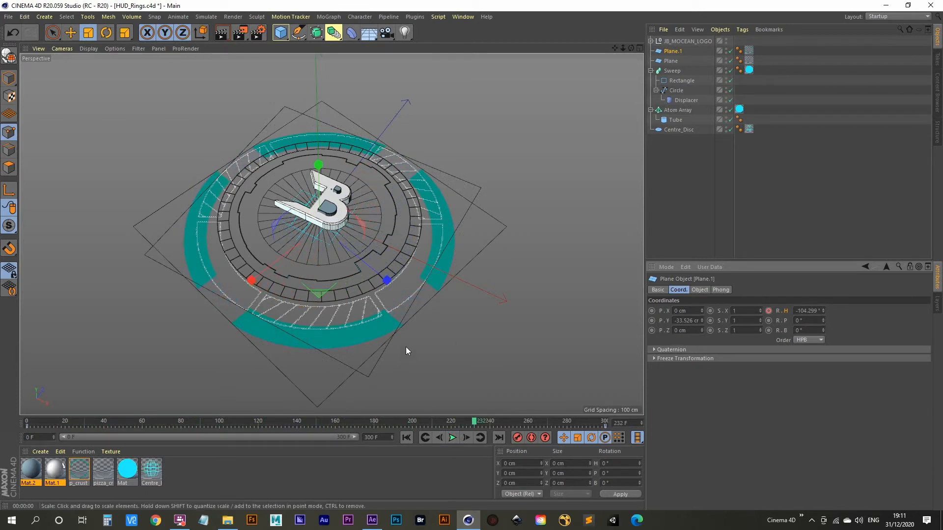
Set Plane.1's rotation keyframes to linear interpolation in the Dope Sheet and close the timeline window.
key(shift+F3)
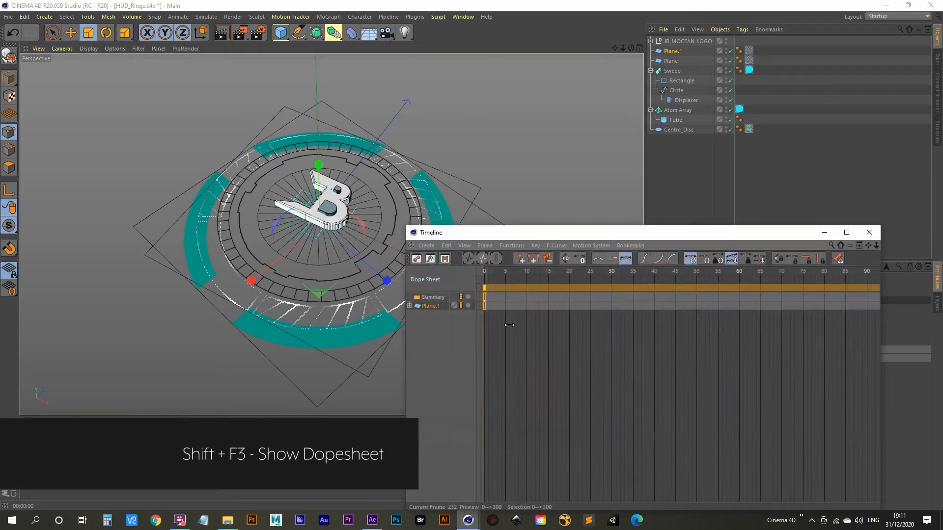
double_click(570, 234)
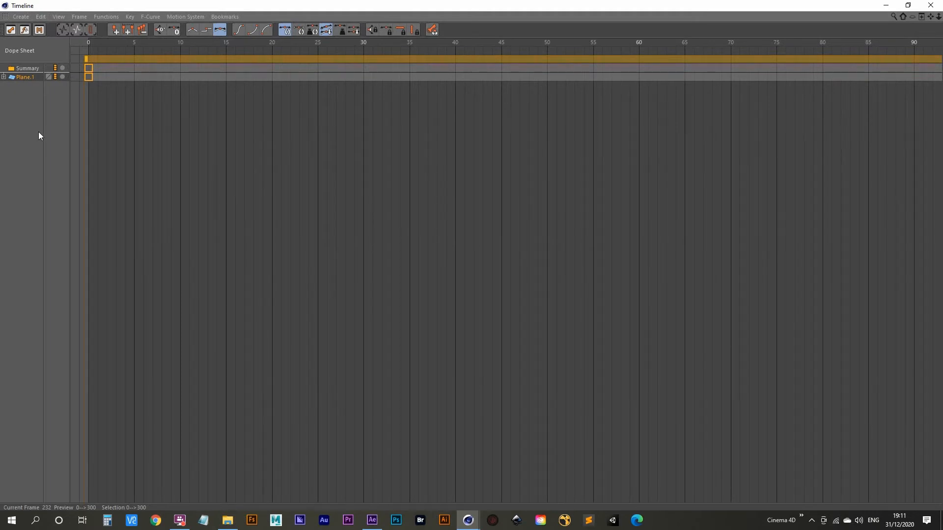
key(l)
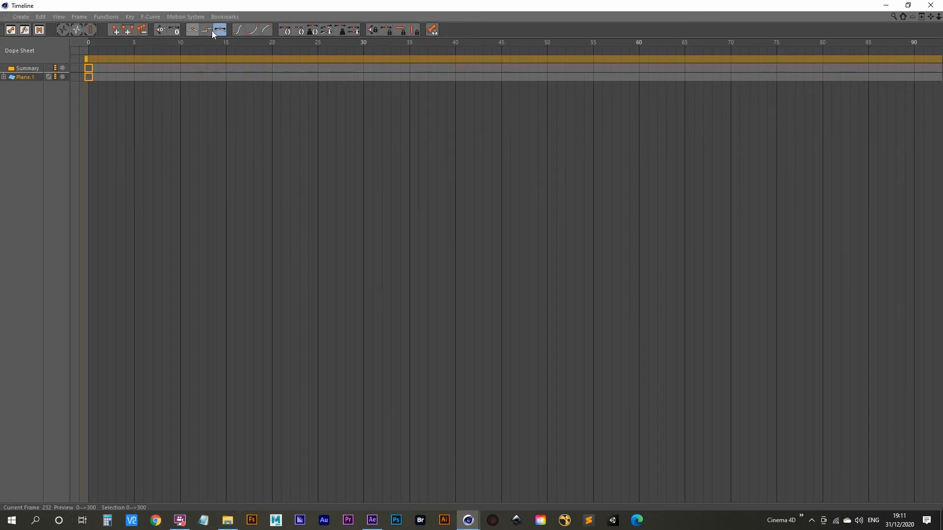
click(931, 5)
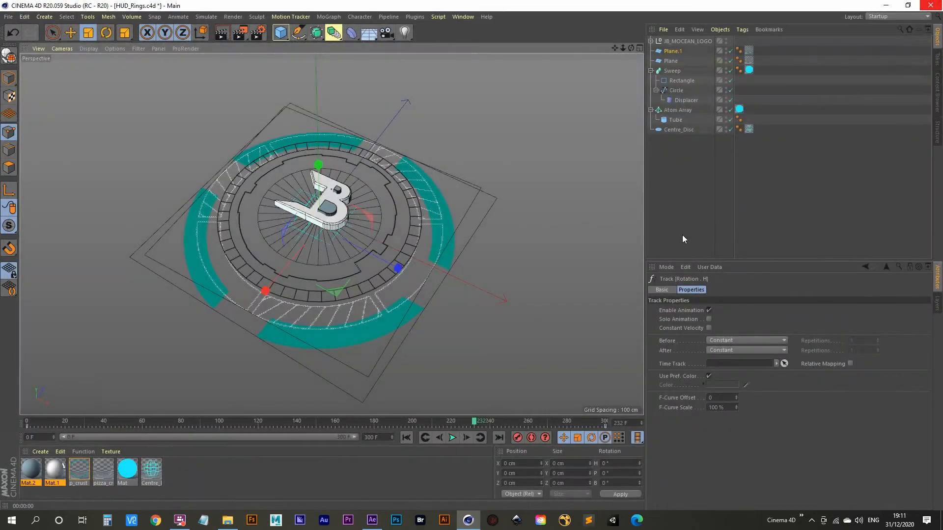
Play the animation from frame 0 to check Plane.1's linear rotation and return to the start.
click(406, 438)
click(452, 437)
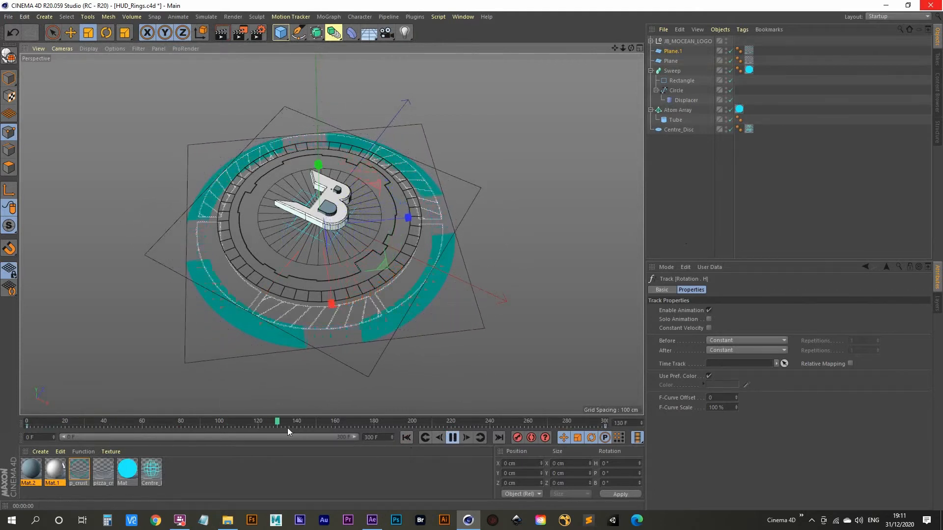
click(454, 437)
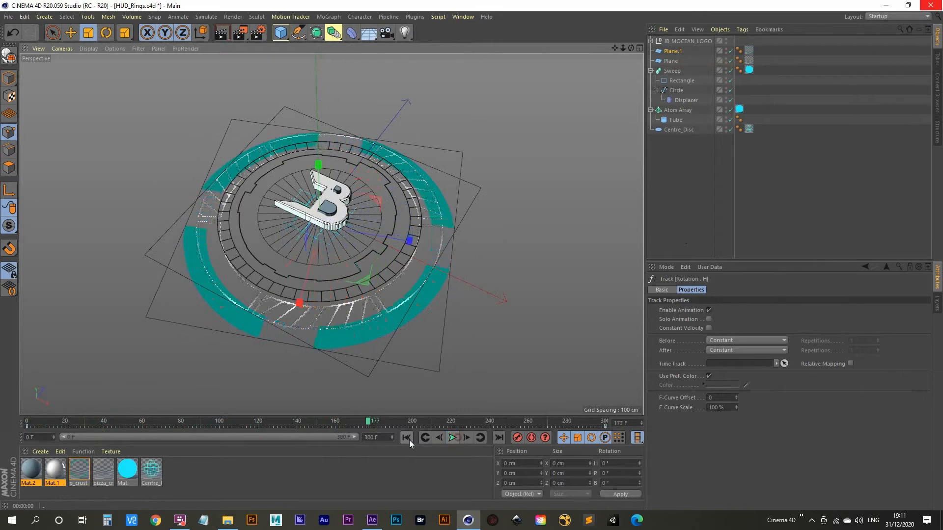
click(408, 438)
Toggle the Plane object off and on repeatedly to check which ring it holds.
click(670, 61)
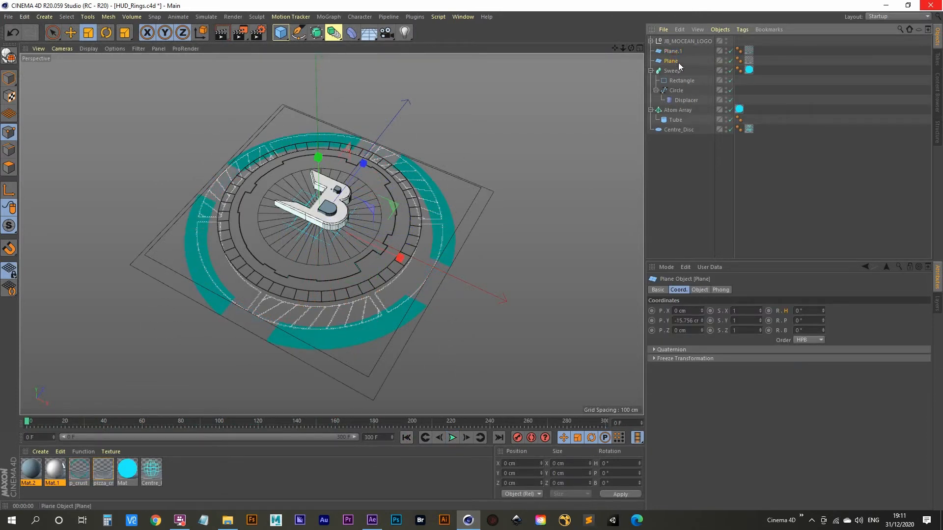
click(728, 62)
click(729, 62)
click(729, 62)
click(728, 62)
click(729, 62)
click(729, 62)
Keyframe Plane's heading (R.H) at 0° on frame 0 and enter -100° on frame 300.
click(682, 288)
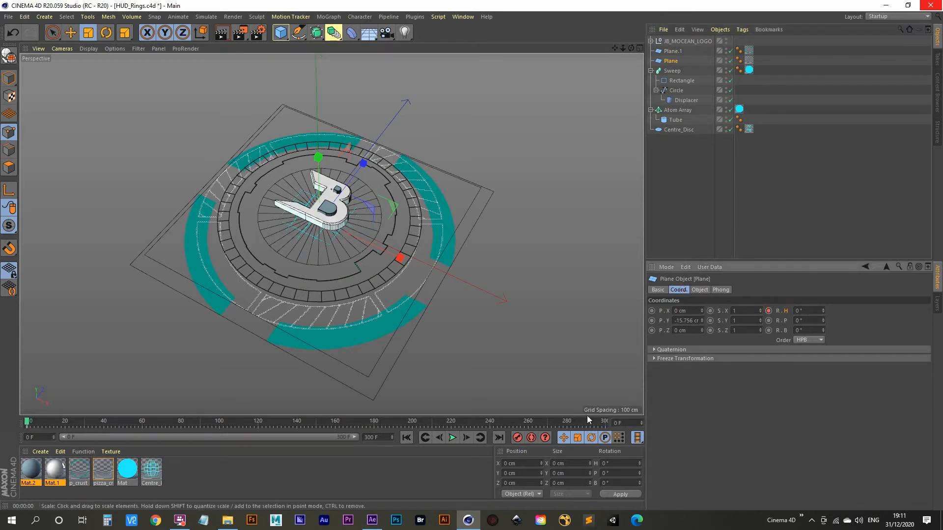
click(500, 436)
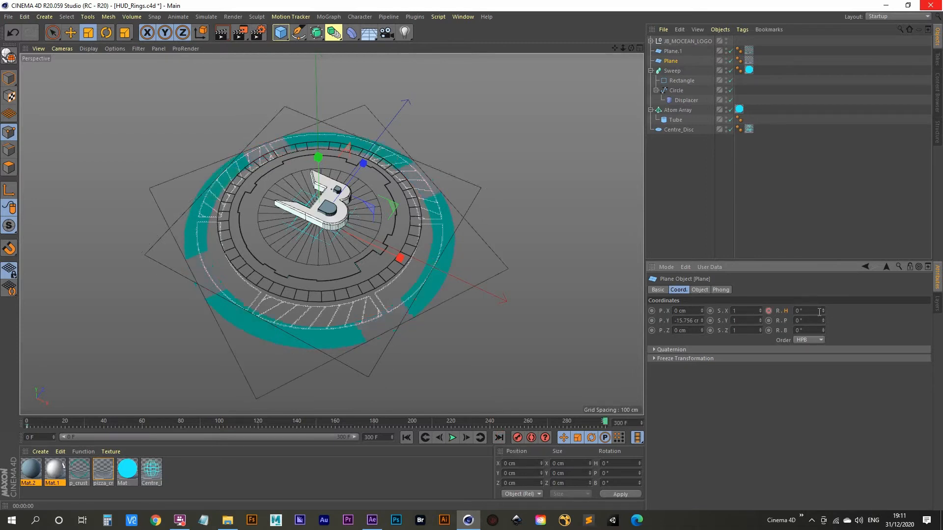
key(Return)
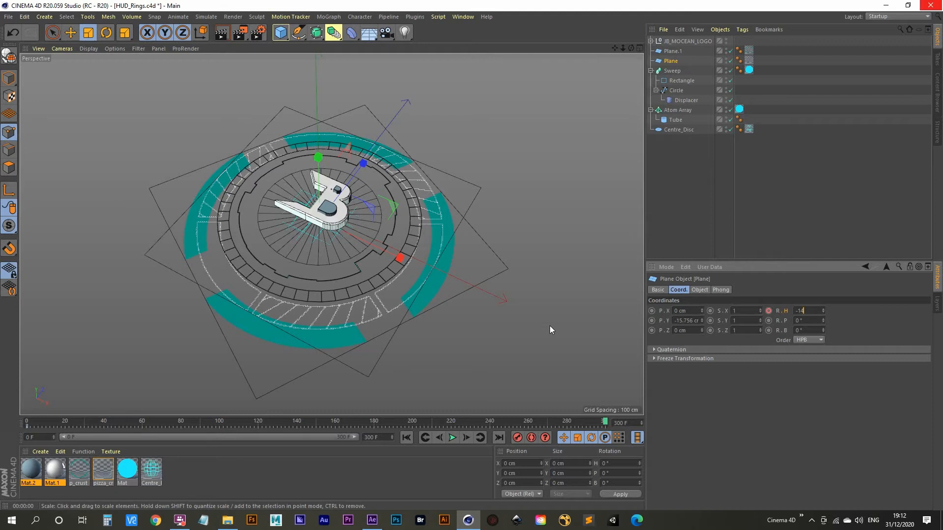
text(-100)
key(Return)
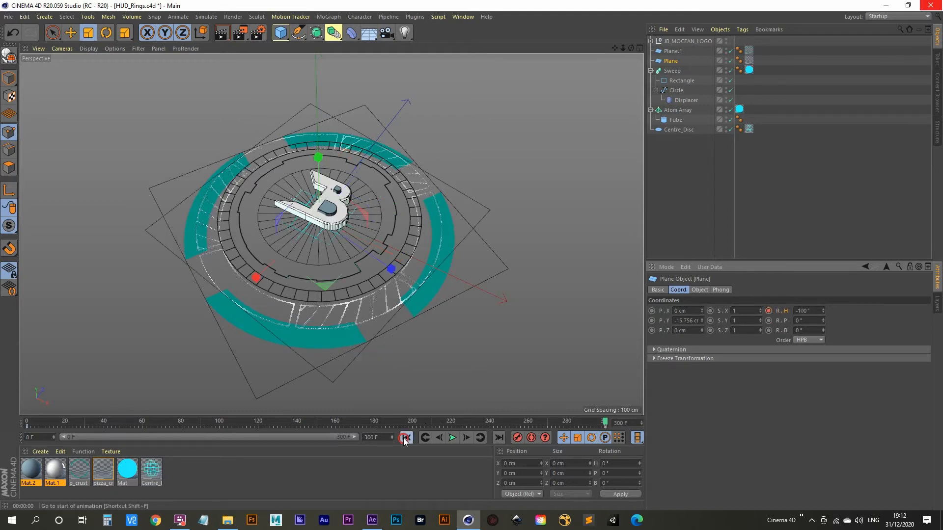
Play the animation, scrub to frame 300 and inspect Plane.1's heading value for comparison with Plane.
click(452, 438)
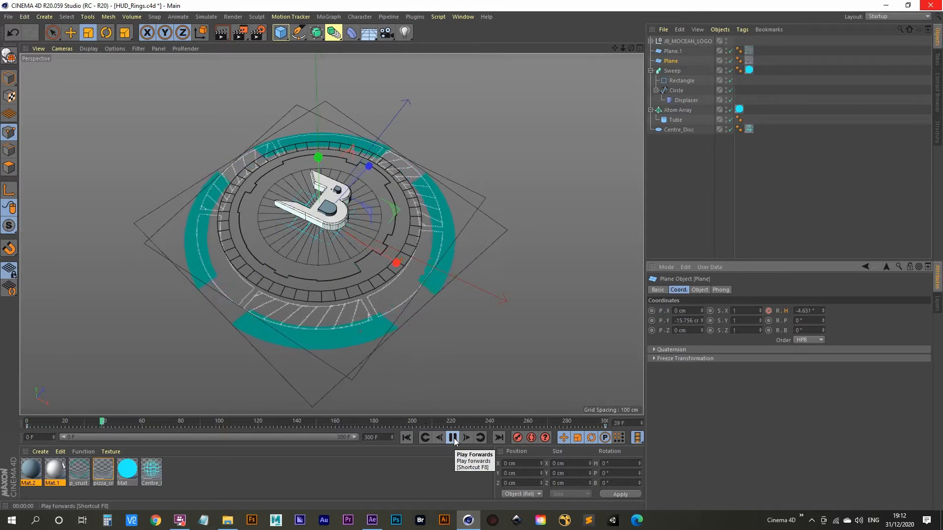
click(453, 438)
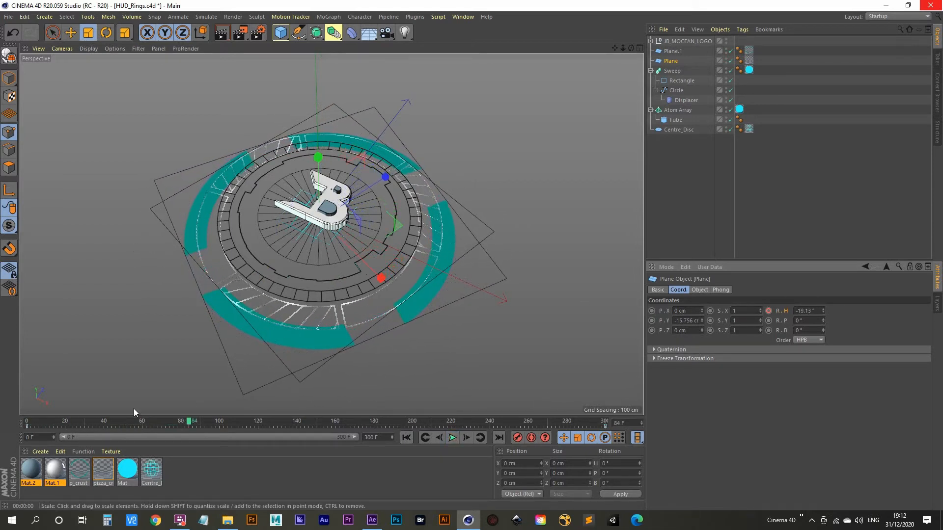
drag(192, 425, 605, 423)
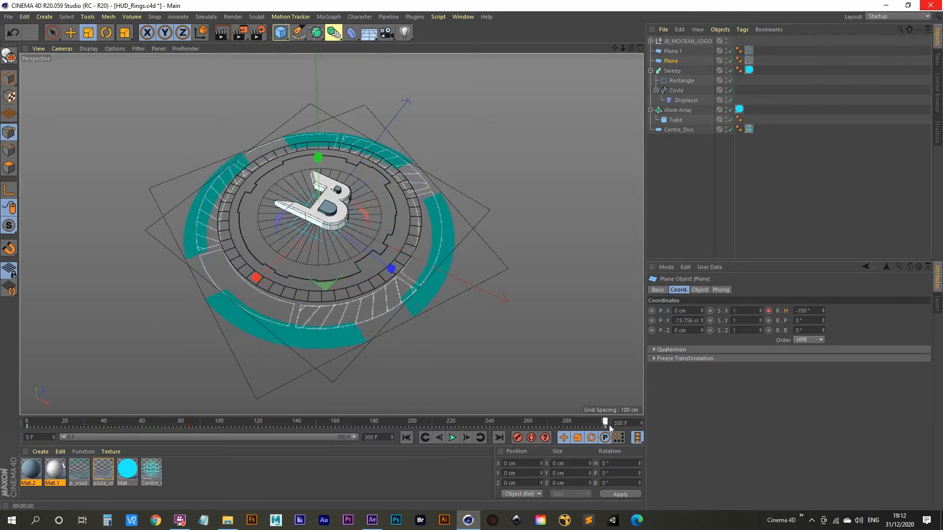
click(668, 51)
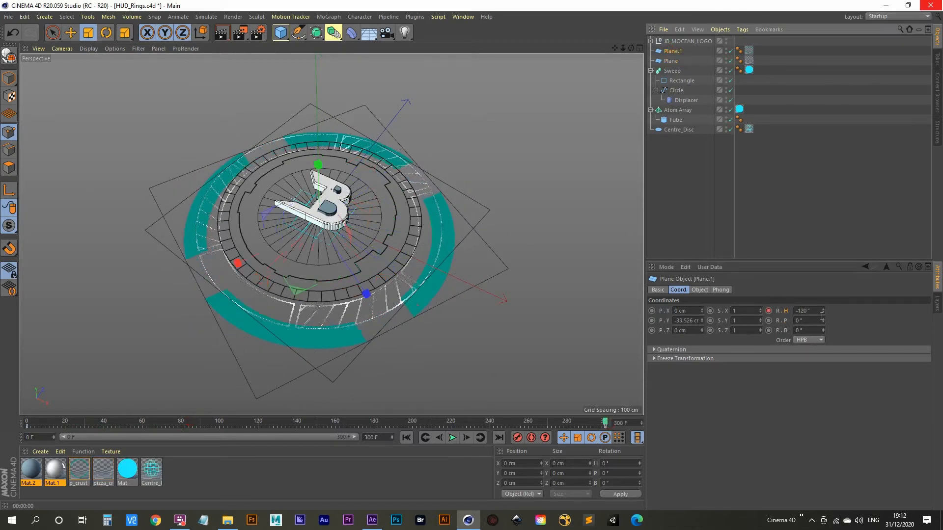
Keyframe Plane's heading (R.H) at 100° on frame 300 and play the animation from the start.
click(678, 61)
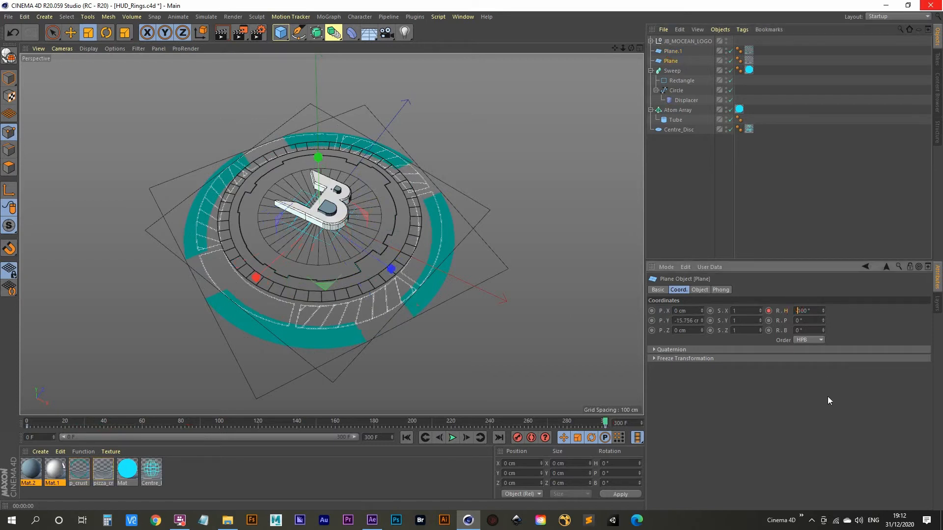
key(Return)
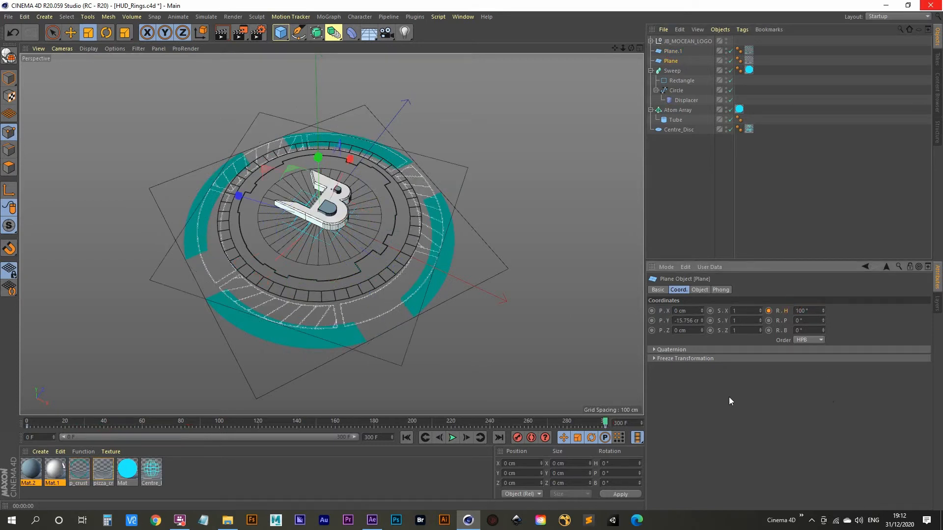
click(769, 312)
click(406, 438)
click(452, 438)
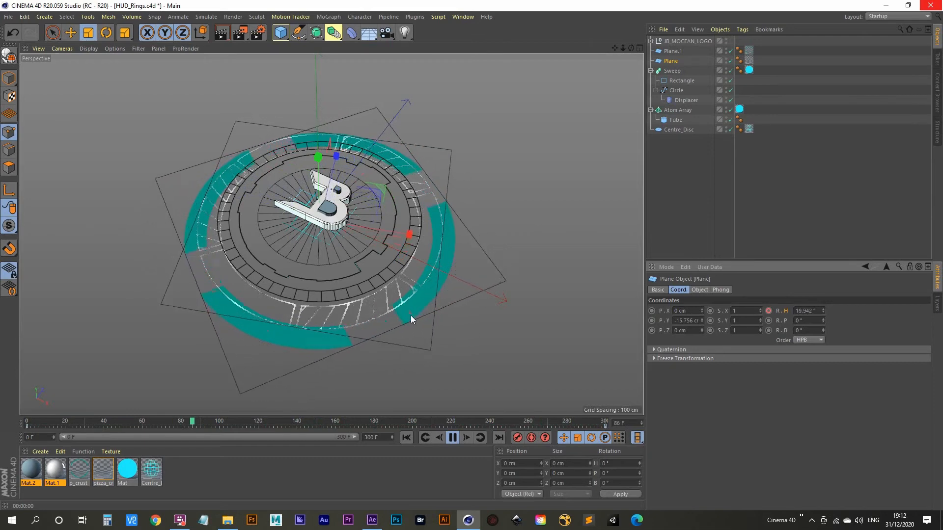
click(452, 439)
Keyframe the Atom Array's heading (R.H) at 0° on frame 0 and -50° on frame 300.
click(674, 111)
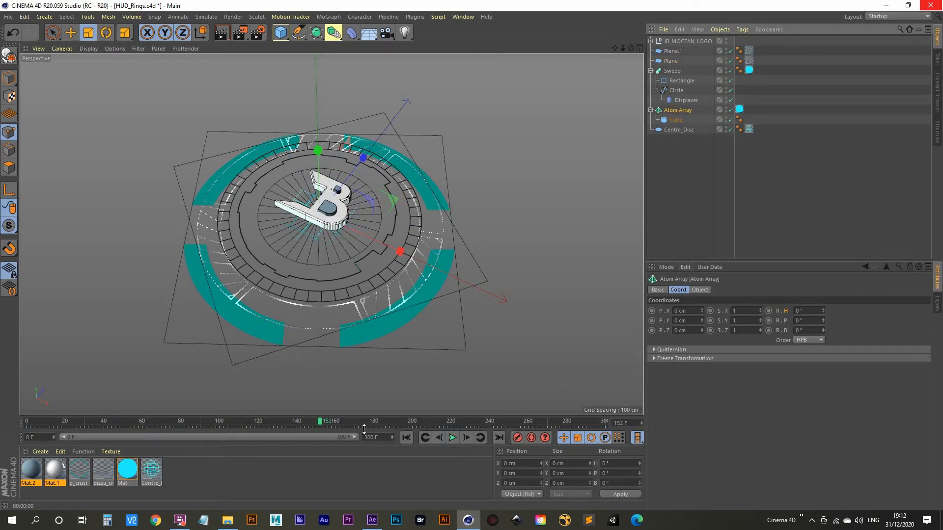
click(406, 438)
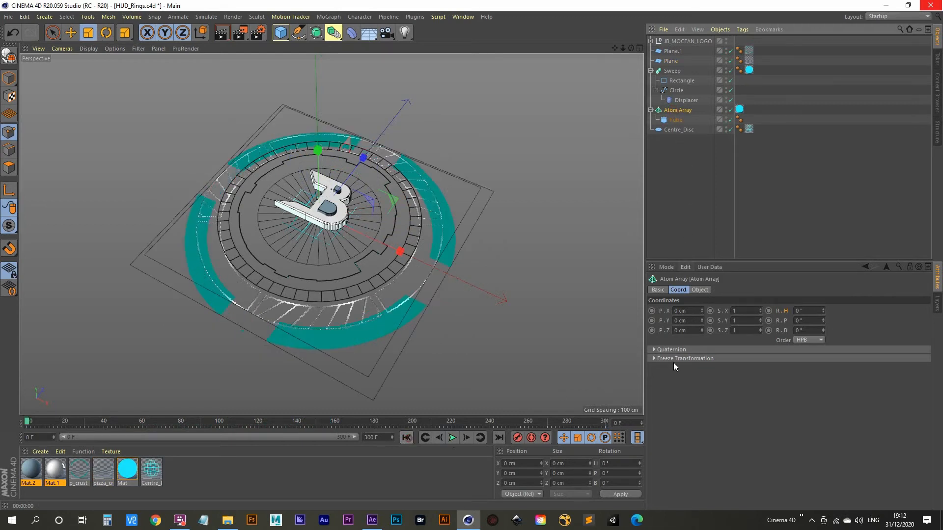
click(768, 311)
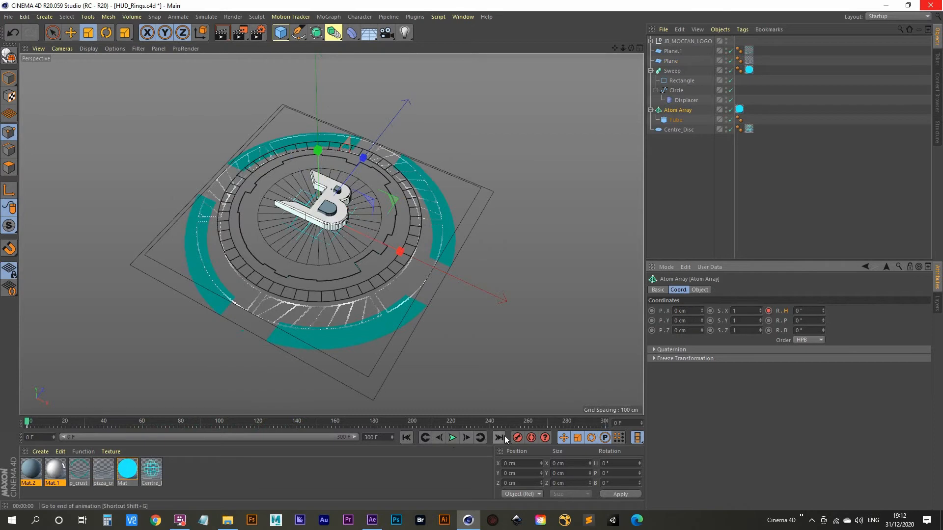
click(499, 438)
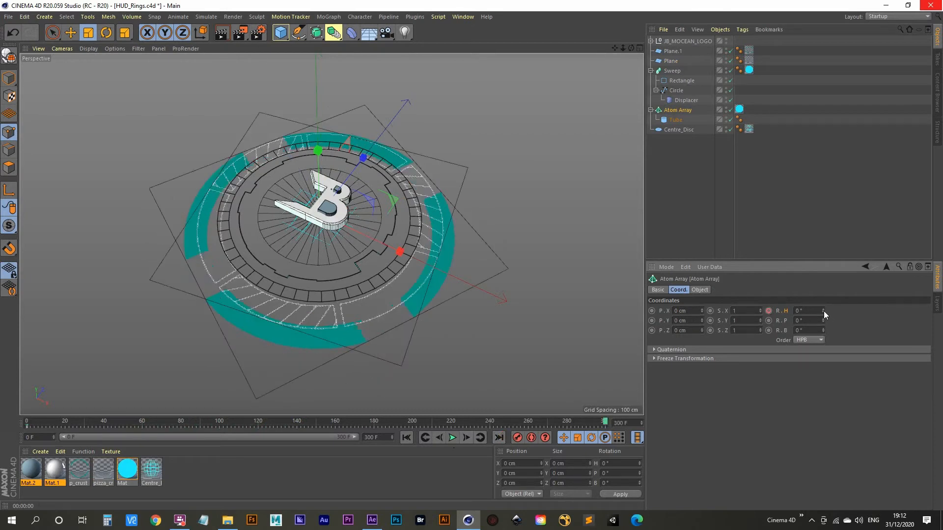
drag(823, 311, 823, 330)
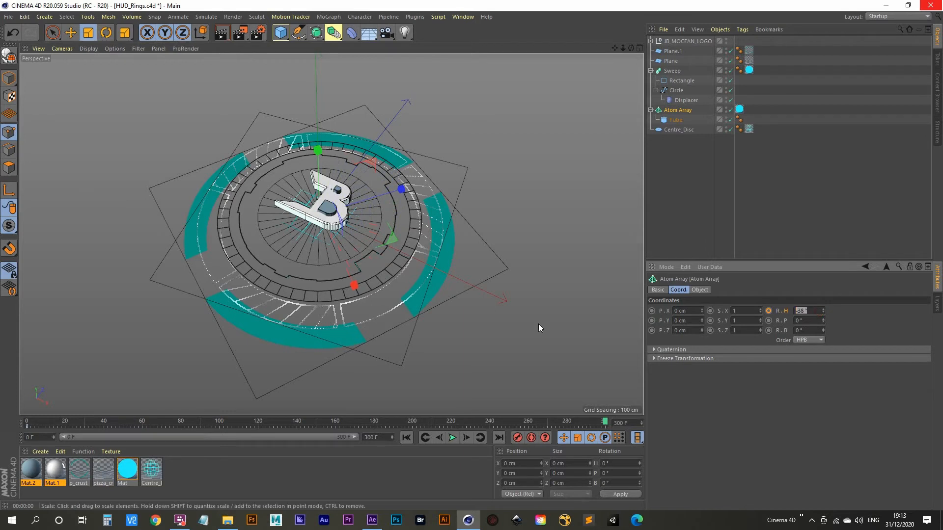
key(BackSpace)
text(-50)
key(Return)
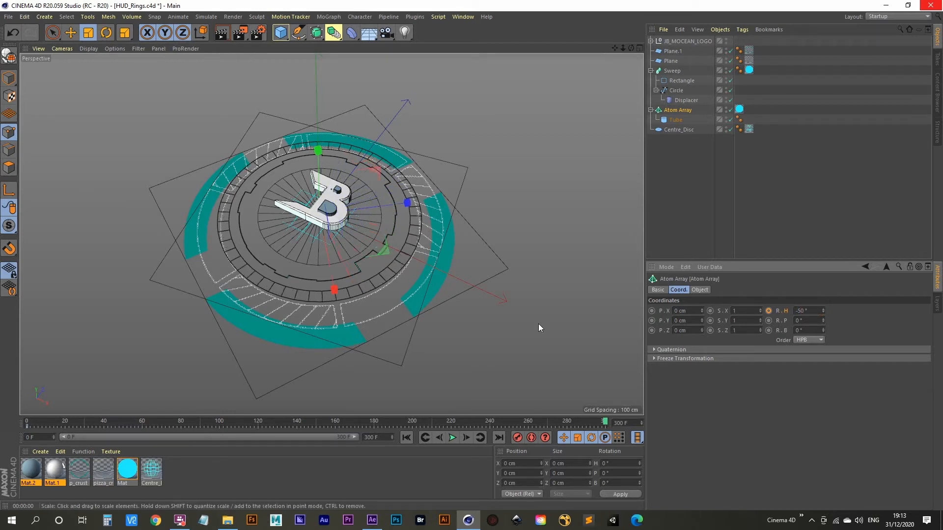
click(769, 311)
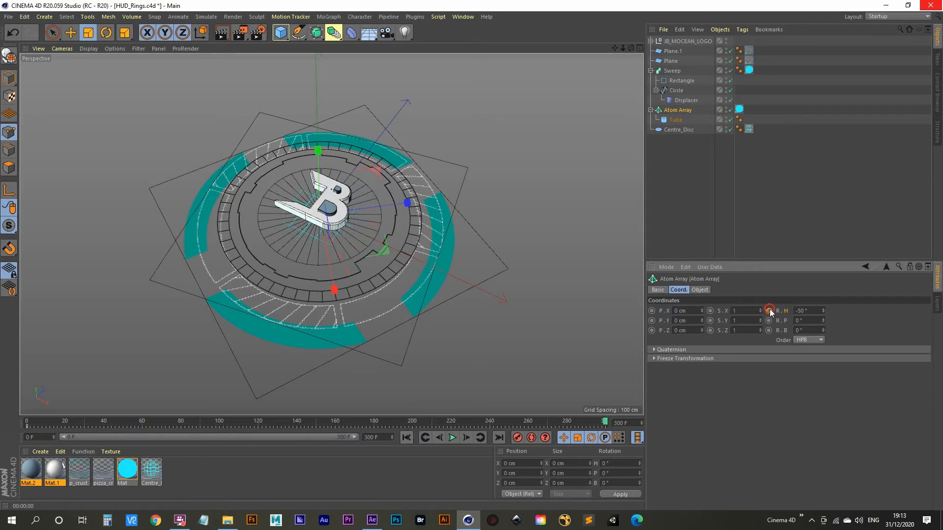
Play the animation from the start to check the Atom Array's rotation against the other rings.
click(406, 437)
click(451, 437)
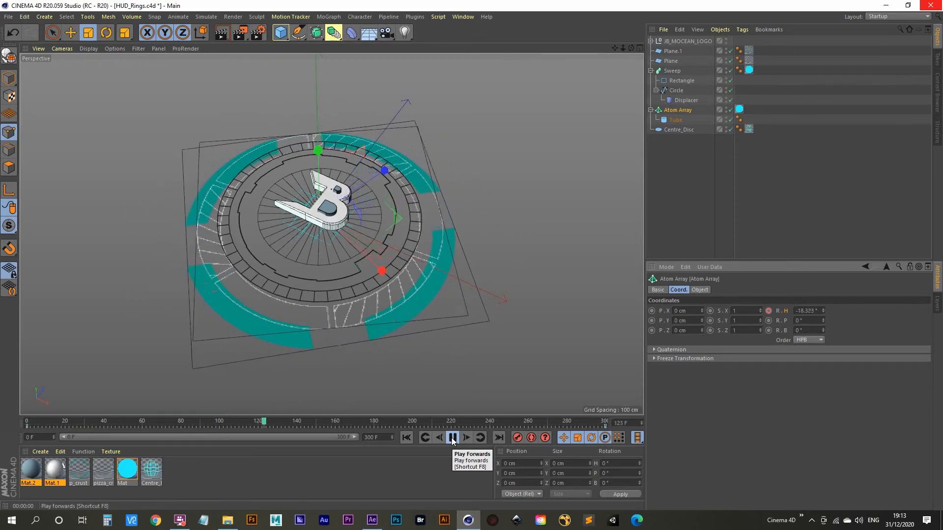
click(452, 437)
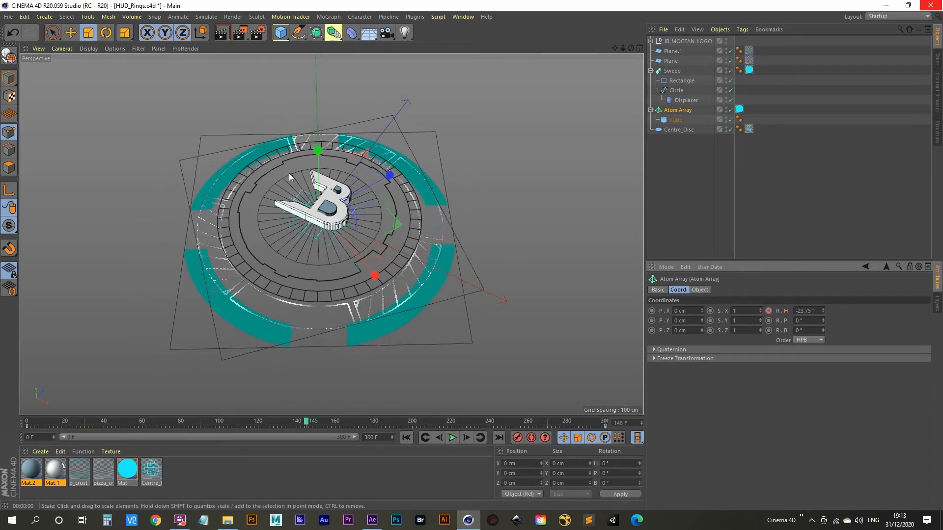
Toggle the Sweep object off and on to check which ring it holds, and select its Circle spline.
click(674, 90)
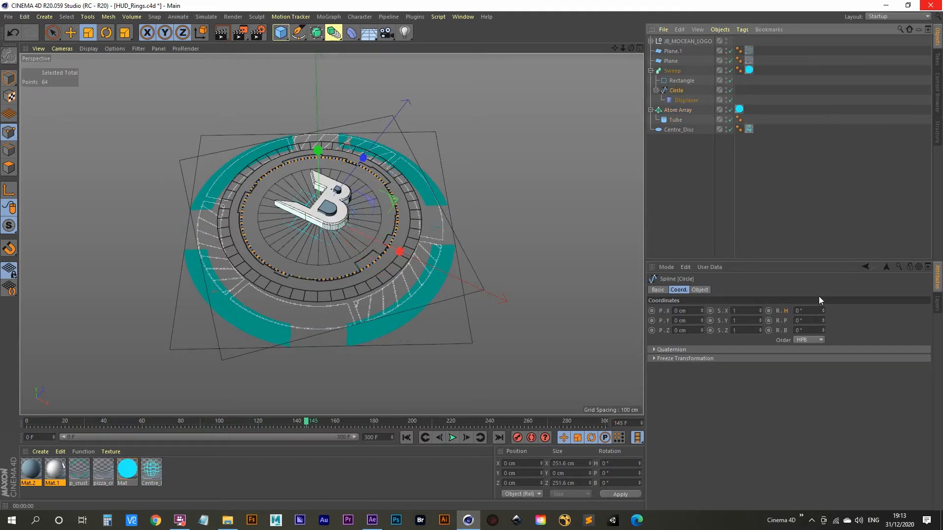
click(681, 73)
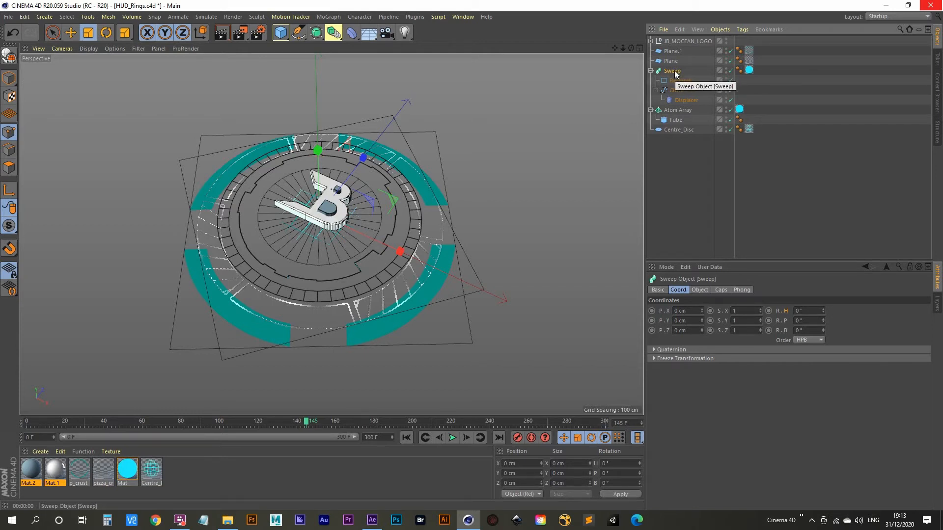
click(726, 70)
click(727, 70)
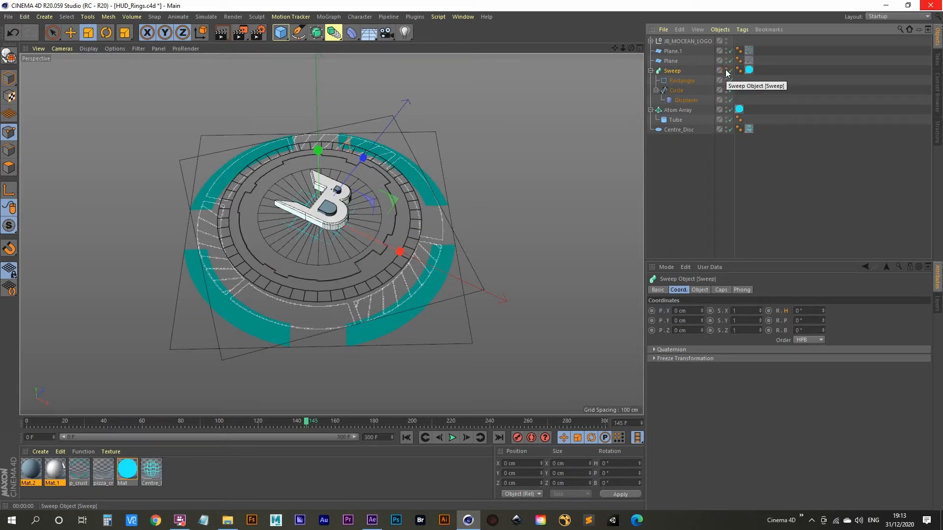
click(675, 90)
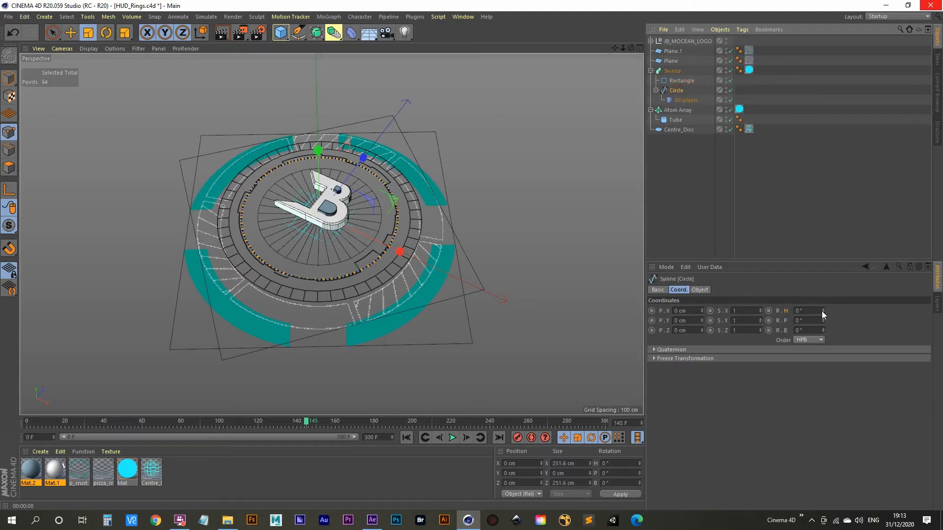
Try rotating the Circle spline's heading (R.H) inside the Sweep to -13° and undo the rotation.
drag(823, 313, 765, 250)
click(688, 176)
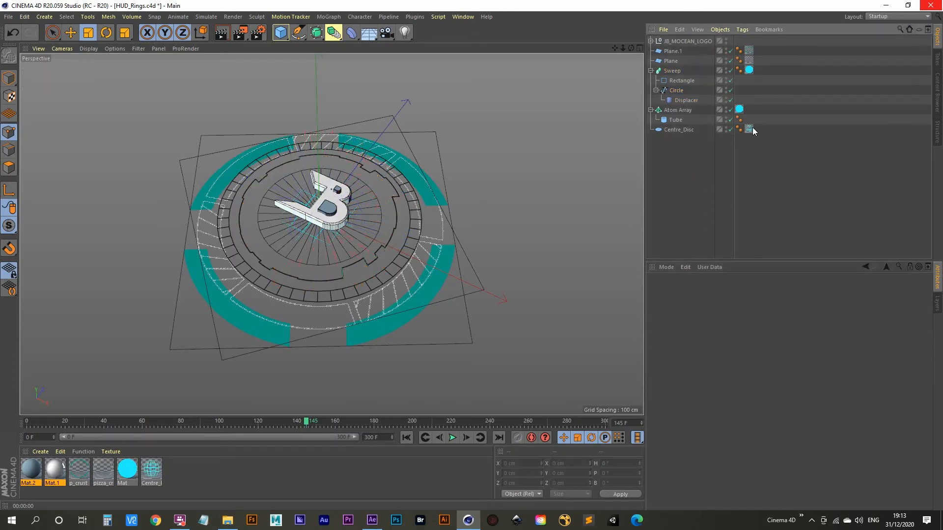
click(678, 90)
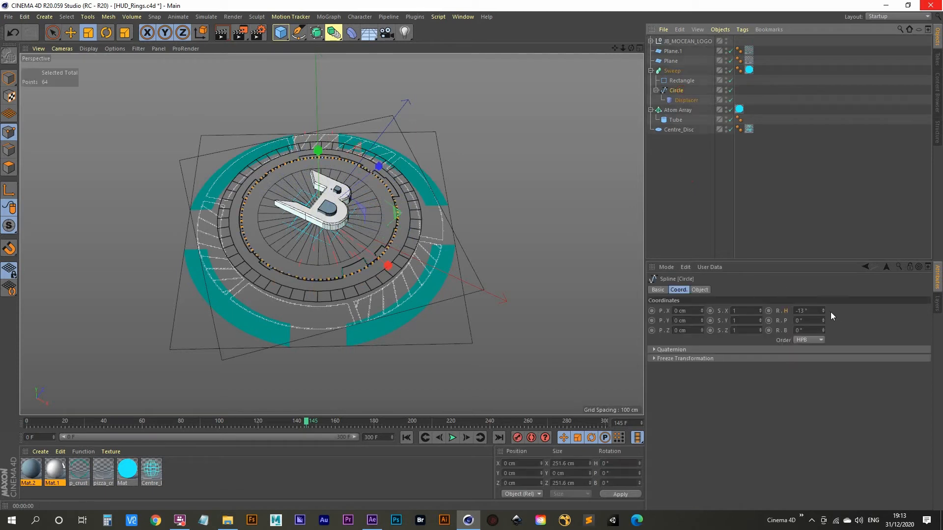
drag(823, 311, 842, 311)
key(ctrl+z)
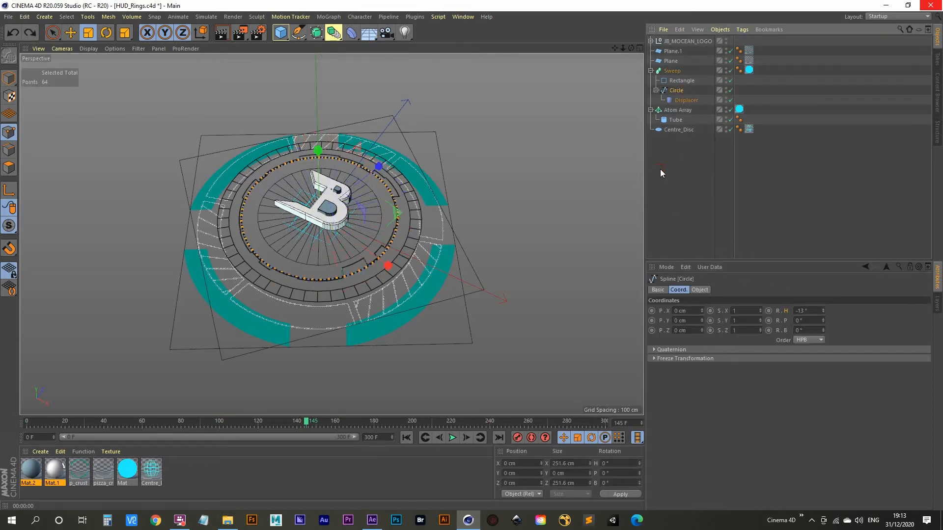
key(ctrl+z)
key(ctrl+z)
key(ctrl+z)
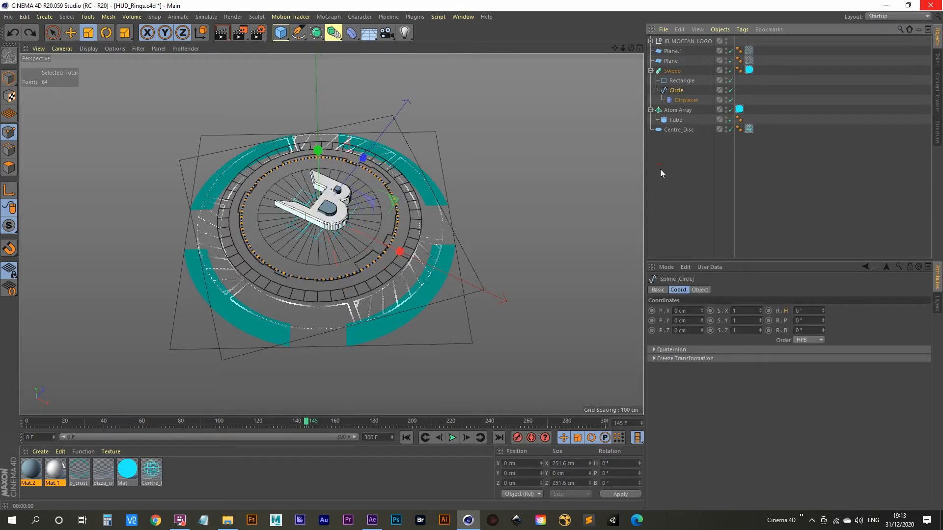
click(673, 177)
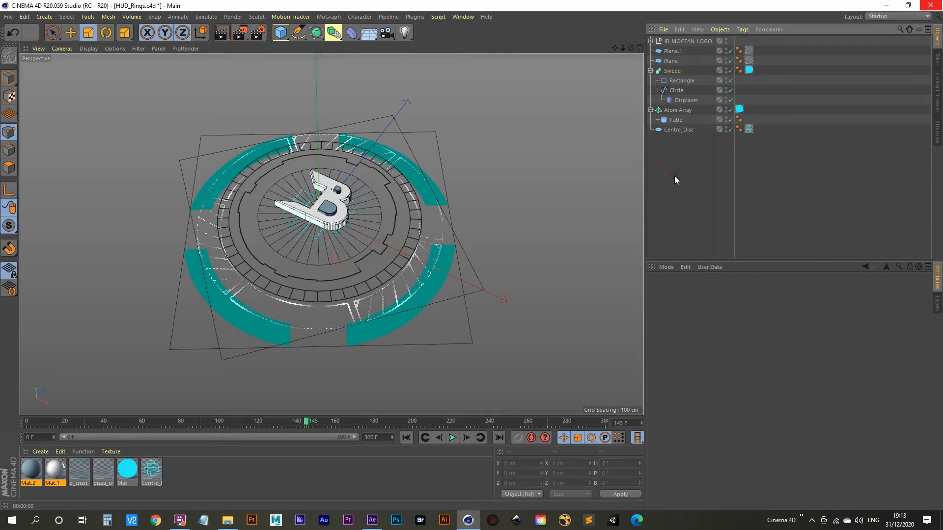
Duplicate the Sweep with its children below Centre_Disc, then hide, collapse and disable the copy as a backup.
click(674, 70)
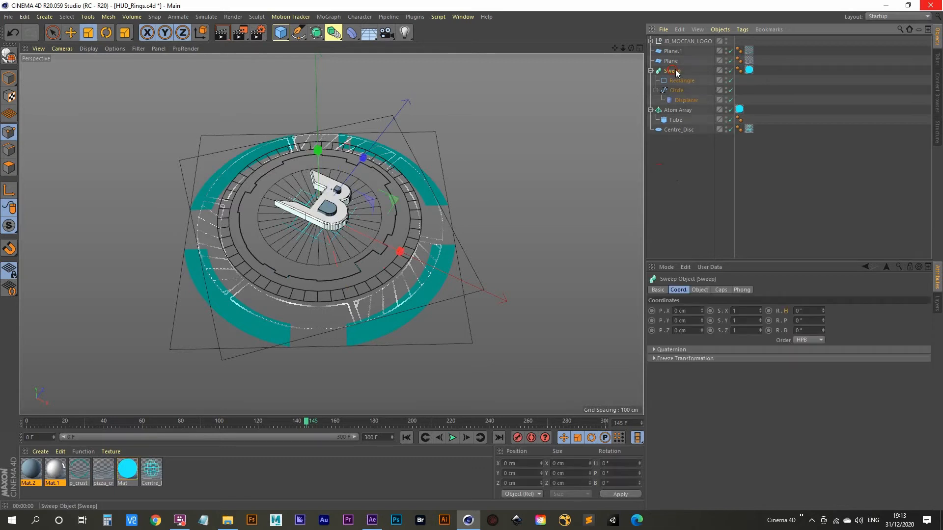
ctrl+drag(678, 71, 680, 173)
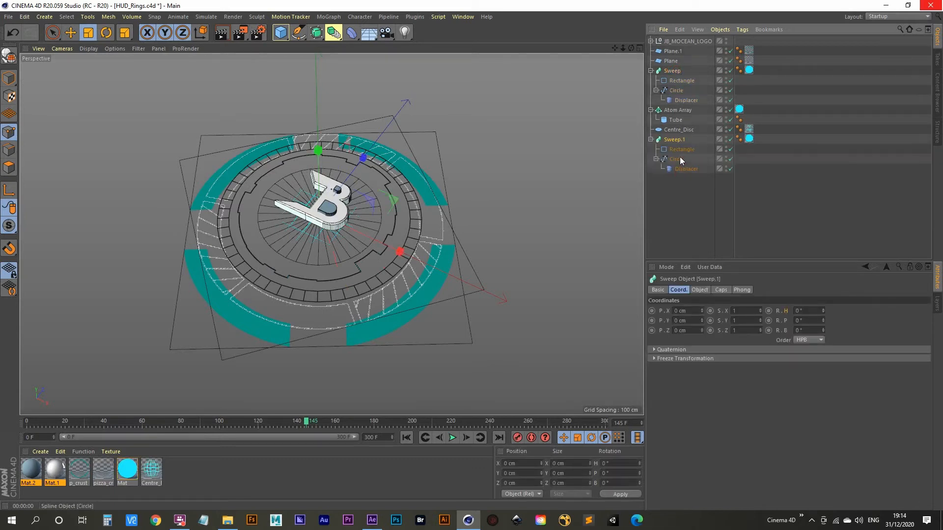
click(726, 138)
click(651, 140)
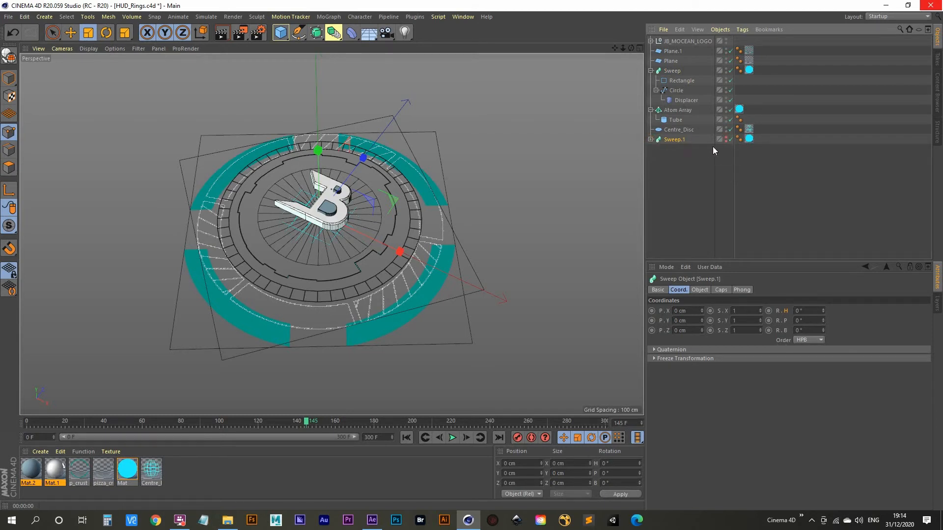
click(731, 138)
Convert the original Sweep and its children into one editable polygon object and switch to Model mode.
click(672, 71)
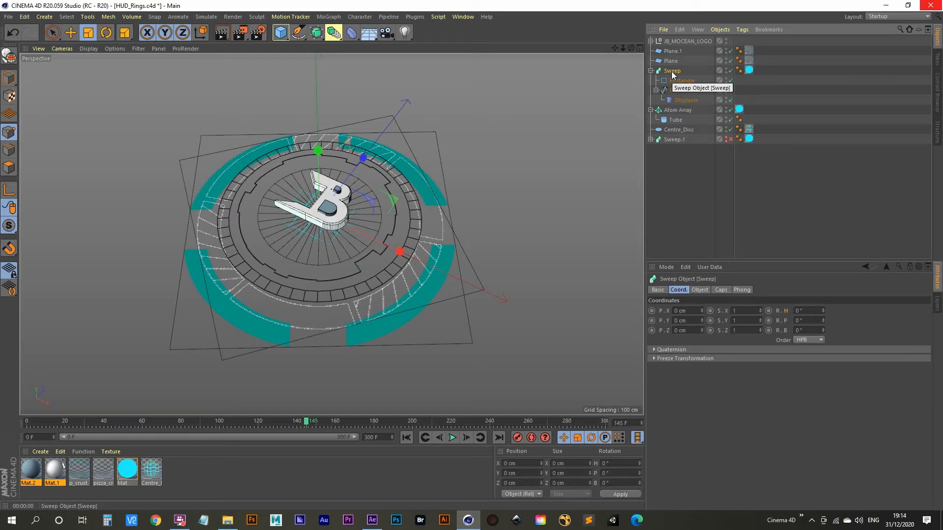
middle_click(672, 72)
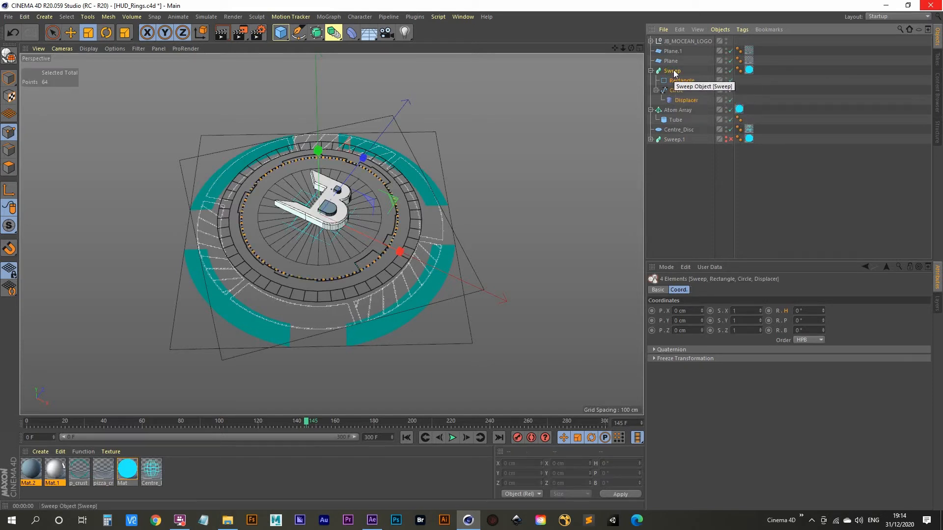
right_click(673, 71)
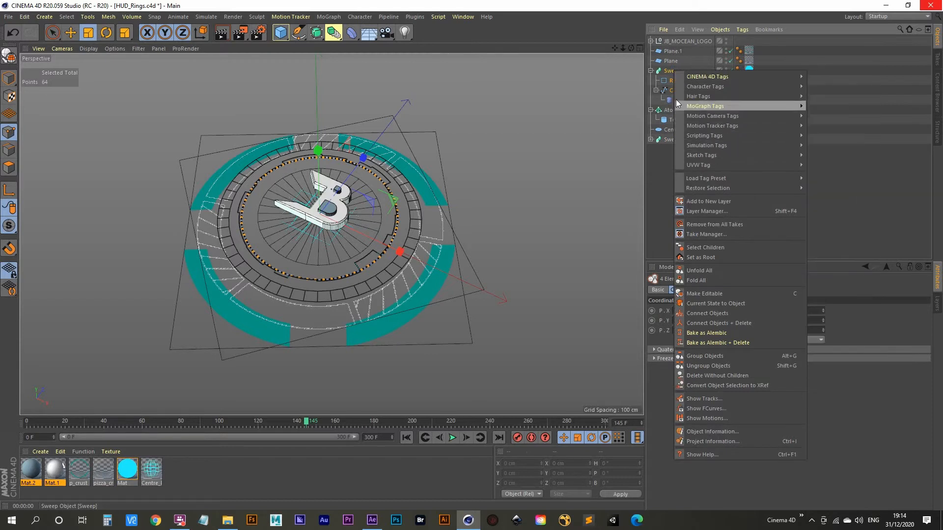
key(Escape)
key(c)
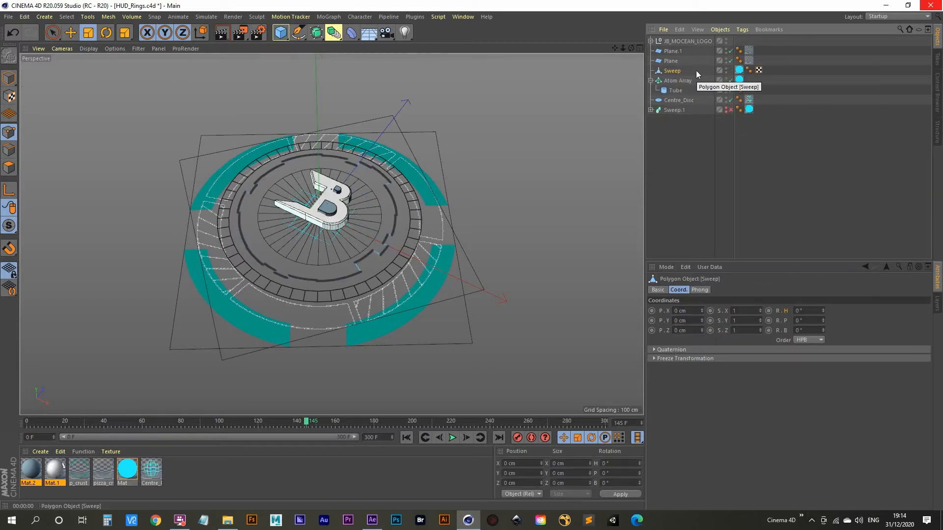
click(674, 181)
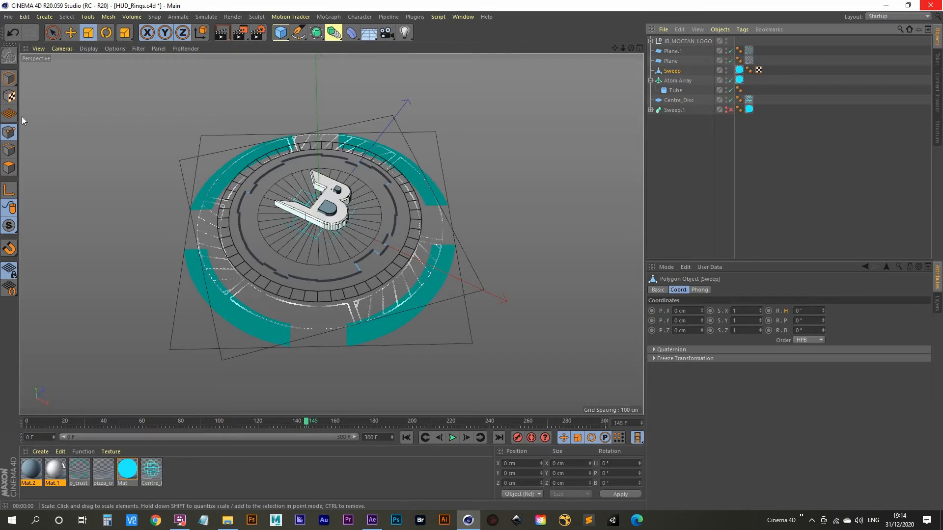
click(9, 78)
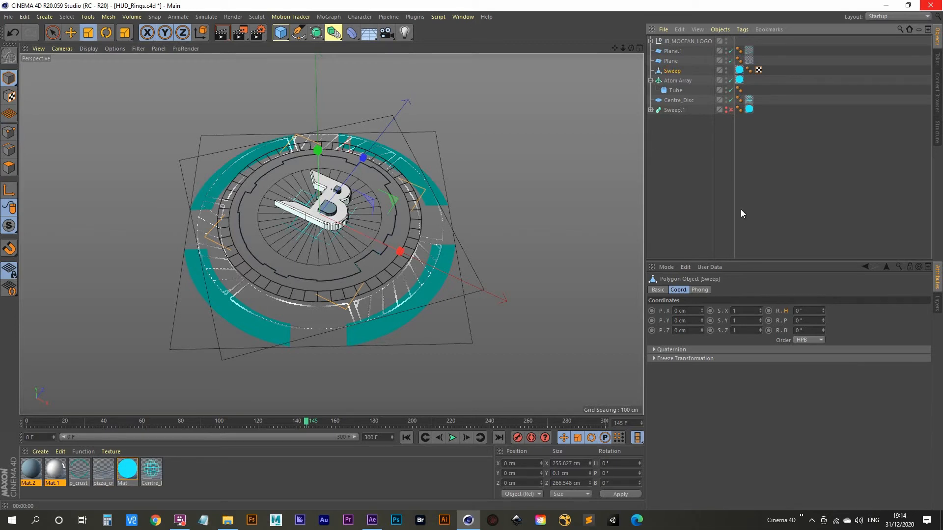
Keyframe the Sweep's heading (R.H) at 0° on frame 0 and 70° on frame 300, and play the animation.
click(407, 437)
click(769, 310)
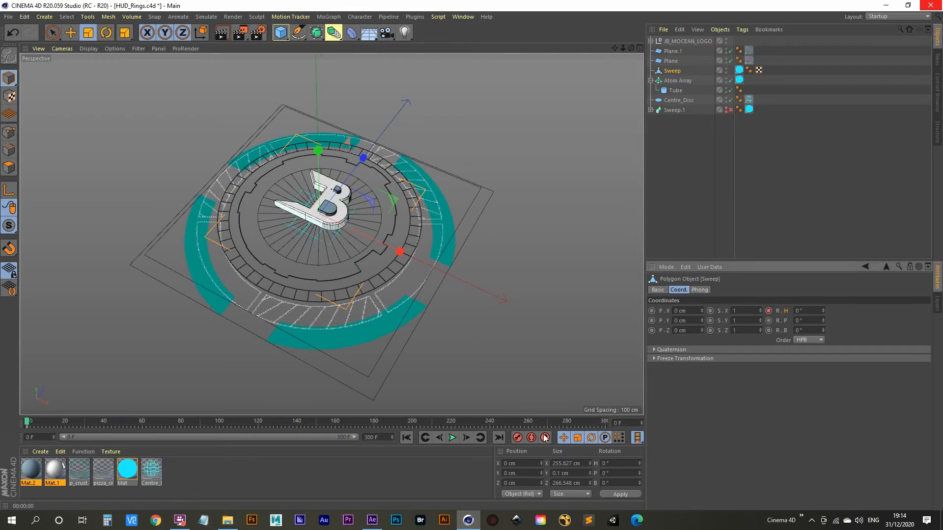
click(500, 438)
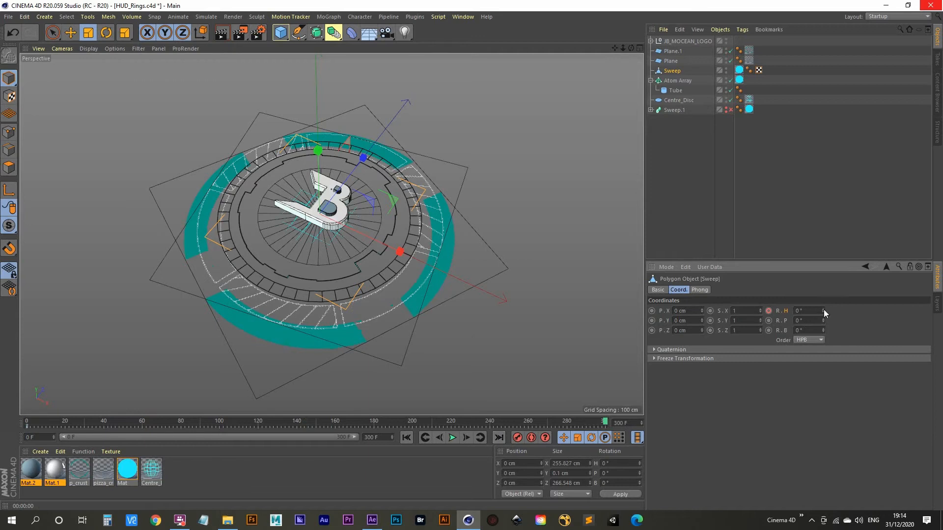
drag(823, 312, 603, 314)
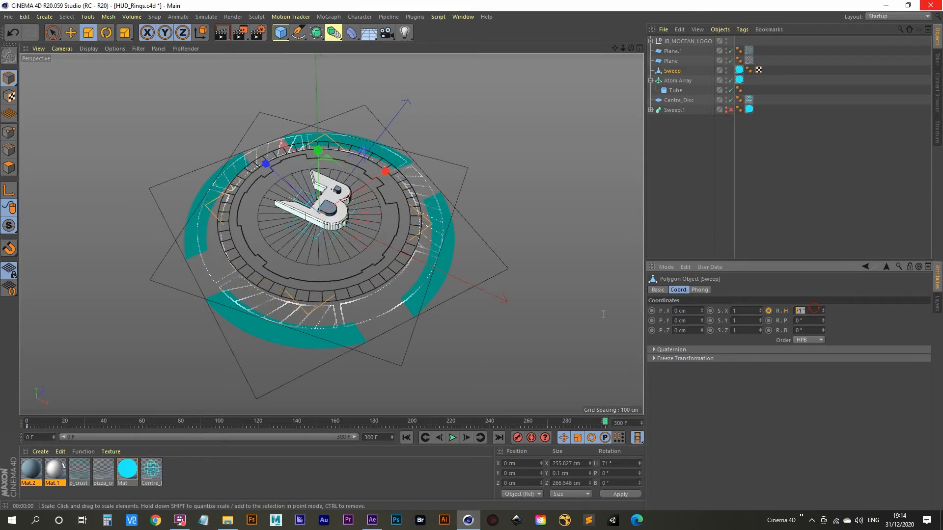
text(70)
key(Return)
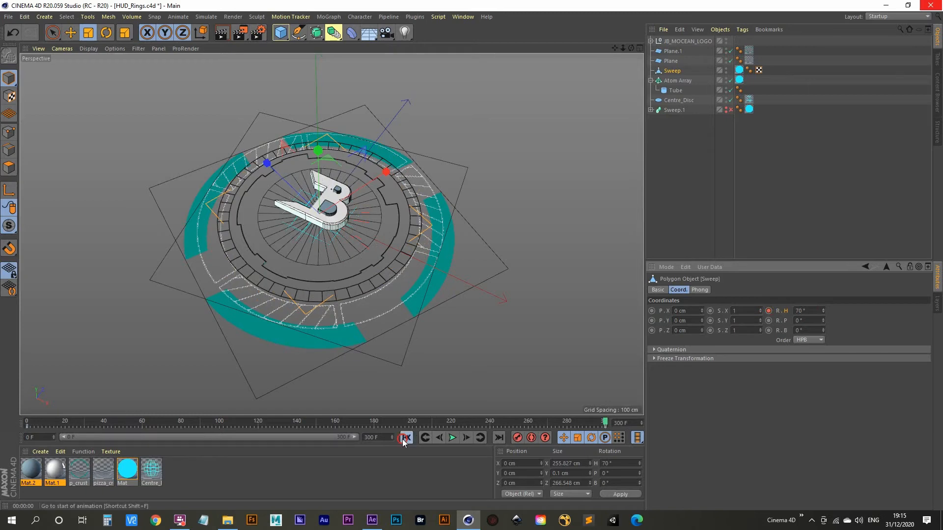
click(452, 438)
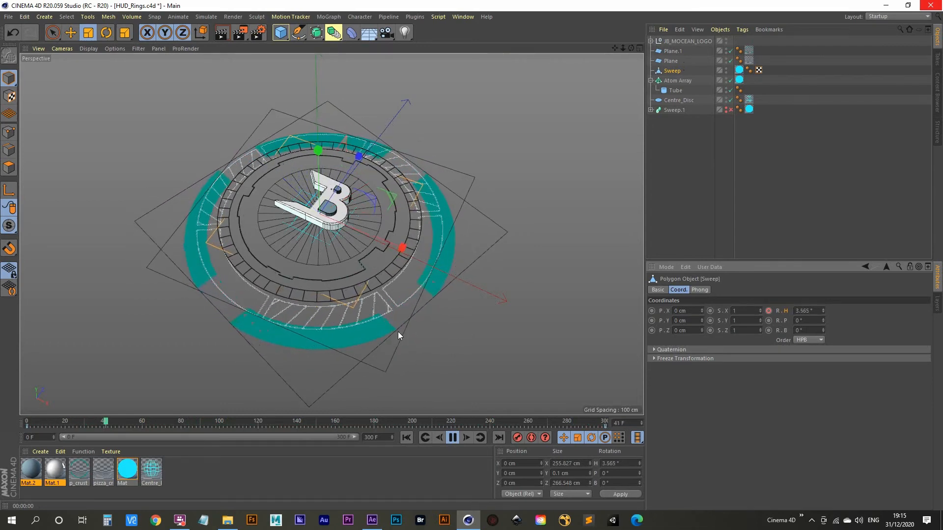
click(452, 437)
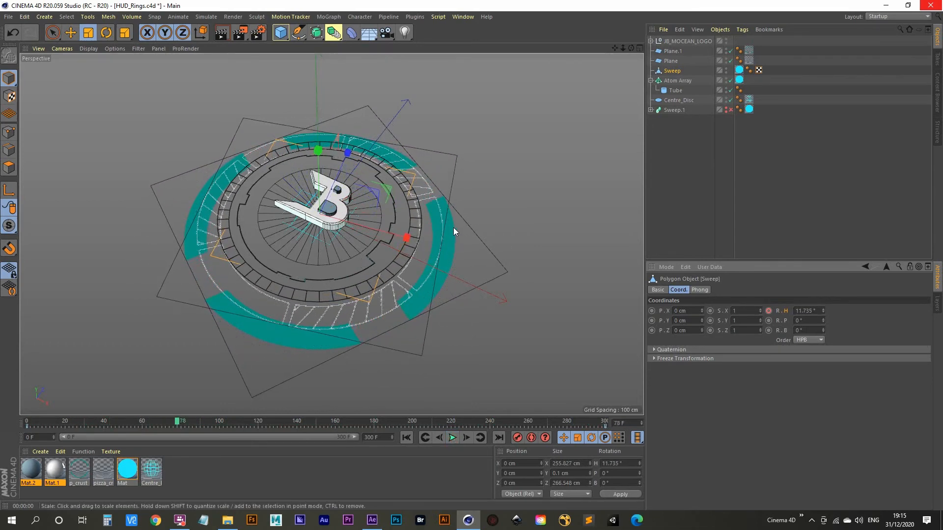
Set the rotation keys of Plane, Sweep and Atom Array to Linear interpolation in the Timeline and close it.
key(shift+F3)
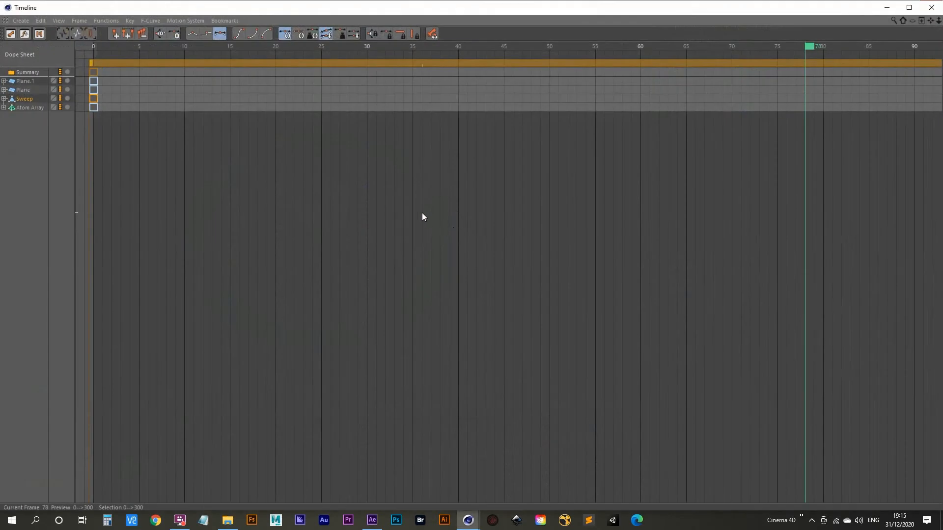
click(25, 98)
ctrl+click(31, 108)
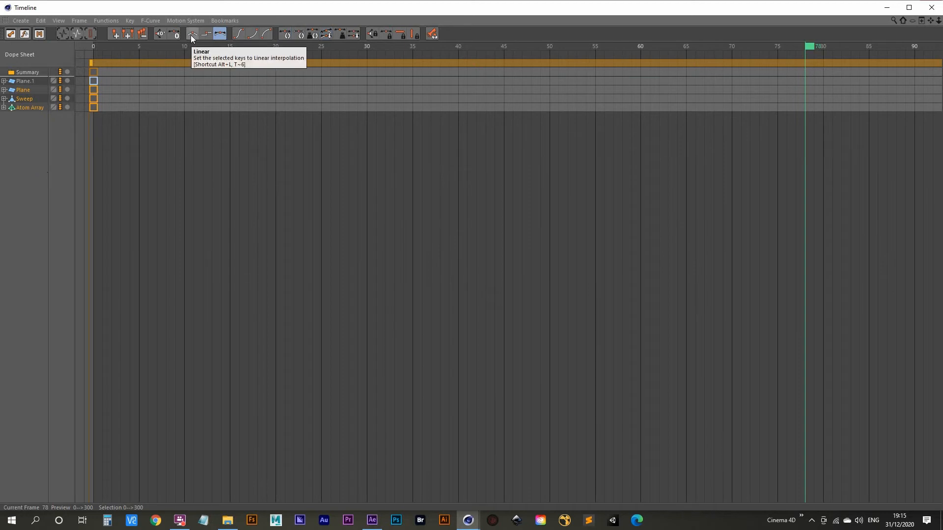
click(932, 7)
Play the animation from the start to check the linear ring rotations, and return to frame 0.
click(411, 439)
click(451, 438)
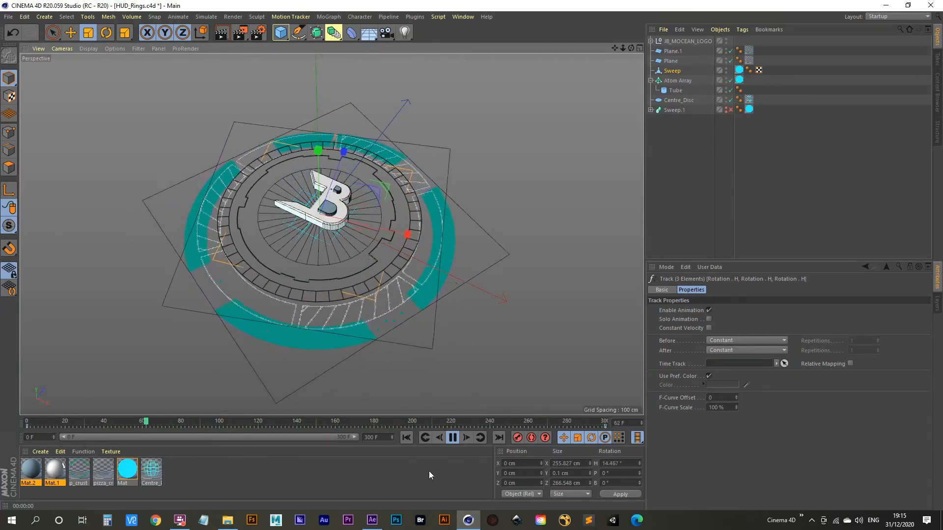
click(454, 438)
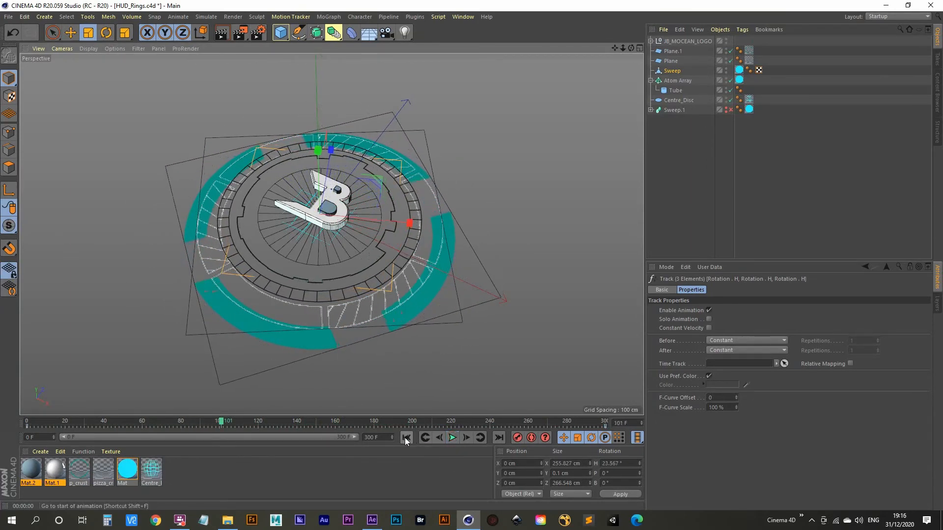
click(407, 437)
Try rotating the JB_MOCEAN_LOGO null's heading (R.H) to 44° and undo the rotation.
click(672, 42)
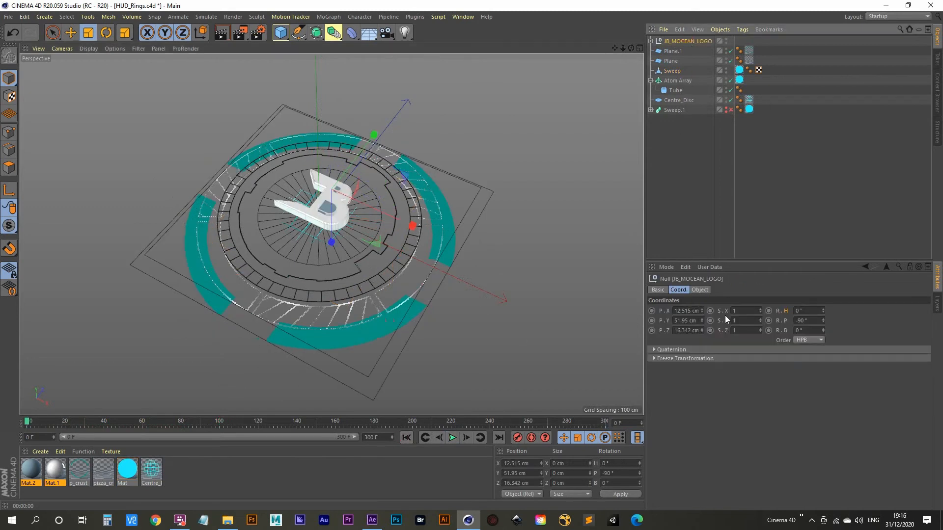
drag(823, 311, 824, 289)
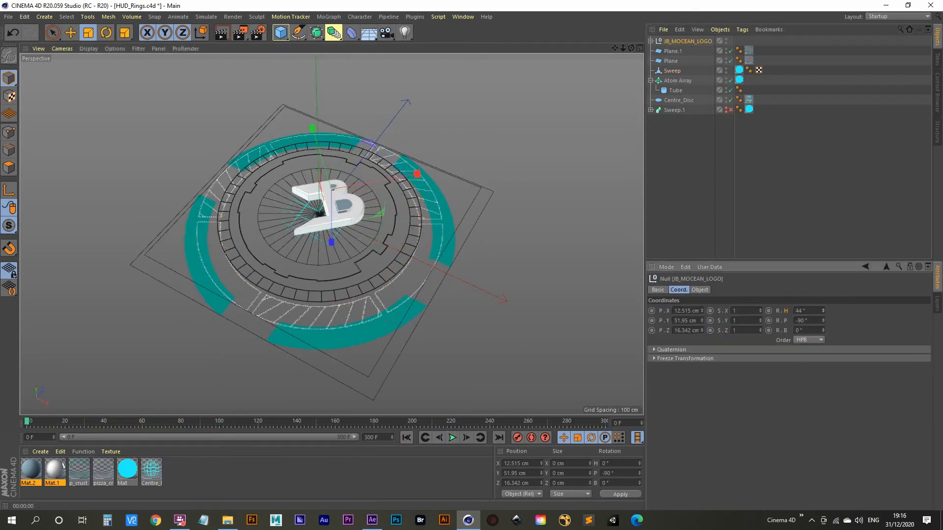
key(ctrl+z)
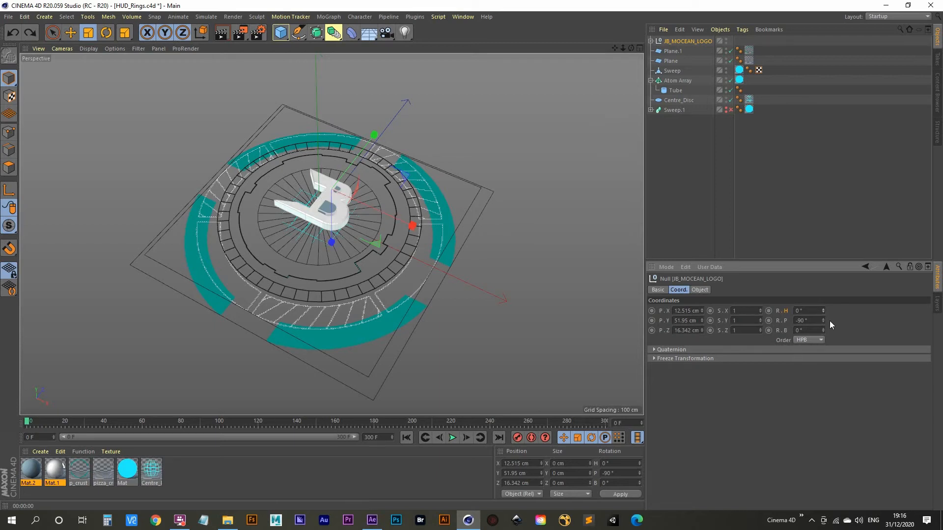
In the Top view, move only the logo null's axis to the rings' centre, at about X -0.14 cm and Z 2.46 cm.
middle_click(403, 214)
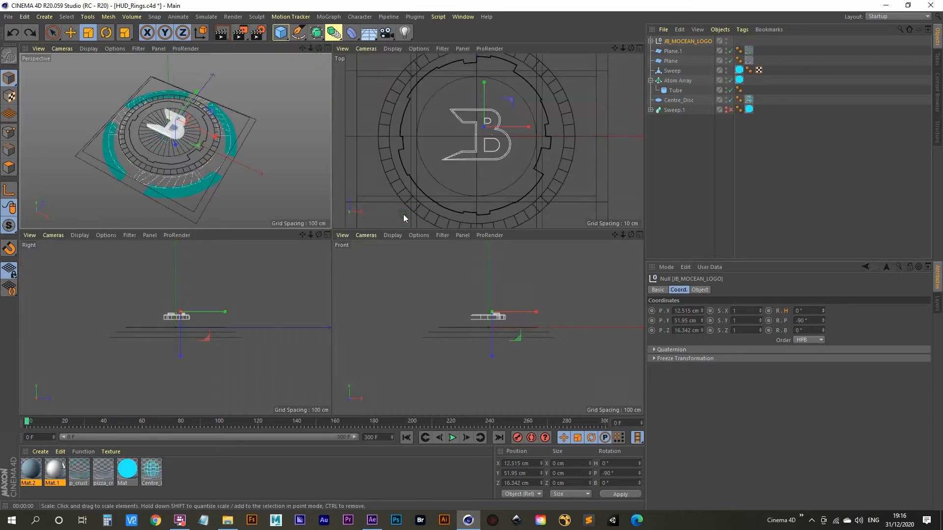
middle_click(484, 120)
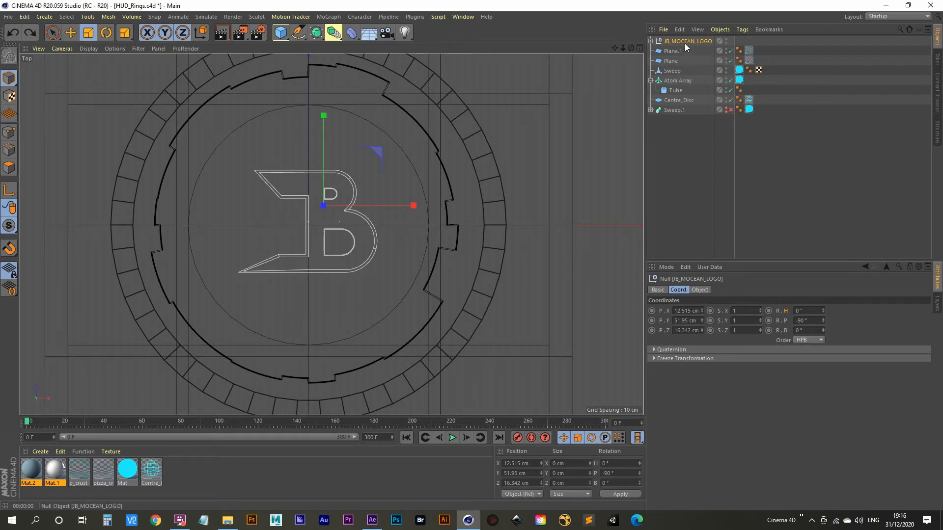
click(8, 191)
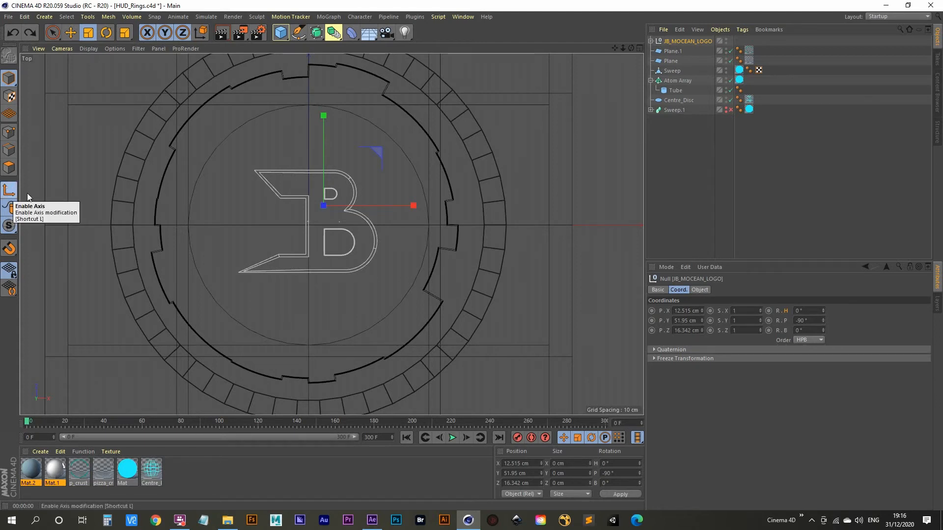
key(e)
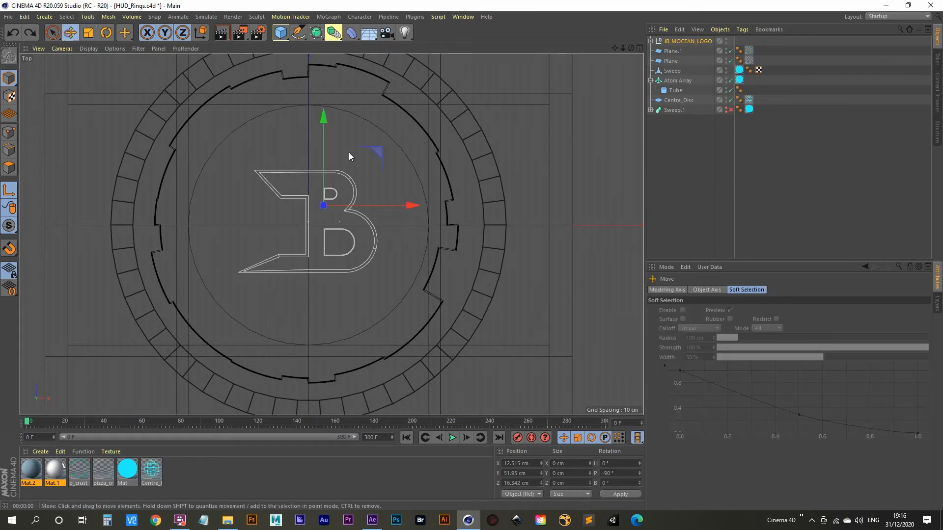
drag(378, 151, 364, 170)
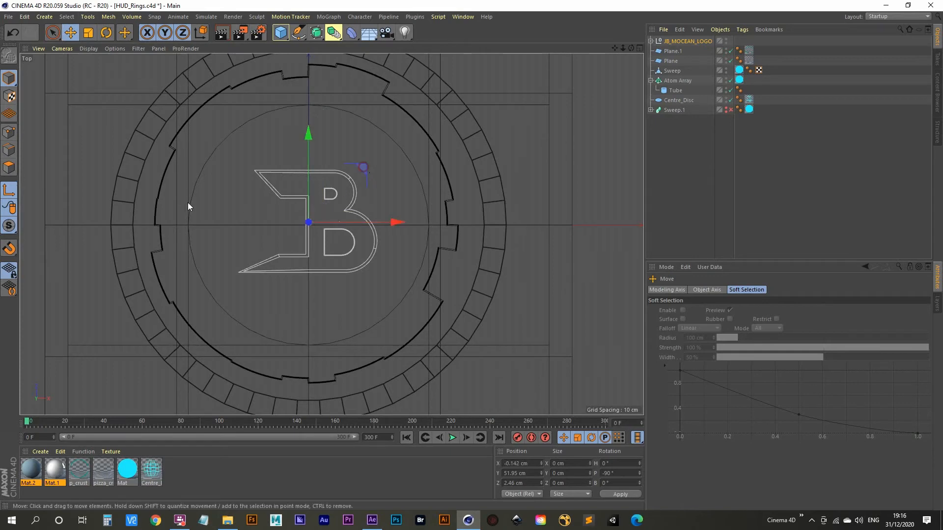
Test the logo null's heading rotation about its repositioned axis and undo the change.
click(685, 41)
mouse_move(823, 310)
mouse_down()
mouse_move(823, 289)
mouse_move(823, 337)
mouse_move(823, 309)
mouse_up()
key(ctrl+z)
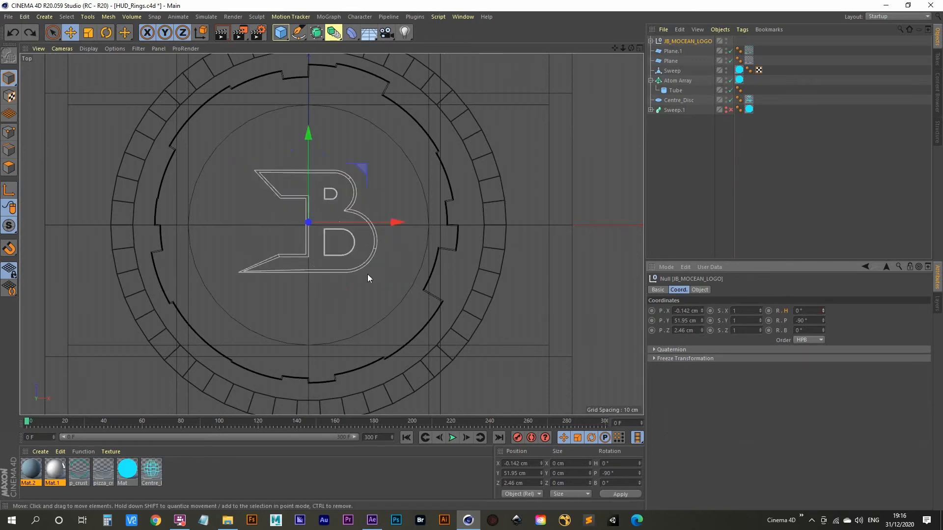
In the Perspective view, keyframe the logo null's heading (R.H) at 0° on frame 0 and turn it to about 40° on frame 300.
middle_click(335, 226)
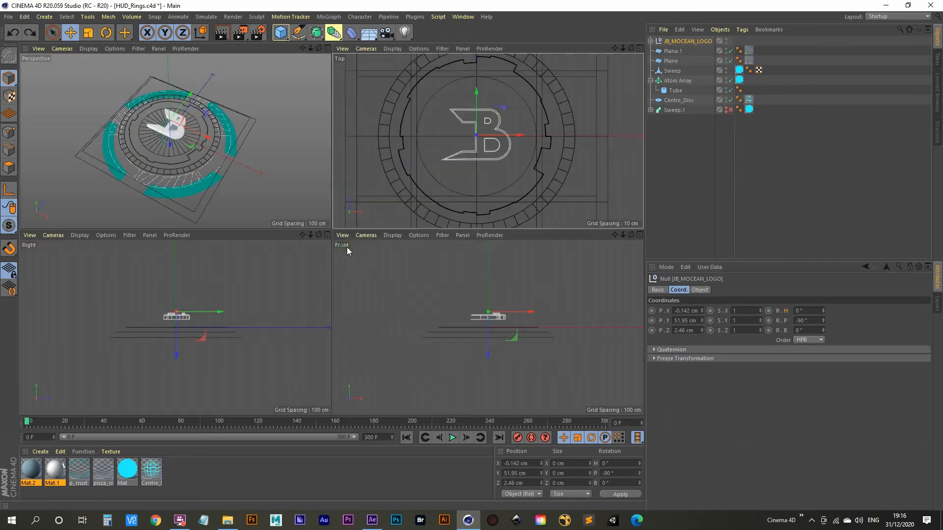
middle_click(182, 140)
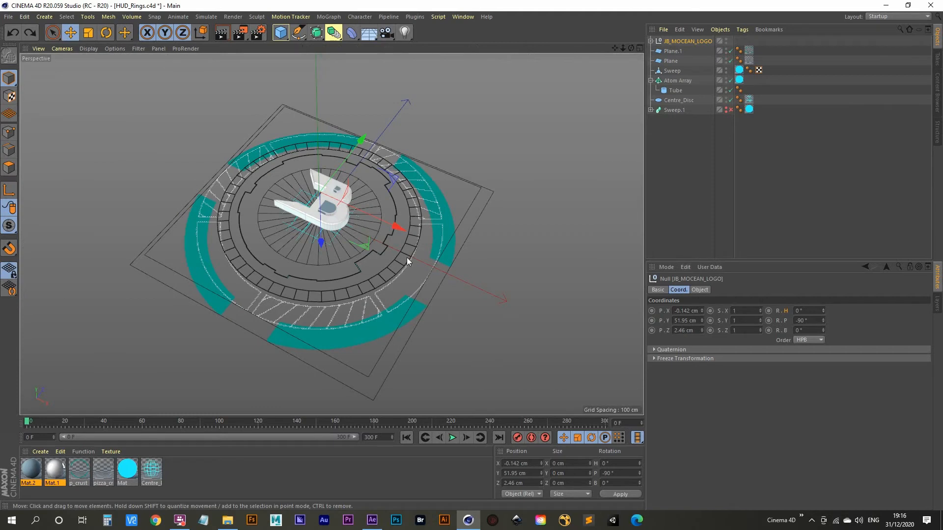
ctrl+click(768, 311)
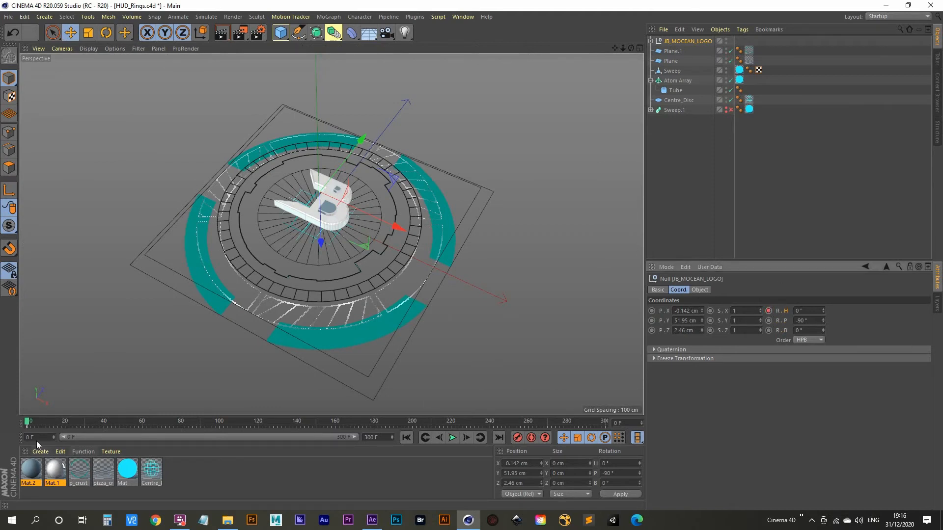
drag(28, 425, 653, 420)
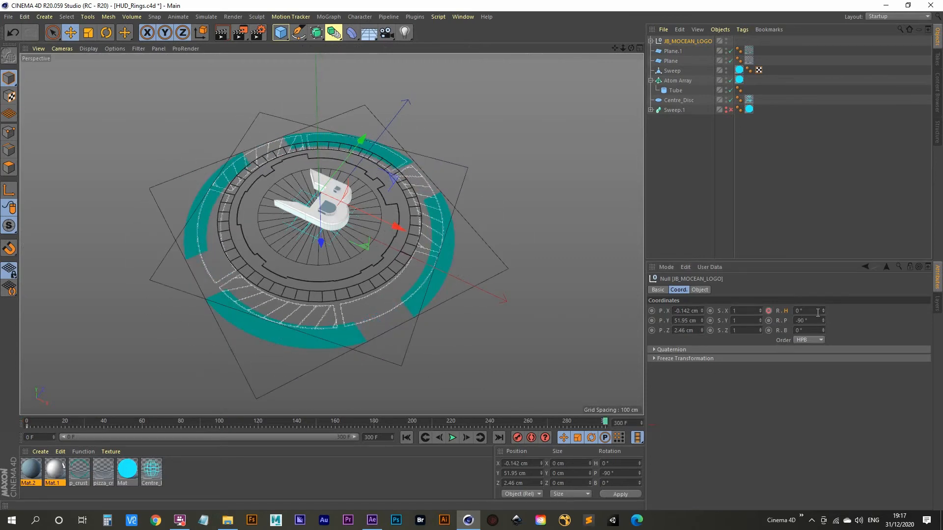
drag(823, 311, 823, 289)
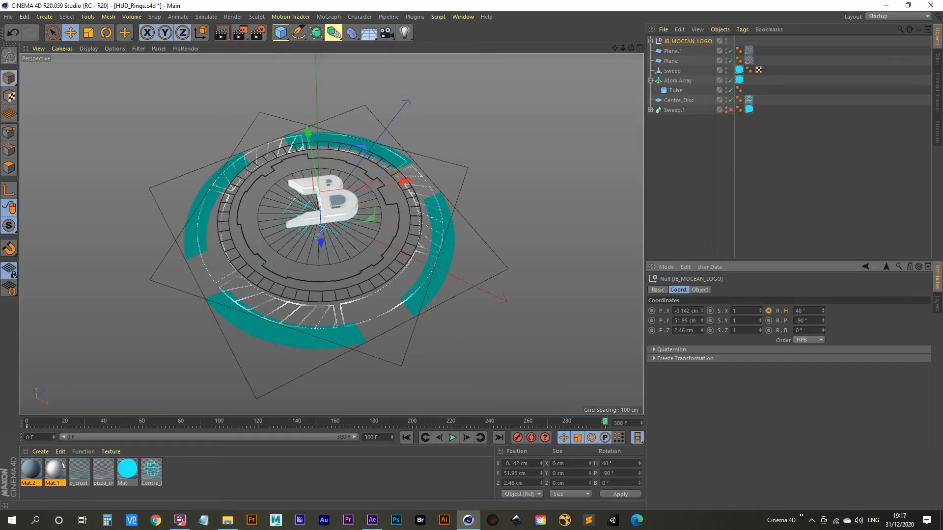
Keyframe the logo null's 40° heading rotation at frame 300 and play back the animation from the start.
click(769, 310)
click(425, 438)
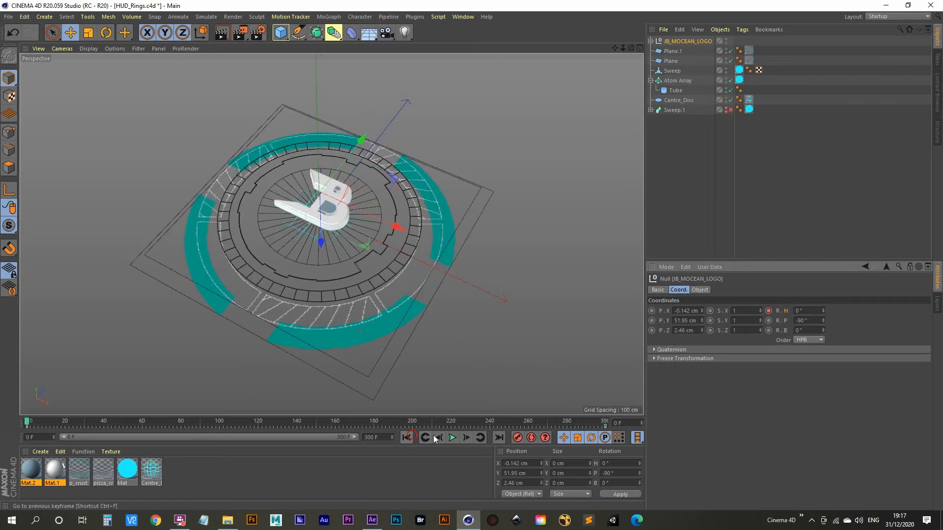
click(452, 438)
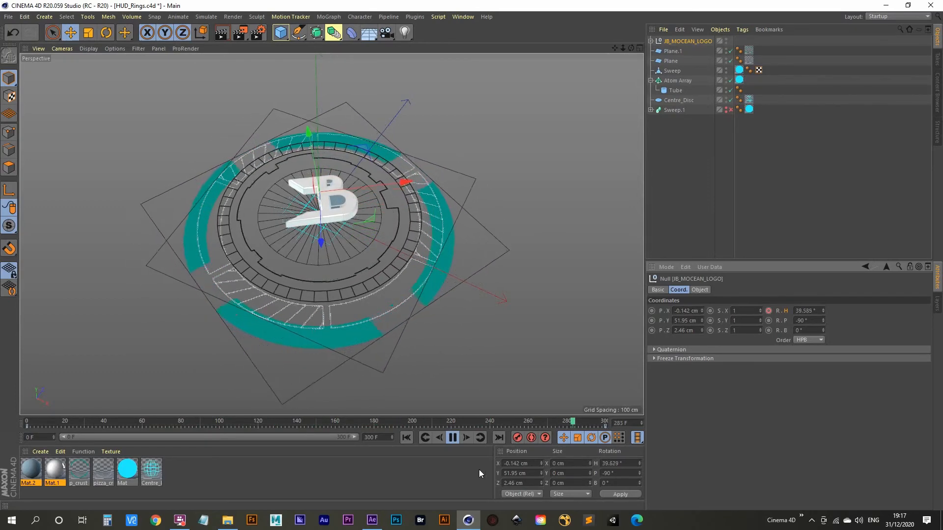
click(451, 439)
click(410, 439)
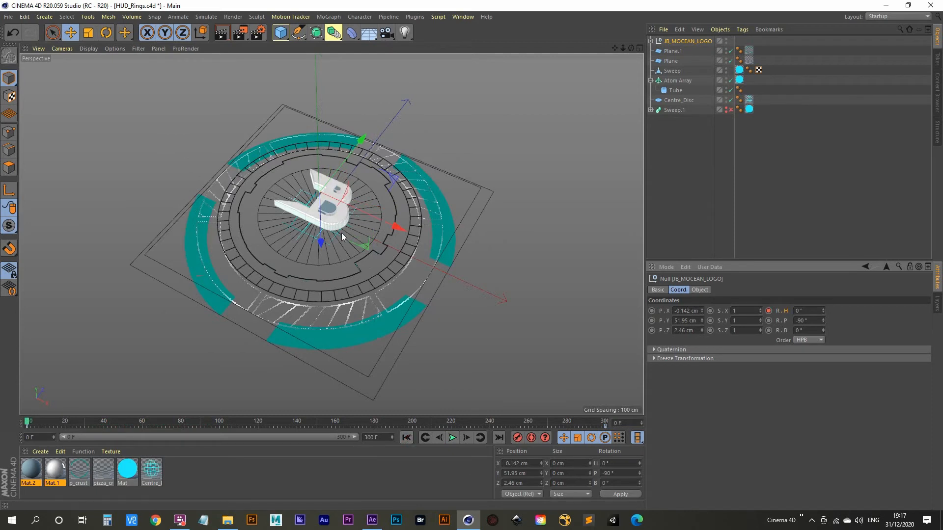
Add a camera, look through it and frame the HUD rings closer, at about X 245, Y 460, Z -379 cm.
click(384, 35)
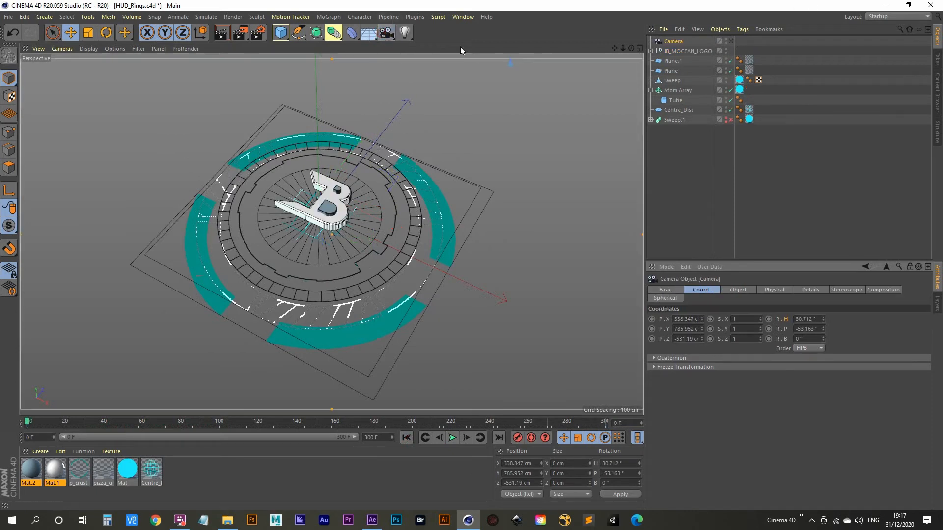
click(731, 41)
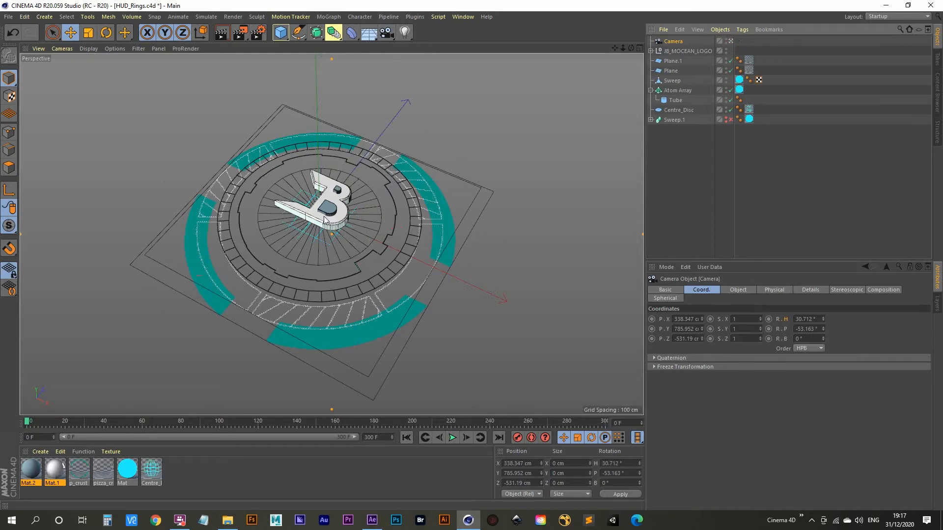
scroll(324, 220, up, 5)
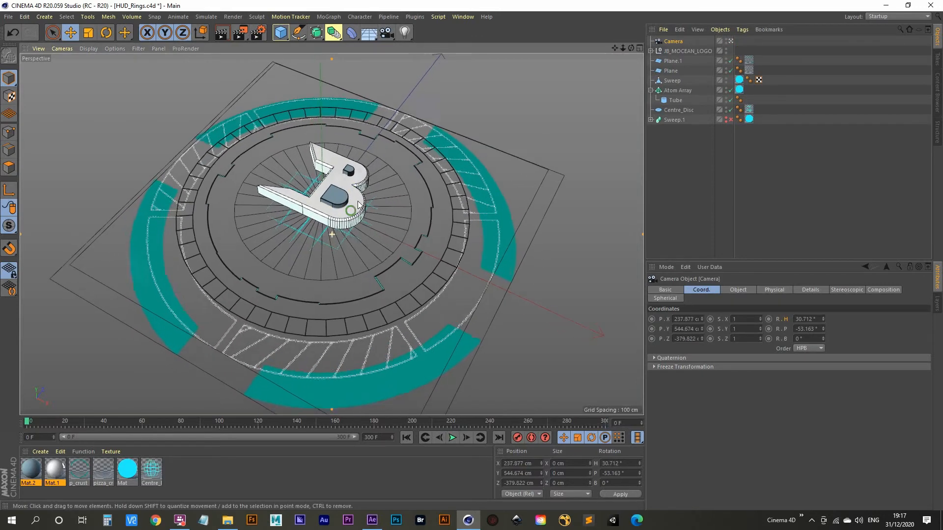
scroll(358, 205, up, 5)
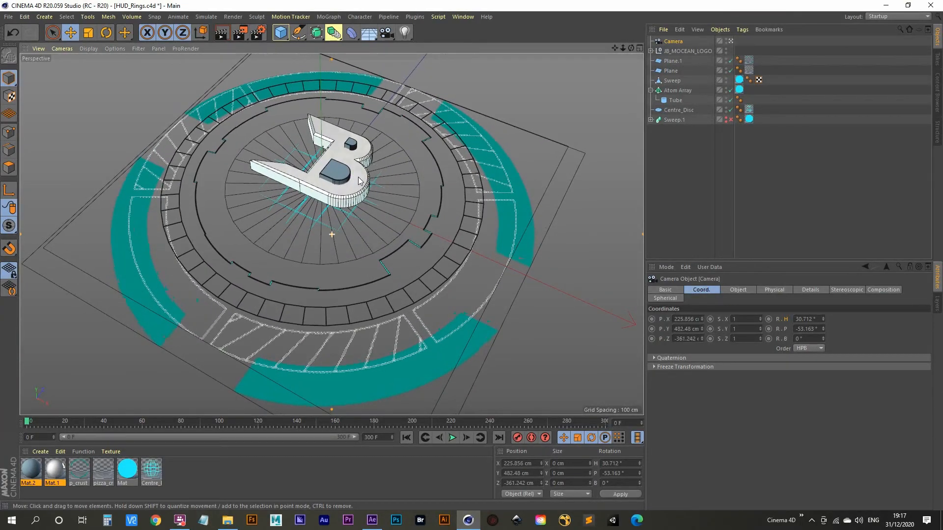
mouse_move(350, 184)
alt+mouse_down()
mouse_move(355, 113)
mouse_move(350, 177)
alt+mouse_up()
mouse_move(350, 177)
alt+middle_down()
mouse_move(333, 220)
mouse_move(332, 175)
alt+middle_up()
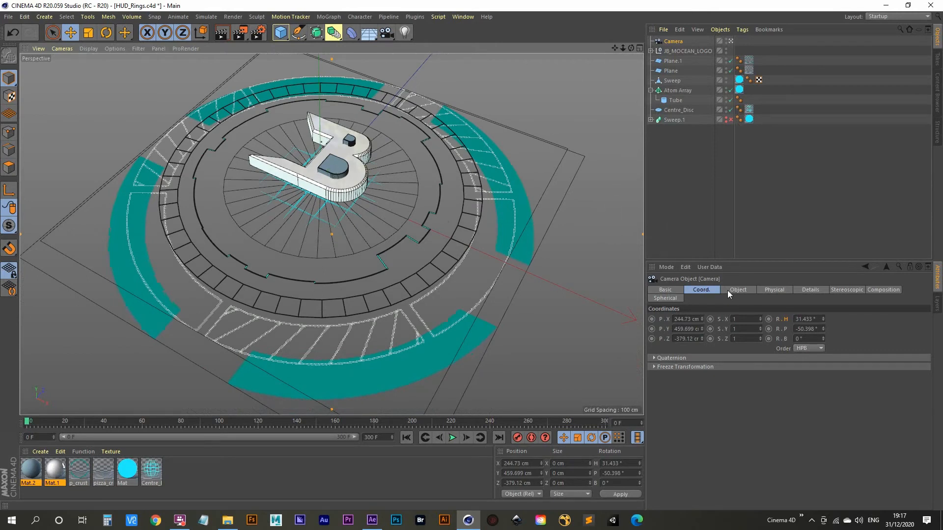
Record a position-only keyframe for the camera at frame 0.
click(677, 42)
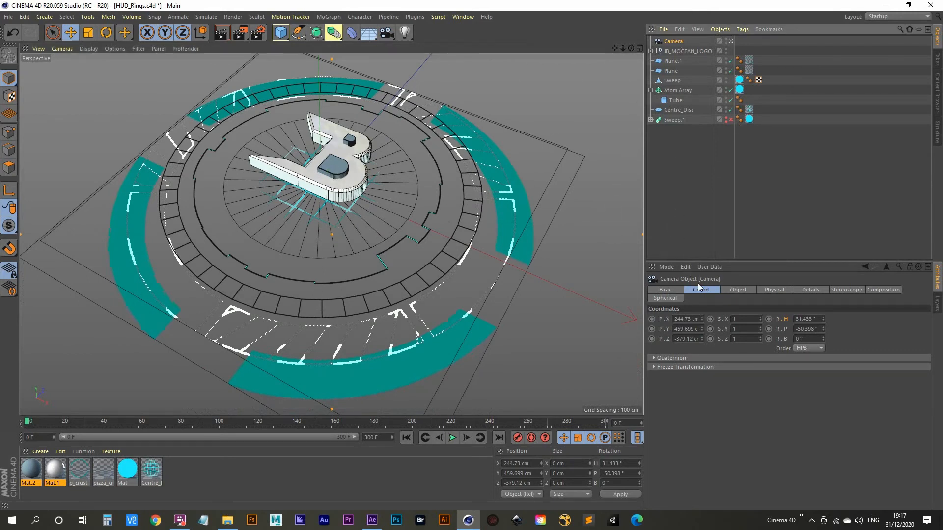
click(705, 291)
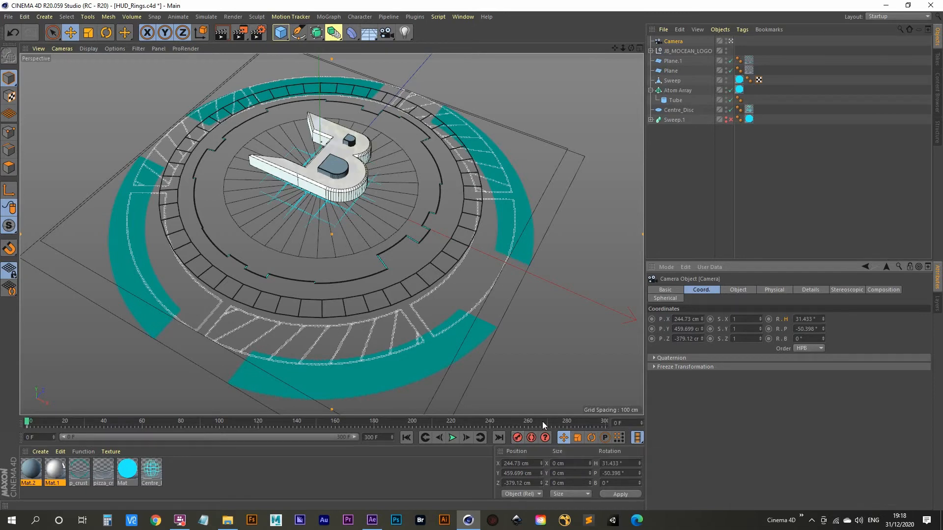
click(498, 438)
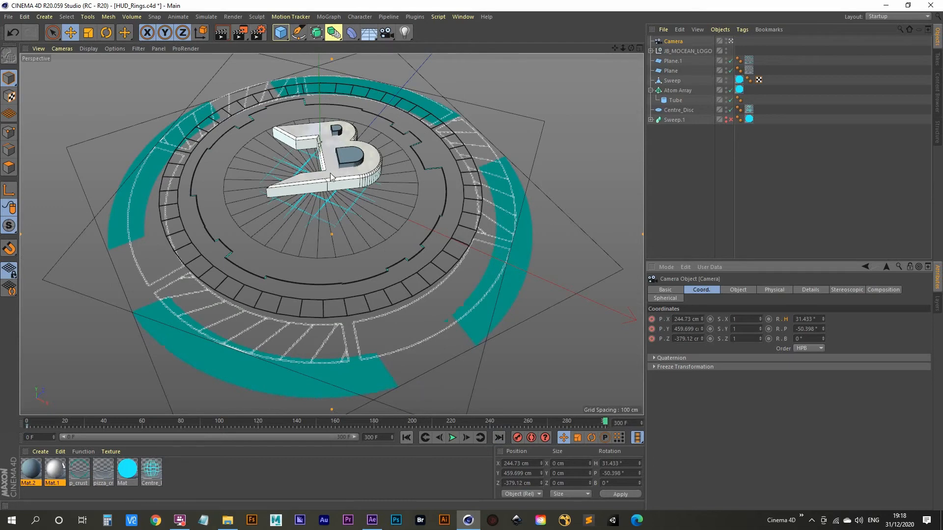
click(405, 438)
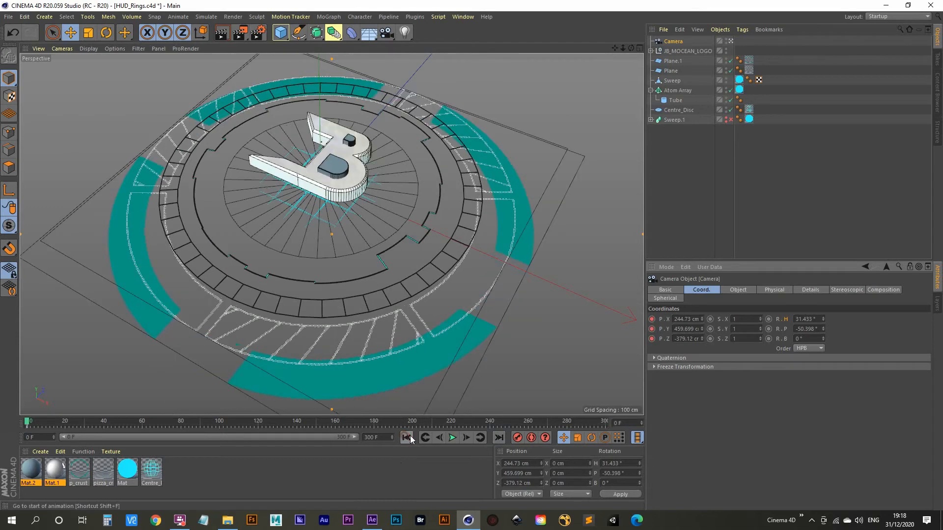
Pull the camera back to about X 343, Y 712, Z -543 cm at frame 300, keyframe its position and preview the move.
click(498, 438)
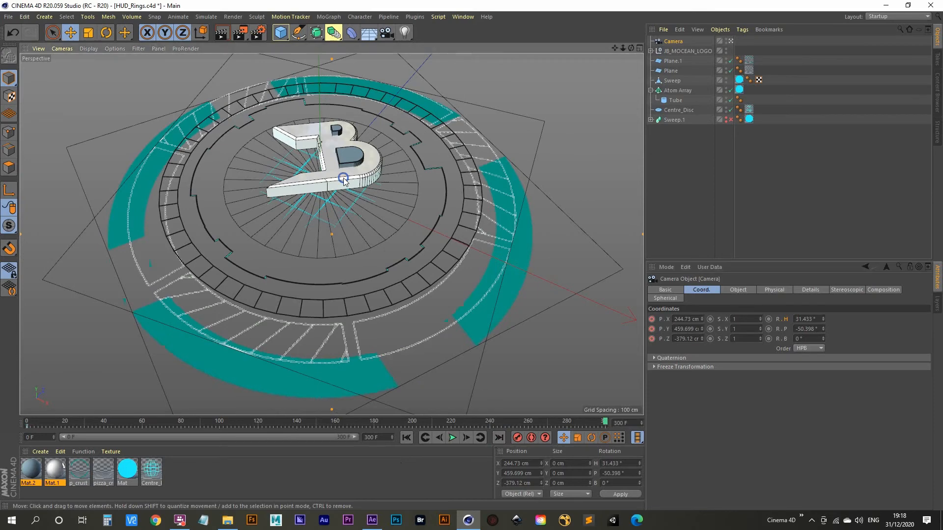
scroll(347, 181, down, 10)
scroll(350, 178, up, 4)
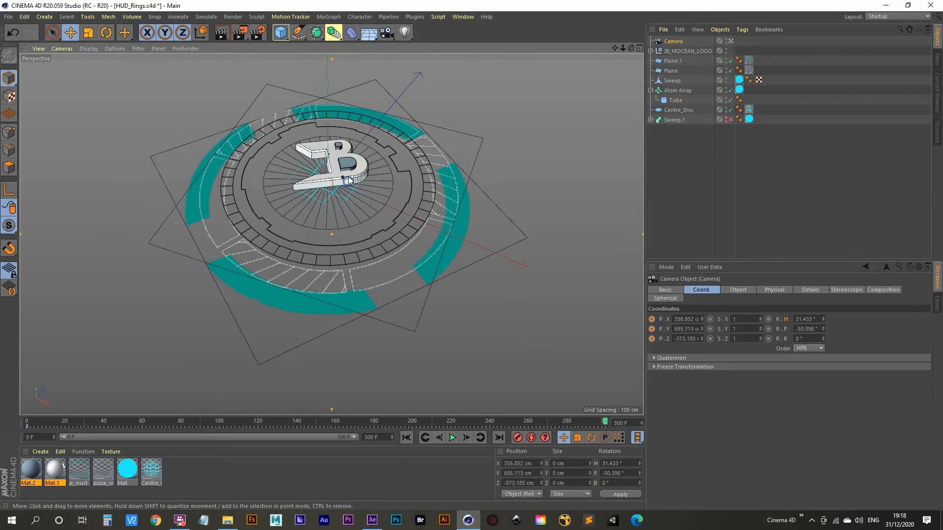
mouse_move(345, 195)
alt+middle_down()
mouse_move(347, 215)
mouse_move(347, 206)
alt+middle_up()
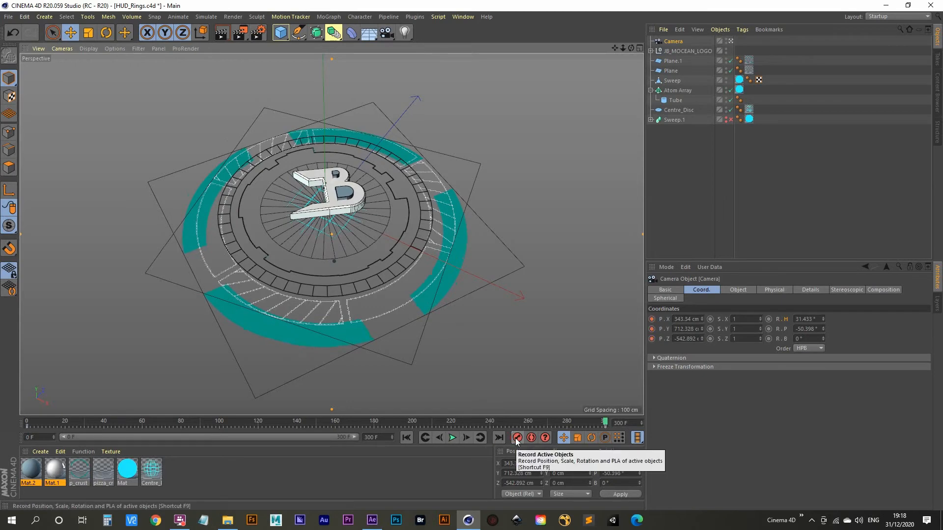
click(452, 437)
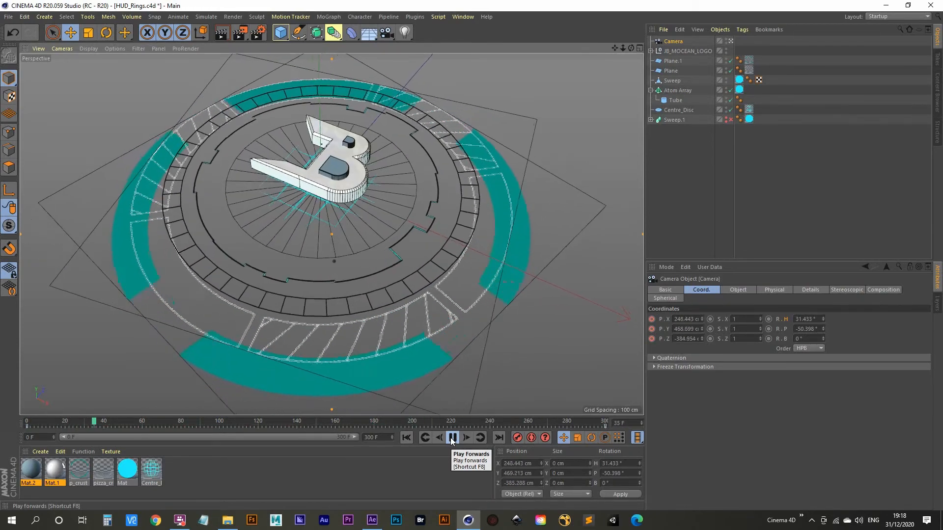
click(452, 438)
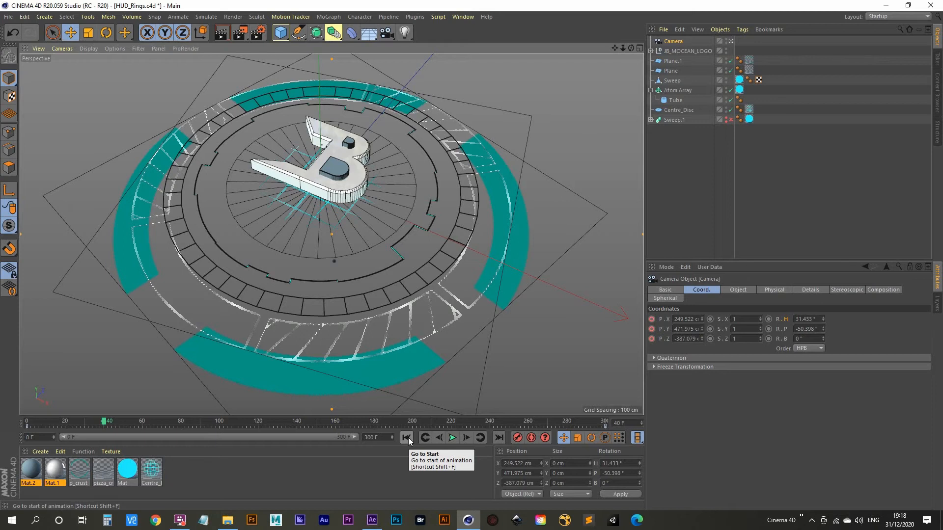
Examine which ring each scene object represents by selecting them and toggling the visibility of Sweep and Plane.1.
click(671, 71)
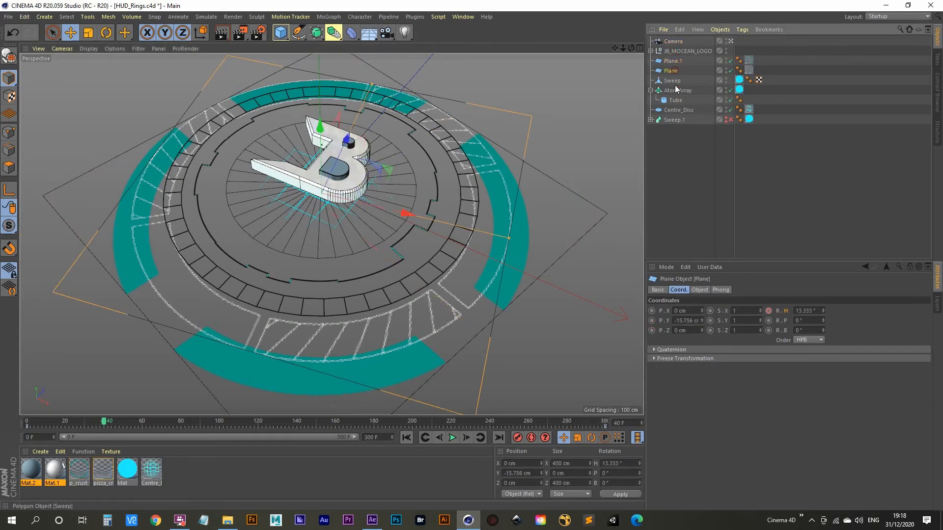
click(676, 90)
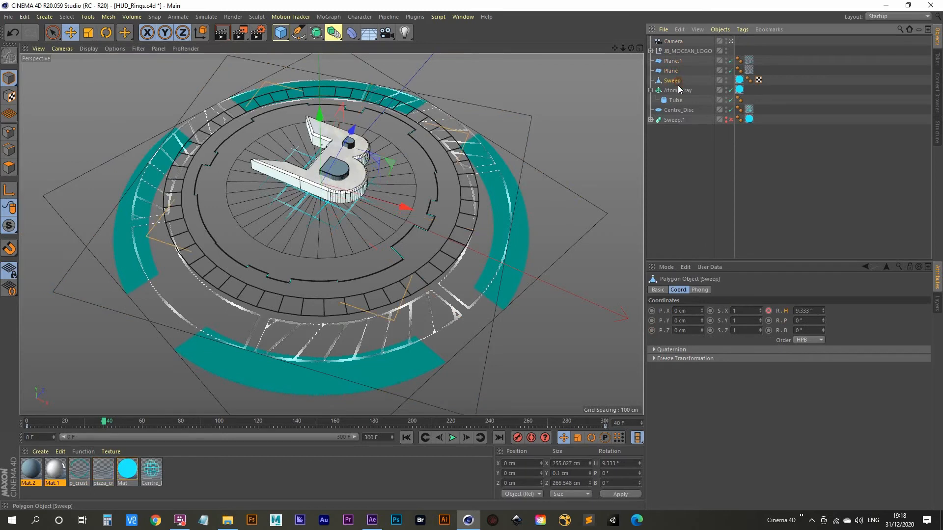
click(679, 109)
click(679, 120)
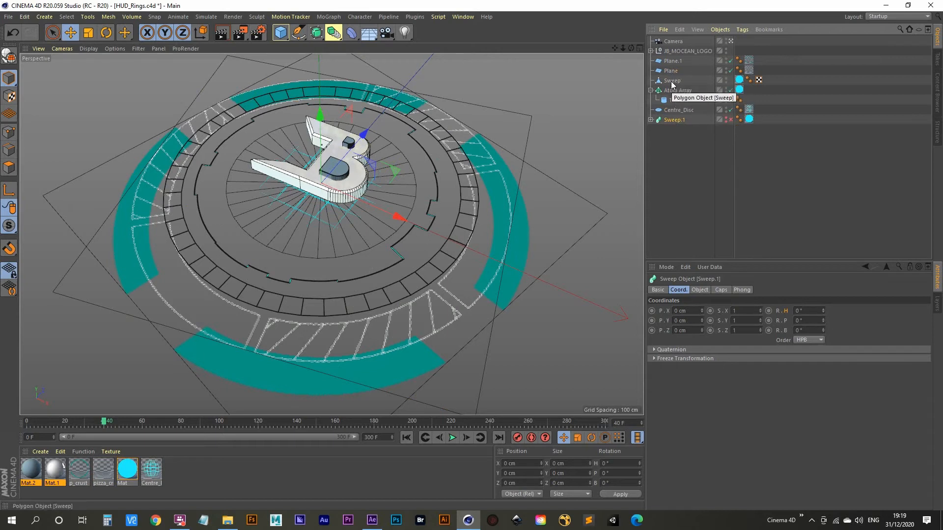
click(727, 80)
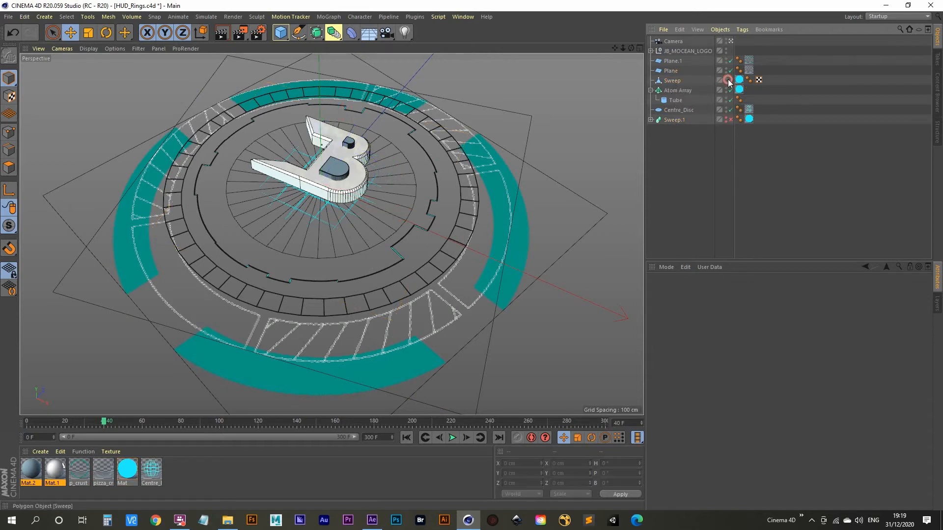
click(727, 80)
click(727, 80)
click(727, 80)
click(726, 80)
click(672, 81)
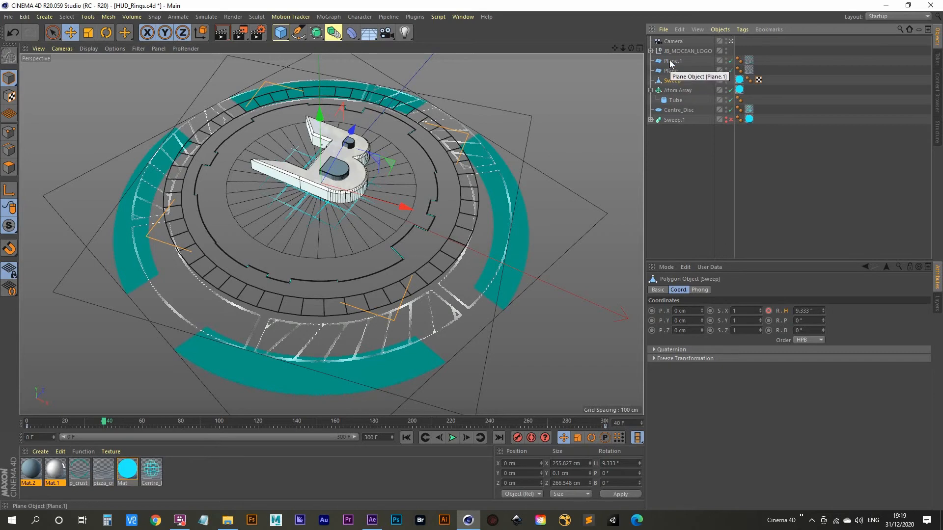
click(672, 61)
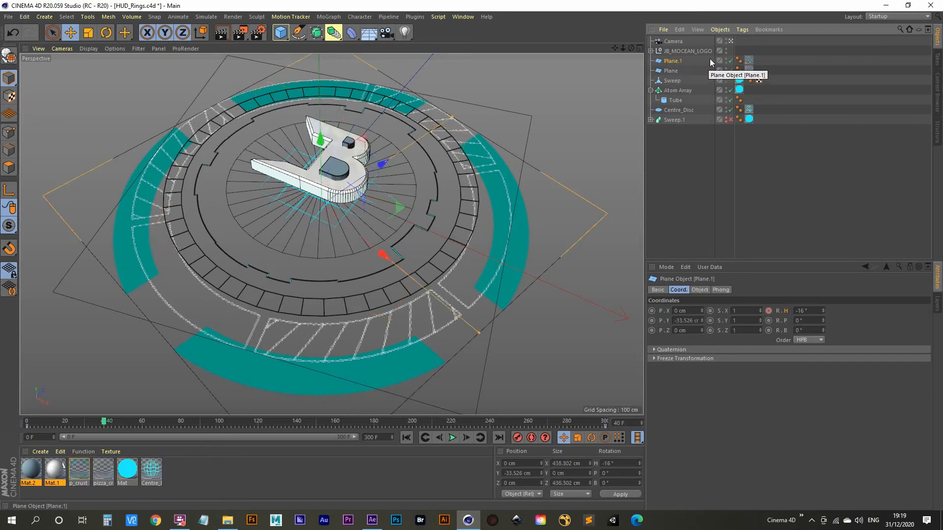
click(729, 61)
click(728, 62)
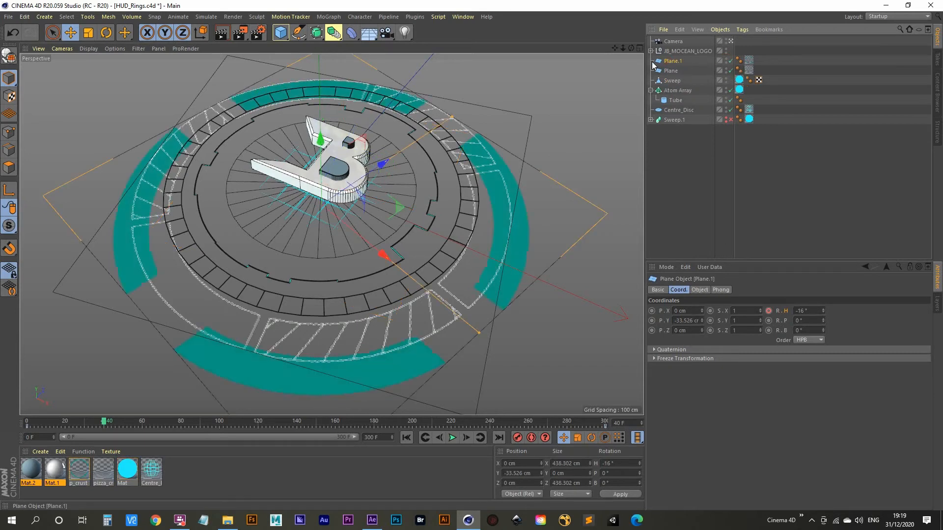
Add a Compositing tag to Plane.1 with object buffer 1 enabled, and copy the tag onto Sweep.
right_click(676, 64)
mouse_move(708, 69)
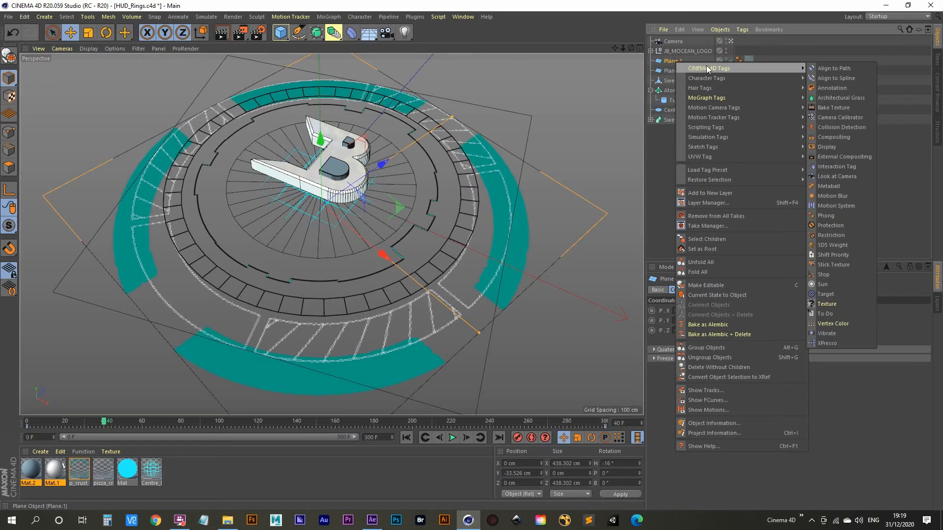
right_click(668, 63)
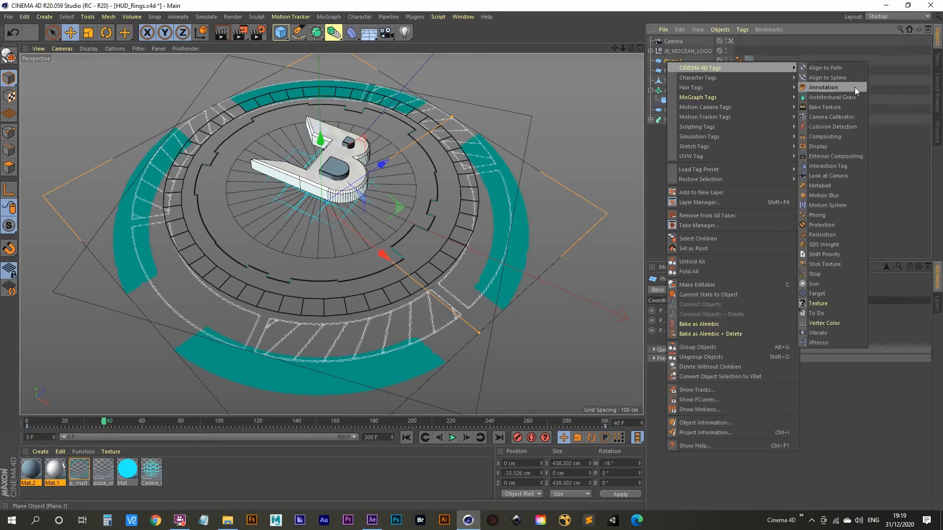
click(836, 137)
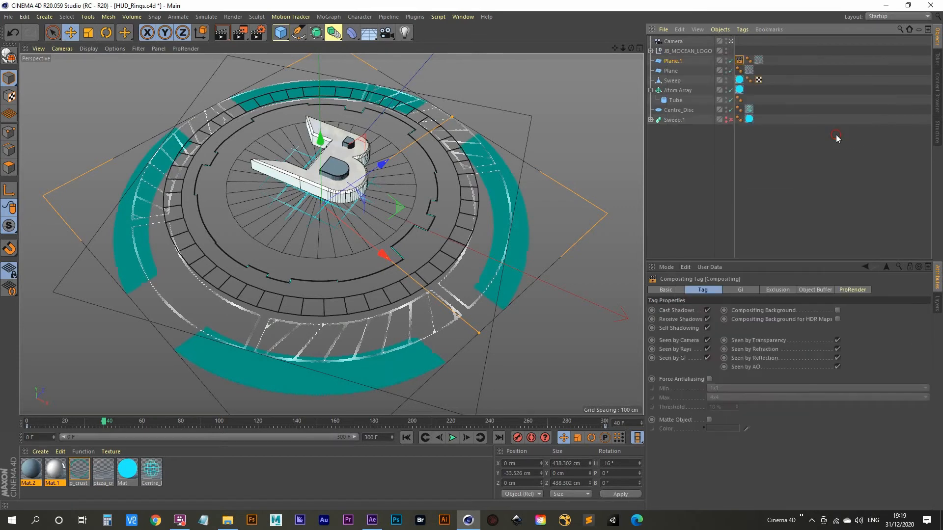
click(823, 290)
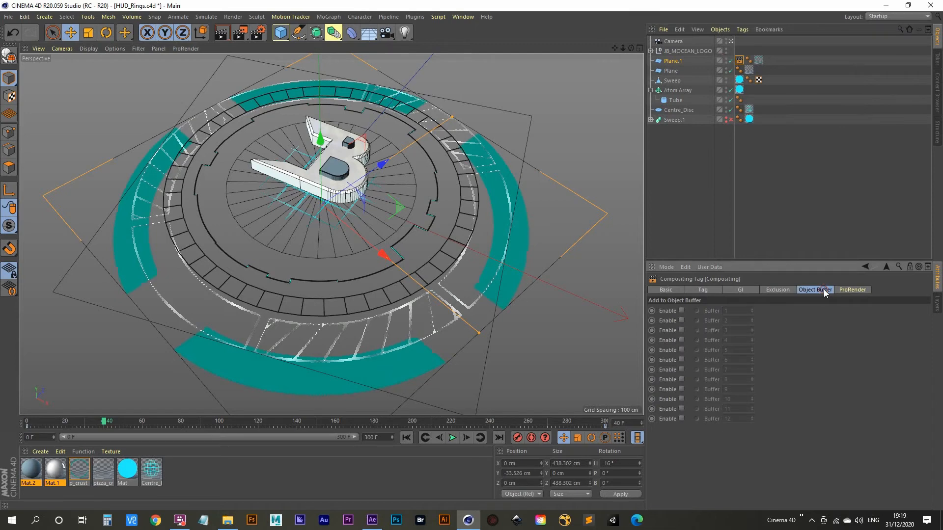
click(681, 311)
click(742, 311)
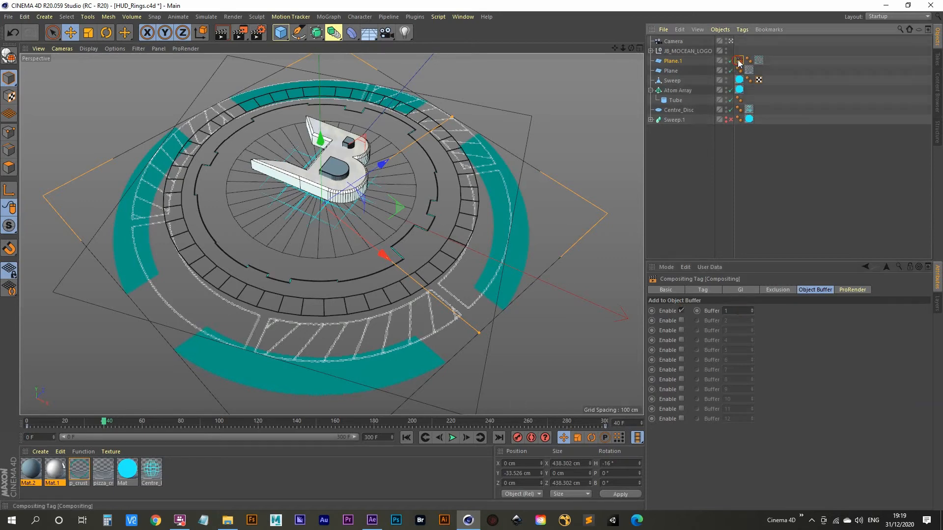
ctrl+drag(740, 62, 675, 85)
Toggle the visibility of Plane and Sweep to identify their rings, and open Sweep's compositing tag object buffer settings.
click(671, 71)
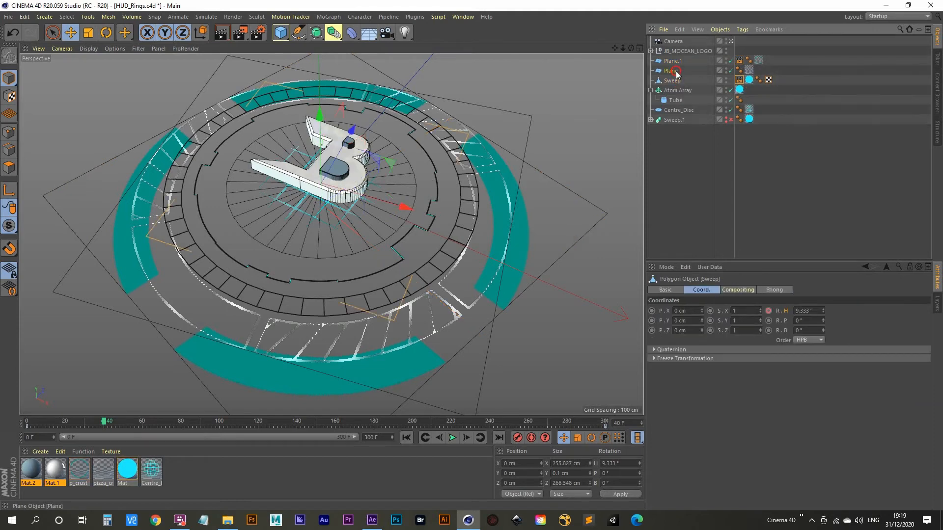
double_click(726, 69)
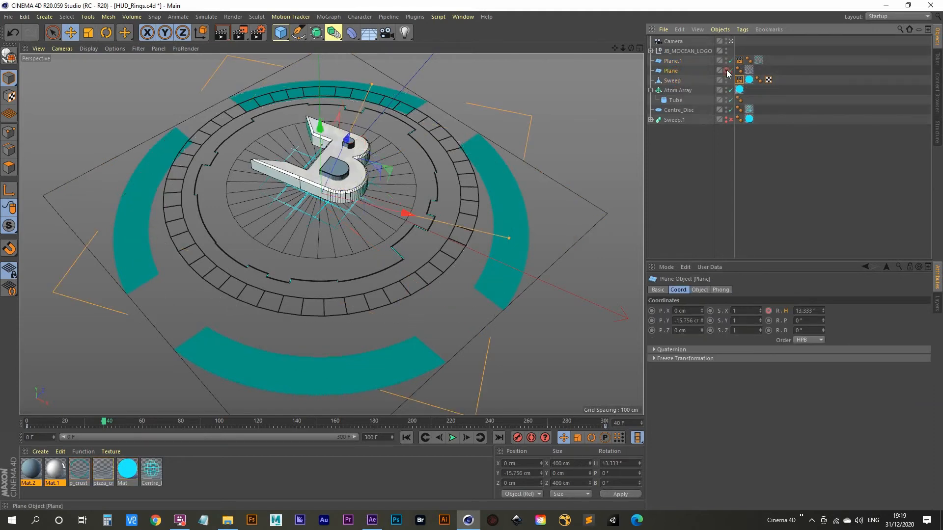
click(726, 70)
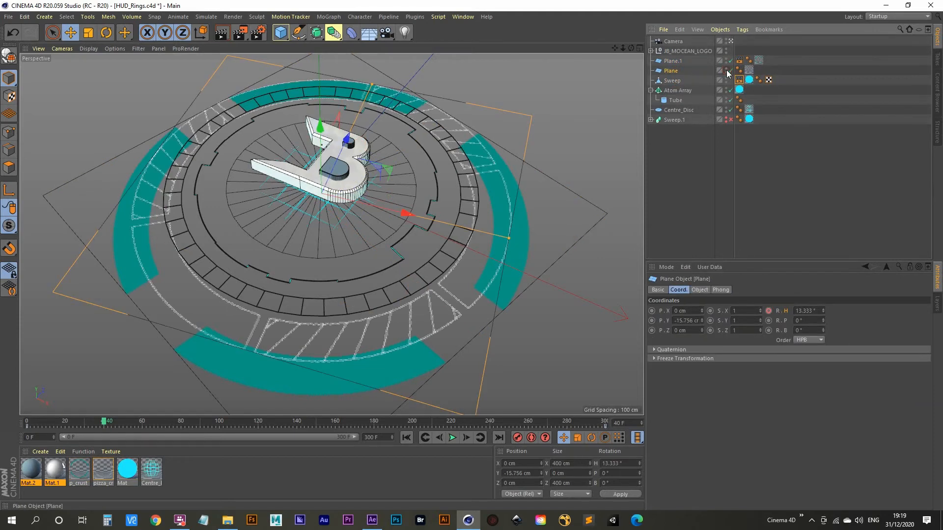
click(670, 82)
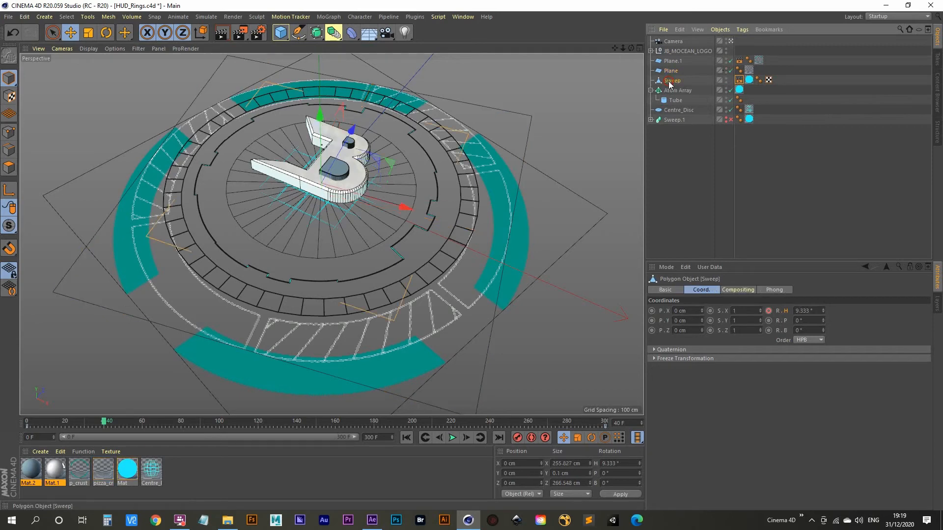
click(725, 79)
click(726, 79)
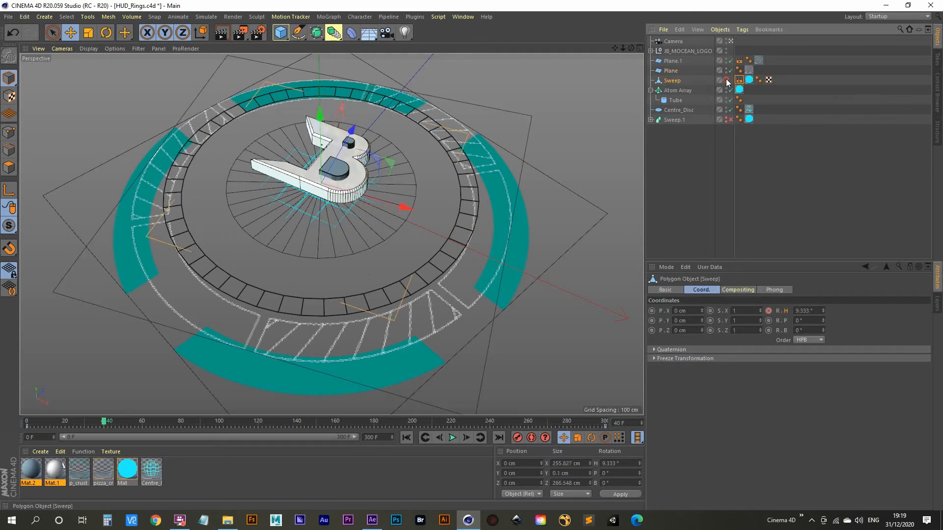
click(726, 79)
click(738, 80)
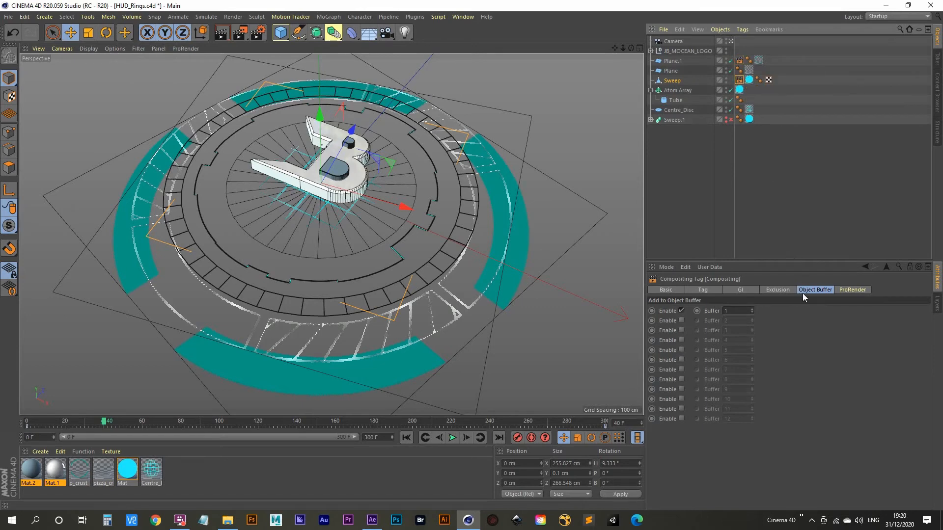
Set the object buffer of Sweep's compositing tag to 2, and try copying the tag onto Atom Array.
click(730, 308)
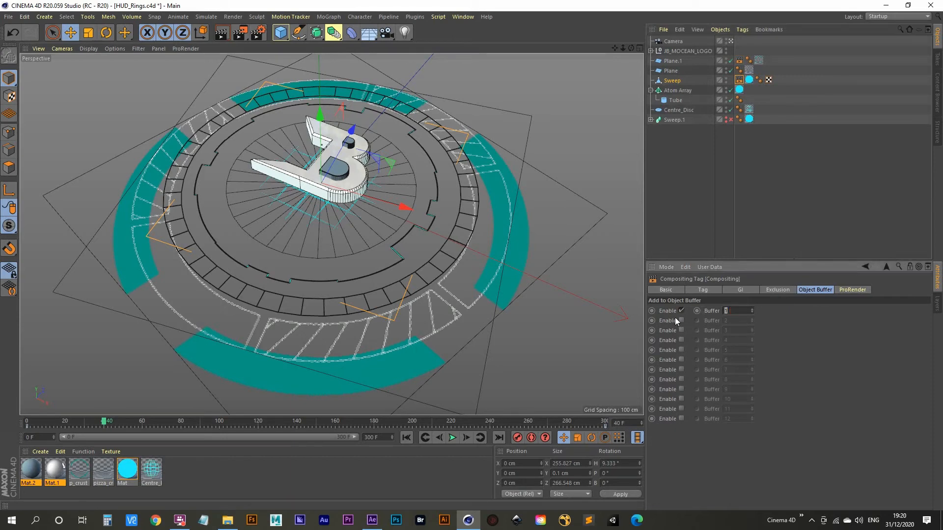
text(2)
mouse_move(739, 79)
ctrl+mouse_down()
mouse_move(687, 93)
mouse_move(739, 89)
ctrl+mouse_up()
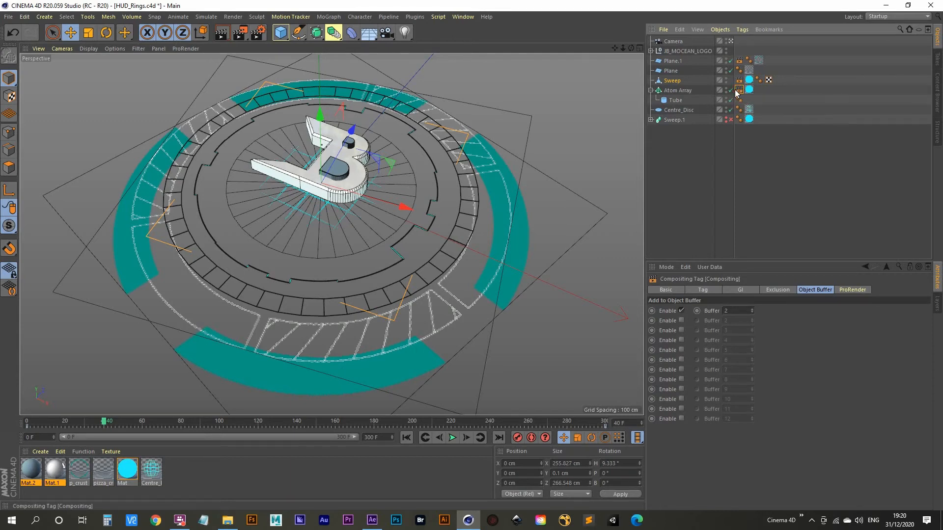
key(Delete)
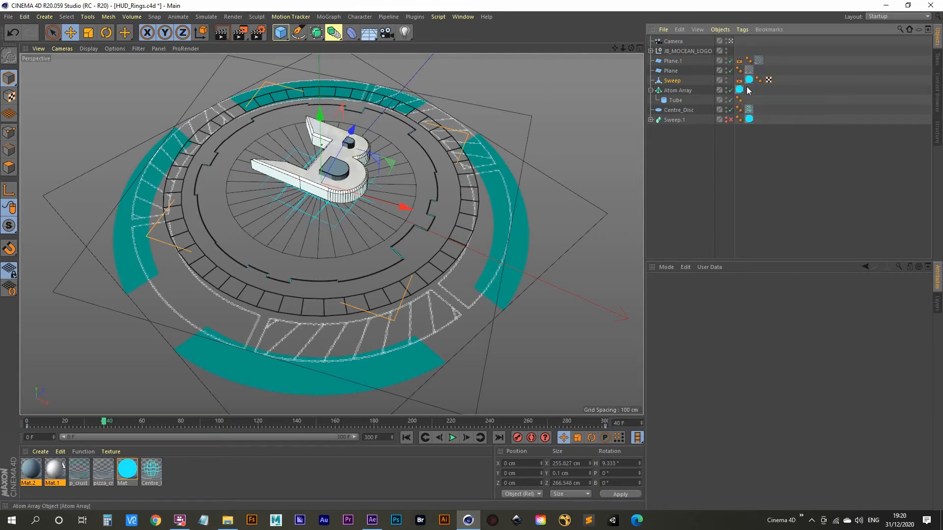
Copy Sweep's compositing tag onto Centre_Disc and set the copy's object buffer to 3.
click(678, 92)
click(739, 80)
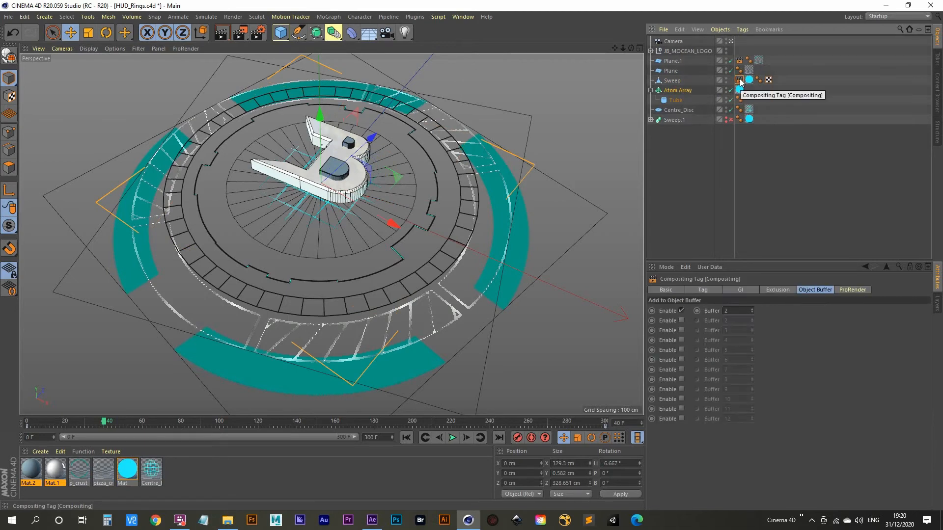
click(741, 311)
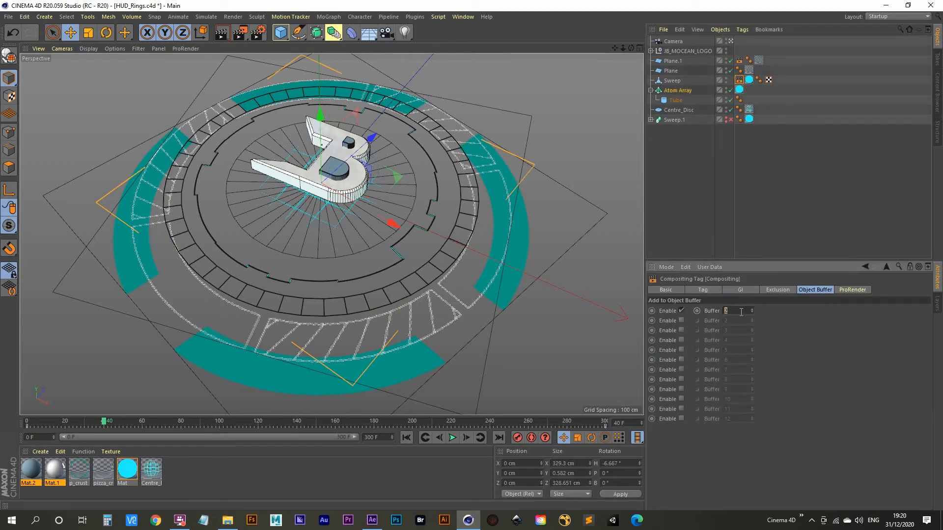
click(676, 110)
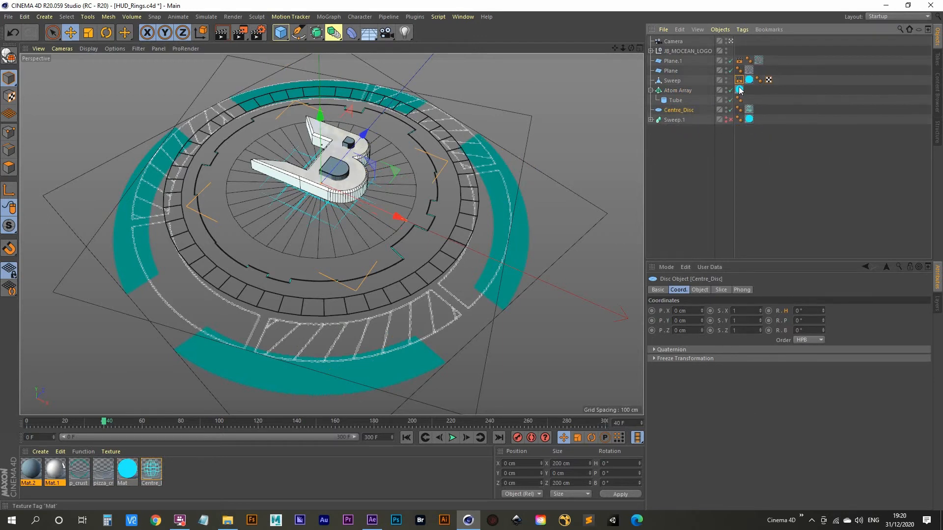
drag(740, 89, 690, 113)
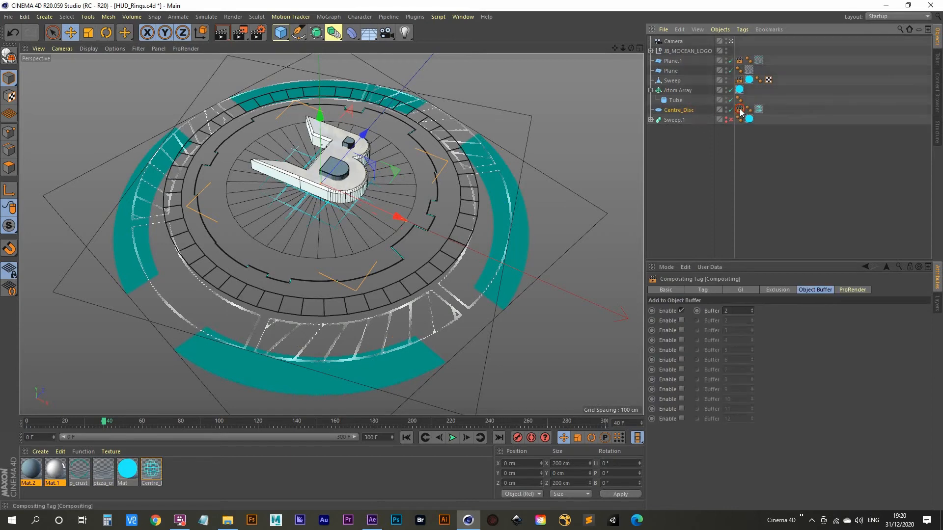
click(738, 310)
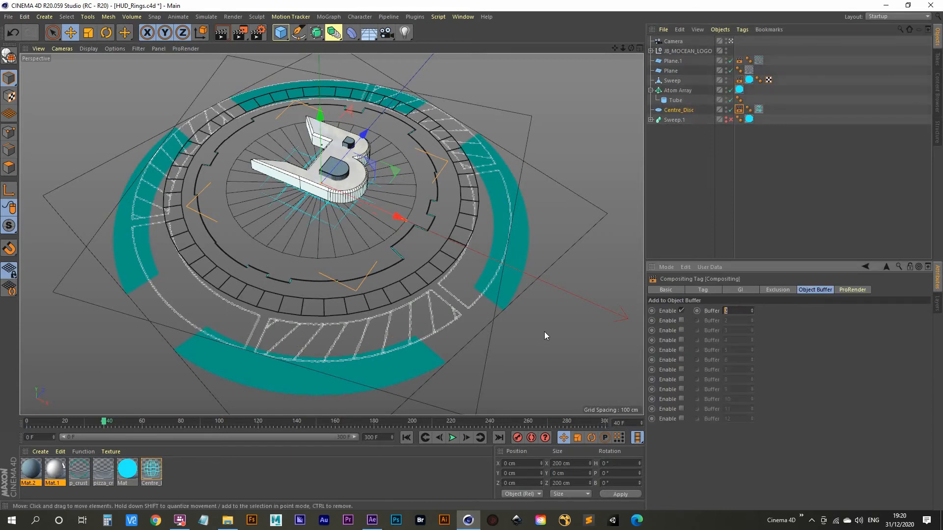
text(3)
click(739, 60)
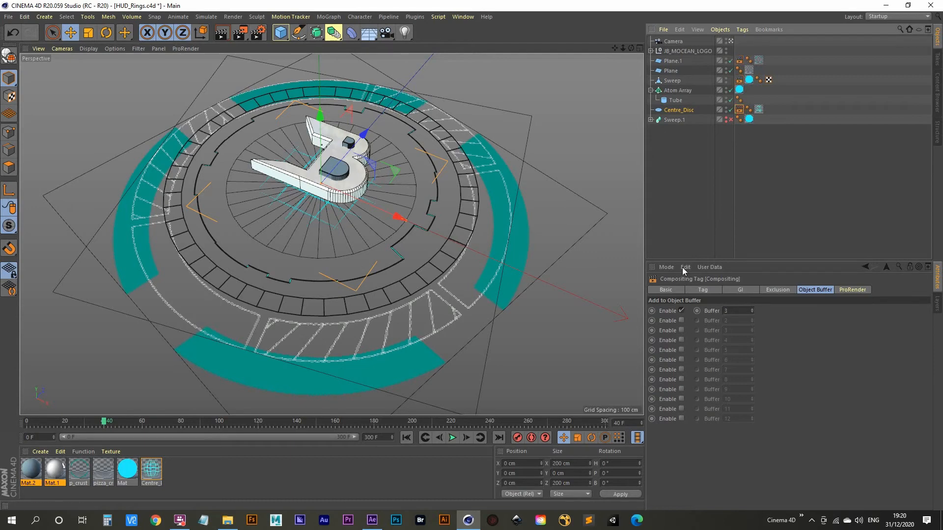
Add three Object Buffer passes in the render settings, with group ID 1 for the first and 3 for the third, and enable Multi-Pass.
click(259, 35)
drag(360, 27, 389, 76)
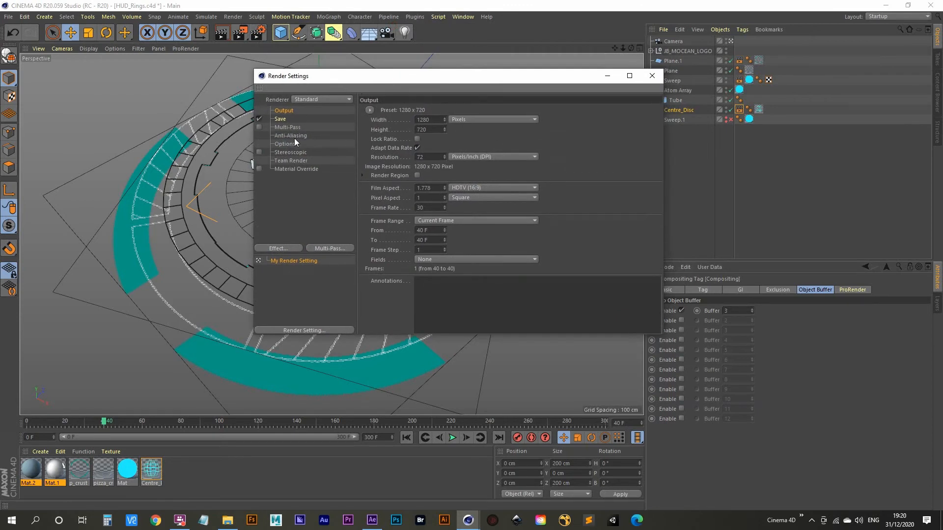
click(332, 248)
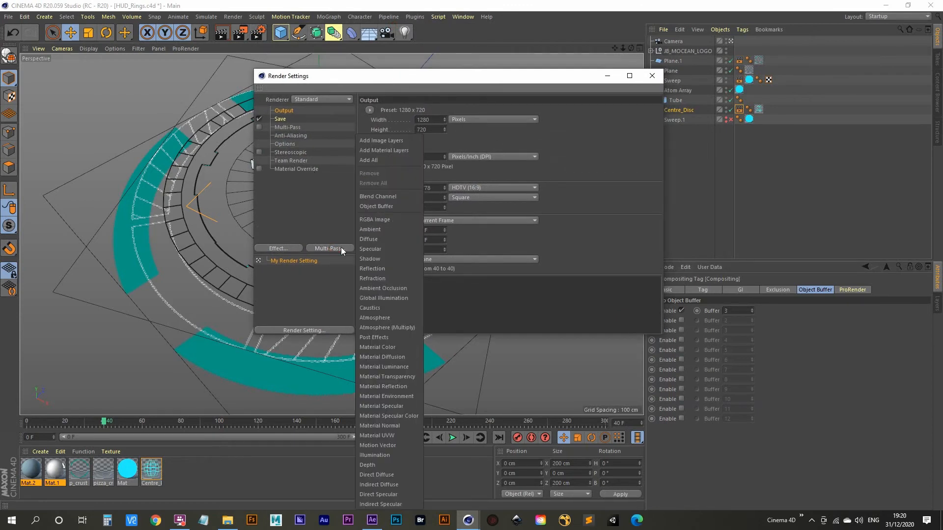
click(393, 206)
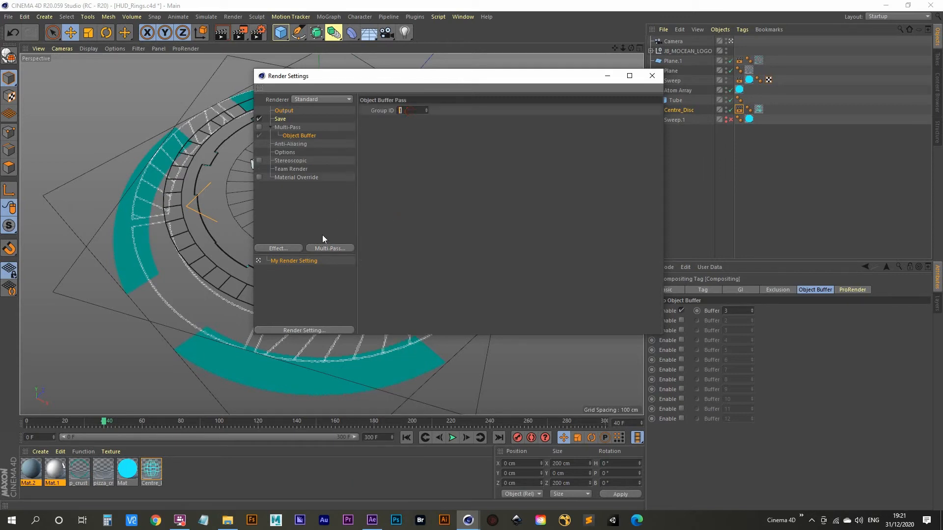
click(332, 252)
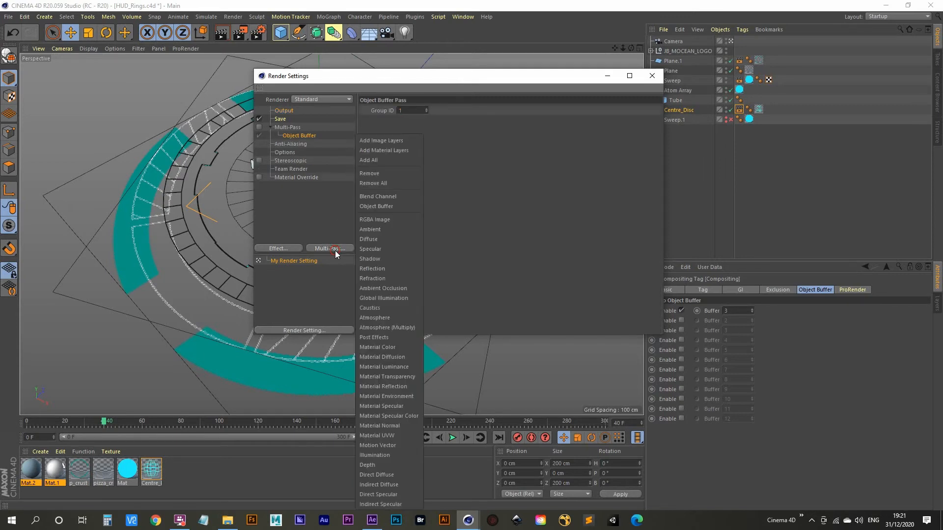
click(397, 206)
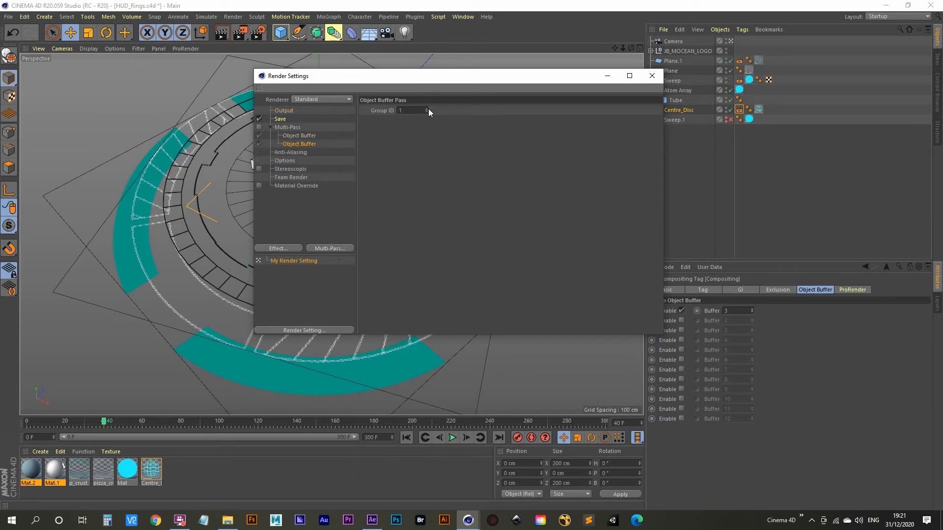
click(332, 249)
click(382, 207)
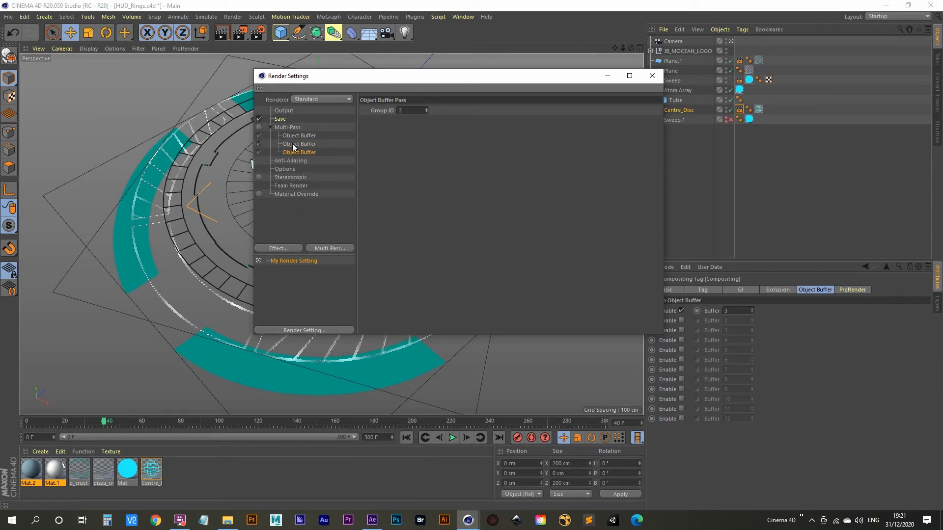
click(259, 127)
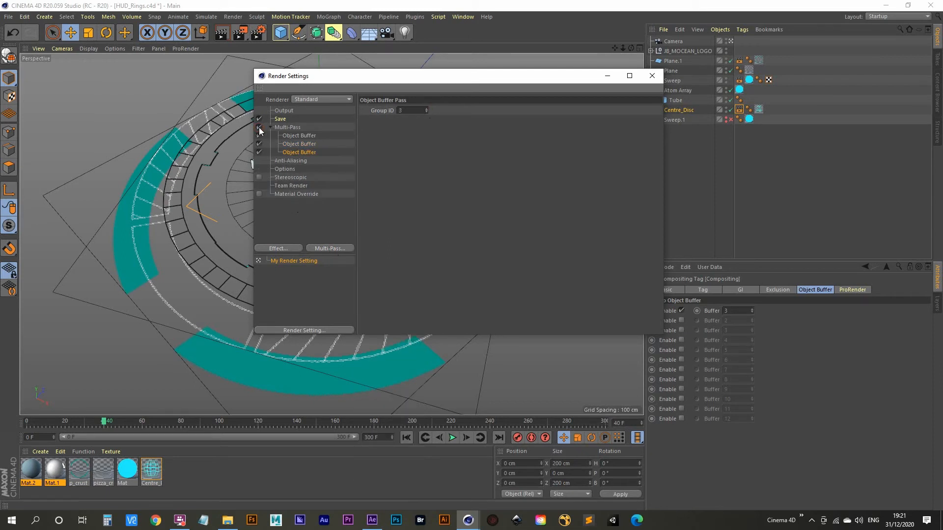
Set the render output size to 1920 x 1080 pixels and the frame range to All Frames.
click(284, 111)
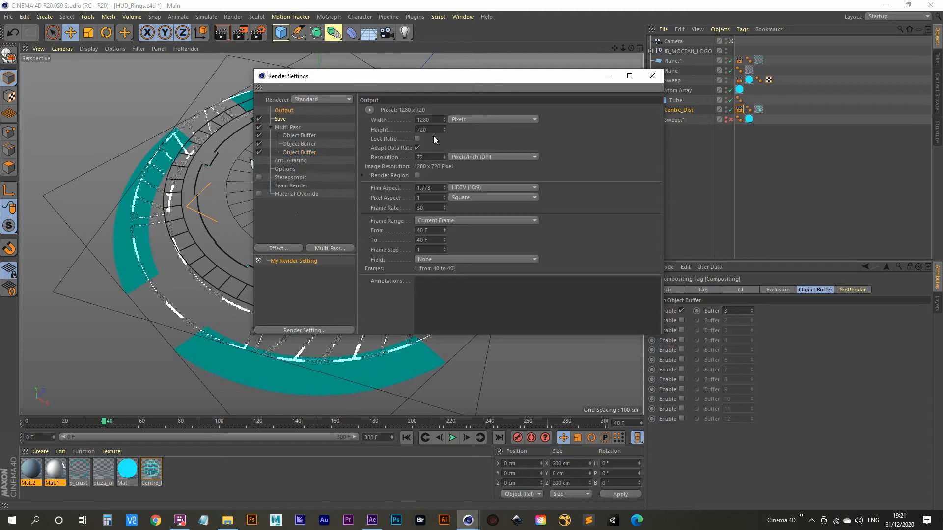
click(434, 119)
text(1920)
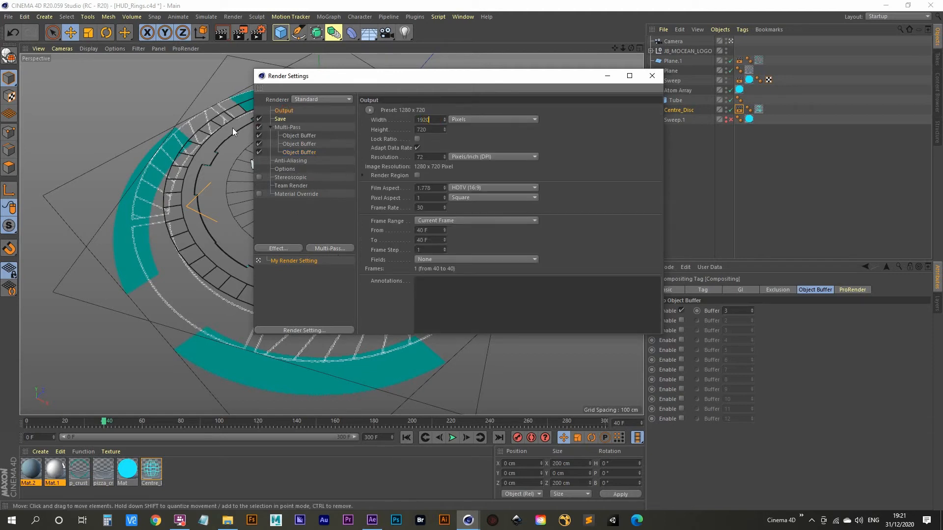
key(Tab)
text(1080)
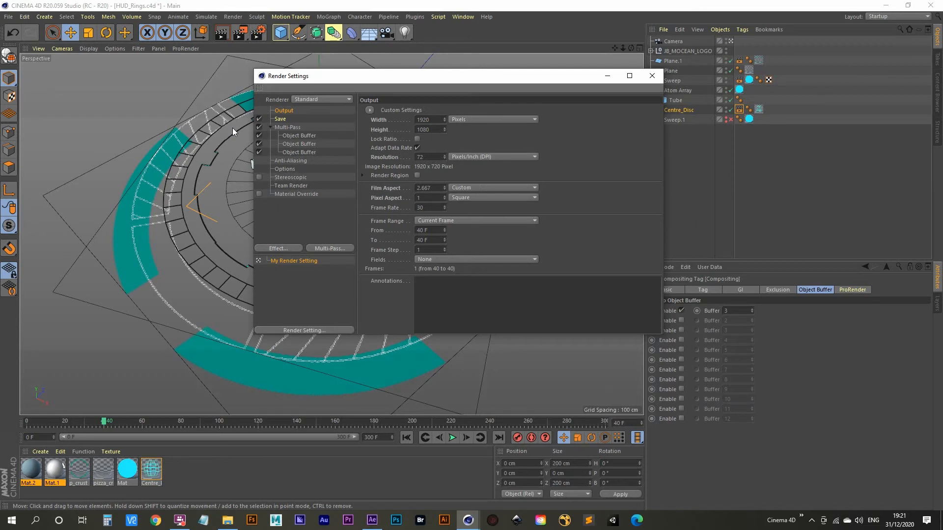
key(Return)
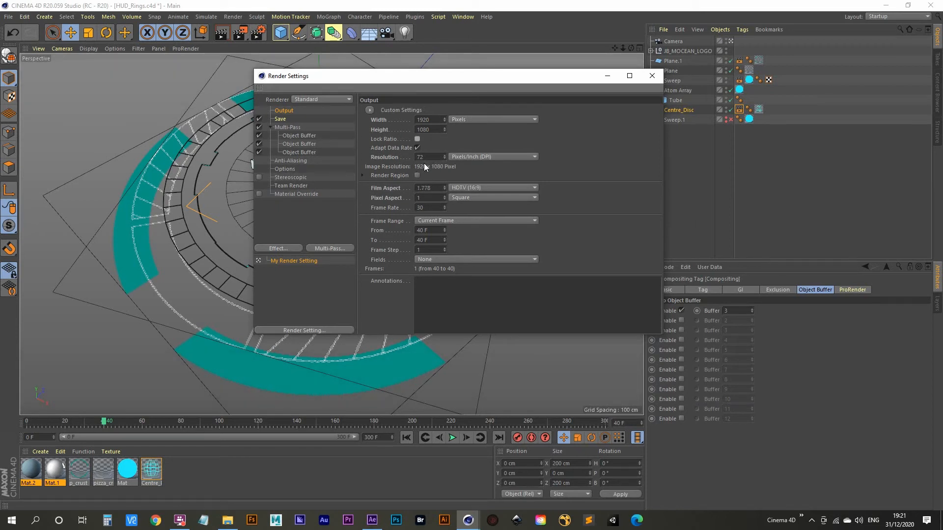
click(456, 221)
click(455, 252)
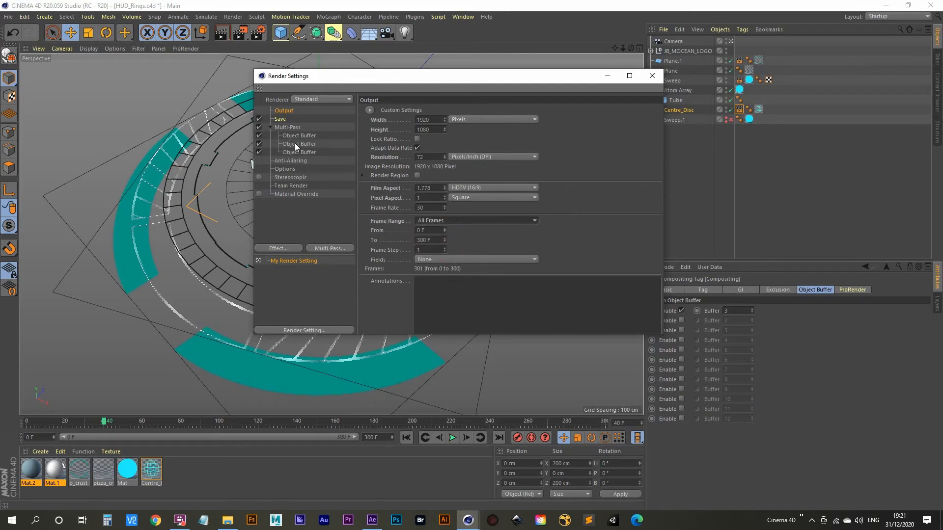
Set the regular image to save as main in the 15_Hud_Rings sequence folder.
click(280, 119)
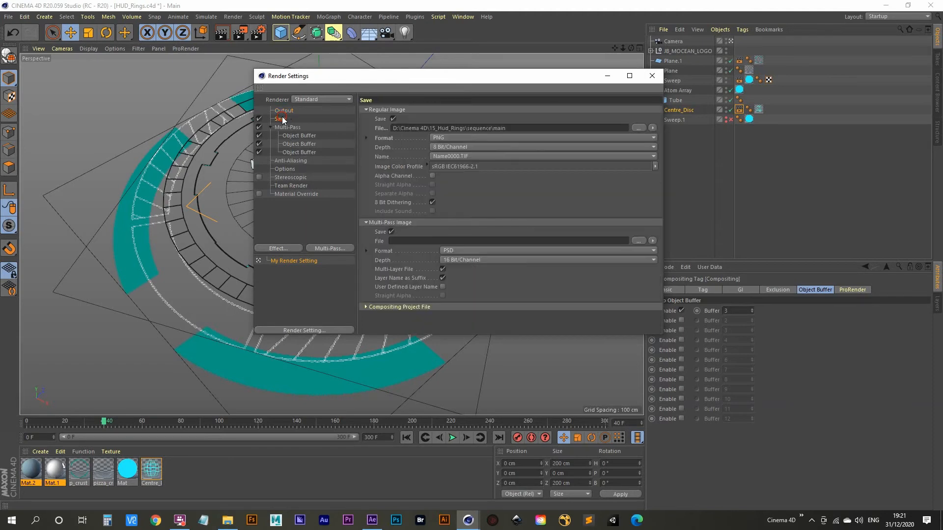
click(639, 128)
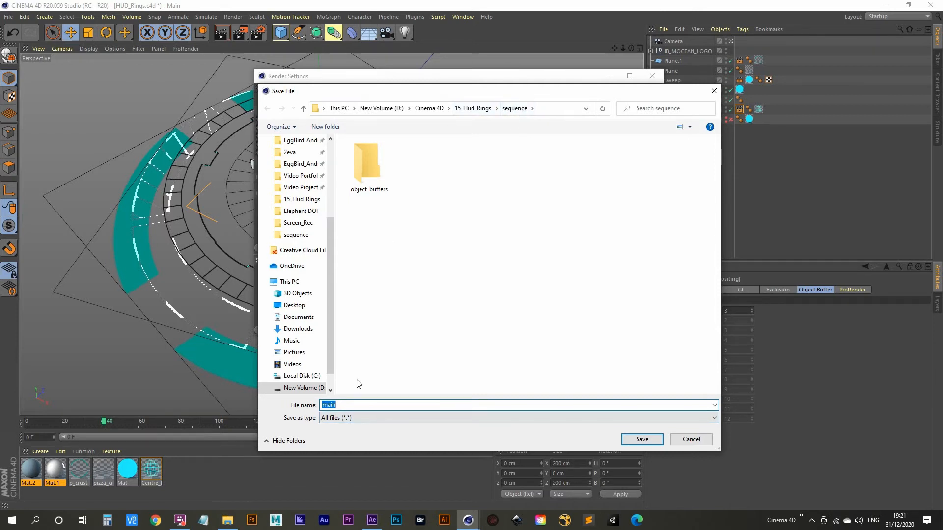
click(633, 438)
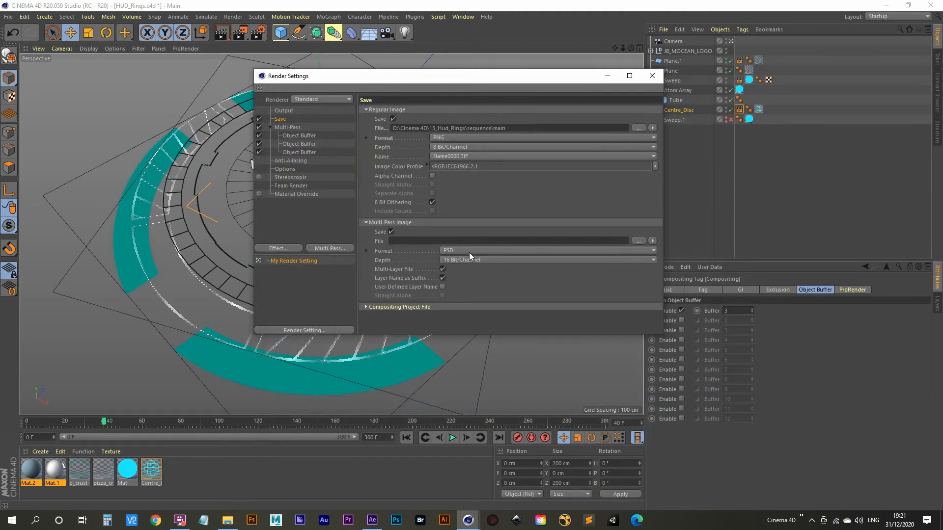
Set the multi-pass image format to PNG and save it as buffers in the sequence folder's object_buffers subfolder.
click(485, 250)
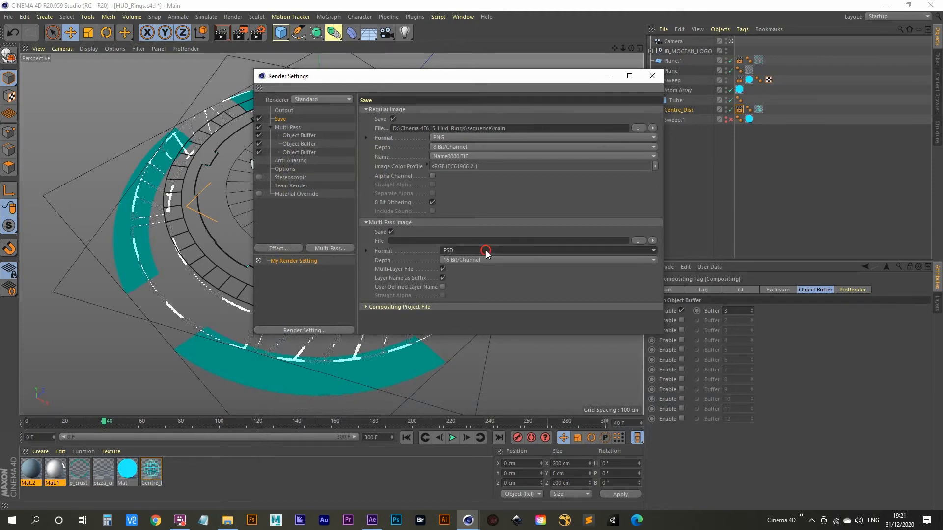
click(480, 349)
click(638, 240)
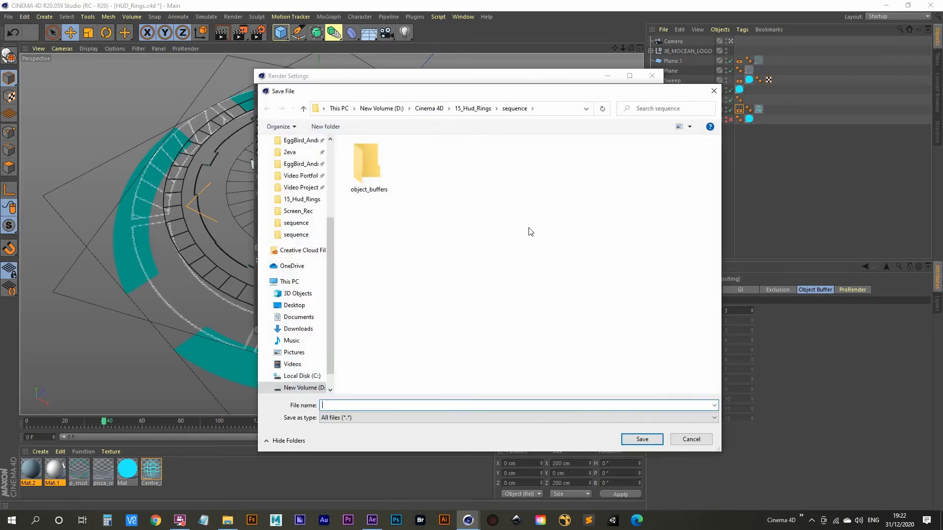
click(473, 109)
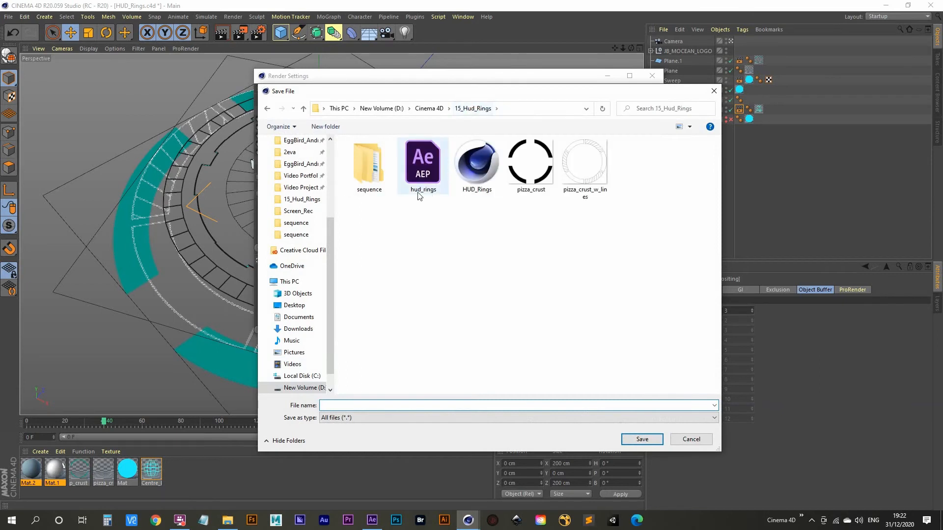
double_click(370, 168)
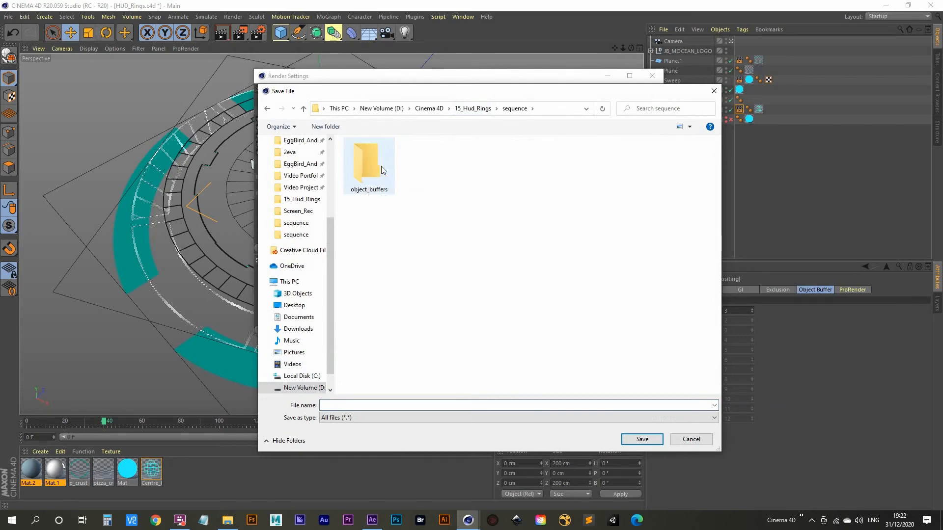
double_click(381, 168)
click(354, 406)
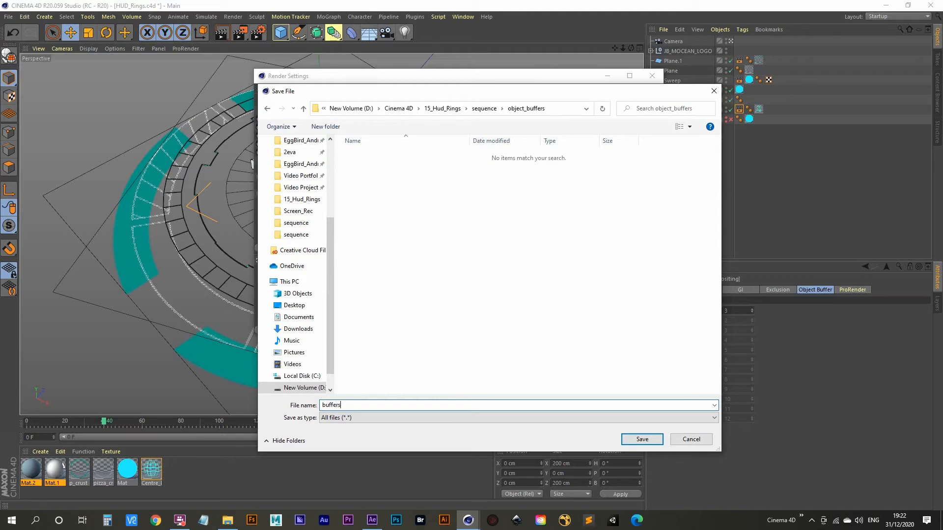
key(Return)
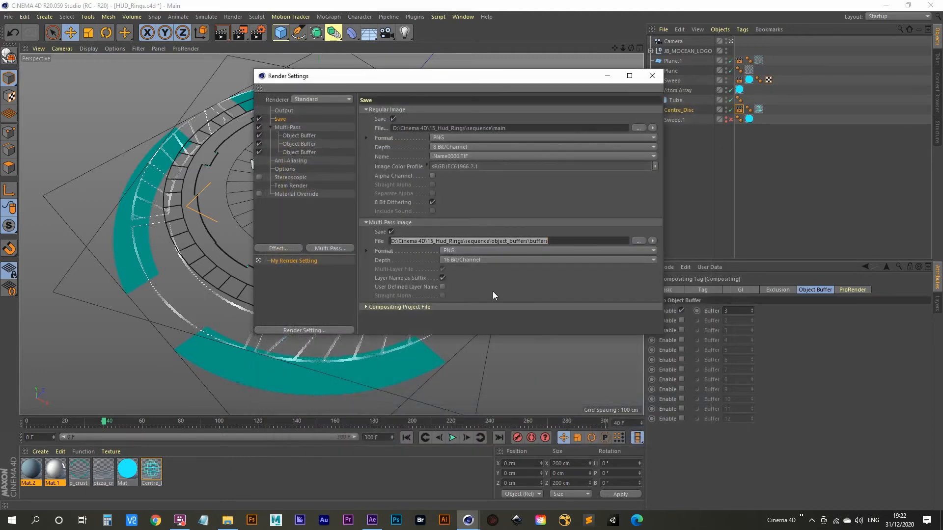
click(557, 242)
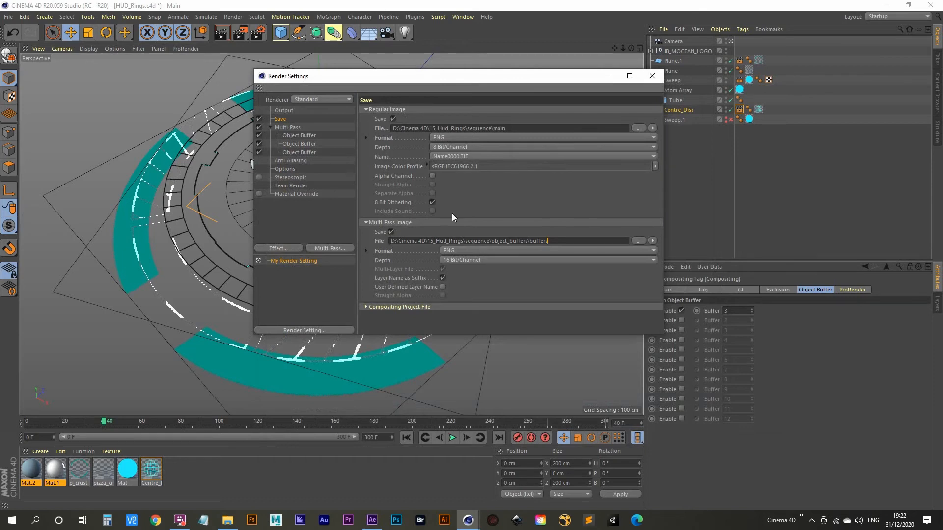
Review the render settings for anti-aliasing, options, stereoscopic, team render, material override, saving, multi-pass and output.
click(290, 161)
click(288, 168)
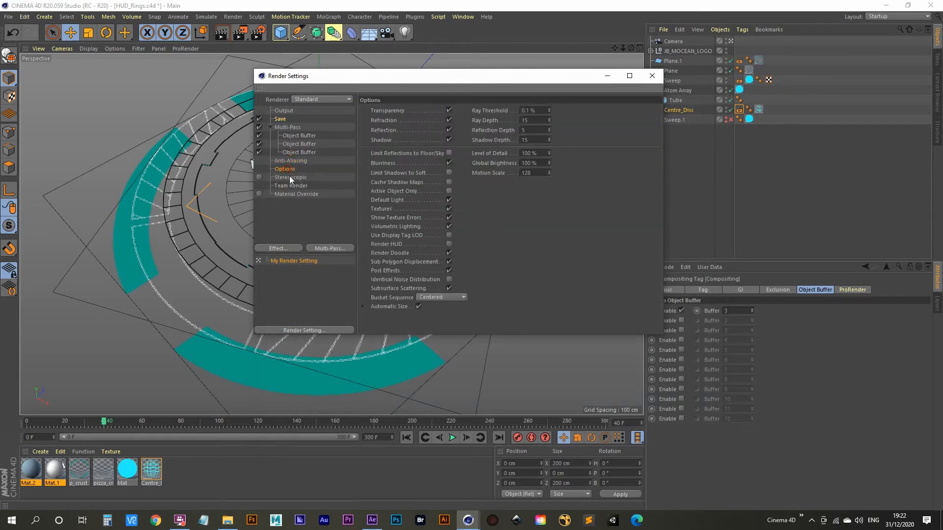
click(290, 175)
click(290, 161)
click(291, 169)
click(291, 179)
click(295, 185)
click(298, 194)
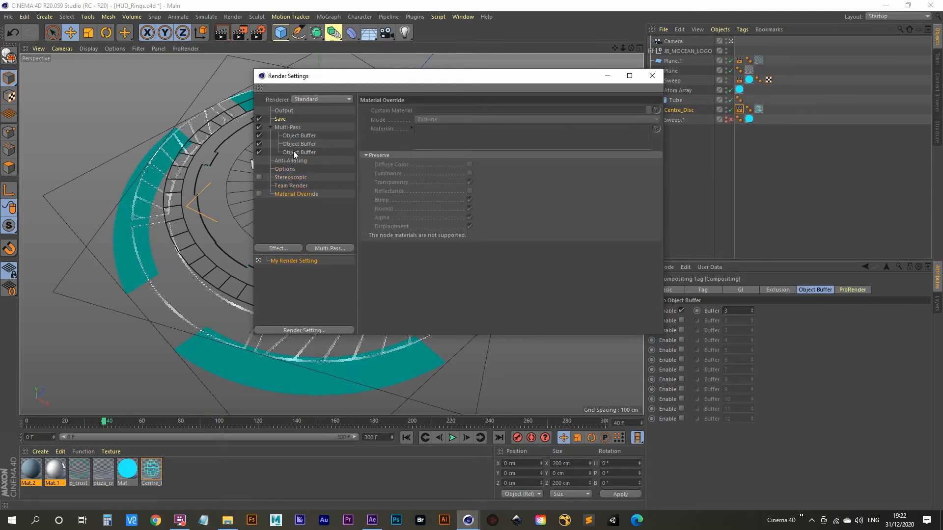
click(283, 120)
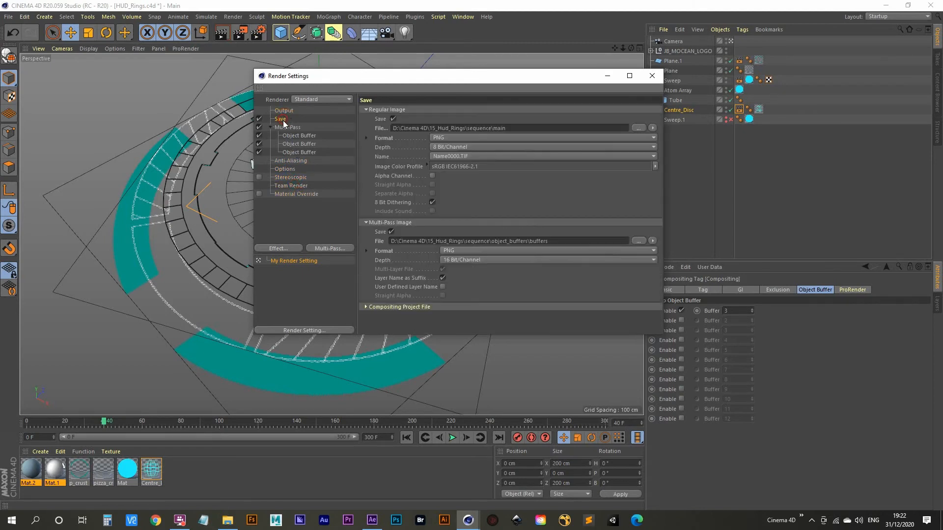
click(287, 127)
click(291, 137)
click(281, 119)
click(284, 111)
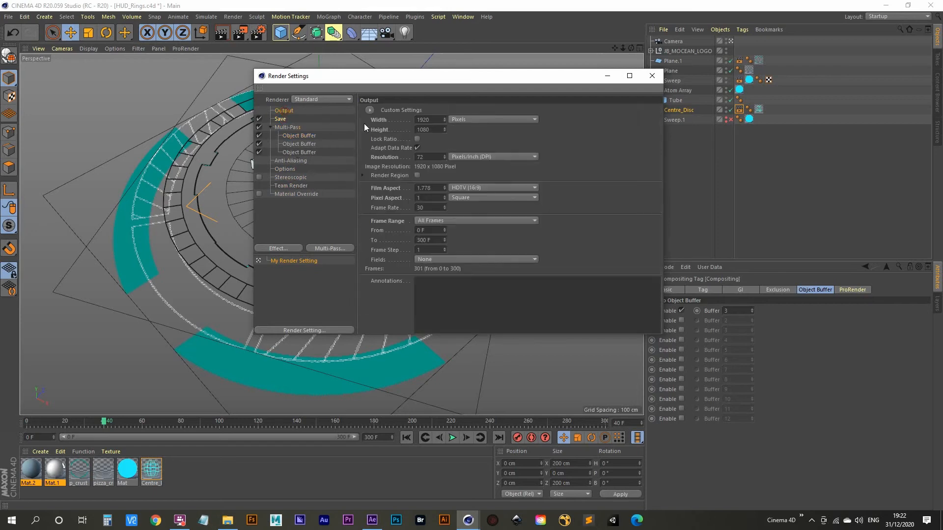
Render the HUD rings animation sequence in the Picture Viewer and examine the rendered frames at full window size.
click(651, 76)
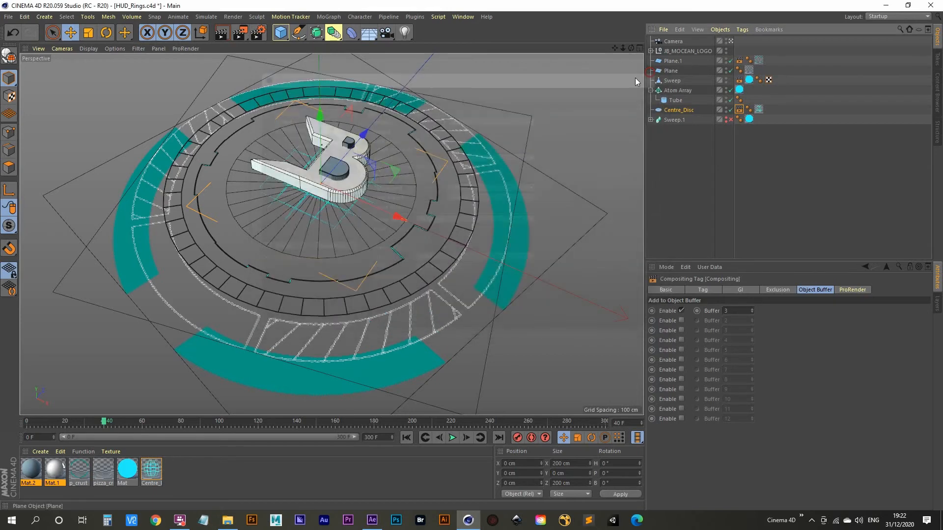
click(241, 34)
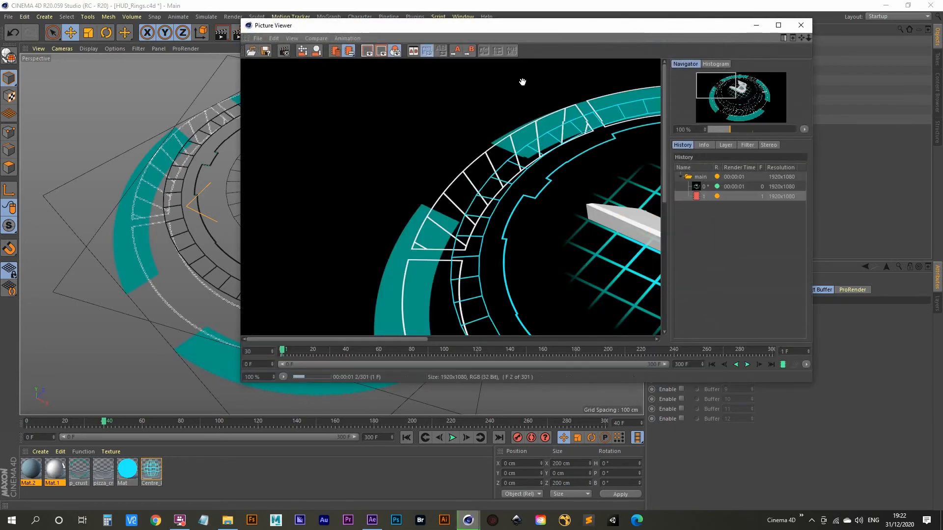
double_click(534, 27)
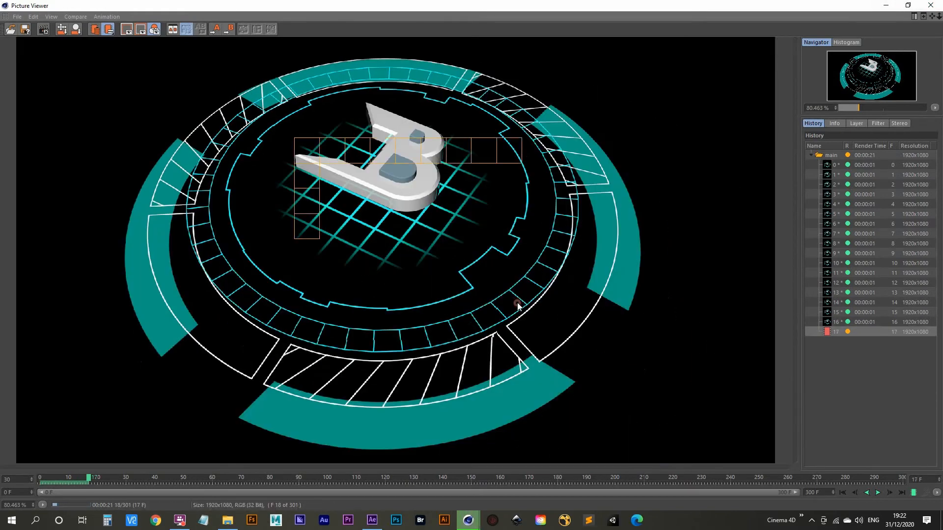
click(890, 5)
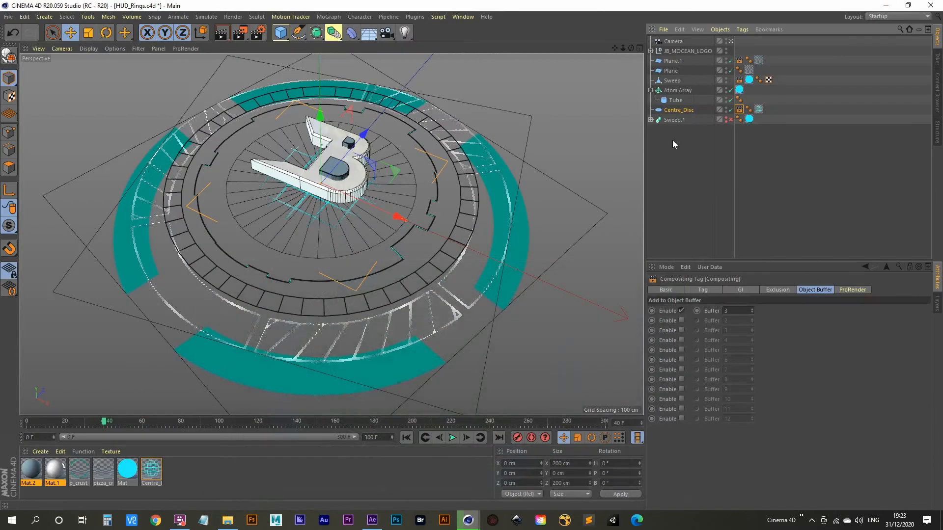
Increase the rotation segments of the Tube inside the Atom Array to divide the ring more finely.
click(678, 92)
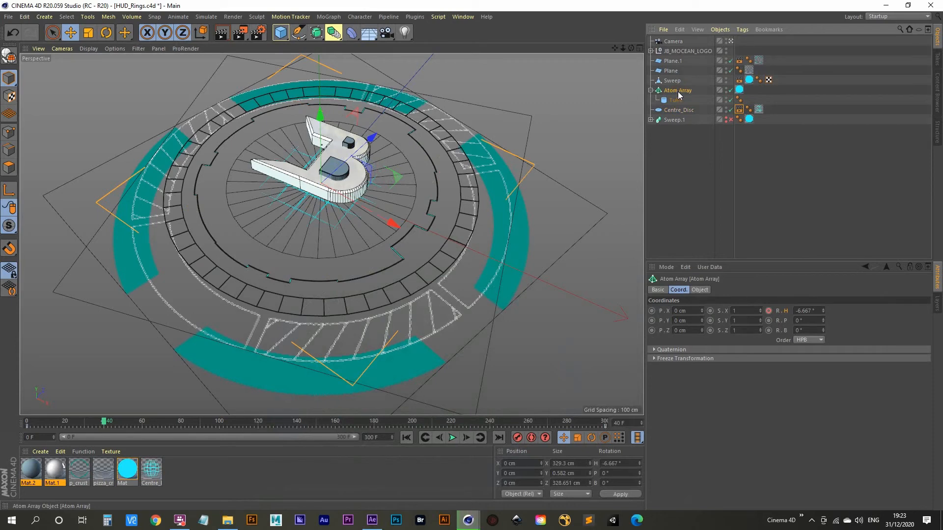
key(Down)
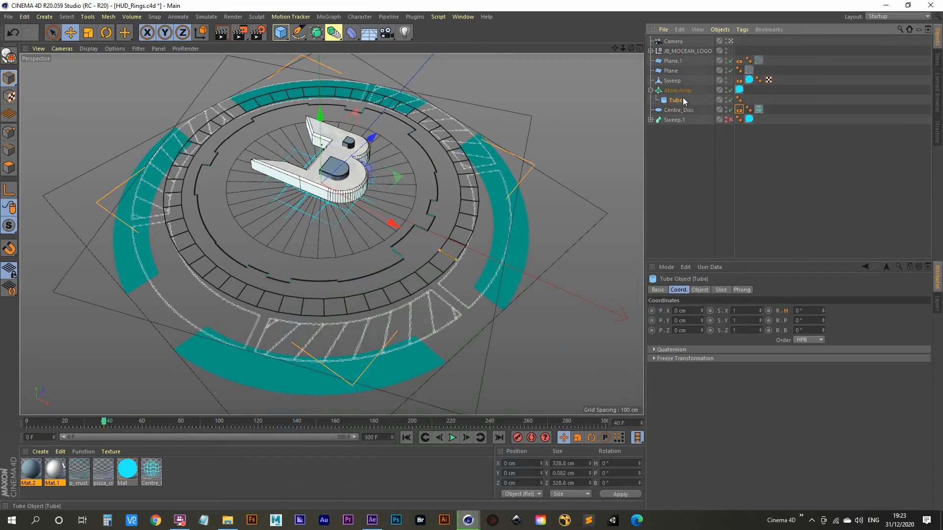
click(699, 290)
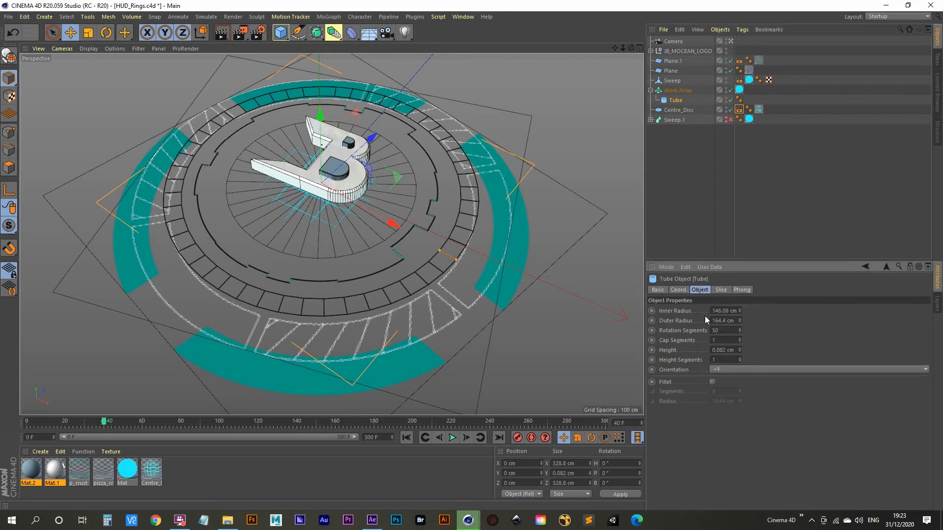
drag(740, 331, 740, 304)
click(687, 158)
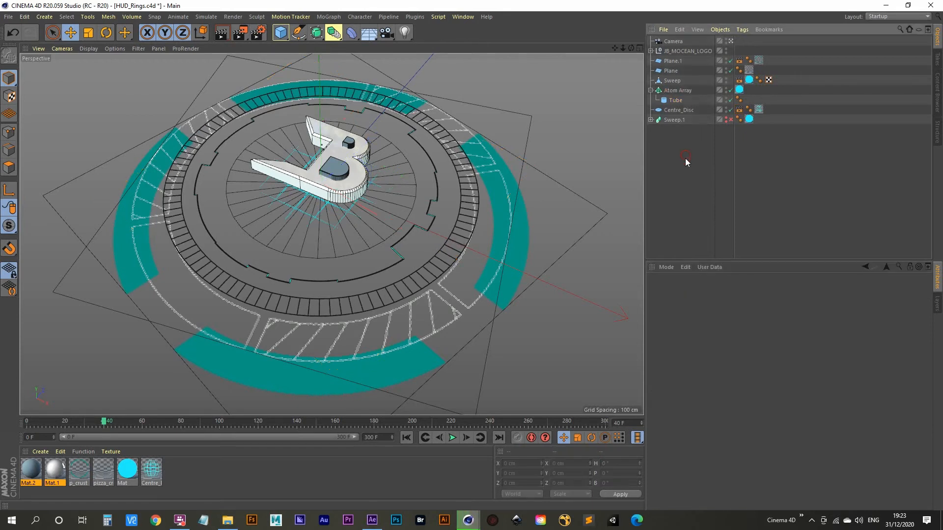
Stop the running render and re-render the sequence over the existing files, stopping it after checking the denser ring.
click(239, 35)
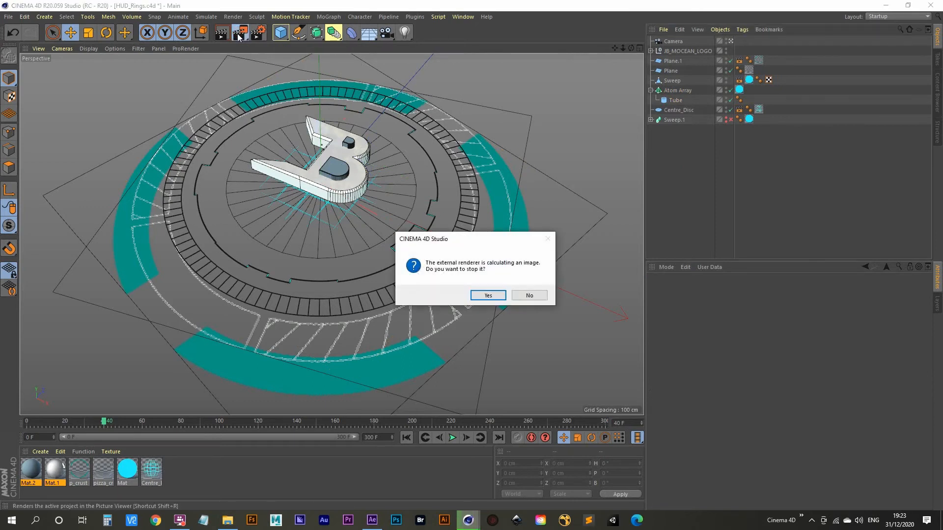
click(487, 295)
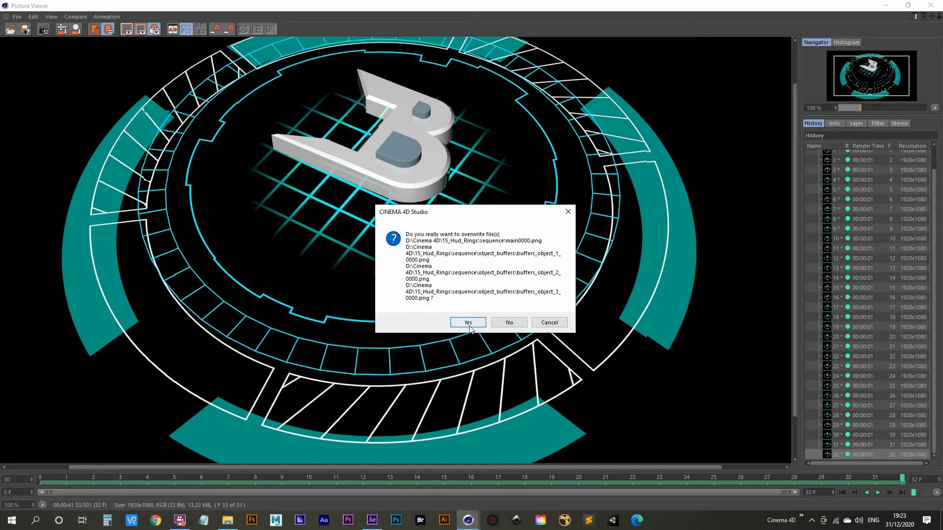
click(468, 324)
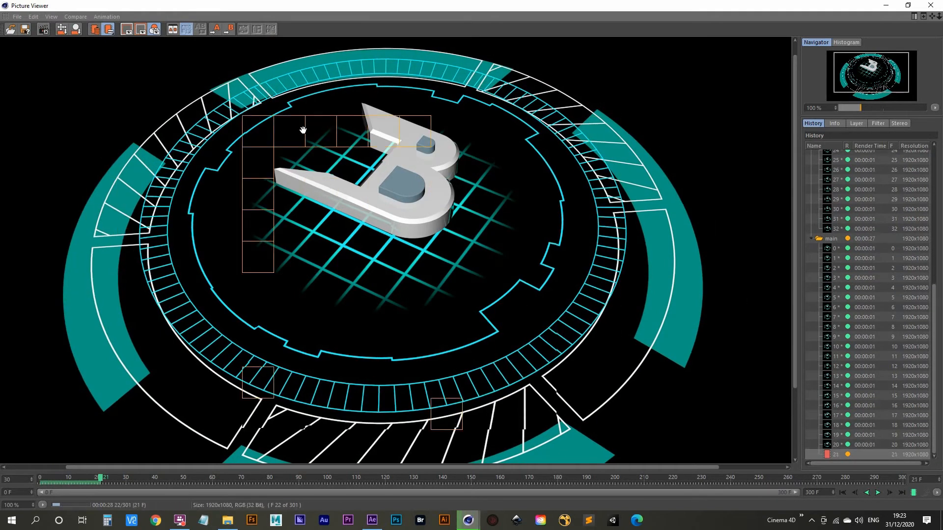
click(48, 30)
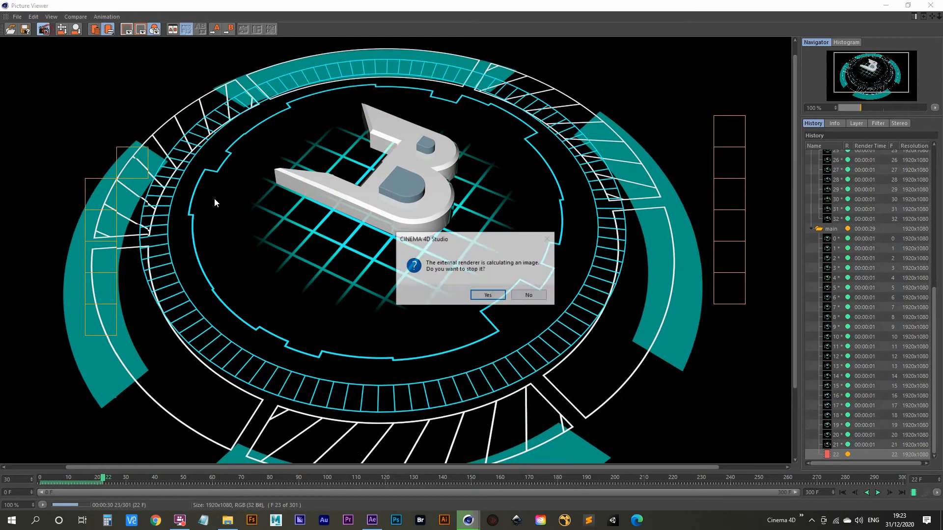
click(486, 296)
click(883, 5)
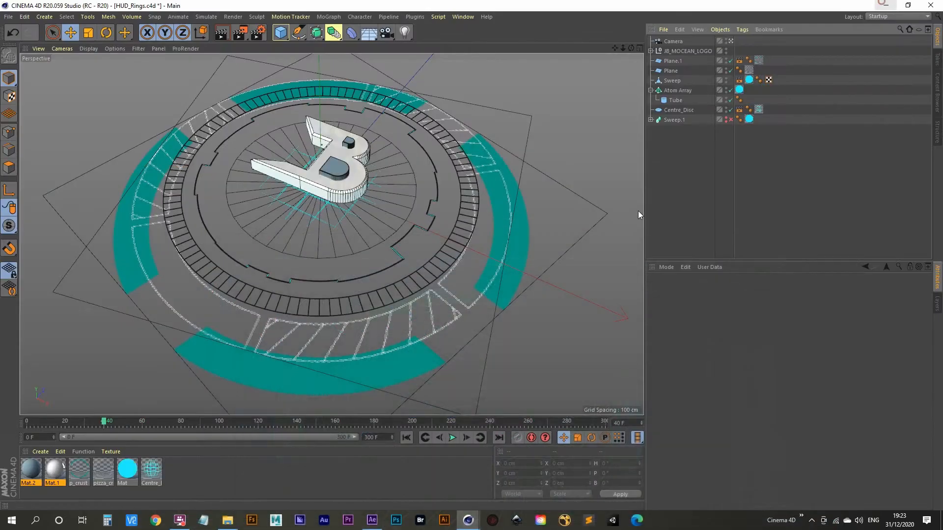
Scale Plane.1 up to about 522 cm and lower it to about -50 cm in Y.
click(672, 61)
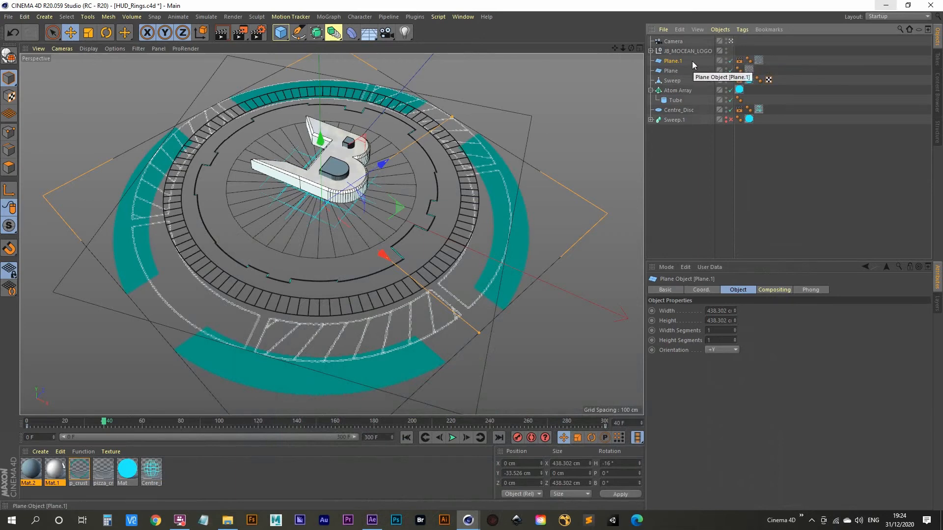
click(88, 32)
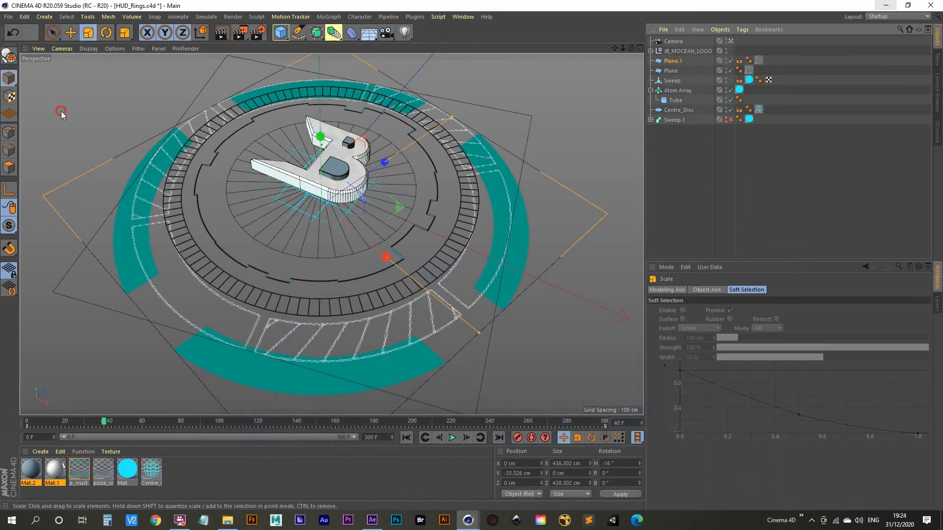
drag(59, 101, 122, 79)
key(space)
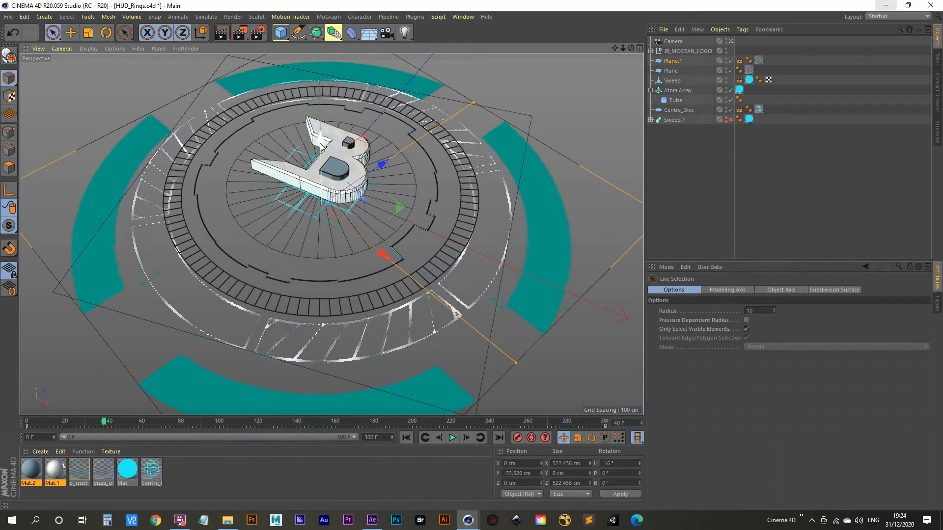
mouse_move(324, 137)
mouse_down()
mouse_move(310, 101)
mouse_move(319, 59)
mouse_move(321, 156)
mouse_up()
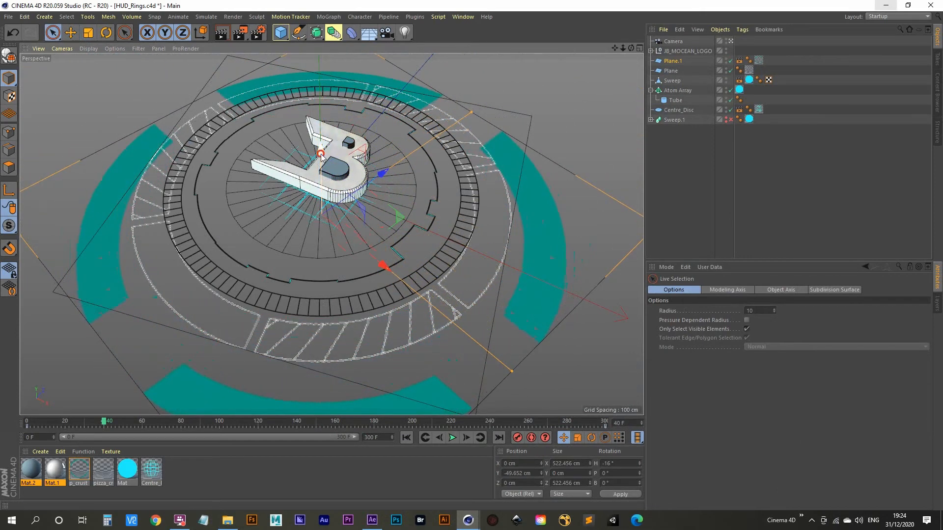
Scale Plane down to about 395 cm and lower it to about -29 cm in Y.
click(672, 71)
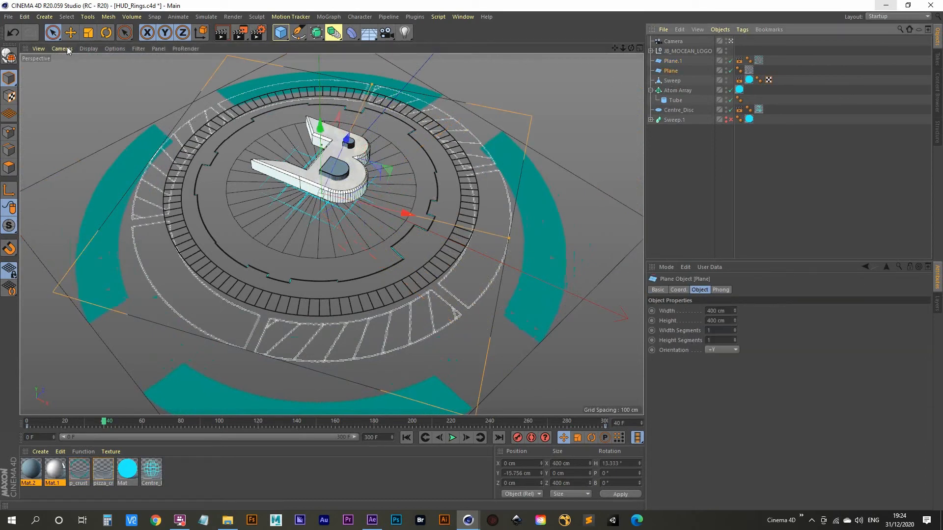
click(89, 32)
mouse_move(82, 115)
mouse_down()
mouse_move(61, 151)
mouse_move(108, 106)
mouse_move(99, 120)
mouse_up()
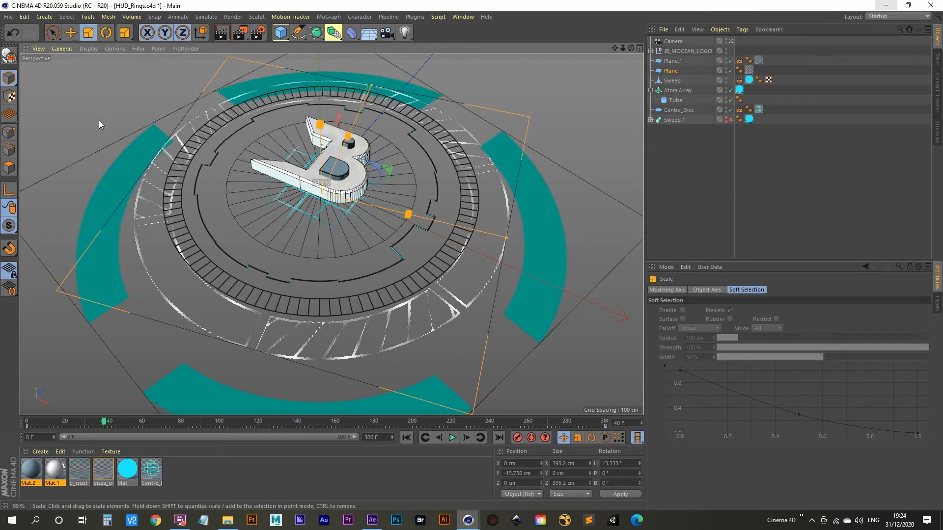
key(space)
drag(319, 129, 321, 144)
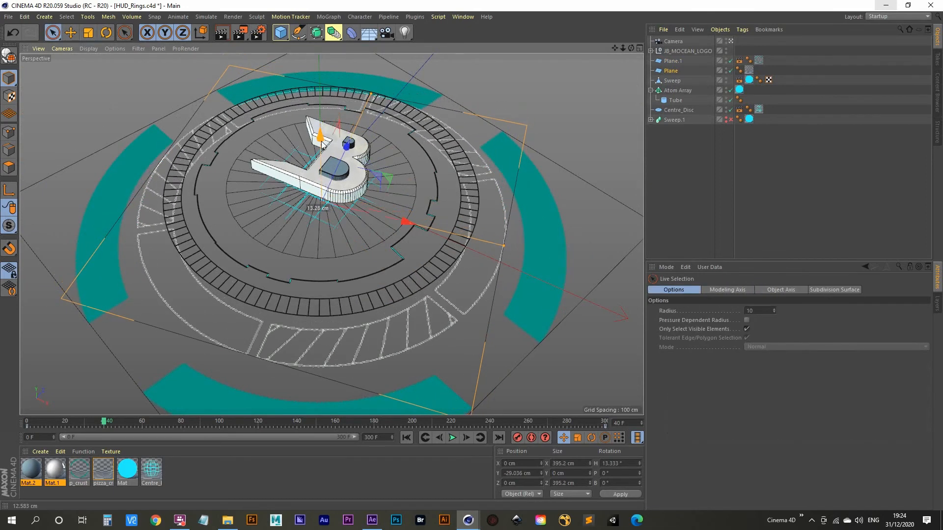
Try the Sweep ring at about 278 x 290 cm and -50 cm in Y, and preview the animation.
click(672, 81)
key(t)
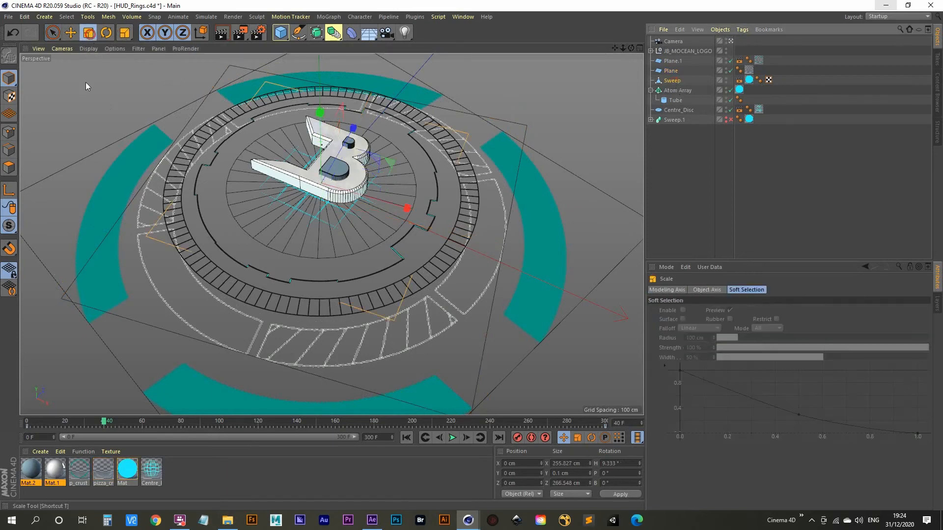
drag(70, 157, 89, 140)
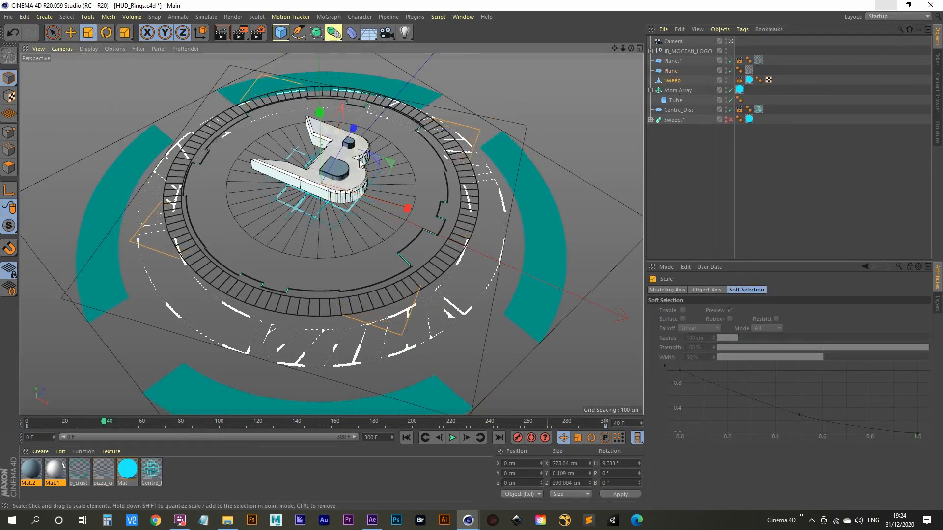
key(space)
drag(322, 114, 322, 148)
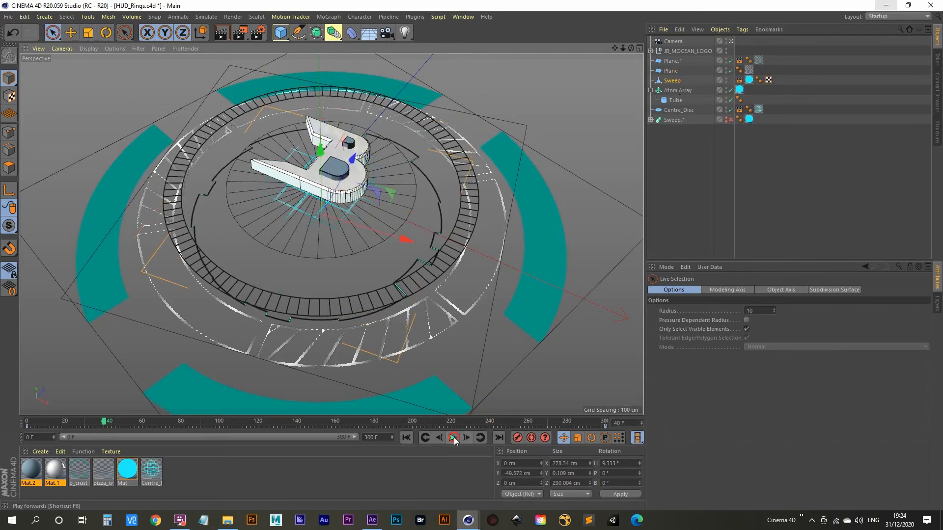
click(452, 438)
click(452, 438)
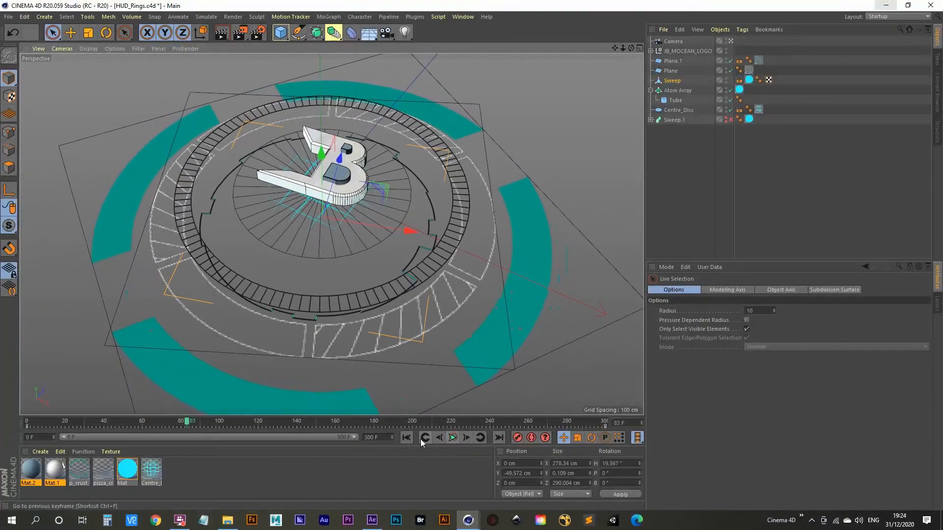
At frame 0, scale the Sweep ring down to about 251 x 261 cm and place it at about -15 cm in Y.
click(407, 437)
drag(322, 152, 320, 116)
click(88, 33)
drag(83, 123, 91, 153)
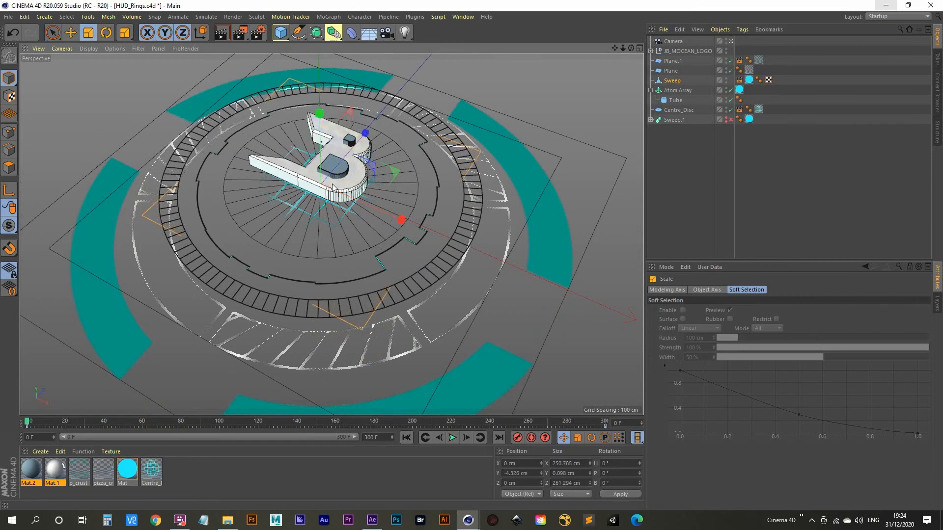
key(9)
mouse_move(320, 123)
mouse_down()
mouse_move(321, 140)
mouse_move(322, 128)
mouse_up()
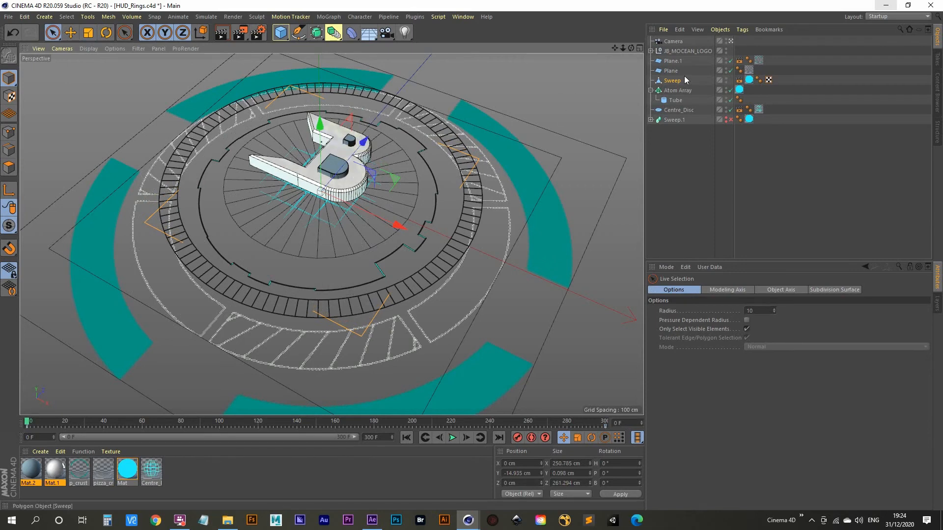
drag(320, 128, 320, 182)
key(ctrl+z)
At frame 300, scale the Atom Array ring down to about 221 cm and raise it to 10 cm in Y.
drag(59, 424, 636, 398)
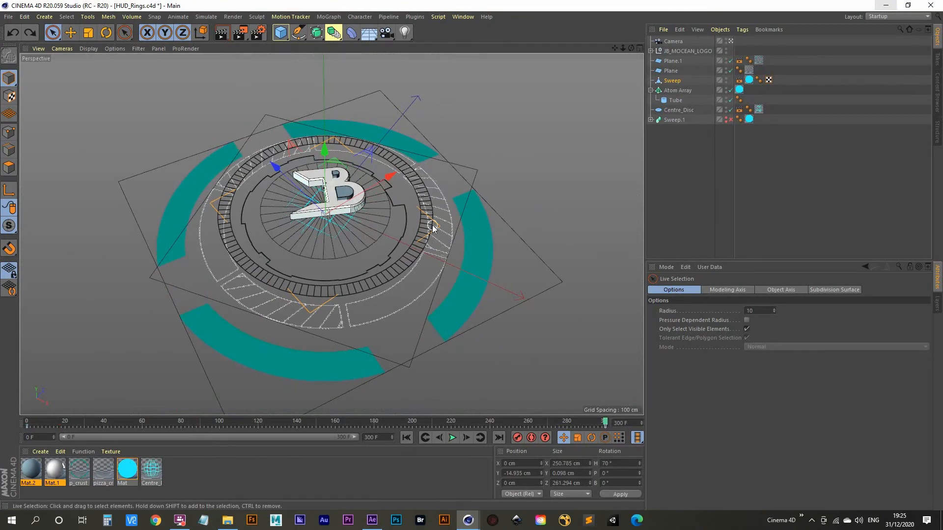
click(683, 94)
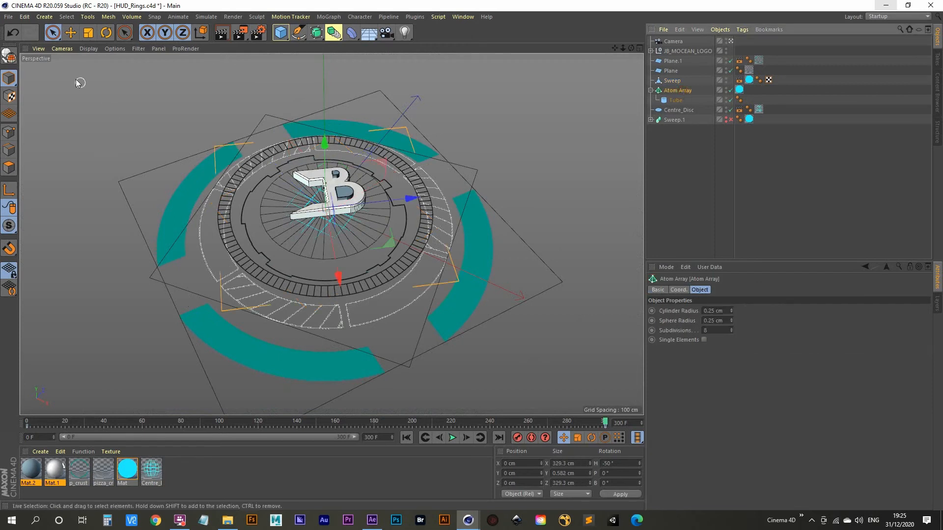
key(t)
drag(78, 84, 37, 235)
key(space)
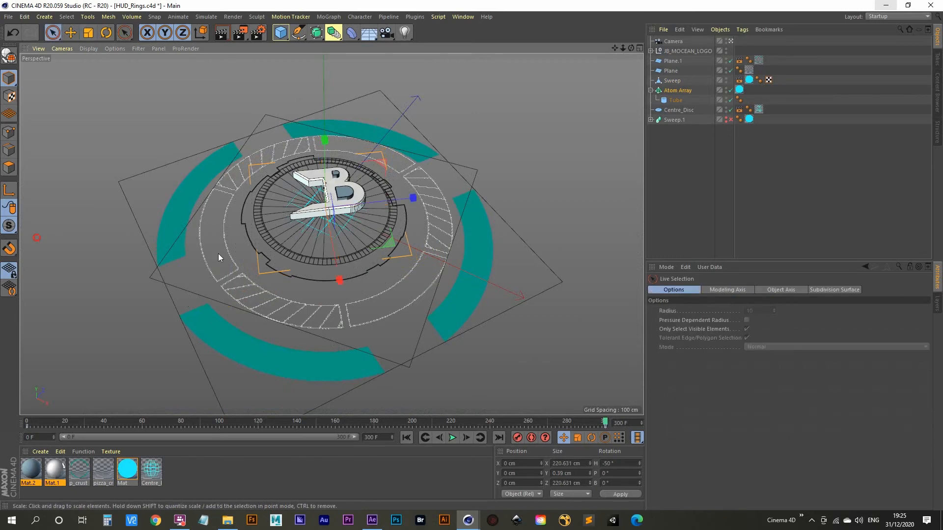
drag(330, 150, 326, 142)
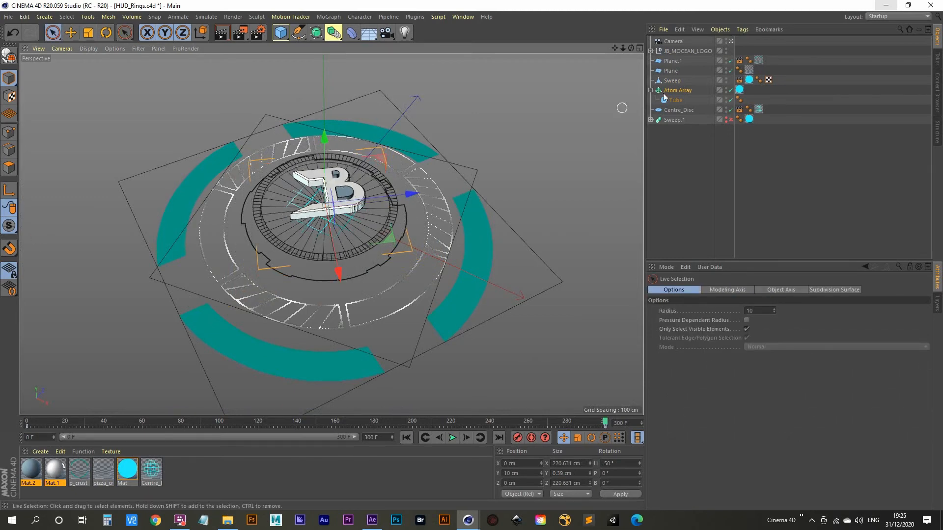
Select Centre_Disc and examine the vertical spacing between the rings in the Front view.
click(703, 111)
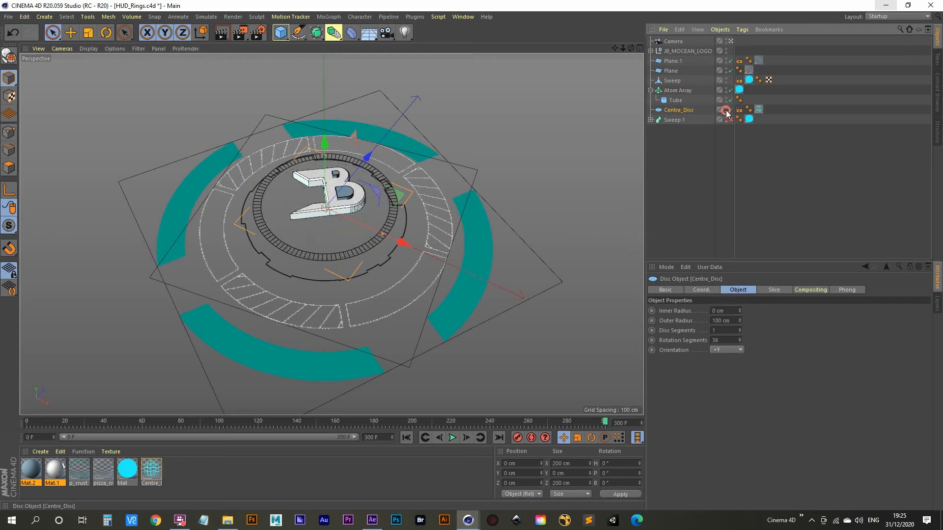
middle_click(321, 232)
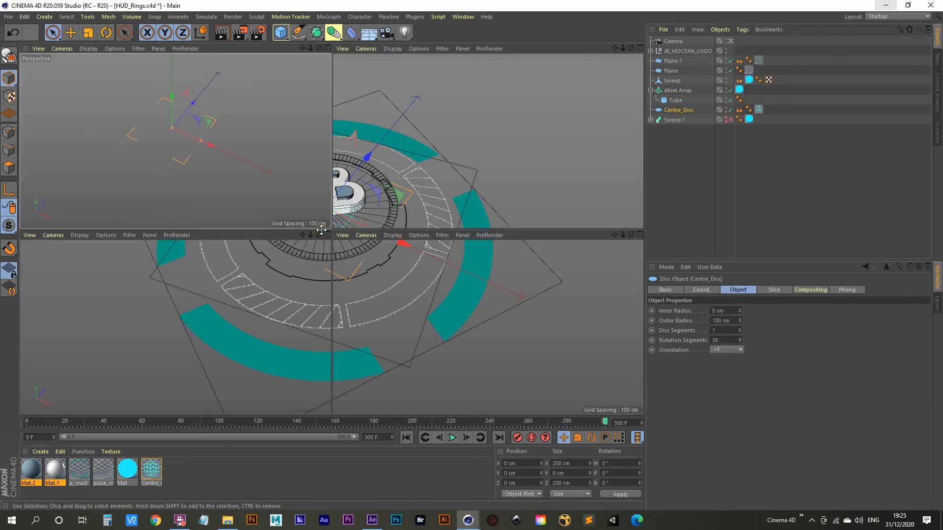
middle_click(466, 287)
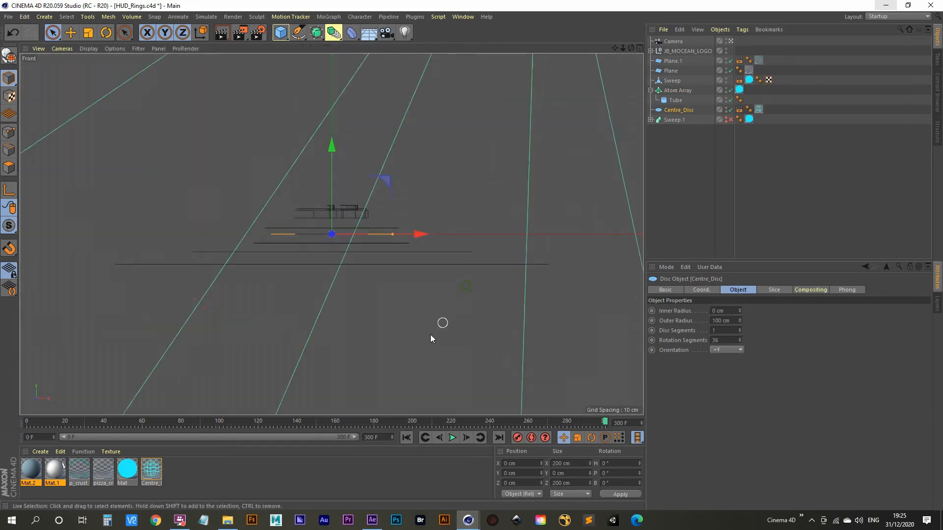
scroll(373, 216, up, 6)
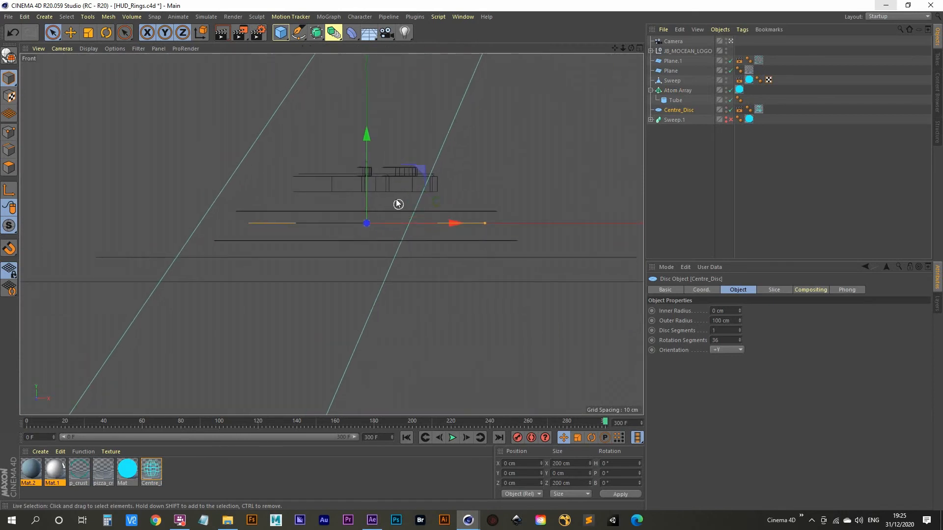
scroll(353, 227, down, 4)
scroll(336, 229, up, 2)
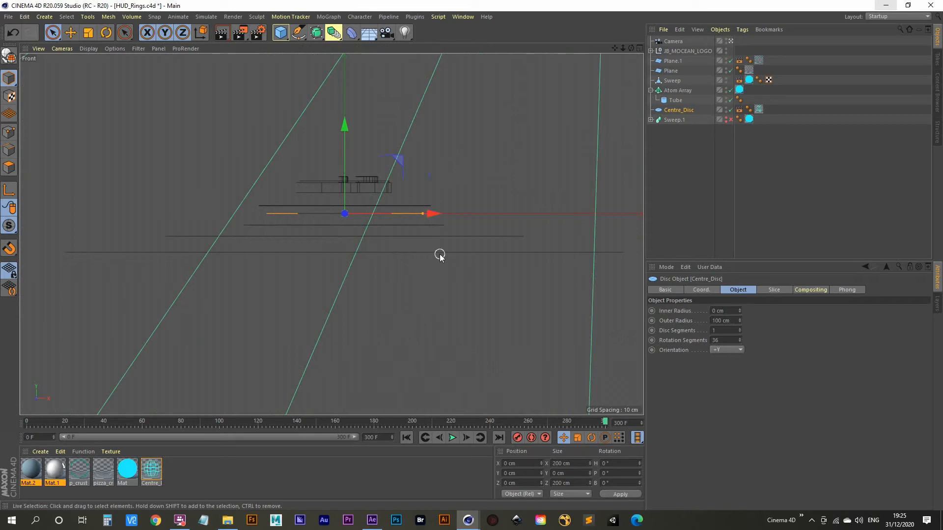
Return to the Perspective view and play the animation to check the spacing and motion of the rings.
middle_click(476, 216)
middle_click(221, 158)
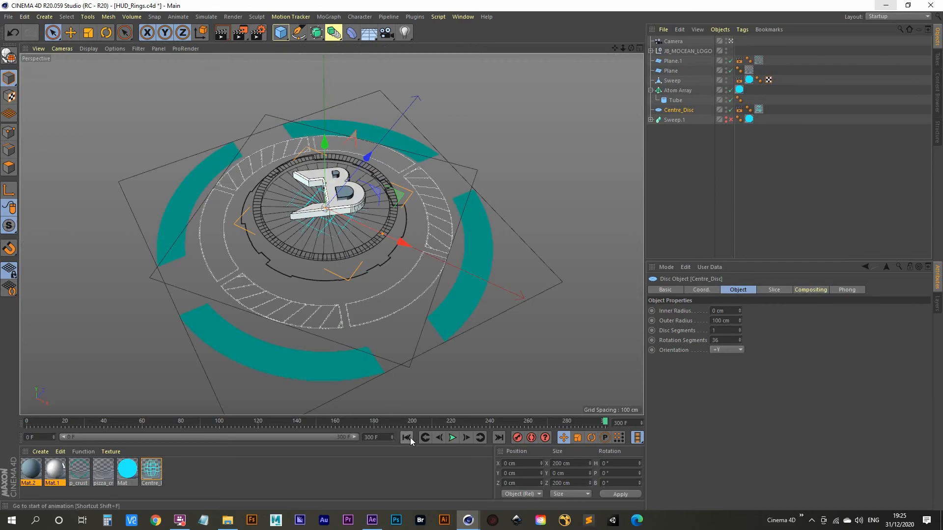
click(452, 437)
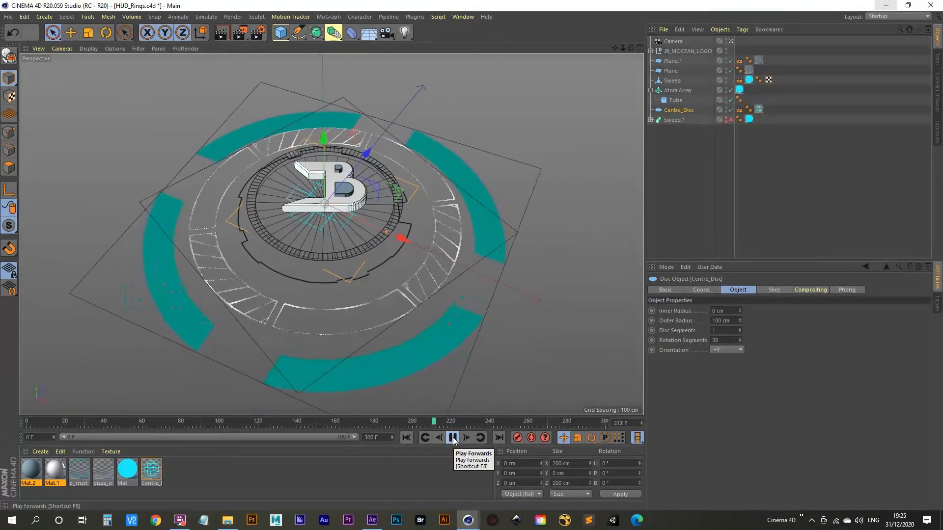
click(452, 438)
Rewind to frame 0 and render the sequence to the Picture Viewer, overwriting the existing main and object buffer files.
click(405, 438)
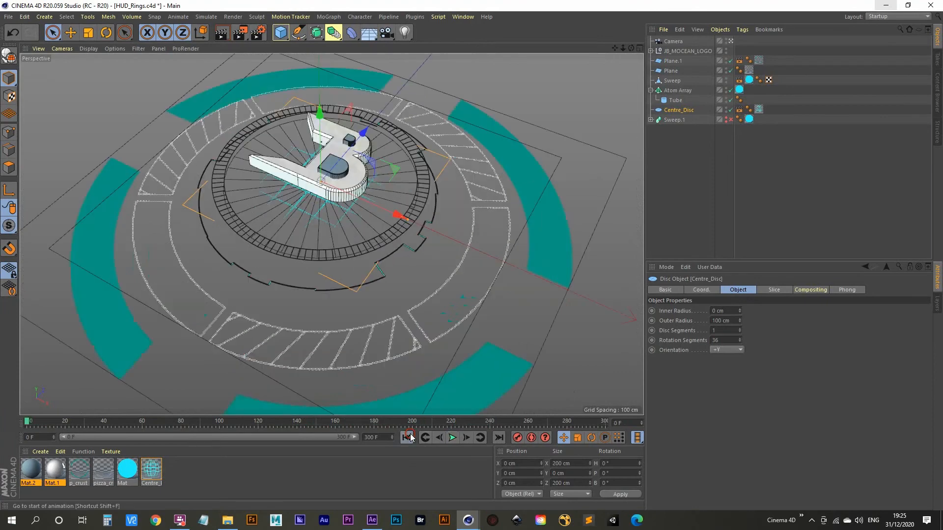
click(240, 32)
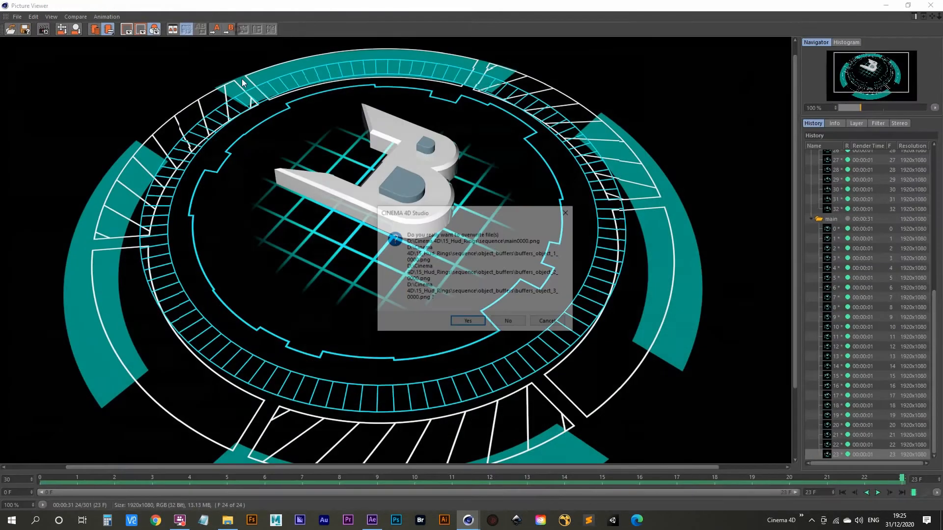
click(468, 322)
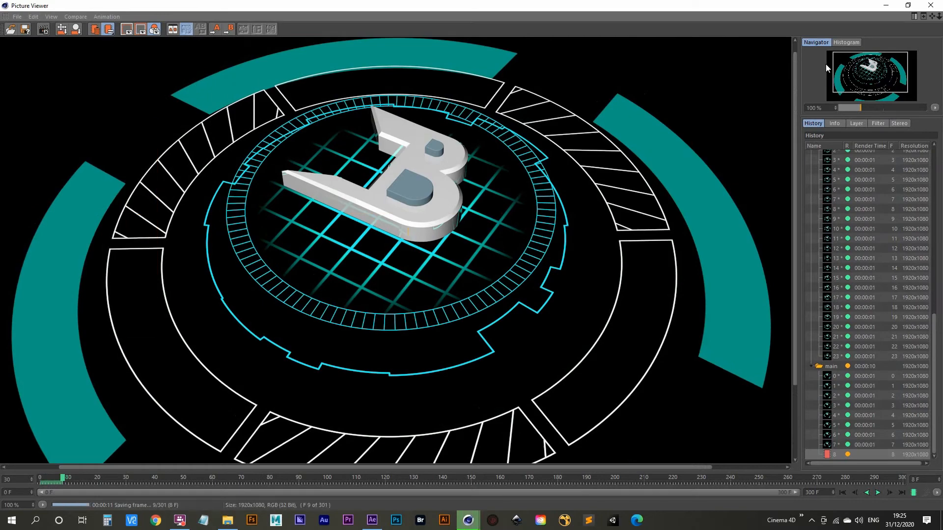
Switch to After Effects and, through a footage import, look over the main PNG frames in the sequence folder.
click(374, 523)
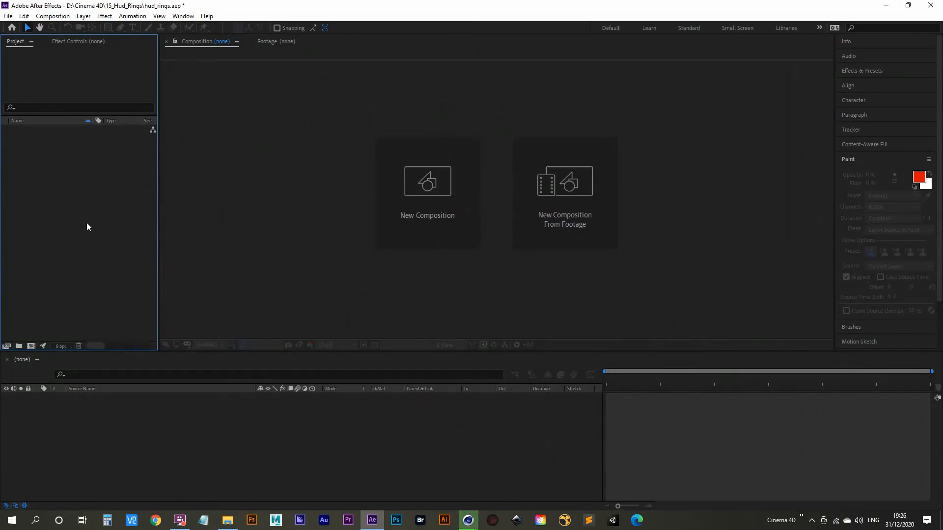
double_click(68, 205)
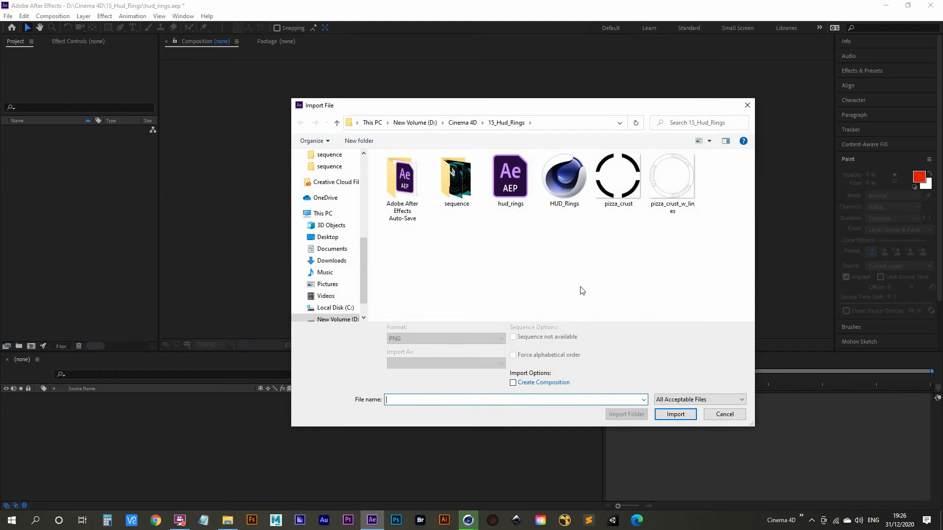
drag(428, 112, 417, 82)
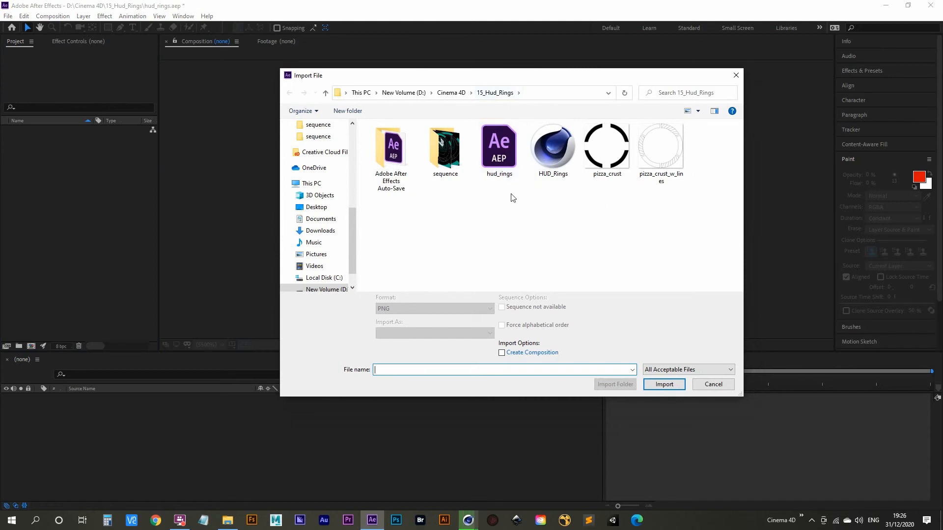
double_click(451, 157)
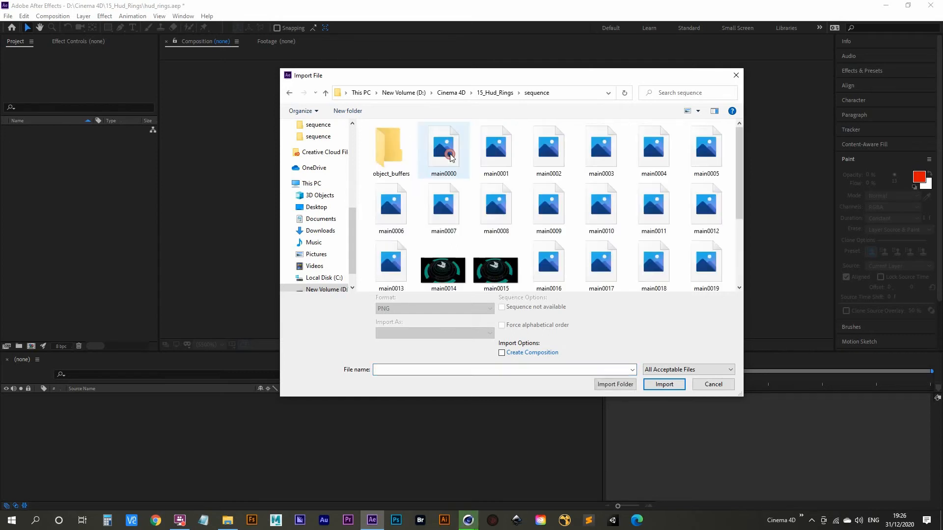
click(448, 169)
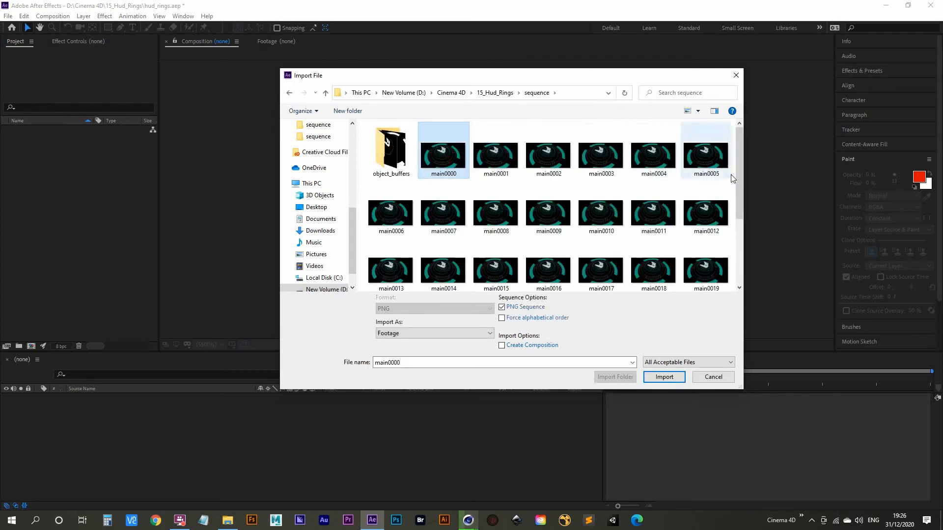
drag(735, 162, 741, 241)
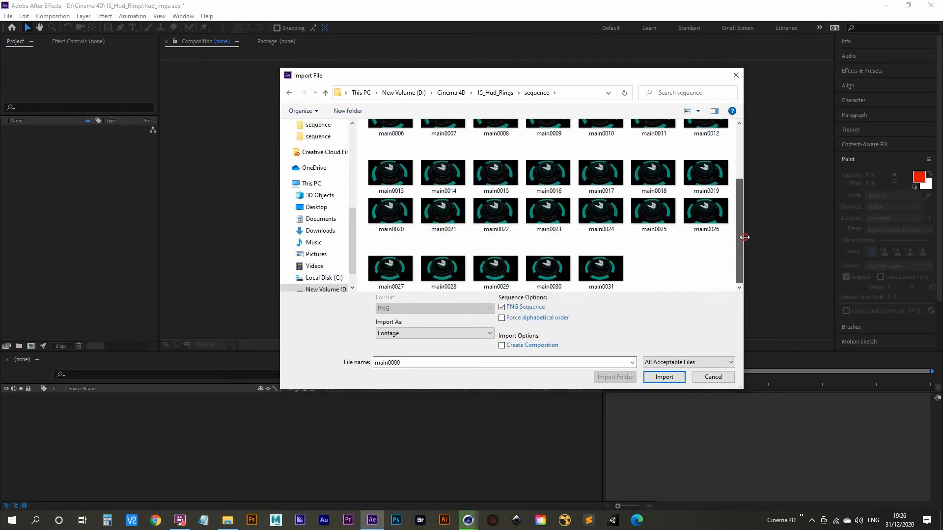
drag(736, 198, 738, 142)
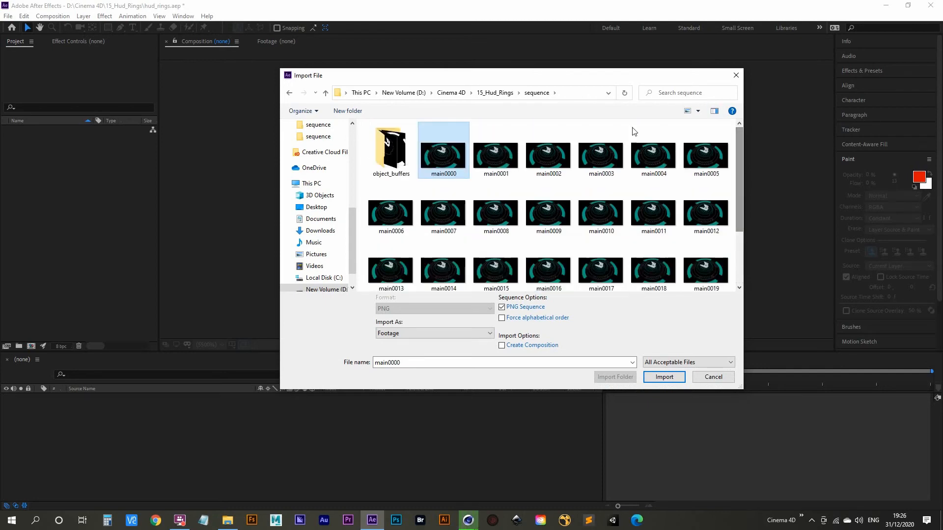
Browse the rendered passes for objects 1 and 2 in the object_buffers folder.
double_click(396, 152)
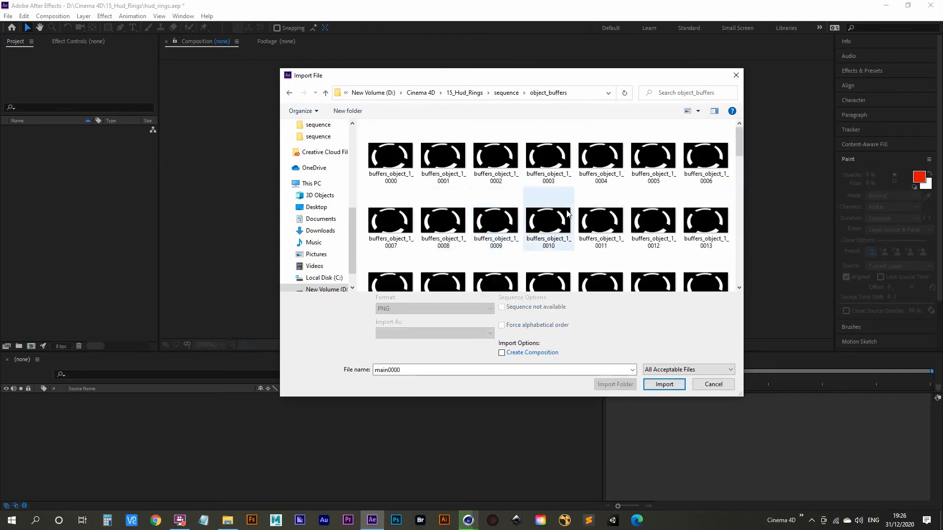
scroll(567, 211, down, 3)
scroll(567, 212, down, 6)
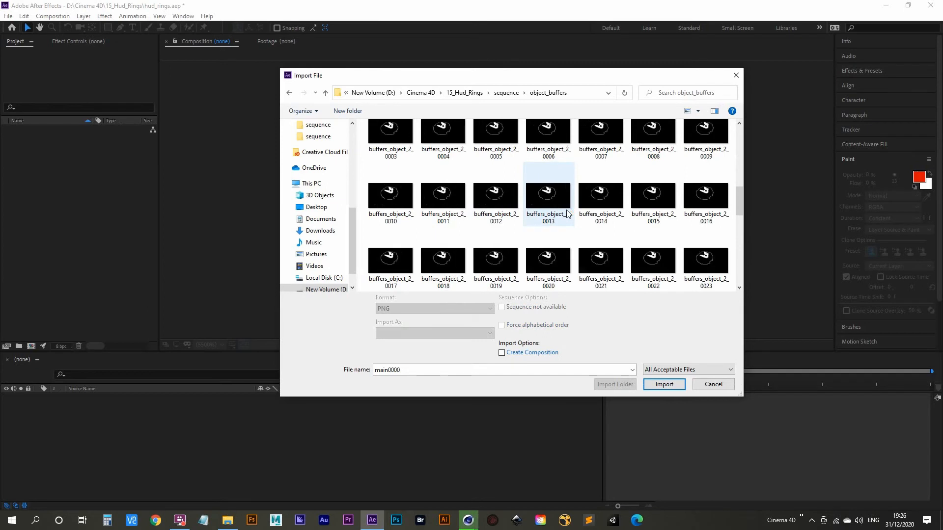
scroll(567, 213, up, 2)
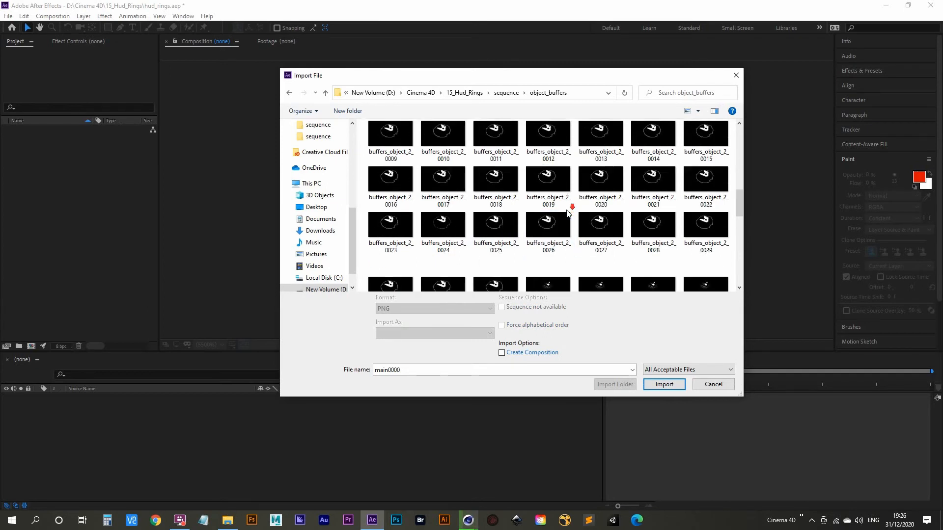
scroll(567, 214, down, 1)
scroll(488, 221, up, 2)
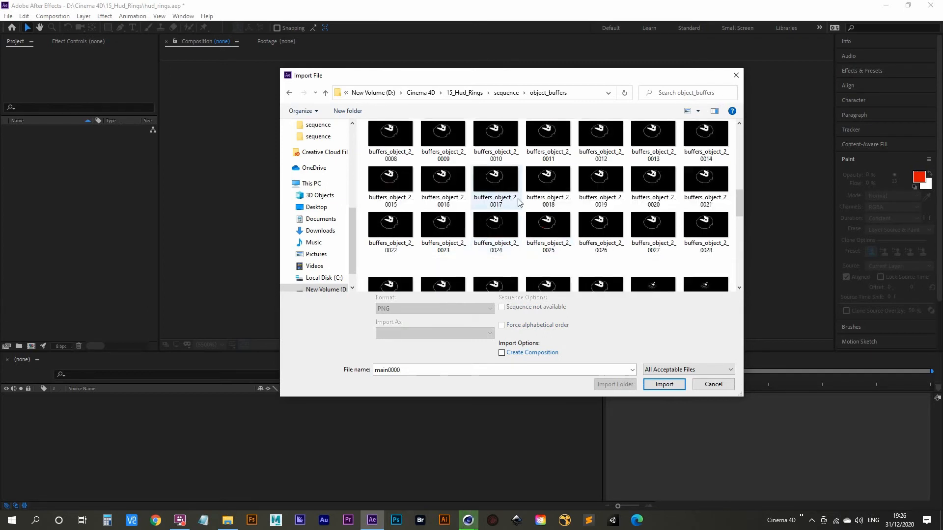
Open buffers_object_2_0017 in the image viewer to examine its mask, close it and cancel the import.
click(546, 183)
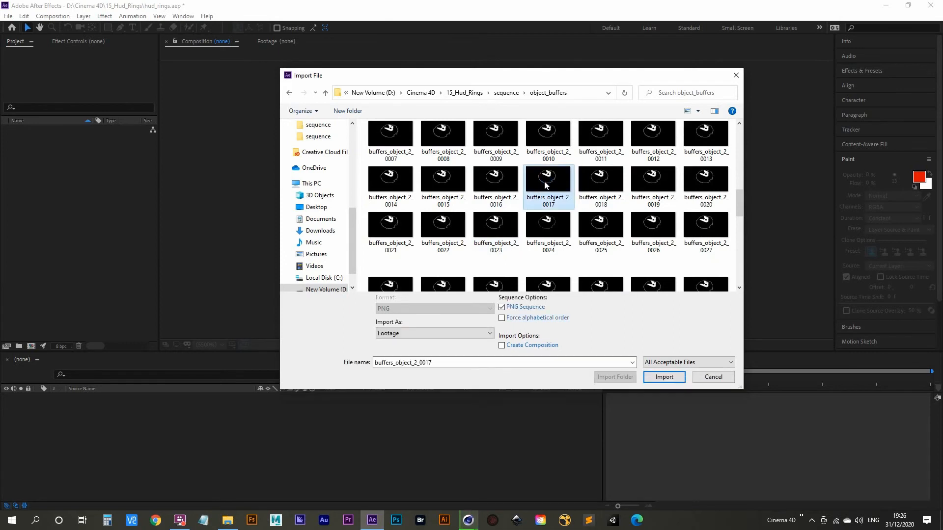
right_click(544, 181)
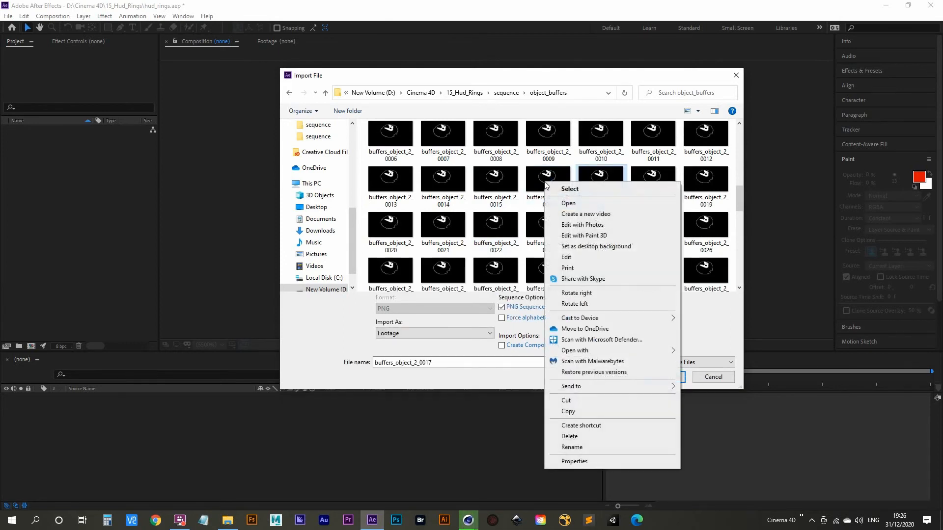
click(574, 203)
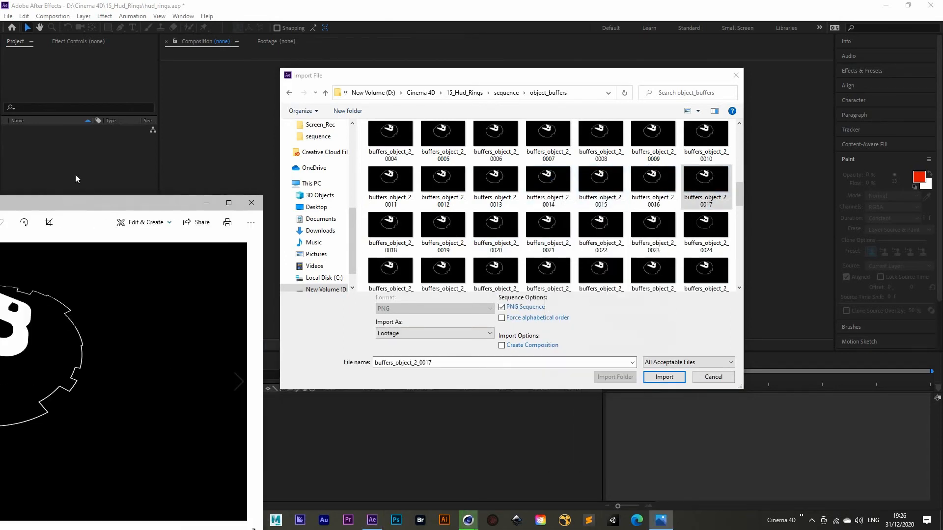
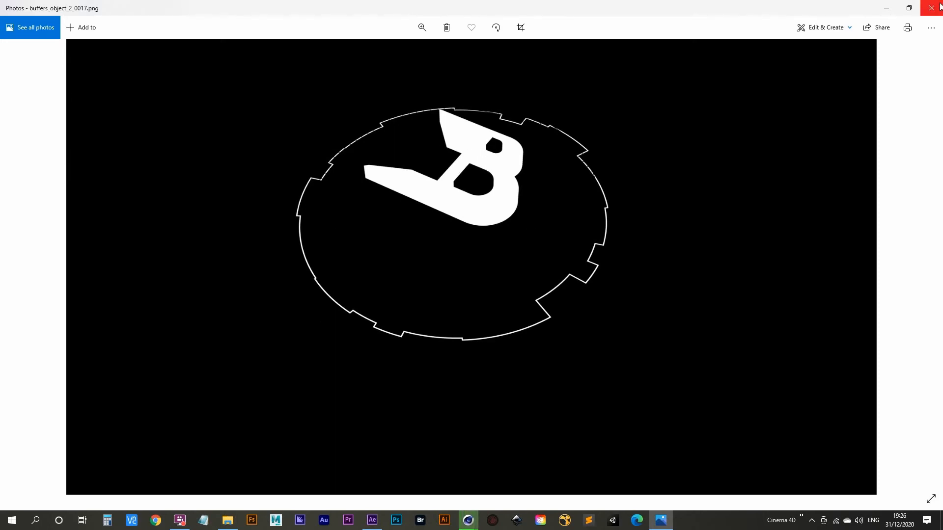
click(933, 7)
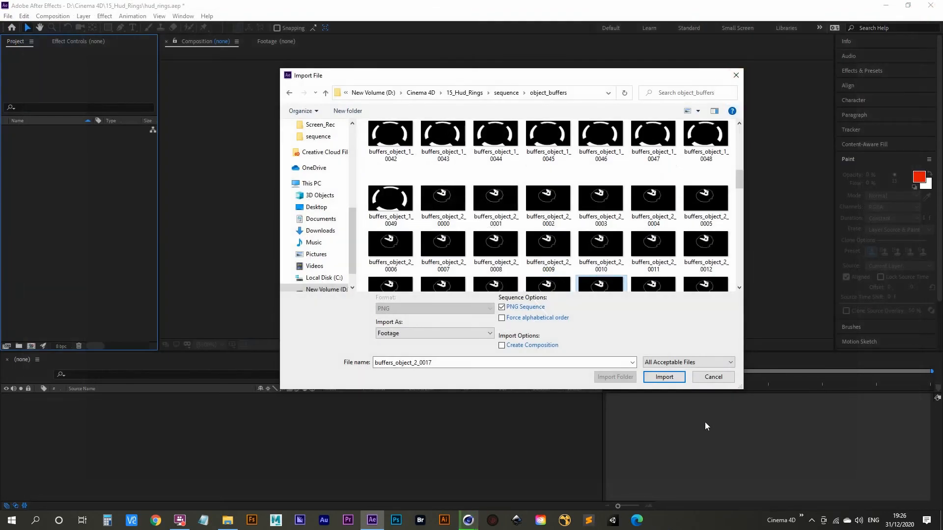
click(713, 376)
Switch back to Cinema 4D and delete the compositing tags from Extrude.1 and Extrude inside the JB_MOCEAN_LOGO null.
click(887, 5)
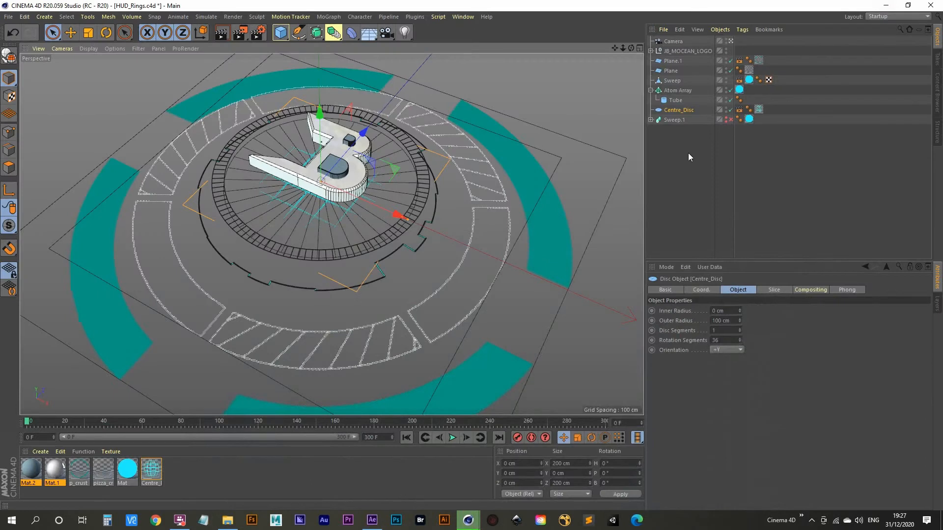
click(683, 51)
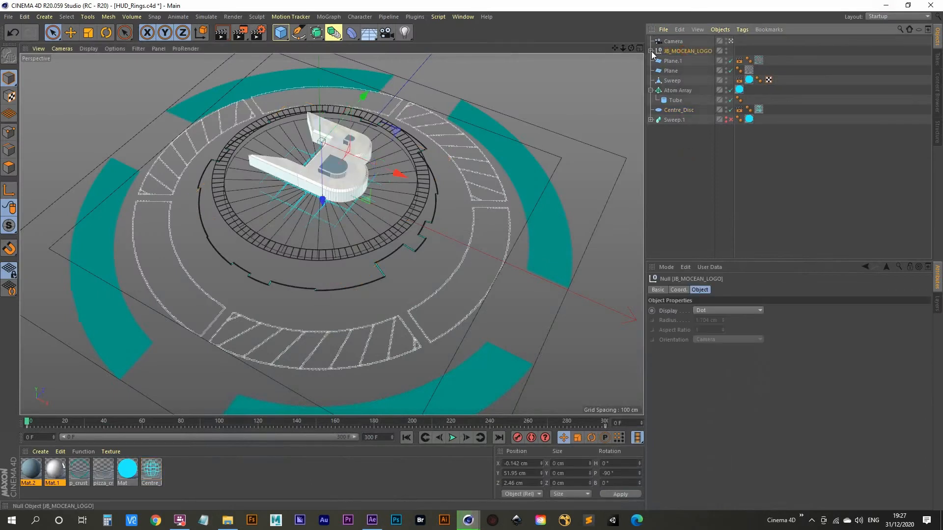
click(651, 52)
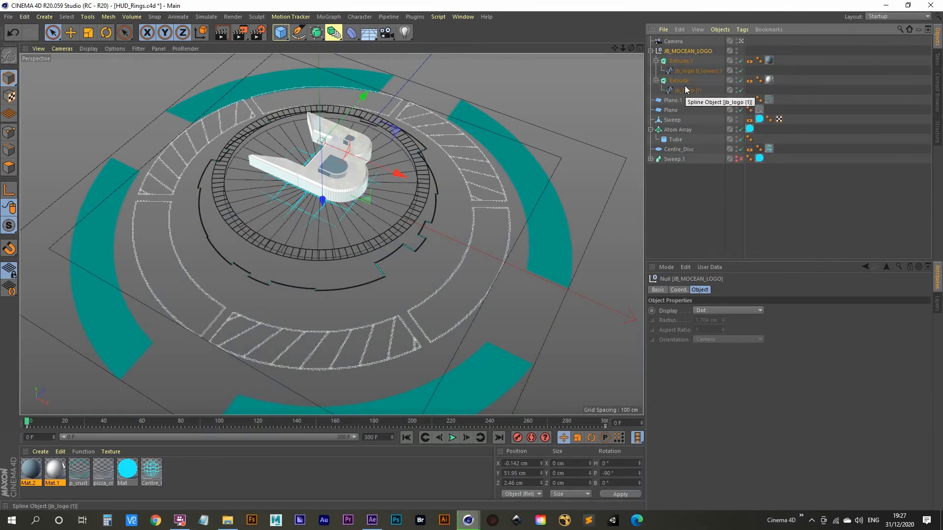
click(750, 61)
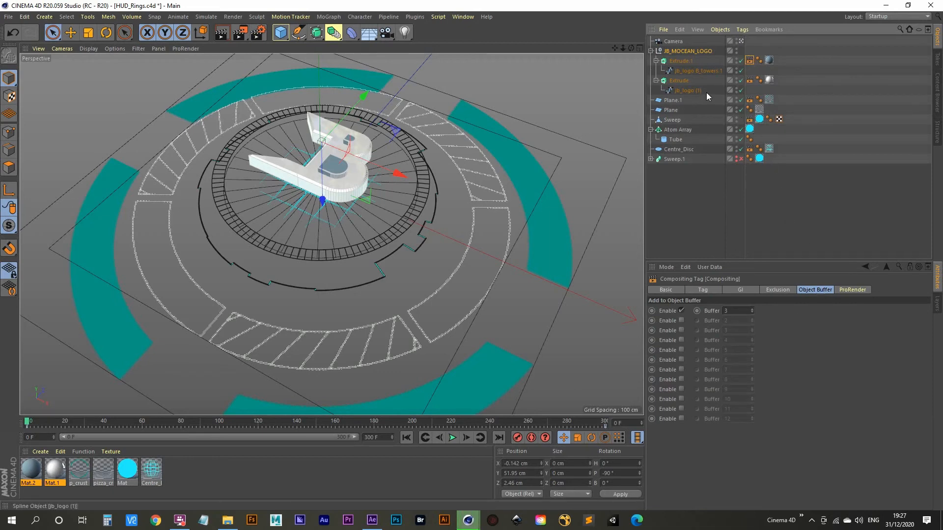
click(843, 81)
click(749, 61)
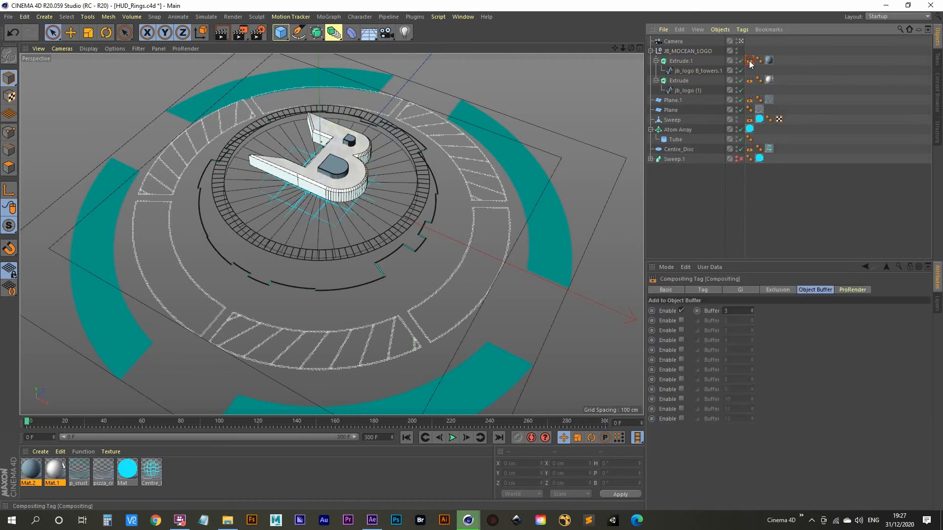
ctrl+click(750, 81)
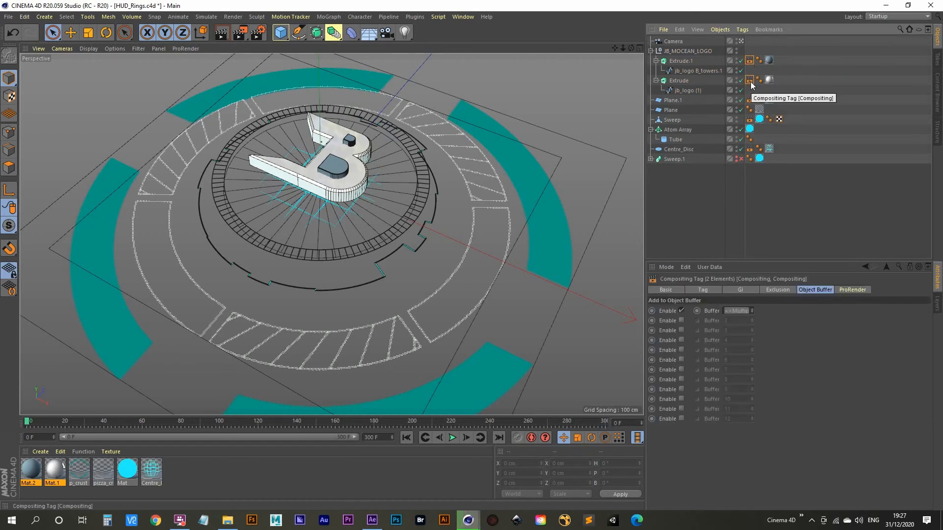
key(Delete)
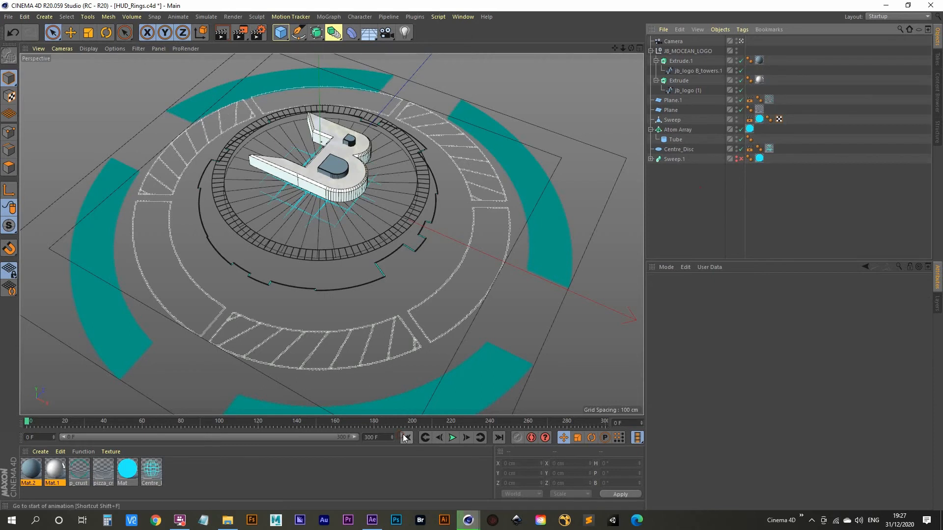
Stop the running render and render the sequence to the Picture Viewer again, overwriting the existing files.
click(239, 34)
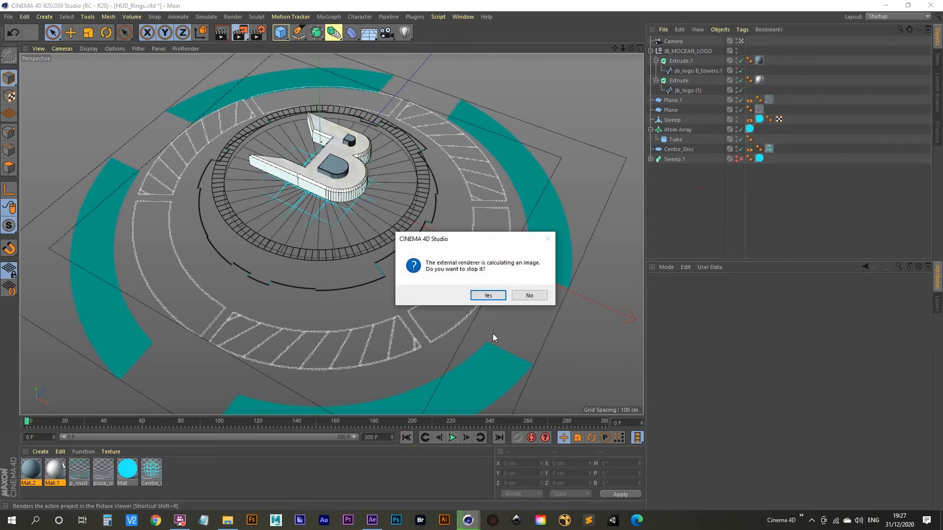
click(495, 295)
click(468, 323)
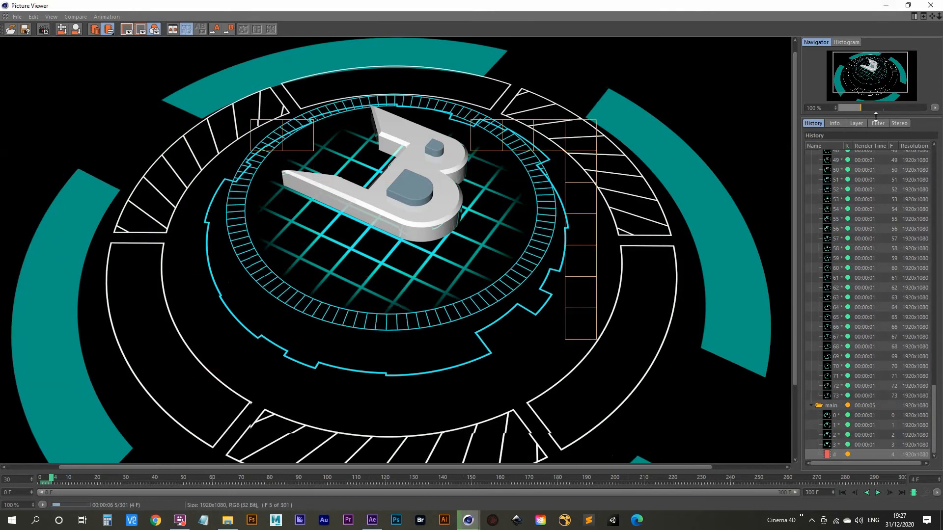
Examine the Object Buffer 1, 2 and 3 passes of the running render individually in Single-Pass mode.
click(860, 124)
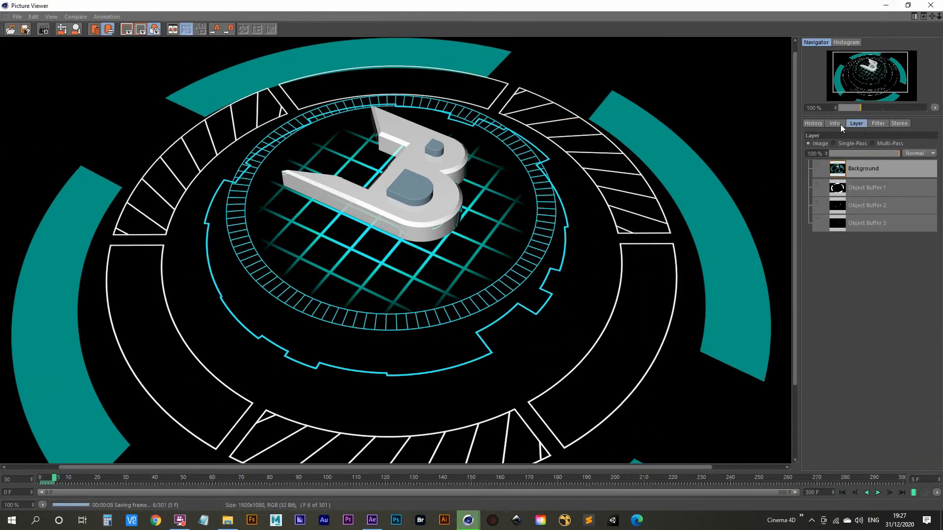
click(834, 143)
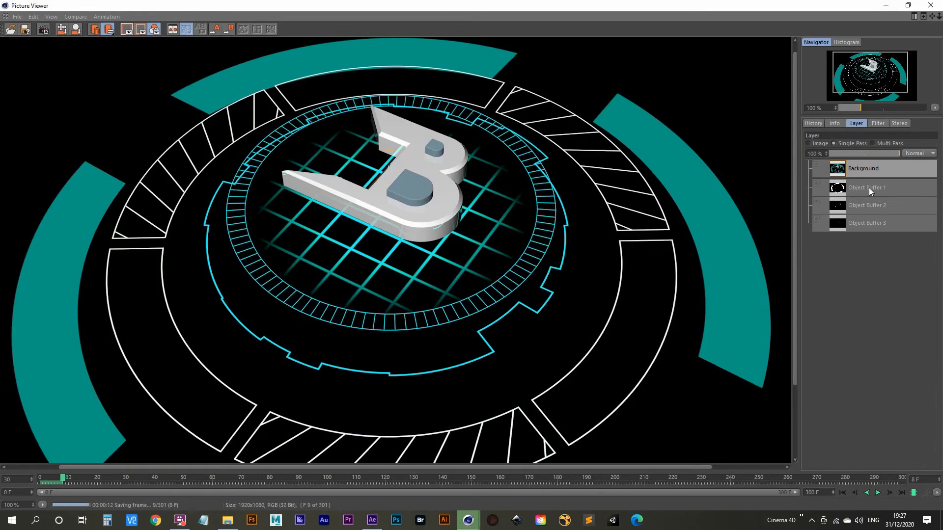
click(868, 188)
click(864, 210)
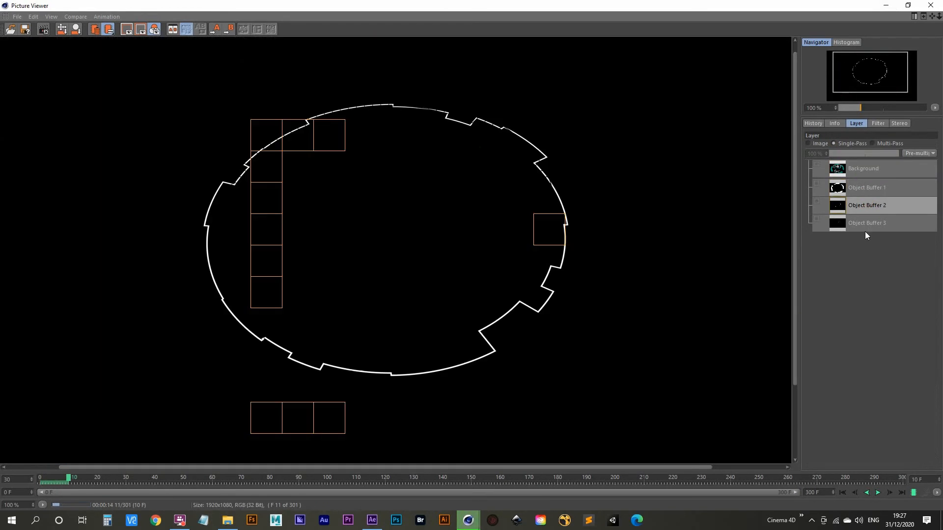
click(865, 224)
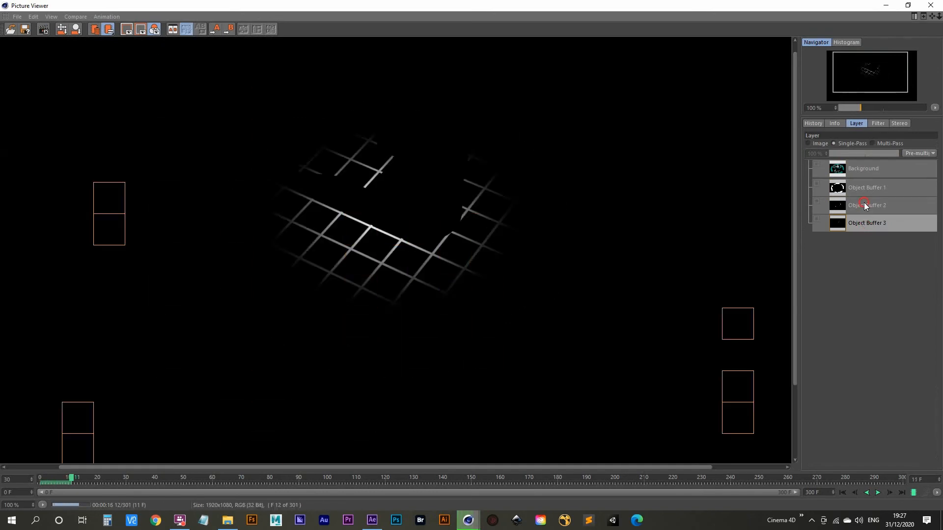
click(864, 205)
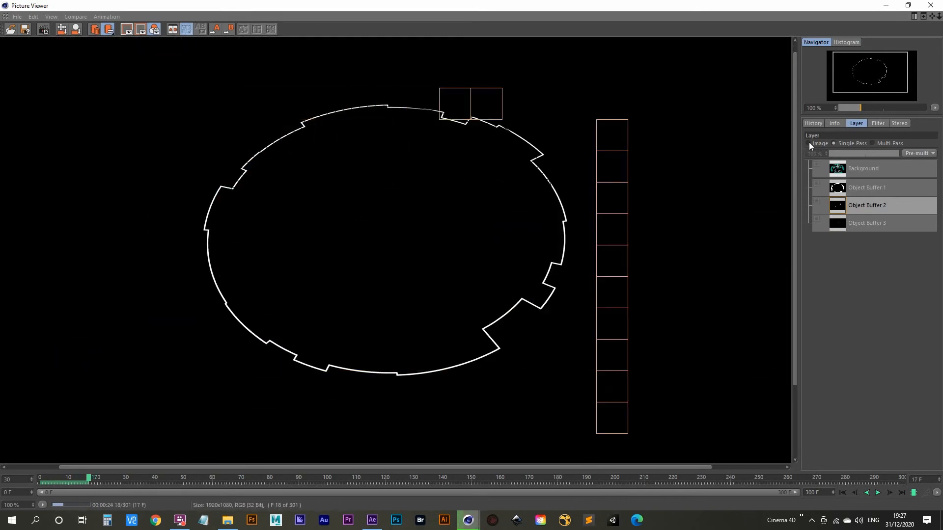
Show the running render as the full image again and switch to After Effects.
click(808, 143)
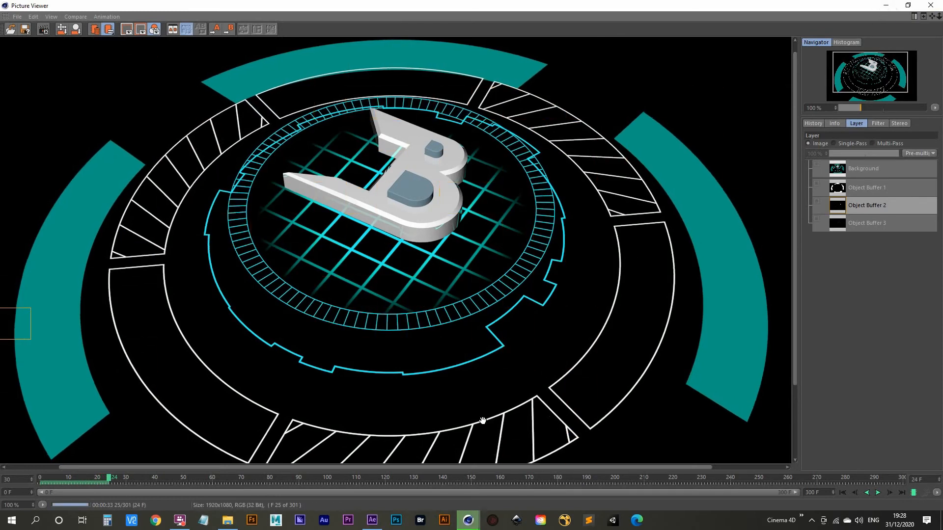
click(372, 520)
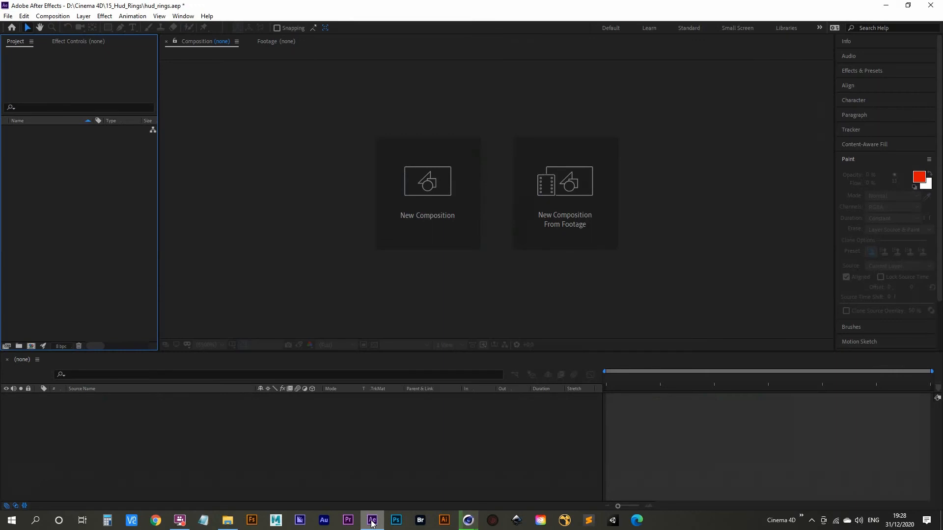
Import the main frames from the sequence folder as a PNG sequence.
double_click(72, 194)
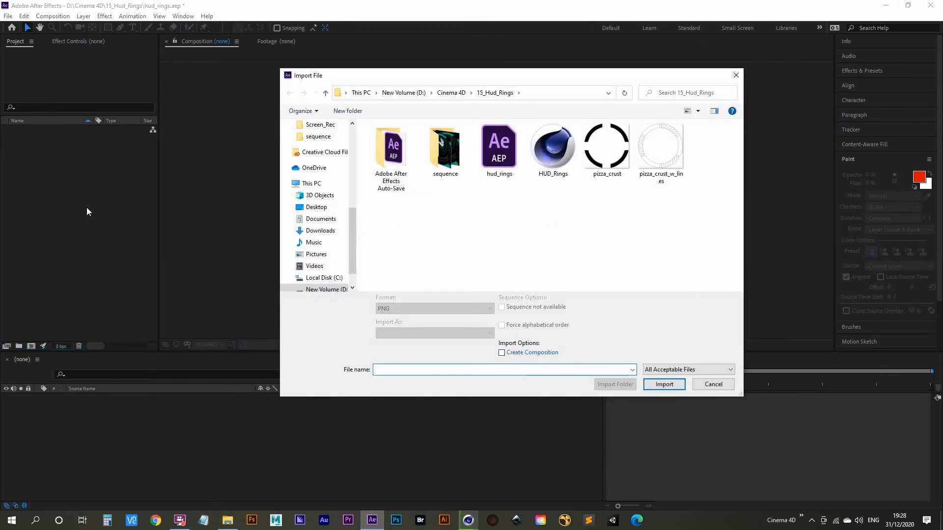
double_click(445, 149)
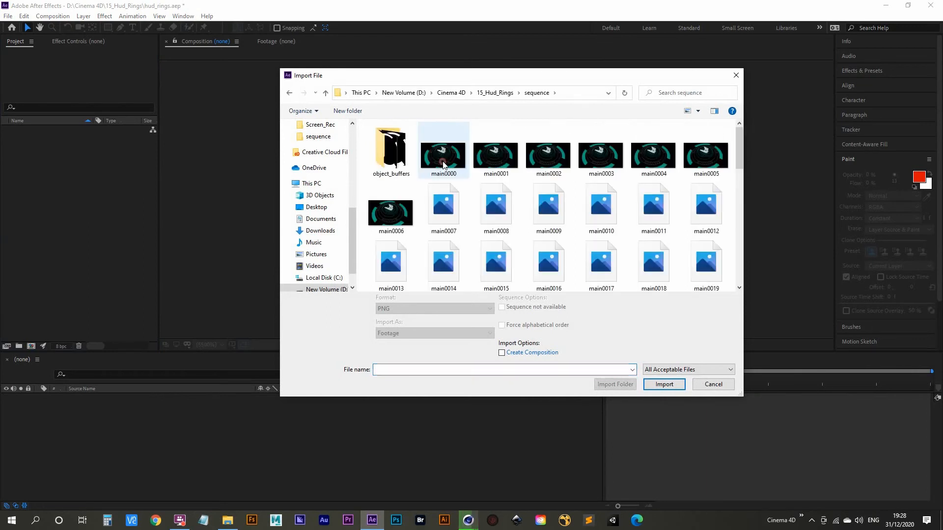
click(444, 165)
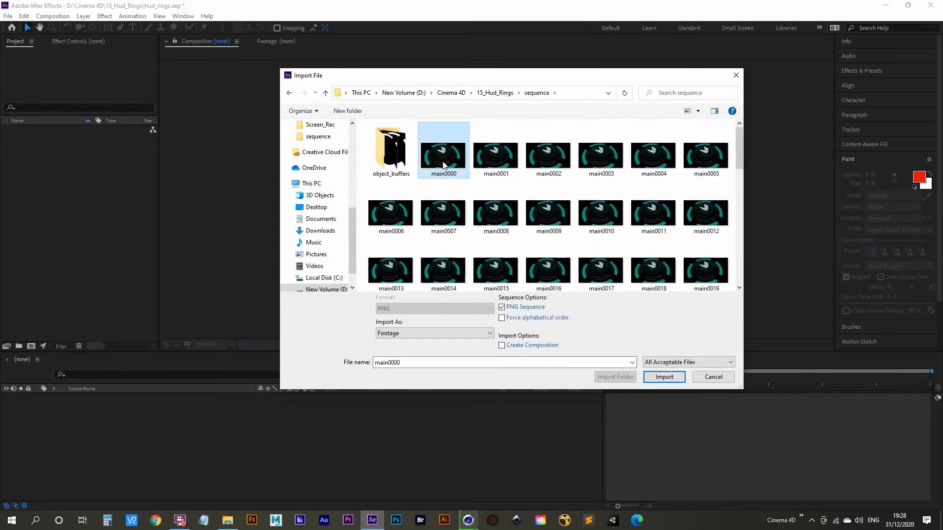
click(548, 235)
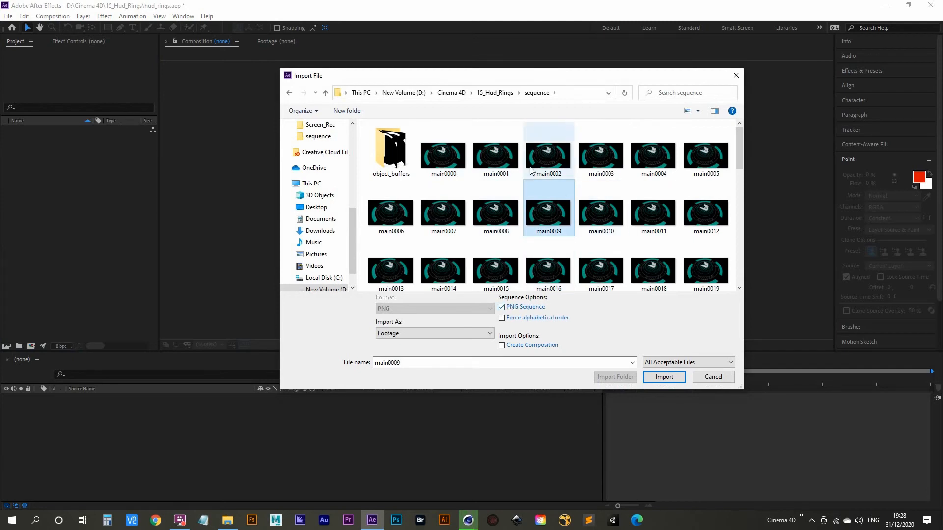
click(664, 377)
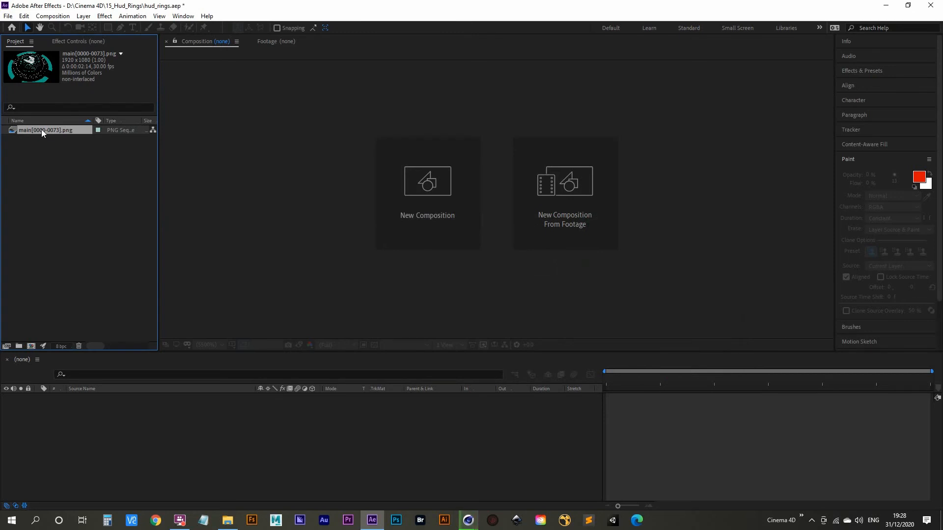
Create a composition from the main sequence and set its duration to 0:01:02:14.
drag(42, 128, 32, 346)
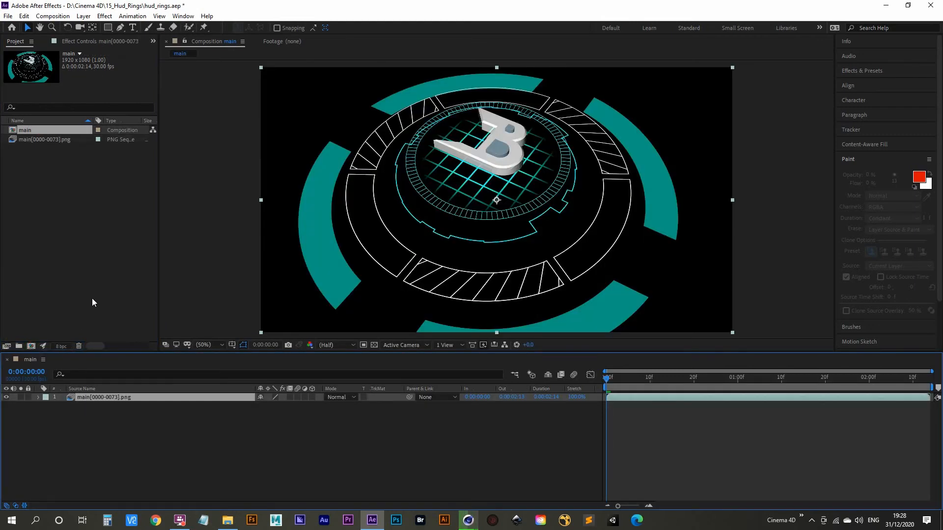
click(57, 16)
click(93, 42)
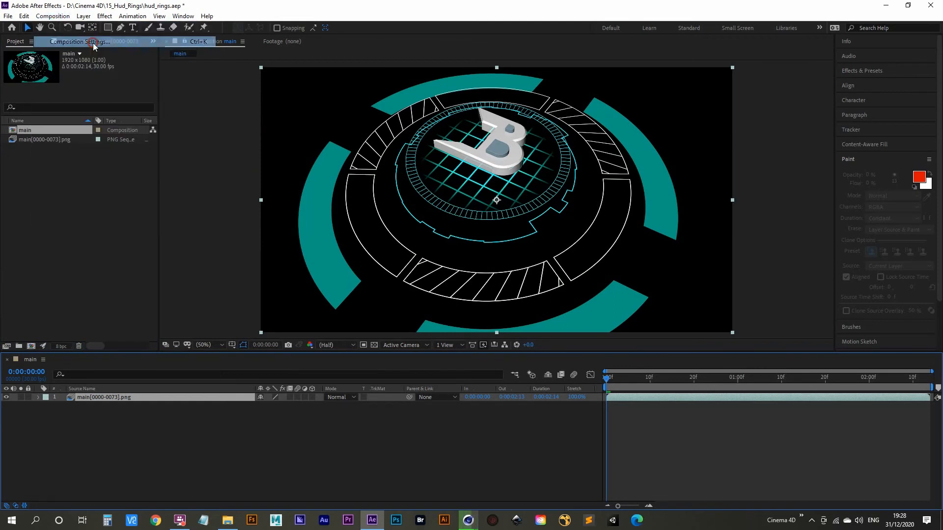
drag(270, 84, 486, 89)
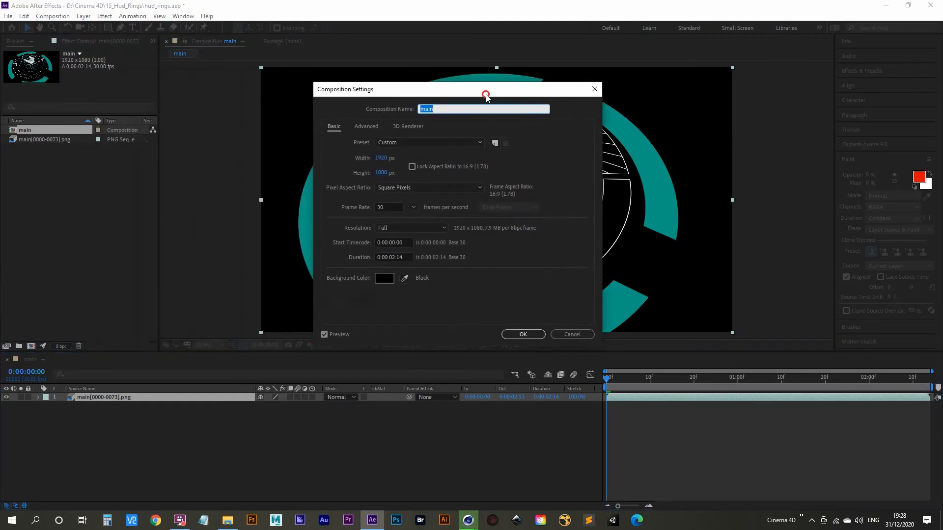
click(392, 208)
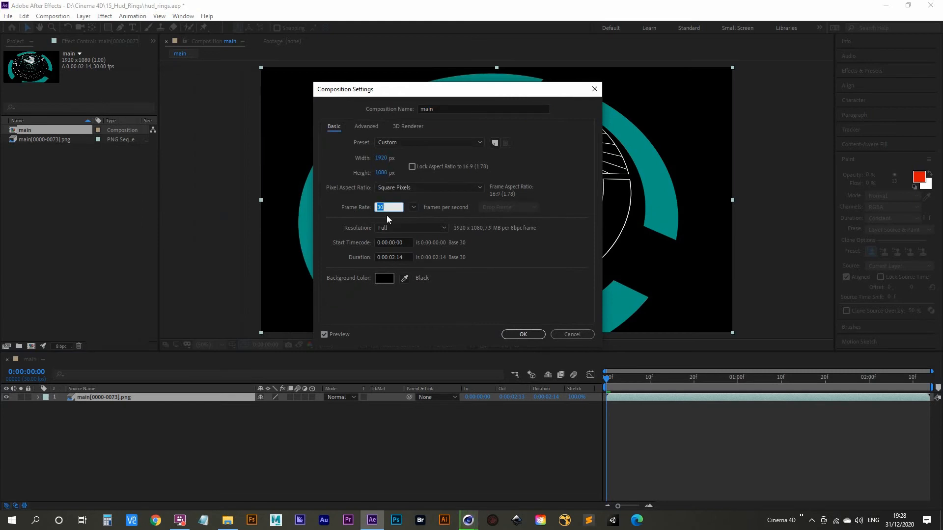
click(396, 258)
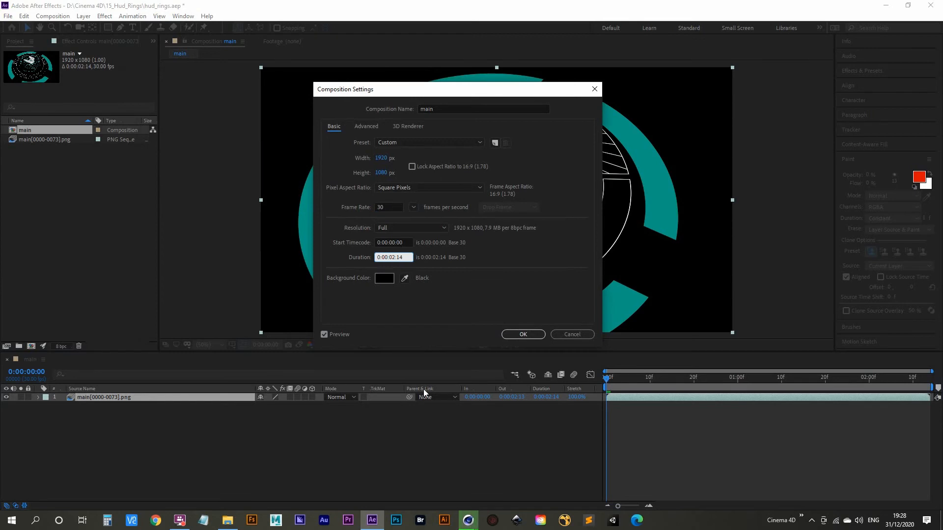
key(Return)
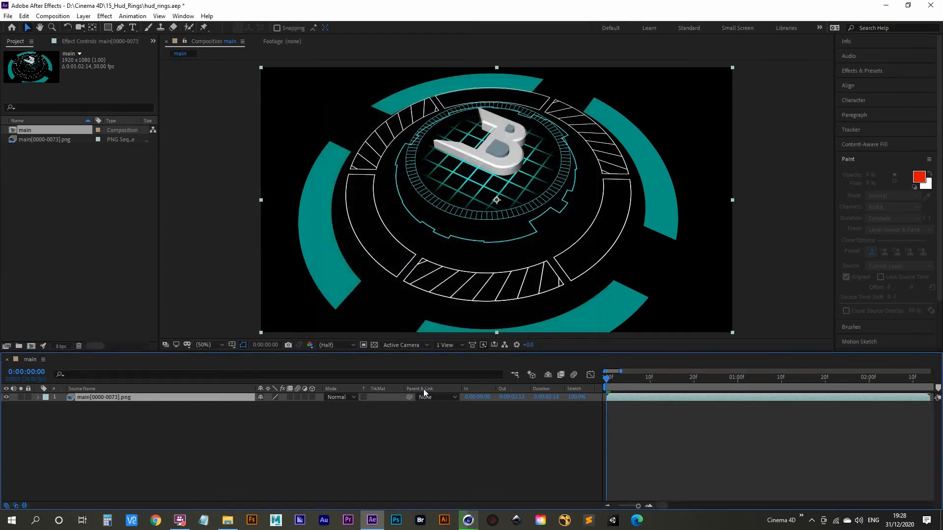
drag(619, 372, 777, 372)
click(44, 205)
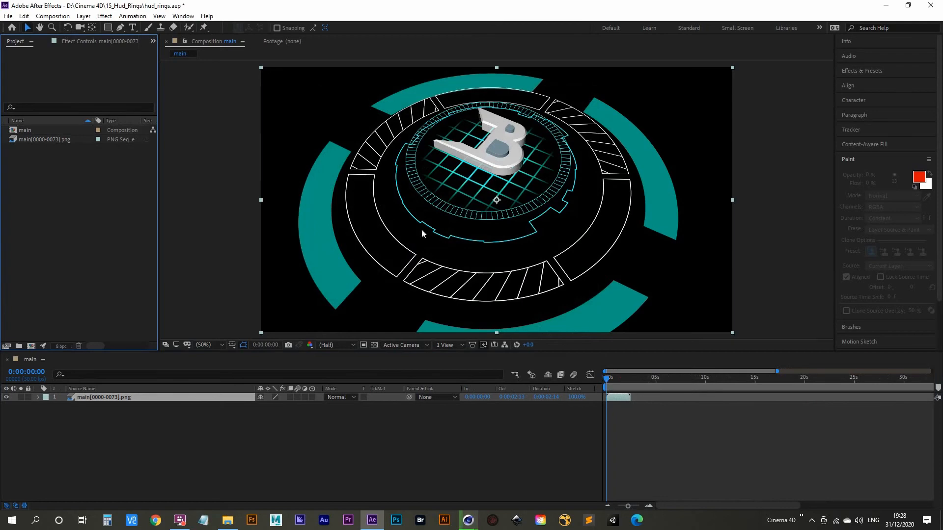
Scrub and play the main footage to preview the ring animation, and return to the first frame.
drag(608, 378, 627, 381)
key(space)
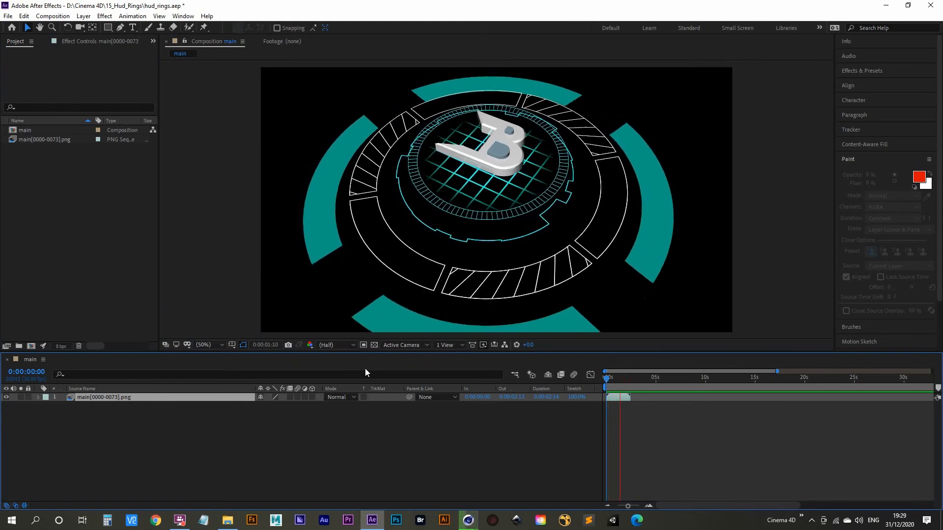
key(space)
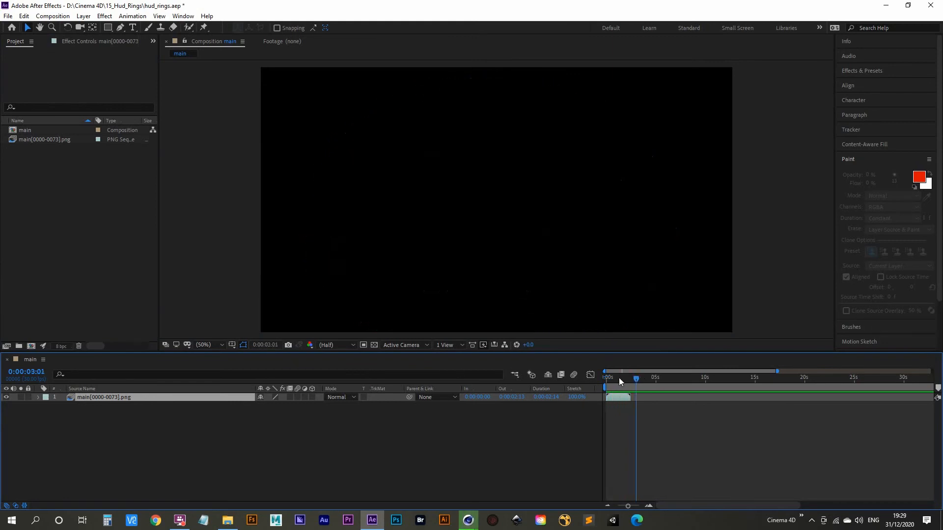
drag(620, 380, 540, 378)
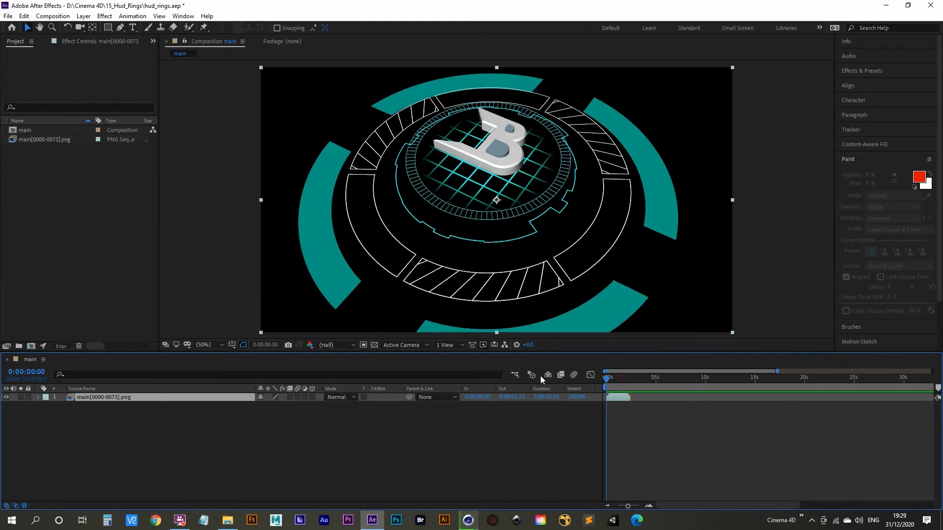
Import the buffers_object_1 frames from the object_buffers folder as a PNG sequence.
double_click(53, 234)
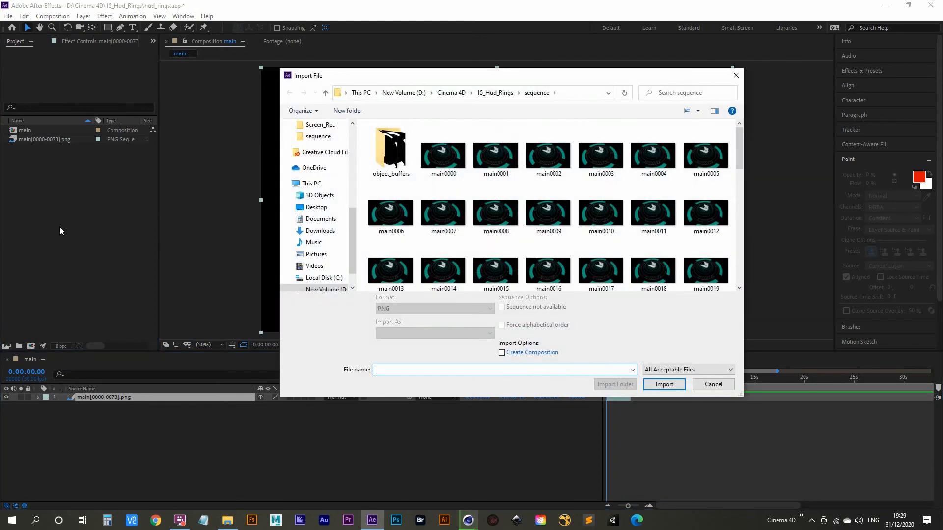
double_click(391, 151)
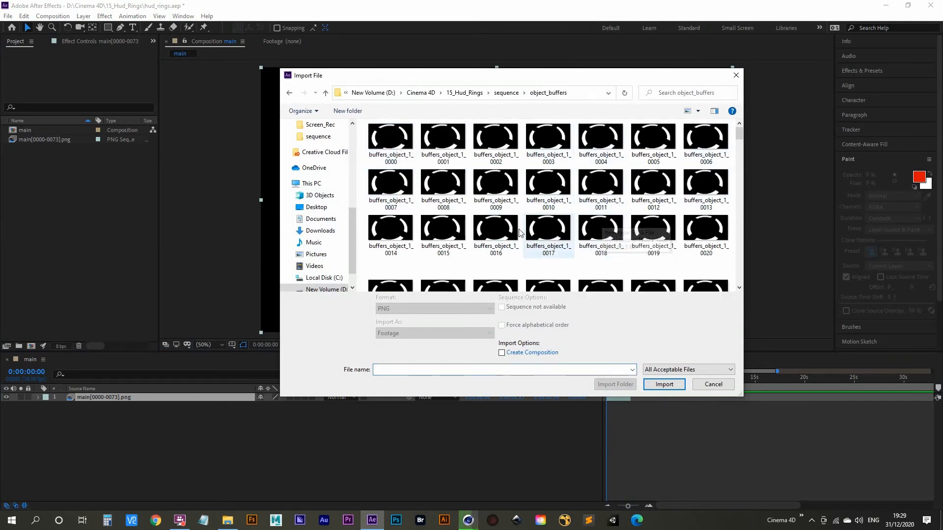
click(502, 140)
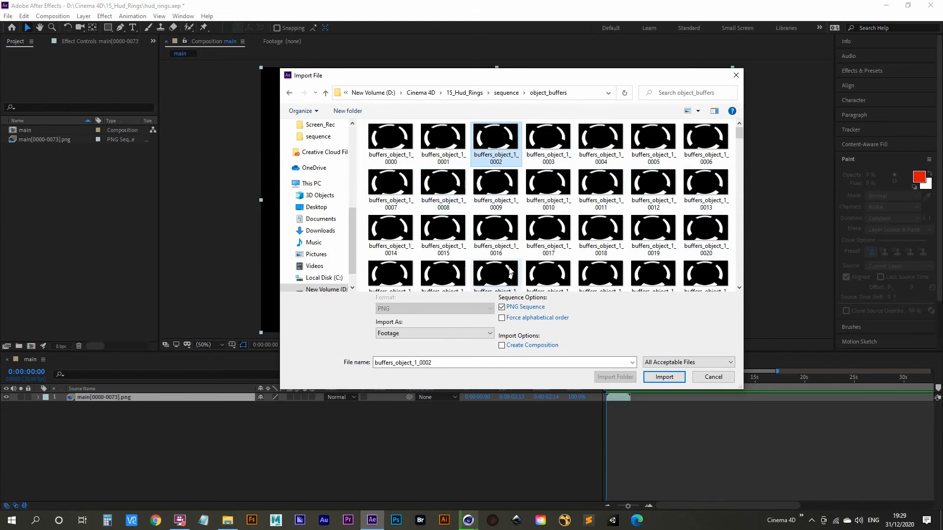
drag(739, 133, 738, 227)
scroll(690, 196, up, 8)
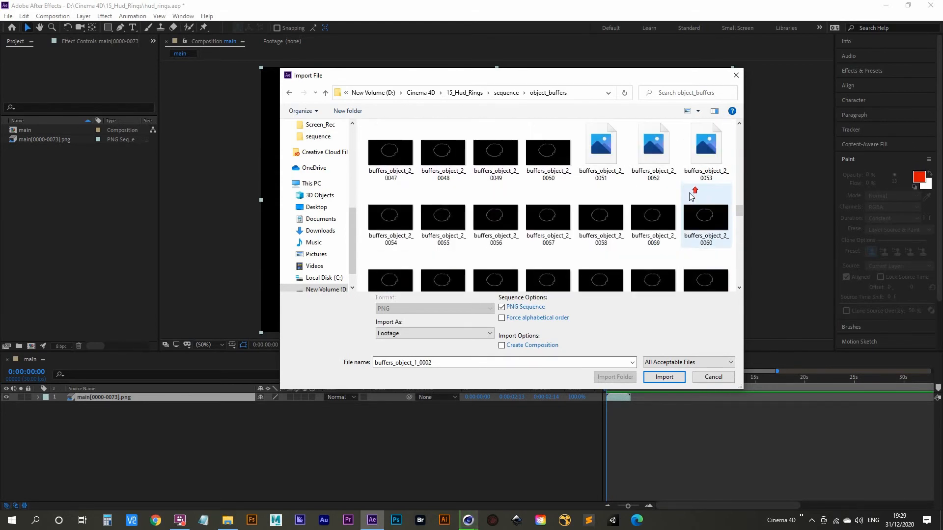
scroll(648, 205, up, 4)
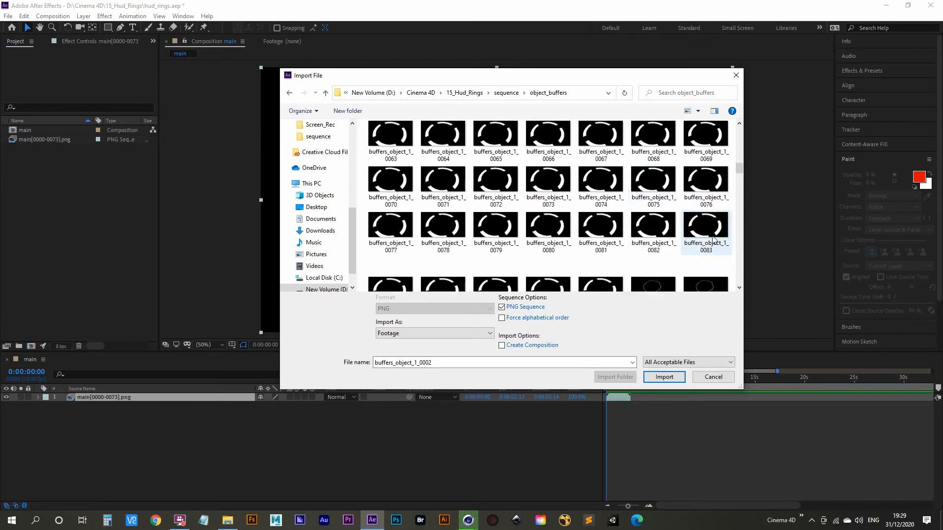
click(441, 181)
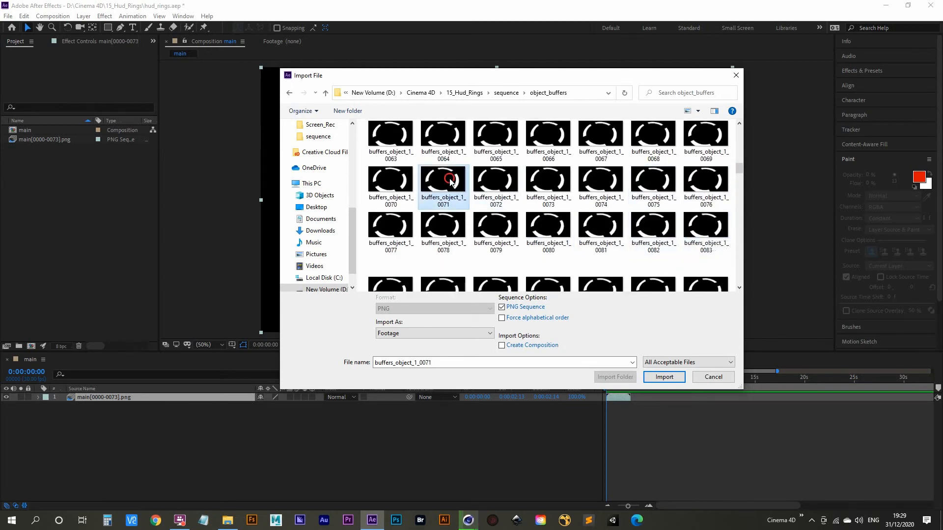
click(661, 379)
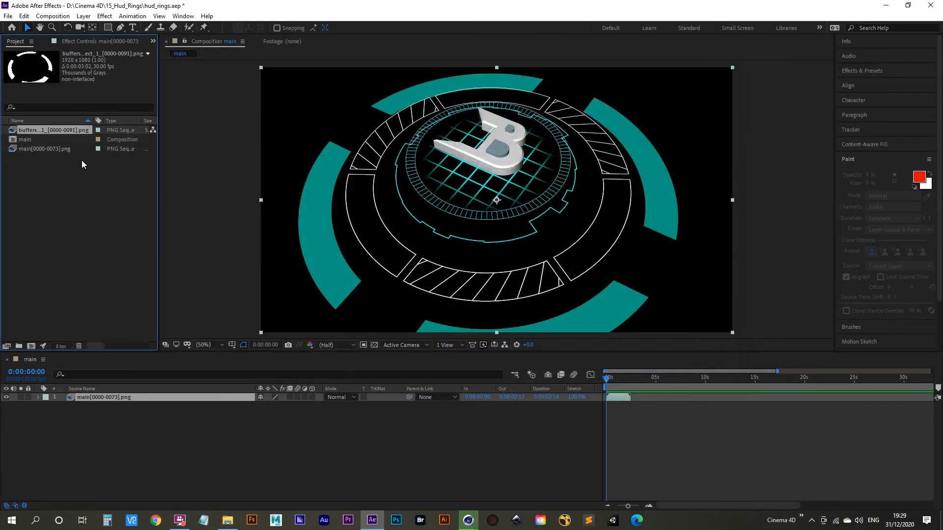
Place the buffers_object_1 sequence above the main layer and preview it over a work area shortened to the main footage's length.
drag(39, 131, 90, 398)
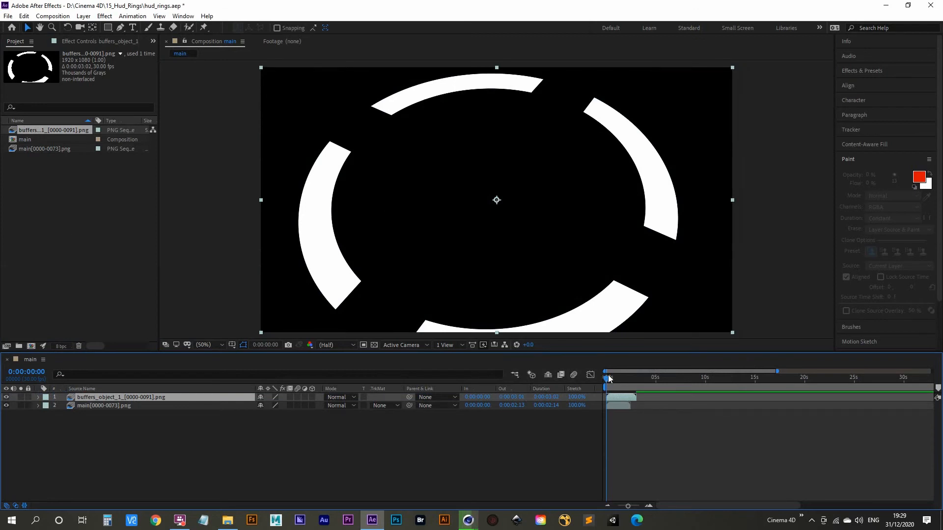
drag(613, 380, 627, 379)
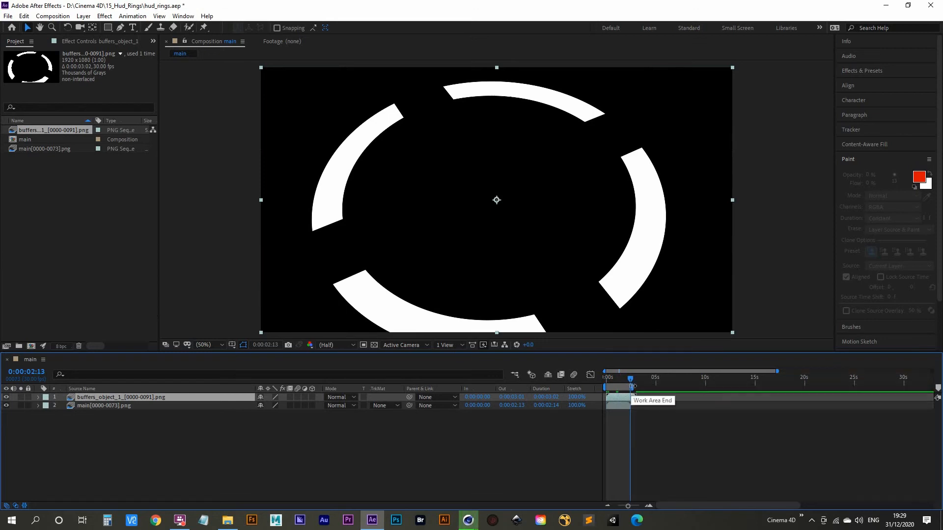
drag(630, 379, 602, 387)
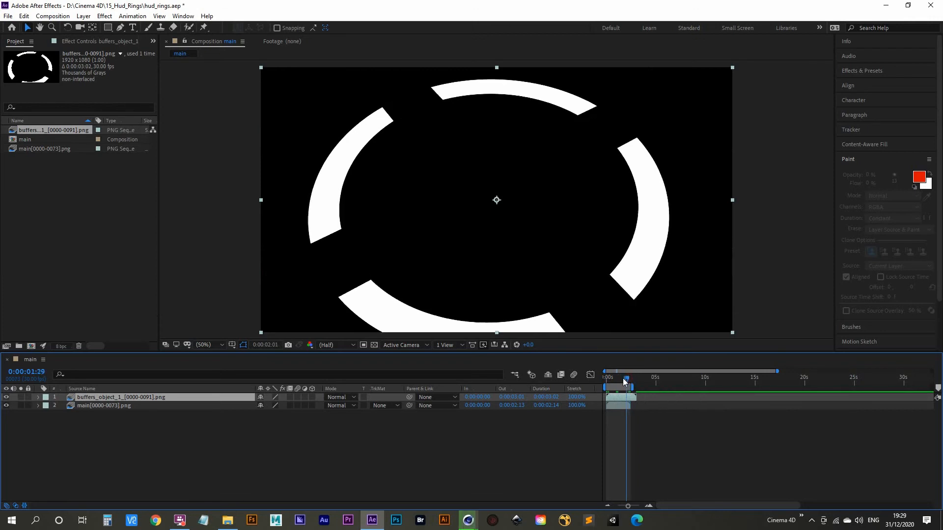
key(space)
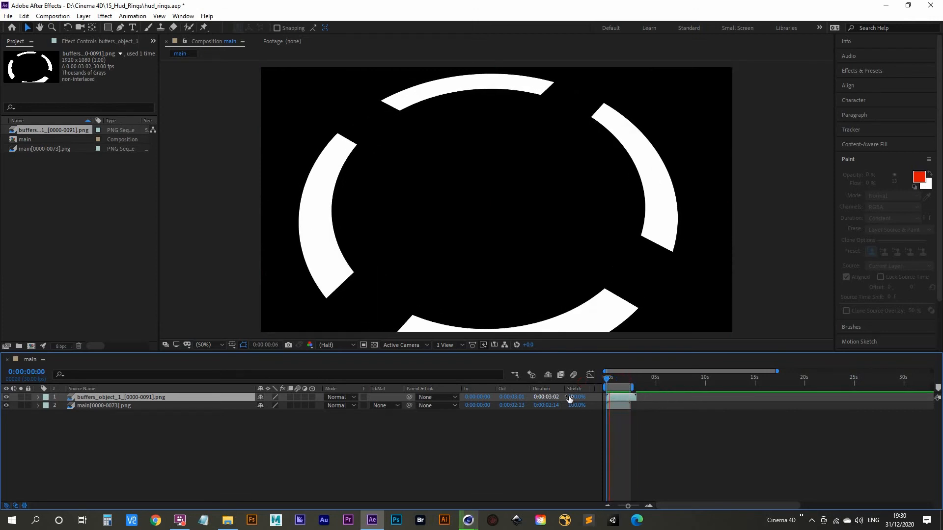
key(space)
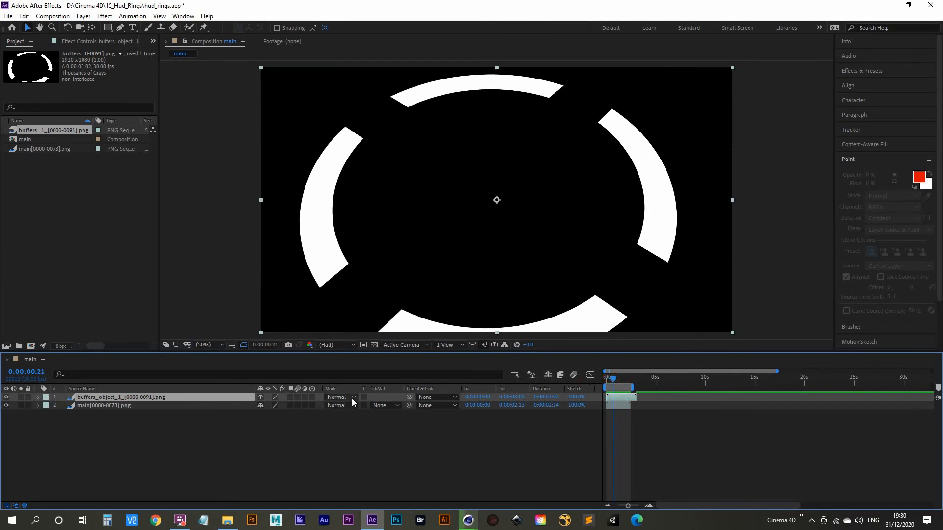
Set the buffers_object_1 layer's blending mode to Screen and apply the Tint effect to it.
click(337, 397)
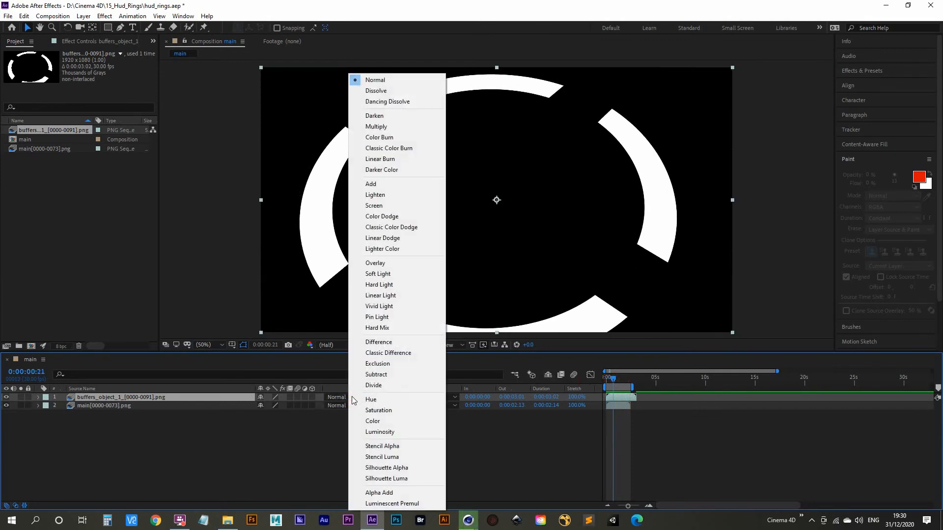
click(381, 206)
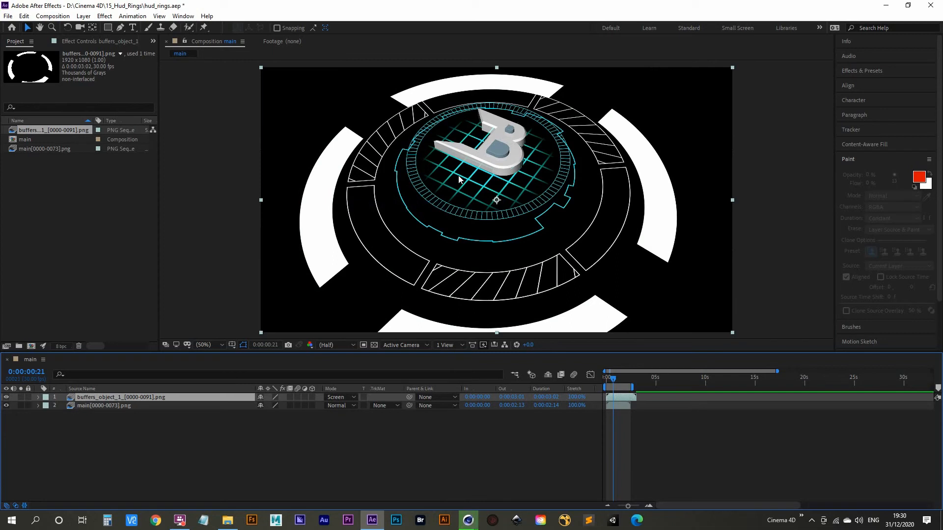
click(866, 72)
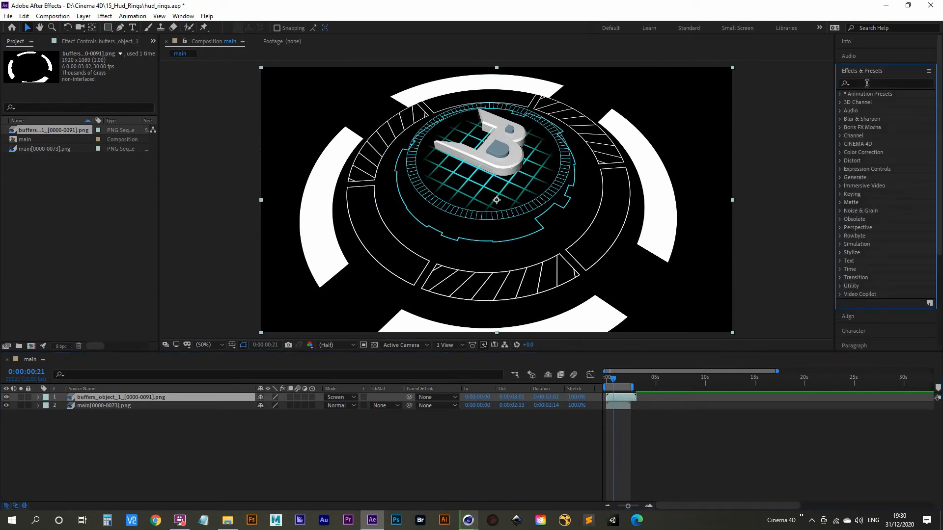
click(867, 84)
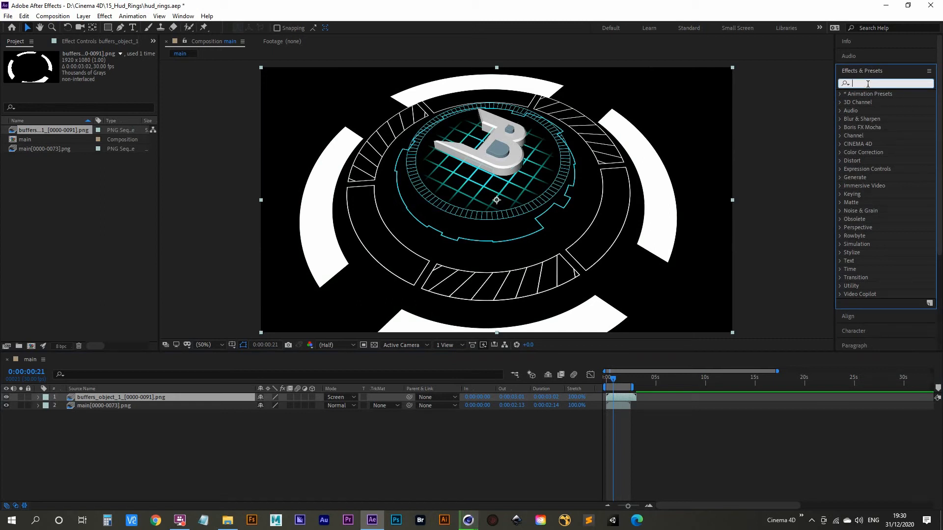
text(tint)
click(876, 129)
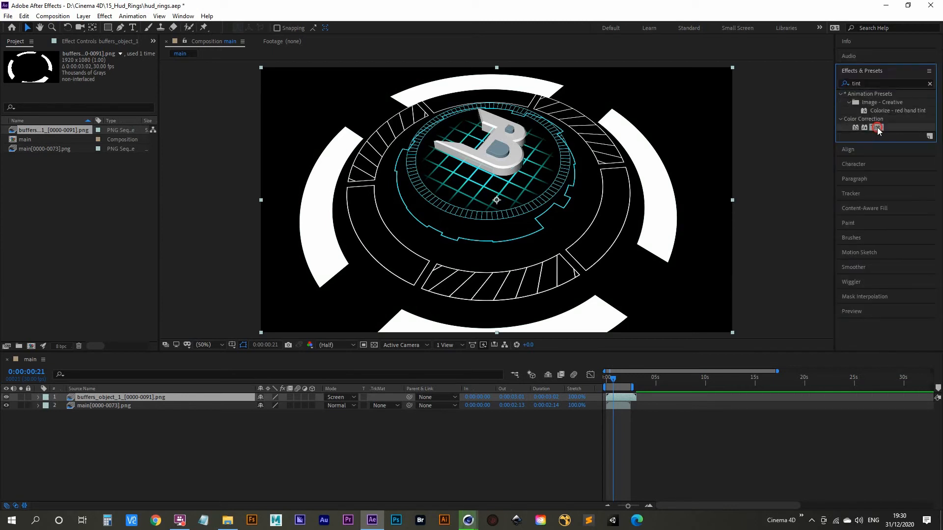
drag(877, 130, 120, 400)
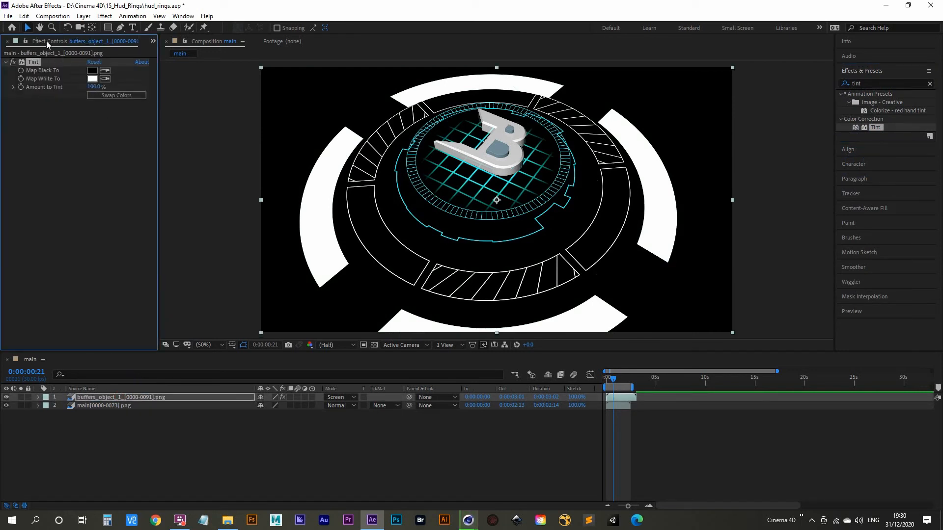
Set the Tint effect's Map White To colour to the grey-blue 748C98 sampled from the logo in the composition.
drag(48, 44, 166, 81)
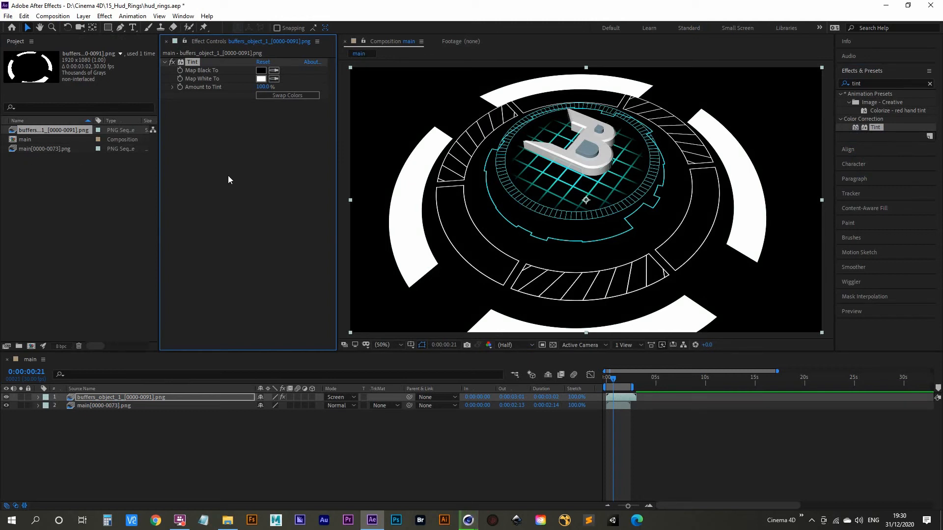
click(261, 80)
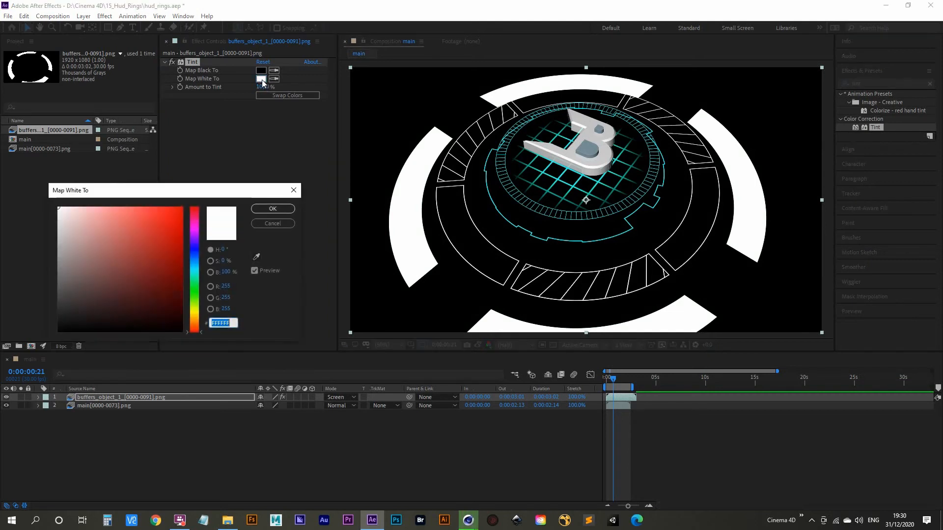
drag(225, 197, 251, 153)
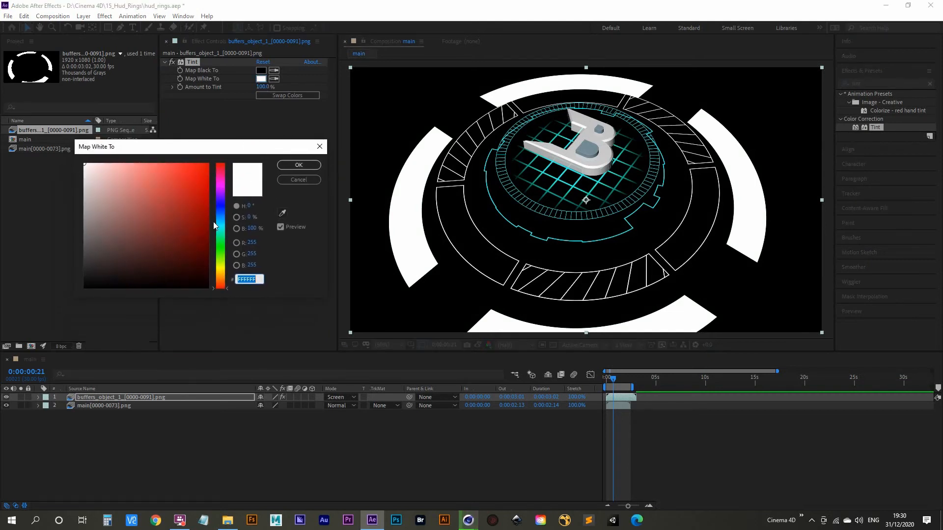
click(284, 214)
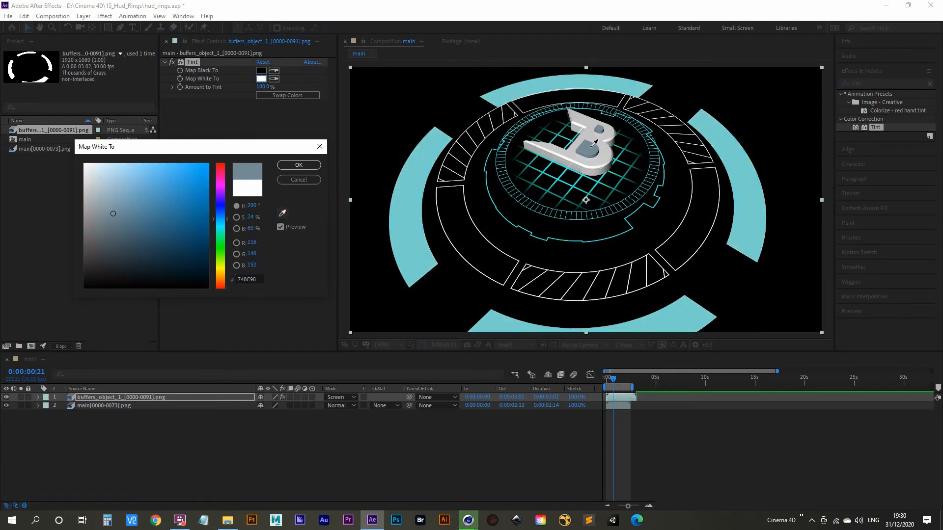
click(594, 143)
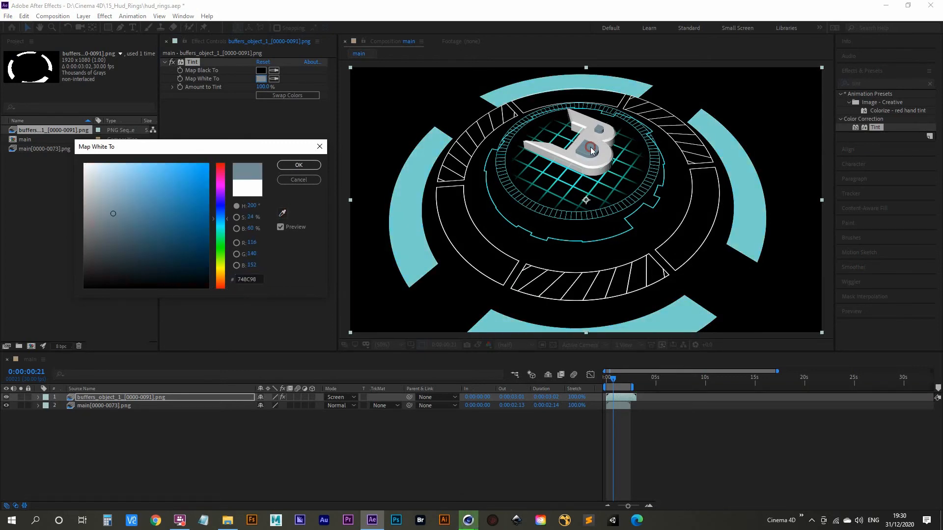
click(300, 165)
Find the Glow effect and apply it to the buffers_object_1 layer.
click(878, 83)
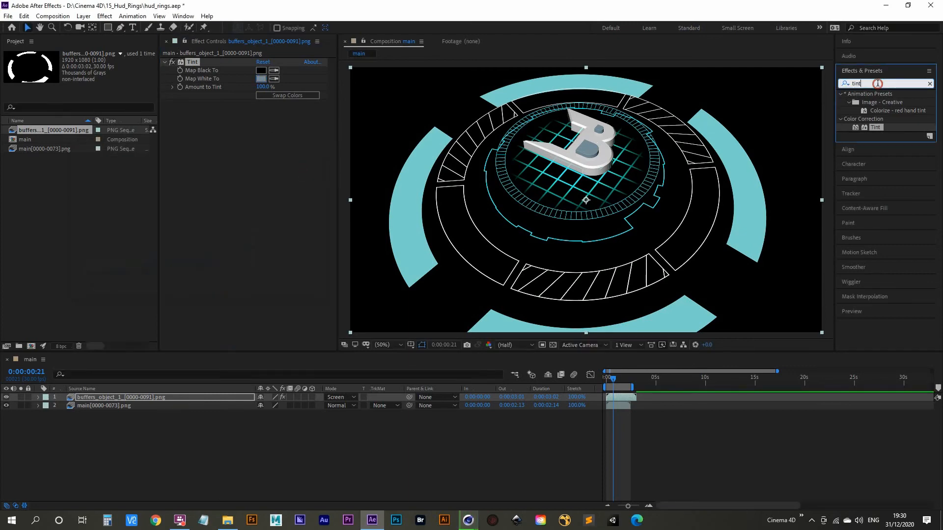
key(ctrl+a)
text(glow)
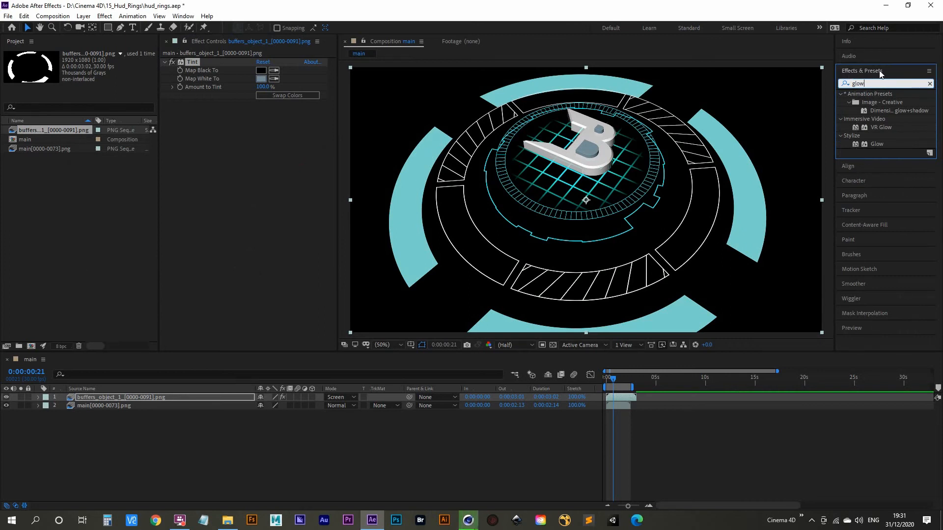
click(189, 18)
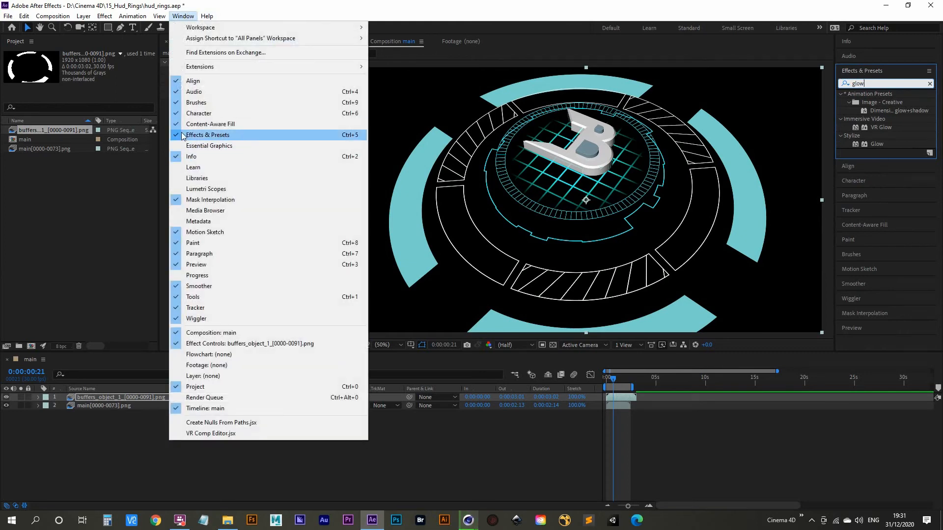
click(181, 18)
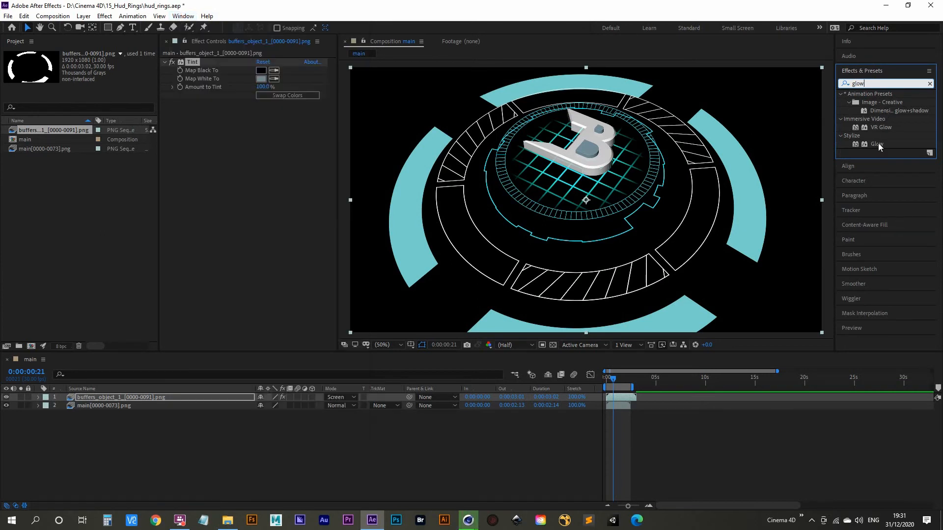
drag(878, 146, 141, 400)
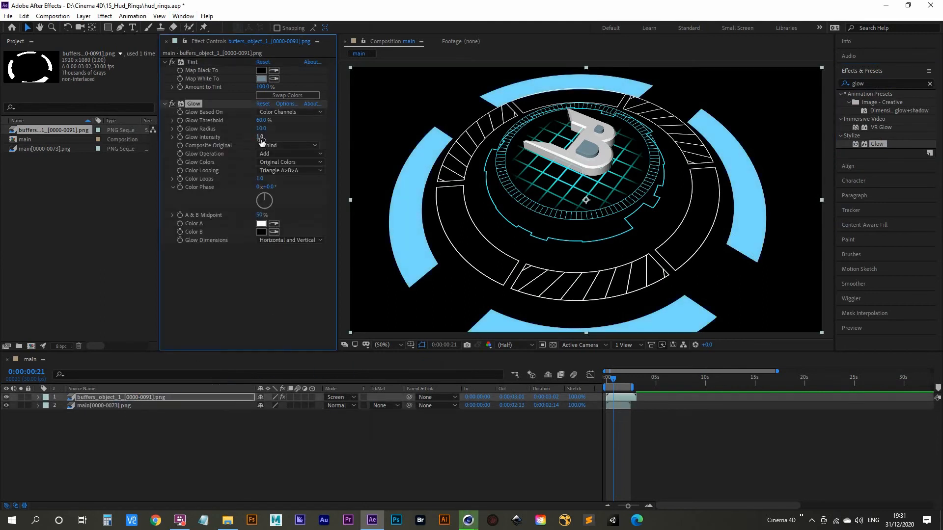
Set the Glow Intensity to 4.0 and the Glow Radius to 94.0 on the buffers_object_1 layer.
drag(260, 139, 291, 127)
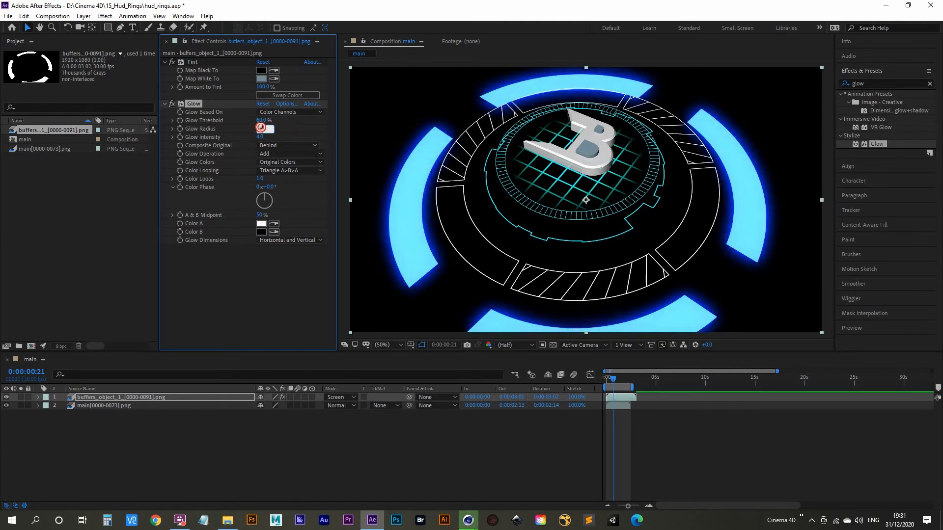
click(263, 130)
mouse_move(263, 130)
mouse_down()
mouse_move(281, 125)
mouse_move(240, 127)
mouse_move(260, 126)
mouse_up()
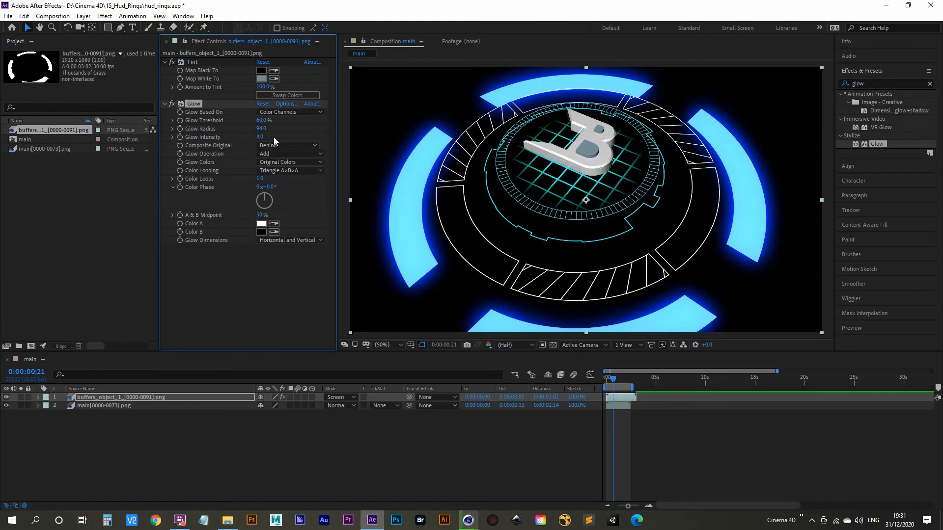
Apply Gaussian Blur to the buffers_object_1 layer with a blurriness of 27, and play the animation to preview it.
click(875, 83)
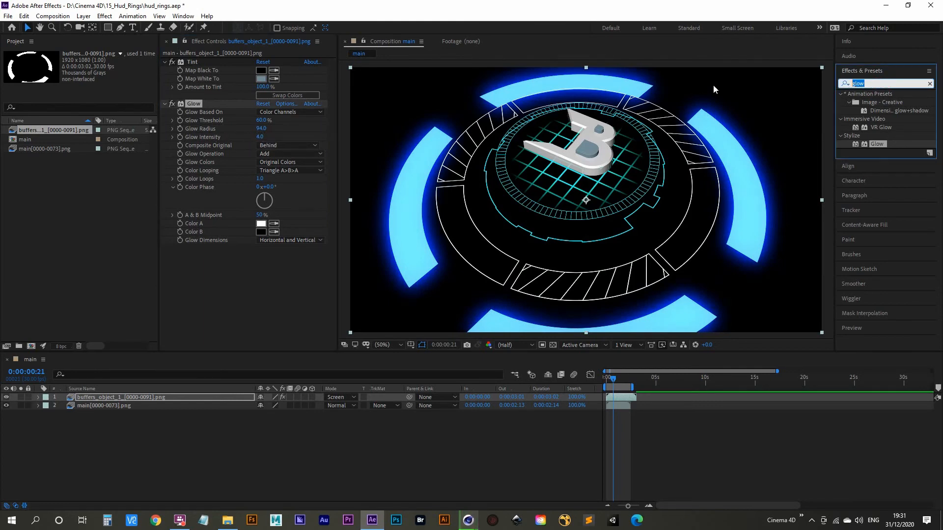
text(gaussian)
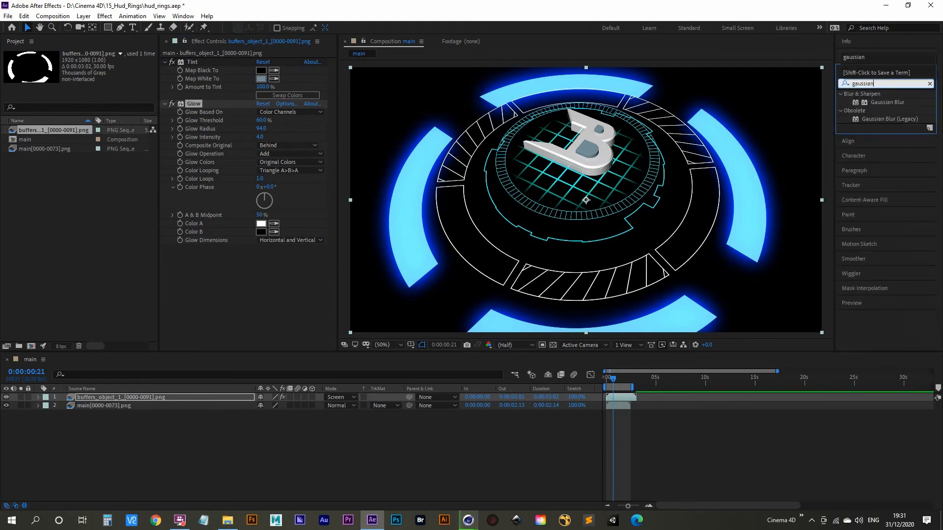
drag(888, 100, 106, 402)
drag(108, 396, 108, 396)
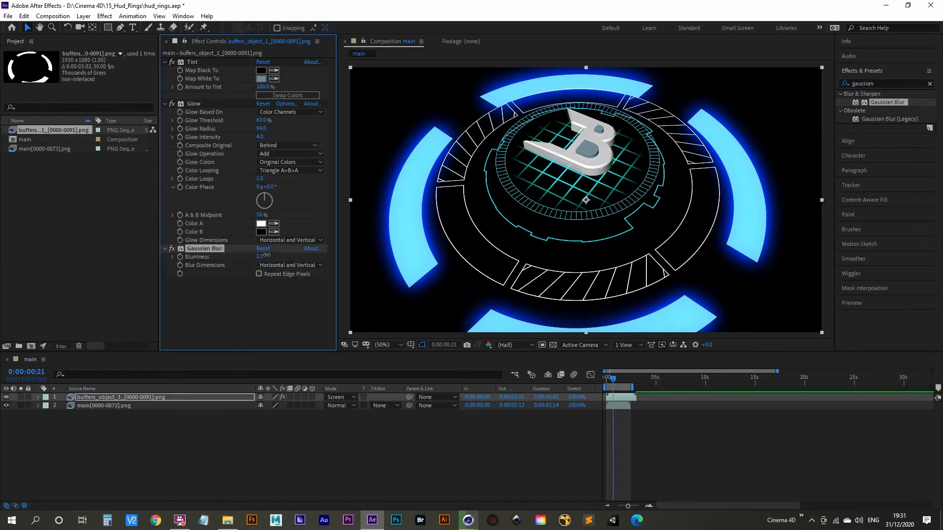
mouse_move(259, 256)
mouse_down()
mouse_move(614, 246)
mouse_move(127, 251)
mouse_move(236, 253)
mouse_move(223, 259)
mouse_move(271, 247)
mouse_up()
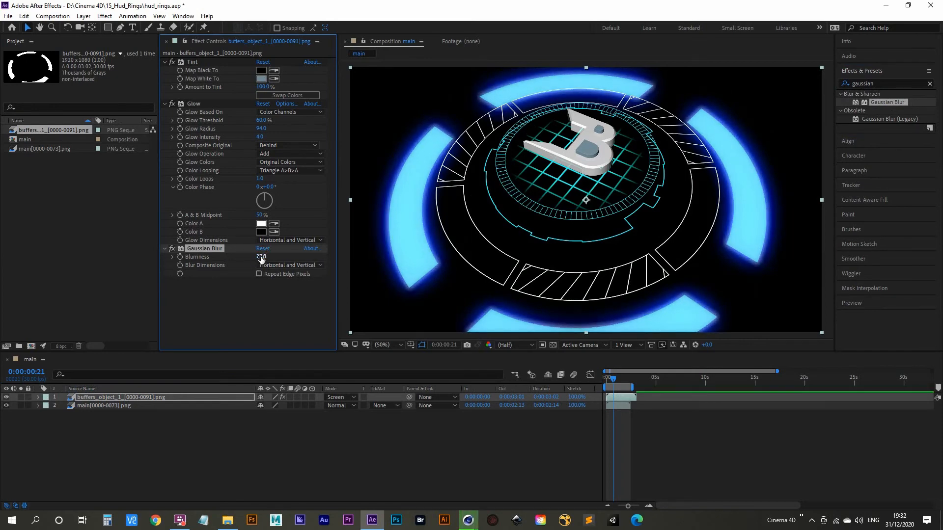
click(261, 256)
text(27)
key(Return)
key(space)
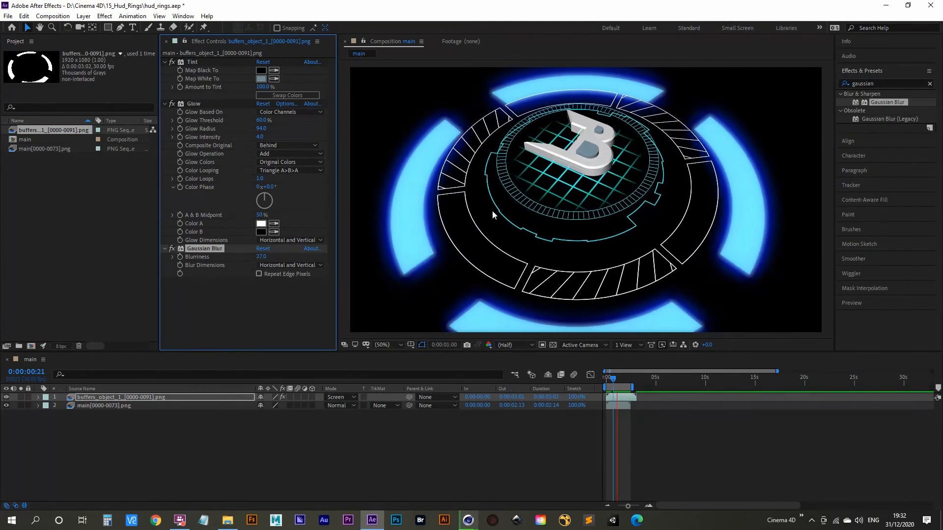
key(space)
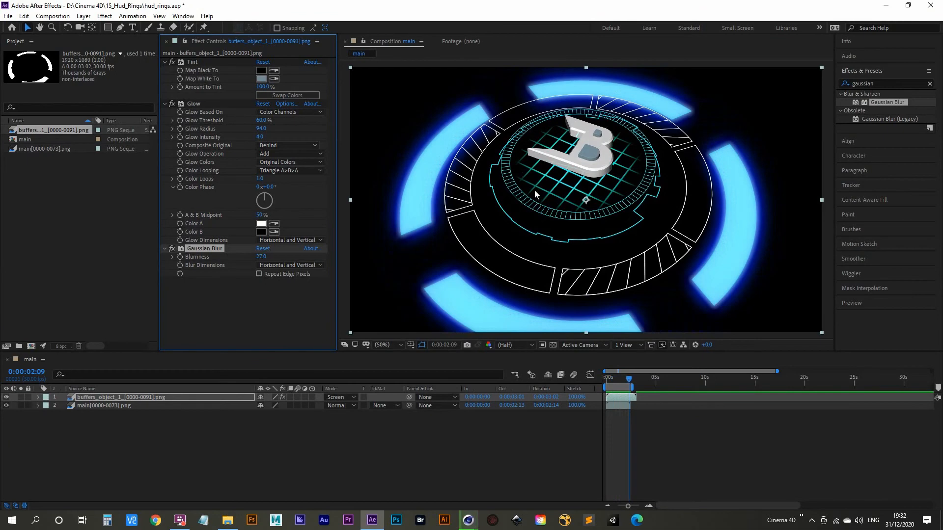
Import the buffers_object_2 frames from the object_buffers folder as a PNG sequence.
double_click(55, 204)
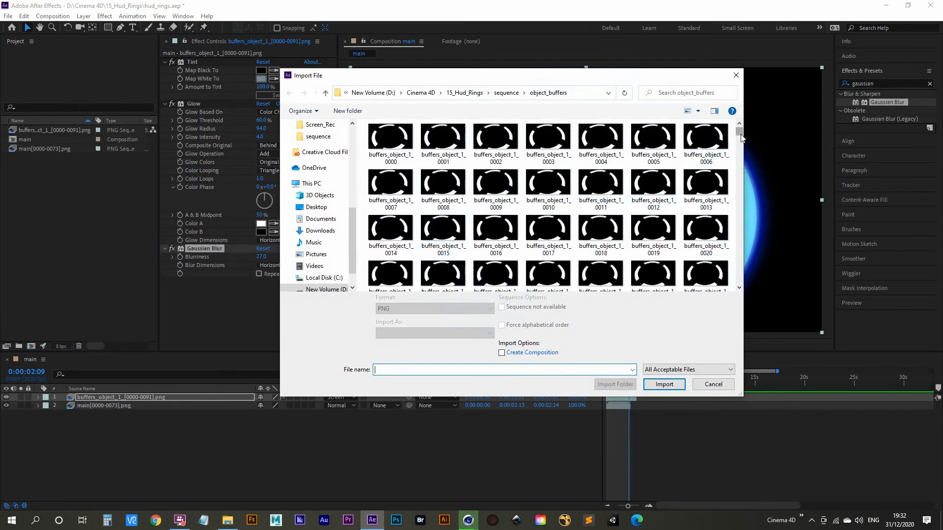
drag(739, 132, 741, 196)
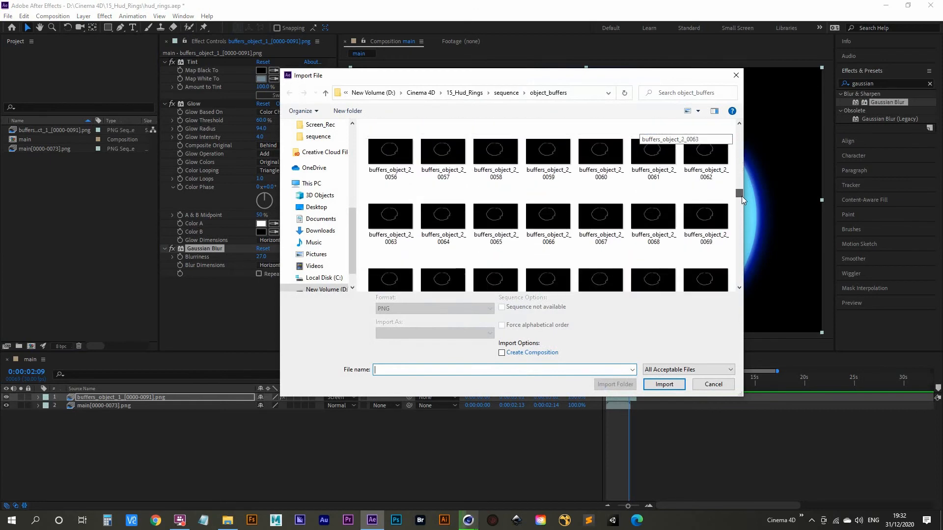
click(693, 228)
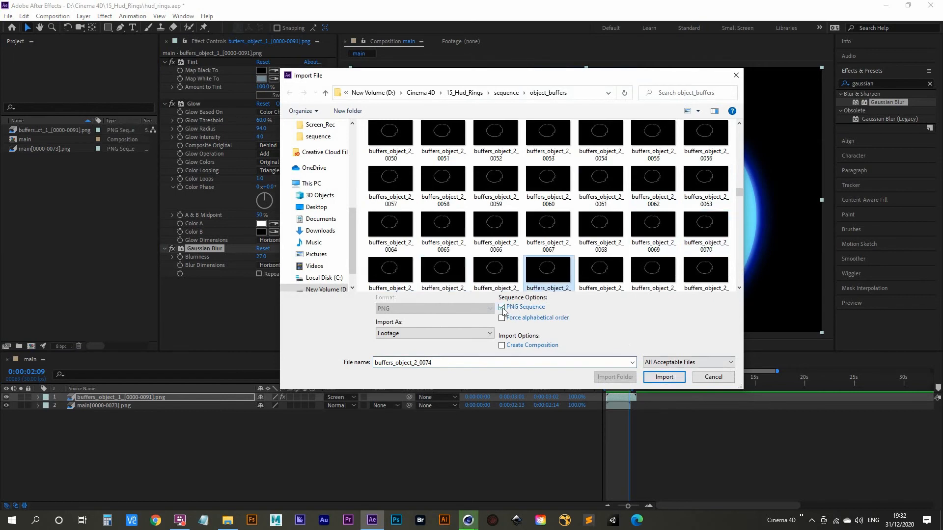
click(664, 377)
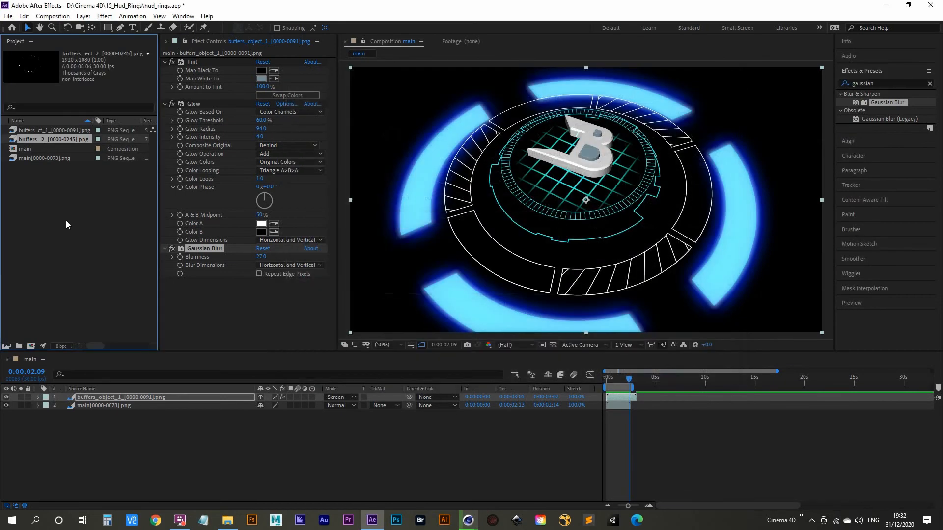
mouse_move(46, 141)
mouse_down()
mouse_move(93, 394)
mouse_move(44, 141)
mouse_up()
Select and copy the Tint, Glow and Gaussian Blur effects of the buffers_object_1 layer.
click(192, 61)
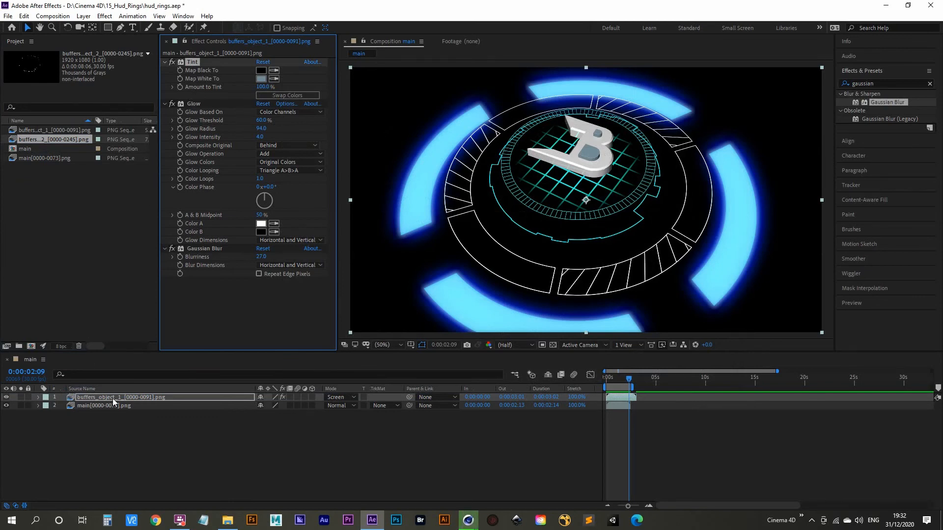
click(191, 103)
click(199, 248)
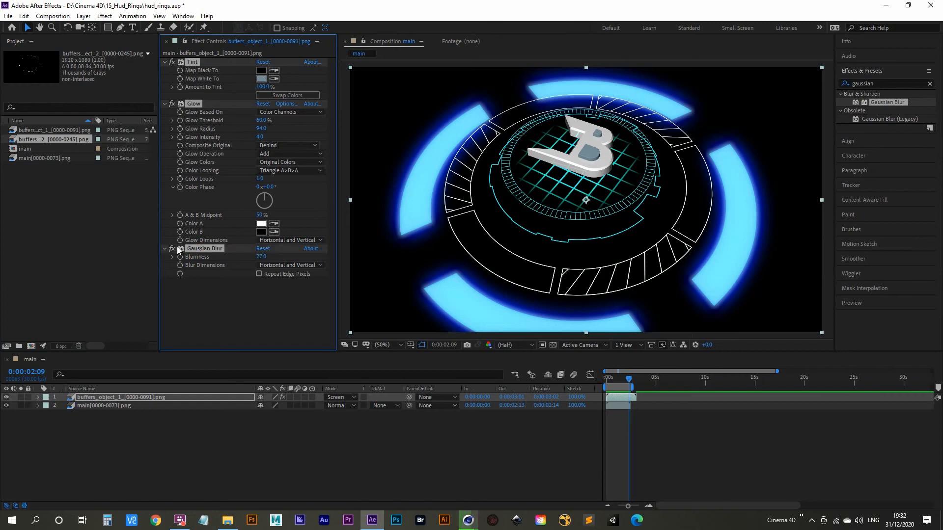
Place the buffers_object_2 sequence above the other layers and set its blending mode to Screen.
click(39, 129)
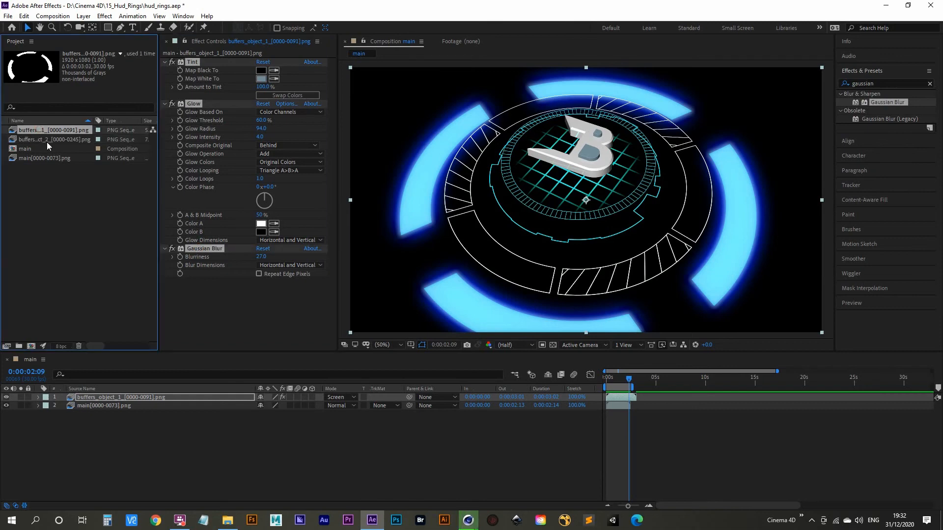
drag(47, 140, 98, 395)
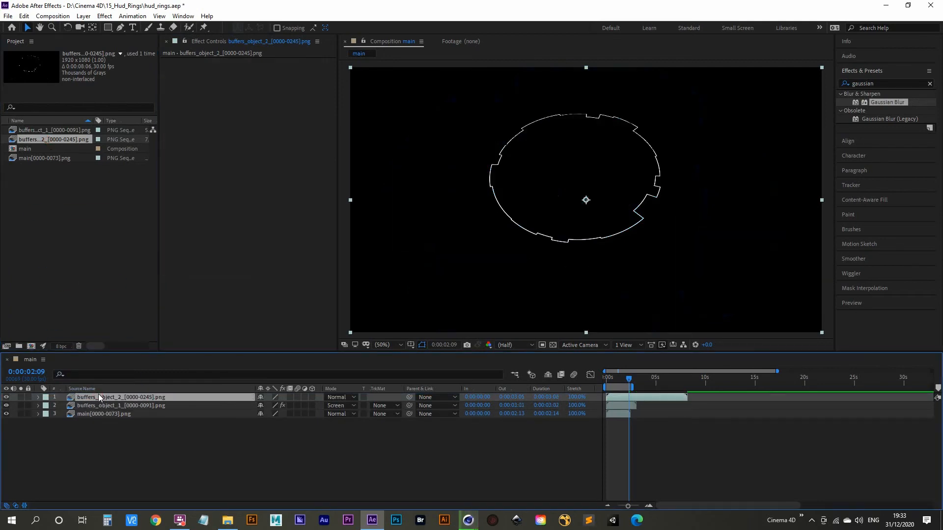
click(346, 399)
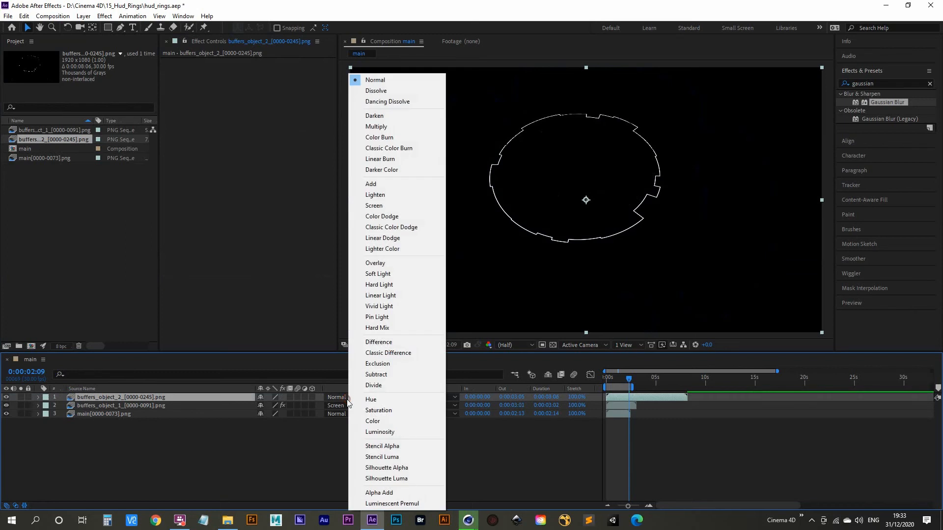
click(382, 206)
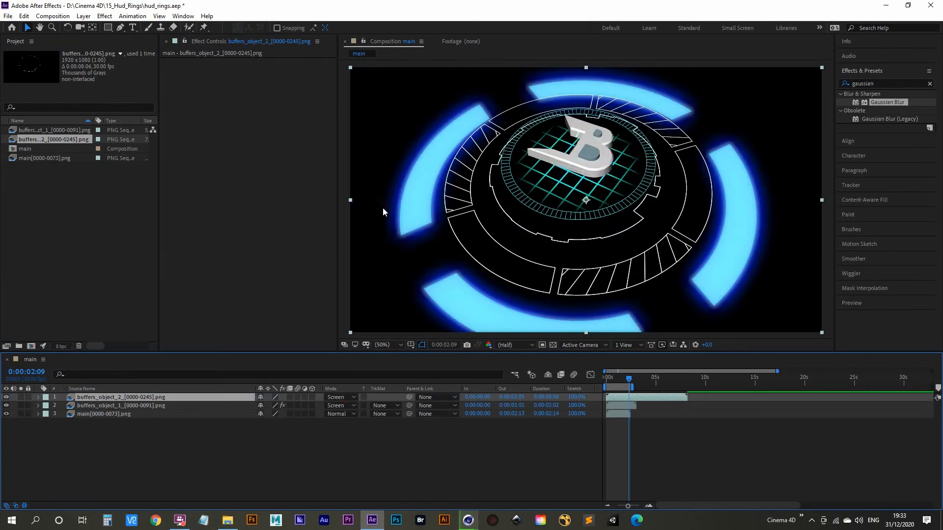
Paste the copied Tint, Glow and Gaussian Blur effects onto the buffers_object_2 layer.
click(265, 172)
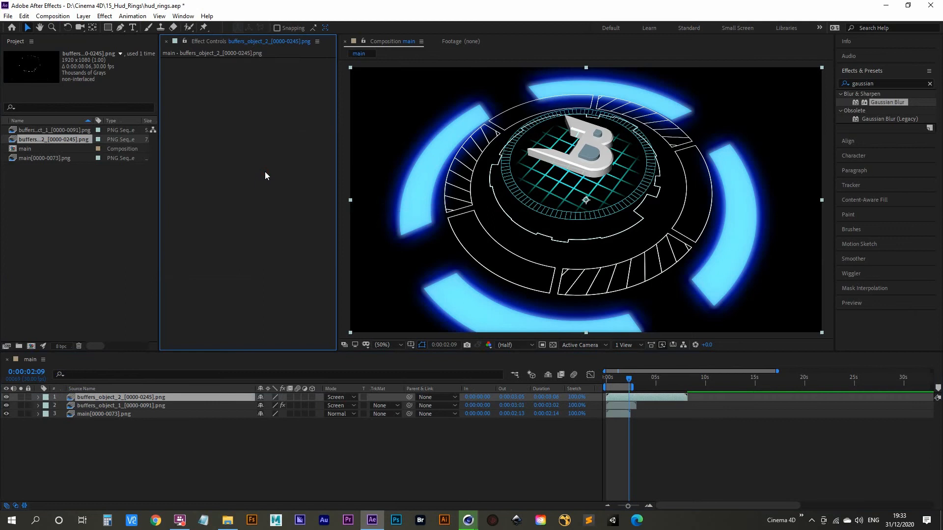
click(93, 399)
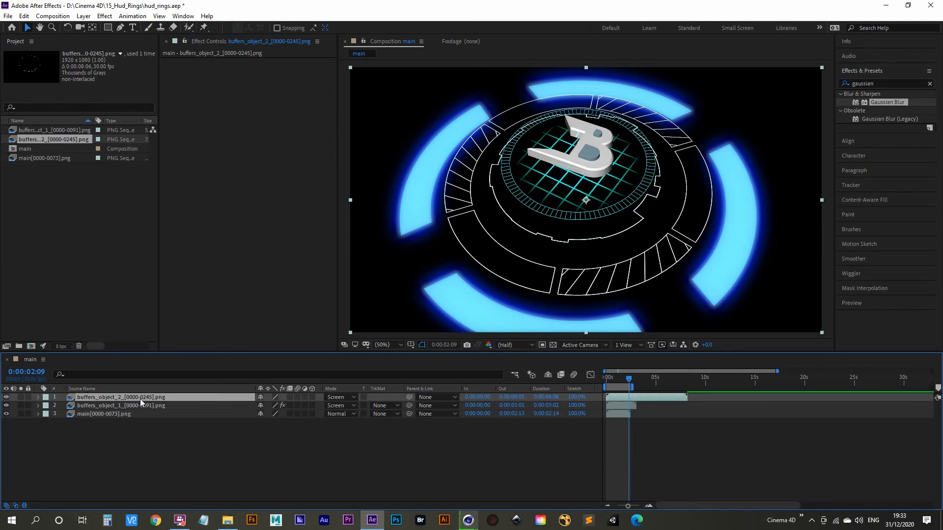
key(ctrl+v)
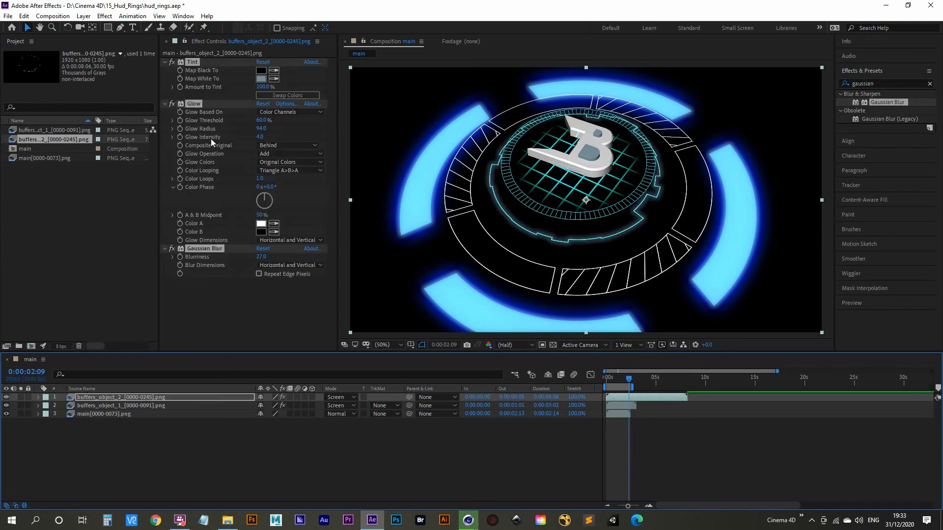
Compare the buffers_object_2 ring with and without Gaussian Blur, and leave that effect disabled.
click(206, 304)
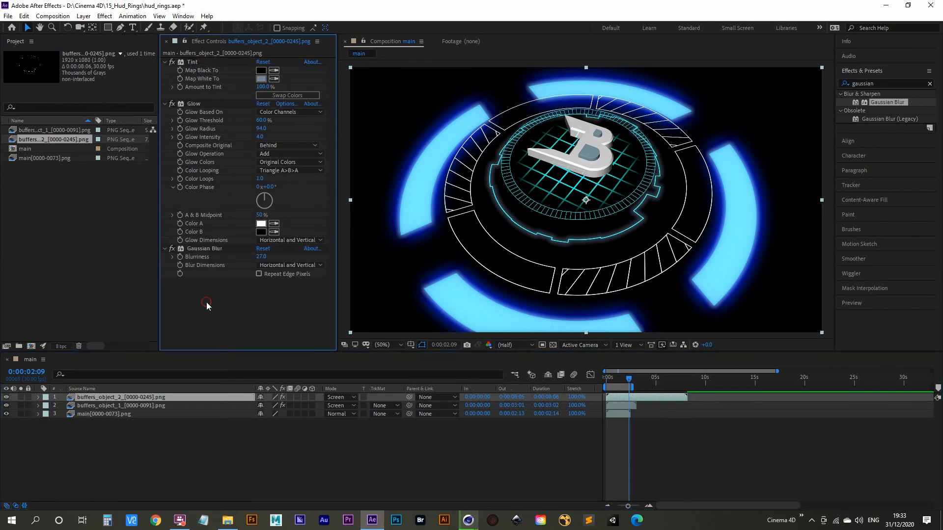
click(171, 248)
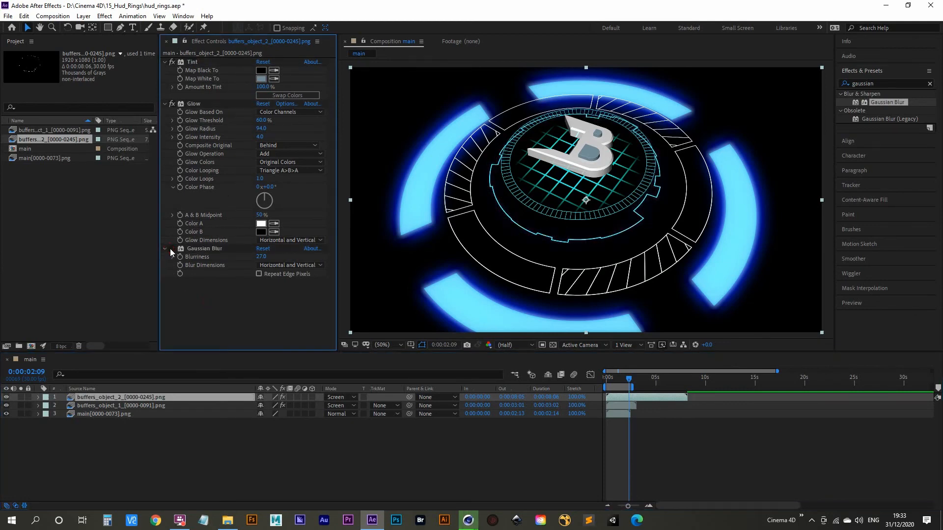
click(170, 249)
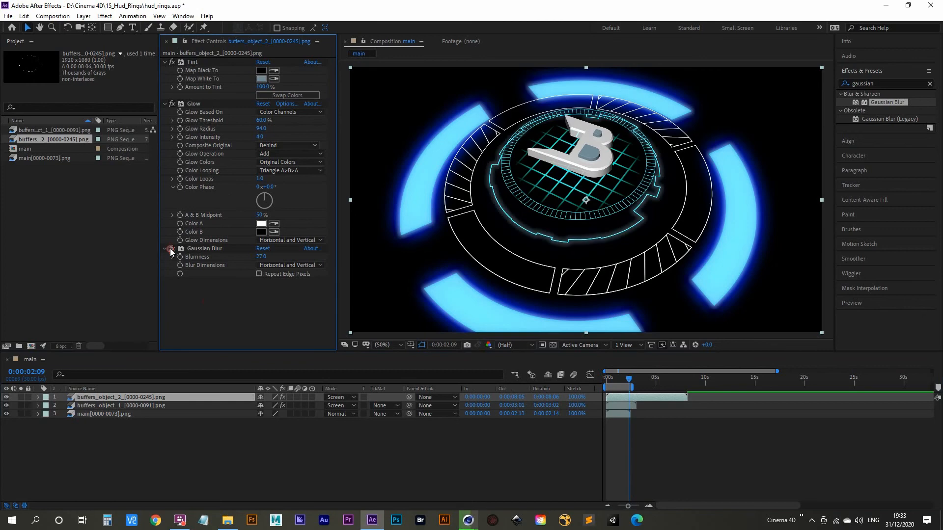
click(169, 249)
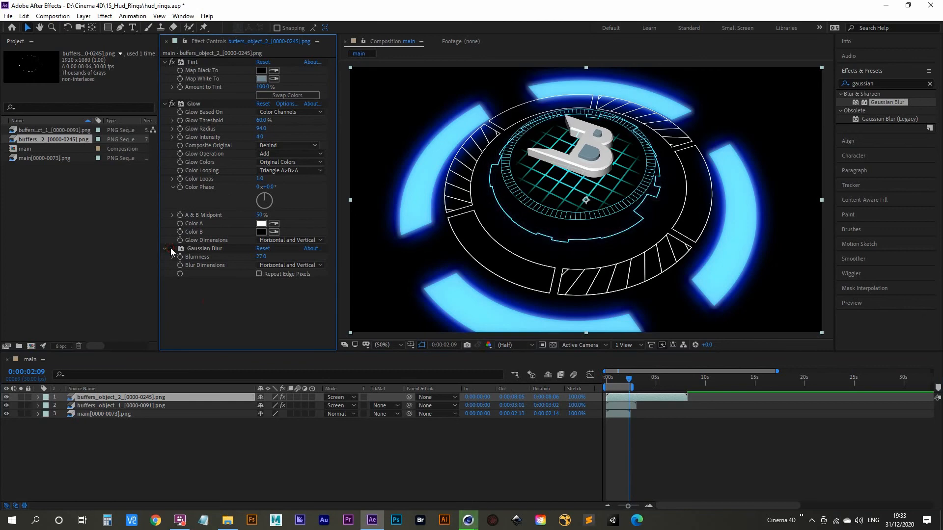
Set the Map White To color of the buffers_object_2 layer's Tint effect to red, FF0000.
click(170, 249)
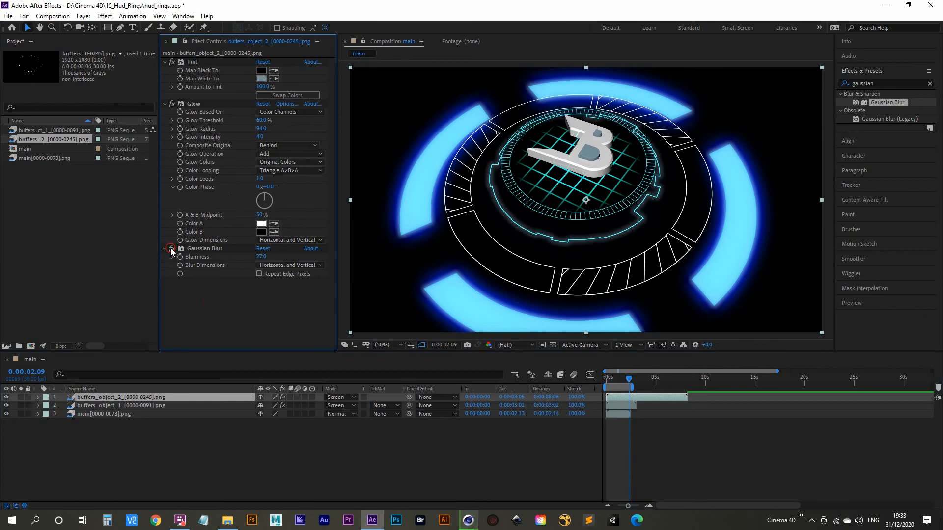
click(261, 78)
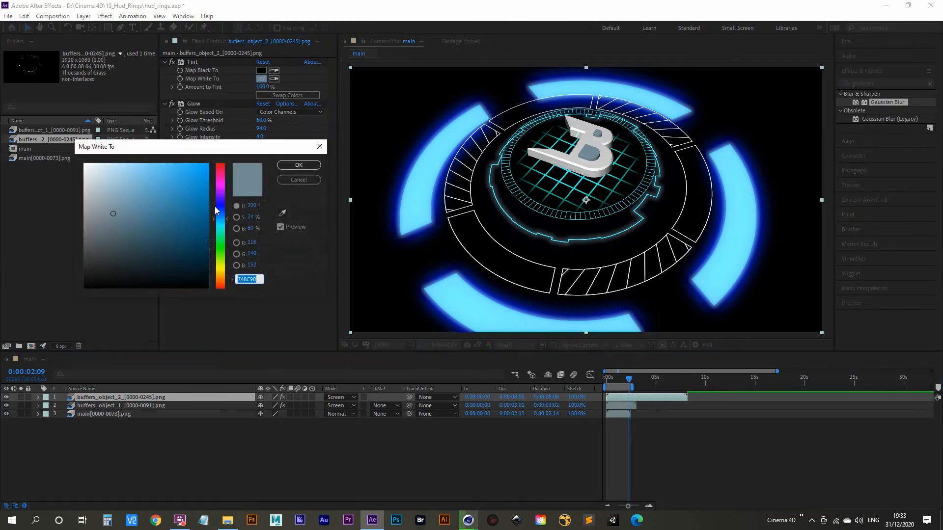
text(FF0000)
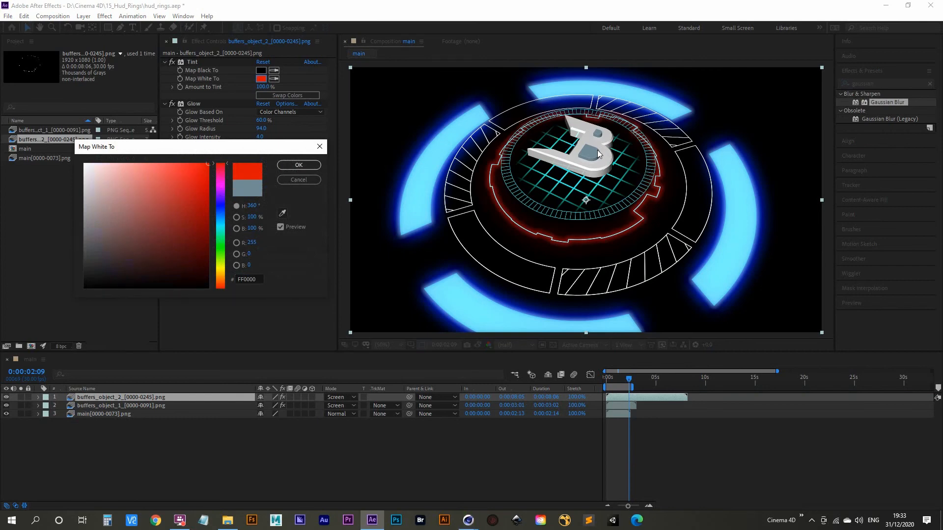
click(284, 214)
click(222, 166)
click(295, 165)
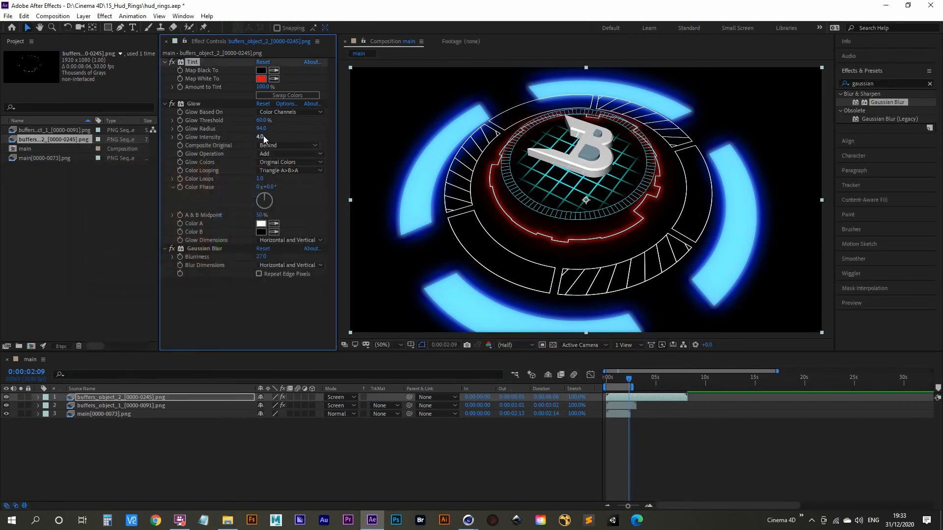
Set the Glow Radius of the buffers_object_2 layer to 12 and preview the composition from the start.
drag(264, 132, 193, 137)
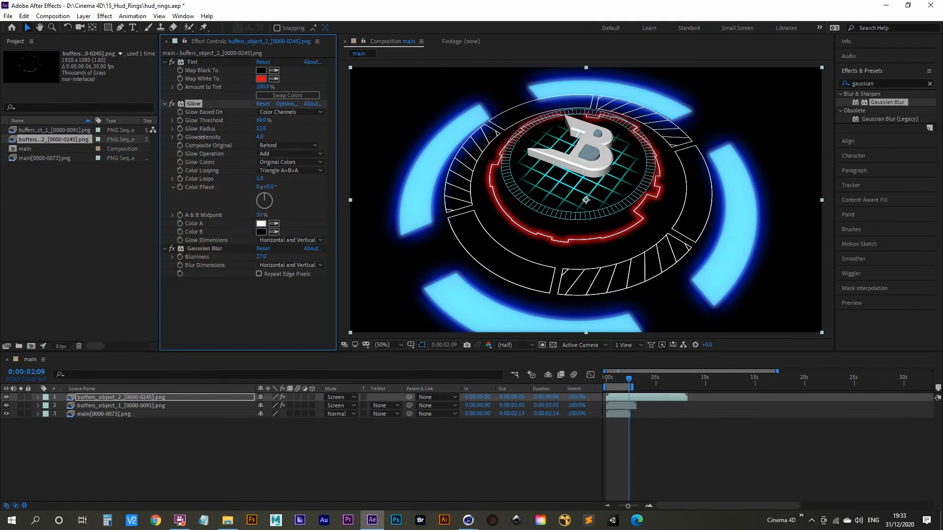
drag(628, 382, 606, 378)
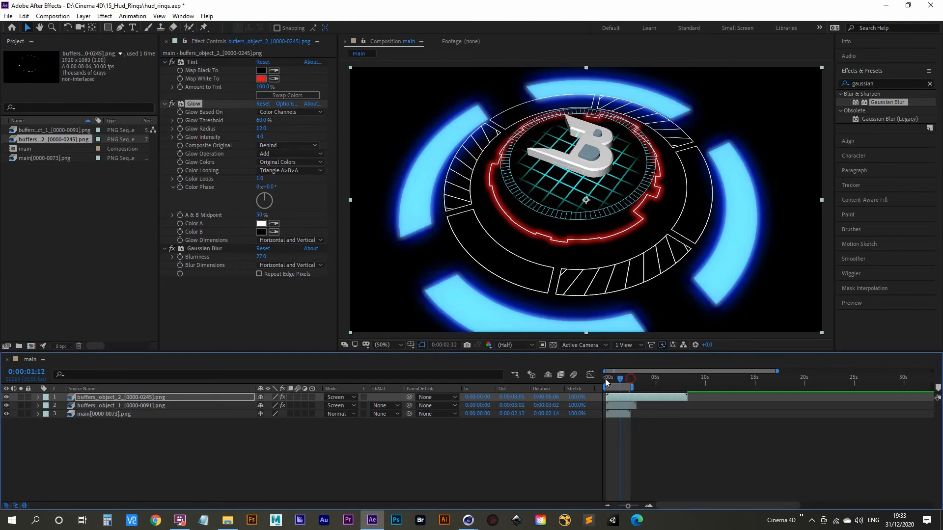
key(space)
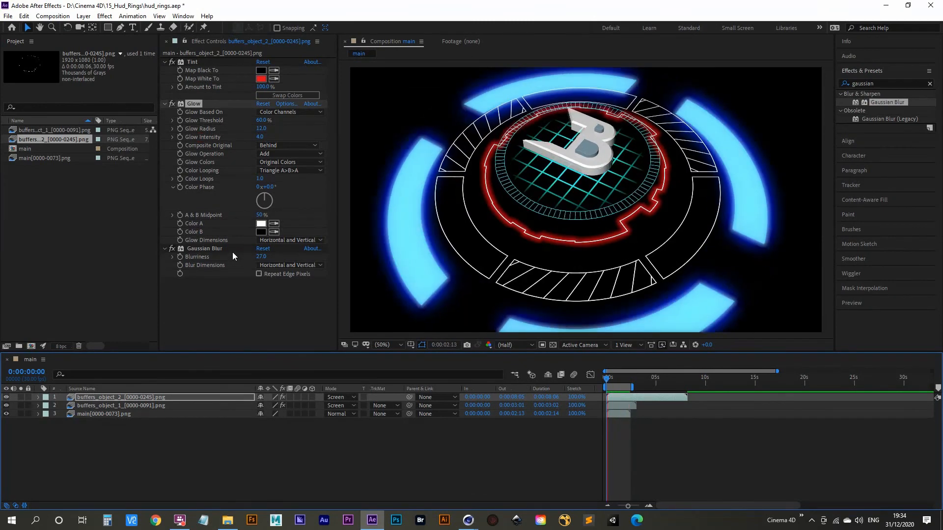
key(space)
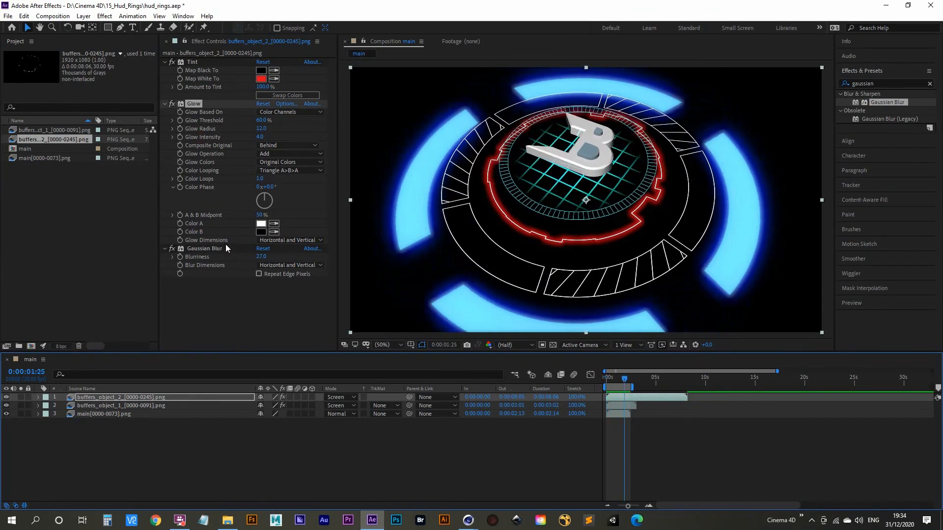
Import the buffers_object_3 files from the object_buffers folder as a PNG sequence.
double_click(51, 243)
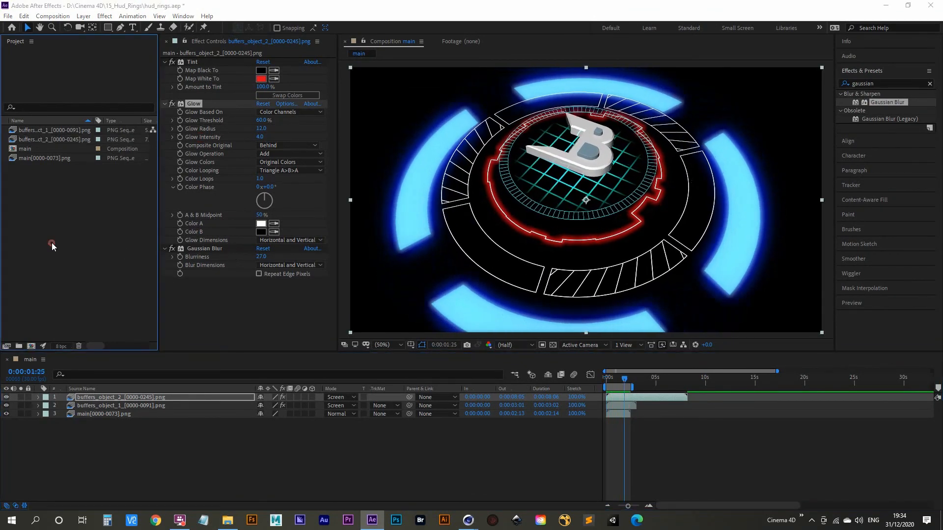
drag(738, 135, 738, 240)
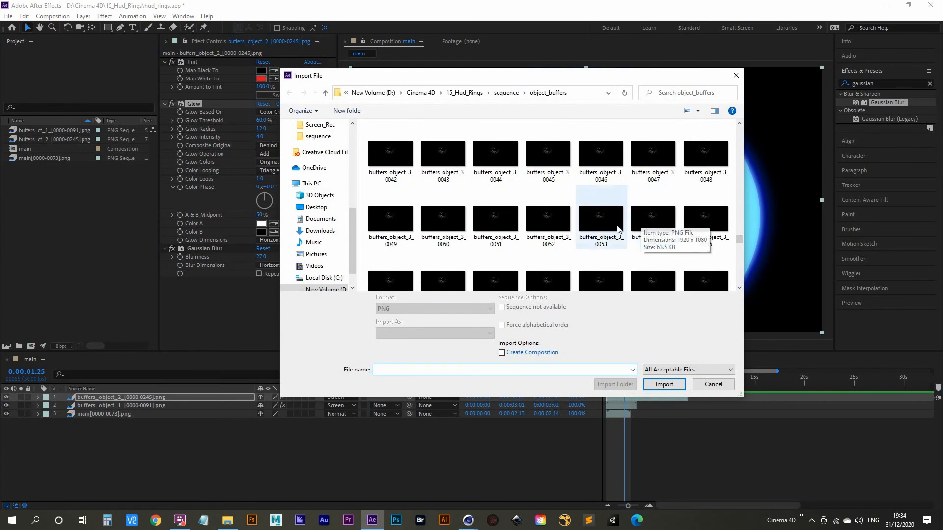
click(647, 221)
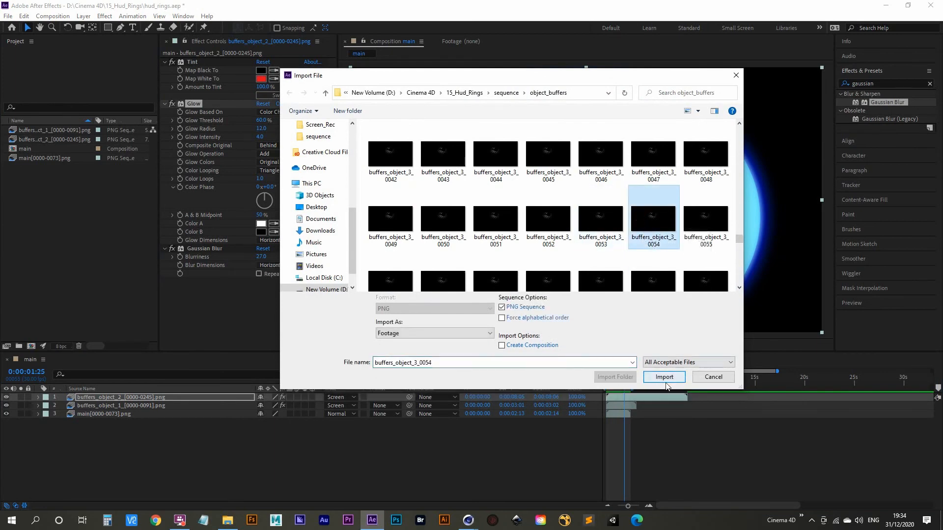
click(666, 382)
Place the buffers_object_3 sequence above the other layers and set its blending mode to Screen.
drag(54, 149, 91, 395)
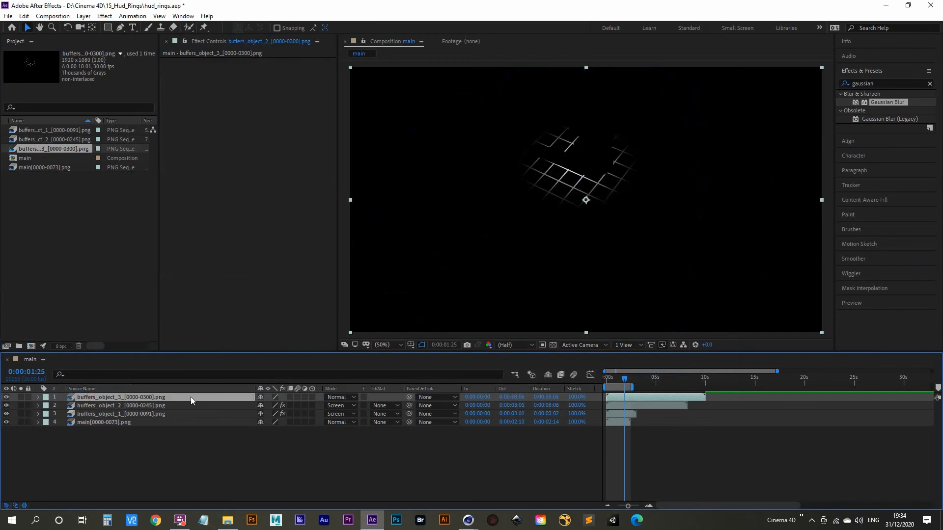
click(347, 399)
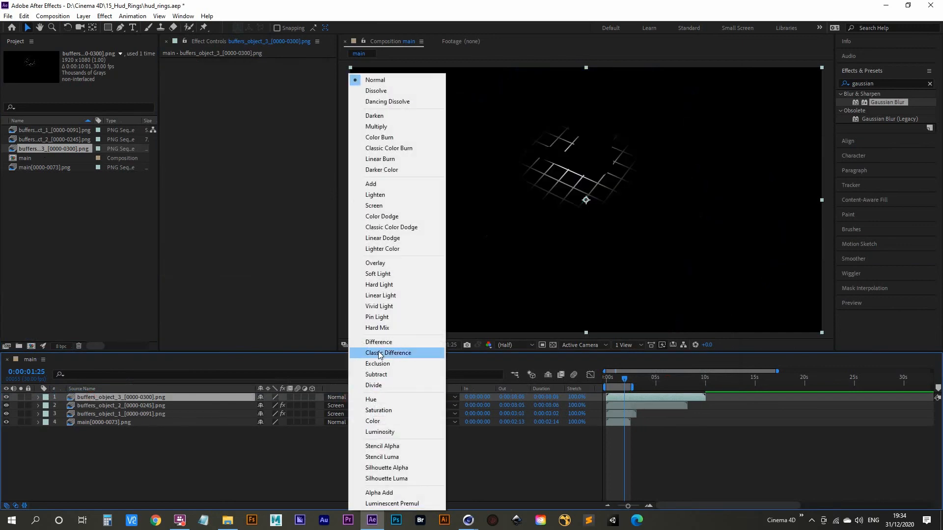
click(376, 205)
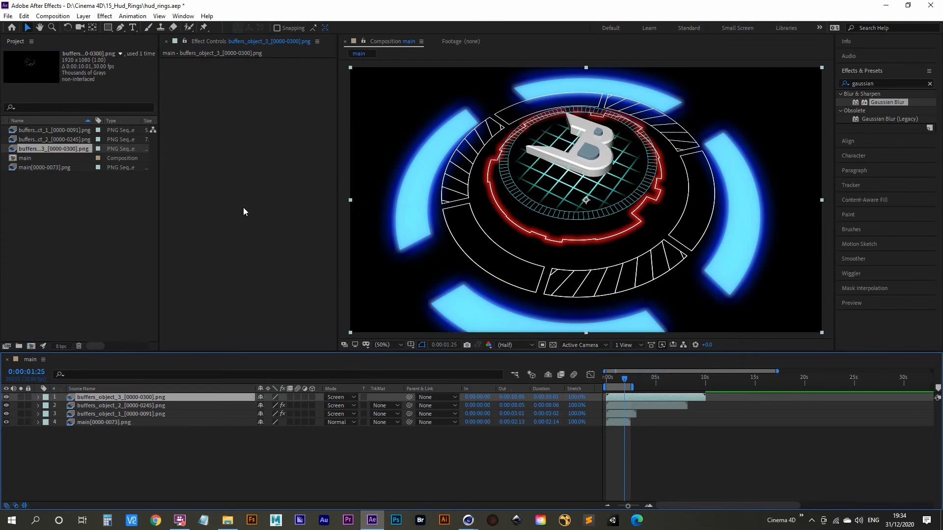
Paste the copied Tint, Glow and Gaussian Blur effects onto the buffers_object_3 layer and disable its Gaussian Blur.
key(ctrl+v)
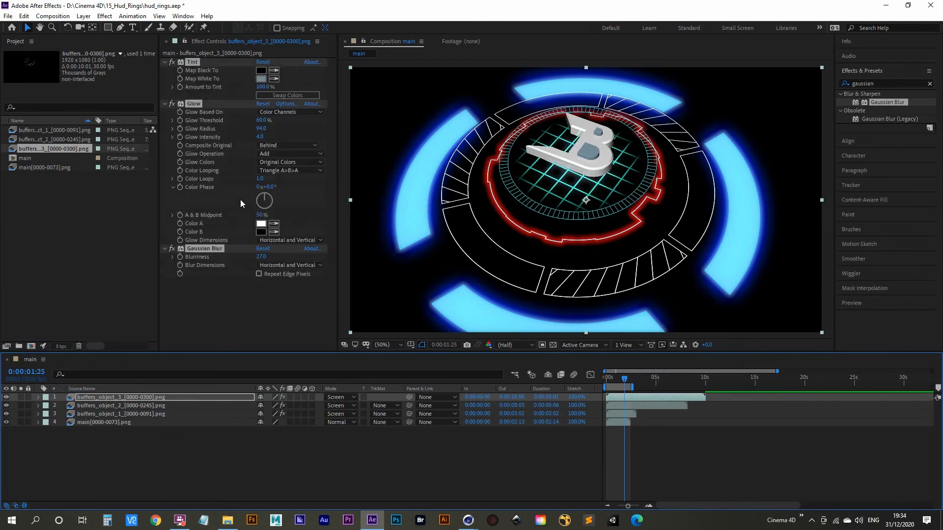
click(177, 332)
click(172, 248)
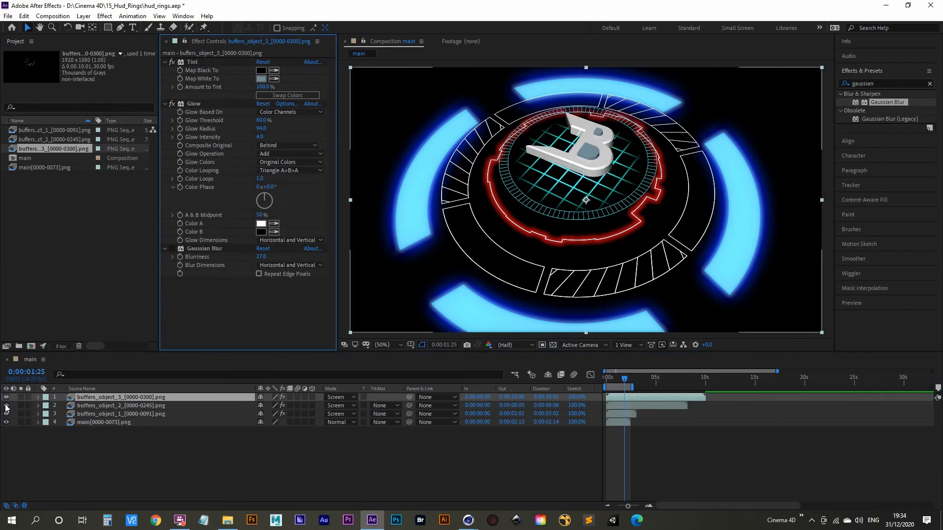
Solo the buffers_object_3 layer and compare its grid with the Glow and Tint effects switched on and off.
click(21, 396)
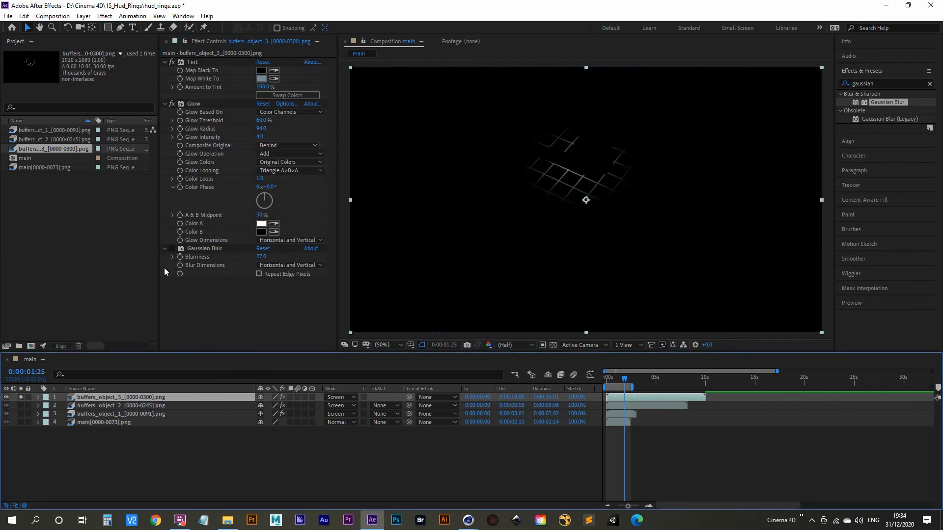
click(171, 102)
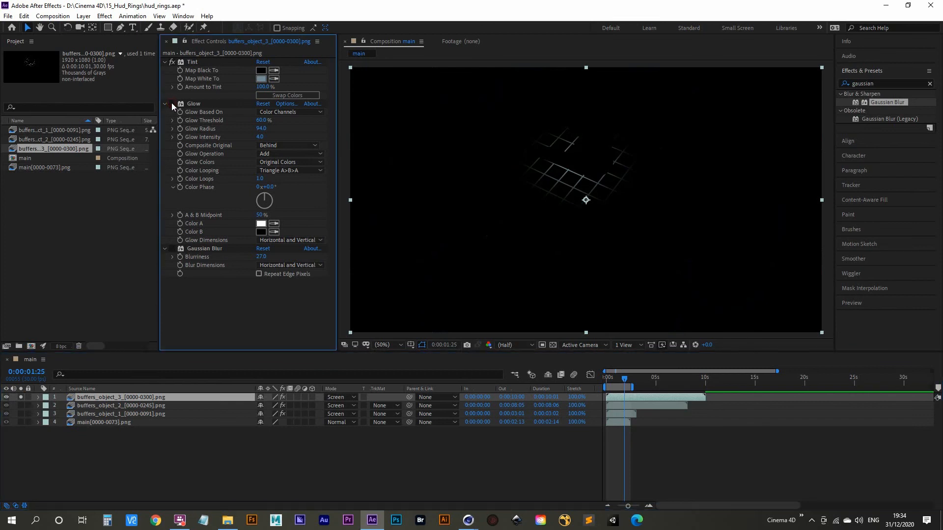
click(172, 105)
click(172, 61)
click(172, 61)
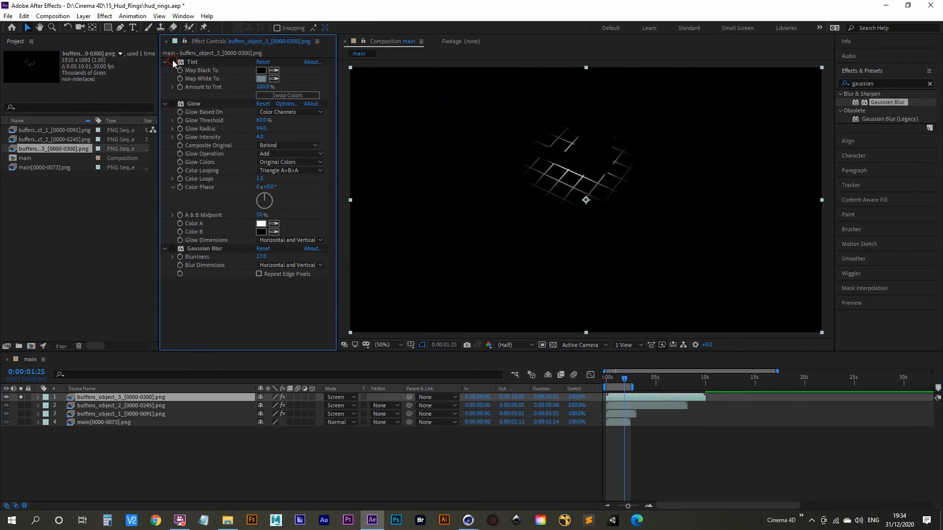
click(172, 104)
click(172, 103)
click(172, 103)
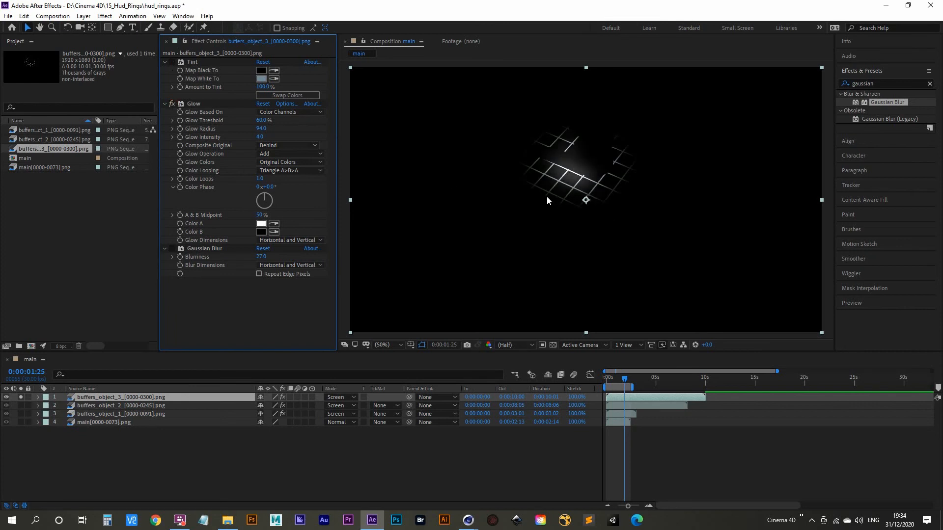
click(173, 62)
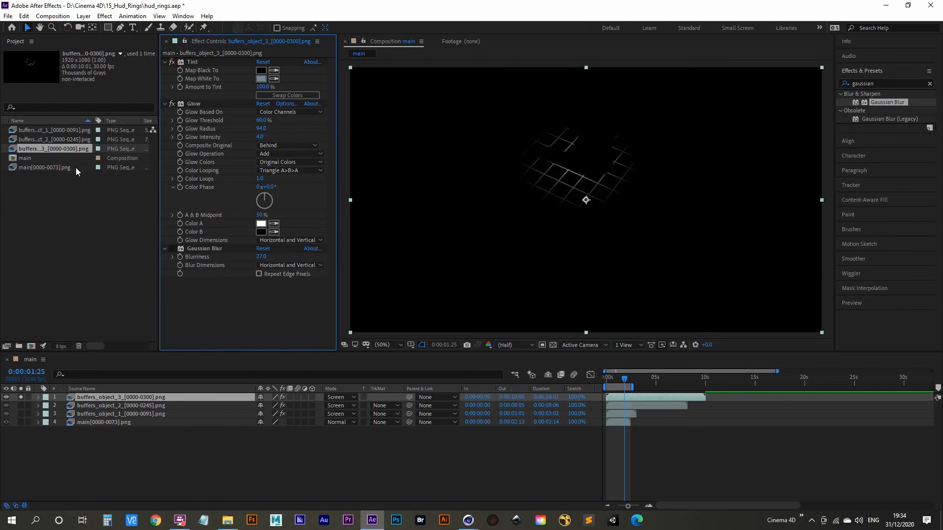
Delete the buffers_object_3 layer from the main composition and preview the animation from the start.
click(107, 399)
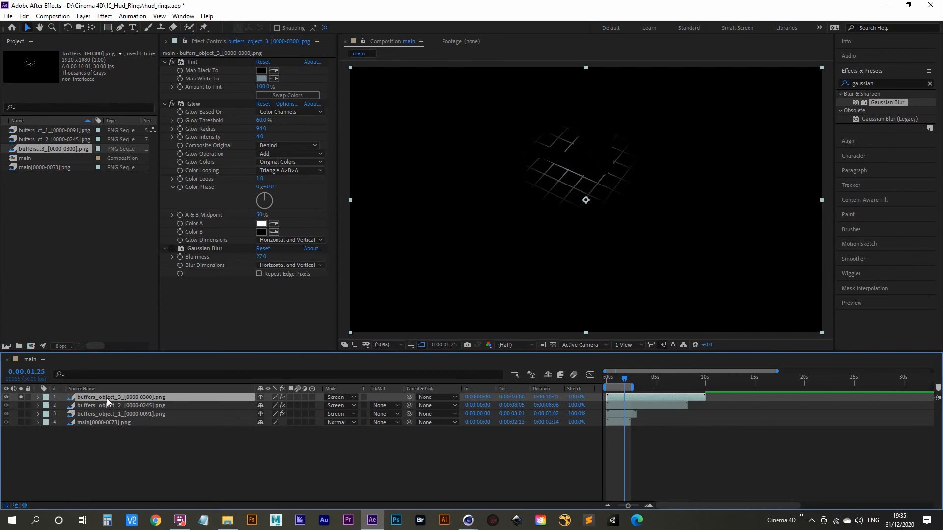
key(Delete)
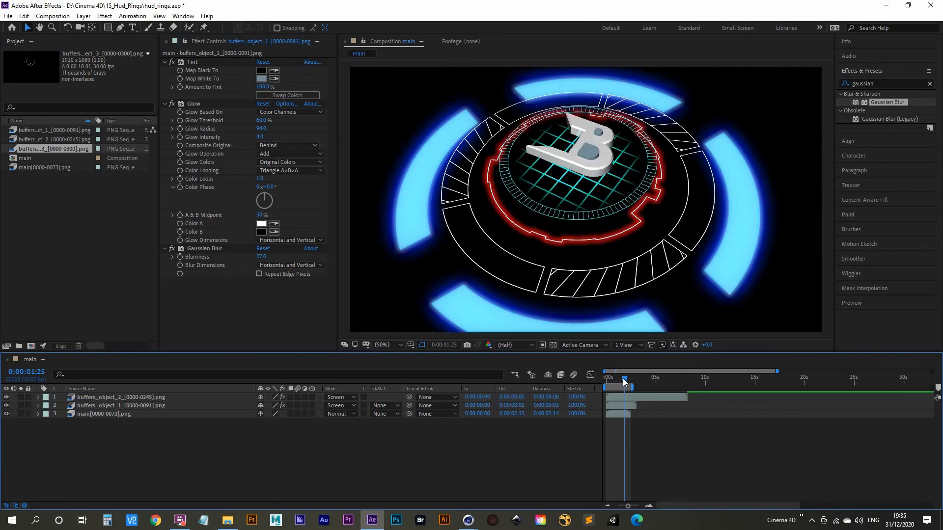
drag(623, 378, 603, 379)
key(space)
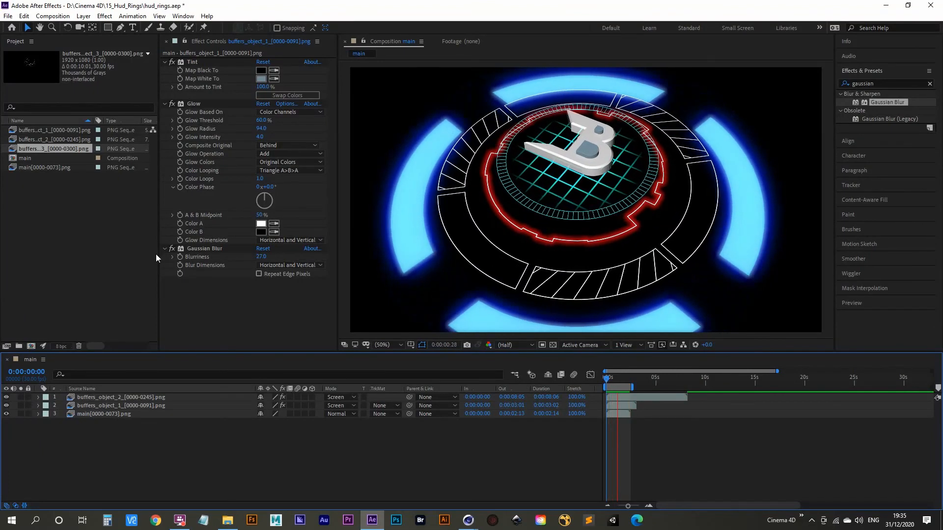
Reload the footage of the main sequence and the three object buffer sequences in the project.
click(35, 169)
ctrl+click(34, 149)
ctrl+click(37, 141)
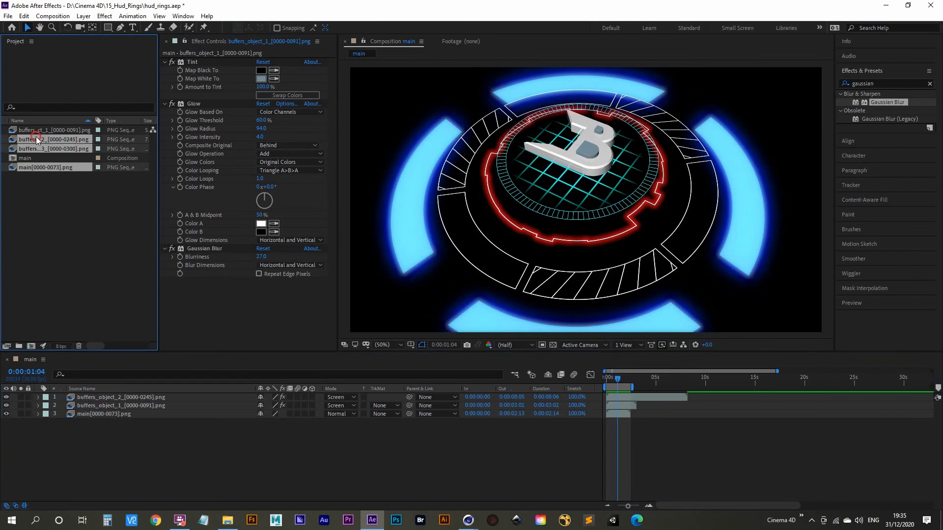
ctrl+click(41, 131)
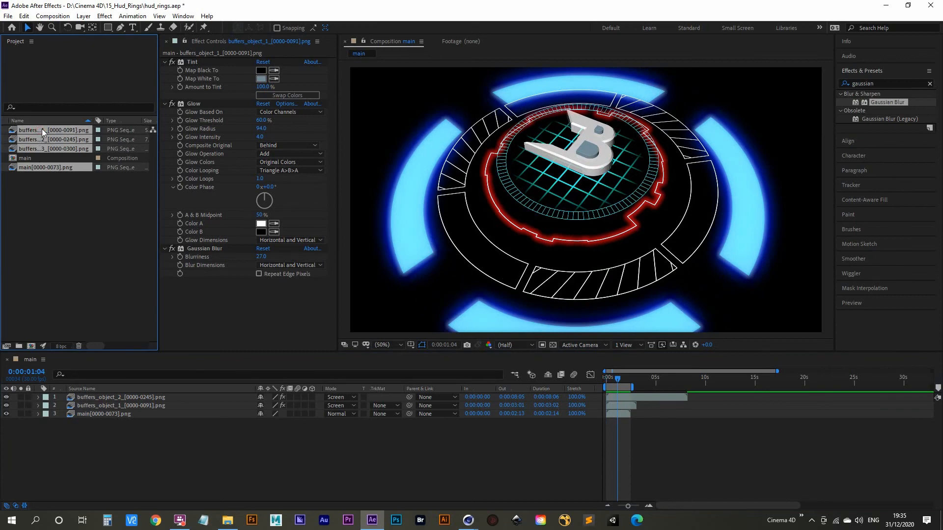
right_click(43, 131)
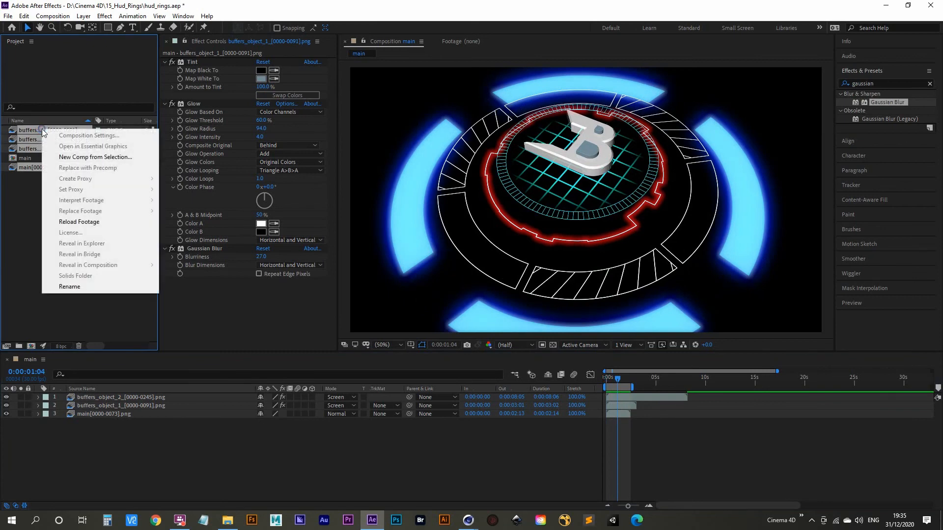
click(116, 226)
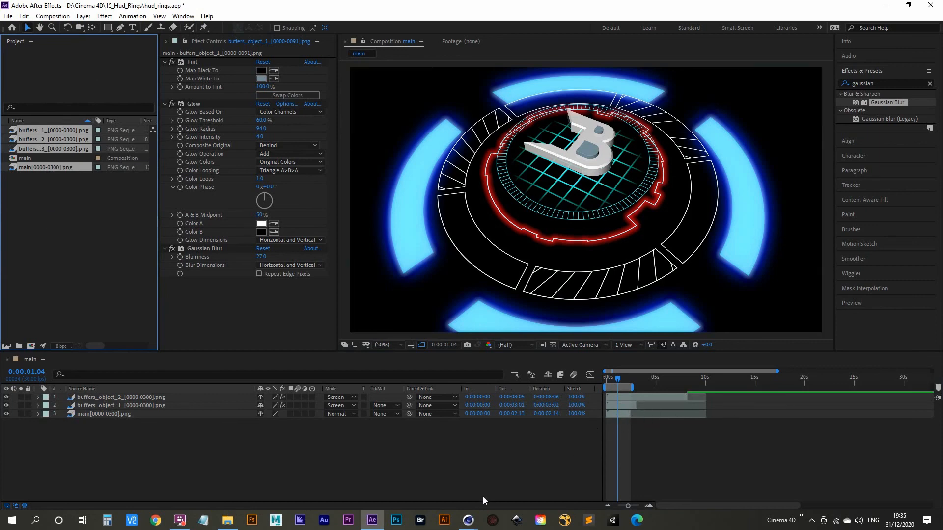
Extend the out points of all three layers in the main composition to 0:00:10:00.
mouse_move(468, 520)
mouse_move(523, 479)
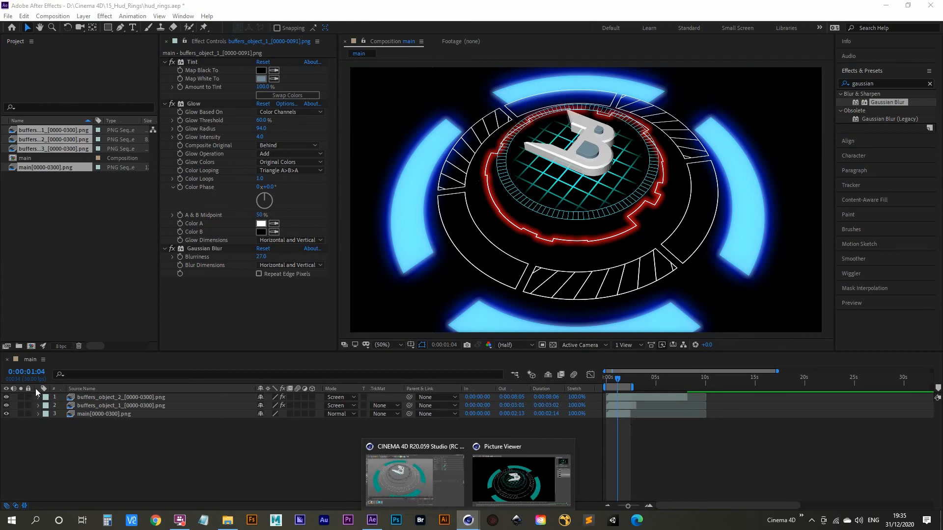
click(29, 356)
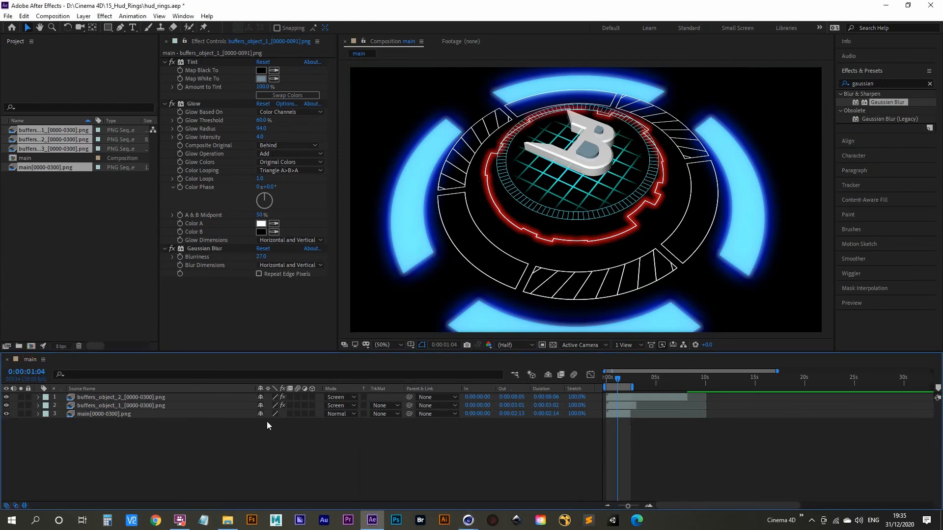
key(ctrl+a)
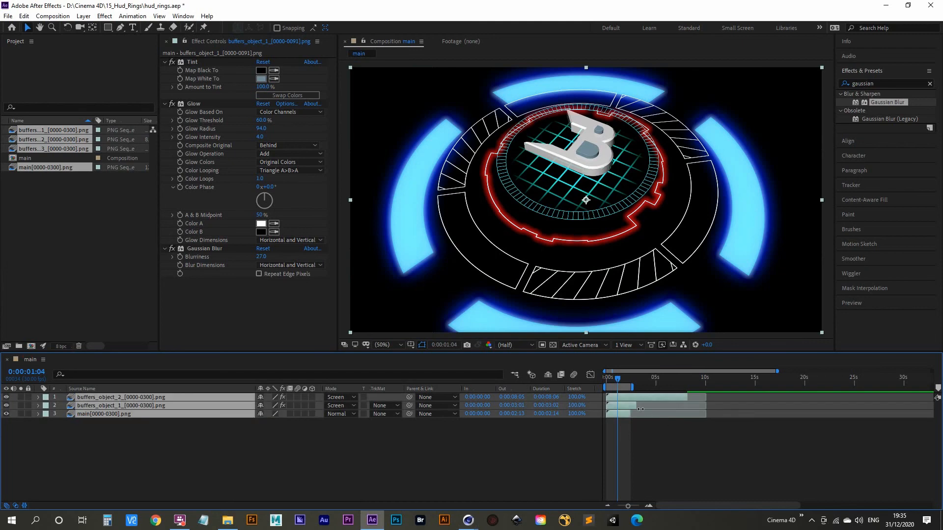
drag(636, 407, 705, 406)
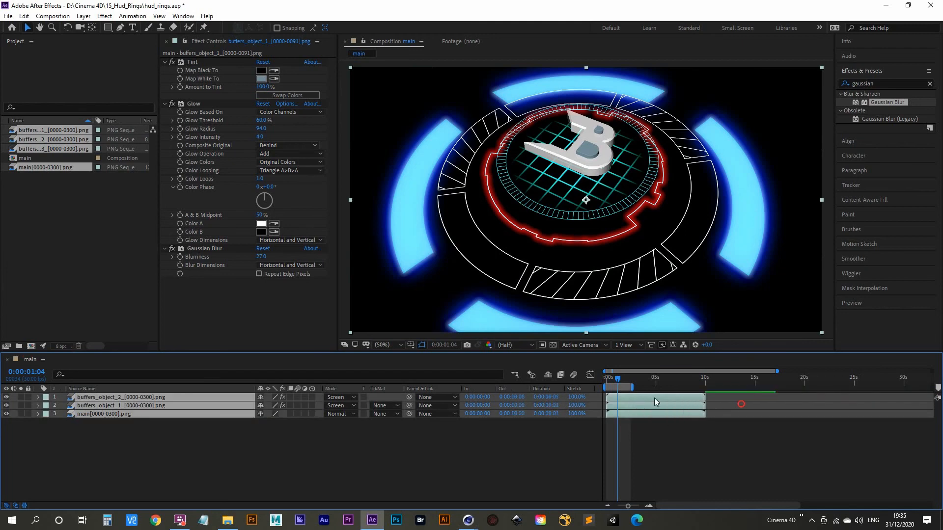
Extend the work area to the end of the layers at about 10 seconds and preview the composition from the start.
drag(633, 388, 708, 385)
drag(618, 383, 596, 385)
key(space)
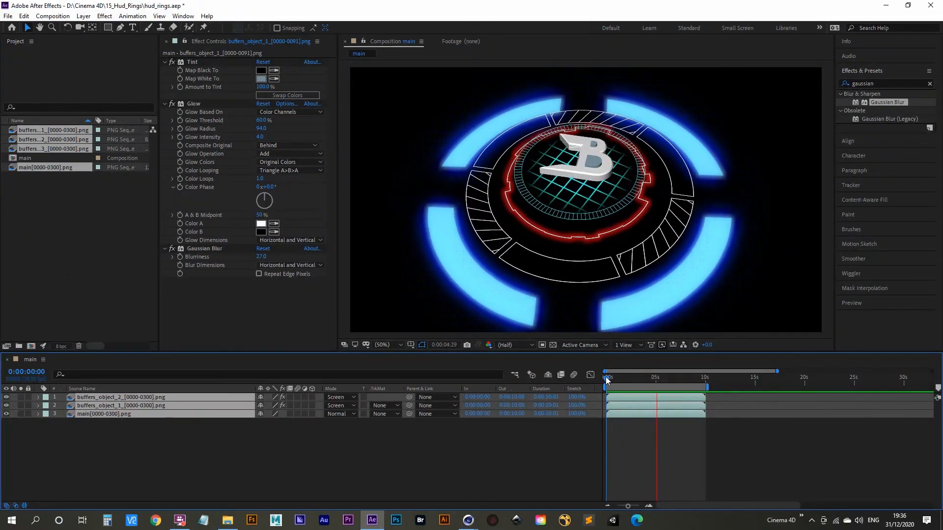
key(space)
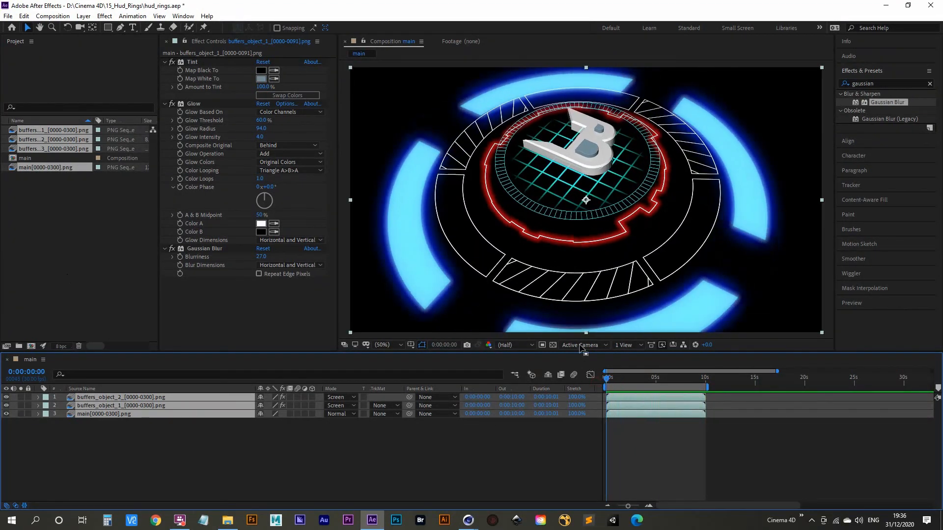
key(space)
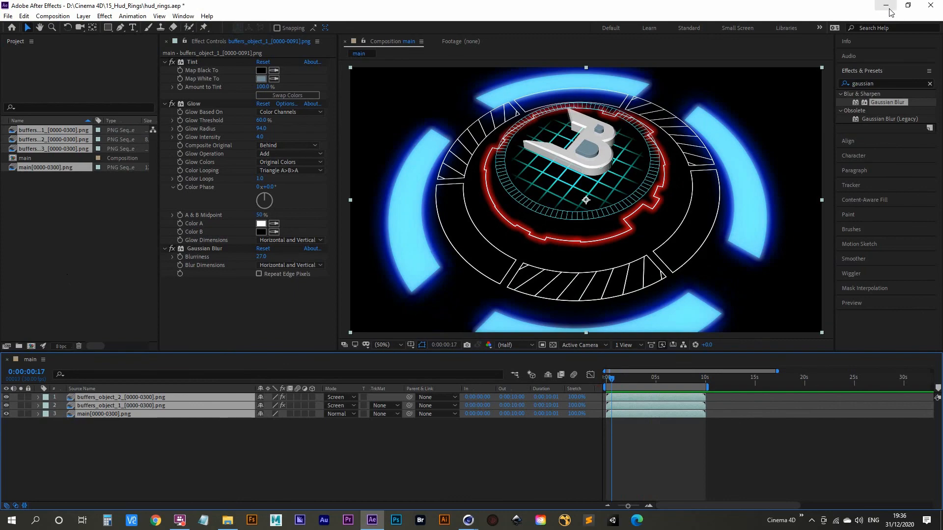
Switch to Cinema 4D, select the camera and change the renderer to Physical in the render settings.
click(886, 6)
click(884, 5)
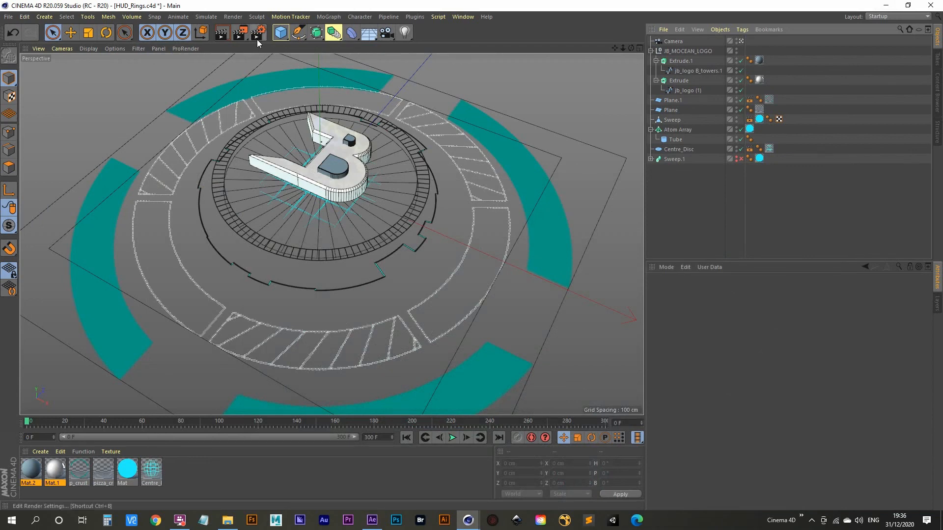
click(674, 42)
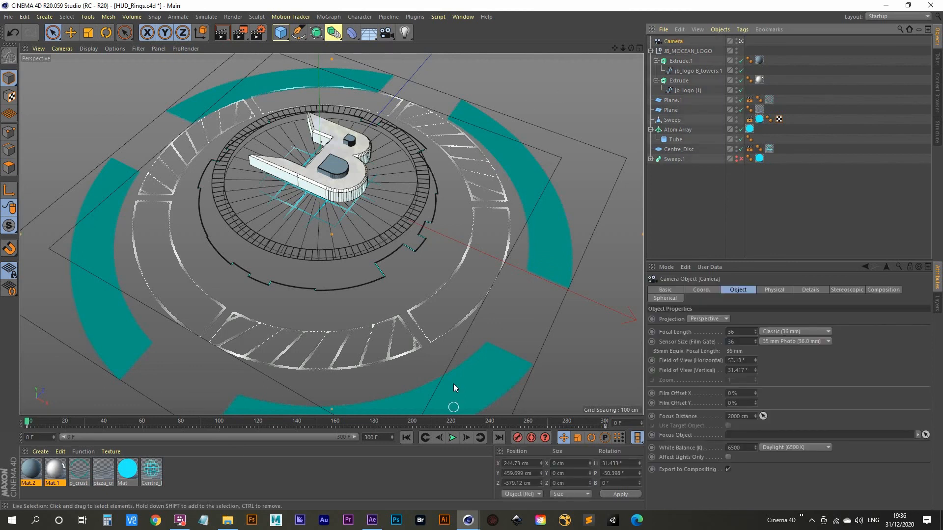
click(263, 35)
drag(401, 22, 269, 86)
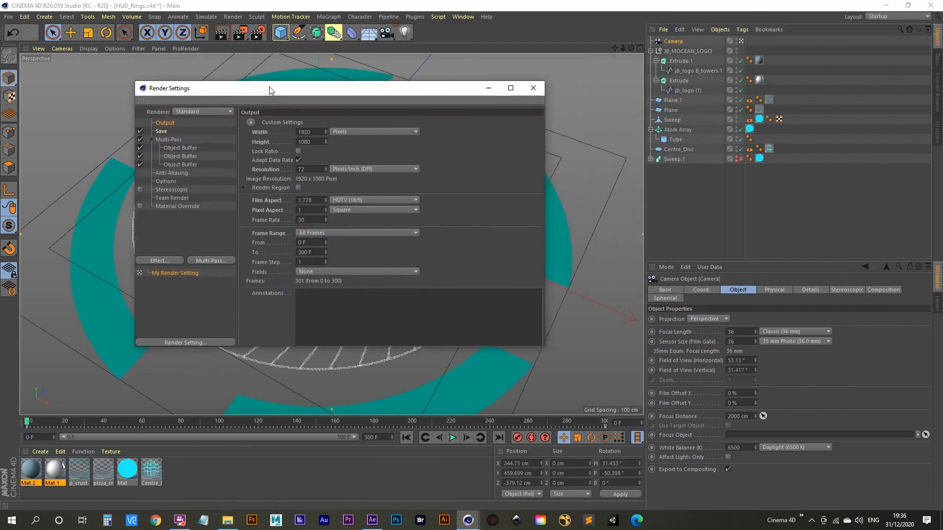
click(199, 112)
click(199, 130)
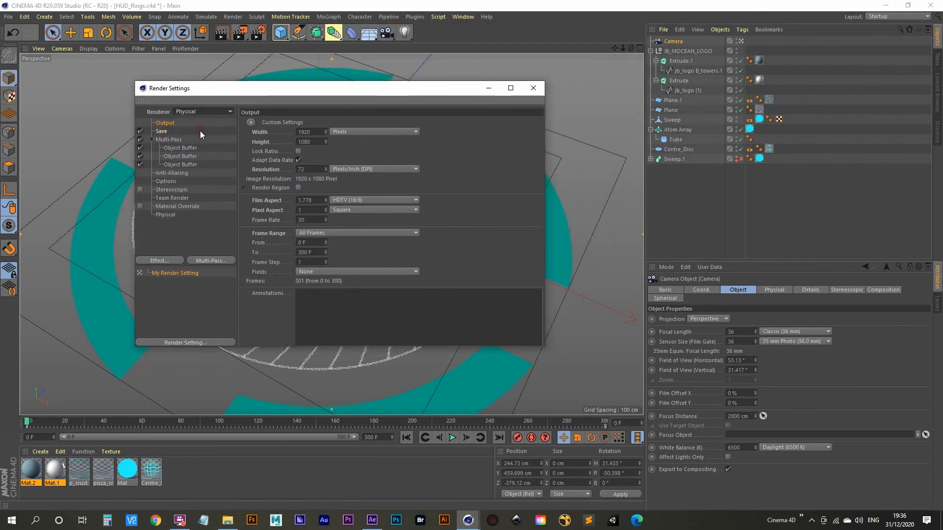
Enable Depth Of Field in the Physical renderer, choose its sampling quality and close the render settings.
click(167, 215)
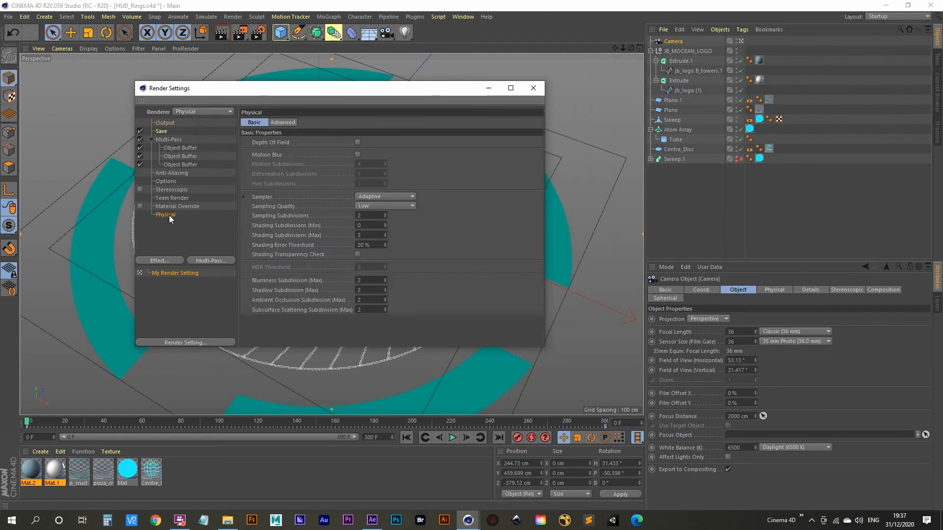
click(358, 142)
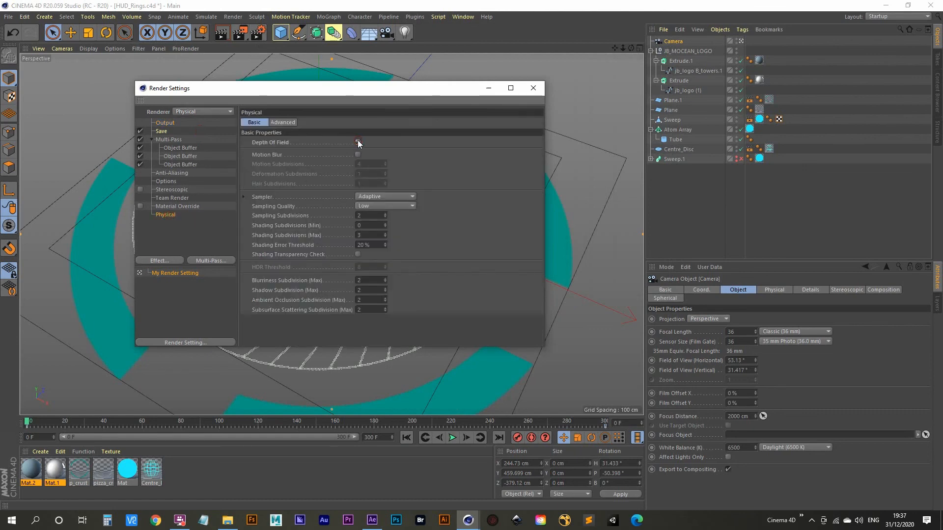
click(407, 206)
click(403, 235)
click(529, 91)
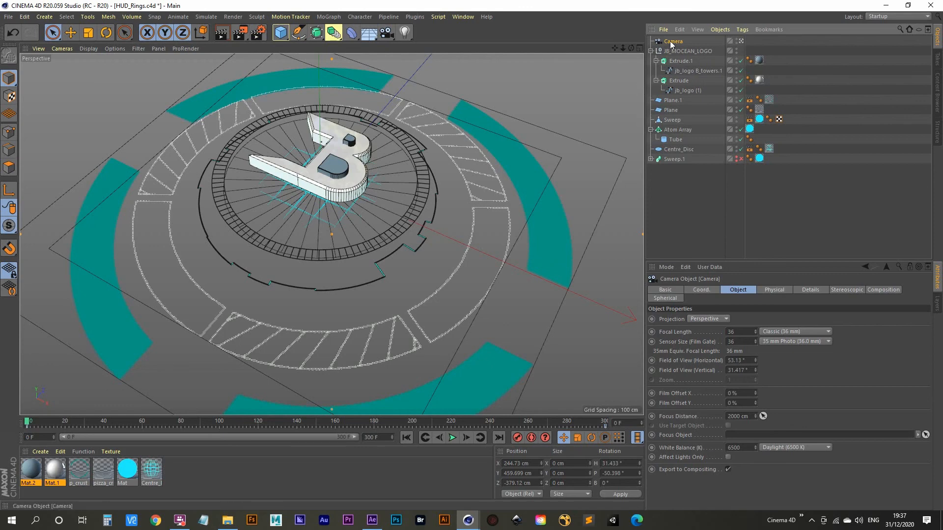
Check the camera's physical and object properties, then add a null object named focus_object.
click(778, 289)
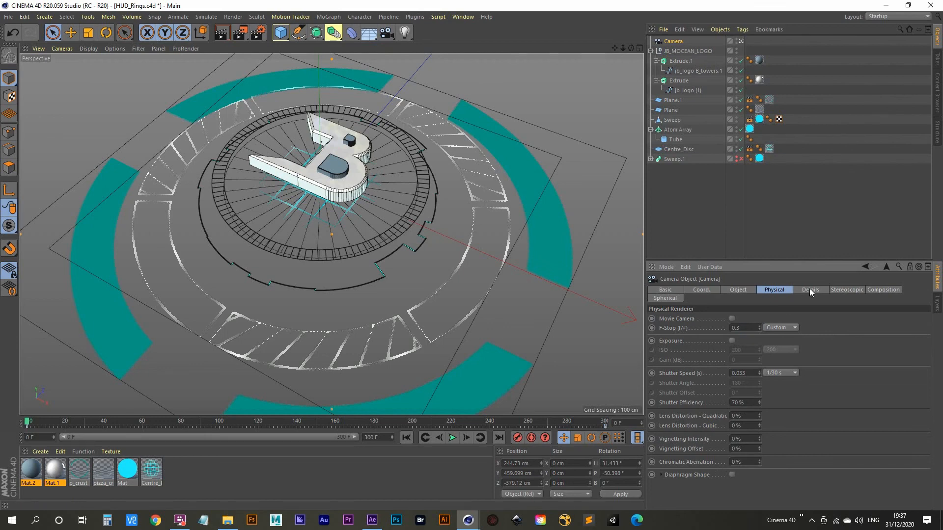
click(748, 291)
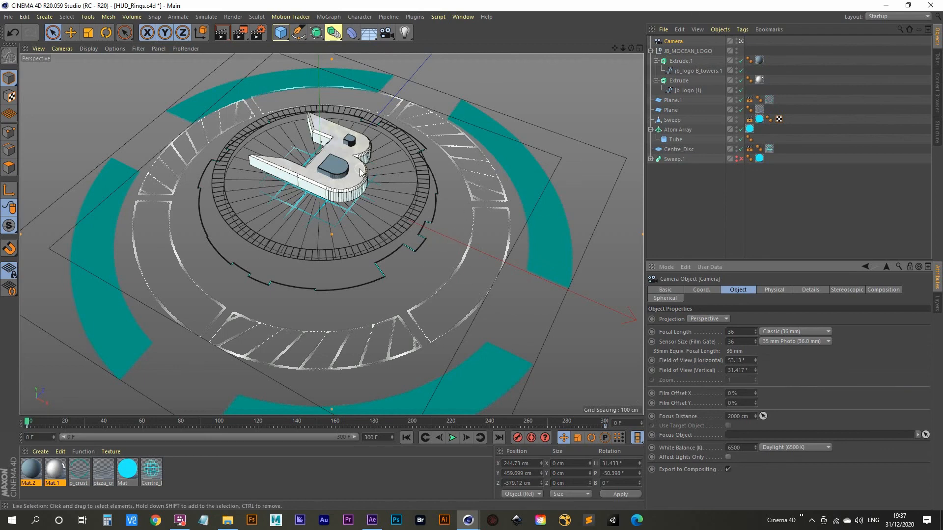
click(283, 35)
click(314, 47)
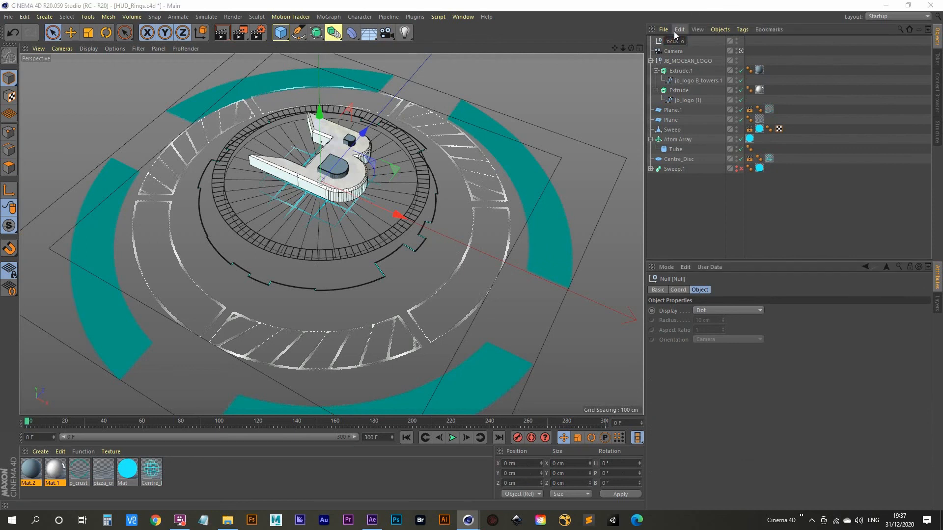
text(focus_object)
key(Return)
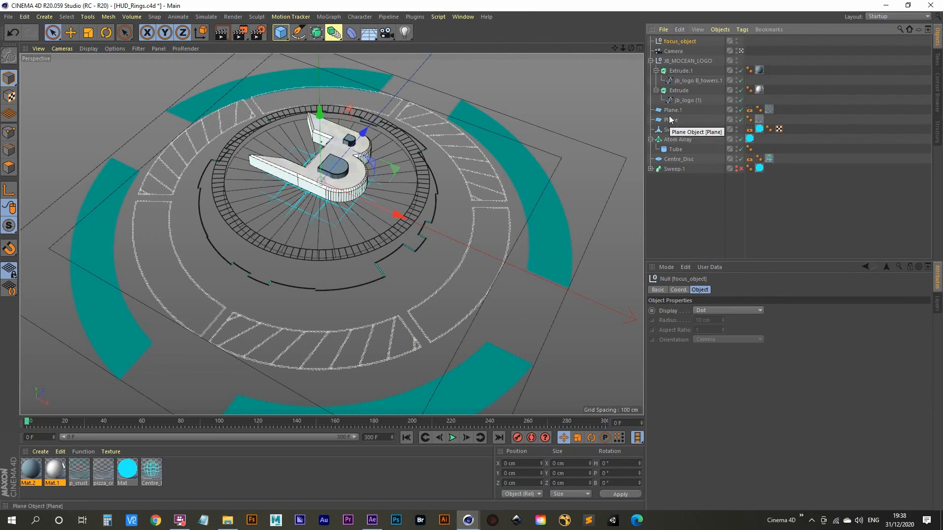
Assign focus_object as the camera's Focus Object.
click(682, 50)
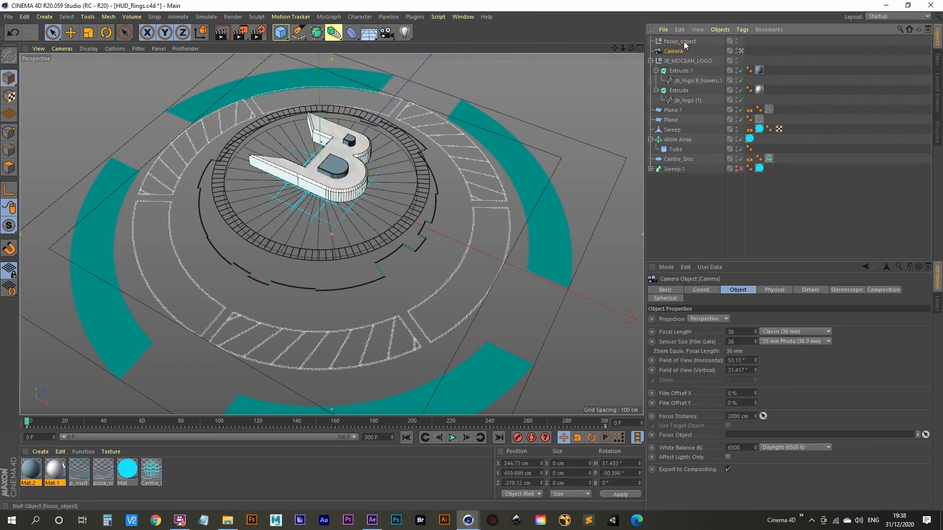
drag(684, 41, 729, 350)
drag(735, 421, 740, 436)
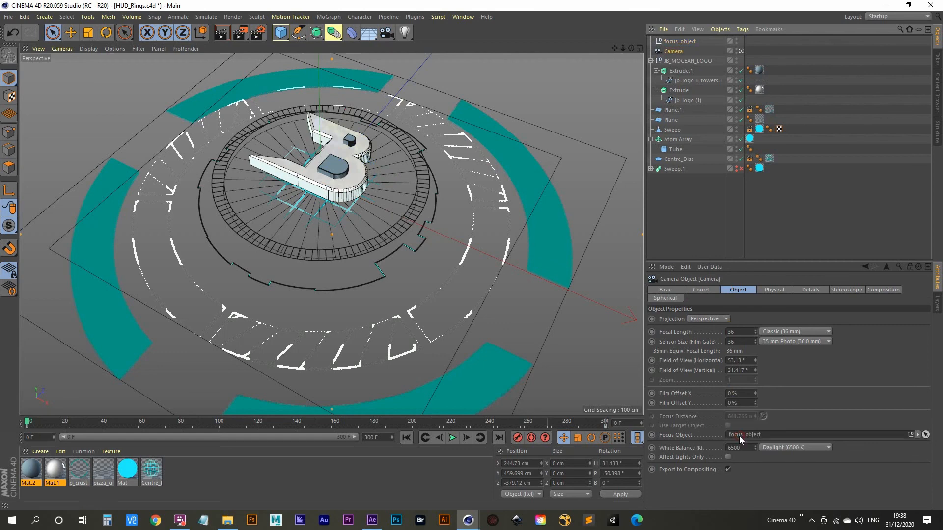
Move the focus_object null up to the logo's height, to about Y 35 cm and X -1 cm.
click(680, 43)
middle_click(390, 214)
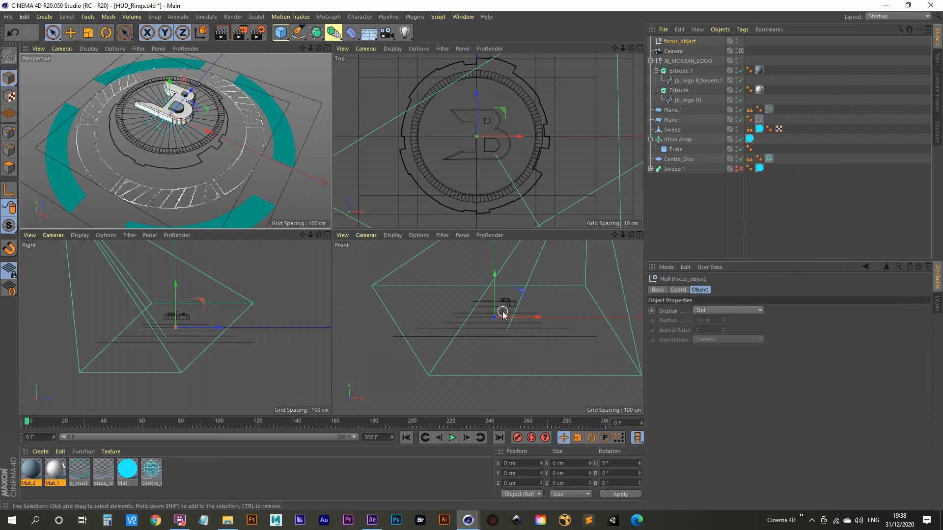
scroll(501, 308, up, 8)
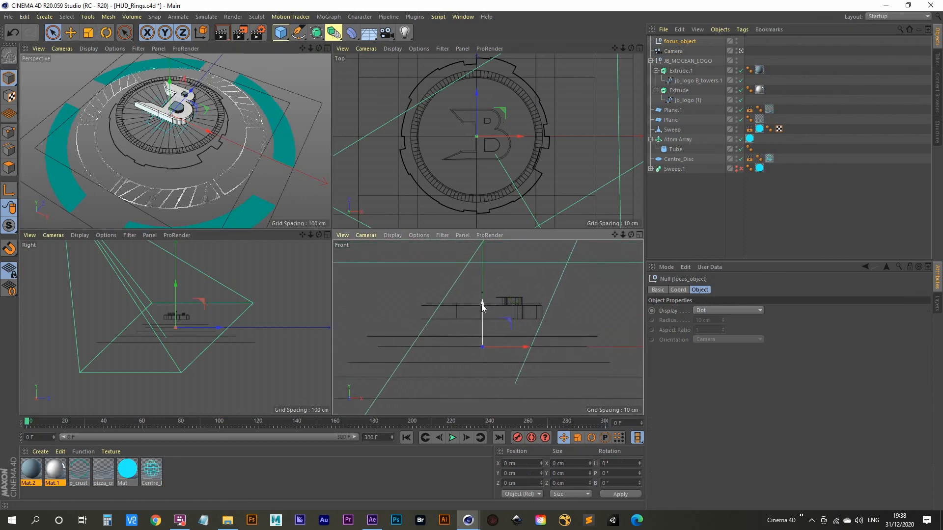
drag(482, 305, 485, 270)
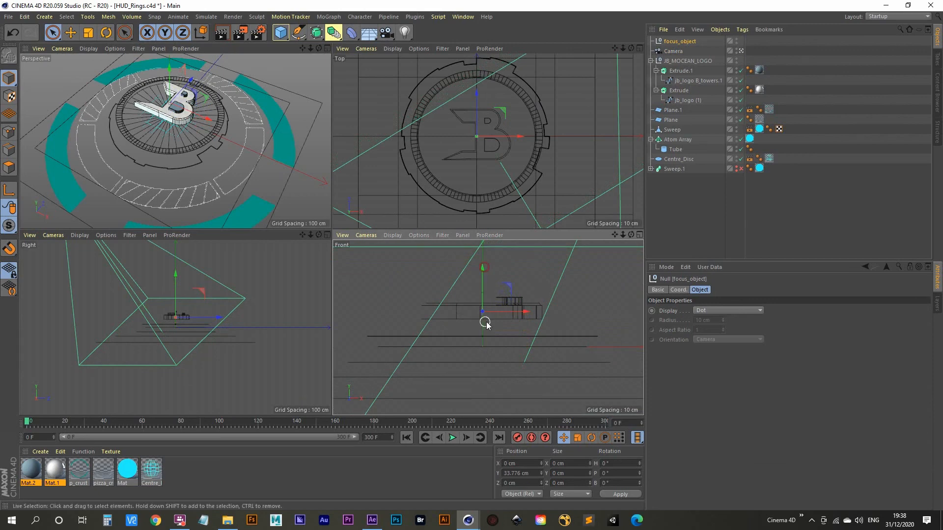
drag(529, 312, 529, 311)
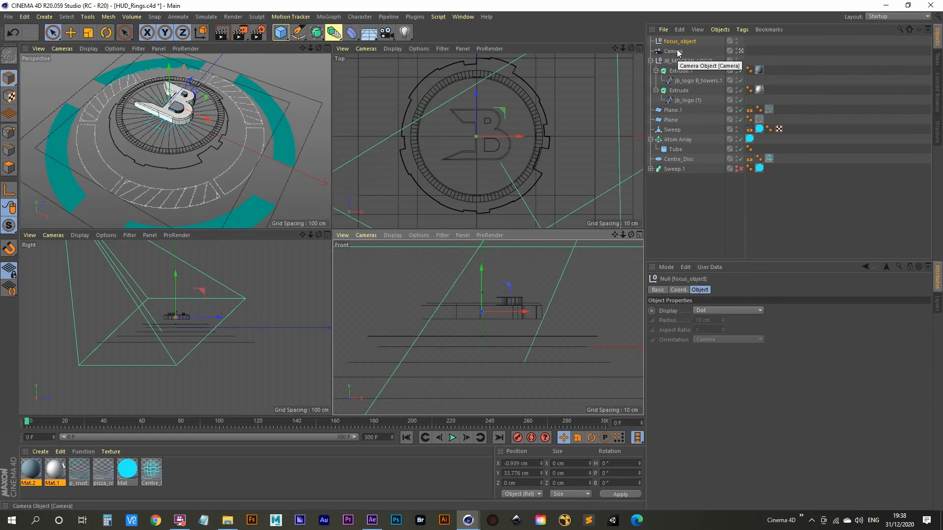
mouse_move(174, 283)
mouse_down()
mouse_move(174, 292)
mouse_move(172, 253)
mouse_move(170, 288)
mouse_up()
drag(176, 300, 176, 275)
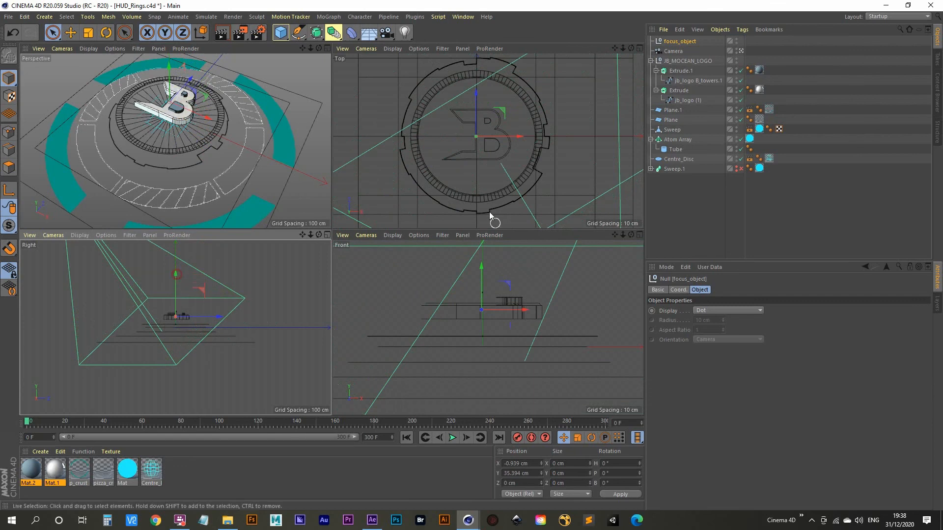
Return to the full perspective view, preview-render it and clear the object selection.
middle_click(178, 112)
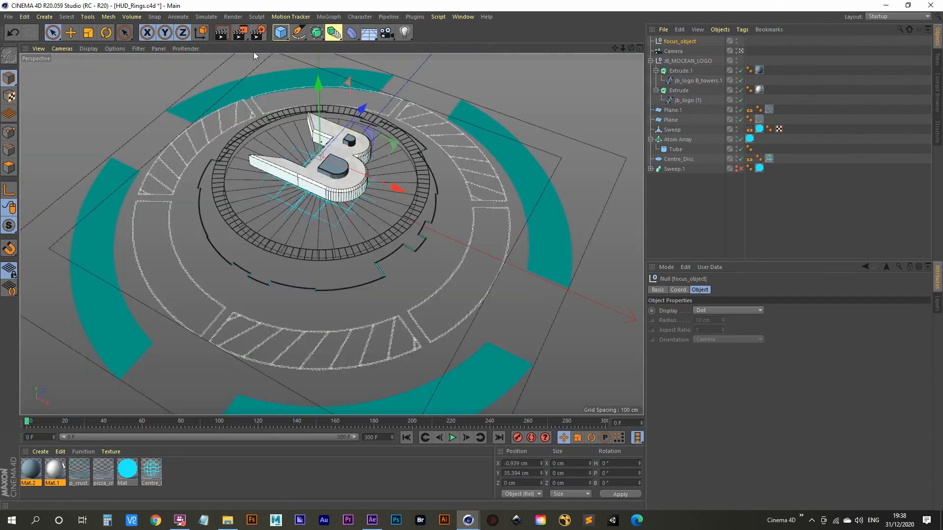
key(alt+r)
click(694, 224)
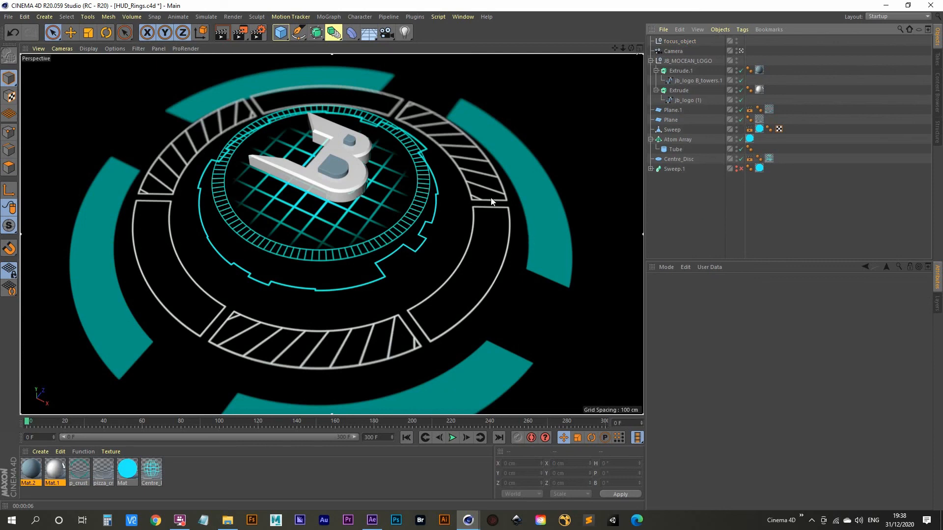
Test an F-stop of 0.1 on the camera, then set it to 0.2 and render the view.
click(673, 52)
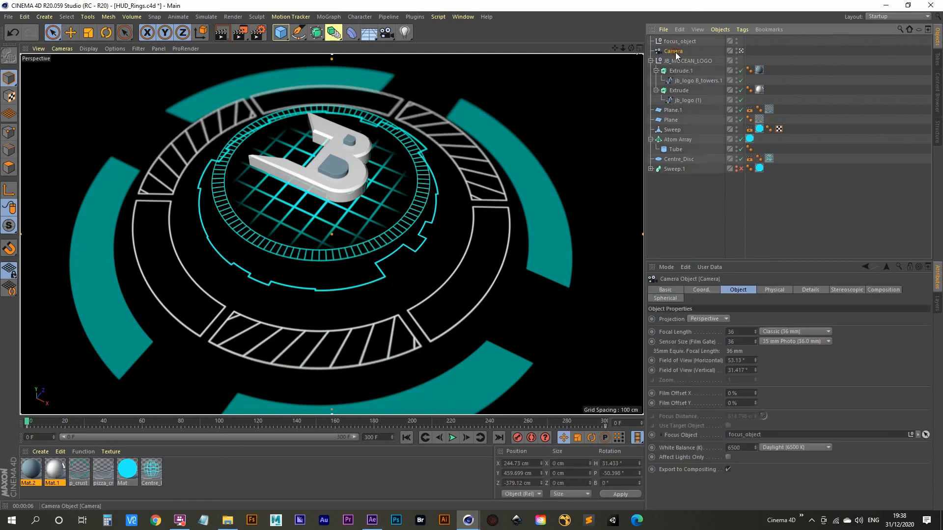
click(777, 289)
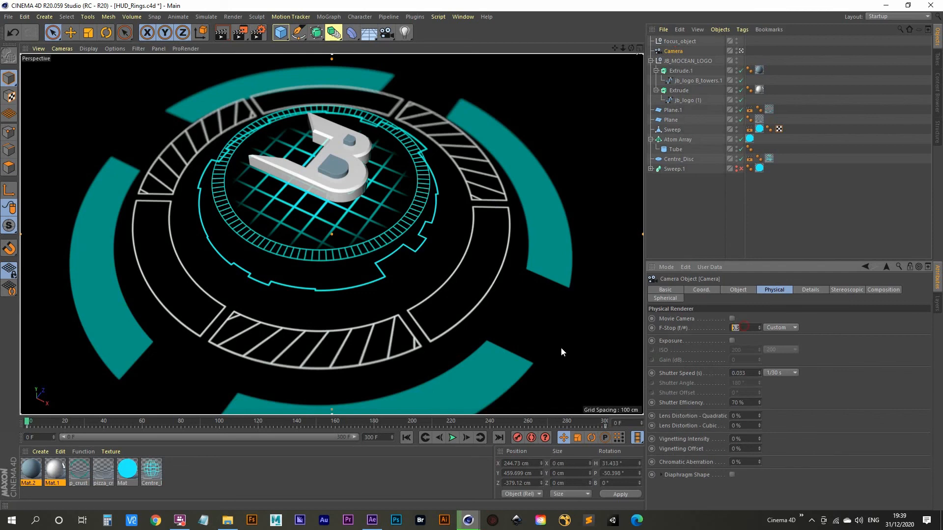
key(BackSpace)
text(1)
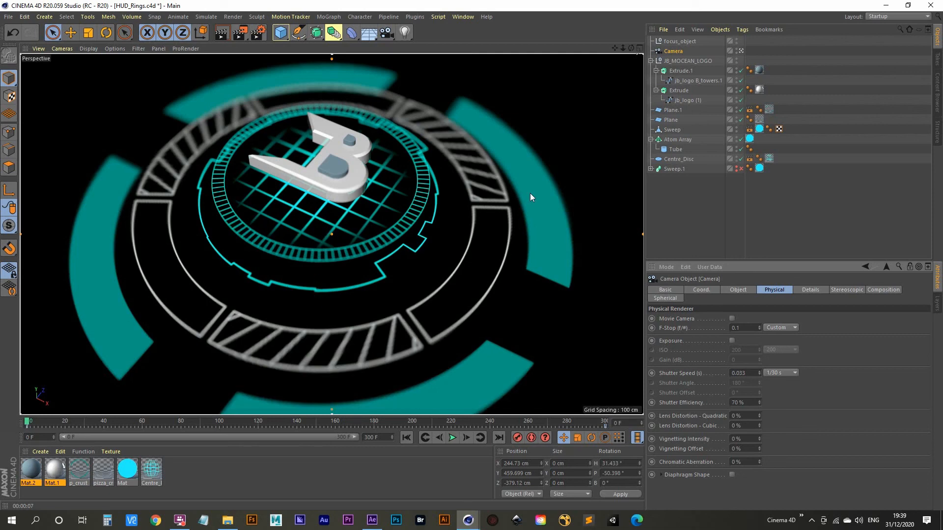
click(737, 328)
text(0)
key(ctrl+r)
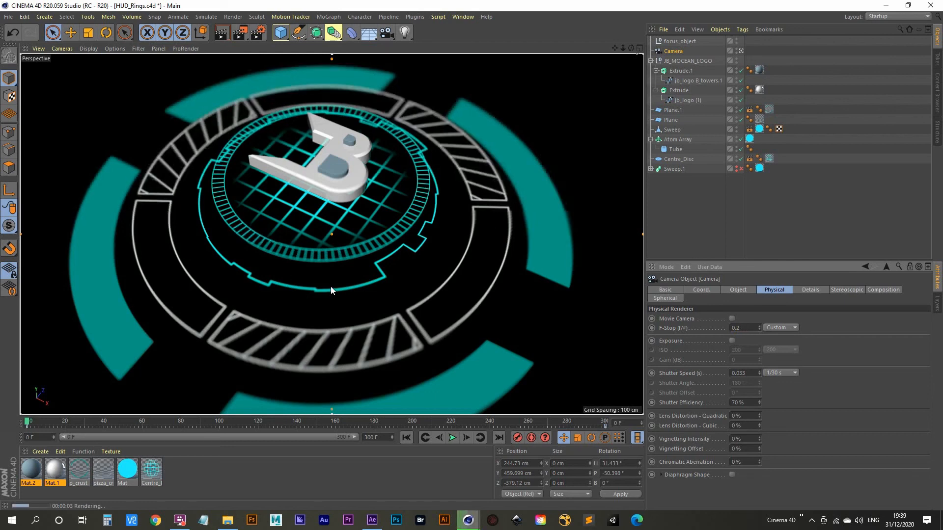
Play the animation to about frame 198, stop it and render the view to check the depth of field.
click(452, 438)
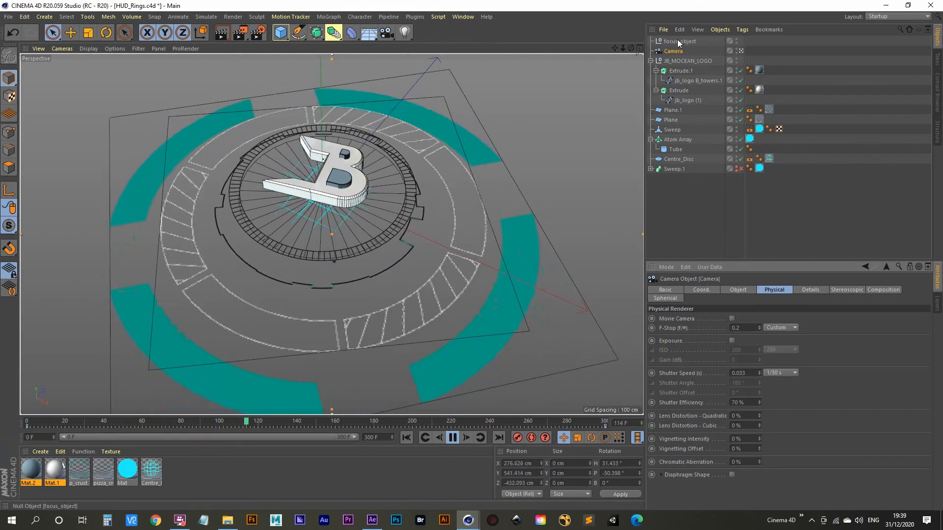
click(452, 437)
key(ctrl+r)
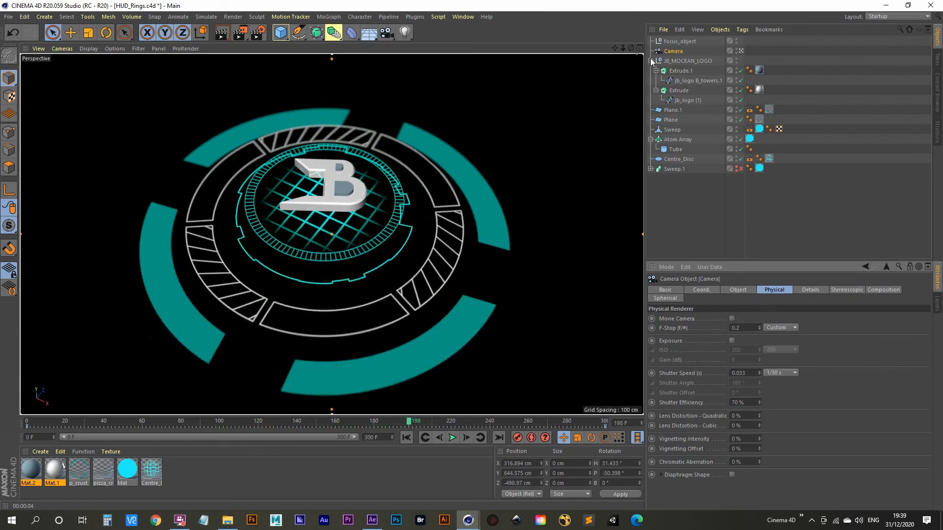
Try moving the JB_MOCEAN_LOGO null in the perspective view and undo the move.
click(686, 61)
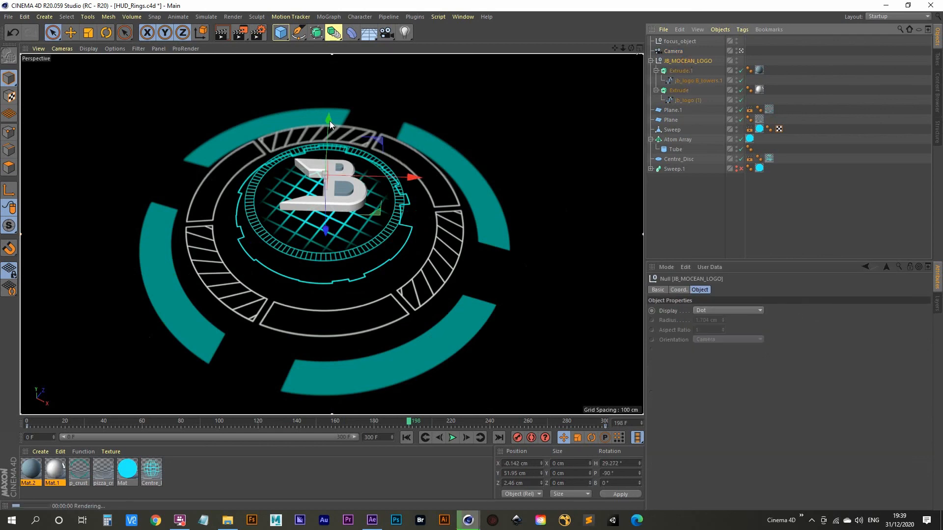
drag(329, 121, 332, 105)
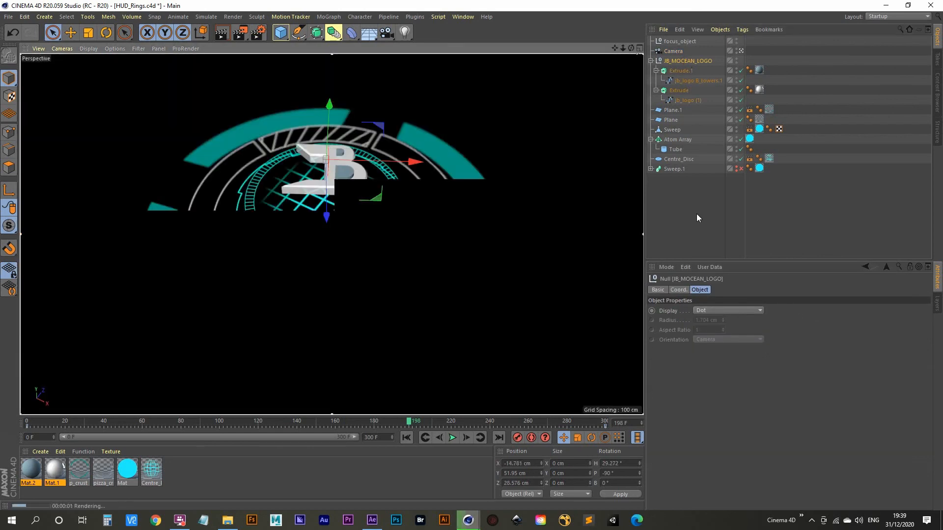
key(ctrl+z)
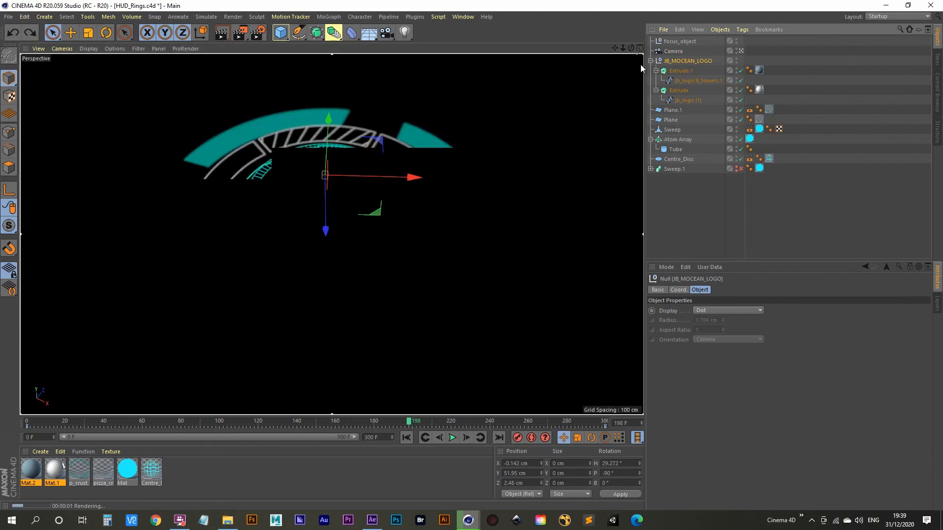
Make focus_object a child of the JB_MOCEAN_LOGO null.
click(686, 44)
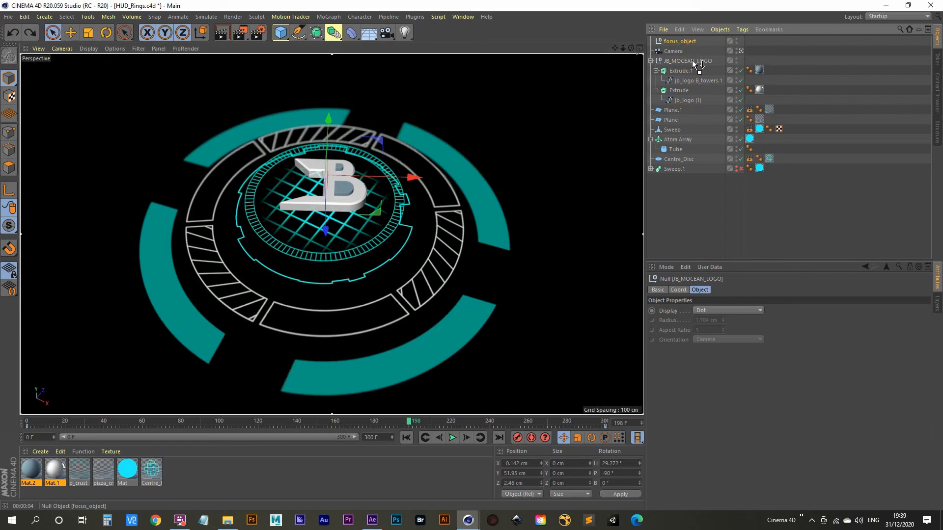
drag(691, 59, 691, 60)
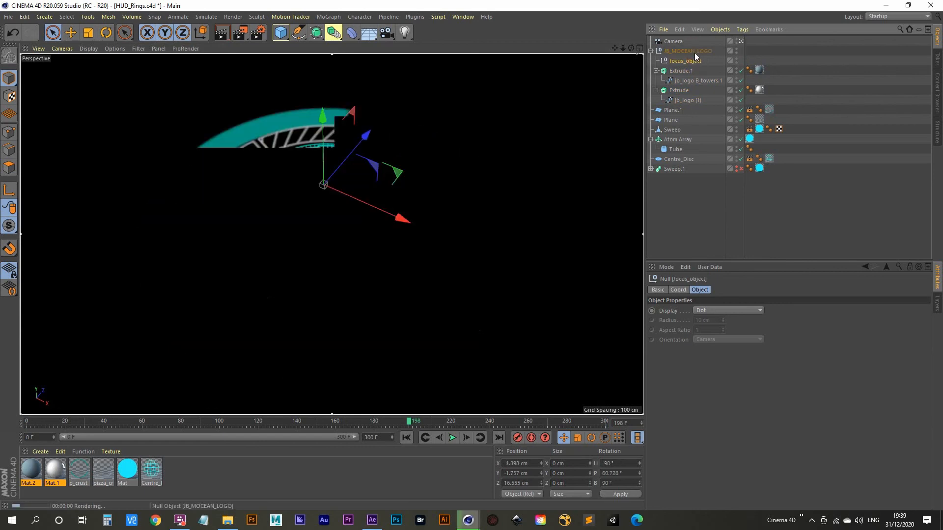
Raise the JB_MOCEAN_LOGO null above the rings, undoing a first attempt, and render the view to check the focus.
click(695, 52)
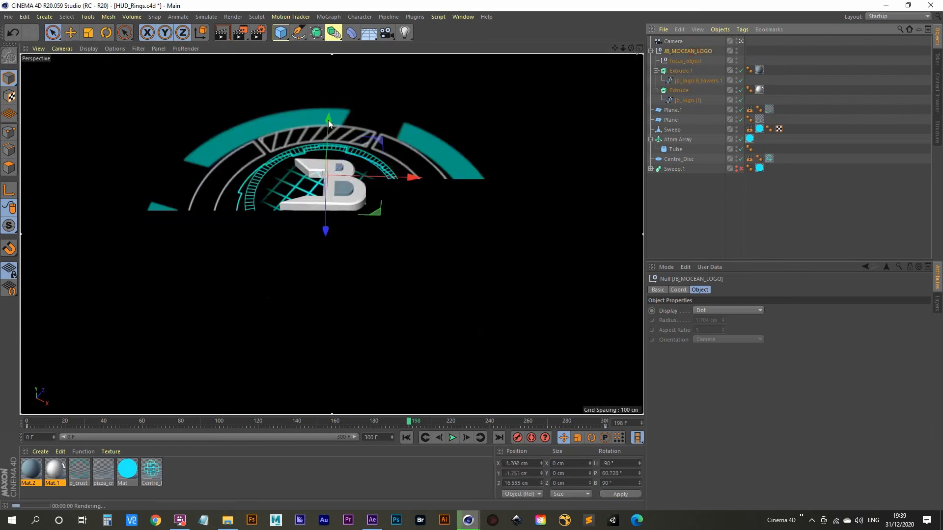
drag(328, 119, 329, 75)
key(ctrl+z)
drag(328, 232, 325, 219)
key(ctrl+r)
click(680, 206)
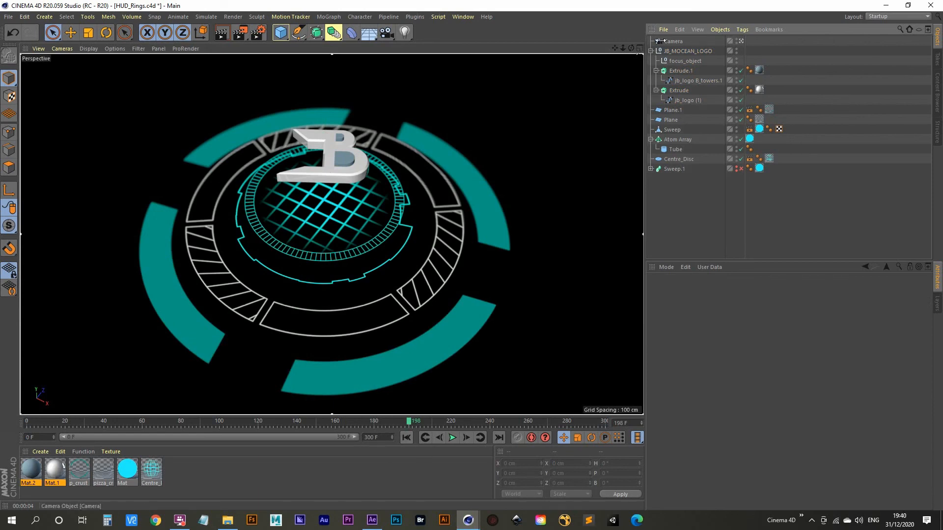
Lower the JB_MOCEAN_LOGO null back towards the rings, play the animation from the start and render around frame 50.
click(687, 51)
drag(327, 202, 328, 226)
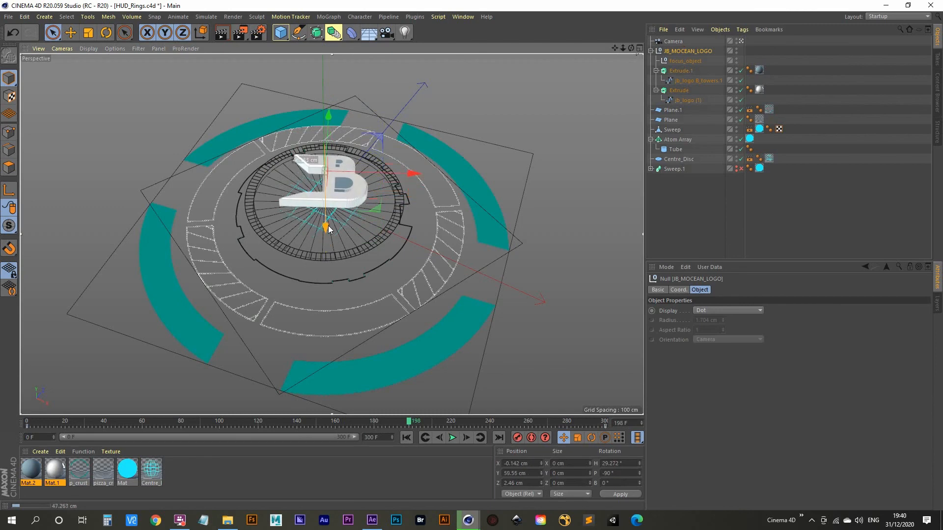
click(407, 438)
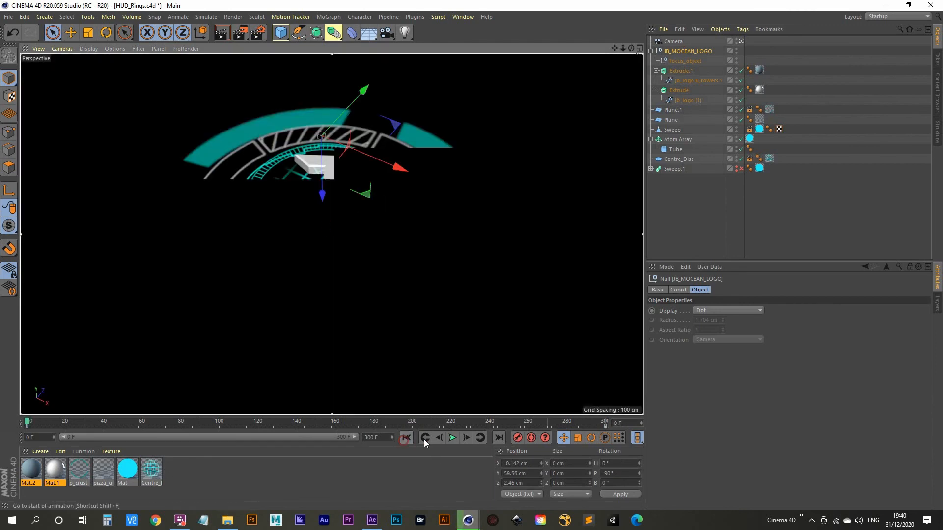
click(452, 437)
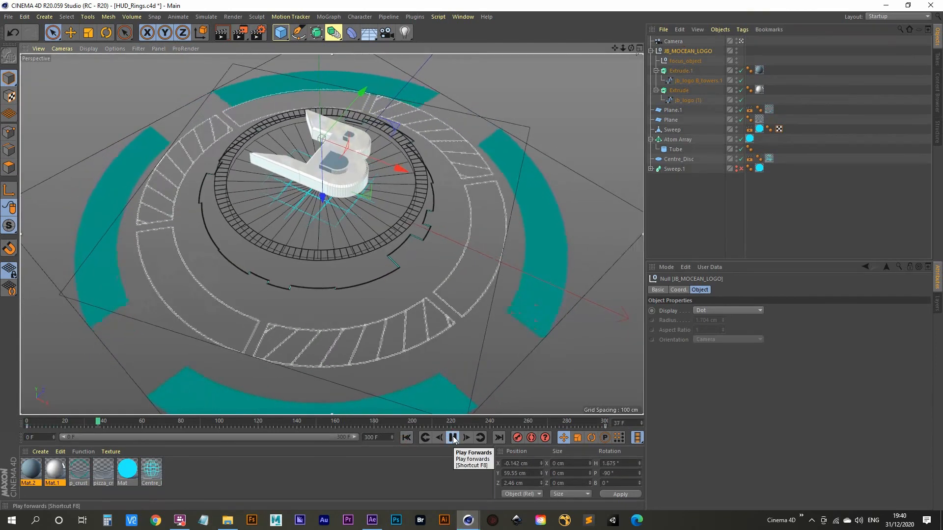
key(ctrl+r)
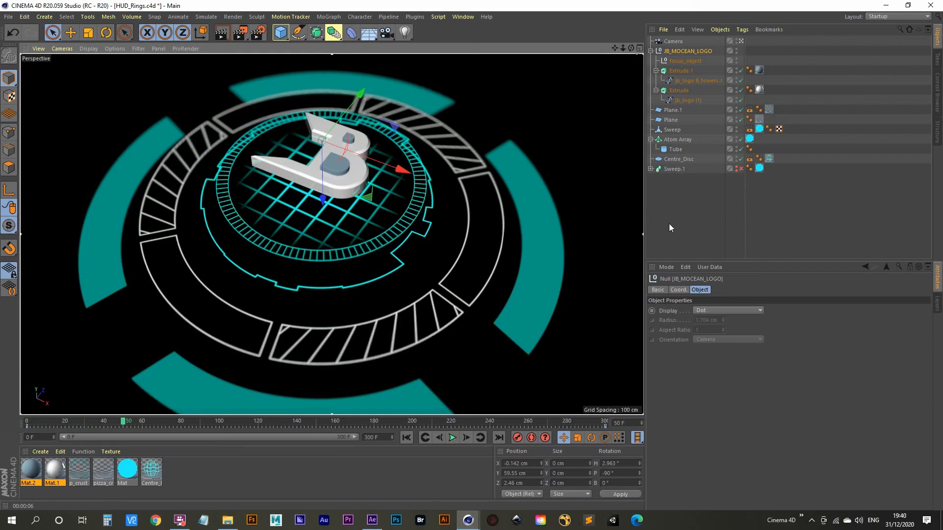
Switch back to the composite in After Effects.
click(372, 520)
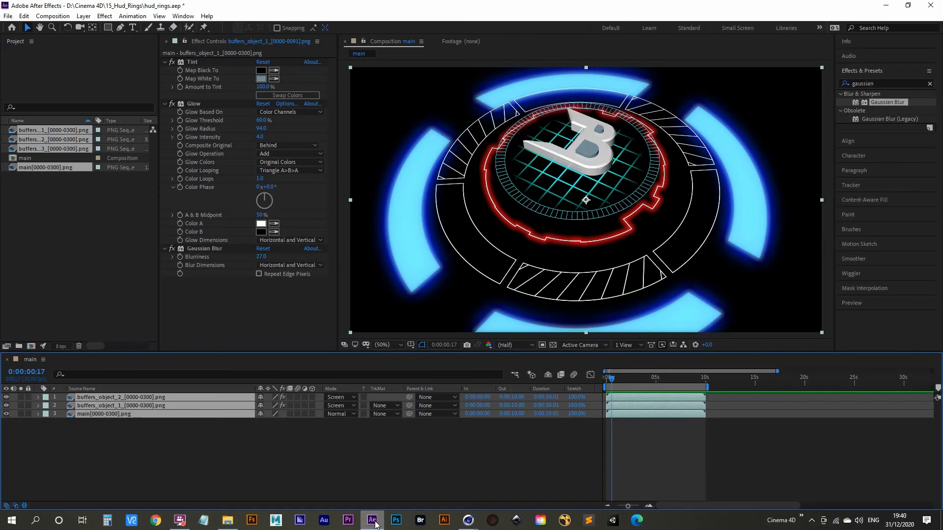